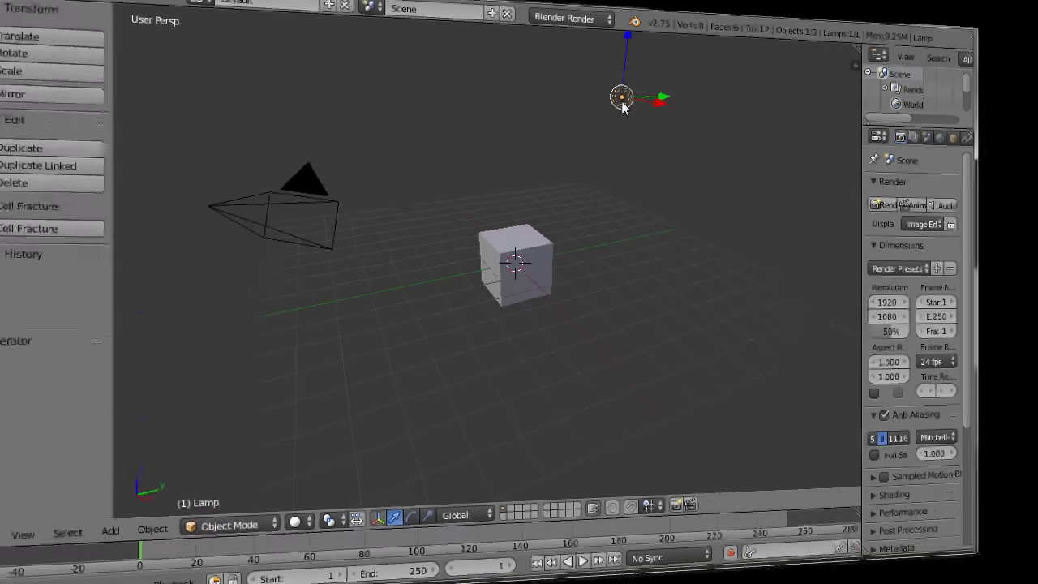
Delete the lamp and flatten the cube to 0.025 along X into a thin pane.
key(x)
click(608, 100)
right_click(520, 259)
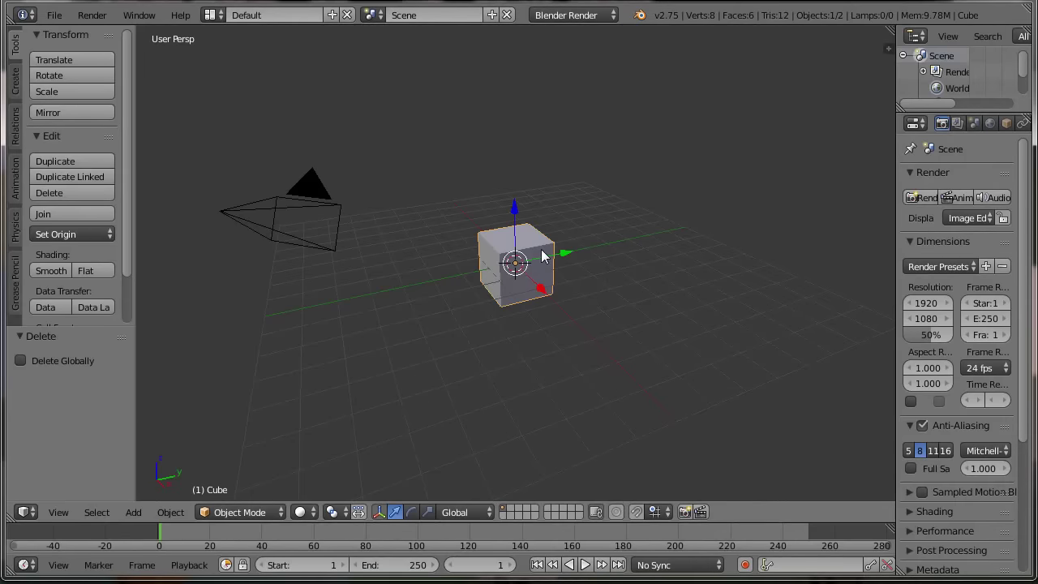
key(s)
click(581, 313)
text(sx0.025)
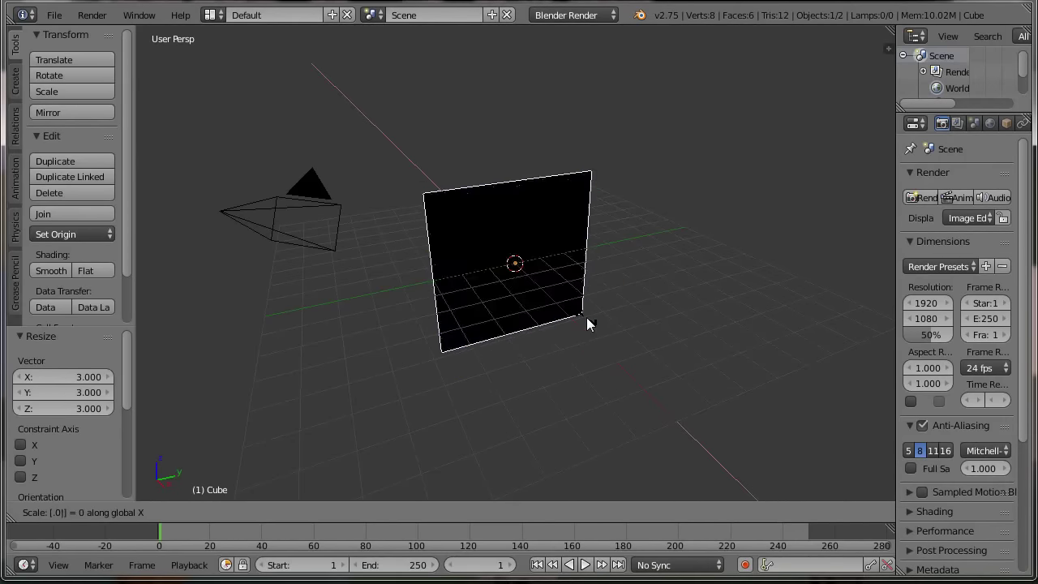
key(Return)
In front view, raise the pane along Z so it stands on the grid.
key(KP_1)
key(g)
key(z)
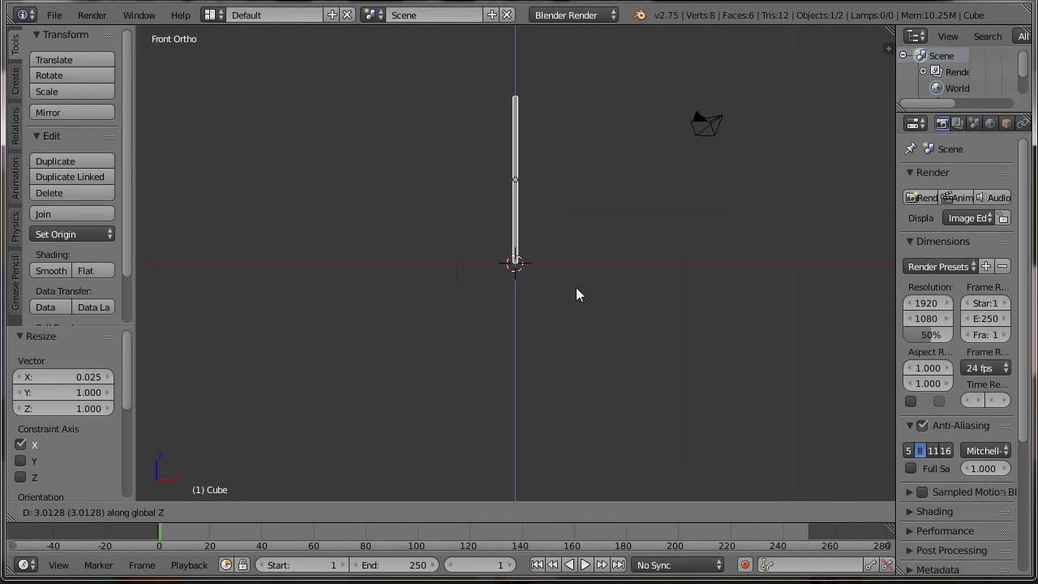
click(576, 287)
Add a ground plane, lift it slightly along Z, and scale it by 40.
click(14, 81)
click(77, 75)
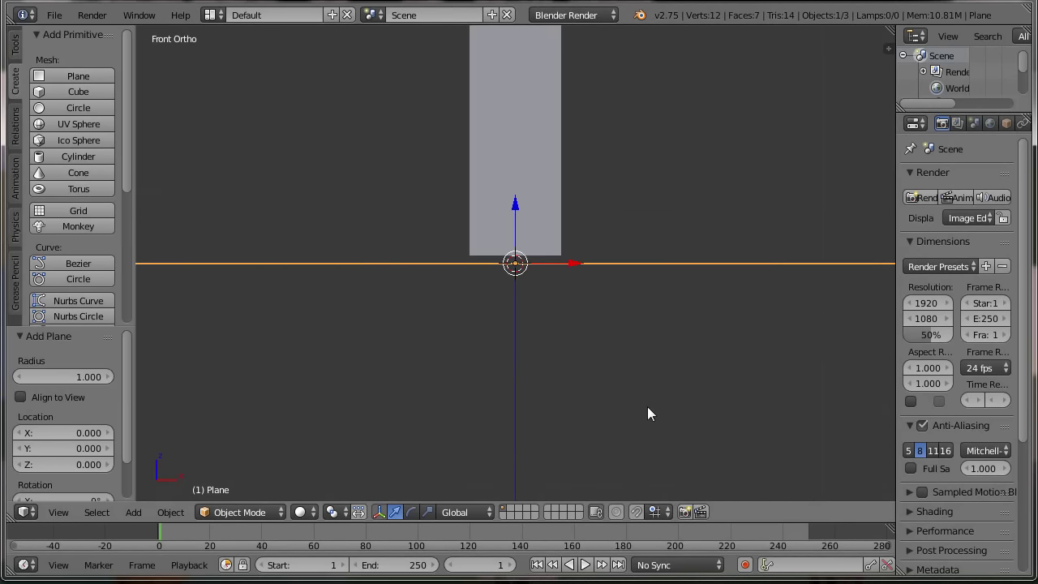
key(g)
key(z)
click(611, 349)
mouse_move(611, 349)
middle_down()
mouse_move(615, 369)
mouse_move(585, 393)
middle_up()
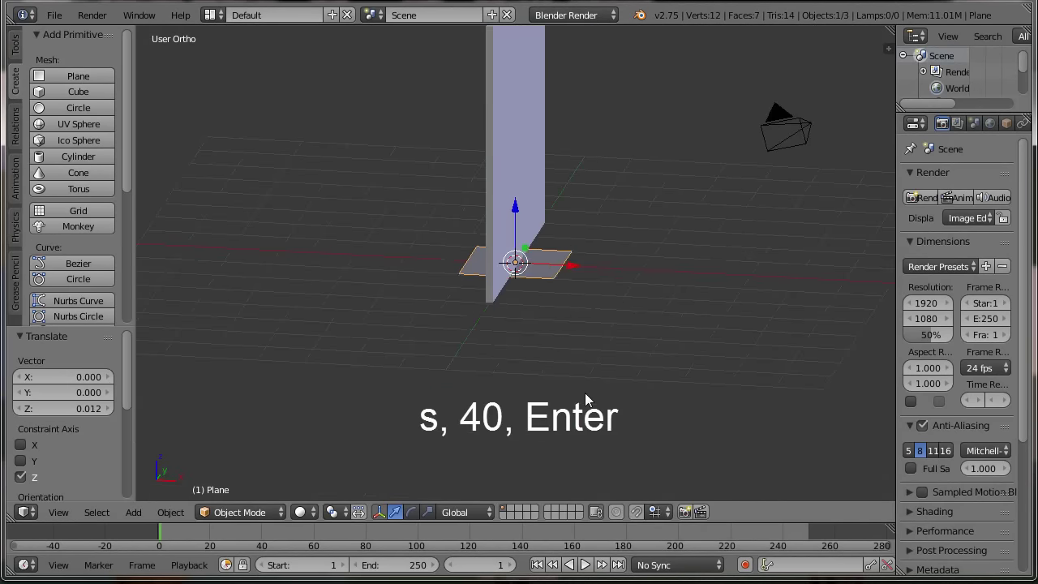
text(s40)
key(Return)
Add a Subdivision Surface modifier to the ground plane.
key(KP_7)
scroll(597, 399, down, 5)
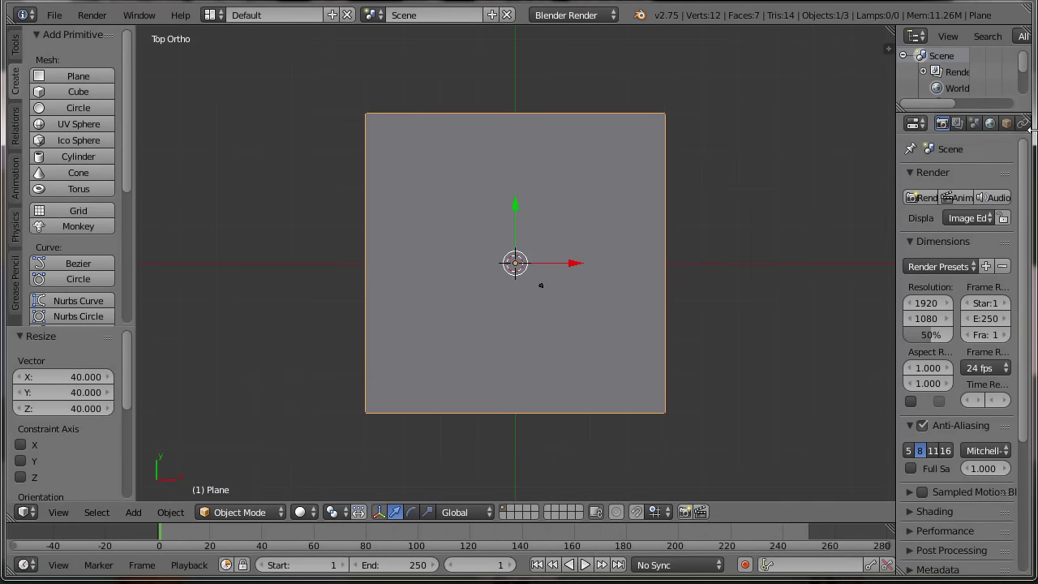
drag(897, 154, 851, 154)
click(994, 122)
click(941, 177)
click(697, 448)
Apply the level-4 subdivision to the ground and project its UVs from view.
mouse_move(899, 290)
mouse_down()
mouse_move(925, 290)
mouse_move(917, 308)
mouse_up()
click(899, 232)
key(Tab)
key(u)
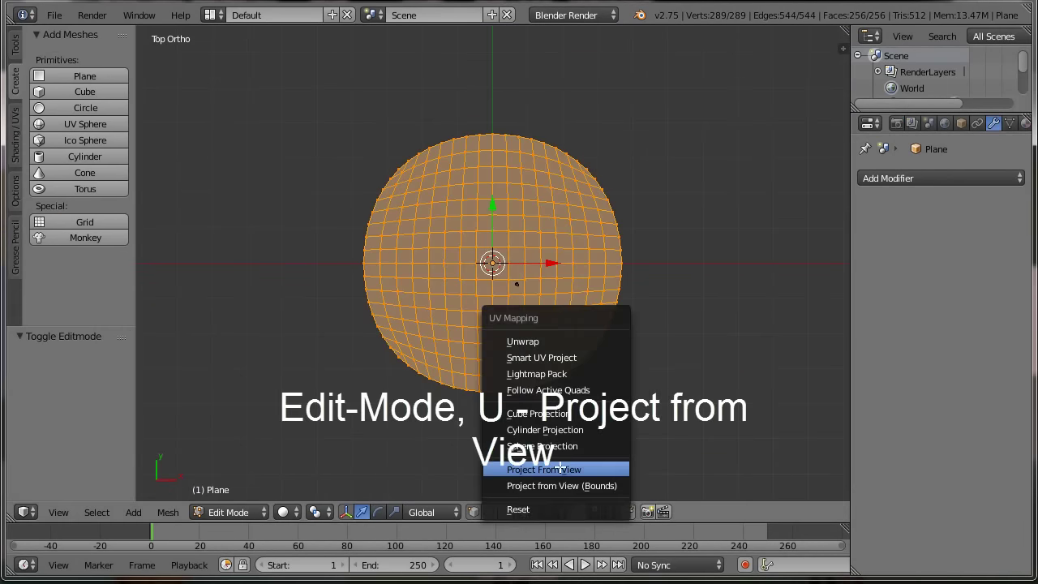
click(581, 464)
key(Tab)
Frame the scene through the camera and keyframe the camera's location and rotation.
key(KP_0)
key(n)
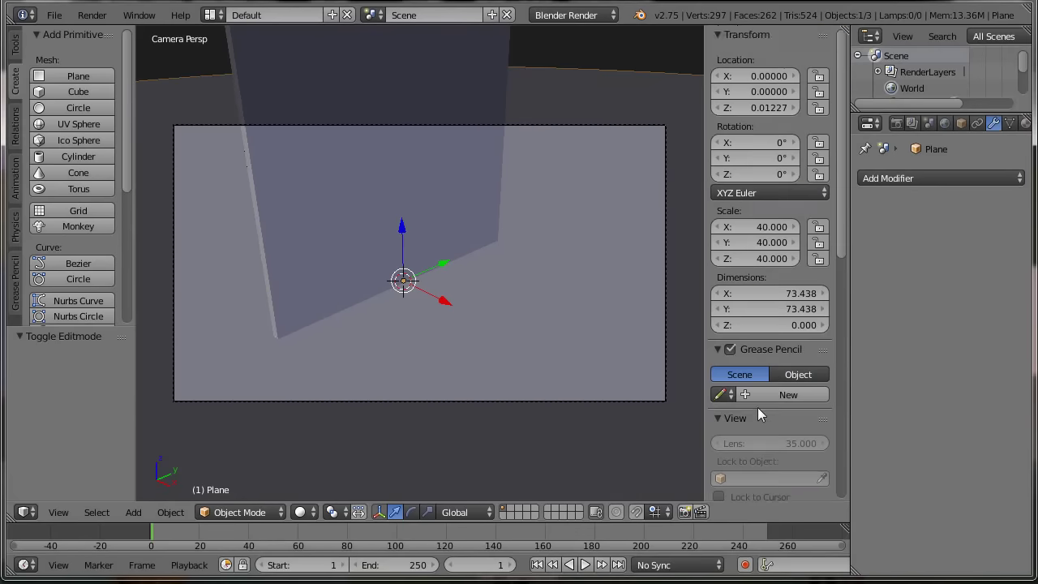
key(n)
mouse_move(629, 358)
middle_down()
mouse_move(468, 350)
mouse_move(464, 368)
middle_up()
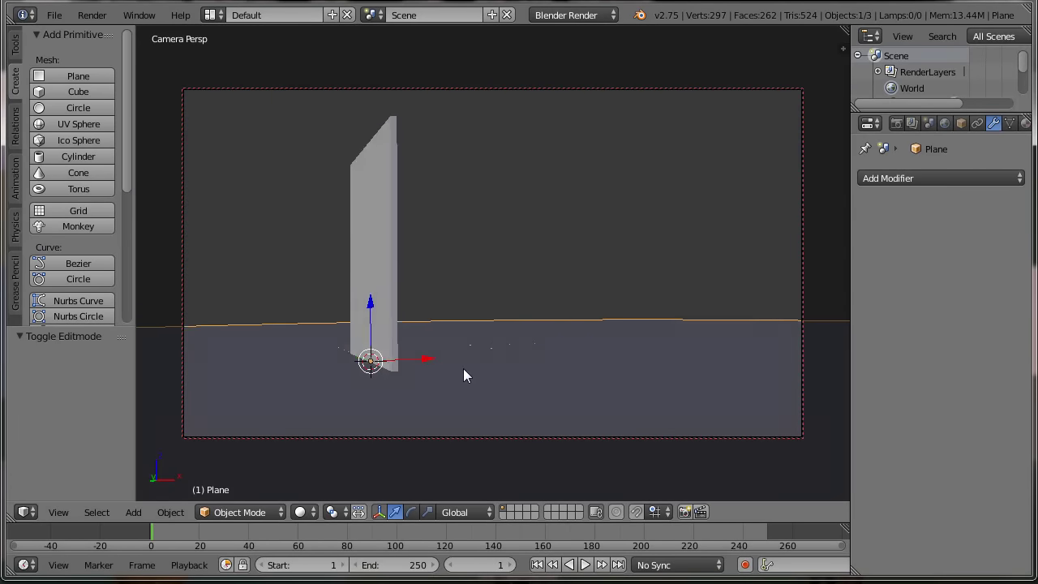
right_click(468, 434)
key(i)
click(514, 318)
Rename the pane to Scheibe and the ground plane to Boden.
key(KP_1)
scroll(544, 378, up, 2)
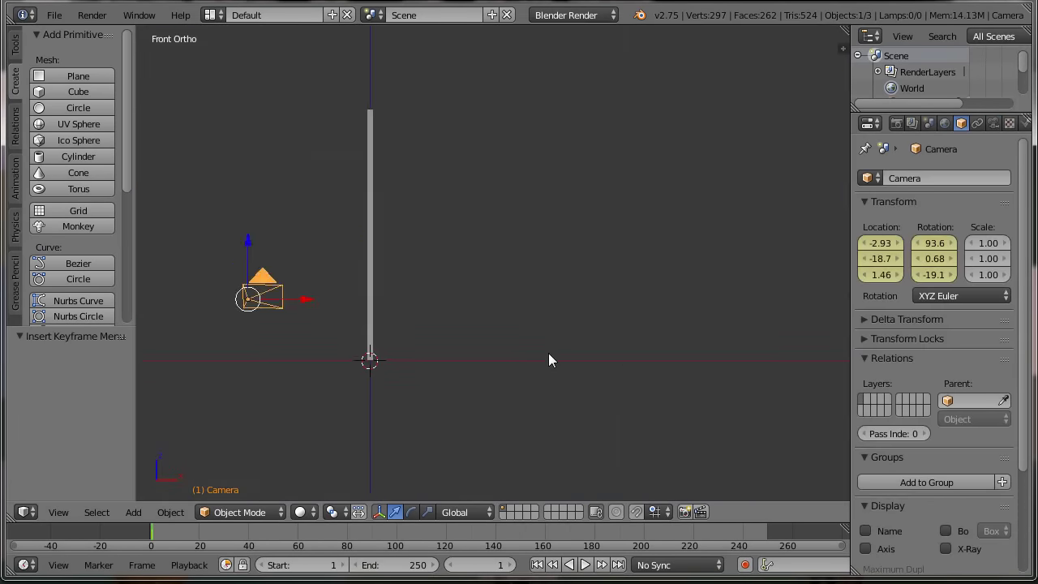
scroll(559, 336, up, 3)
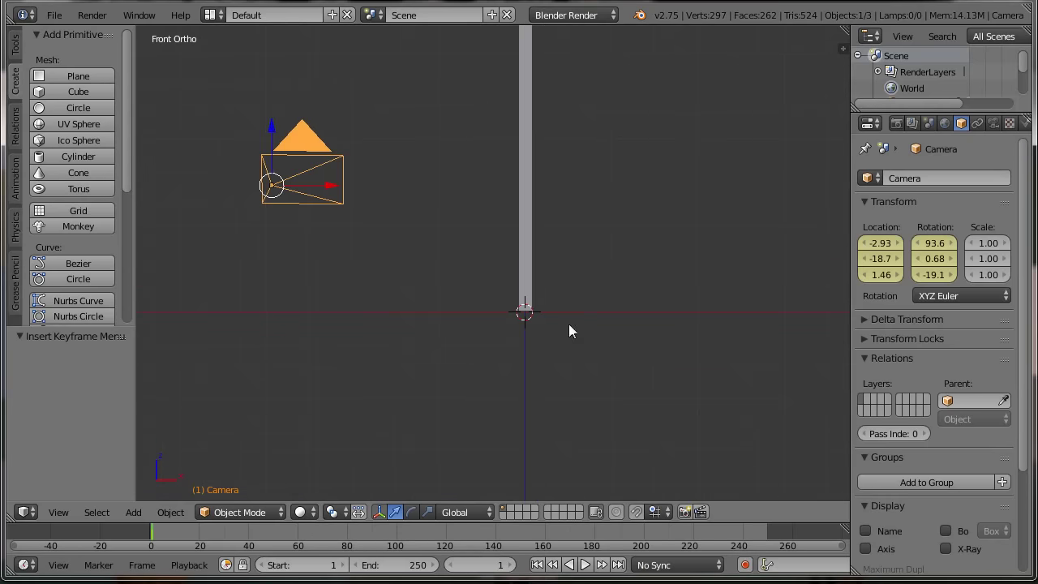
text(Scheibe)
key(Return)
click(914, 122)
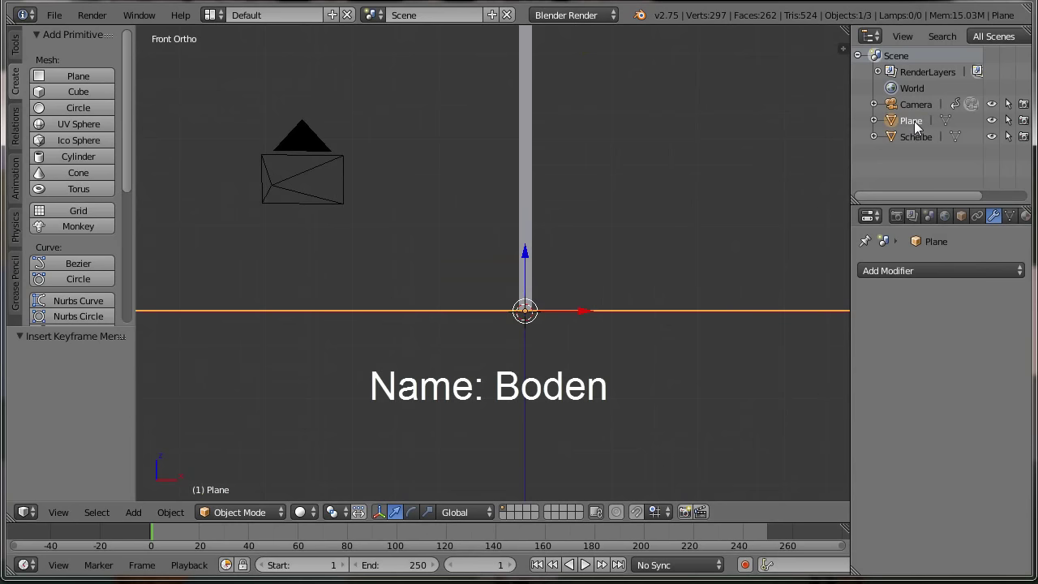
text(Boden)
key(Return)
Add a new cube and name it Sockel.
click(78, 92)
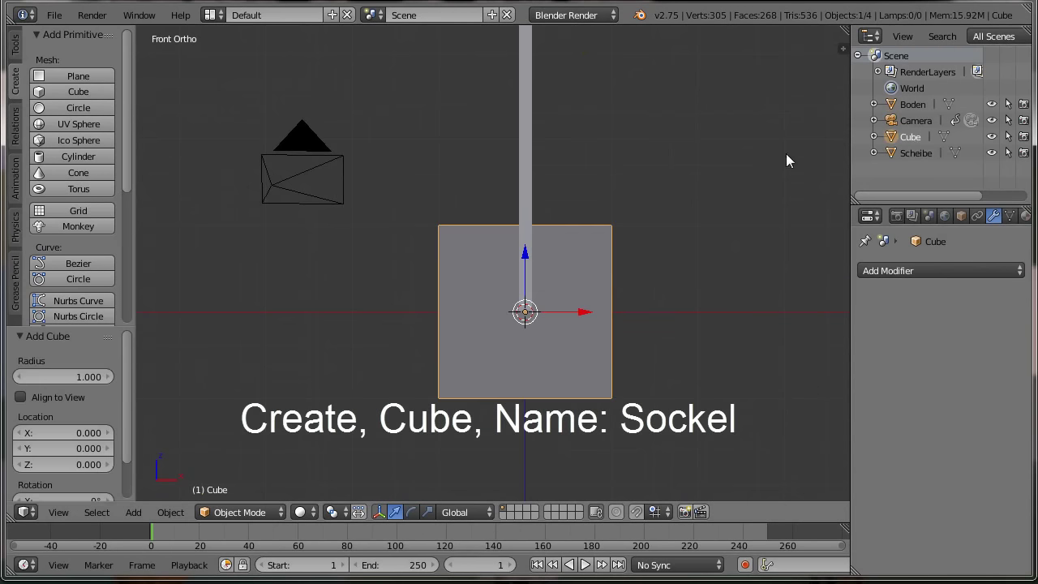
double_click(913, 136)
text(l)
key(Return)
In wireframe, move Sockel along Z so its base sits on the ground line.
key(z)
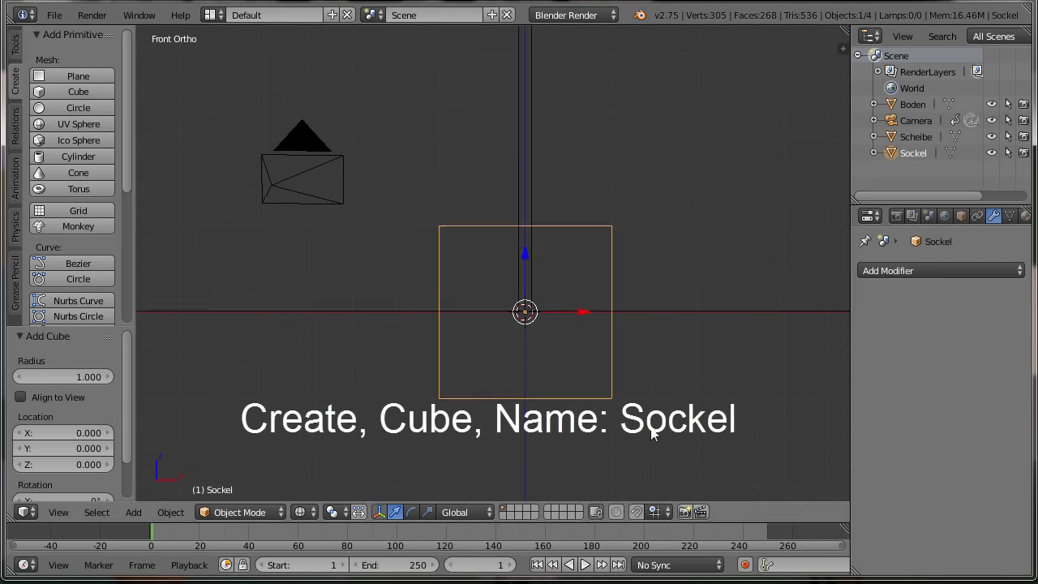
scroll(644, 418, up, 3)
key(g)
key(z)
click(604, 444)
middle_drag(605, 444, 580, 248)
key(KP_1)
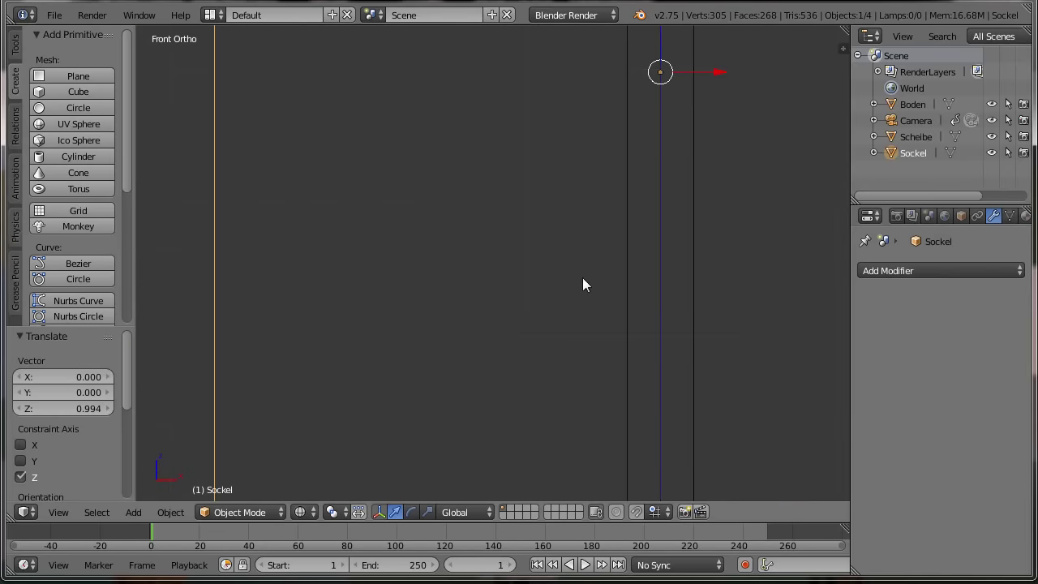
scroll(568, 348, up, 4)
key(g)
key(z)
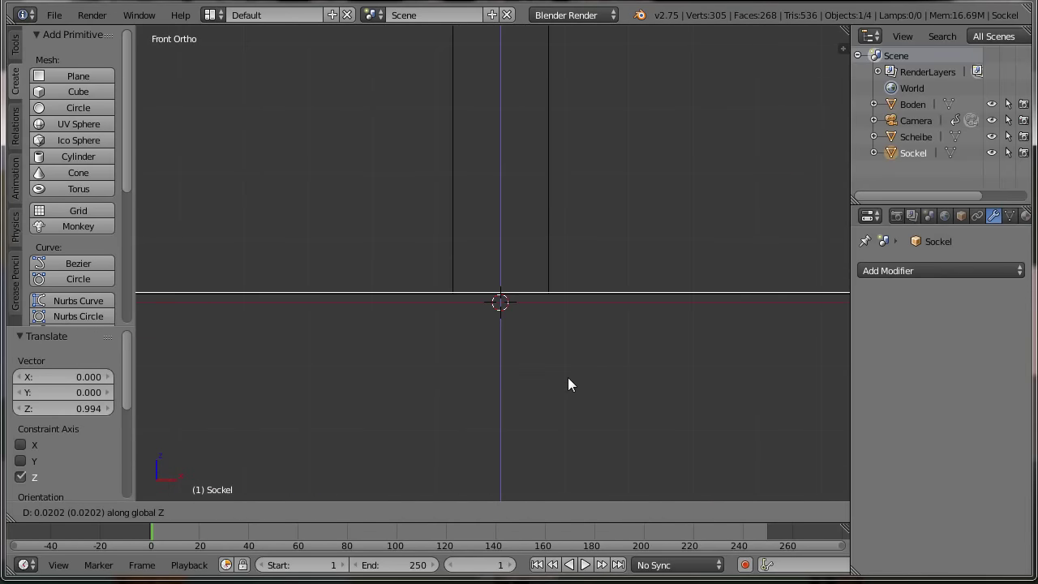
click(568, 377)
Move Sockel along X so it stands to the right of the pane.
scroll(574, 381, down, 2)
scroll(573, 381, down, 2)
key(g)
key(x)
click(820, 214)
Snap the 3D cursor to the bottom corner vertex of Scheibe.
right_click(493, 197)
key(z)
middle_drag(492, 197, 544, 375)
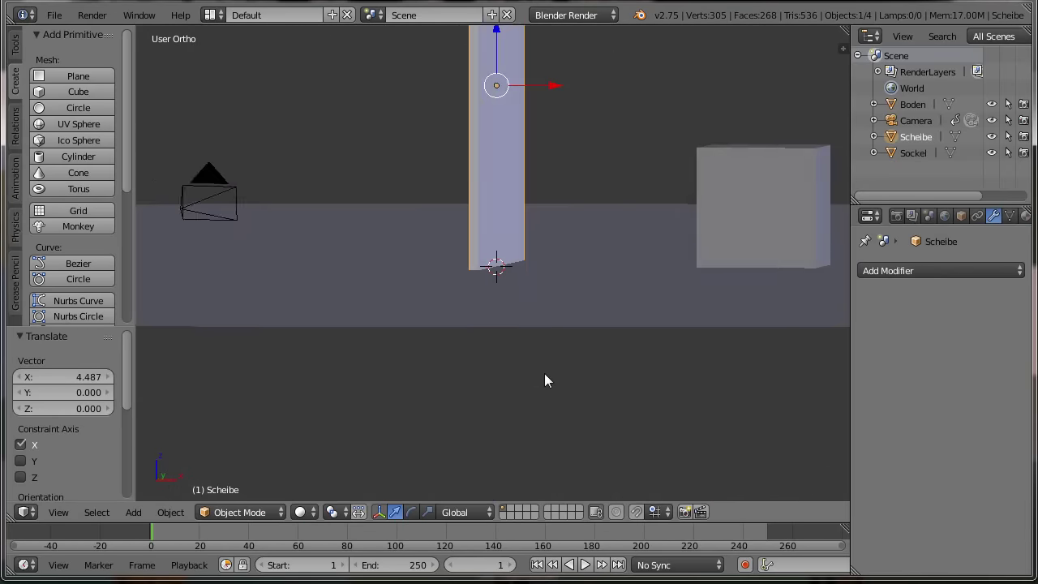
scroll(544, 376, up, 2)
key(Tab)
scroll(487, 381, up, 1)
right_click(418, 292)
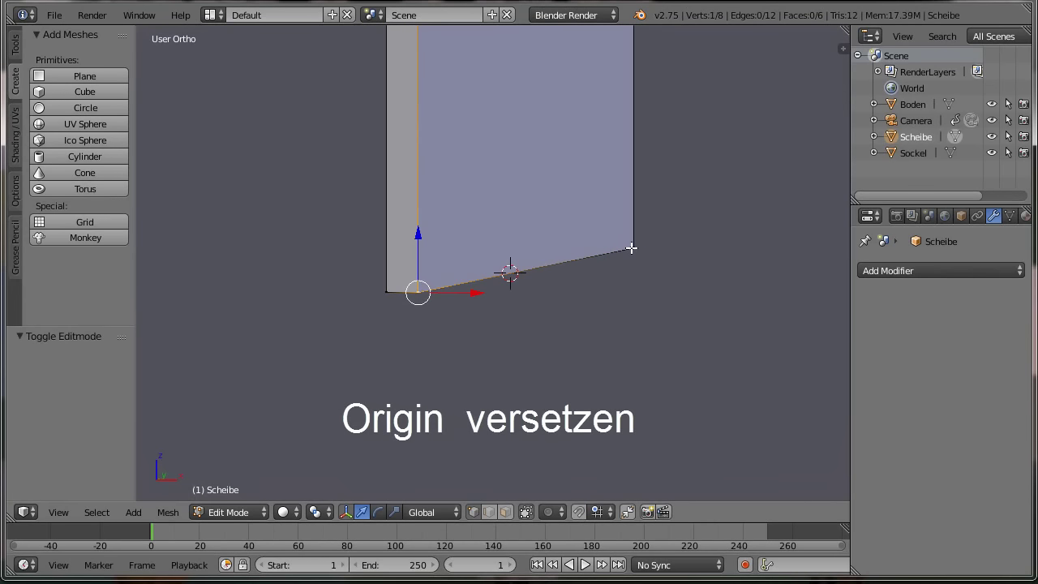
key(shift+s)
click(530, 373)
key(Tab)
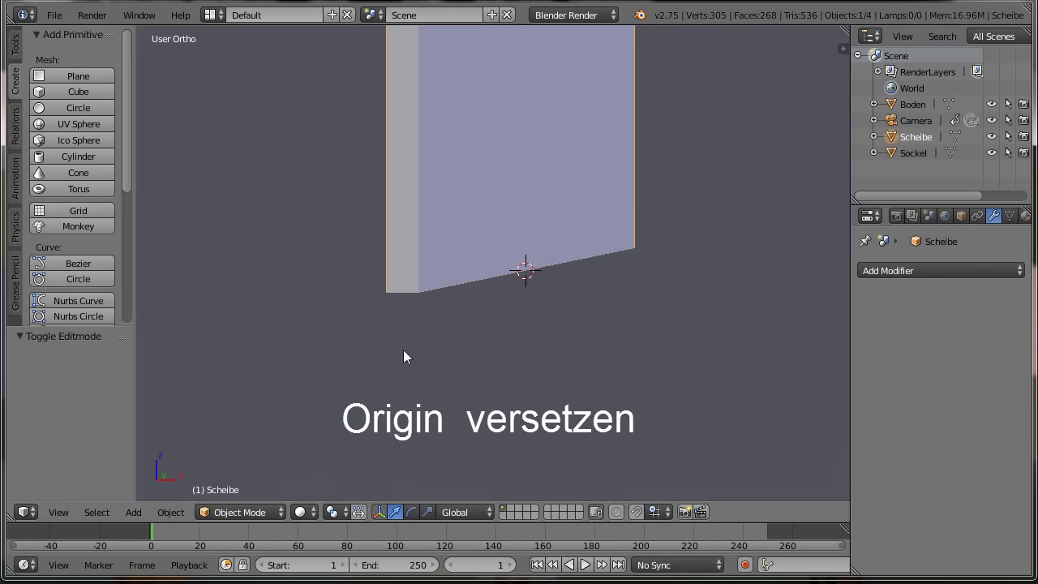
Set Scheibe's origin to the 3D cursor at its bottom corner.
click(15, 45)
click(50, 235)
click(56, 289)
key(KP_1)
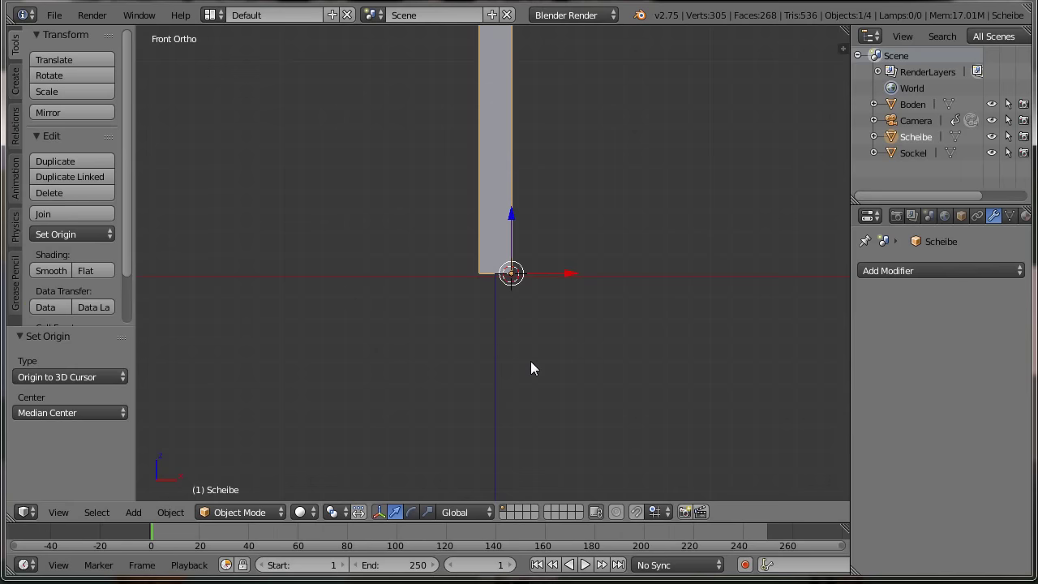
key(r)
key(Escape)
scroll(632, 272, down, 4)
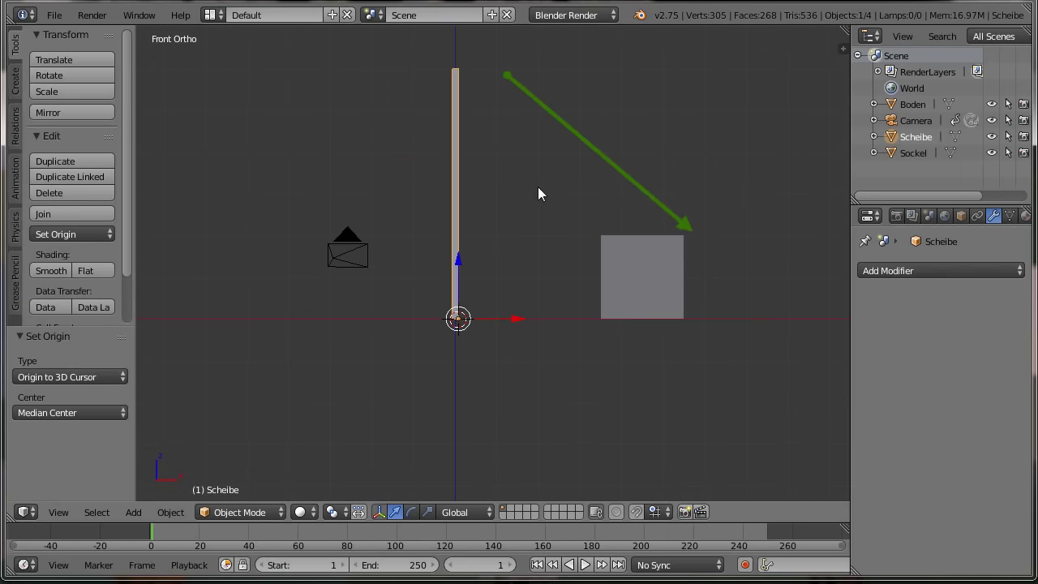
Nudge the Sockel block slightly to the right along X.
right_click(707, 285)
key(g)
key(x)
key(Return)
key(r)
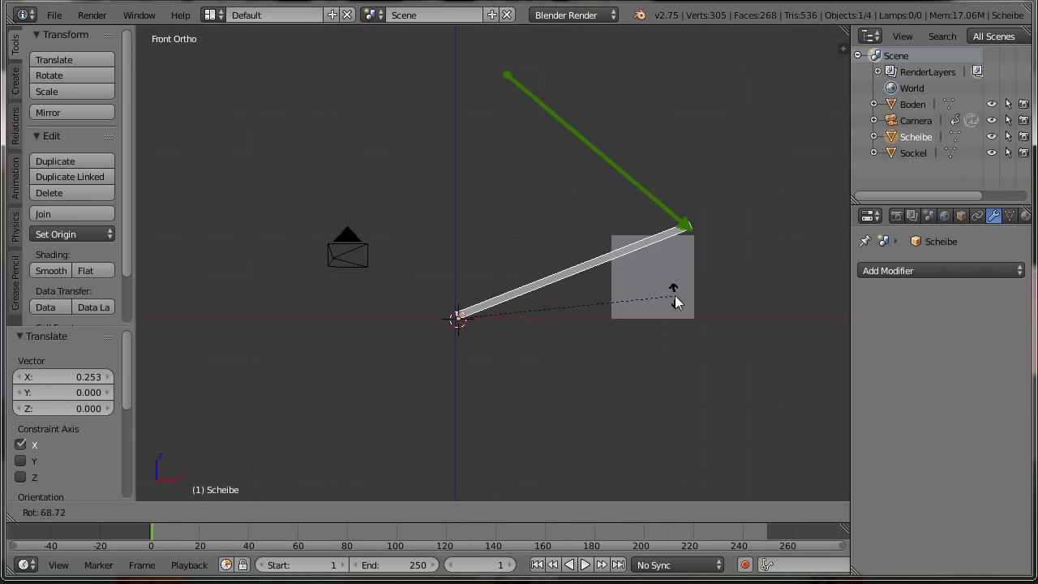
key(Escape)
Add another cube at the 3D cursor and begin renaming it.
click(15, 81)
click(78, 91)
double_click(913, 136)
text(Brett)
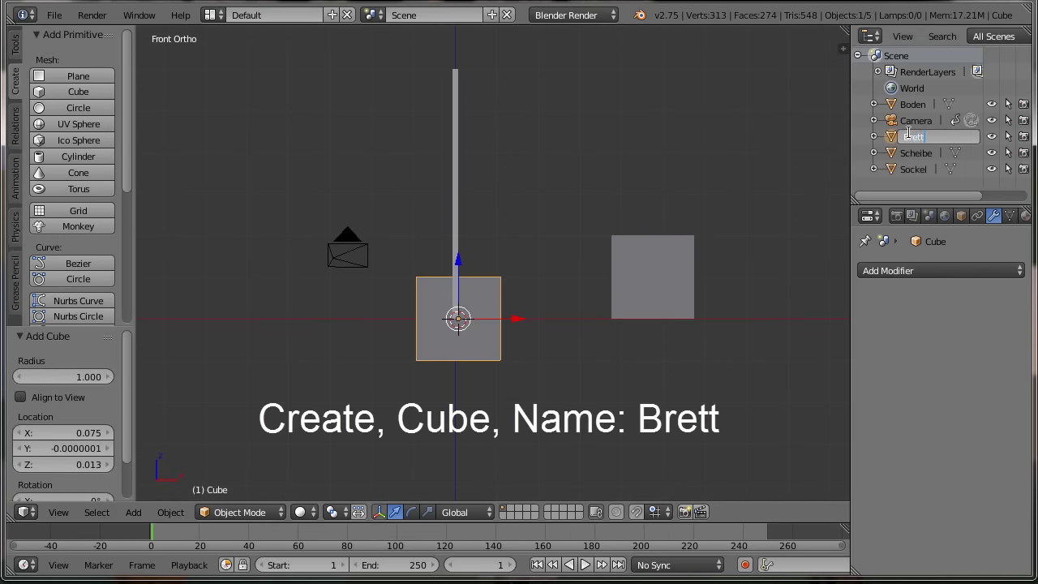
Name the cube Brett, flatten it along Z, place it upper left, and rotate it 45°.
key(Return)
key(s)
key(z)
click(463, 331)
key(g)
click(341, 196)
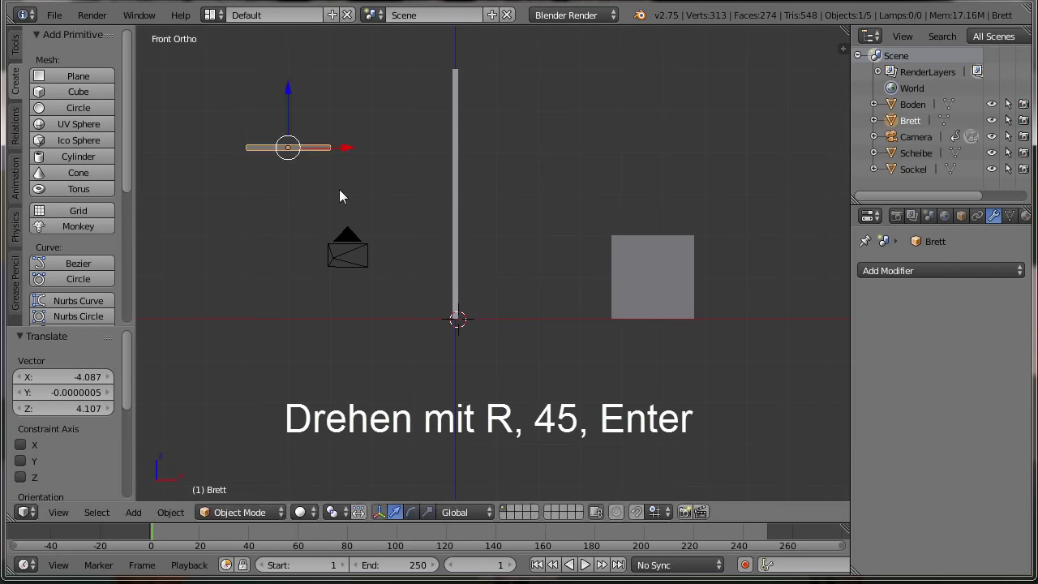
text(r45)
key(Return)
Snap the cursor to the plank and add a UV sphere scaled to 0.45.
key(shift+s)
click(374, 206)
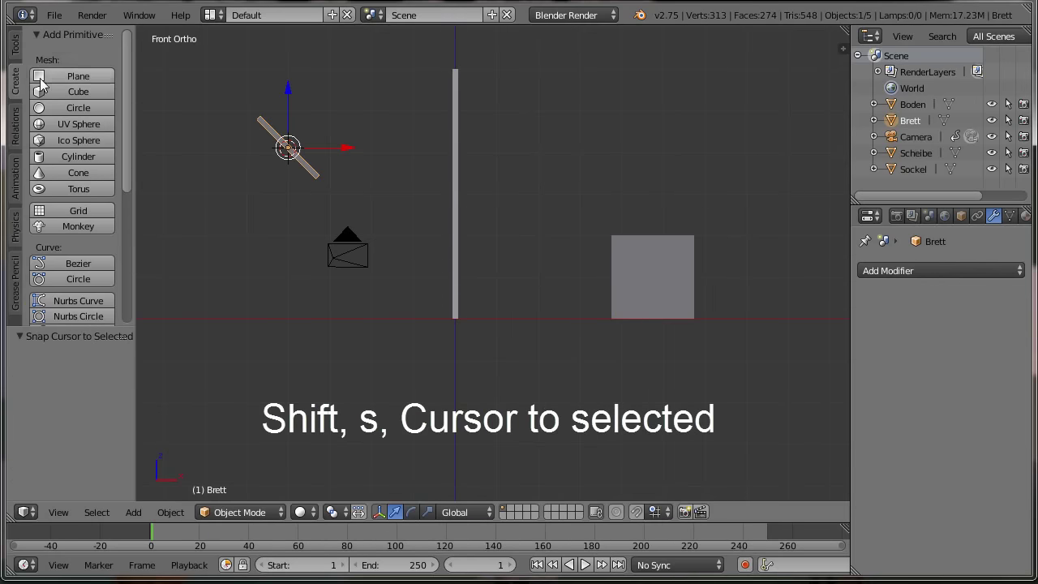
click(78, 124)
text(s0.45)
key(Return)
Lift the sphere along Z just above the plank and shade it smooth.
shift+middle_drag(281, 258, 507, 364)
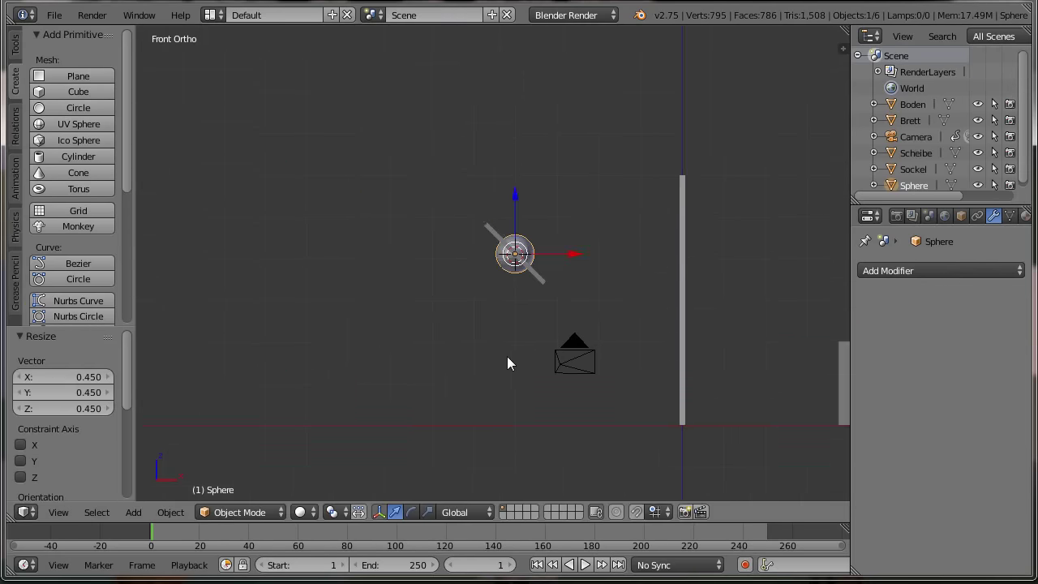
key(KP_Decimal)
key(g)
key(z)
click(495, 308)
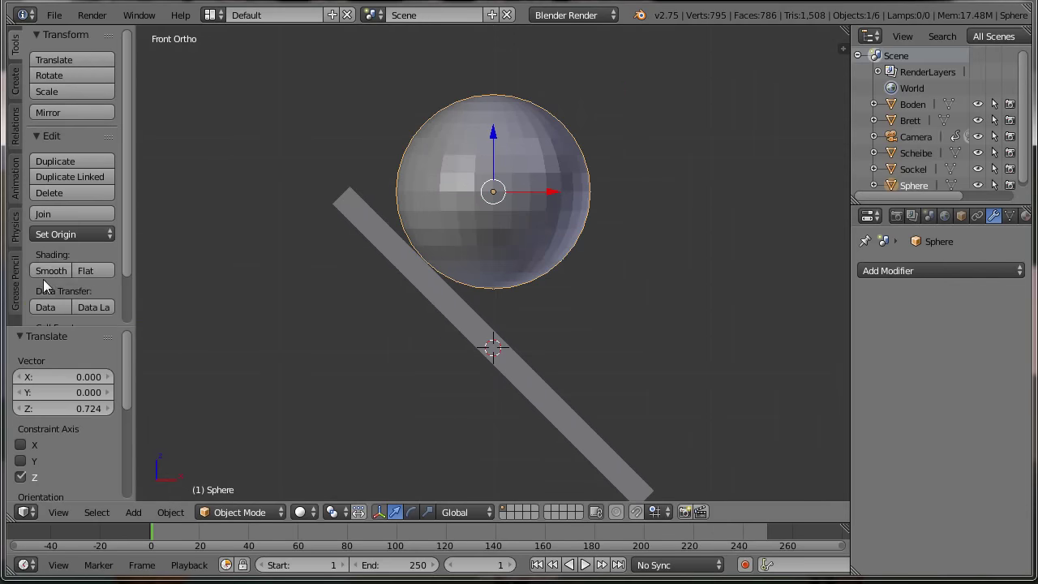
click(49, 273)
scroll(386, 382, down, 3)
scroll(442, 373, down, 2)
middle_drag(442, 372, 459, 432)
right_click(458, 431)
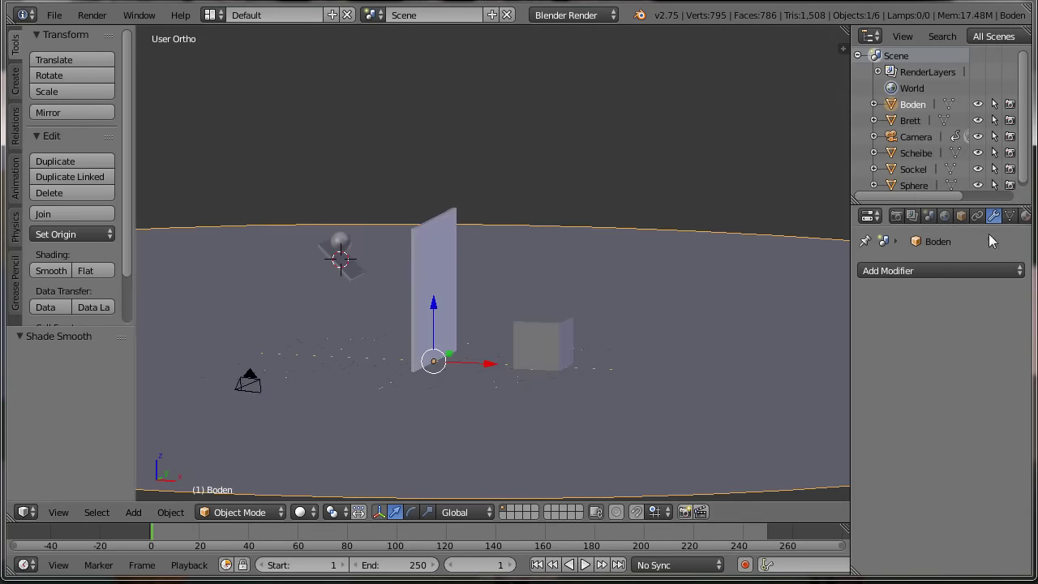
Switch to Cycles, give the ground a new node material with an image-texture colour, and show textures in the viewport.
click(1026, 215)
click(895, 324)
click(575, 14)
click(568, 70)
click(943, 409)
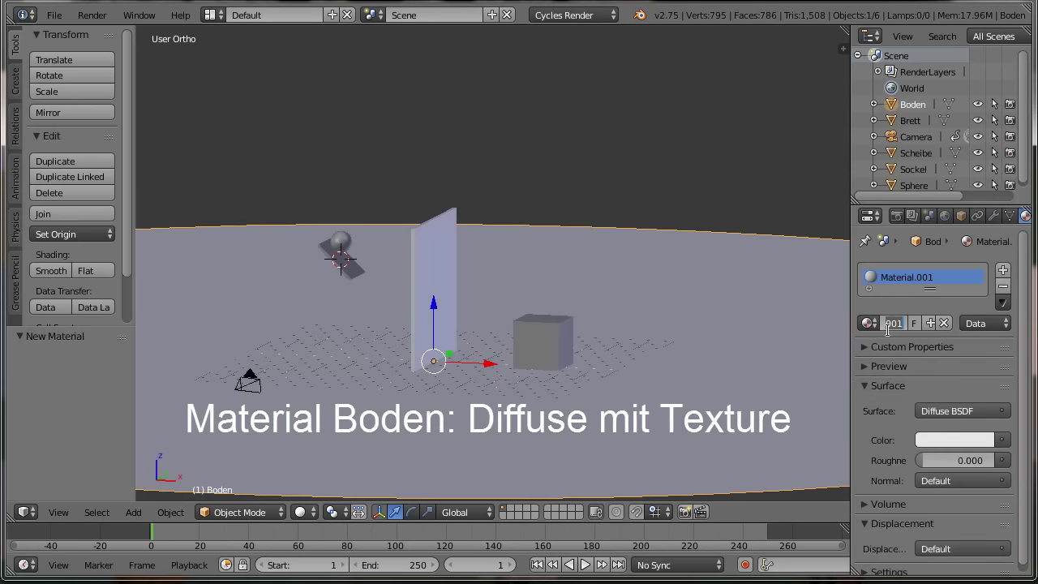
click(1004, 440)
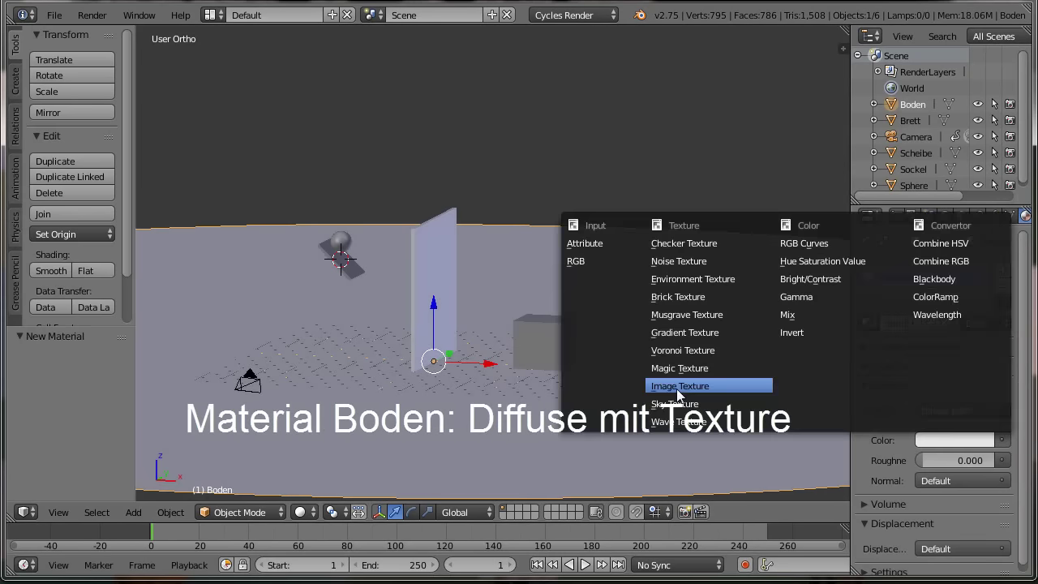
click(672, 395)
click(985, 460)
click(982, 58)
click(300, 512)
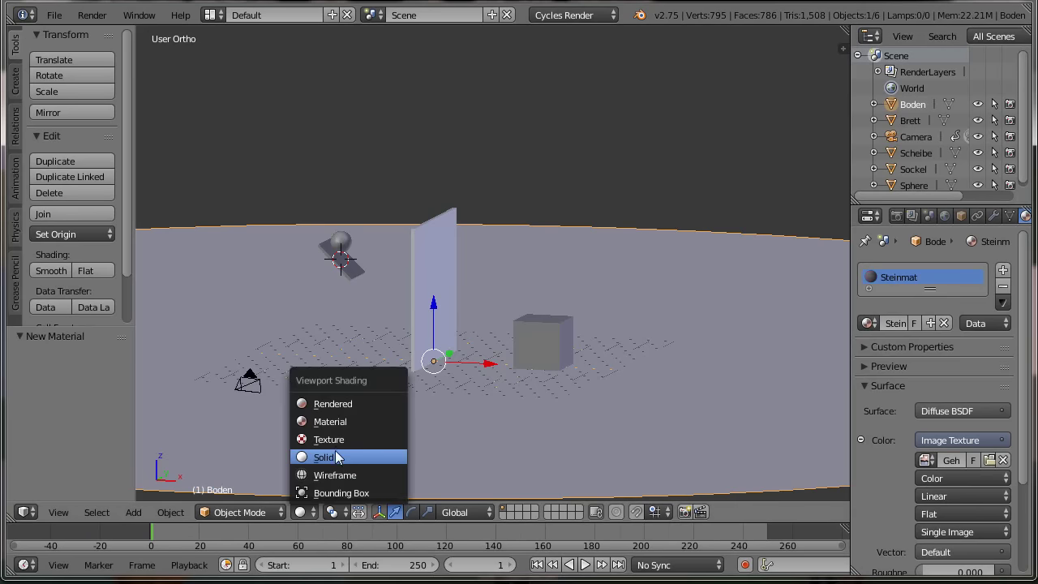
click(320, 439)
Stretch Sockel 4× along Y, cube-project its UVs, and assign it the Steinmat material.
right_click(560, 350)
key(s)
key(y)
key(4)
key(Return)
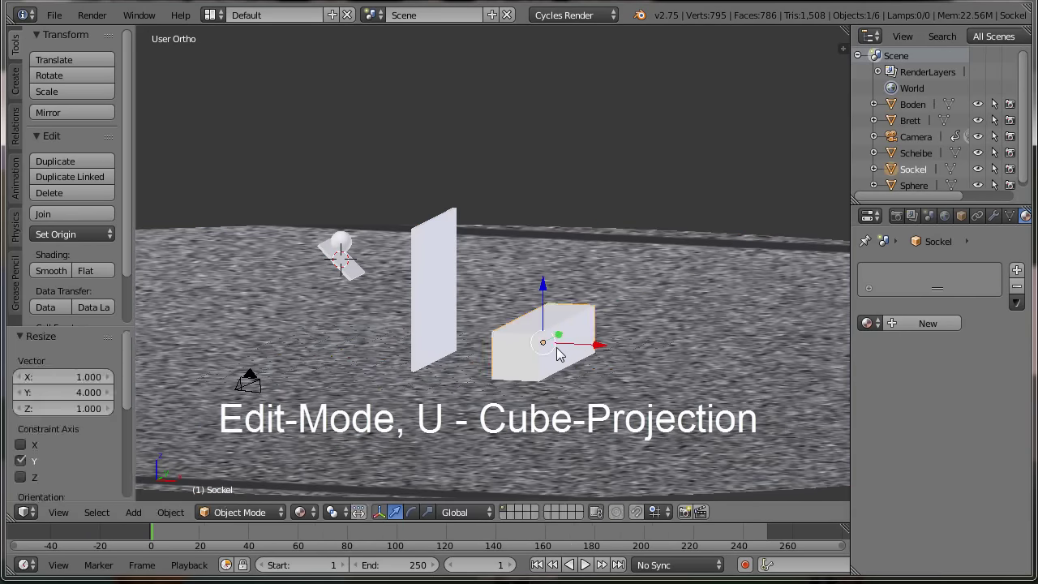
key(Tab)
key(u)
click(520, 295)
key(Tab)
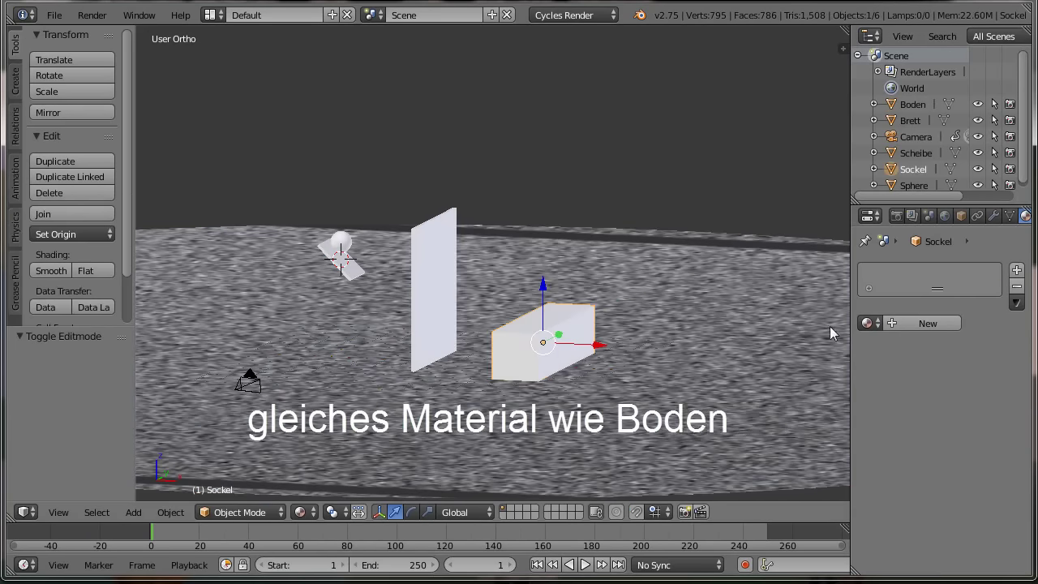
click(867, 344)
click(782, 374)
Split the viewport and show the paving texture in a new UV/Image Editor area.
drag(844, 40, 836, 213)
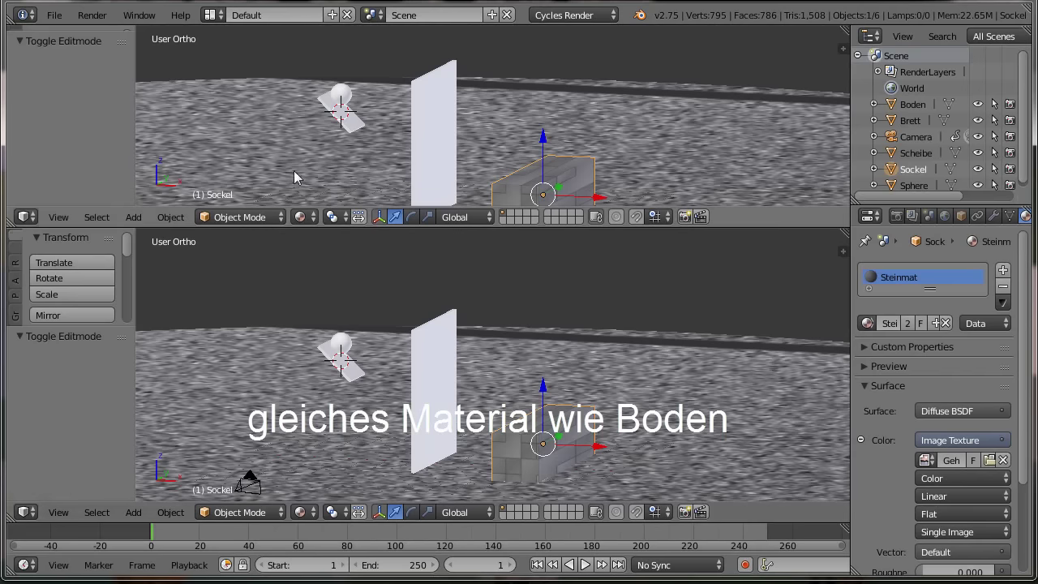
click(25, 218)
click(49, 341)
click(128, 215)
click(162, 243)
In edit mode, select the first Sockel face and reposition its UVs over the texture.
scroll(459, 105, down, 2)
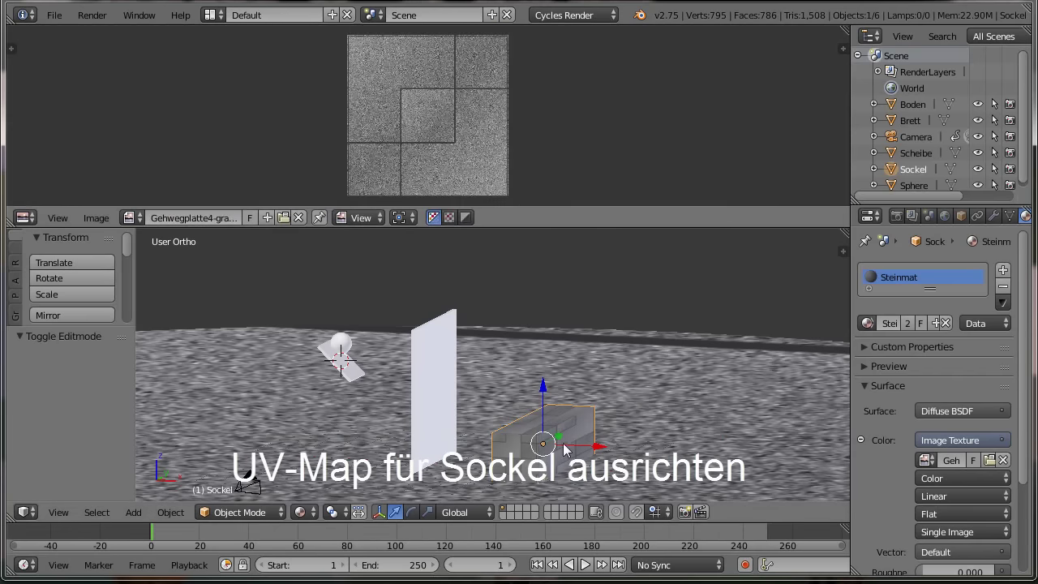
key(Tab)
right_click(517, 451)
key(g)
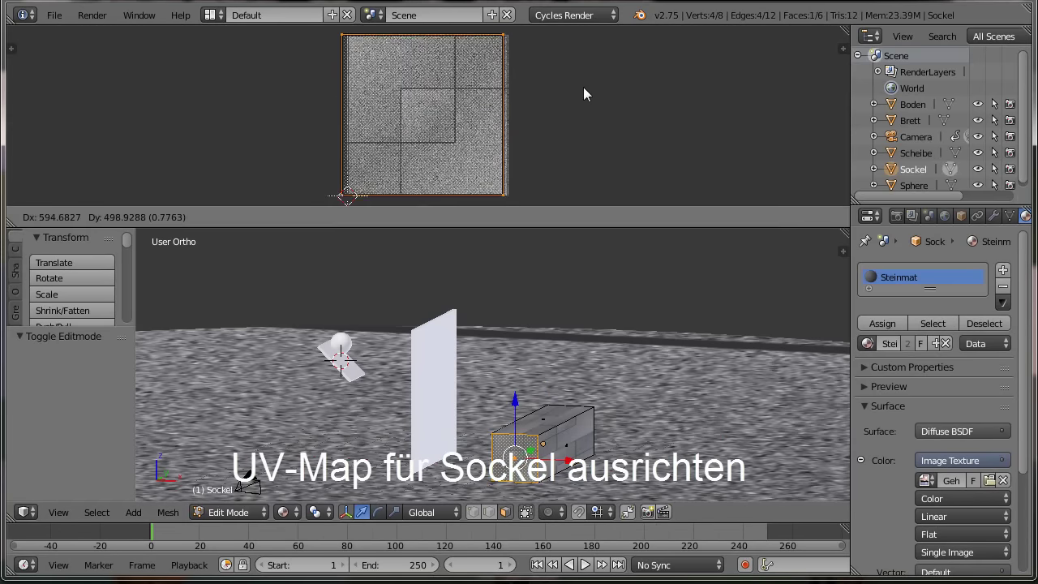
click(614, 139)
scroll(310, 153, up, 3)
key(g)
click(301, 155)
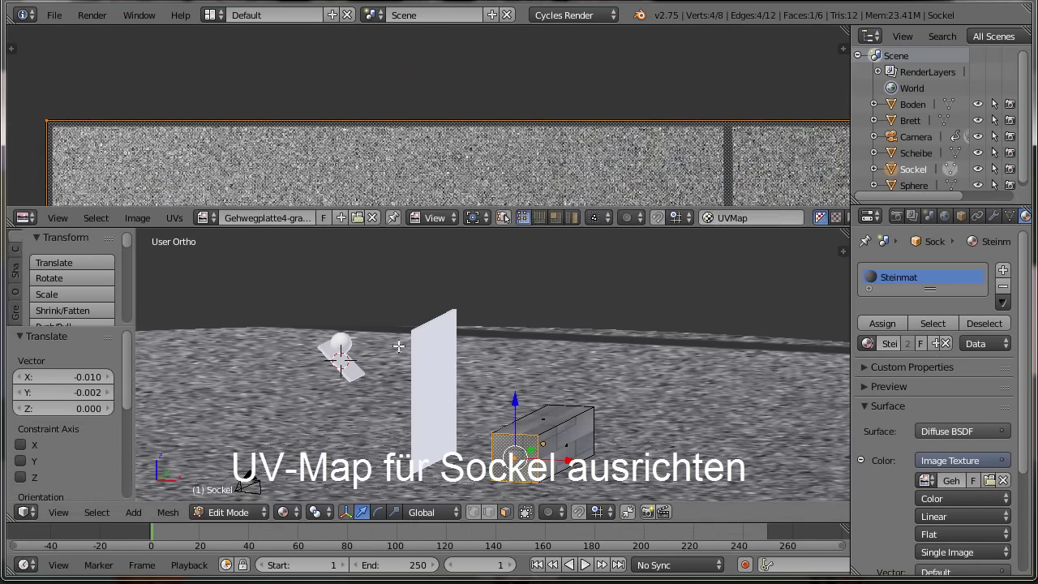
Stretch the top face's UVs 4× along Y and place them over the paving texture.
right_click(548, 415)
scroll(464, 178, down, 3)
key(s)
key(y)
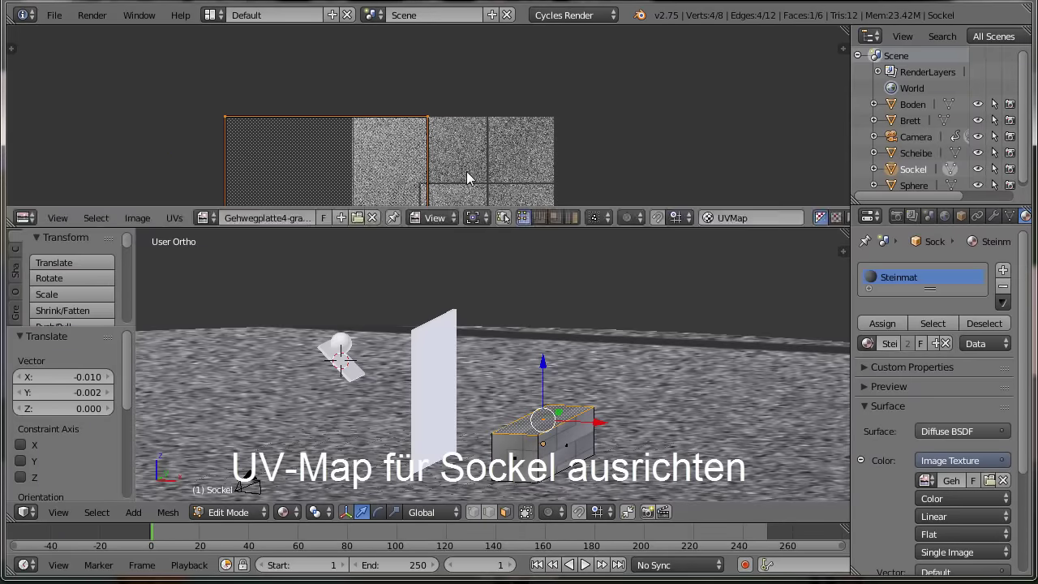
key(4)
key(Return)
key(g)
click(595, 124)
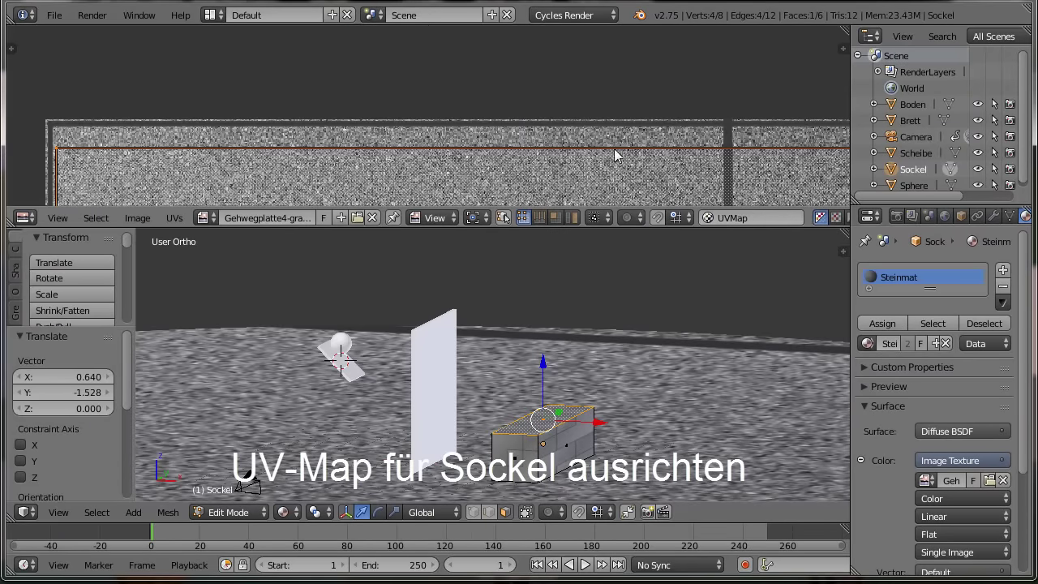
key(g)
click(533, 165)
Stretch a side face's UVs 4× along X and position them on the texture.
right_click(568, 434)
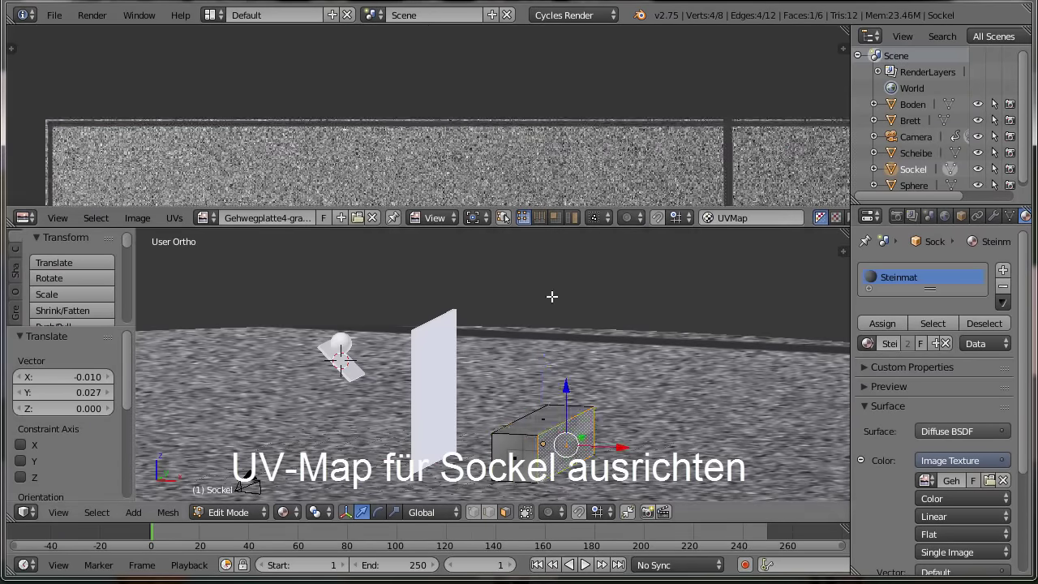
key(s)
key(x)
key(4)
key(Return)
key(g)
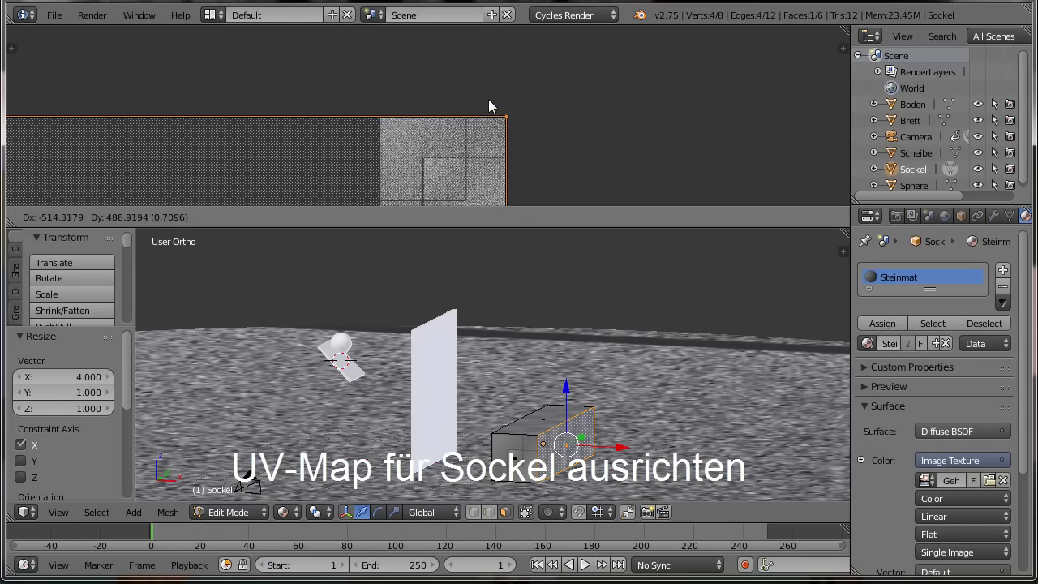
click(679, 157)
key(g)
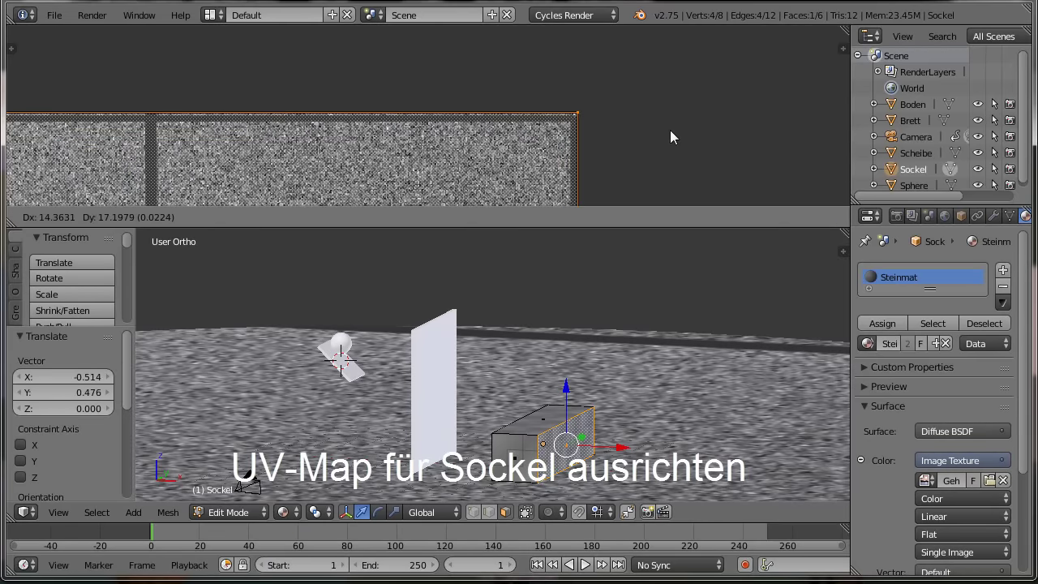
click(670, 142)
Stretch another side face's UVs 4× along X and position them on the texture.
middle_drag(562, 419, 542, 443)
right_click(541, 442)
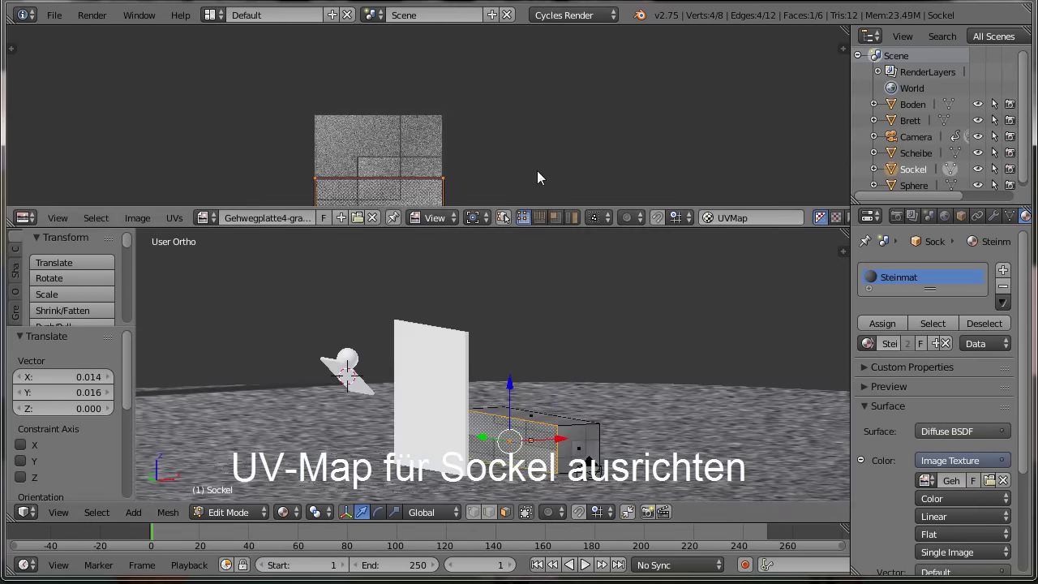
key(s)
key(x)
key(4)
key(Return)
key(g)
click(611, 161)
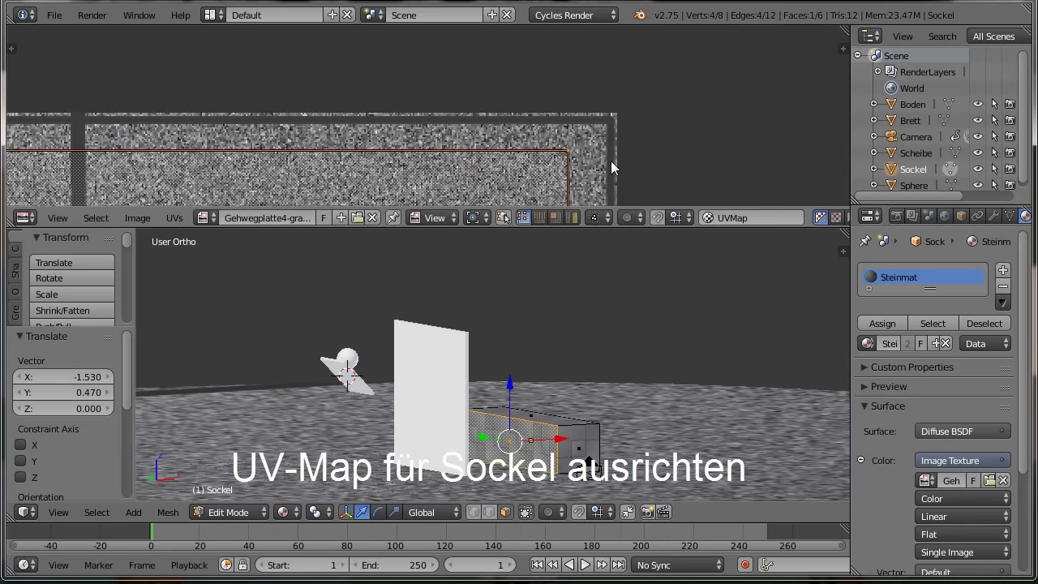
key(g)
click(653, 137)
Reposition the UVs of the block's far side over the paving texture.
middle_drag(519, 308, 463, 297)
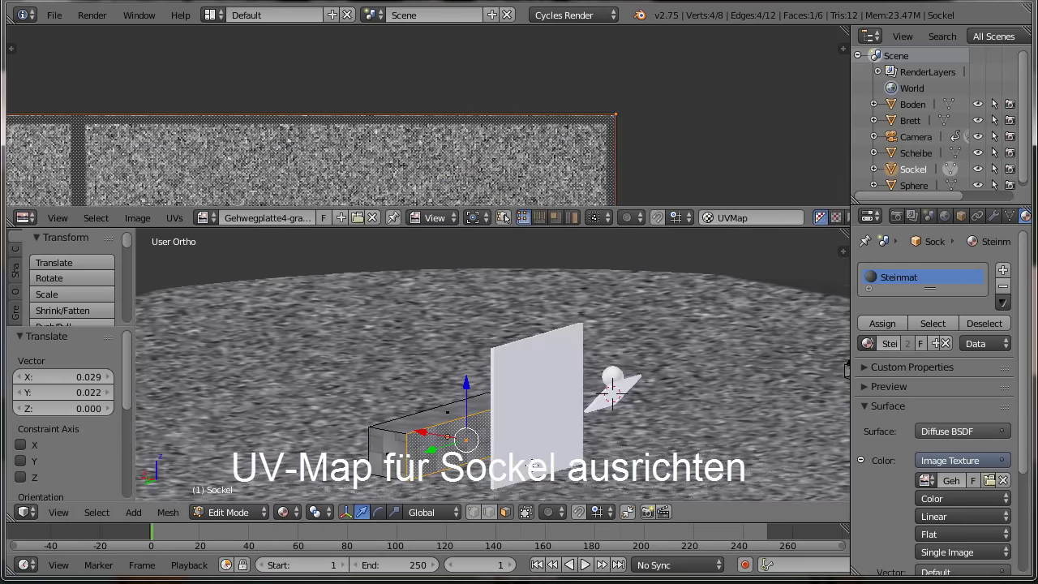
key(g)
click(551, 156)
key(g)
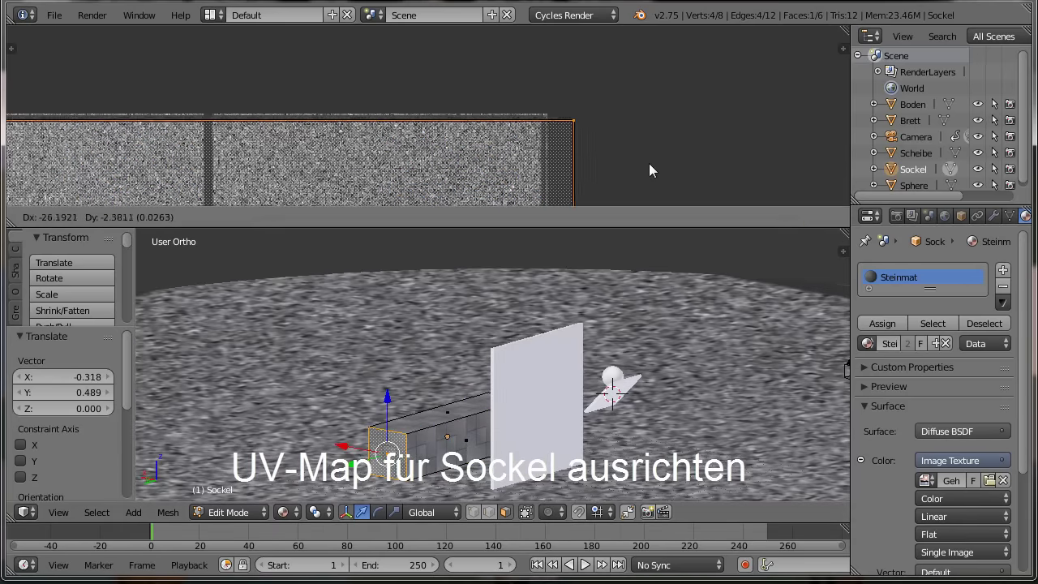
click(630, 119)
Leave Sockel's edit mode and enter edit mode on the floor Boden.
key(Tab)
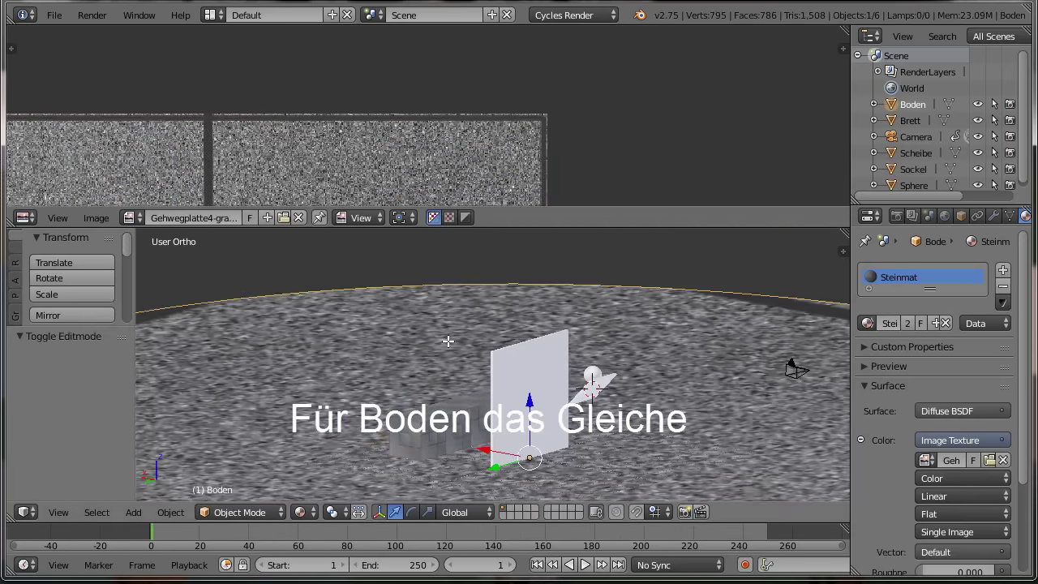
right_click(447, 343)
key(Tab)
Enlarge the floor's UVs, then view through the camera and keyframe the camera.
key(s)
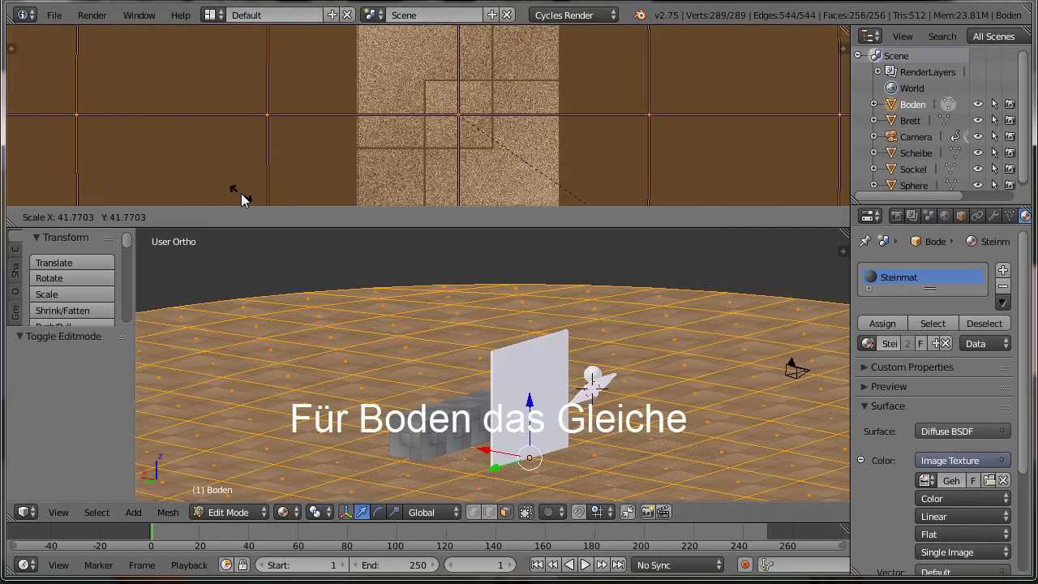
click(246, 195)
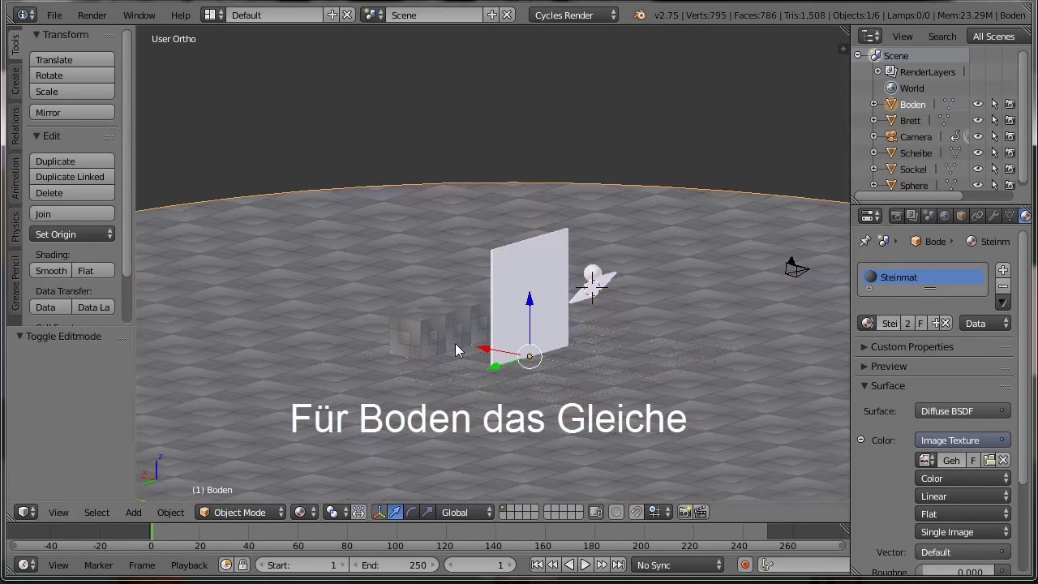
key(KP_0)
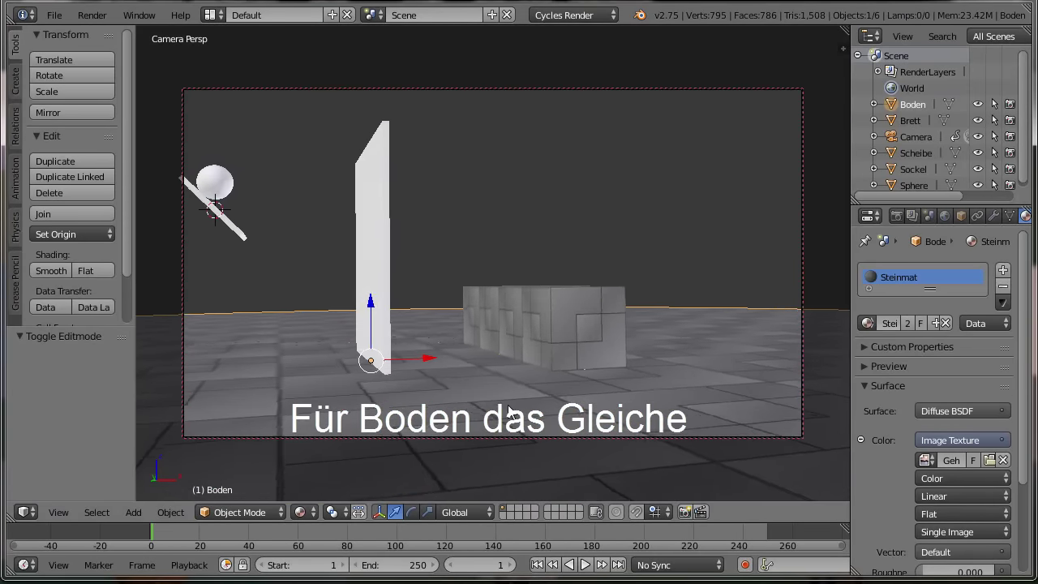
right_click(502, 435)
key(i)
click(486, 307)
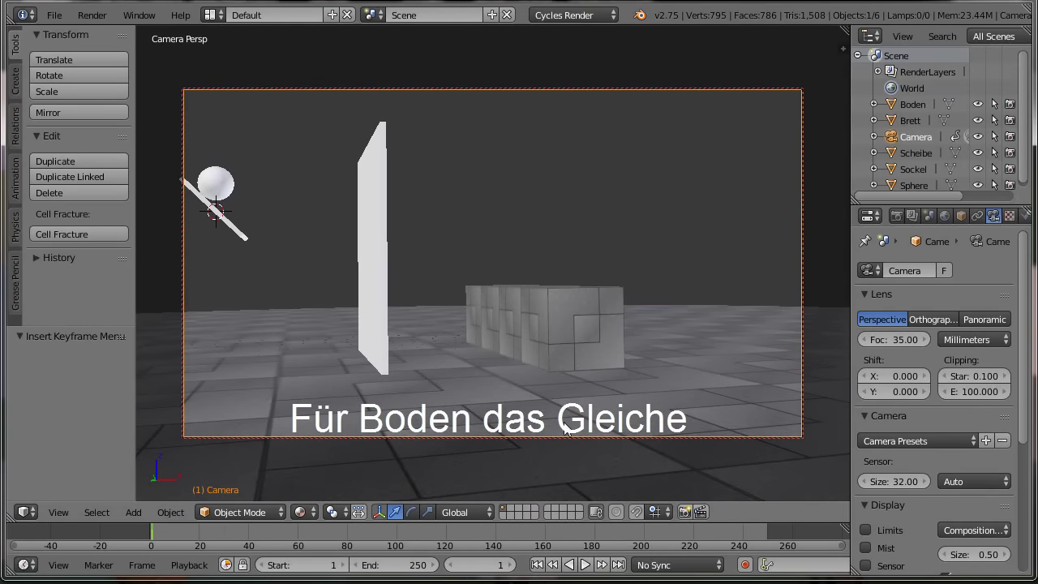
With Boden selected, split the view into a UV/Image Editor showing the paving texture.
right_click(647, 397)
drag(848, 32, 848, 128)
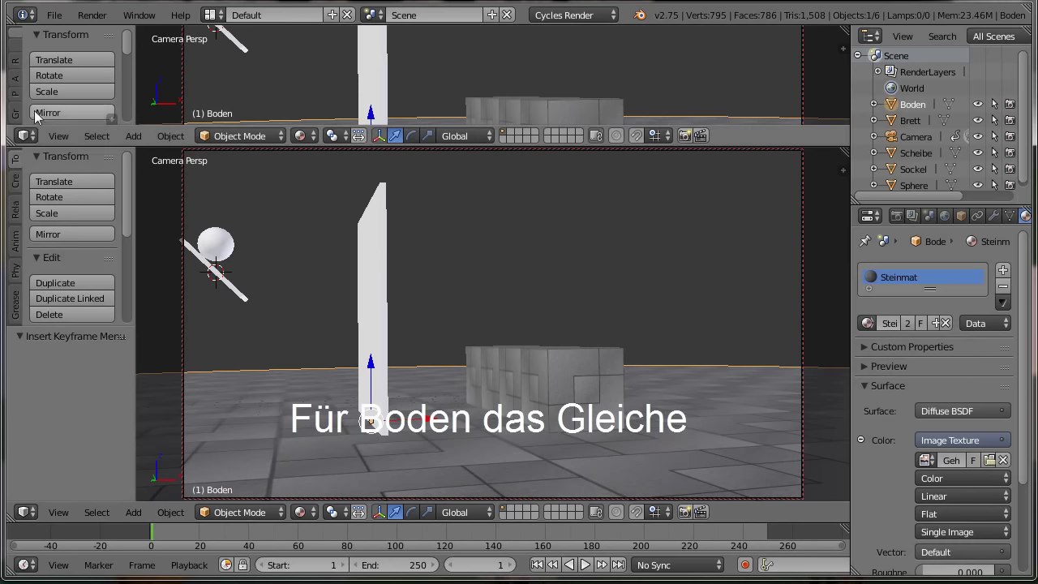
click(25, 137)
click(65, 357)
click(180, 136)
click(199, 157)
Scale the floor's UVs so the paving tiles repeat finely, then leave edit mode.
key(Tab)
key(s)
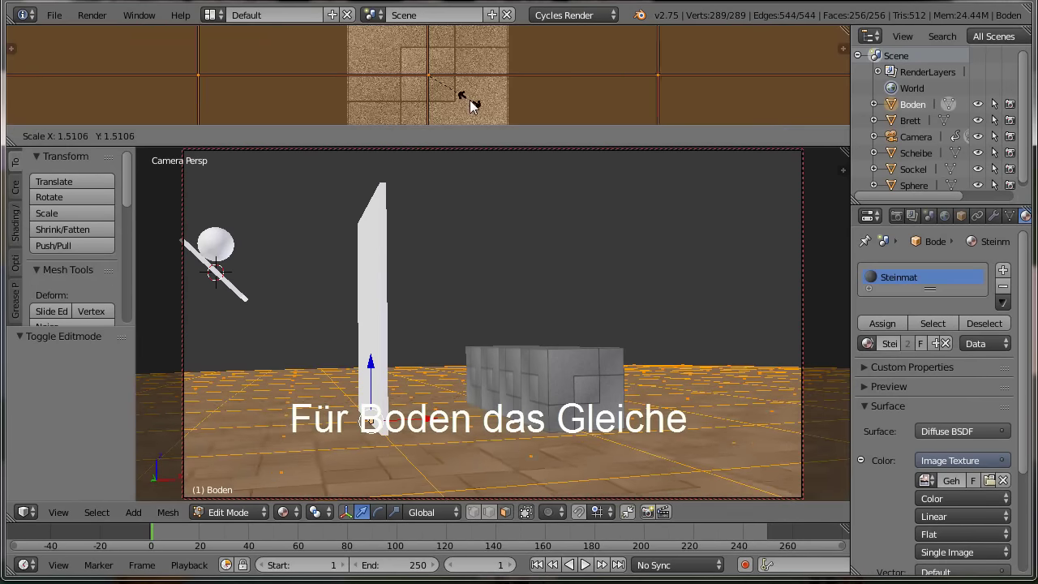
click(487, 110)
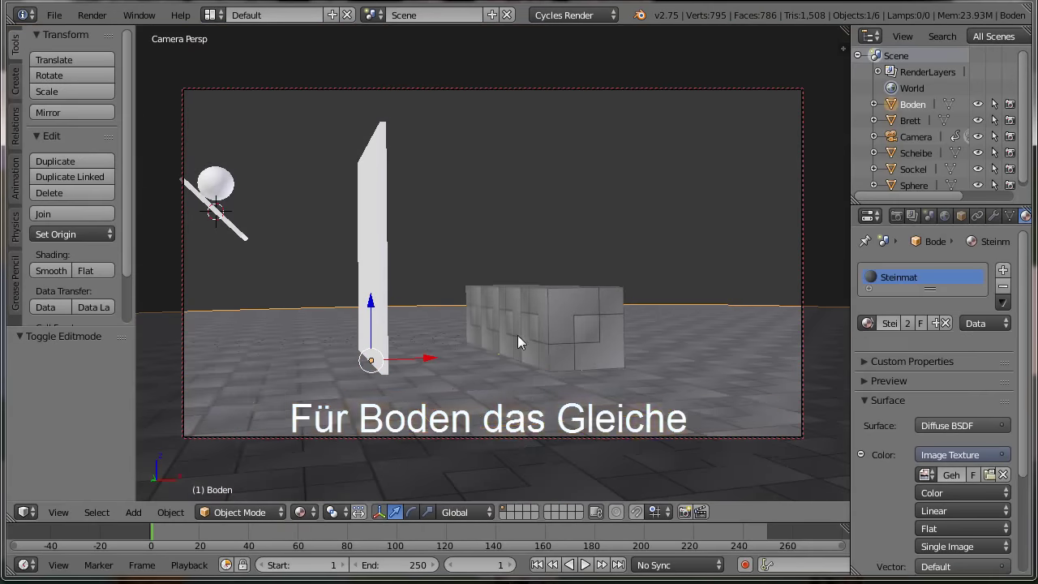
key(shift+z)
Enable world nodes and load Himmel-2.jpg as an Environment Texture for the world colour.
click(945, 216)
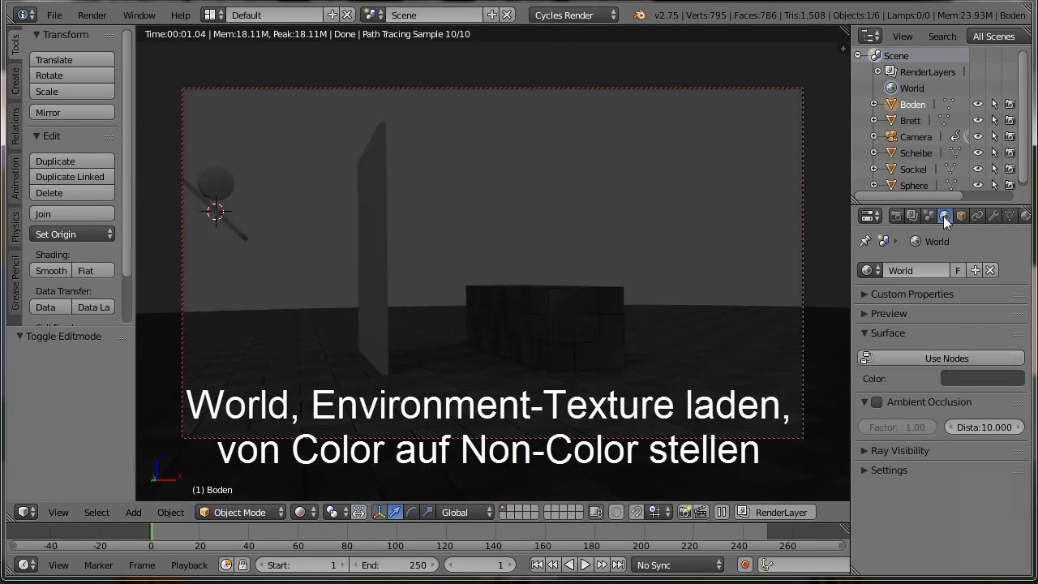
click(890, 358)
click(963, 399)
click(691, 226)
click(969, 403)
click(253, 128)
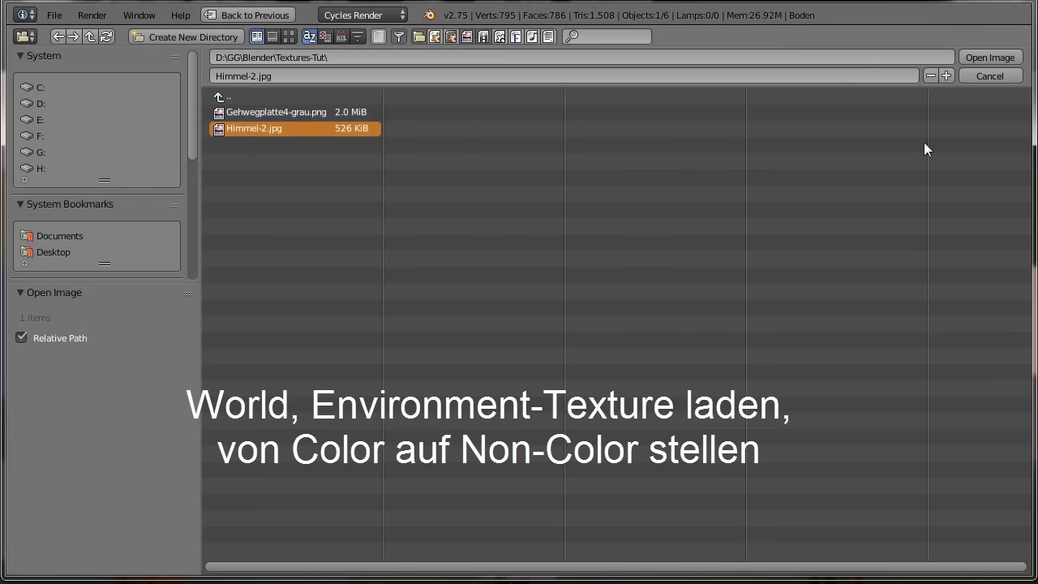
click(990, 56)
Set the sky image's colour space to Non-Color Data and switch the viewport to Rendered shading.
click(976, 215)
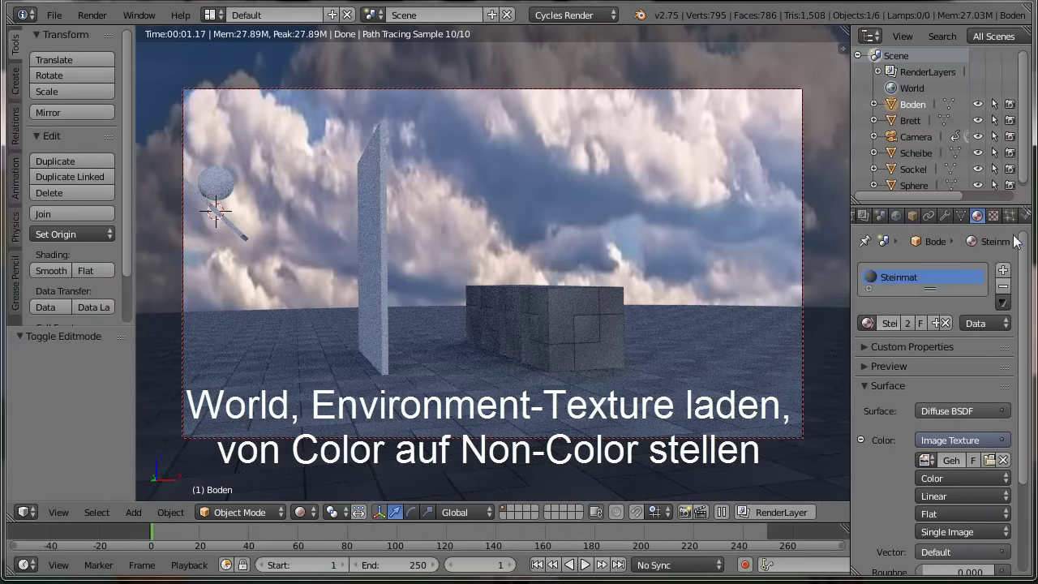
click(896, 215)
click(926, 446)
click(957, 404)
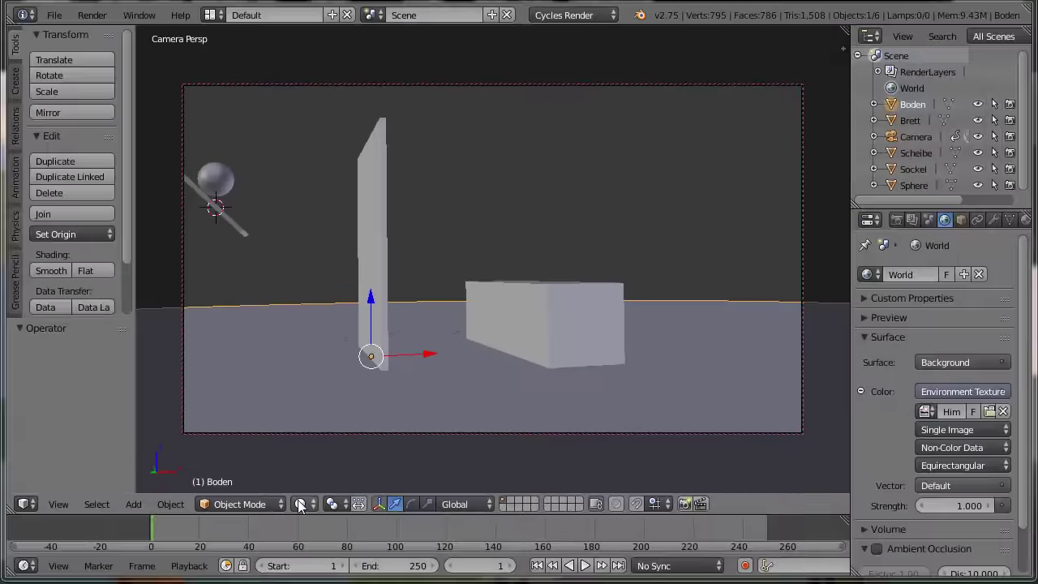
click(299, 504)
click(322, 396)
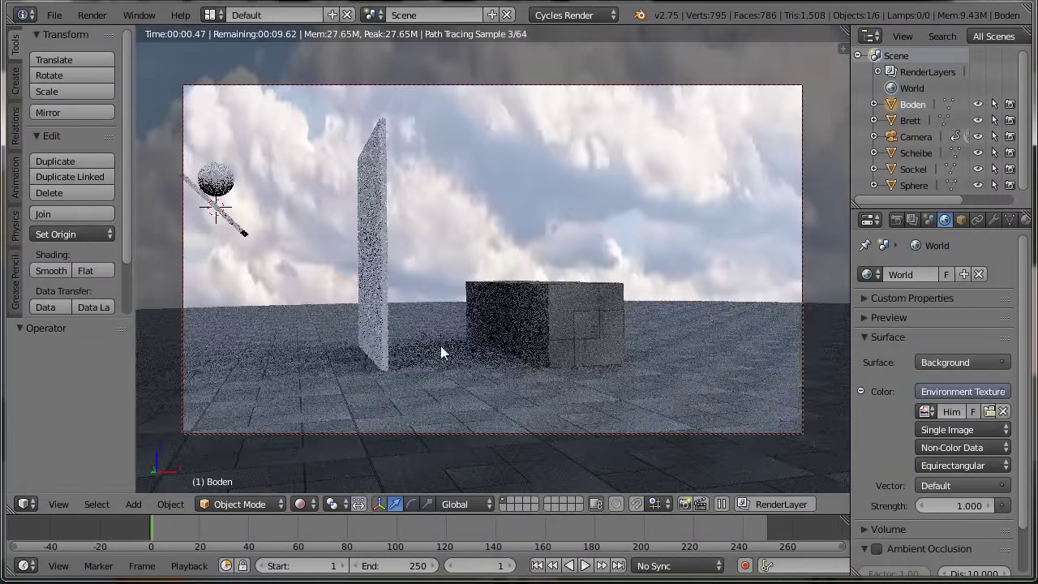
right_click(219, 184)
Give the sphere a new Glossy BSDF material in a darkened red.
scroll(987, 224, down, 2)
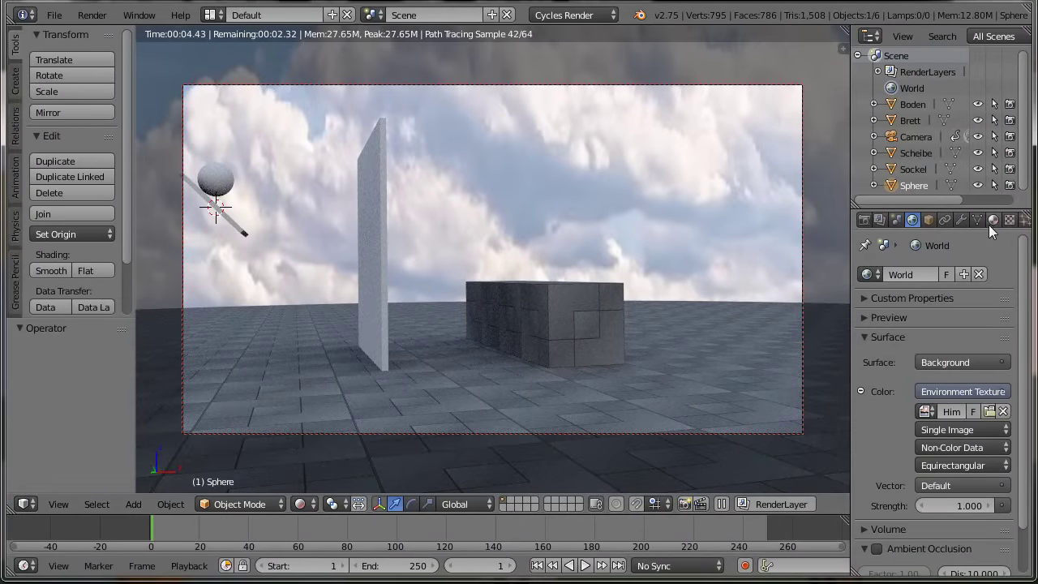
click(989, 225)
click(912, 326)
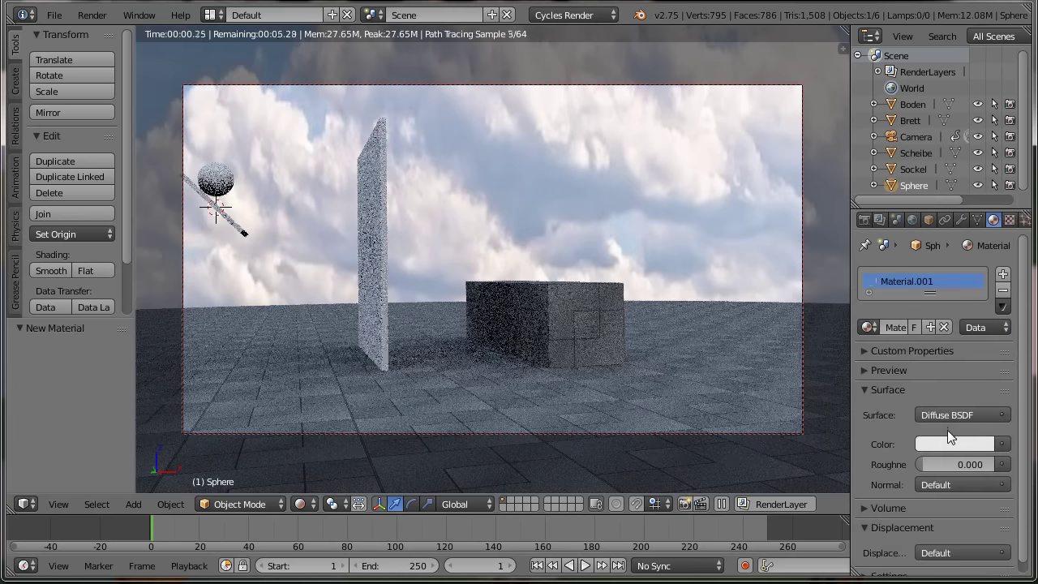
click(946, 413)
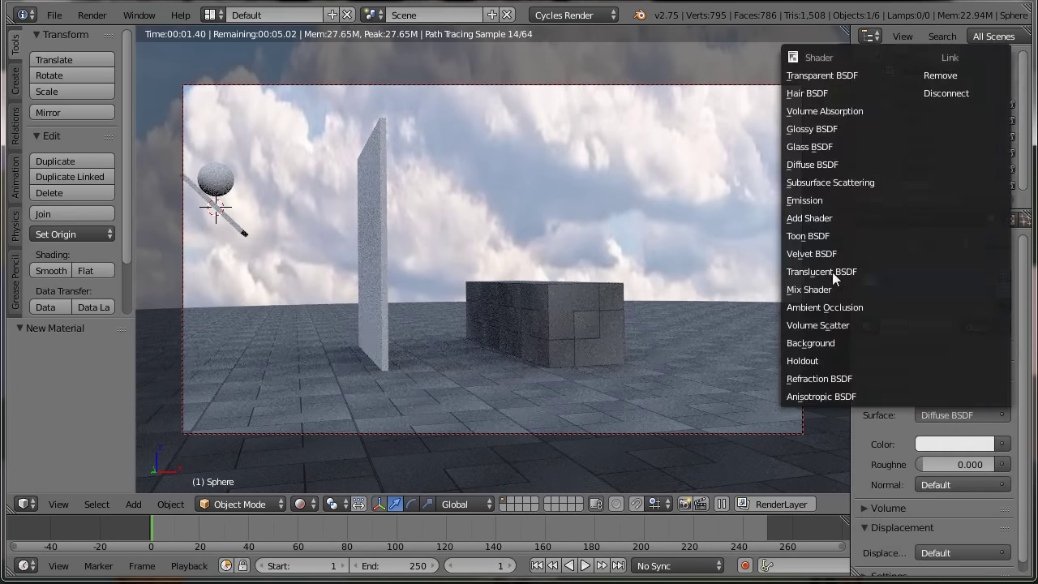
click(816, 129)
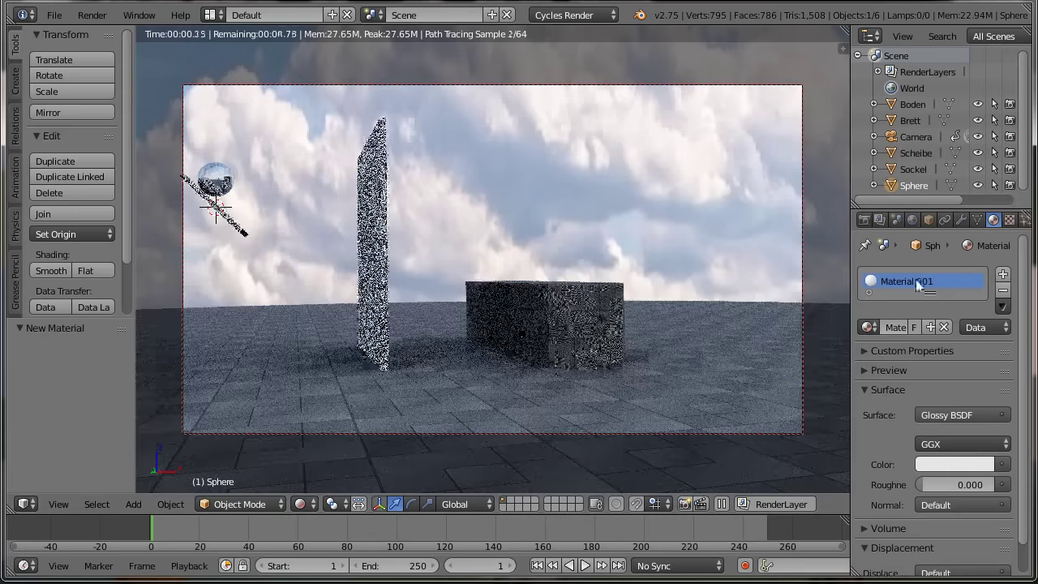
click(954, 464)
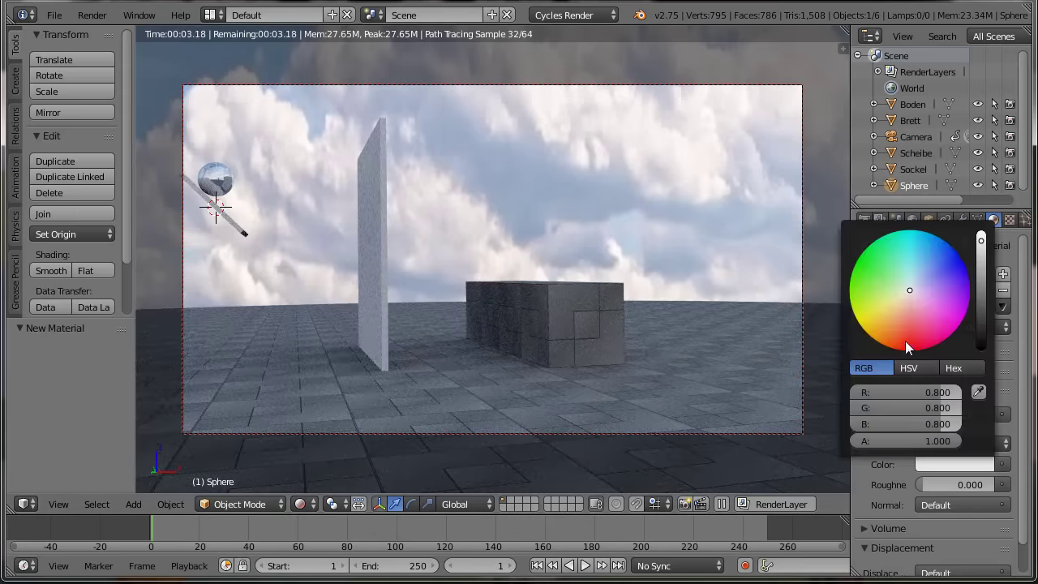
click(905, 341)
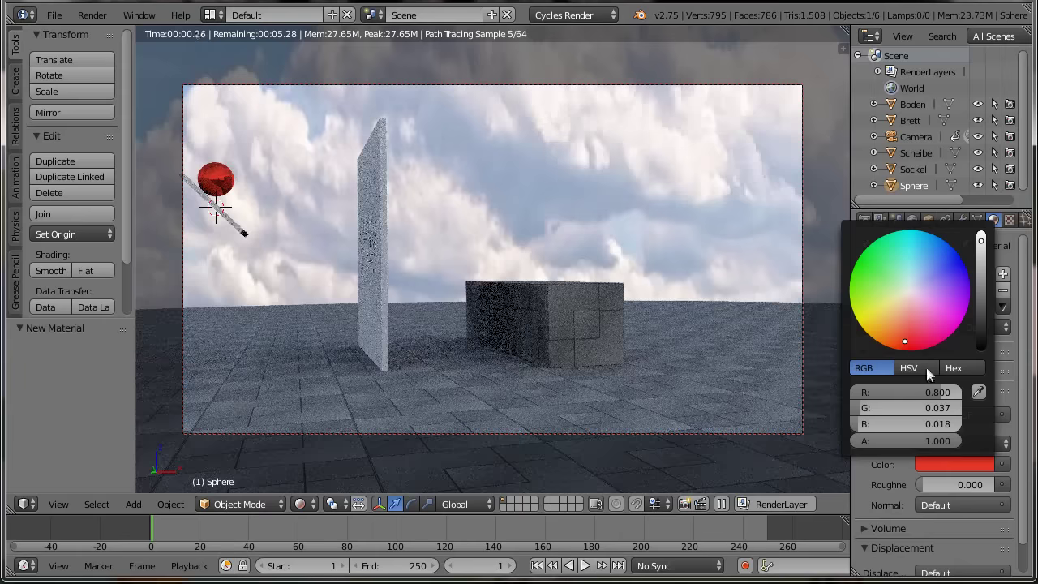
click(956, 464)
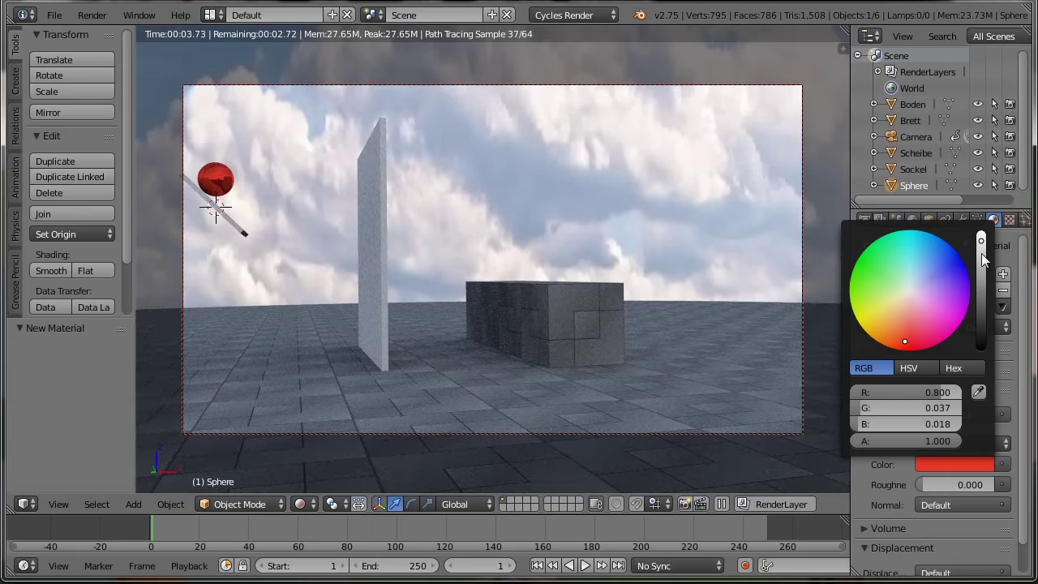
drag(982, 253, 975, 311)
Drive the sphere's displacement with a Noise Texture set to Scale 15.
scroll(963, 535, down, 1)
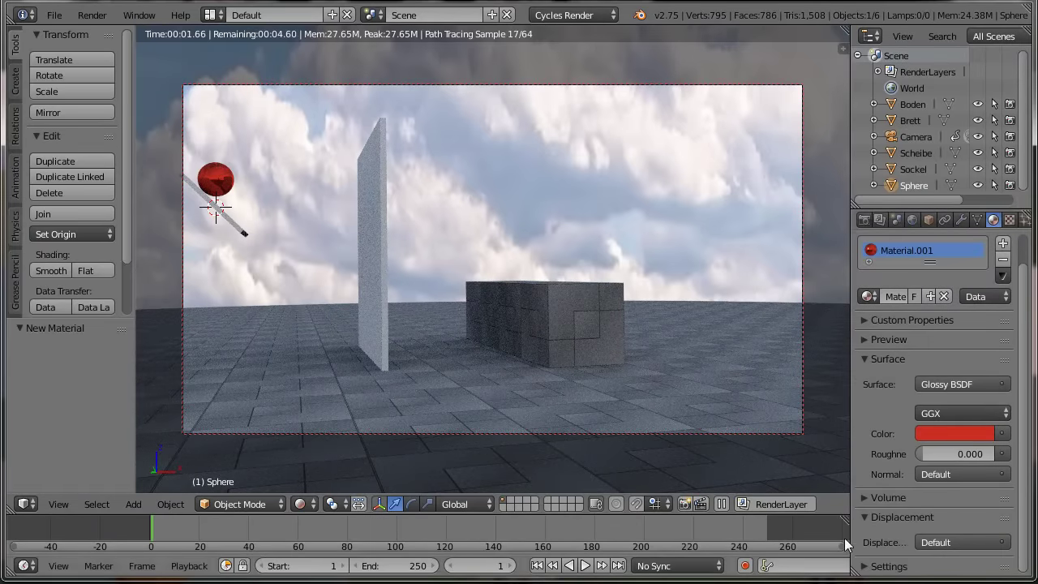
click(948, 543)
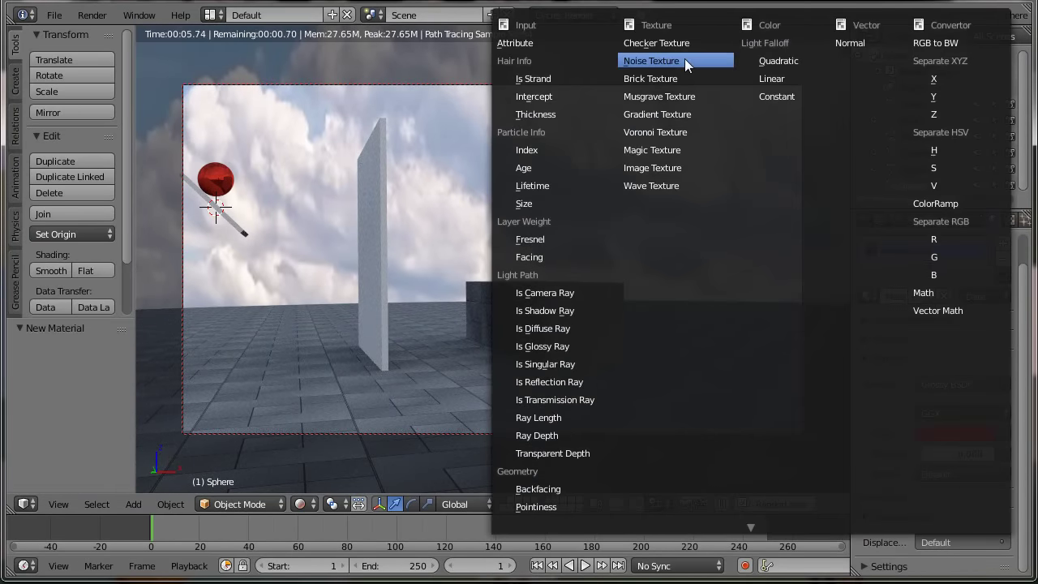
click(685, 60)
scroll(942, 547, up, 1)
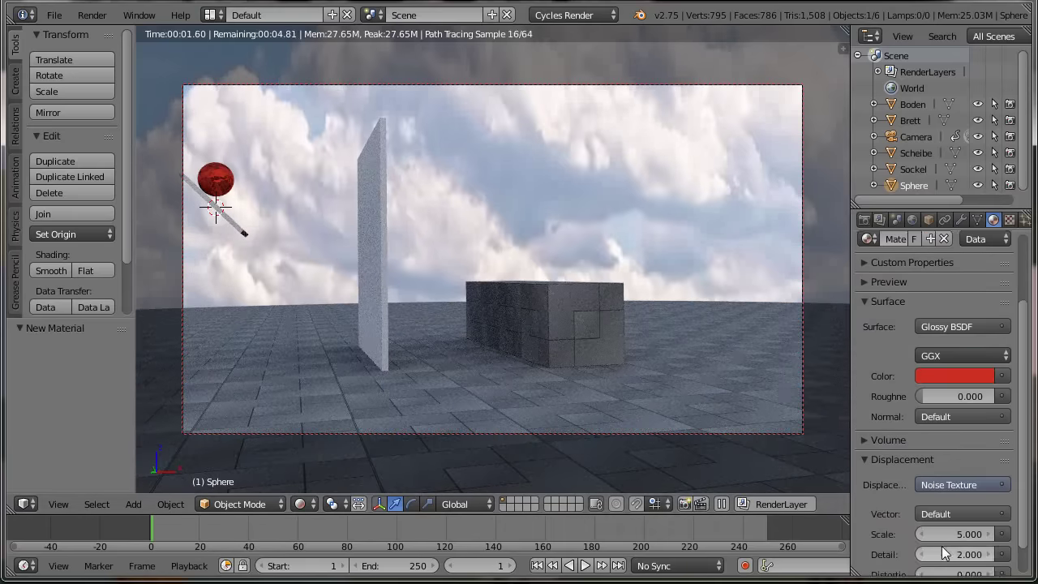
click(886, 341)
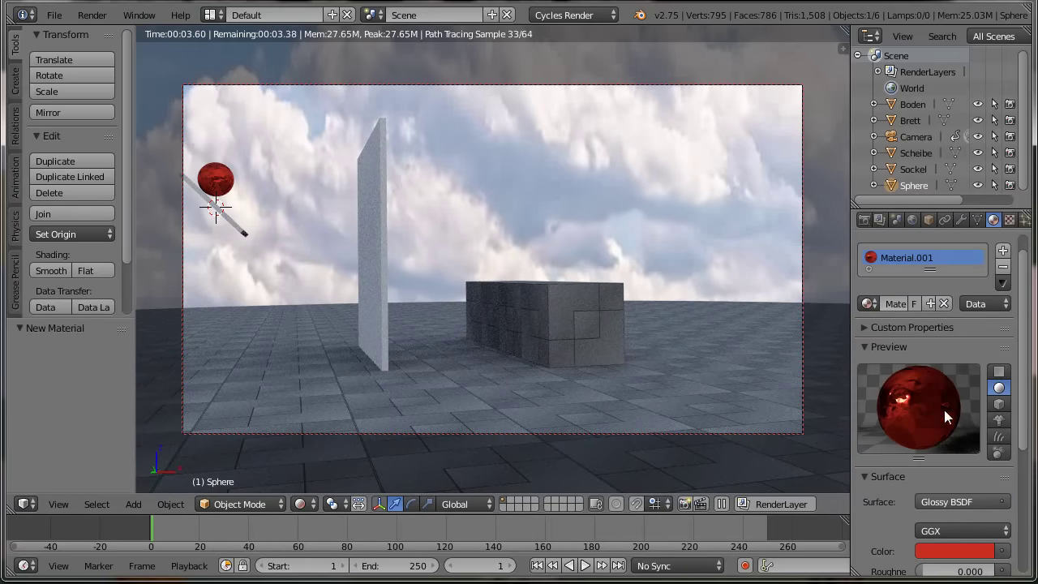
scroll(953, 552, down, 1)
scroll(953, 558, down, 4)
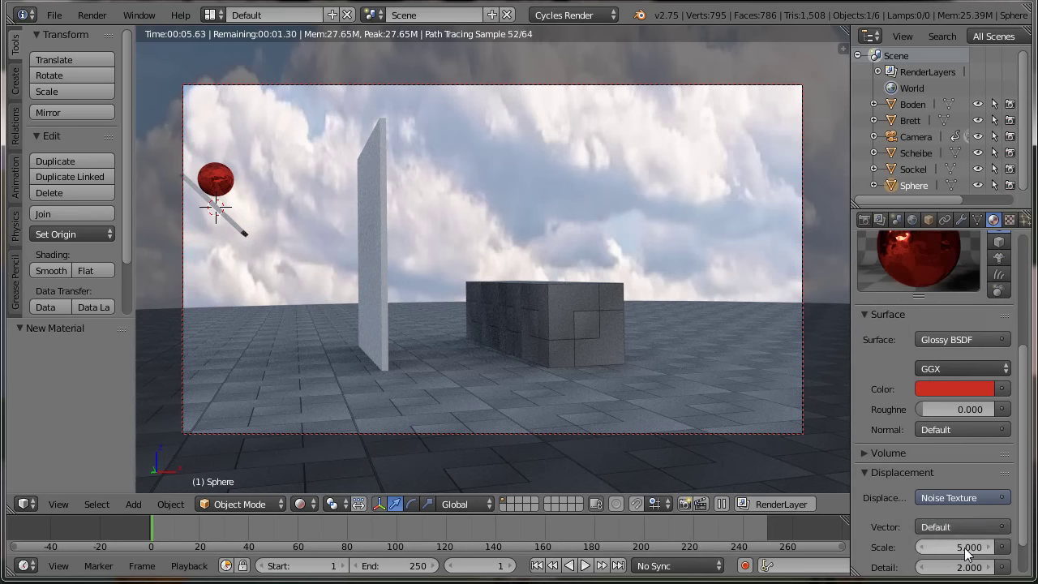
click(962, 548)
text(15)
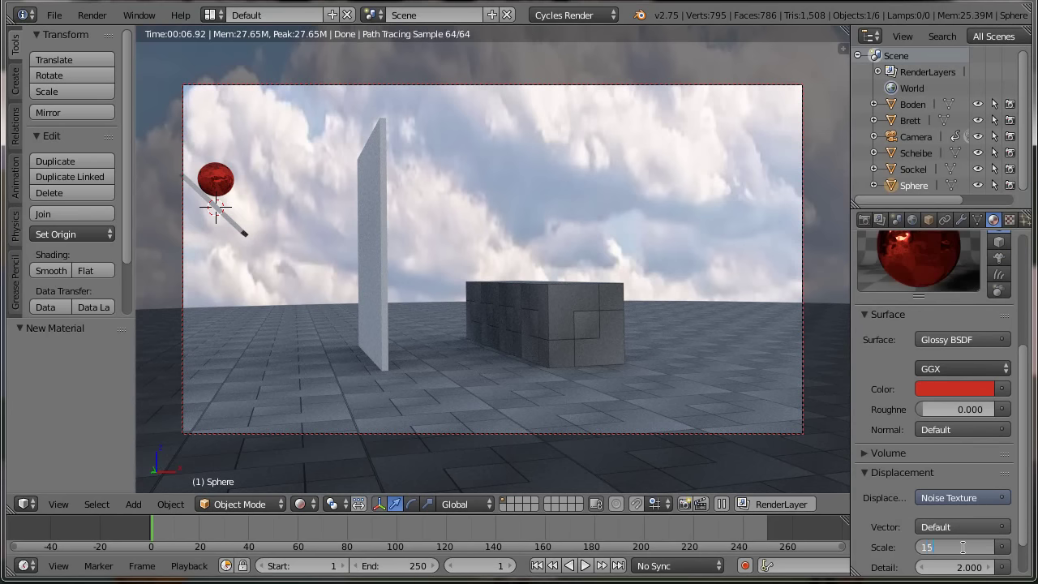
key(Return)
scroll(921, 302, up, 2)
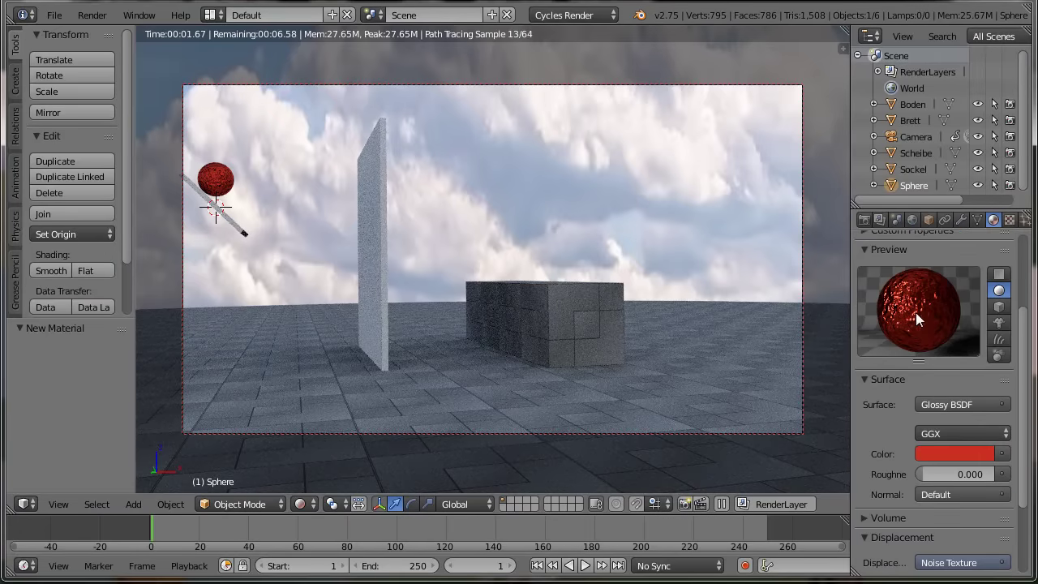
Disable Brett's render visibility and give the Scheibe pane a white node-based Glass BSDF material.
click(1010, 120)
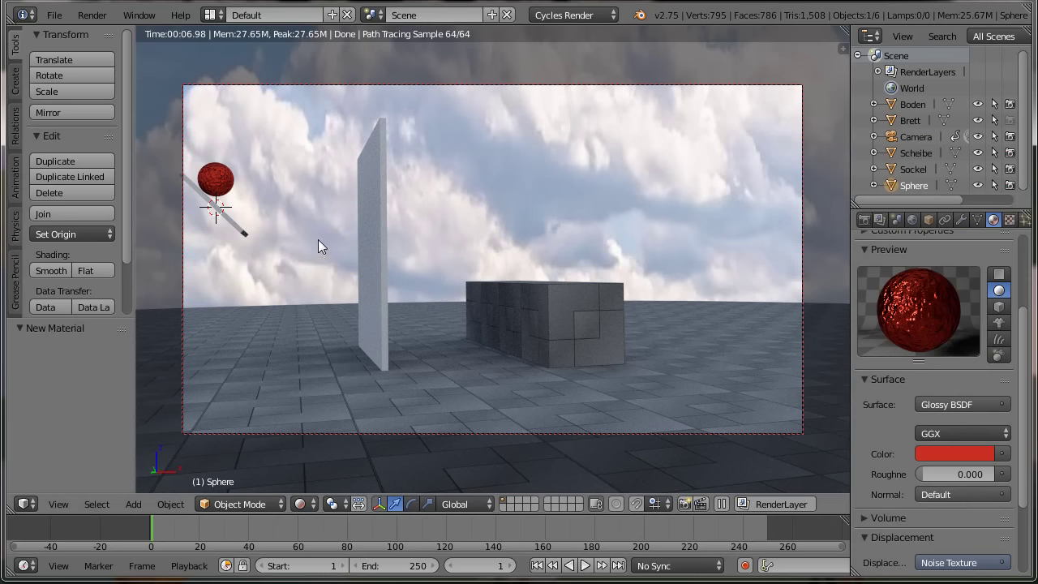
right_click(380, 198)
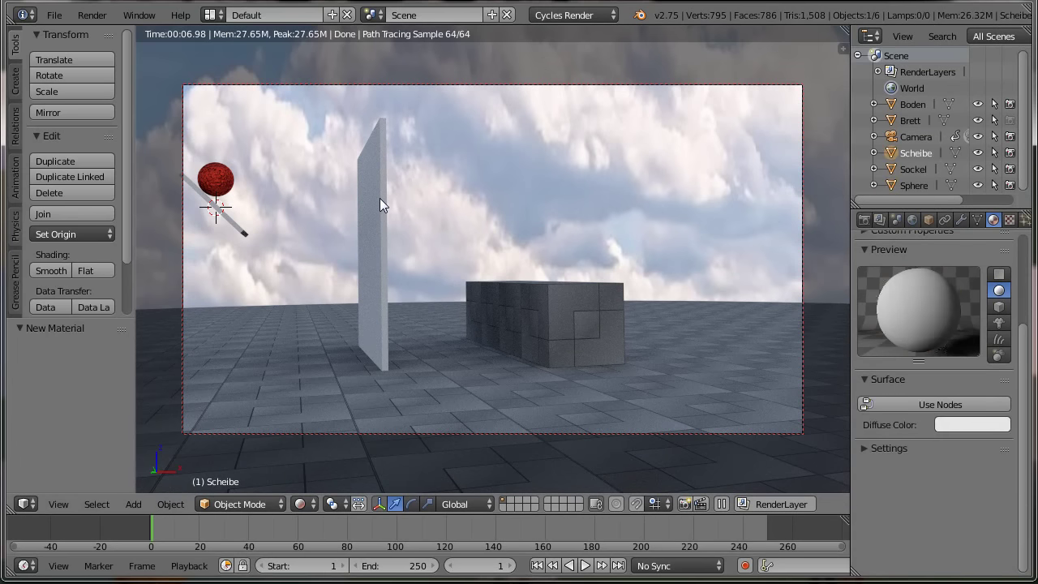
click(944, 401)
click(957, 402)
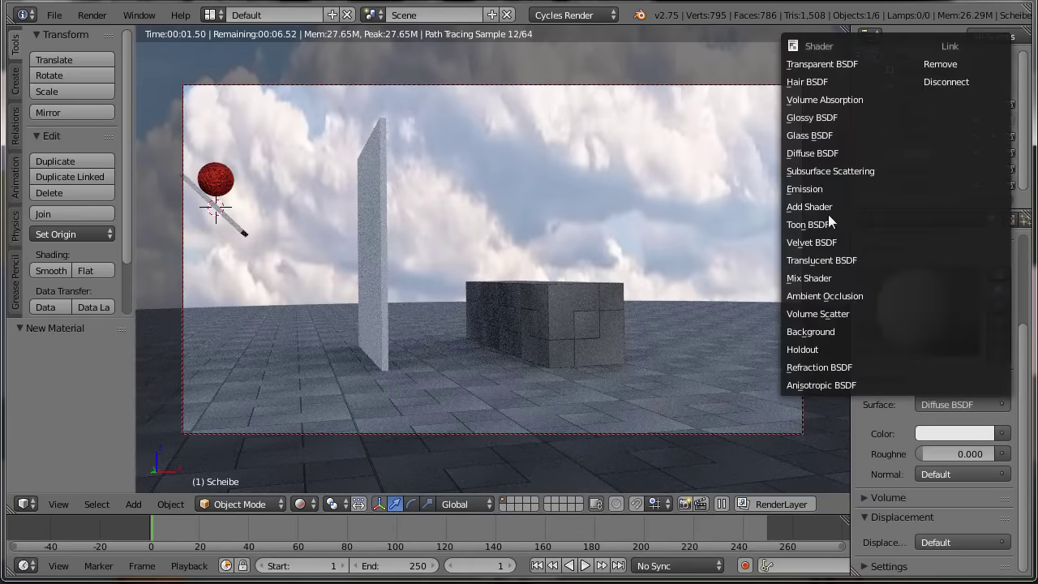
click(813, 135)
click(971, 452)
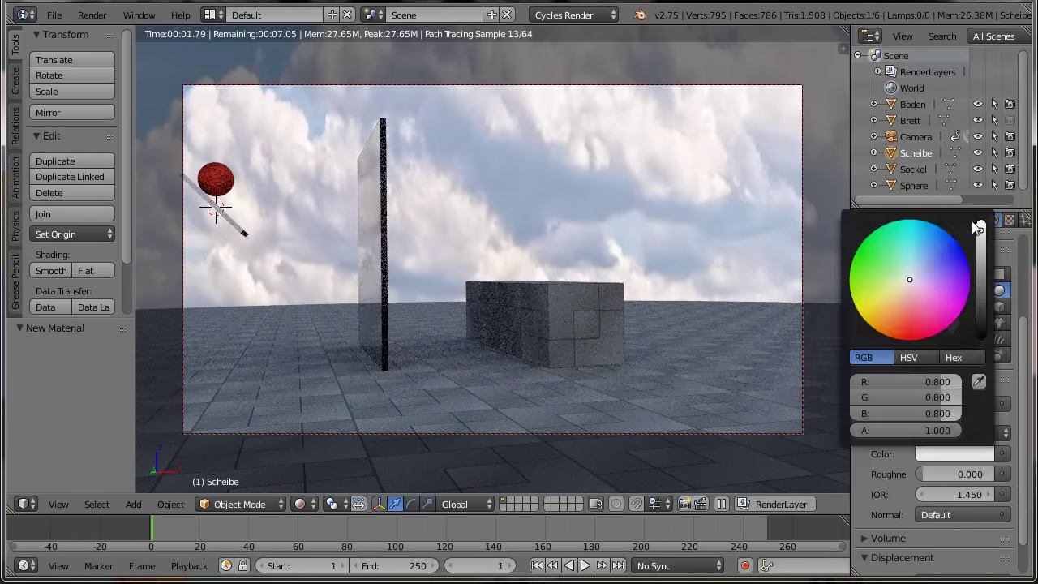
click(980, 227)
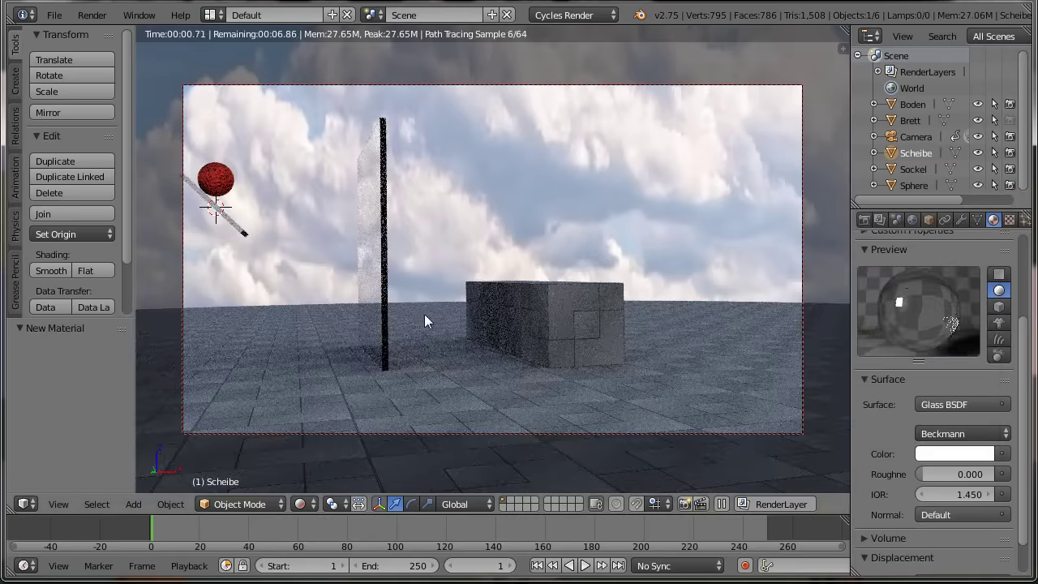
click(862, 219)
Scroll down the Render settings and expand the Light Paths panel.
scroll(937, 471, down, 5)
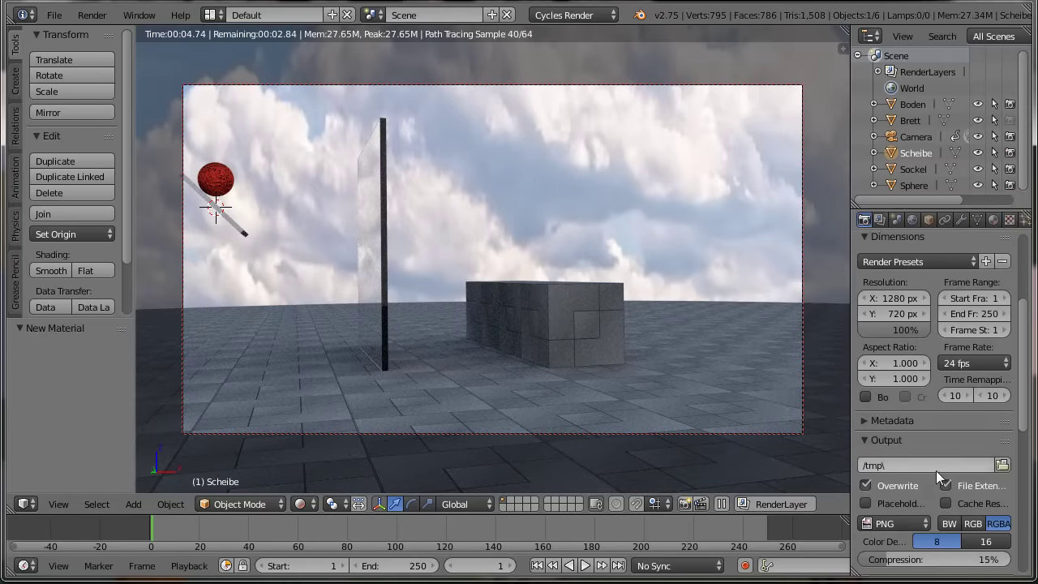
scroll(936, 471, down, 2)
scroll(936, 470, down, 3)
scroll(936, 470, down, 3)
scroll(936, 470, down, 2)
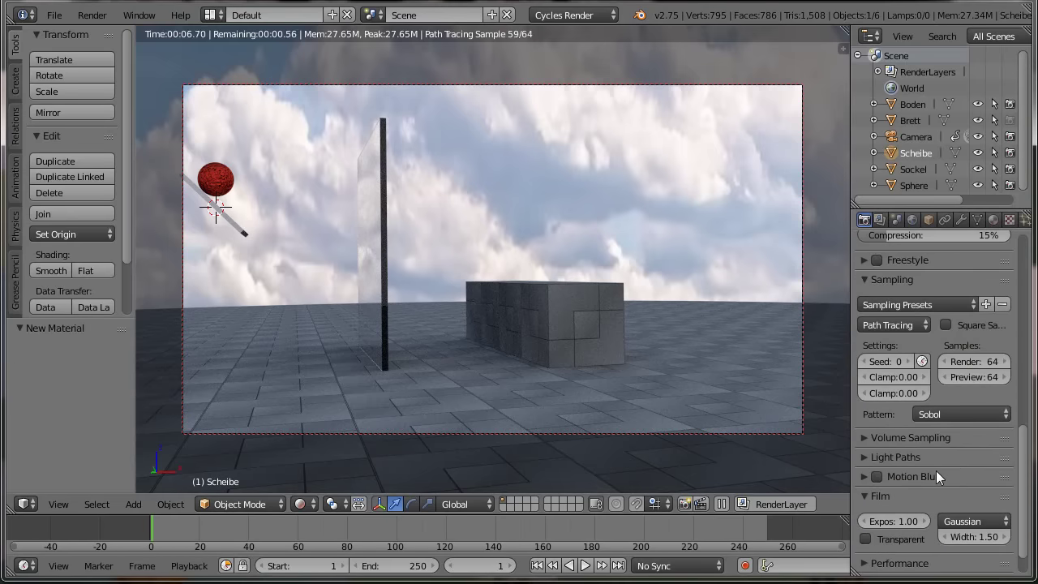
click(893, 457)
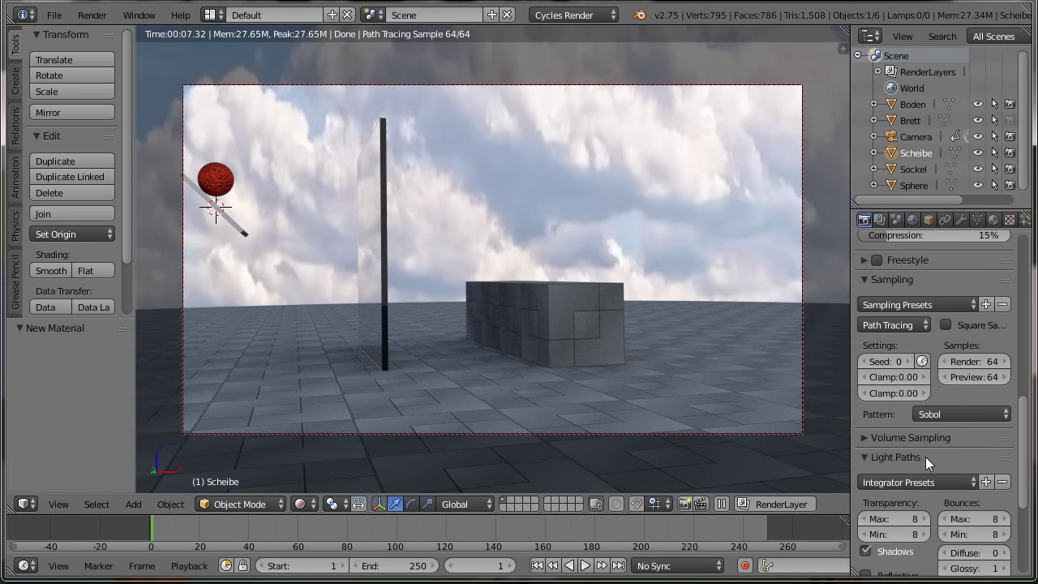
Apply the Direct Light integrator preset: transparency 8, diffuse 0, glossy 1, transmission 2.
scroll(925, 457, down, 2)
click(900, 419)
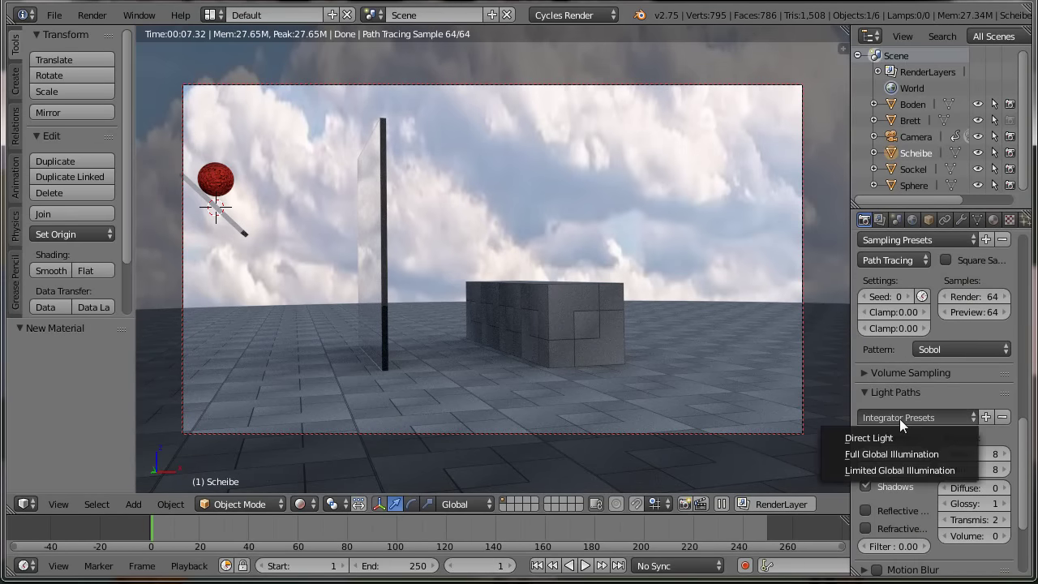
click(882, 439)
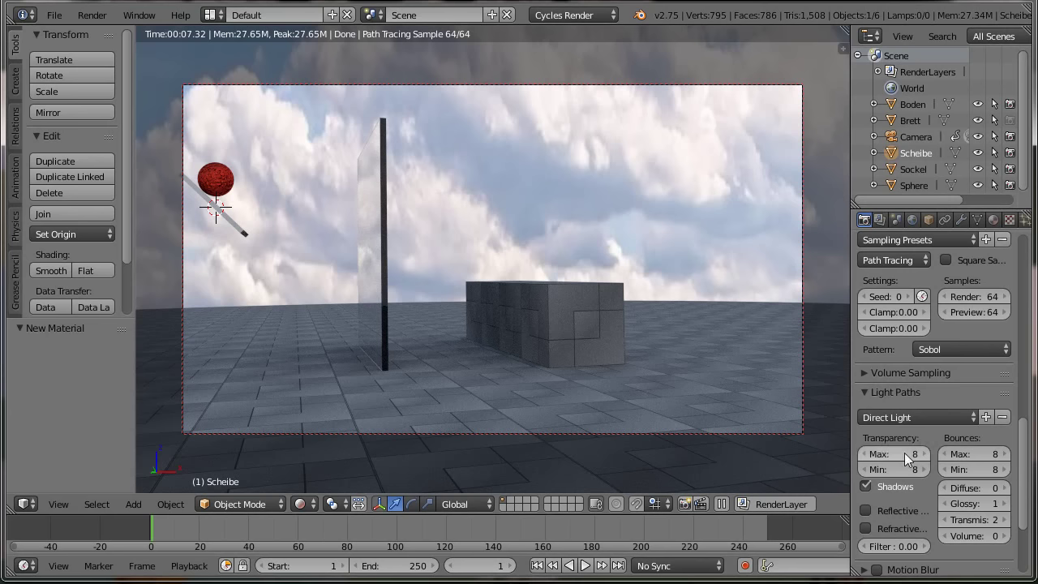
scroll(909, 470, down, 1)
scroll(915, 484, down, 1)
scroll(908, 467, up, 1)
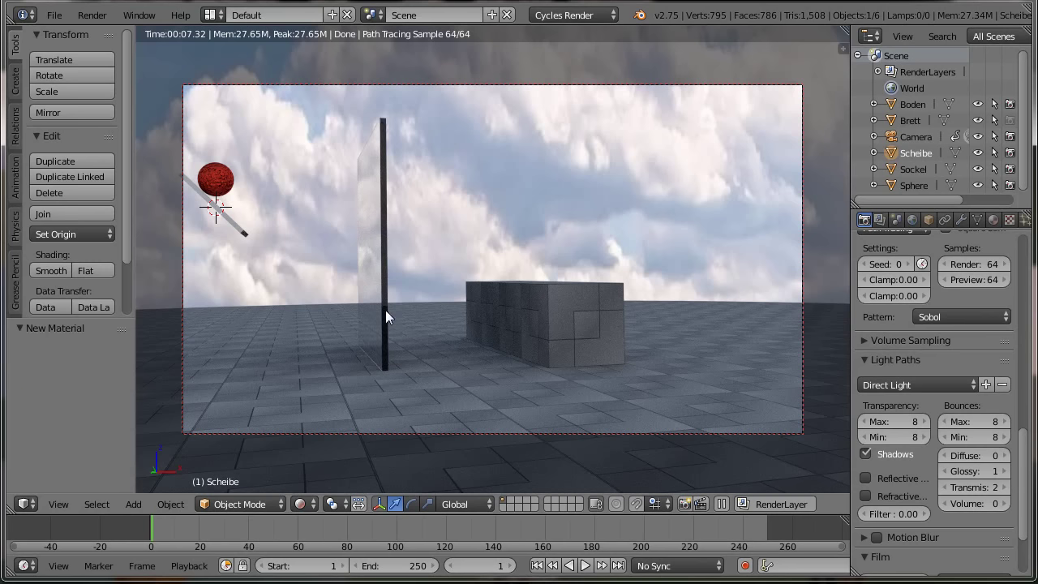
click(921, 386)
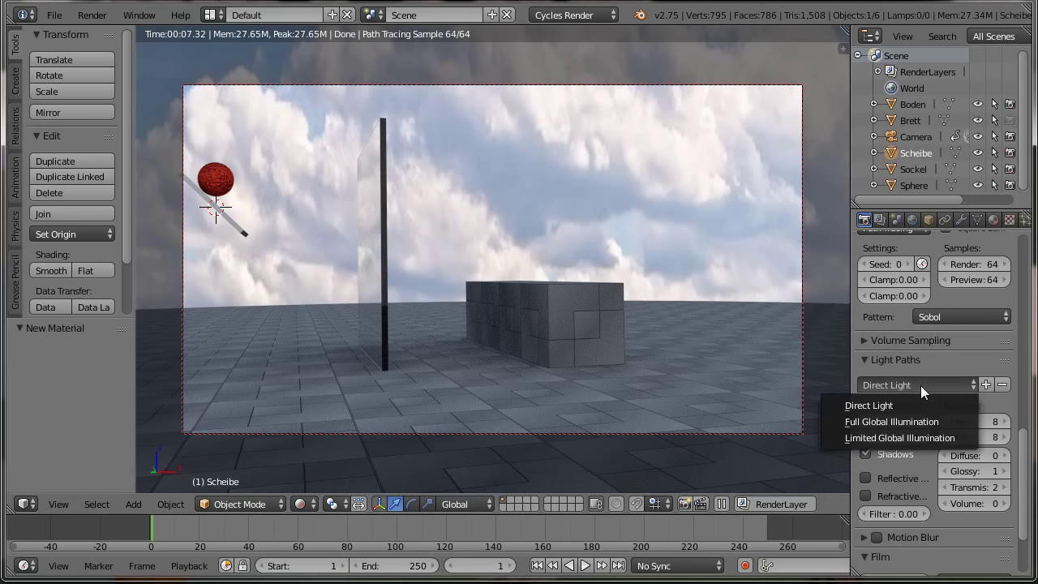
Try Limited Global Illumination, then settle on Full Global Illumination with 128 bounces.
click(882, 435)
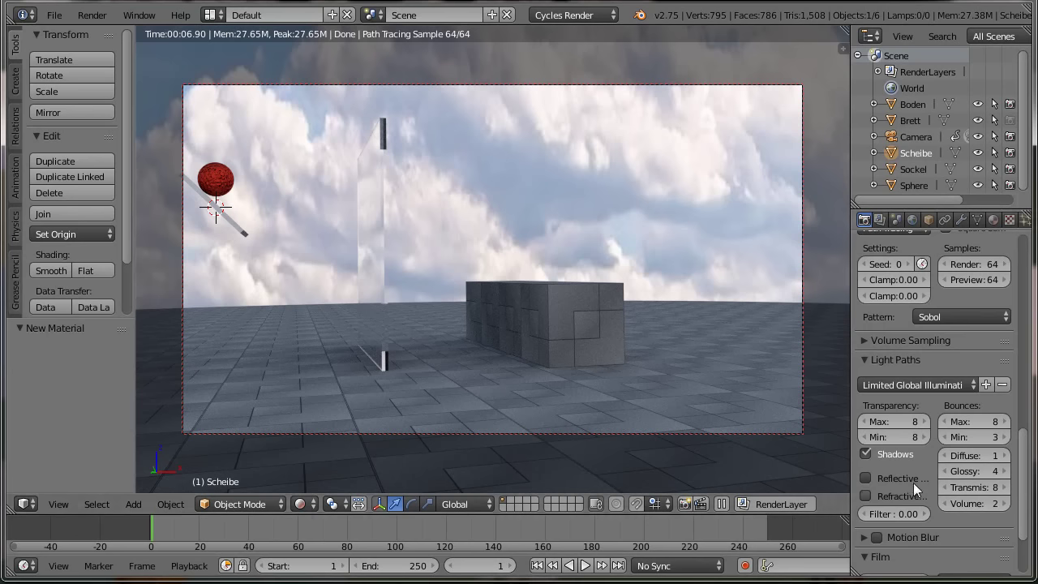
click(897, 384)
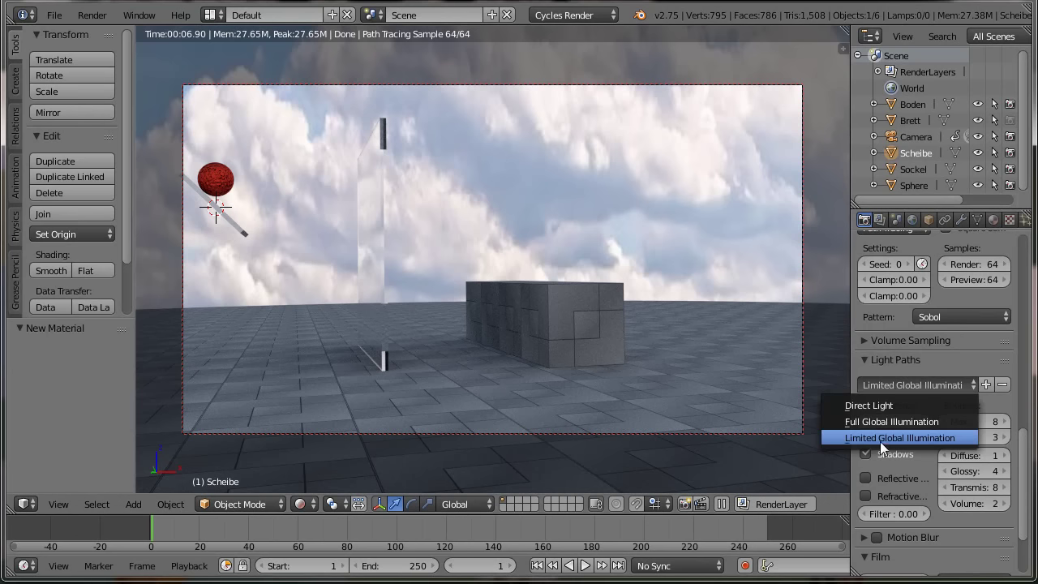
click(879, 421)
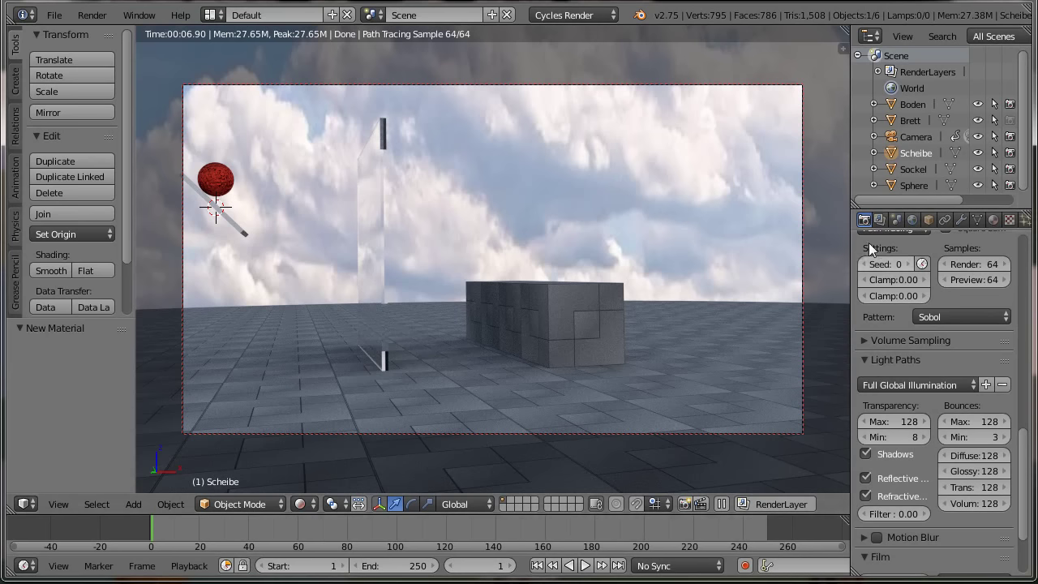
scroll(937, 389, up, 1)
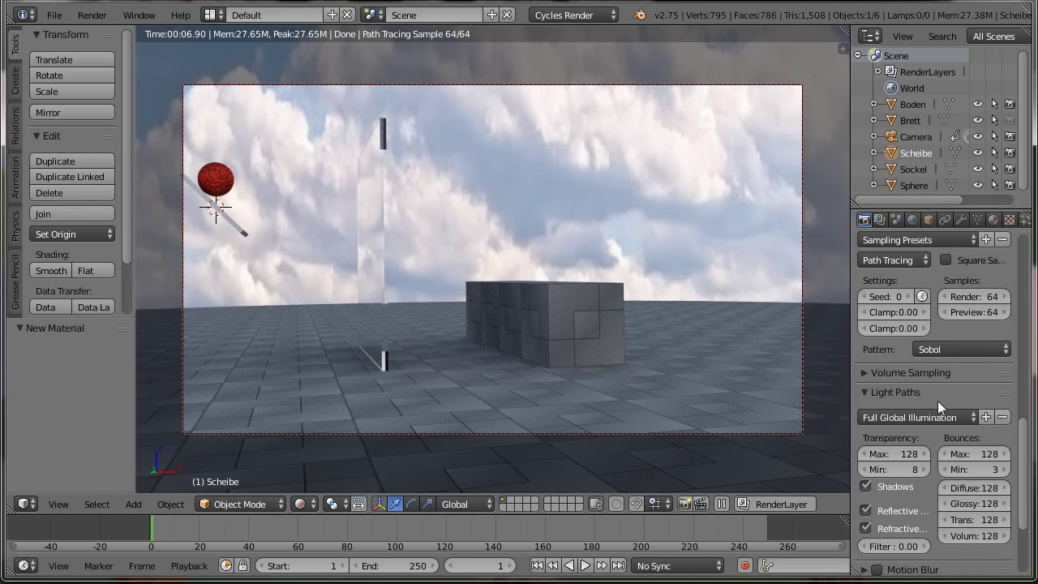
scroll(900, 397, up, 2)
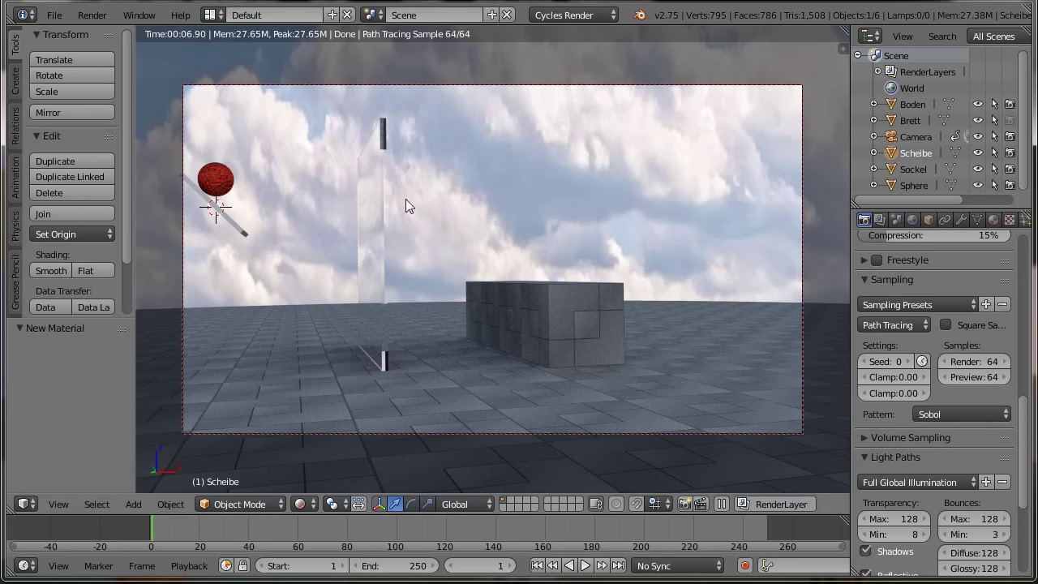
Switch to the Compositing layout with Rendered viewport shading in the camera view.
click(214, 14)
click(239, 70)
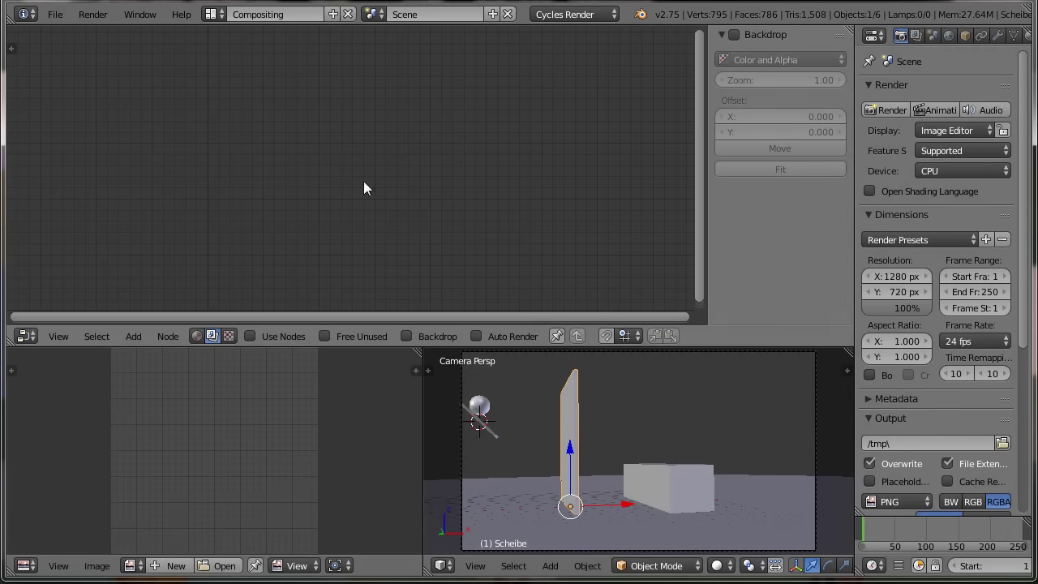
click(718, 567)
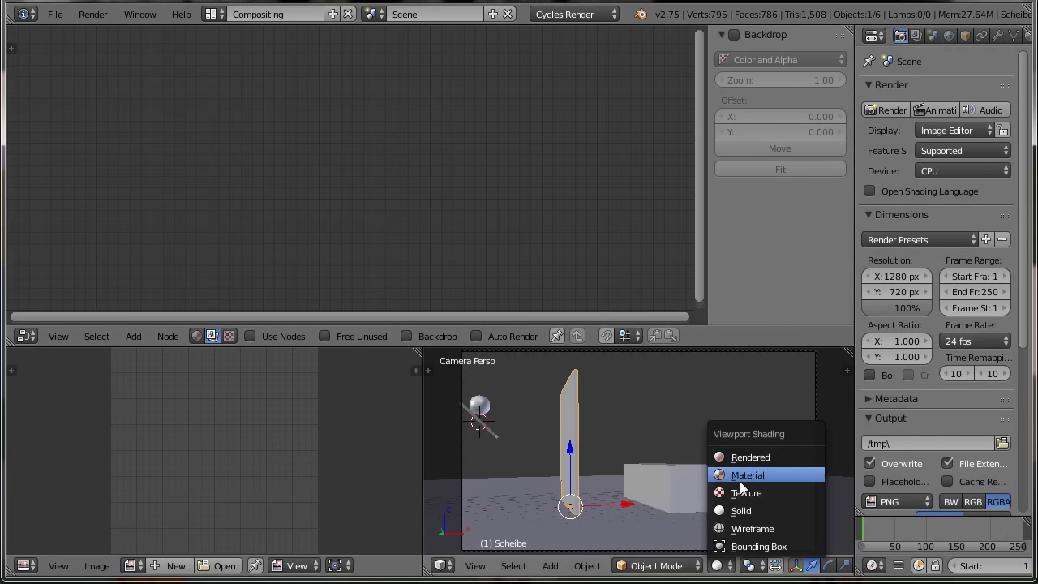
click(747, 459)
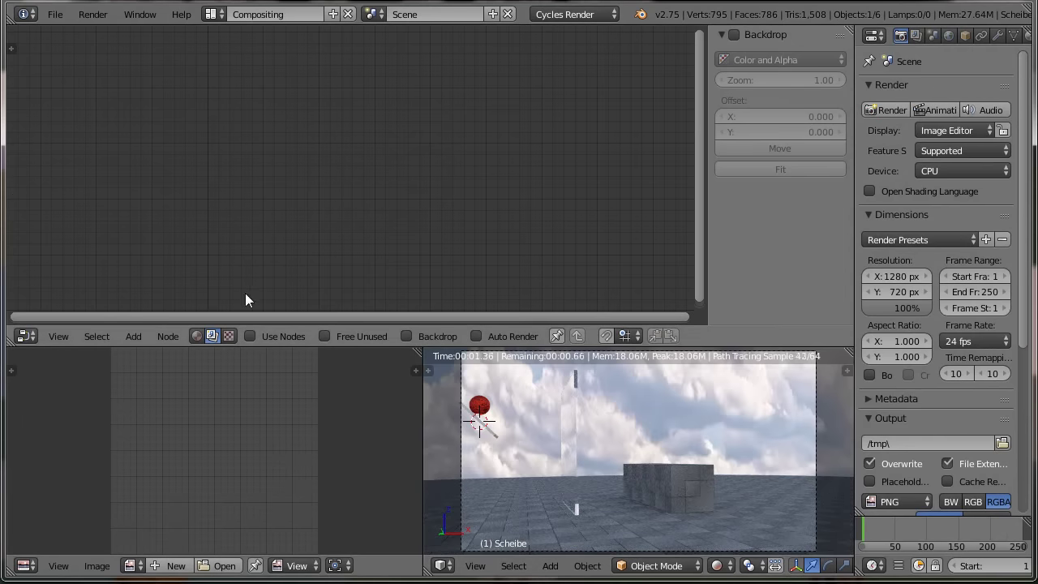
Show Scheibe's shader nodes, with Material Output moved right of the Glass BSDF.
click(196, 337)
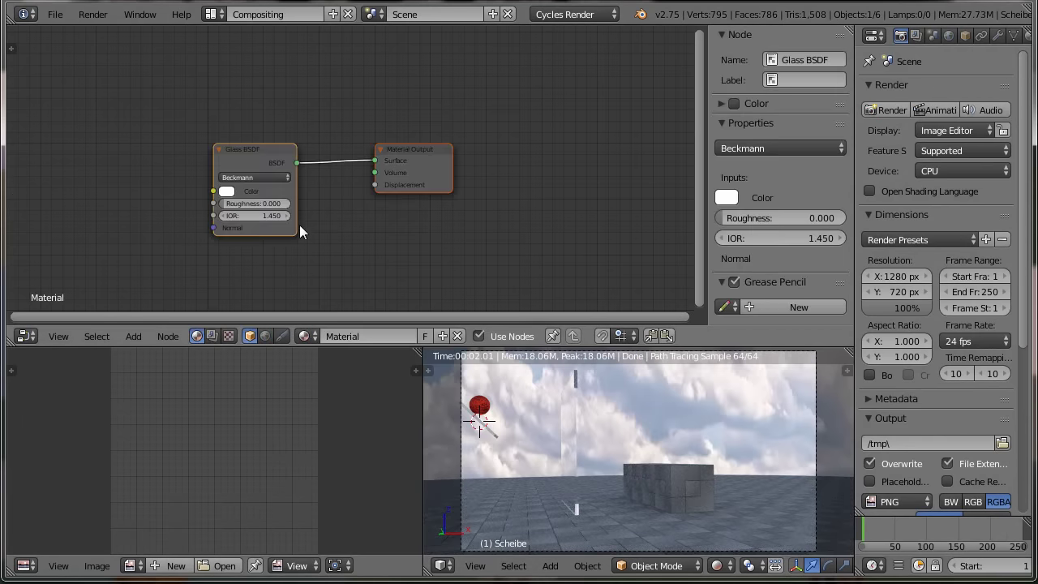
key(n)
drag(495, 164, 703, 159)
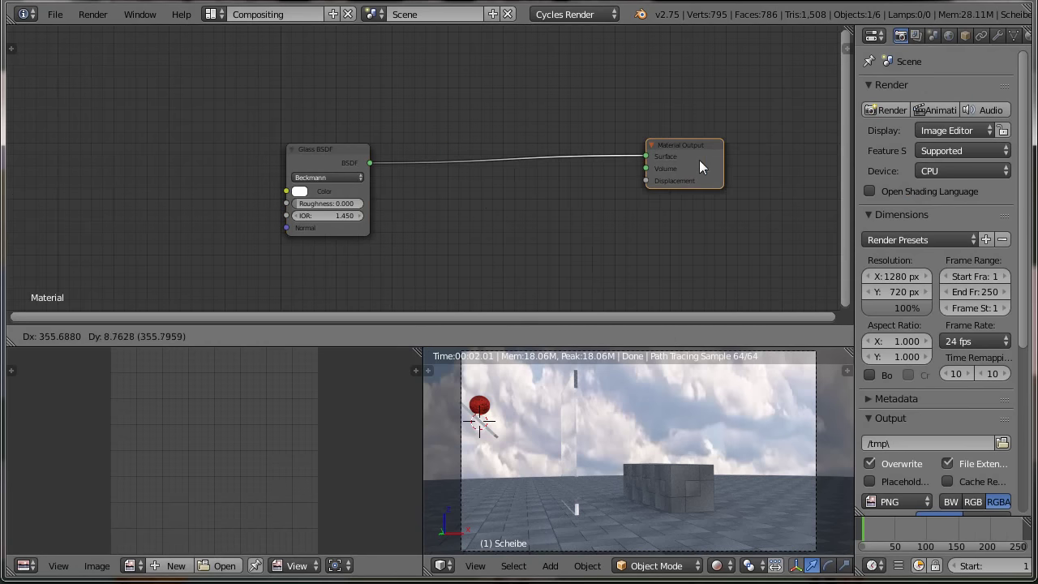
drag(322, 161, 228, 120)
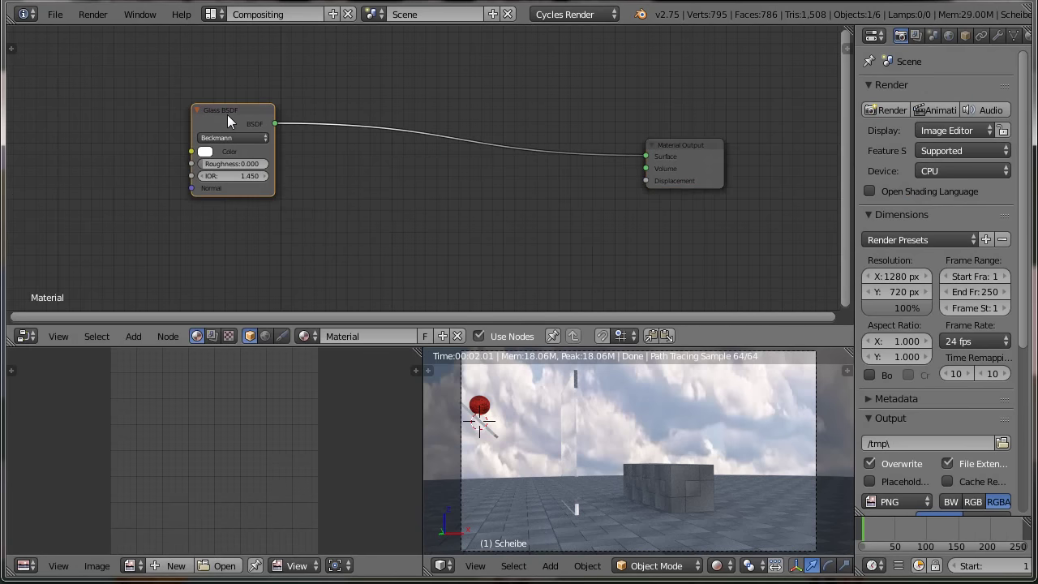
Insert a Mix Shader node into the Glass BSDF–Material Output link and move it right.
click(133, 337)
mouse_move(162, 301)
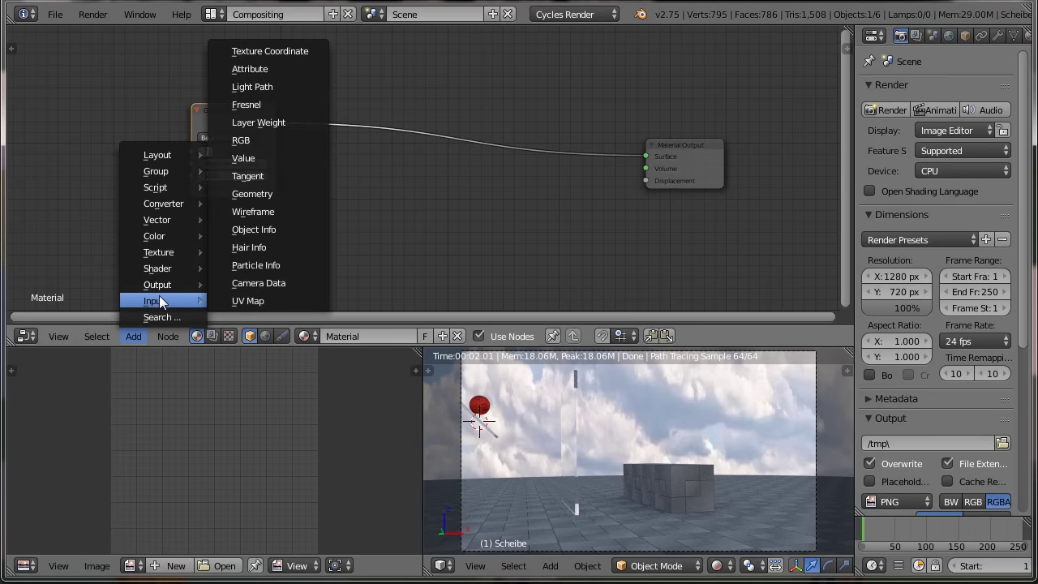
click(238, 270)
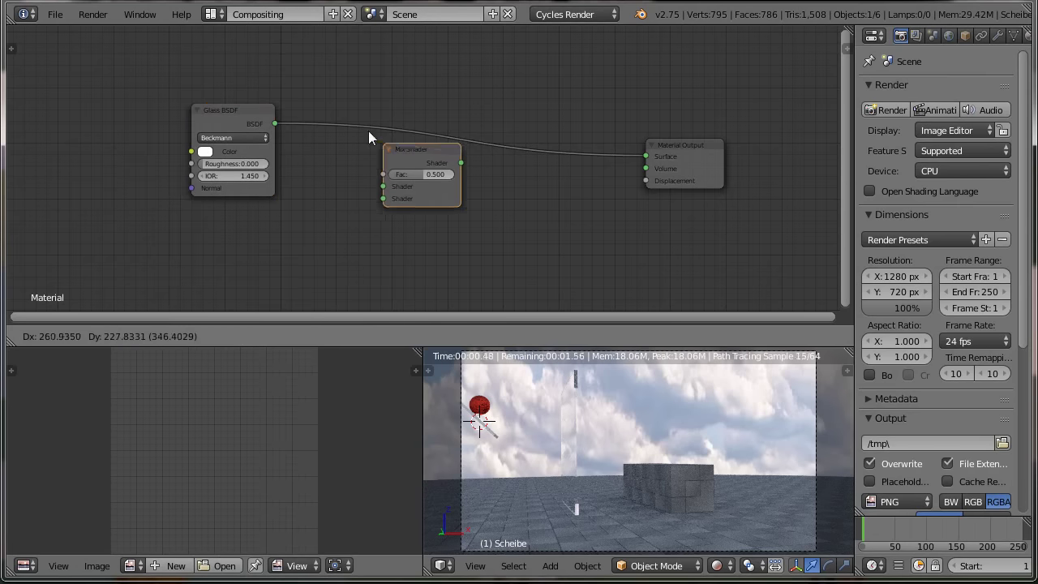
click(337, 119)
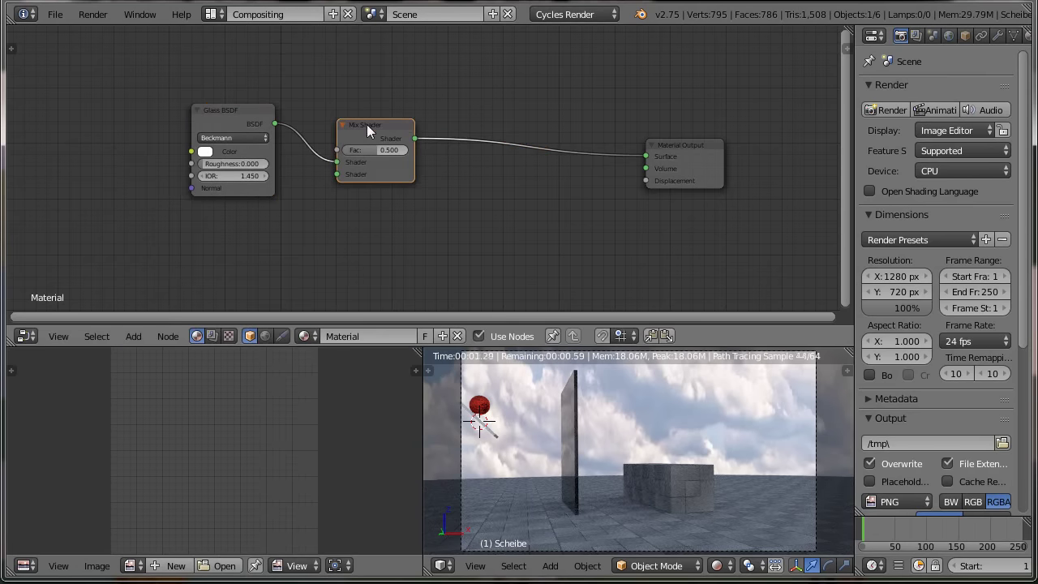
drag(367, 124, 451, 128)
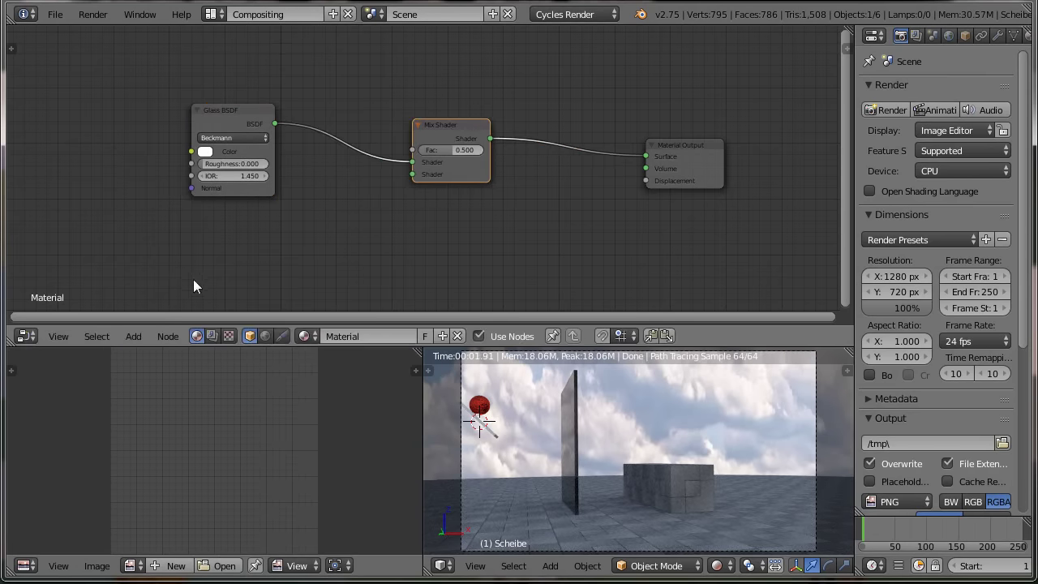
Place and delete a test Mix Shader copy, then duplicate the Glass BSDF node.
click(131, 338)
key(g)
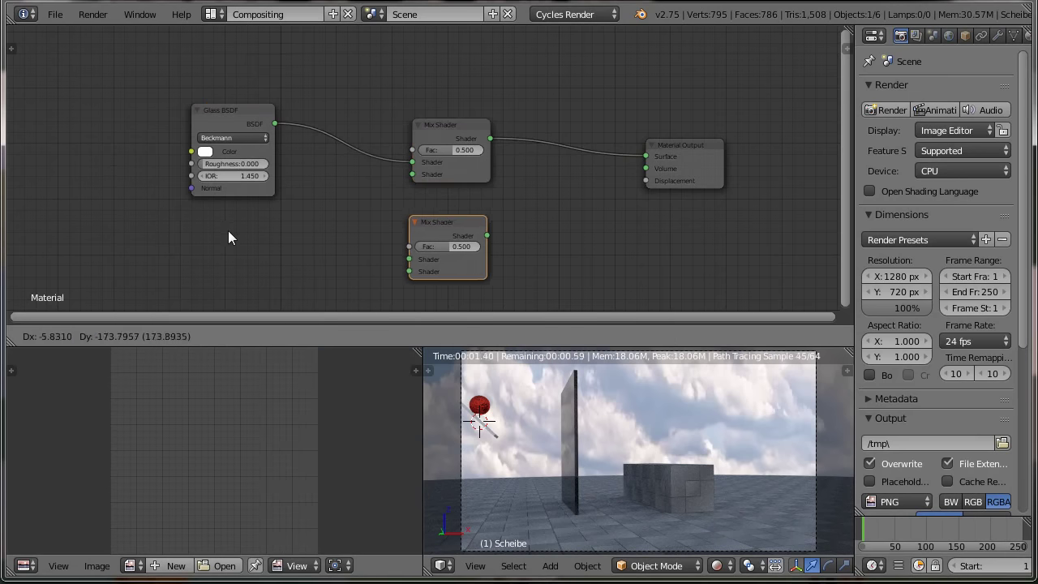
click(411, 248)
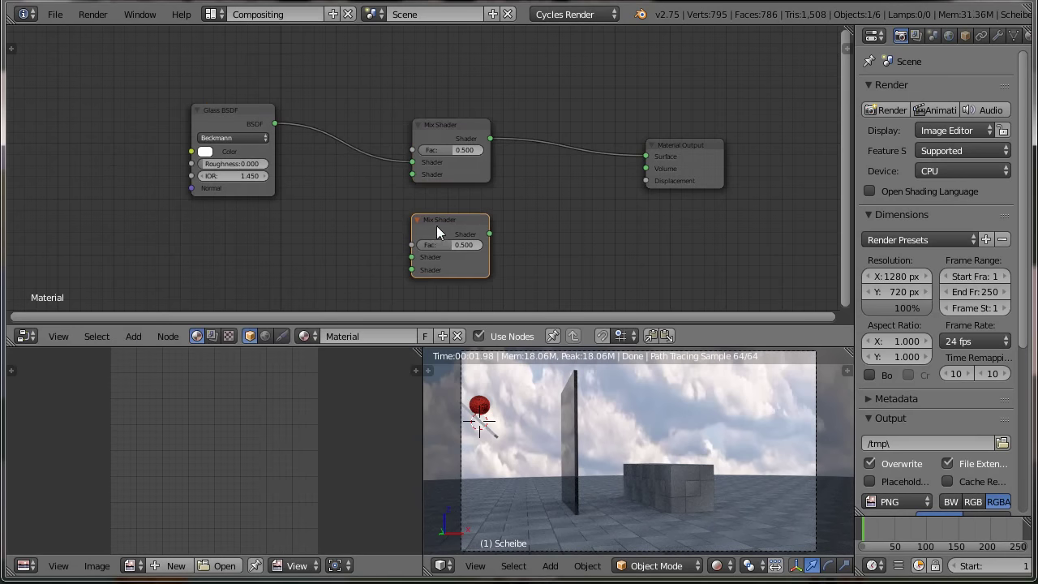
key(x)
click(221, 111)
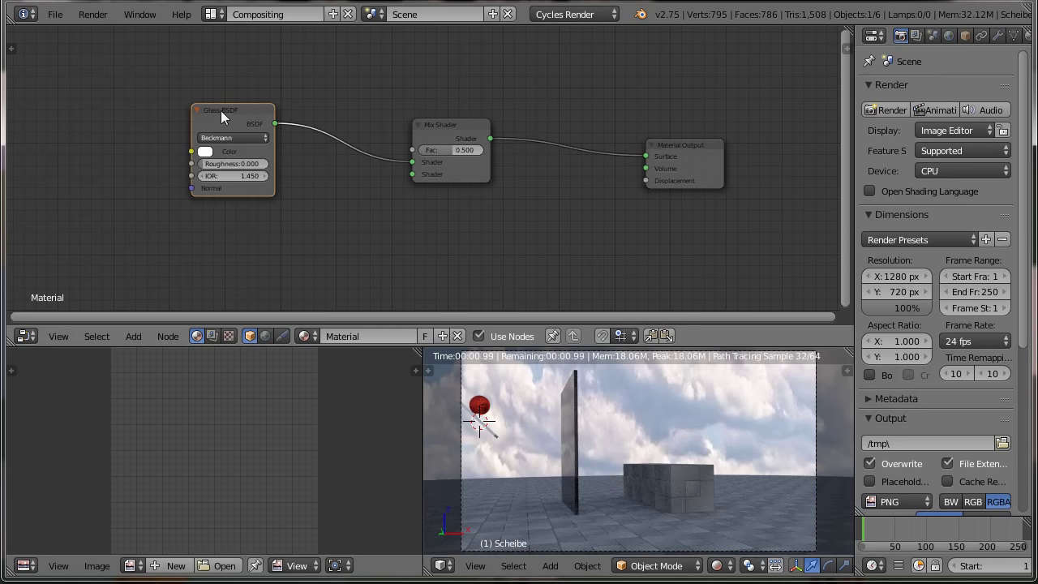
key(shift+d)
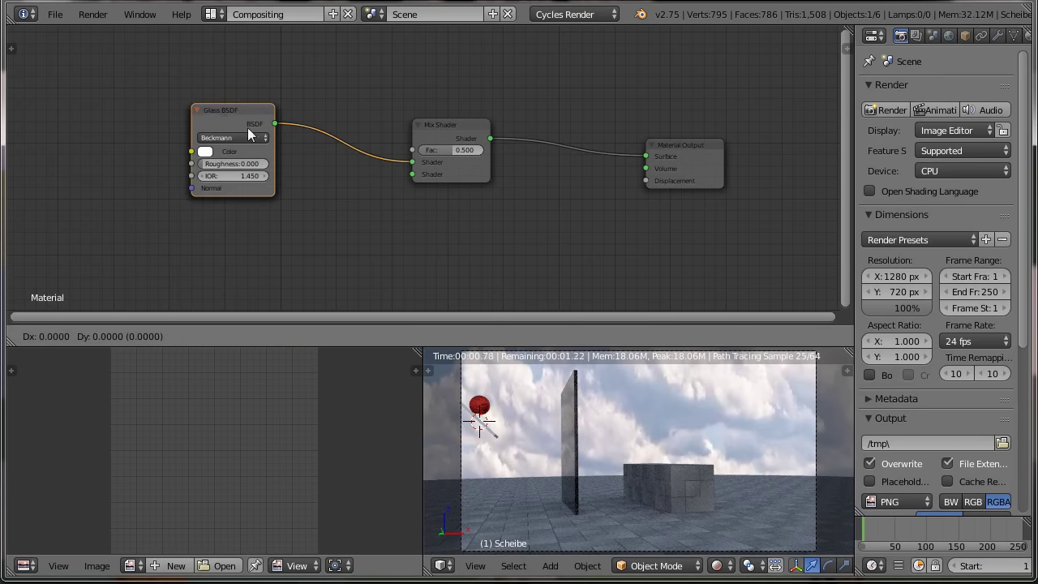
Link the Glass BSDF copy to the Mix Shader's second Shader input and color it mint green.
click(227, 231)
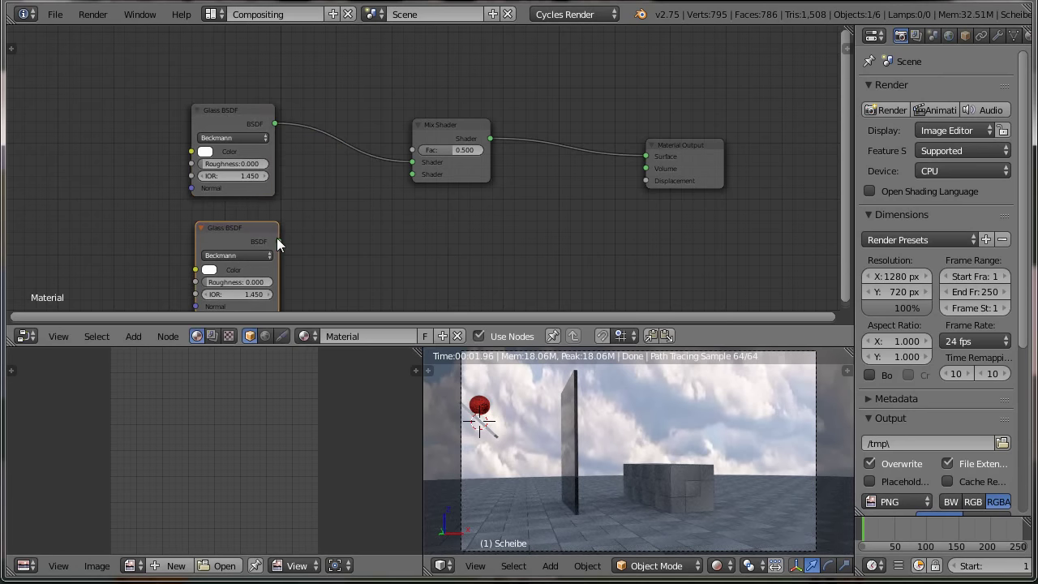
drag(277, 241, 414, 174)
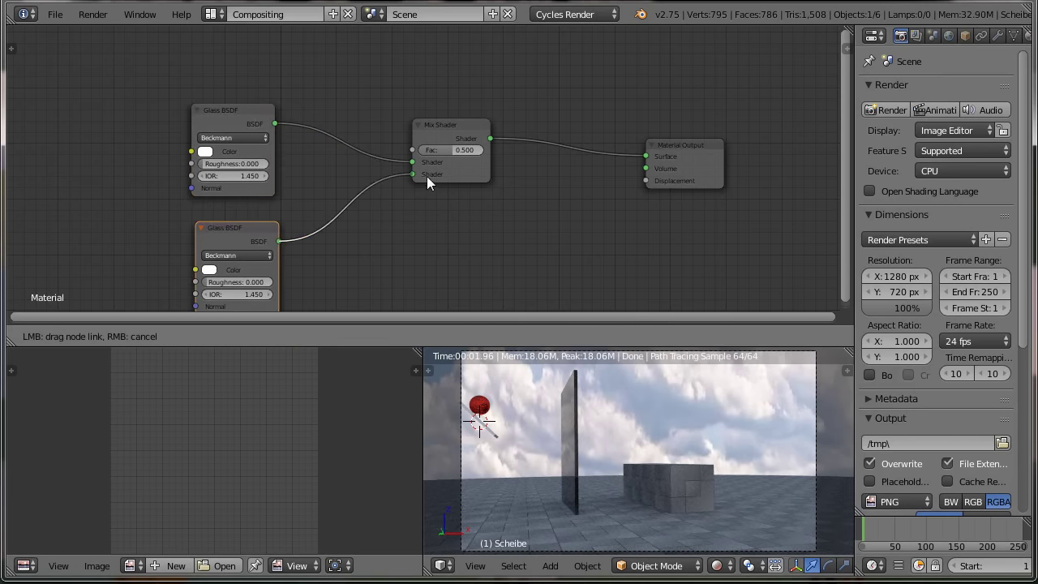
click(208, 269)
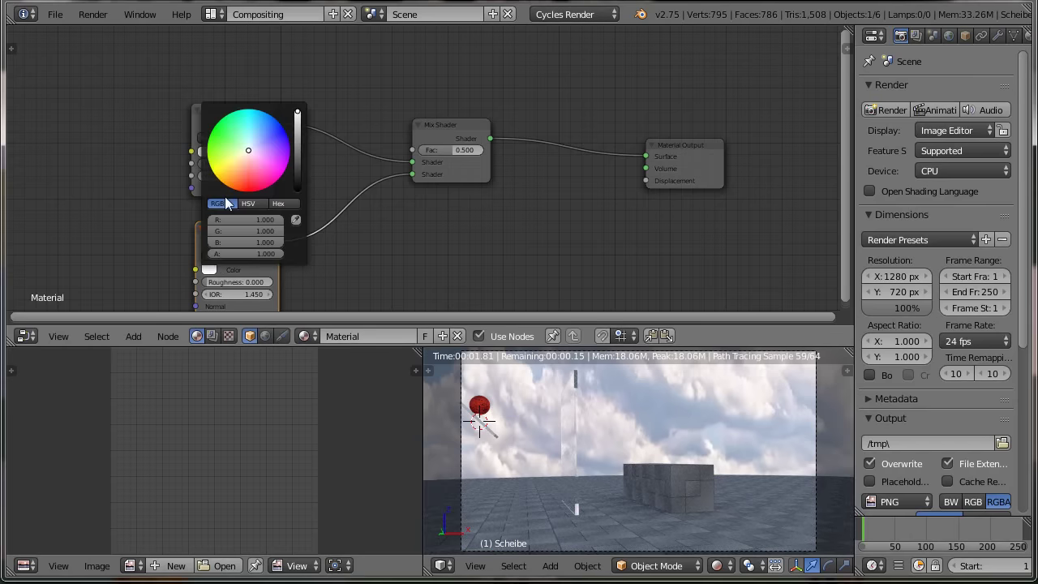
click(235, 126)
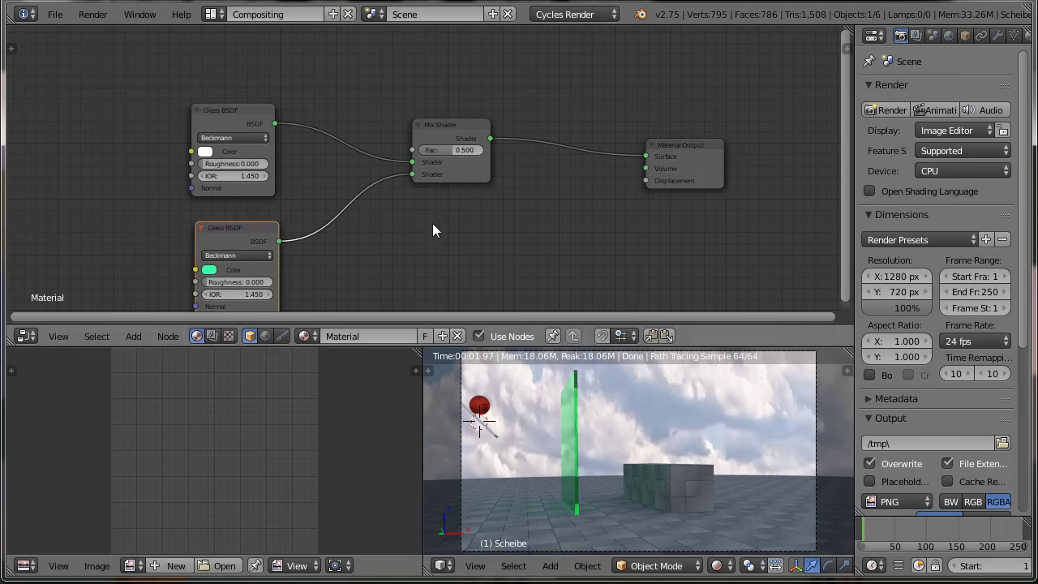
Fit all nodes in view and nudge the Mix Shader node up and right.
middle_drag(432, 224, 436, 260)
scroll(436, 260, down, 2)
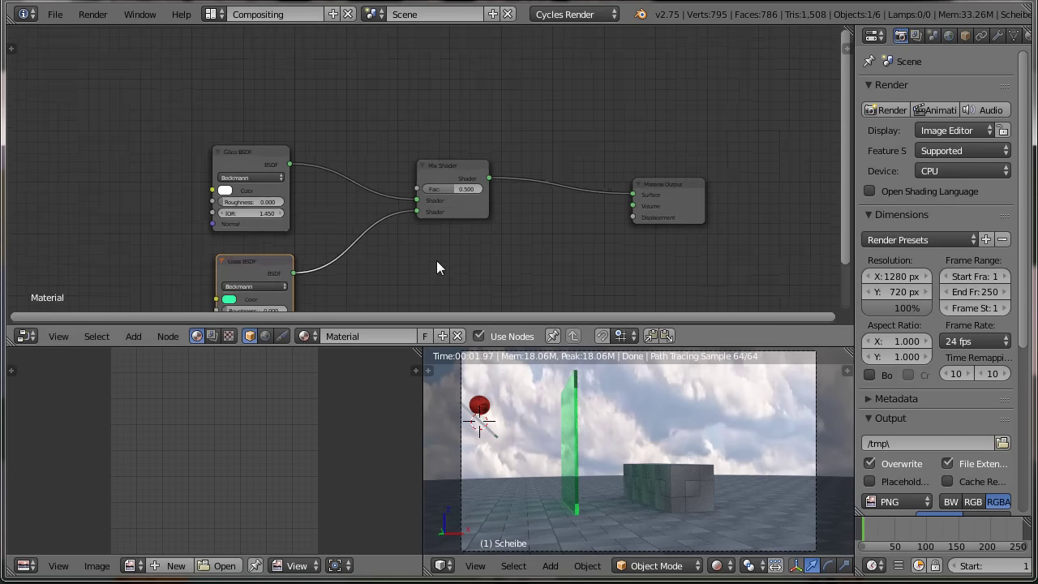
scroll(435, 261, down, 1)
scroll(435, 262, down, 1)
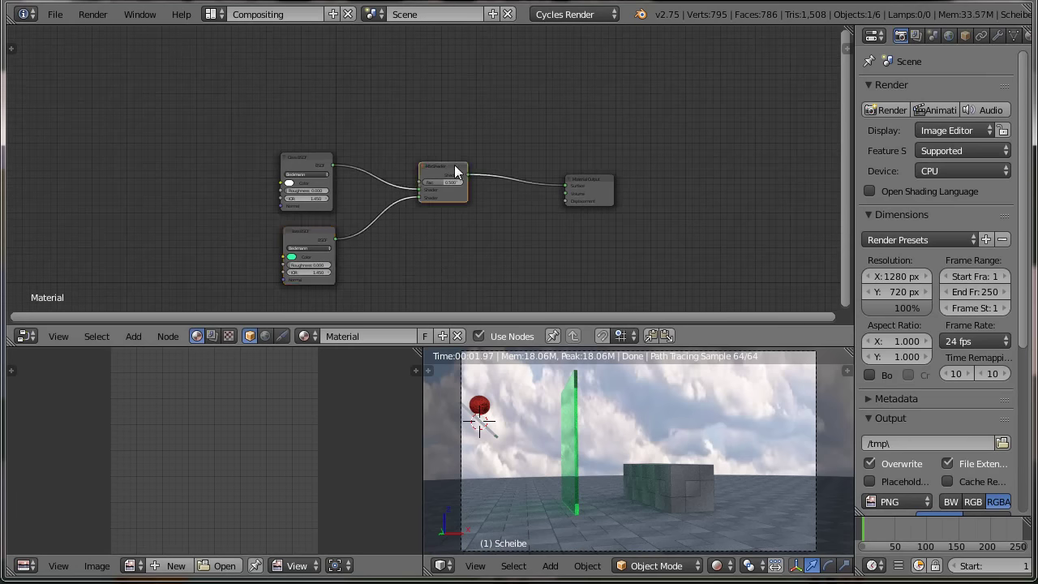
drag(453, 164, 464, 154)
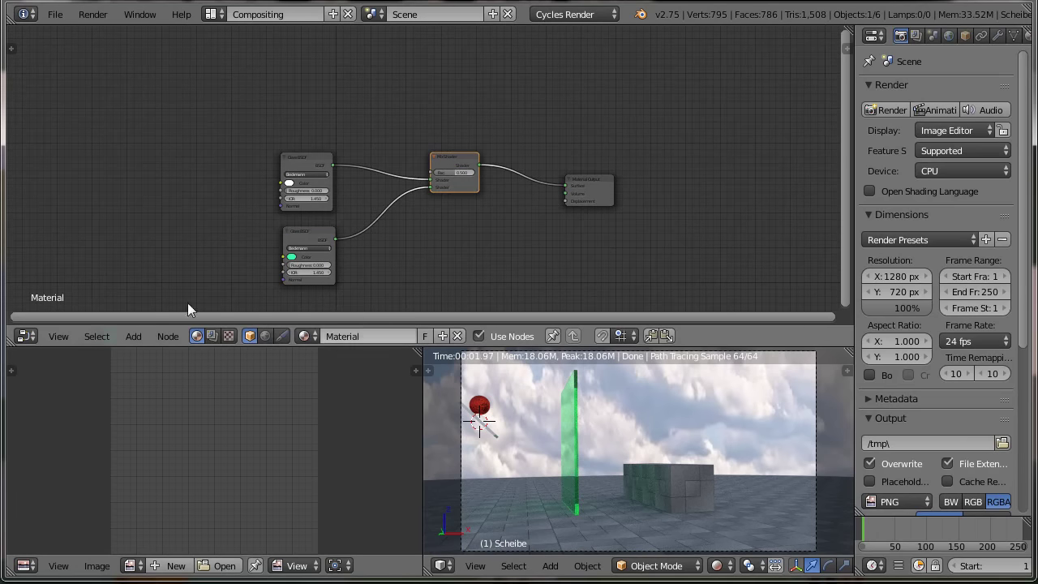
click(133, 337)
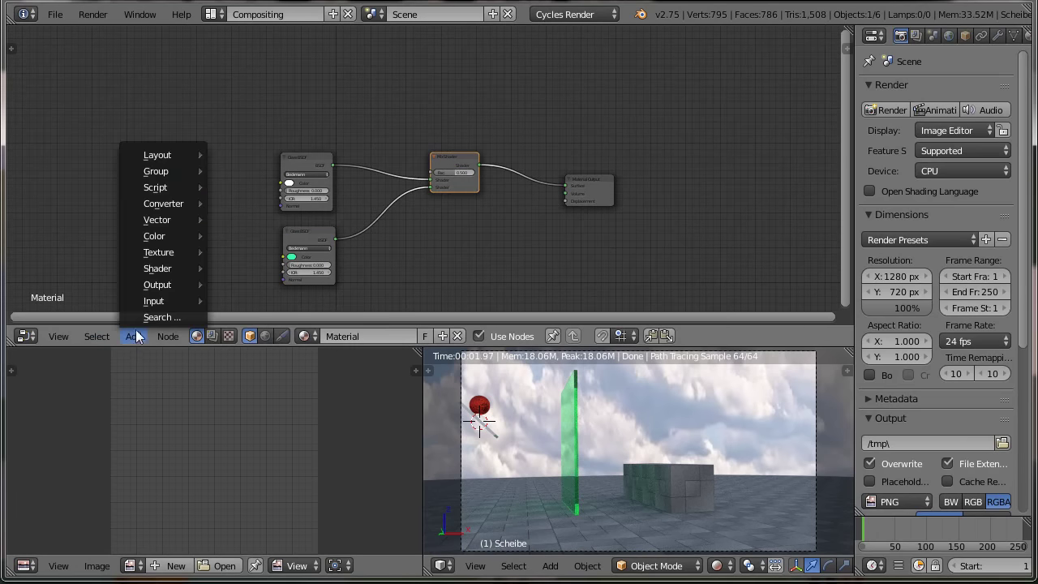
mouse_move(158, 301)
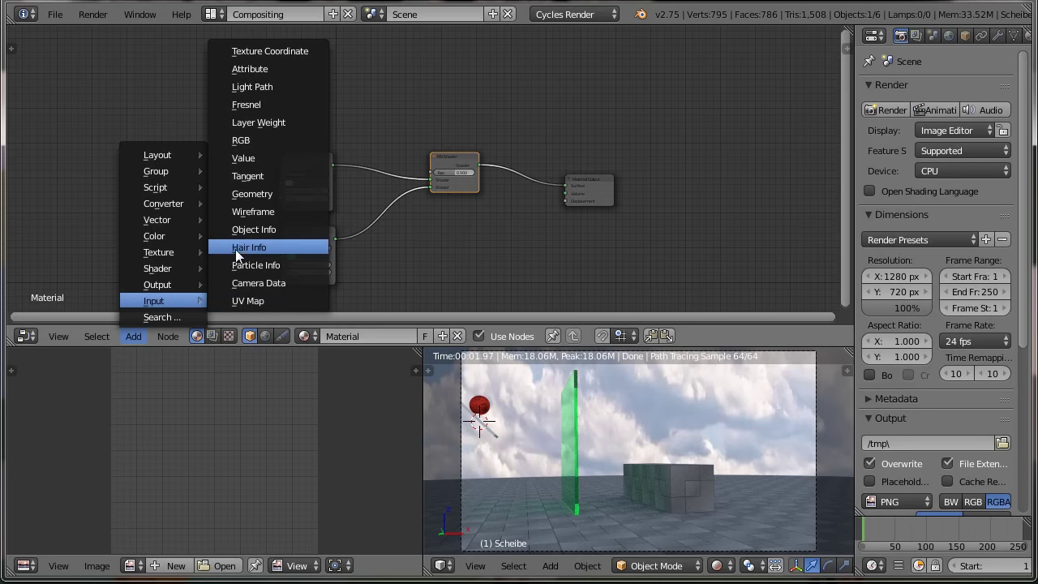
Add a Geometry node at upper left, link Backfacing to the Mix Shader Fac, and check the render.
click(256, 193)
click(155, 143)
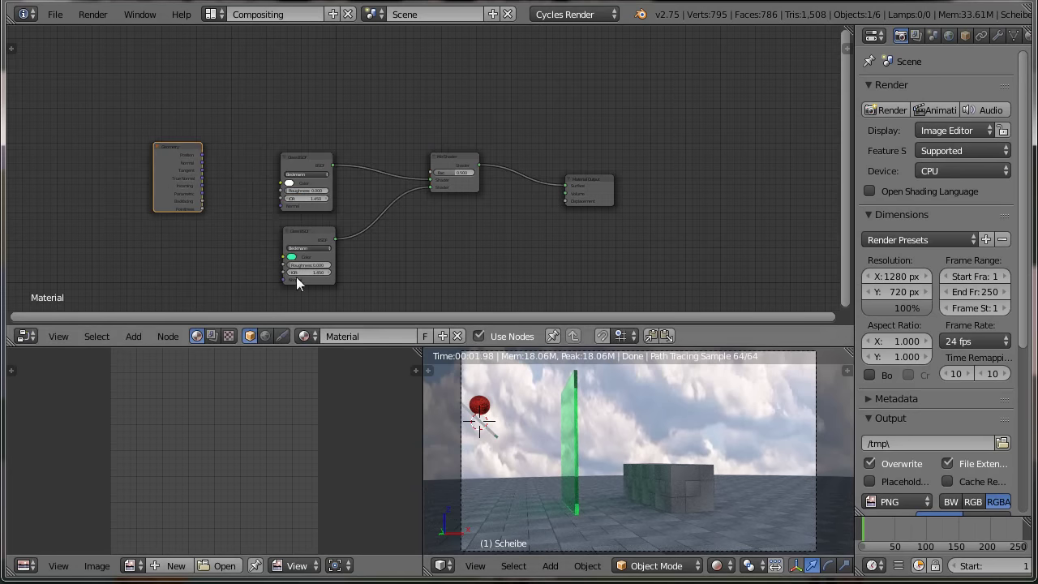
mouse_move(227, 272)
ctrl+middle_down()
mouse_move(209, 240)
mouse_move(141, 195)
ctrl+middle_up()
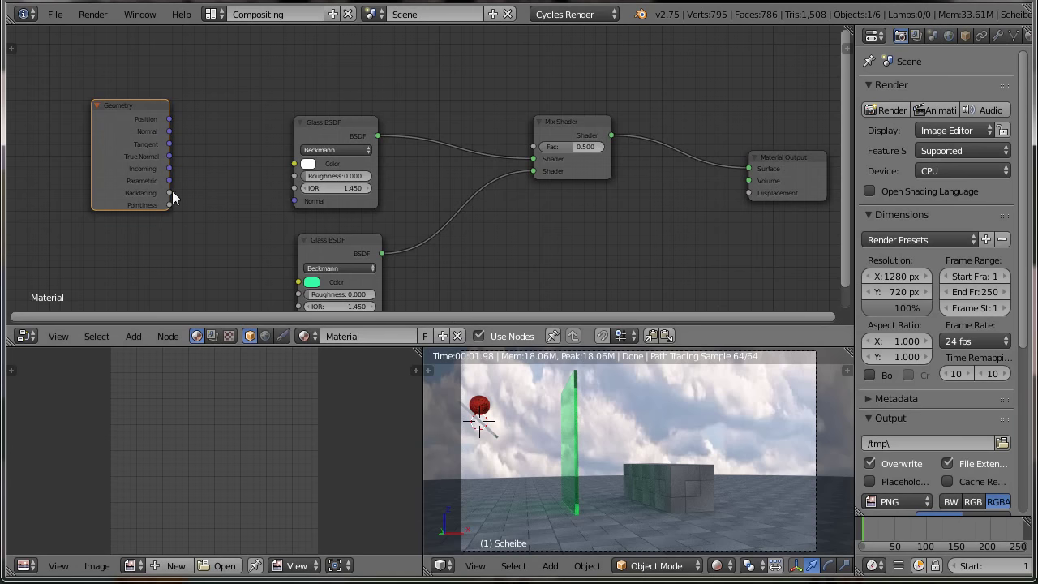
drag(170, 193, 534, 148)
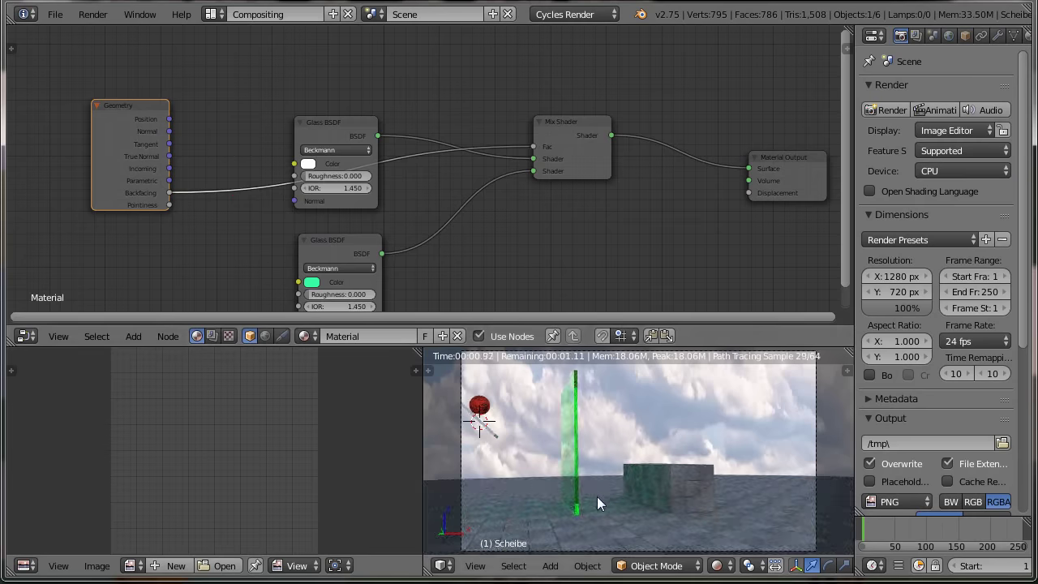
middle_drag(560, 475, 601, 495)
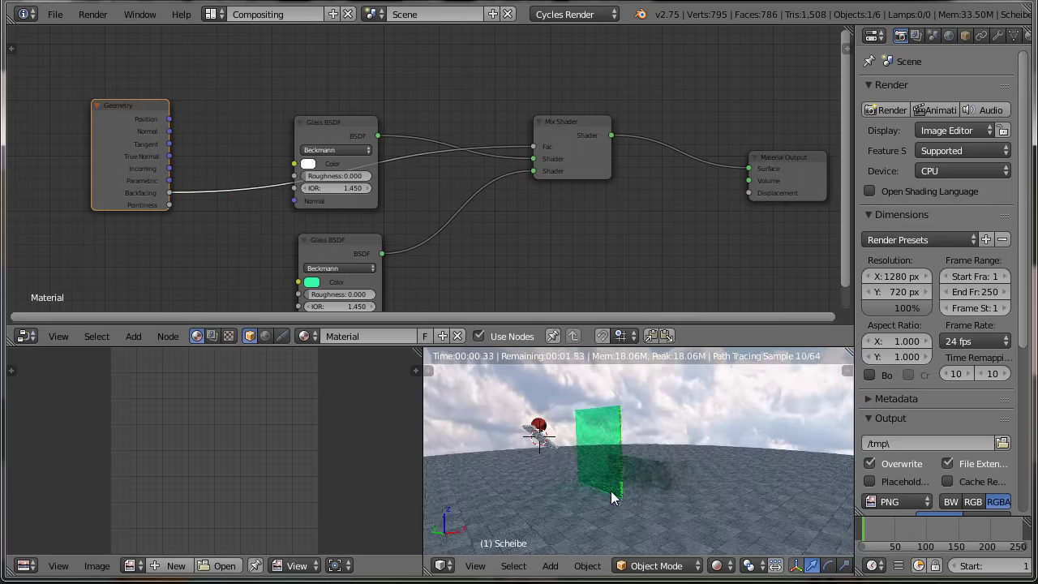
scroll(610, 491, up, 3)
scroll(624, 491, up, 2)
scroll(622, 472, down, 3)
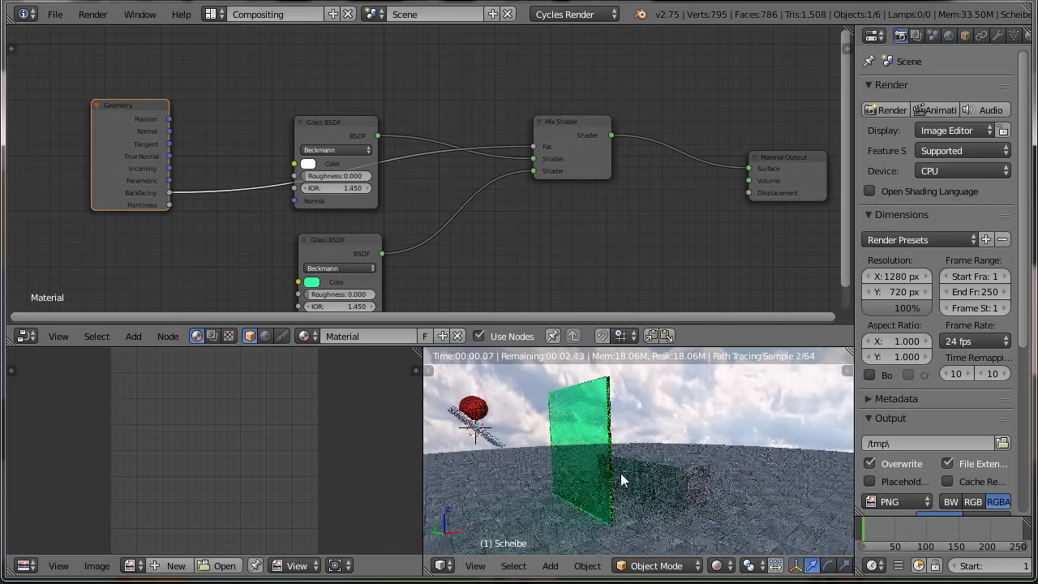
scroll(623, 479, down, 1)
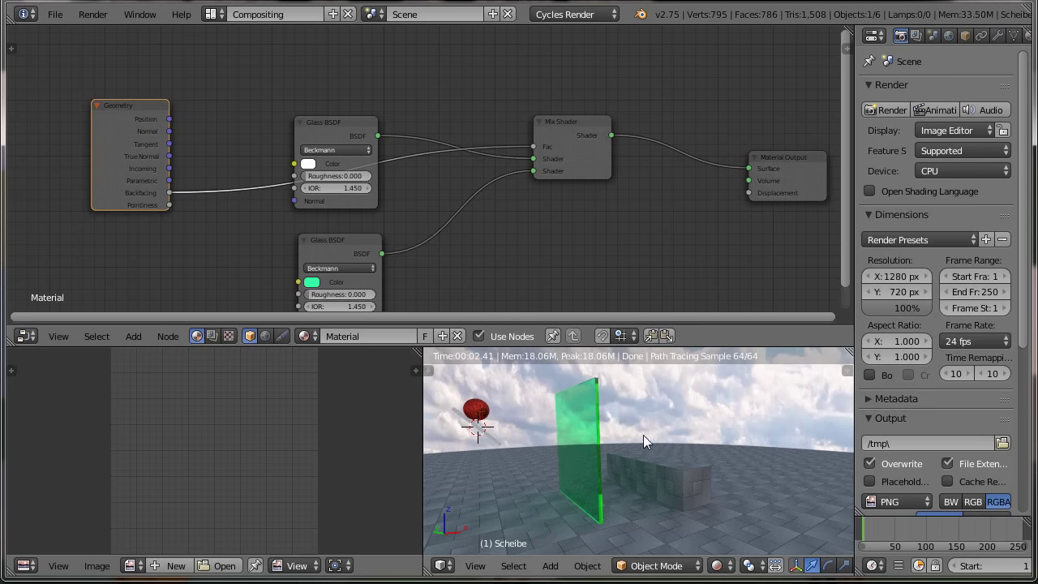
Return to the Default layout in solid shading and snap the 3D cursor to Sockel.
click(213, 13)
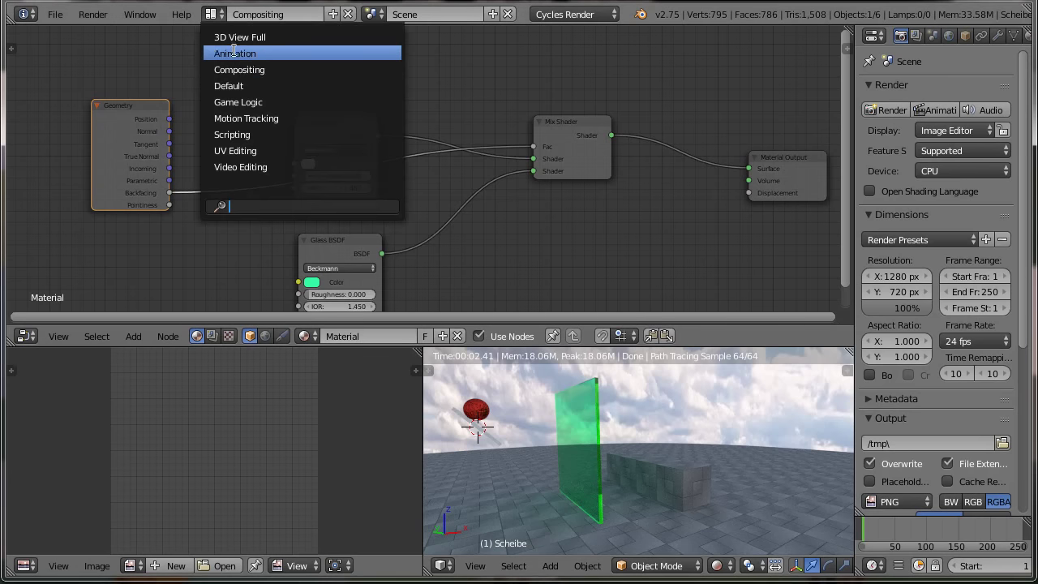
click(233, 86)
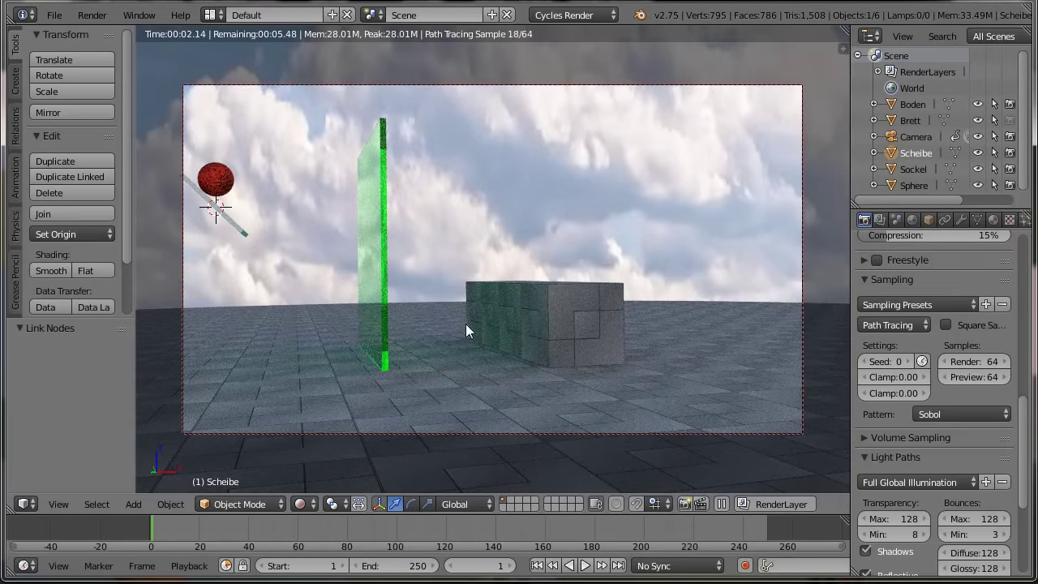
key(shift+z)
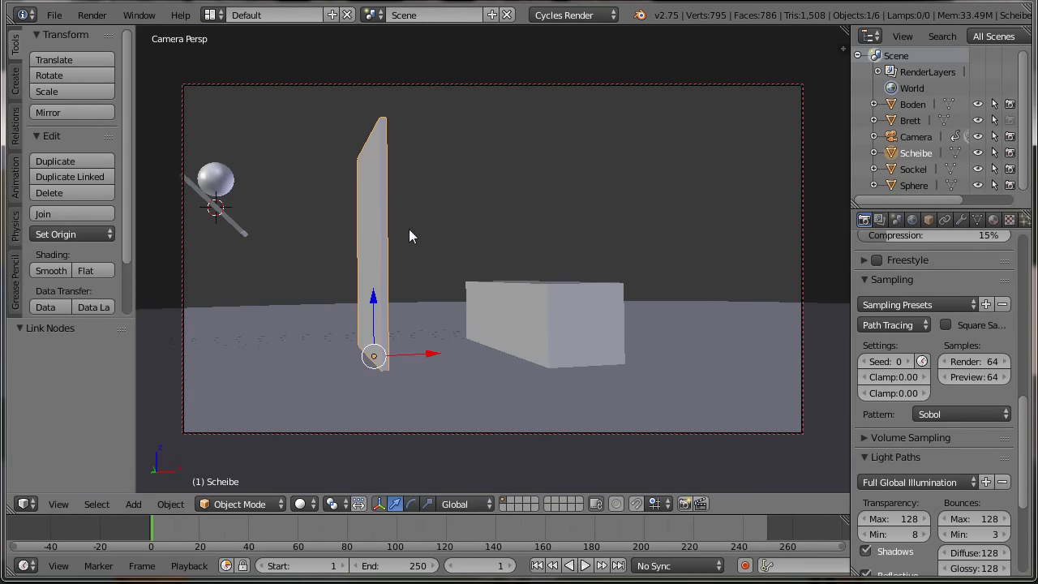
right_click(543, 321)
key(shift+s)
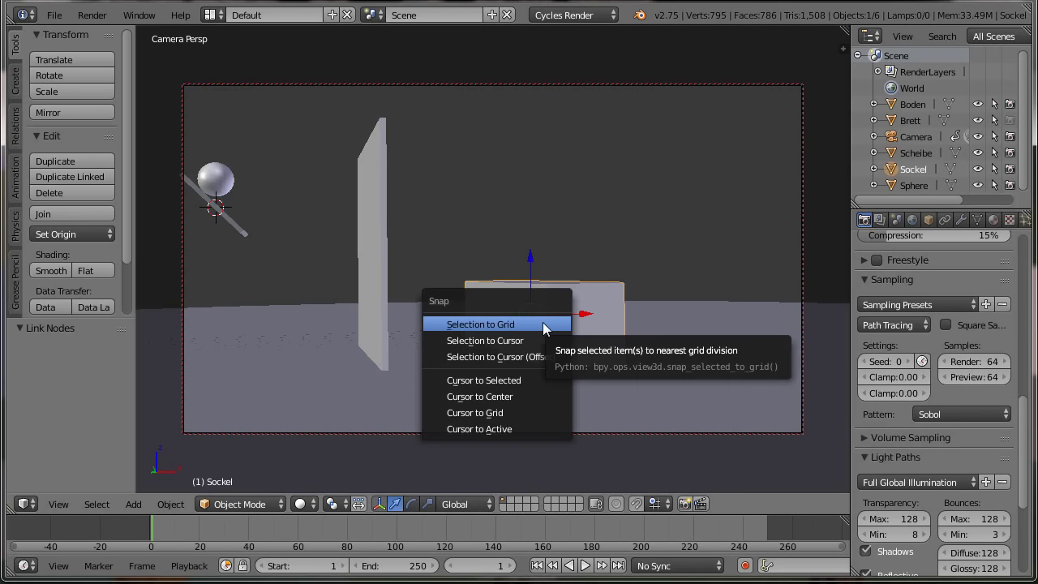
click(516, 383)
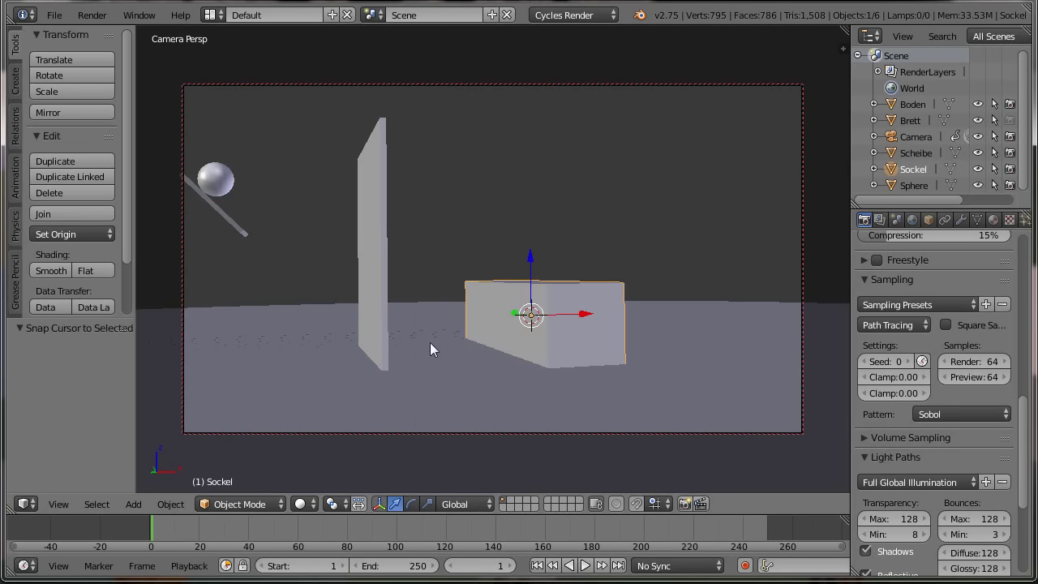
Add a plane at the 3D cursor and rotate it 90° about Y.
click(15, 84)
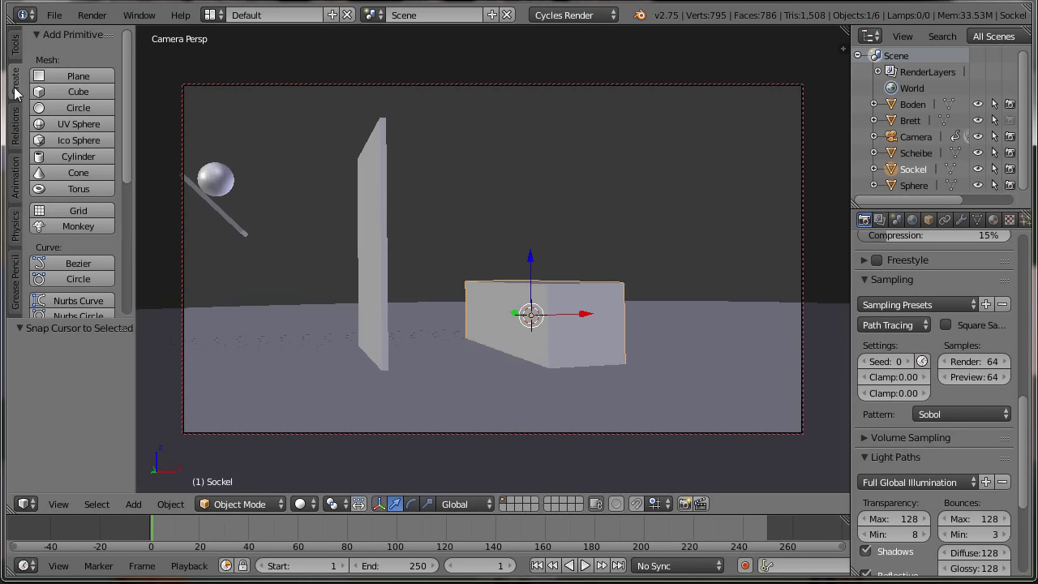
click(91, 77)
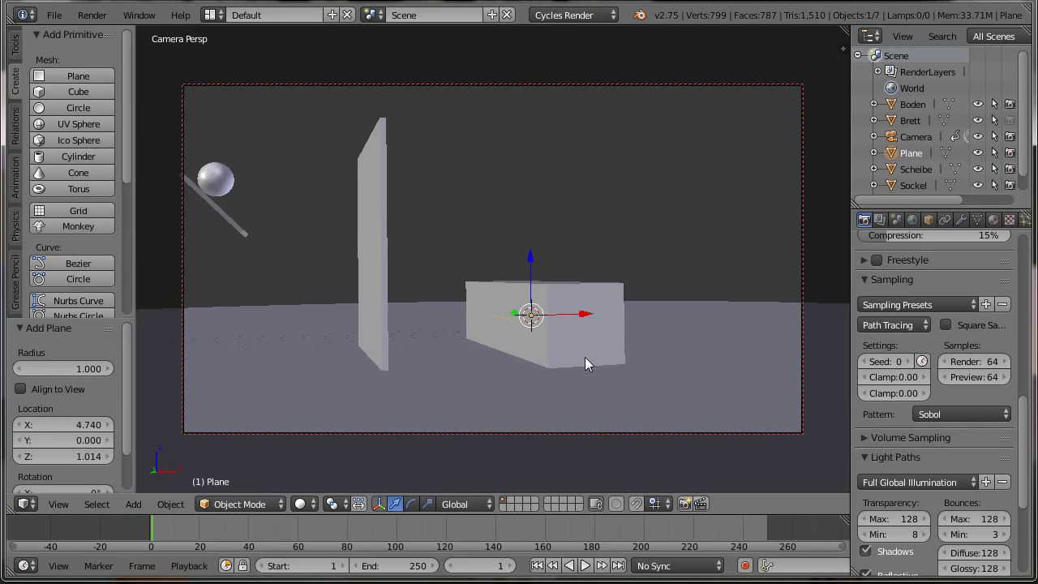
text(r)
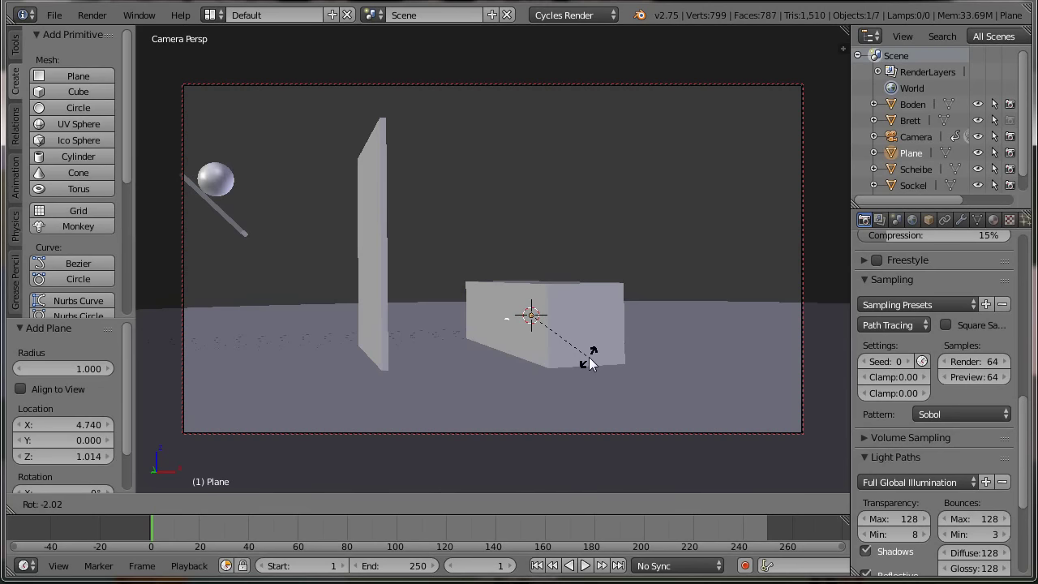
text(y90)
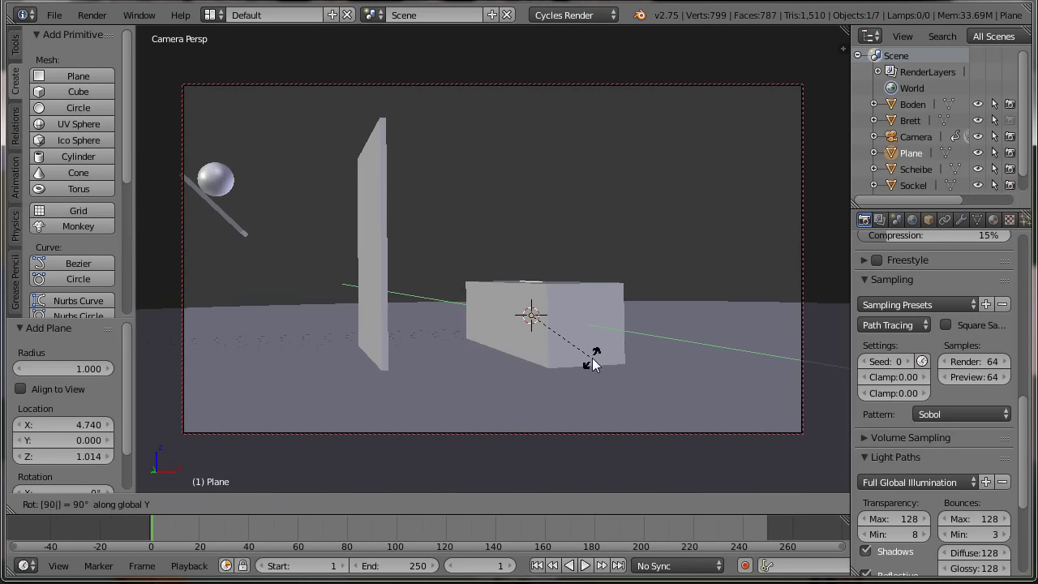
key(Return)
Raise the plane 3.045 along Z and switch back to the Compositing layout.
key(g)
key(z)
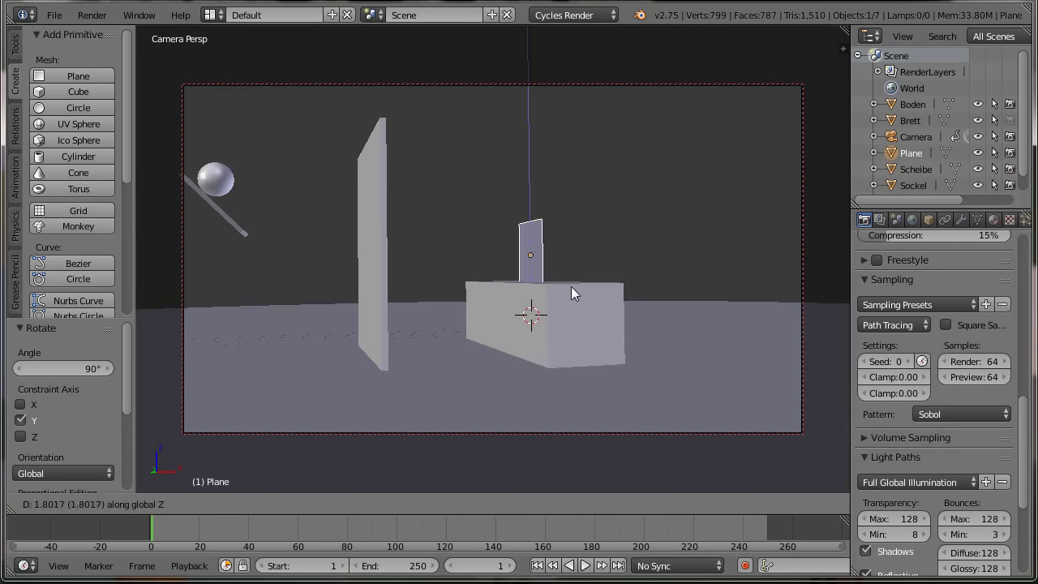
click(568, 254)
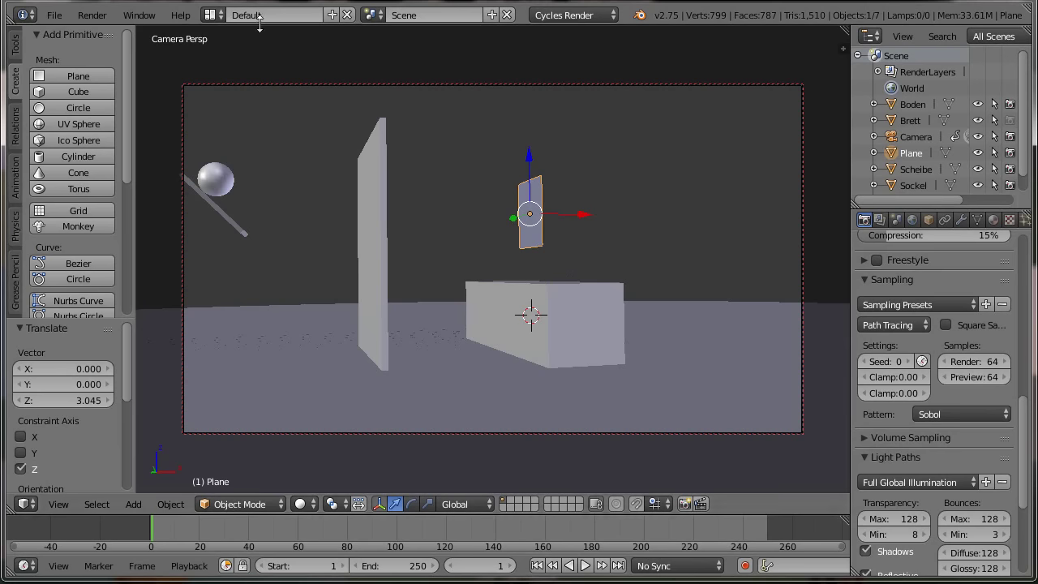
click(209, 17)
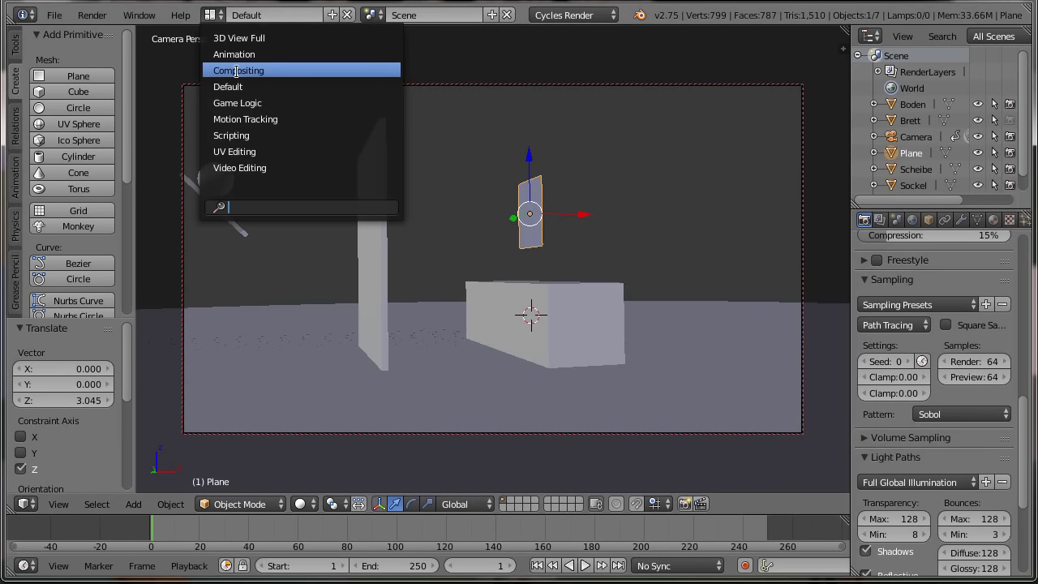
click(235, 71)
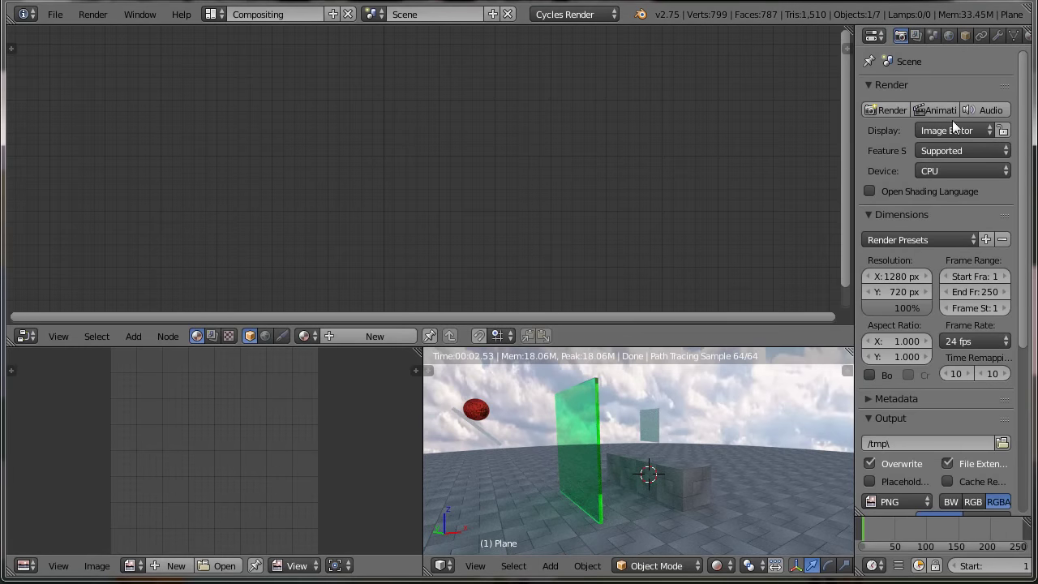
Assign the existing material 'Material' to the small plane.
scroll(1008, 43, down, 2)
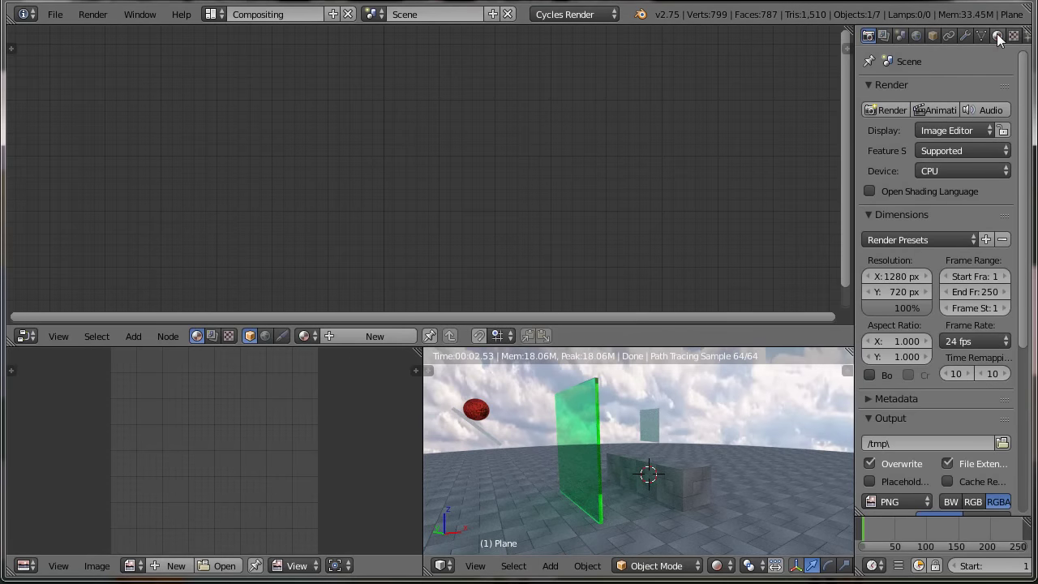
click(998, 37)
click(872, 143)
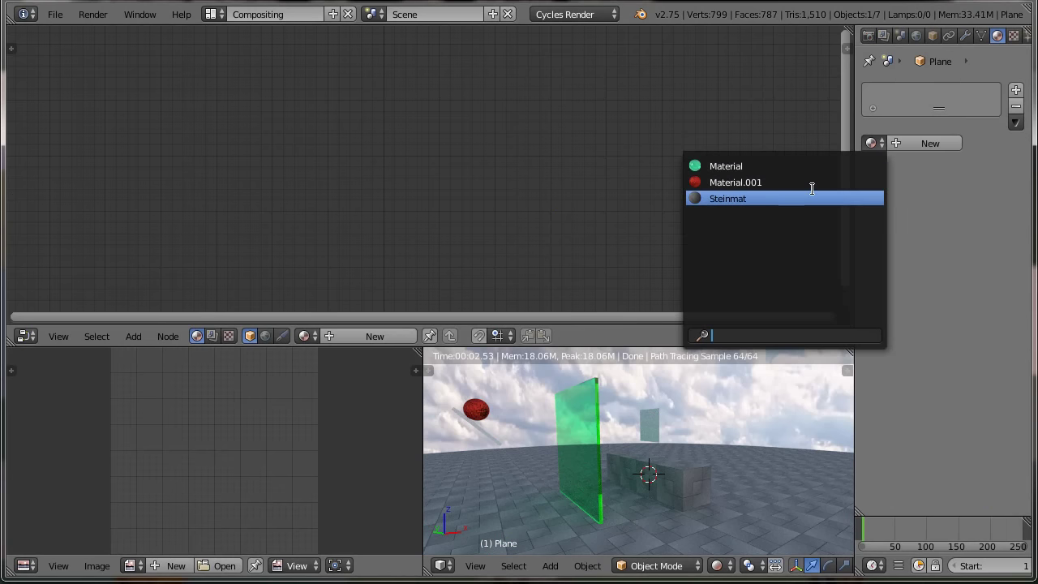
click(809, 166)
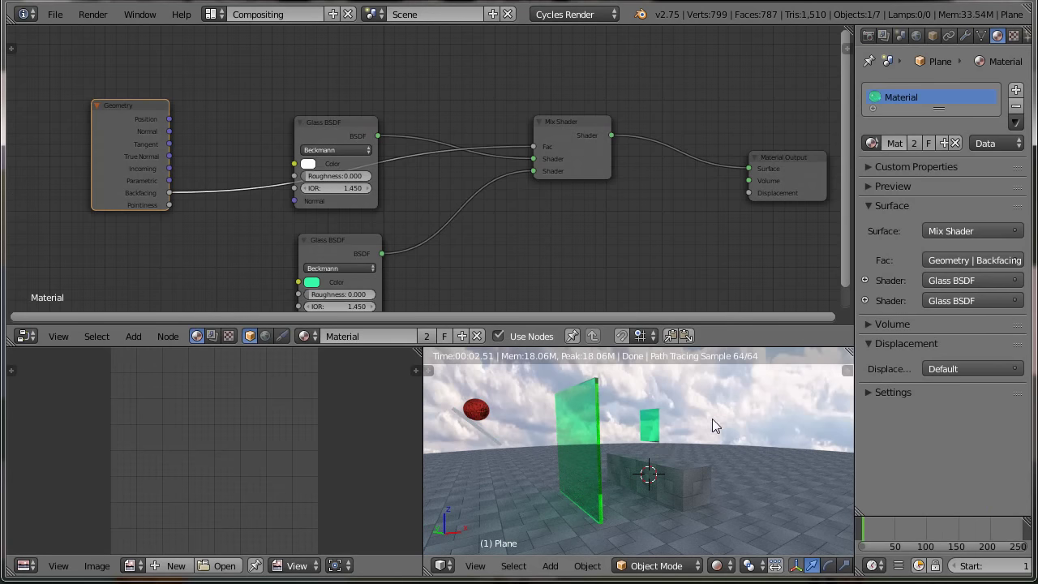
Rotate the small plane about Z, then delete it from the scene.
key(r)
key(z)
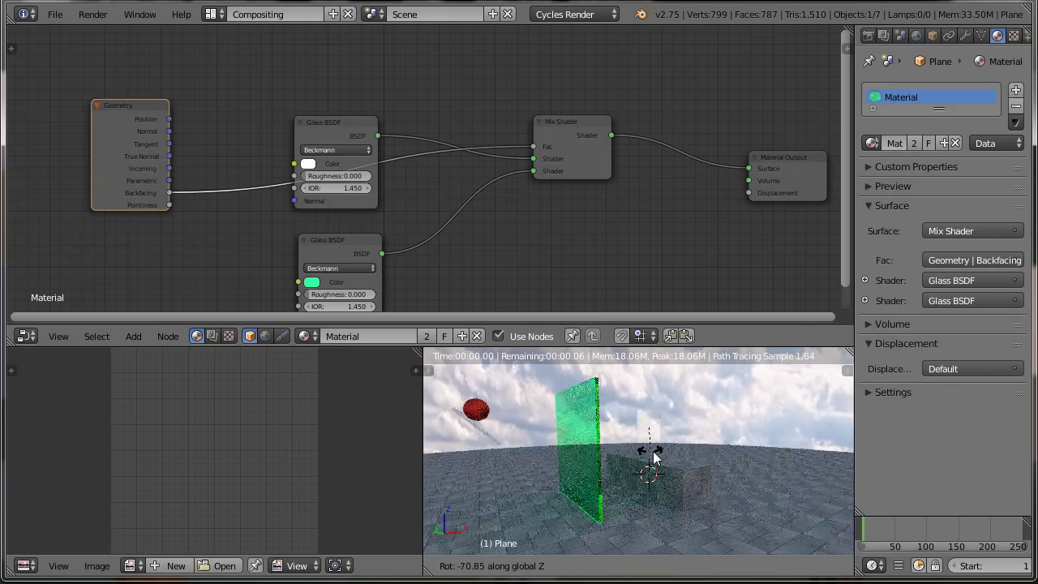
click(748, 447)
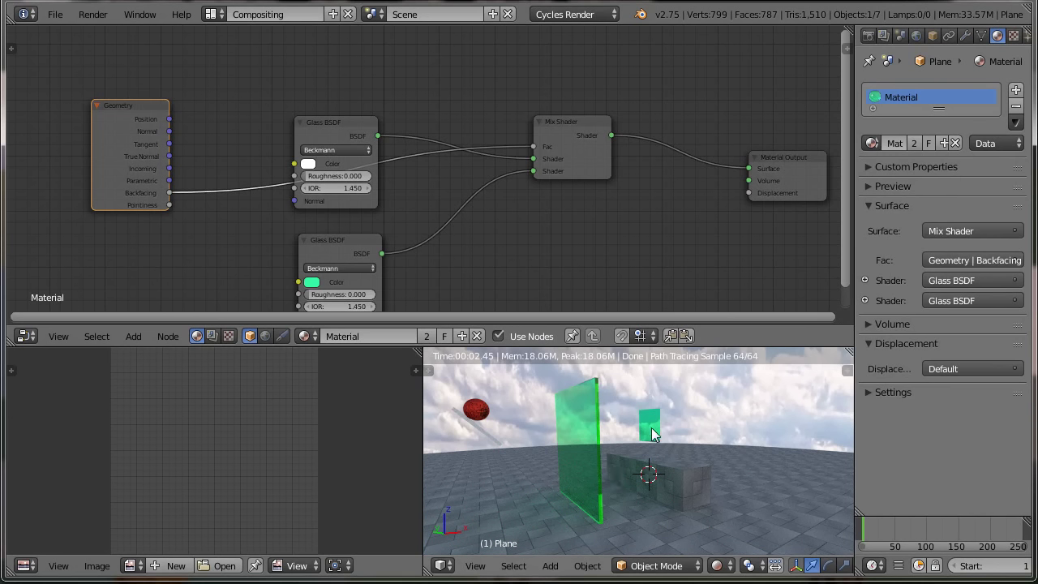
key(x)
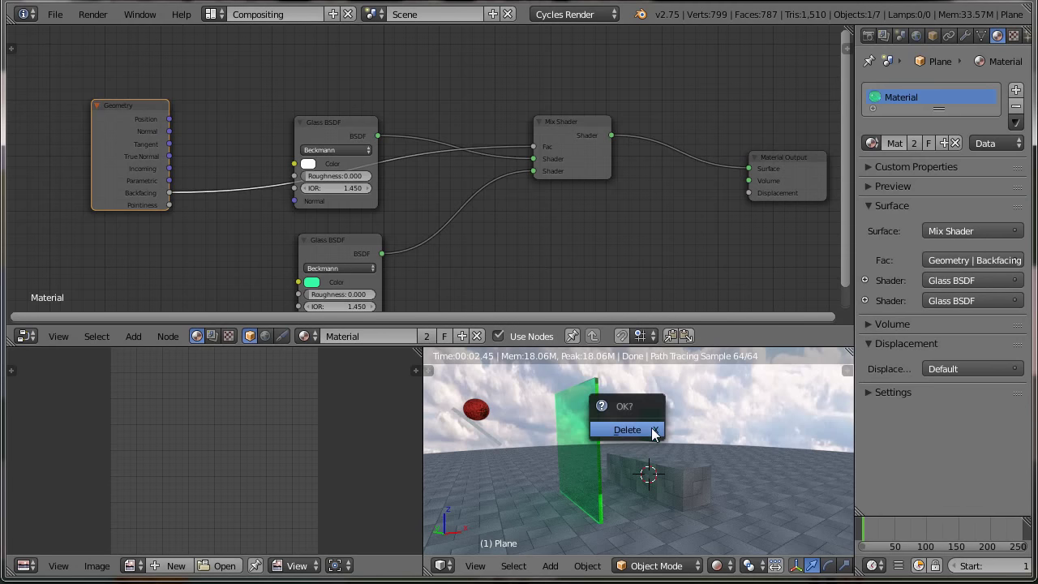
click(625, 430)
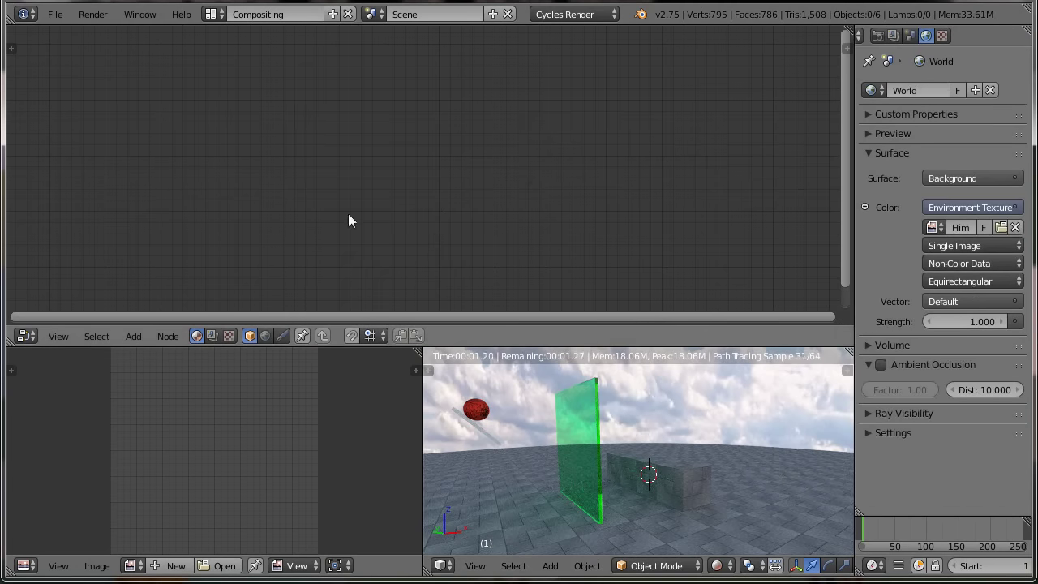
Select the large glass pane and frame its shader nodes in the node editor.
right_click(573, 407)
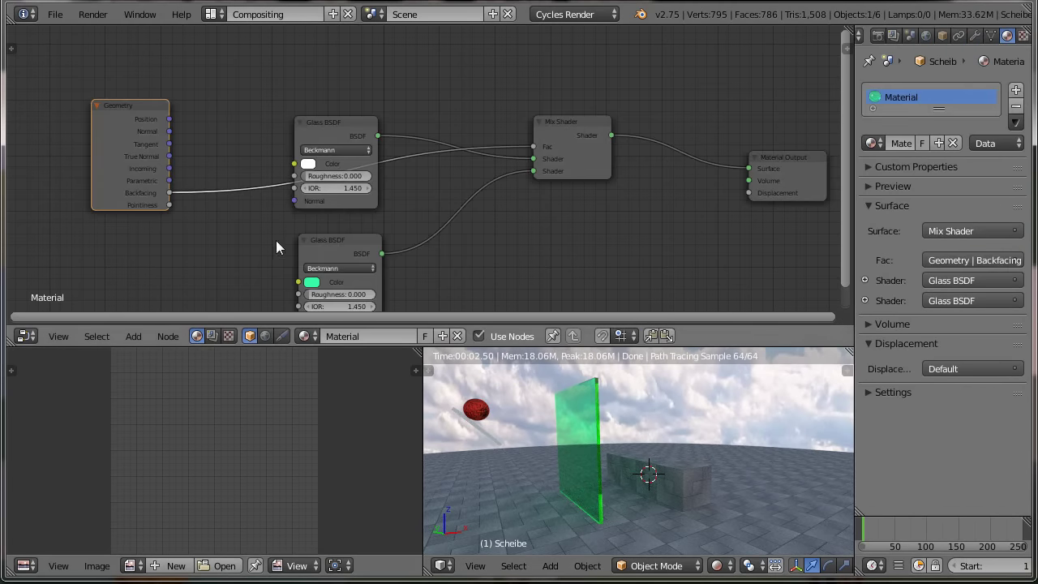
scroll(215, 229, down, 1)
middle_drag(215, 230, 214, 183)
scroll(236, 221, down, 1)
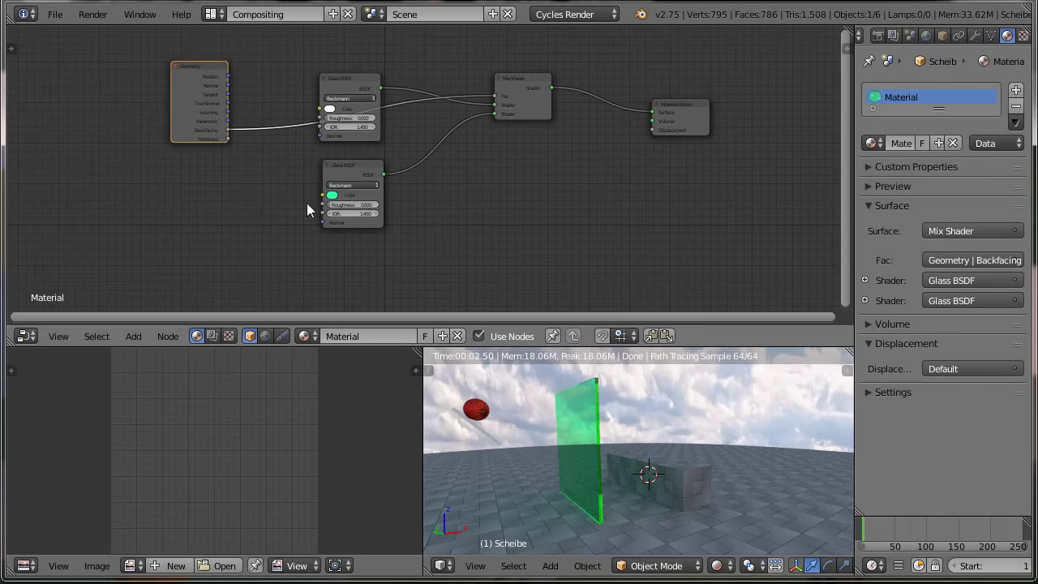
middle_drag(491, 245, 472, 282)
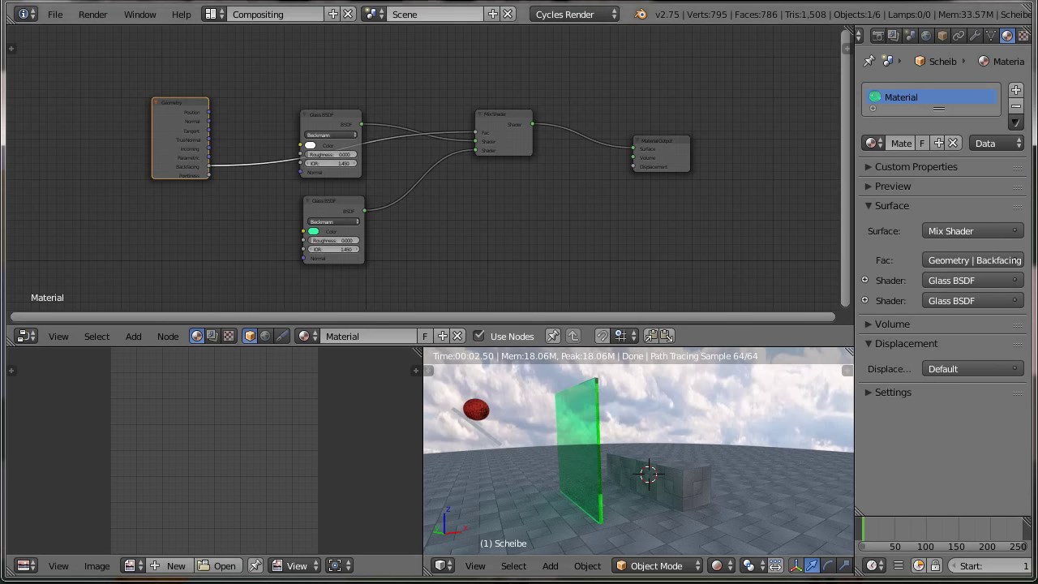
Move the Geometry node up-left and add a Light Path input node.
drag(163, 124, 125, 112)
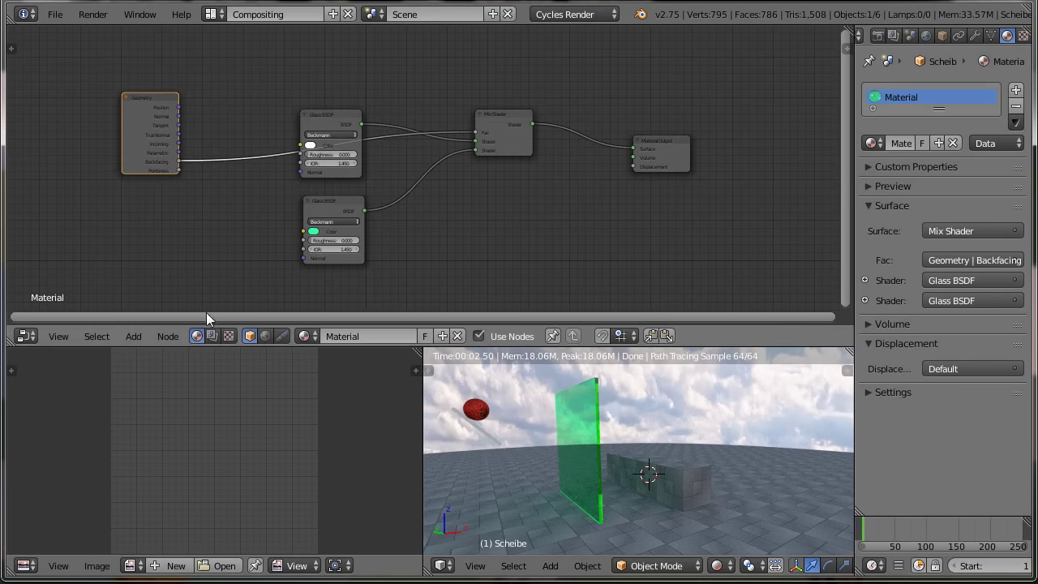
click(134, 336)
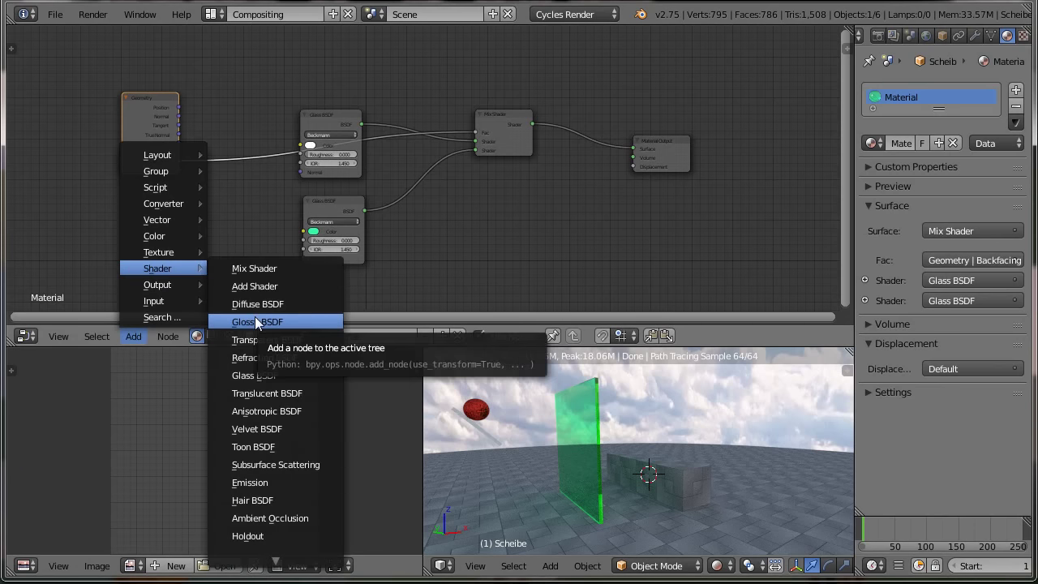
mouse_move(163, 301)
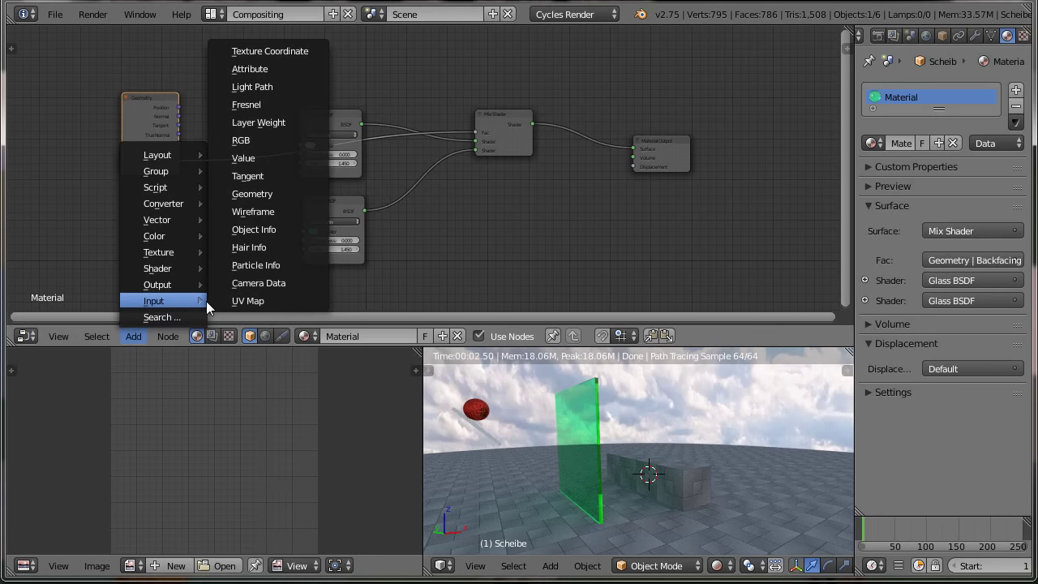
click(256, 86)
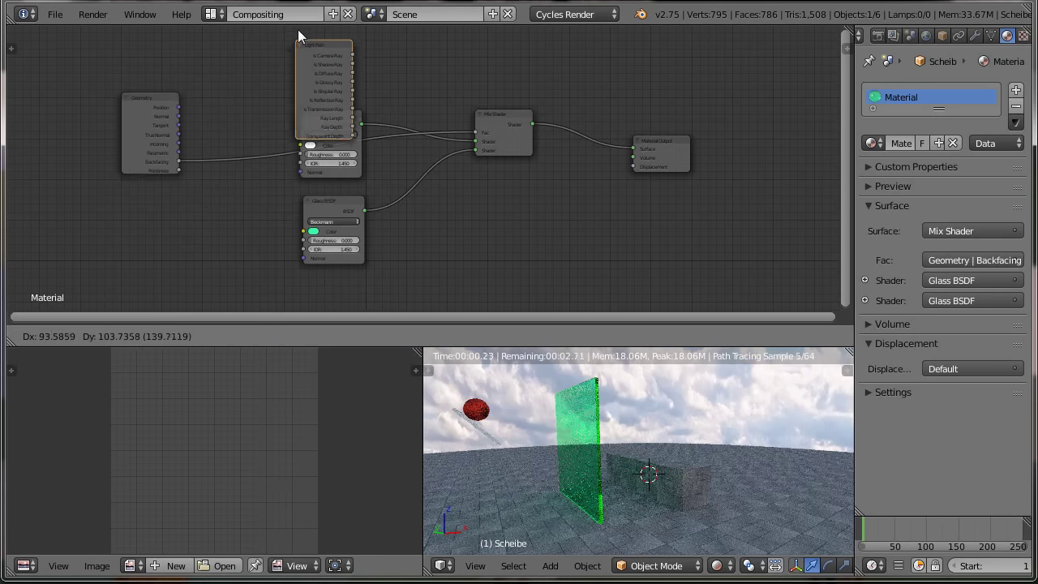
Place the Light Path node above the glass shader and add a Math node beside it.
click(298, 300)
shift+scroll(438, 94, up, 3)
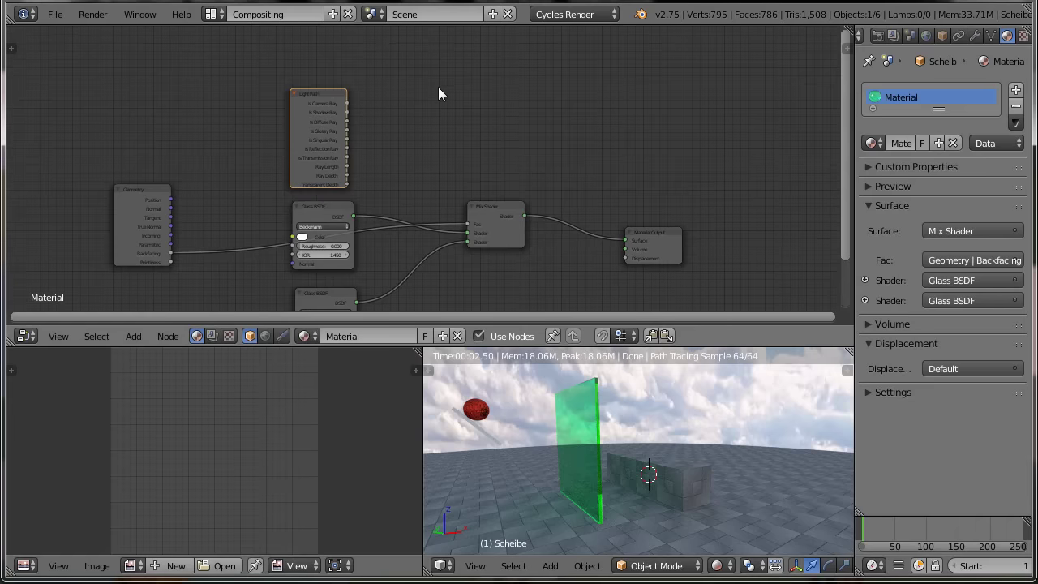
click(132, 336)
mouse_move(163, 203)
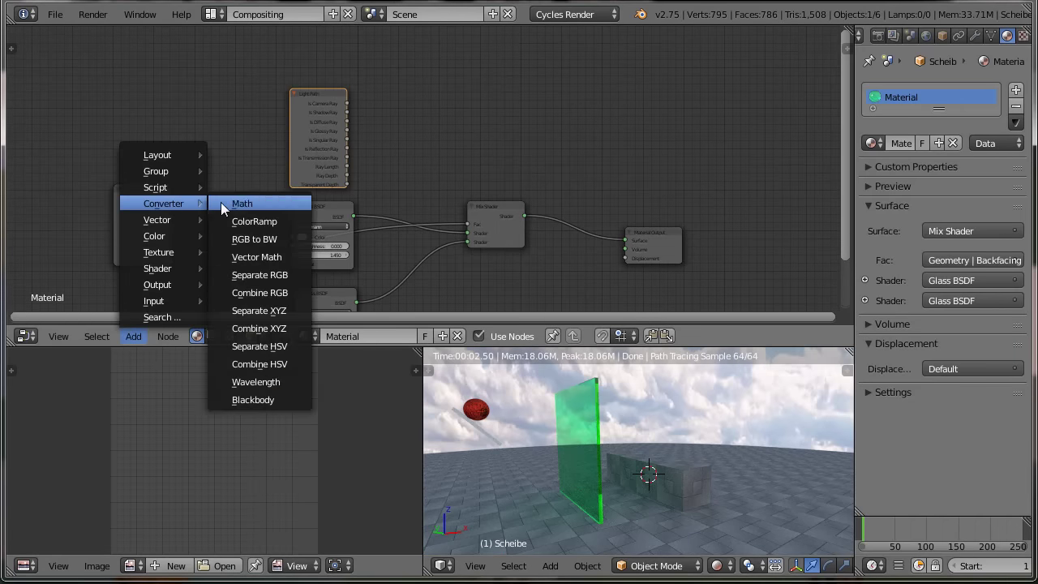
click(242, 205)
click(390, 85)
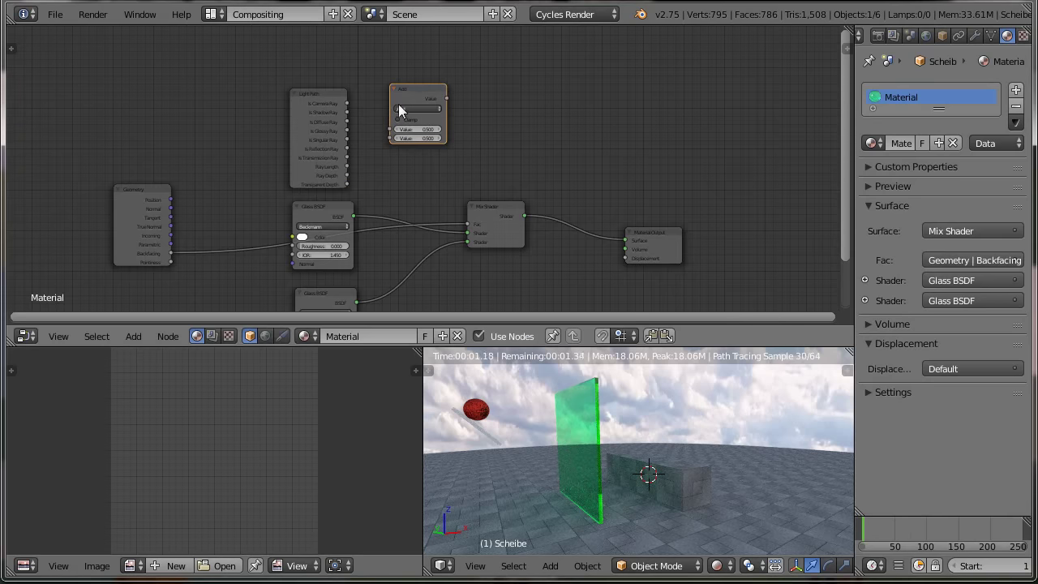
Multiply a Light Path output by Backfacing and feed the result into the Mix Shader Fac.
ctrl+scroll(412, 109, down, 2)
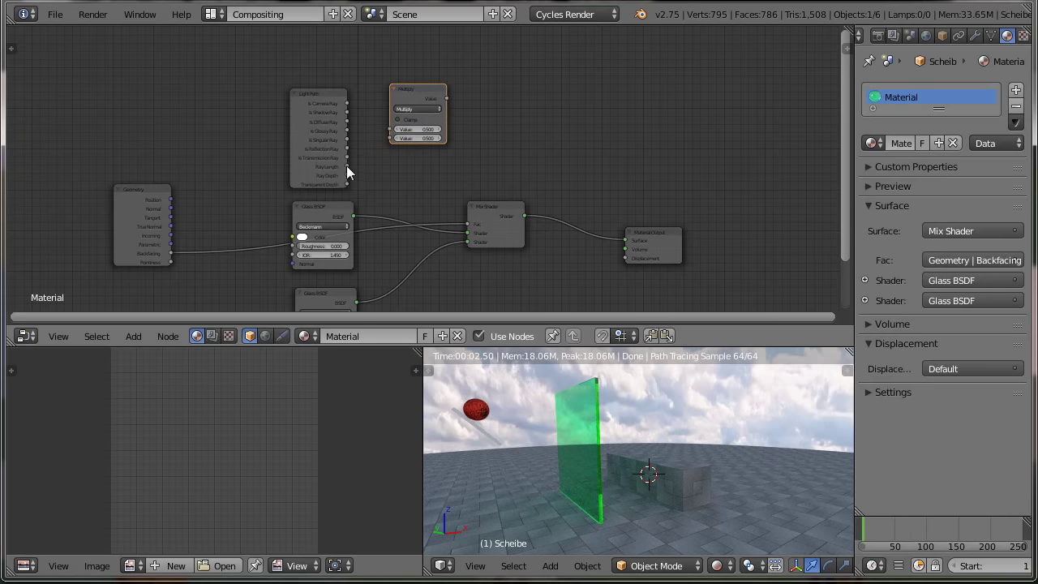
drag(347, 166, 360, 163)
drag(388, 129, 391, 130)
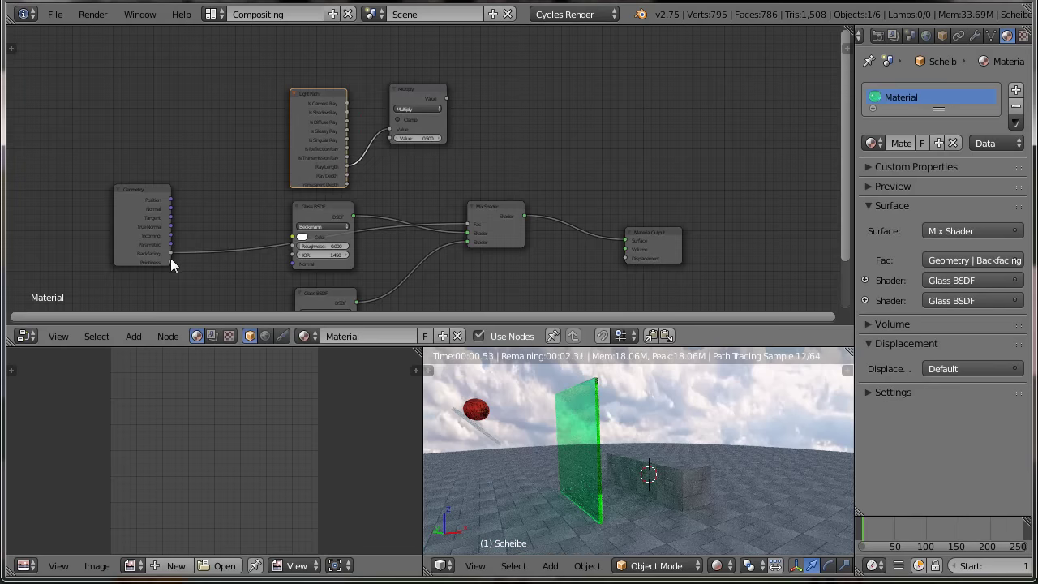
drag(171, 253, 390, 136)
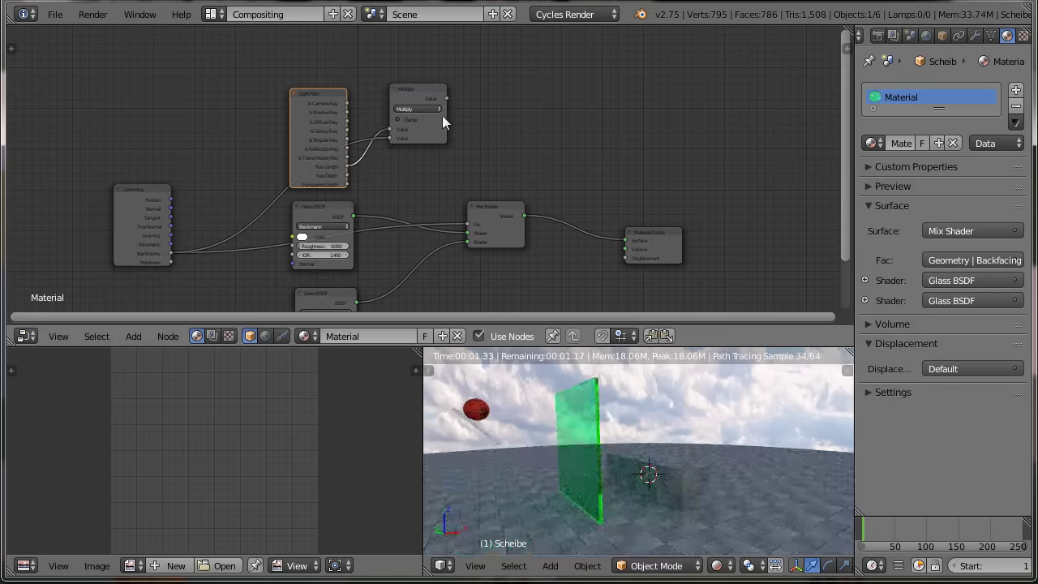
drag(447, 98, 468, 224)
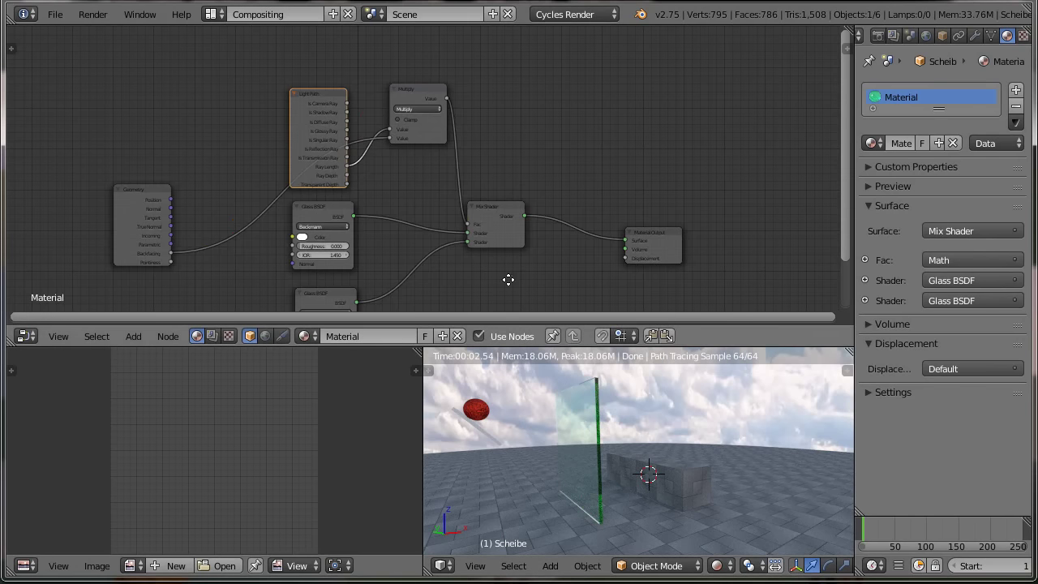
Insert a copy of the Mix Shader into the lower Glass BSDF link and rearrange the nodes.
middle_drag(508, 280, 484, 216)
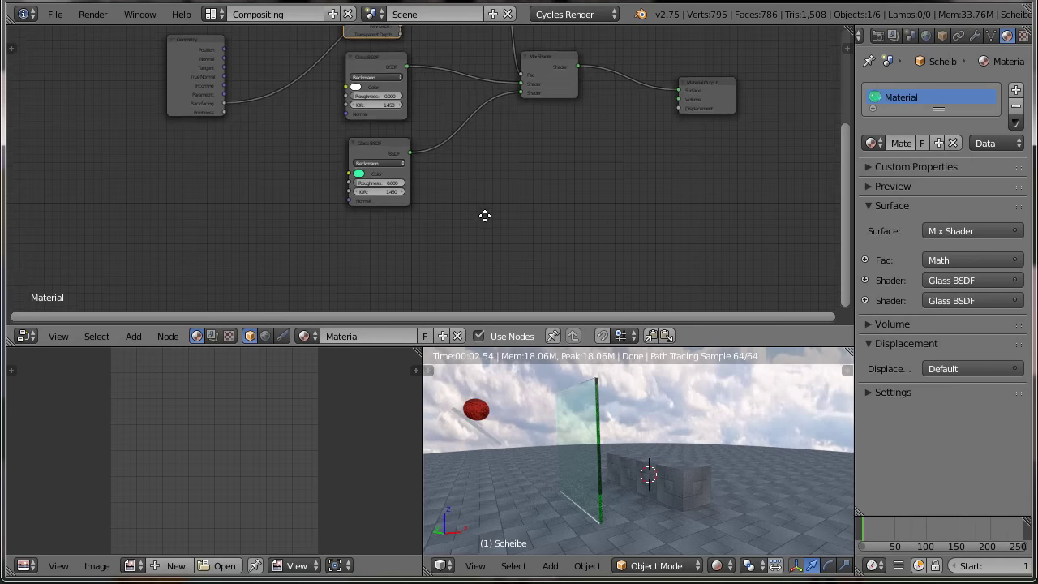
drag(543, 78, 580, 102)
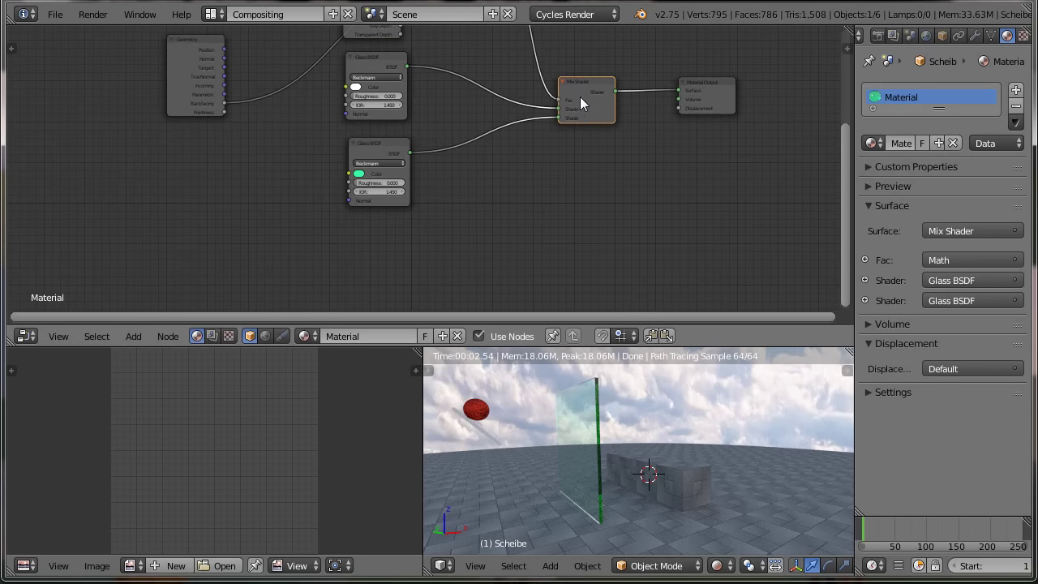
key(shift+d)
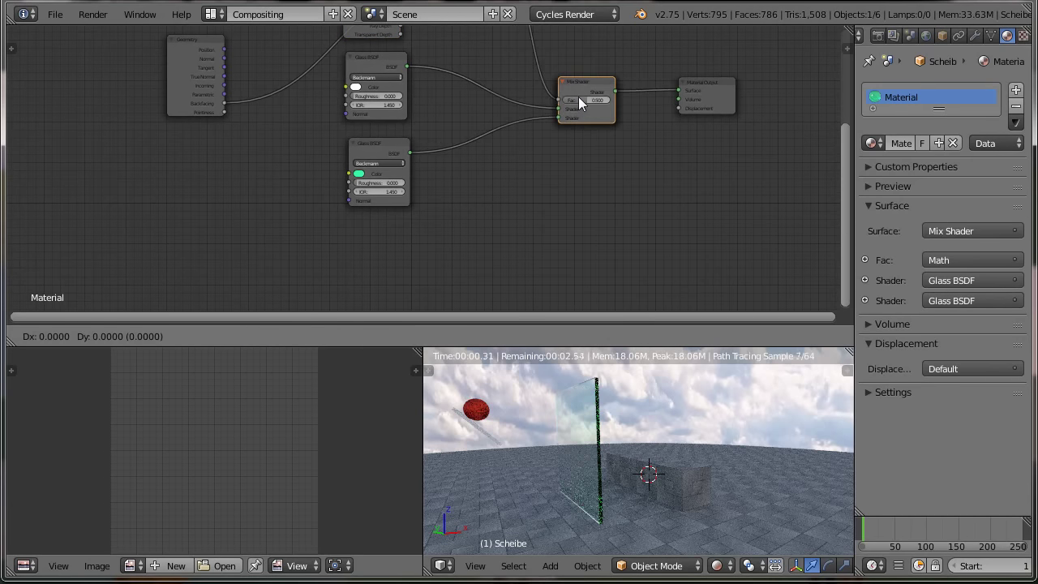
click(488, 152)
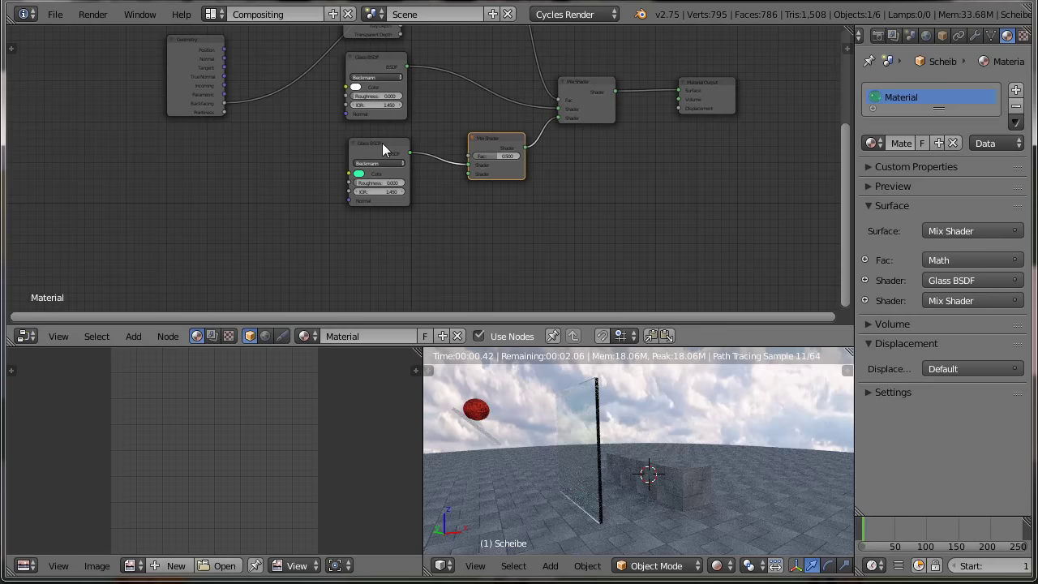
drag(382, 144, 356, 241)
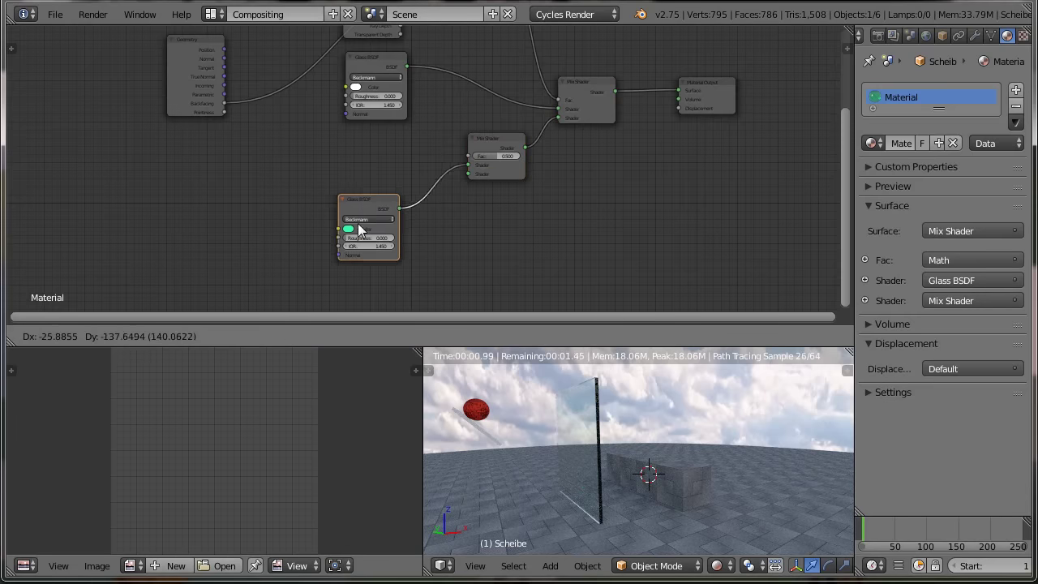
click(468, 164)
Duplicate the upper Glass BSDF and connect the copy to the new Mix Shader's shader input.
click(375, 59)
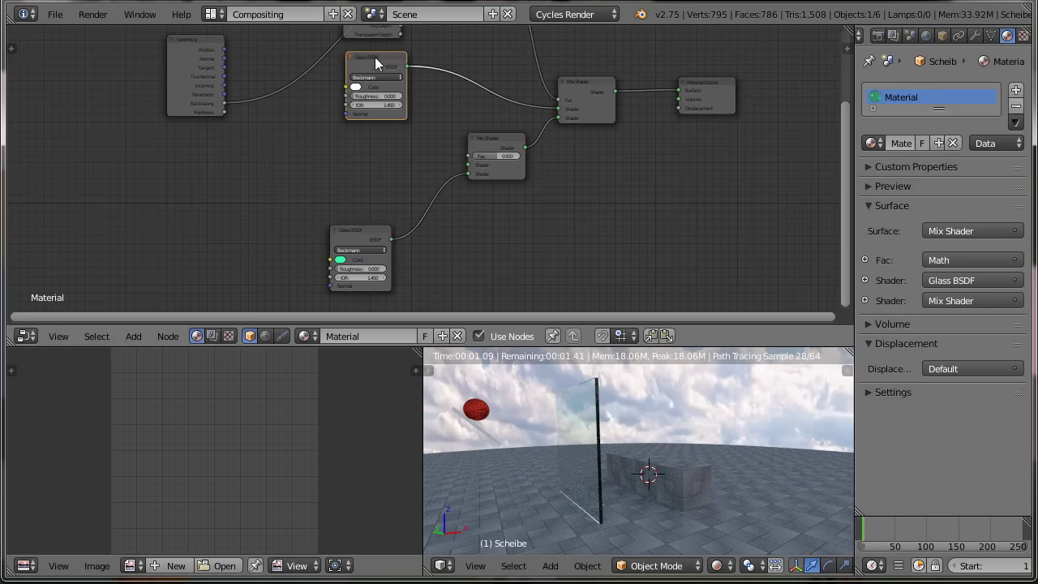
key(shift+d)
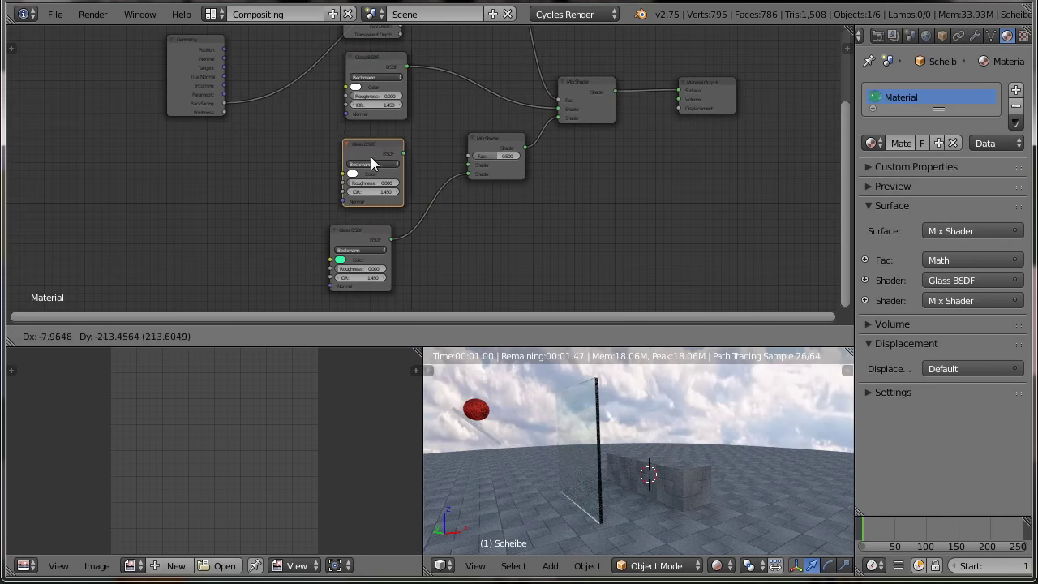
click(364, 157)
drag(394, 161, 473, 165)
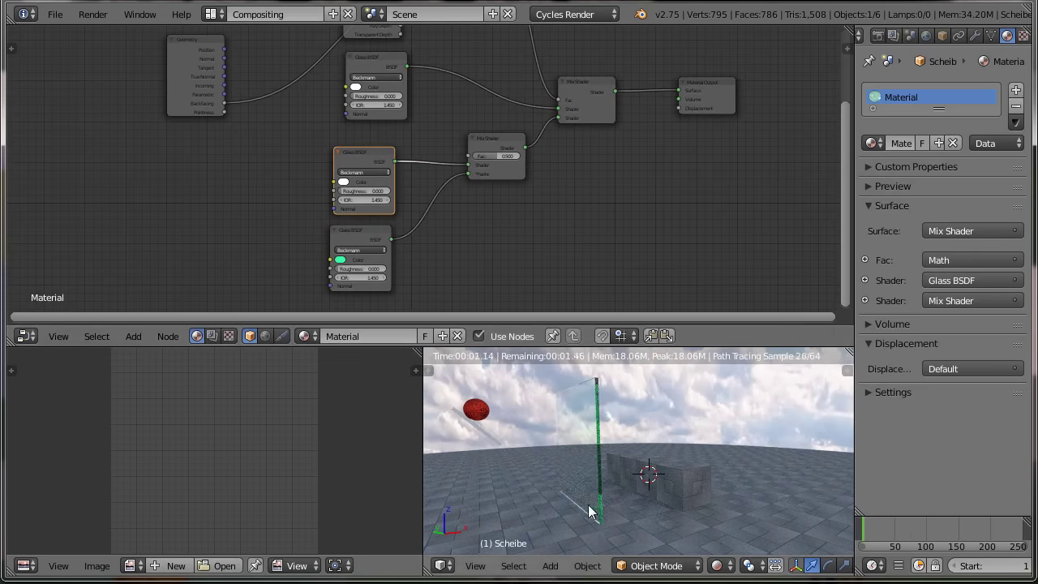
Set the new mix factor to 0, then the lower Mix Shader's Fac to 1.
click(507, 155)
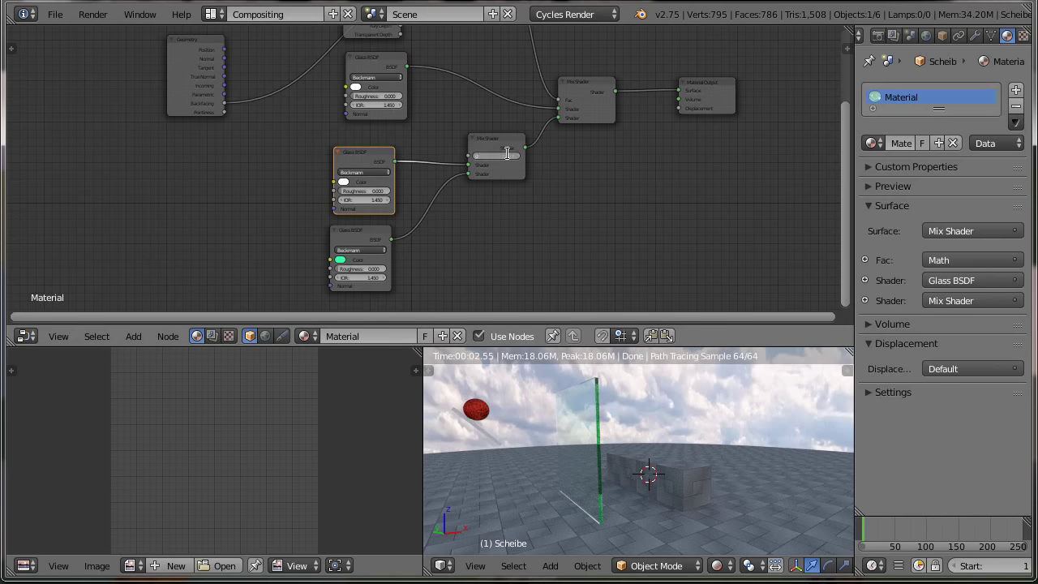
text(0)
key(Return)
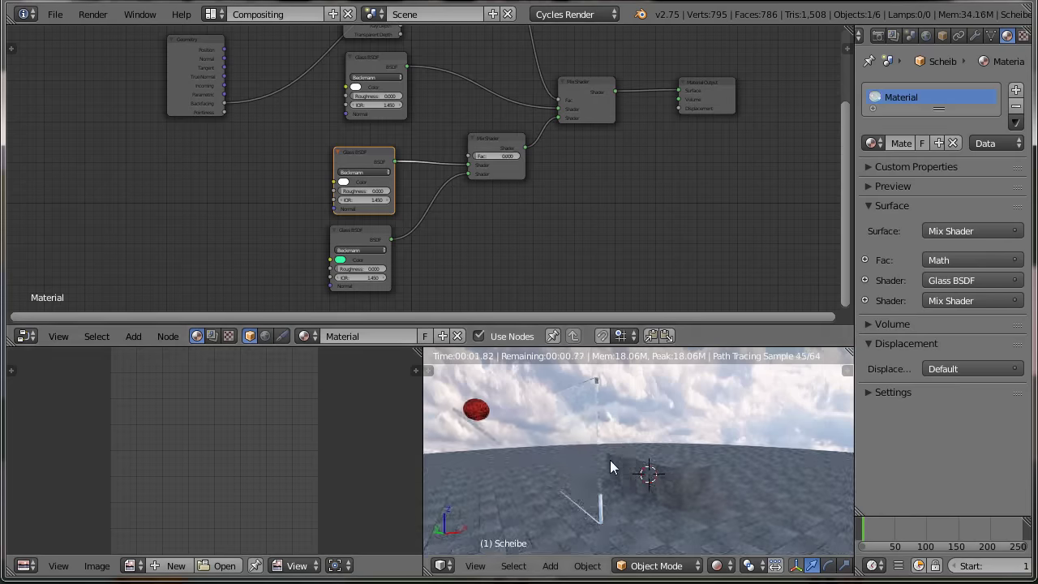
click(500, 158)
text(1)
key(Return)
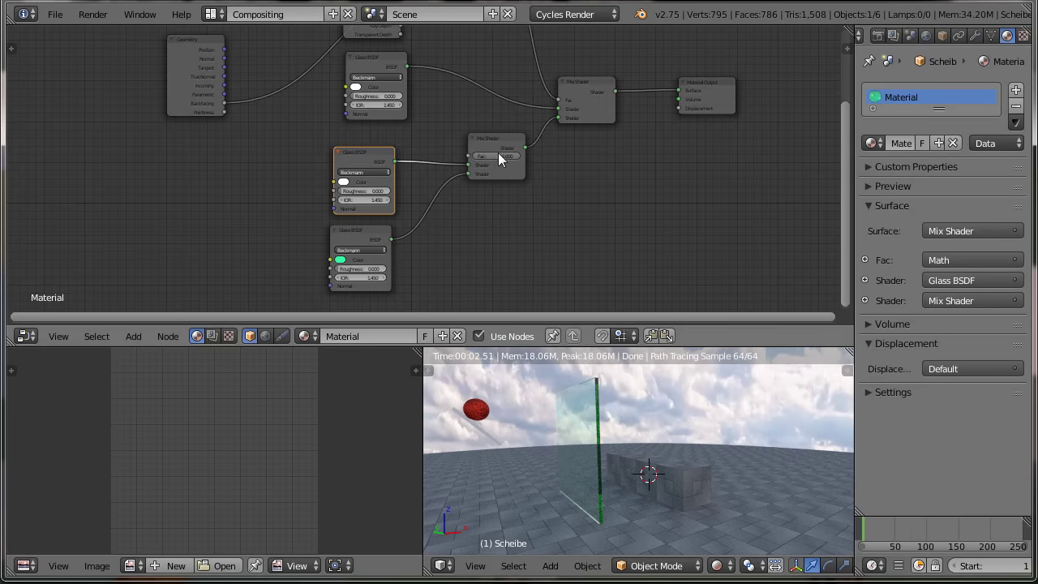
middle_drag(510, 221, 517, 287)
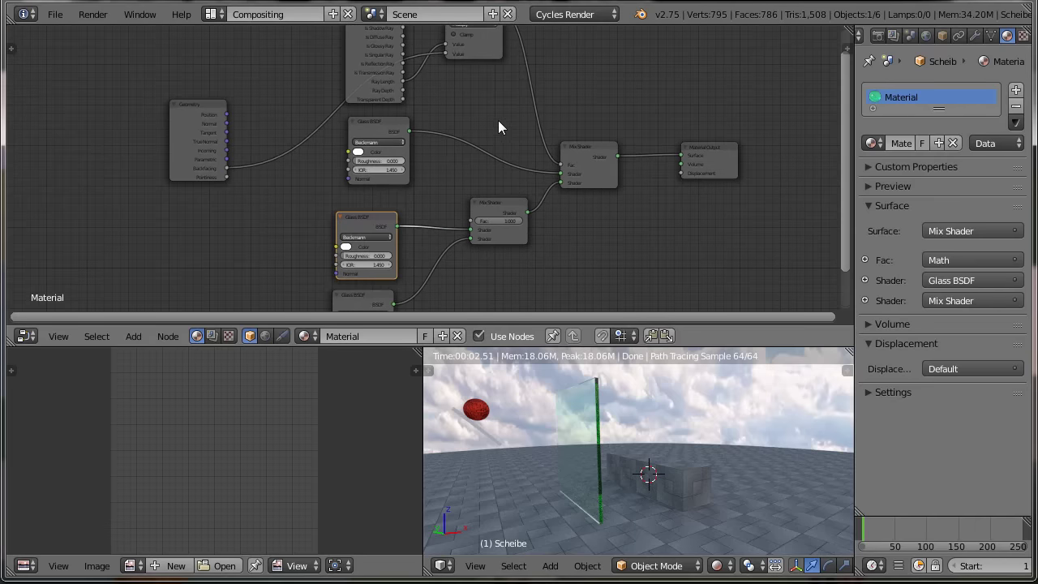
Drive the lower Mix Shader's Fac from the Multiply node's Value output.
middle_drag(496, 127, 494, 151)
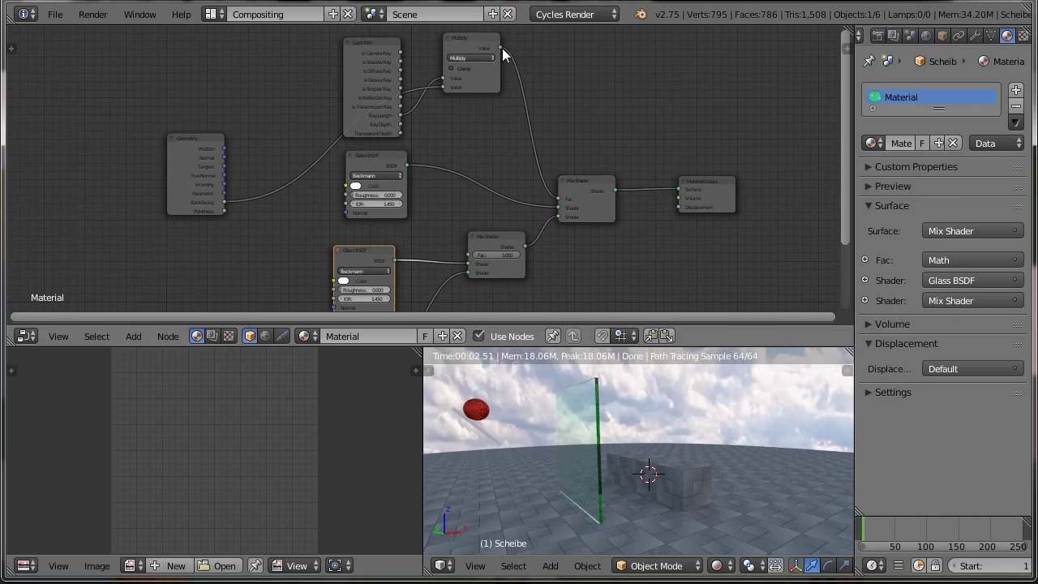
drag(501, 48, 465, 253)
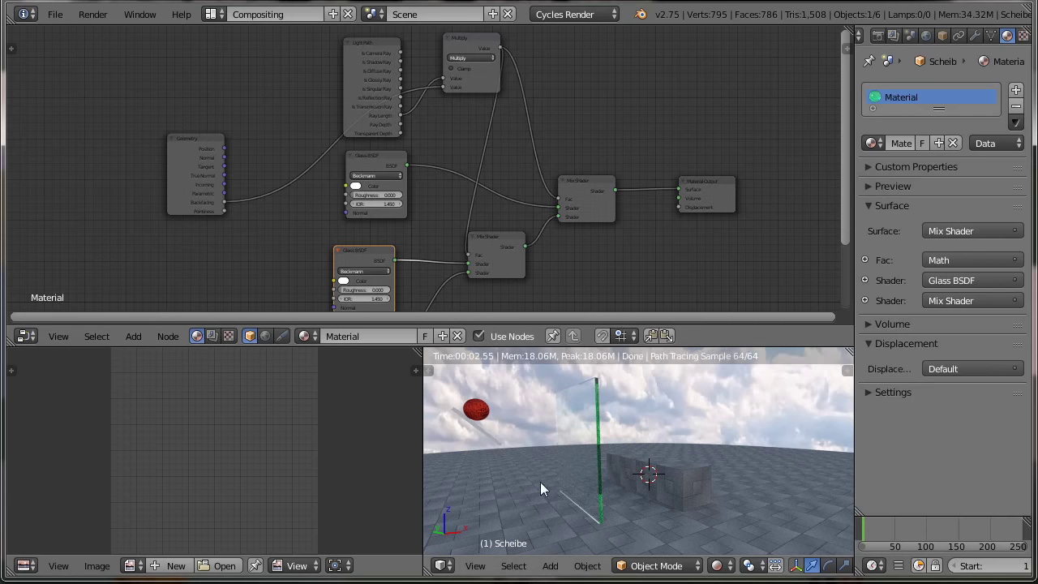
middle_drag(540, 482, 602, 483)
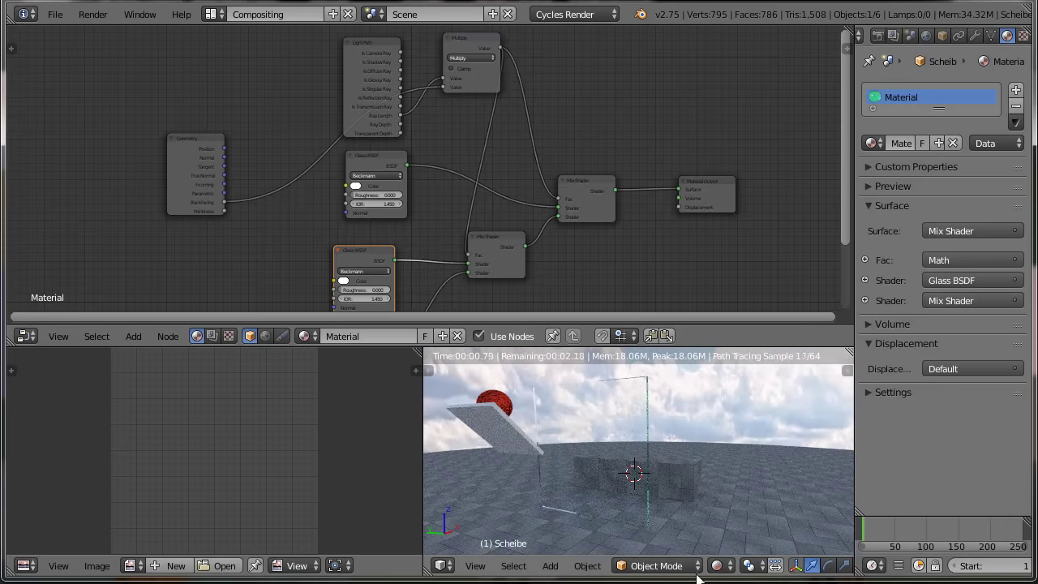
Orbit around the glass pane from several sides and check it through the scene camera.
middle_drag(562, 497, 697, 497)
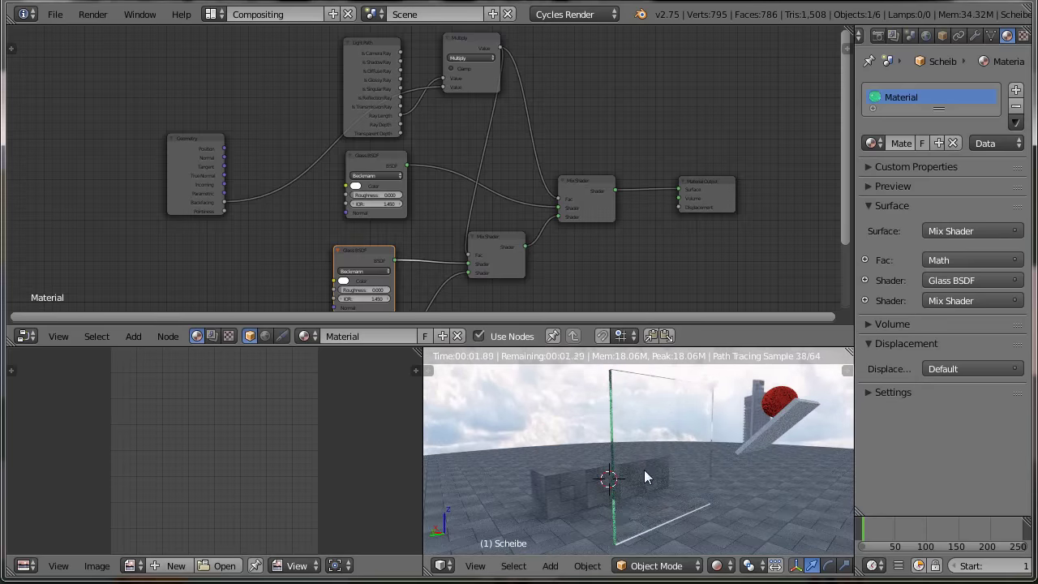
mouse_move(644, 469)
middle_down()
mouse_move(675, 468)
mouse_move(674, 487)
middle_up()
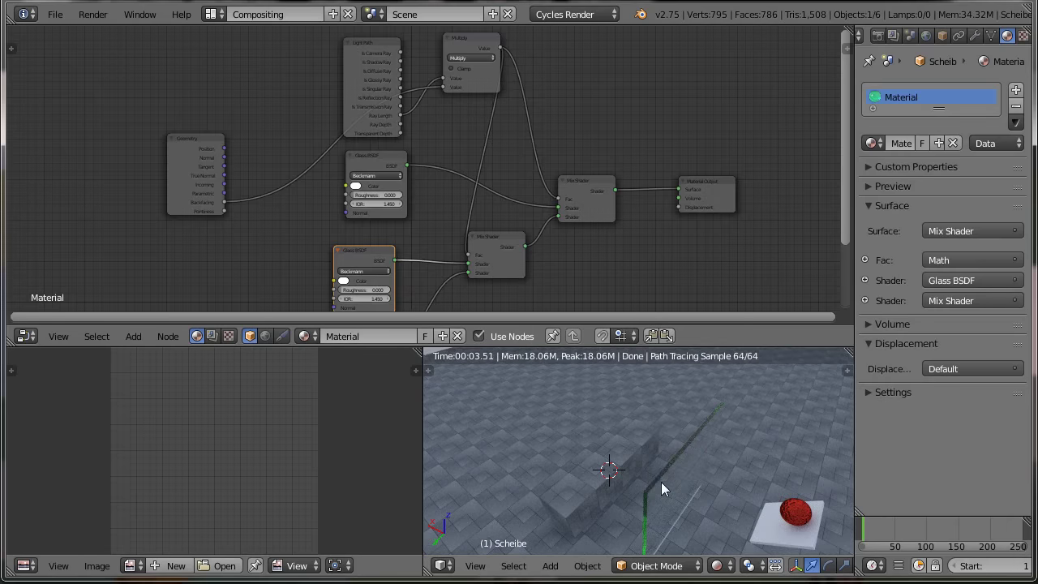
mouse_move(683, 511)
middle_down()
mouse_move(650, 499)
mouse_move(629, 460)
mouse_move(592, 437)
mouse_move(512, 450)
middle_up()
mouse_move(641, 496)
middle_down()
mouse_move(621, 493)
mouse_move(777, 489)
middle_up()
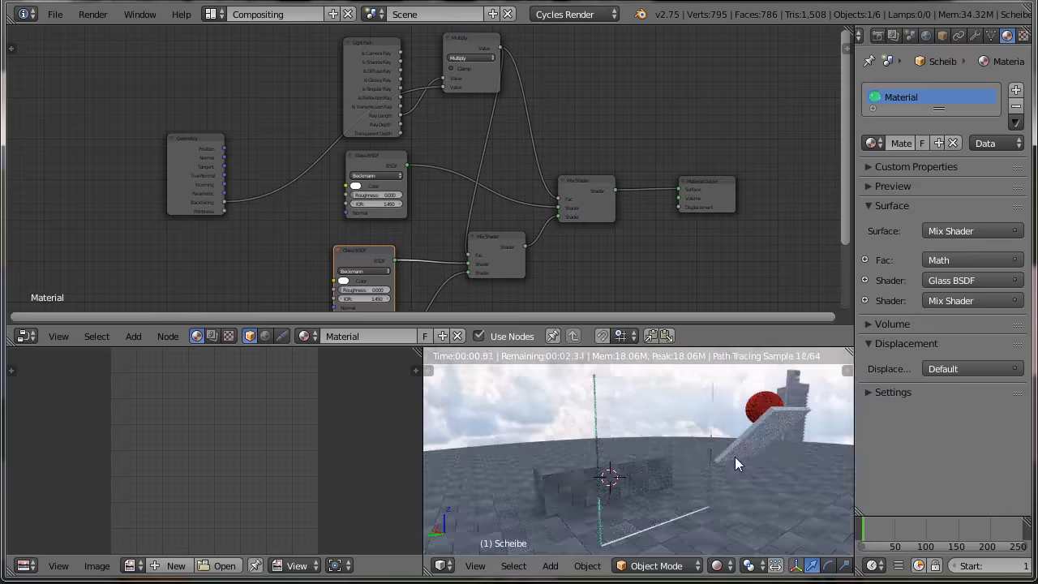
key(KP_0)
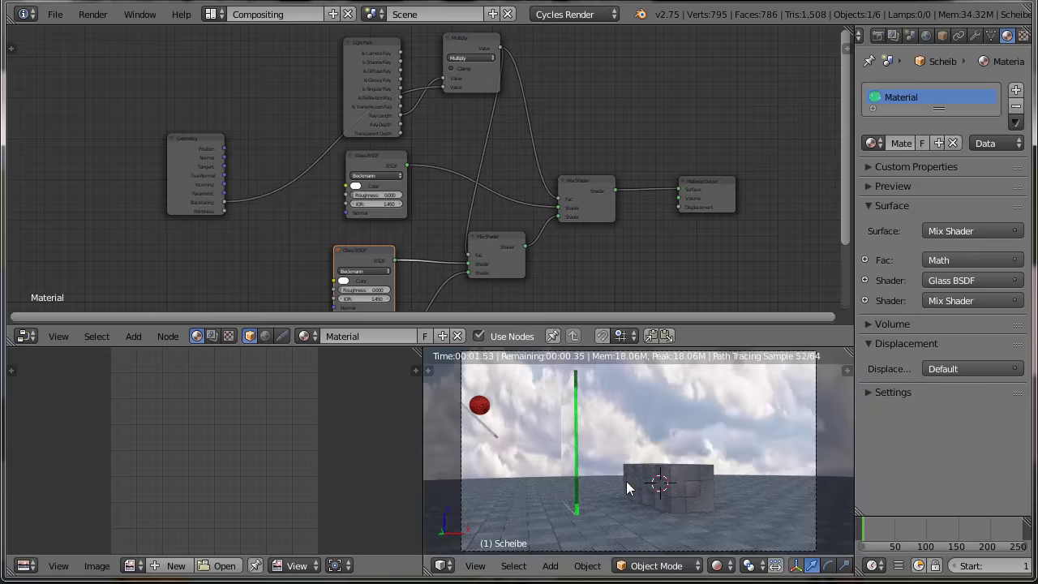
mouse_move(626, 481)
middle_down()
mouse_move(564, 485)
mouse_move(634, 467)
middle_up()
scroll(633, 467, up, 3)
scroll(617, 469, down, 1)
scroll(617, 469, down, 1)
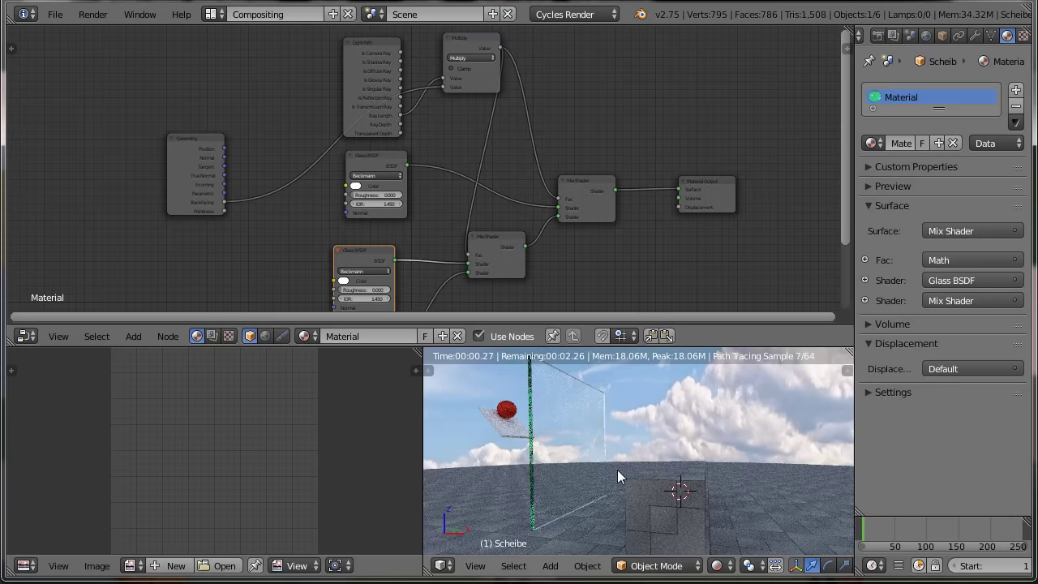
scroll(617, 469, down, 1)
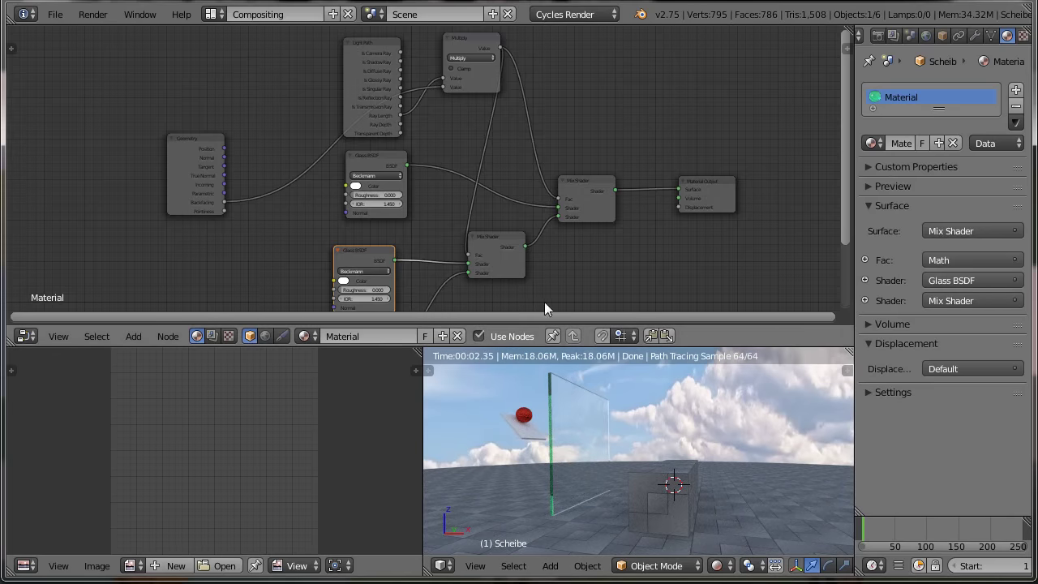
Drop a duplicate of the middle Mix Shader onto the green Glass BSDF link and shift that Glass node down-left.
middle_drag(586, 307, 607, 194)
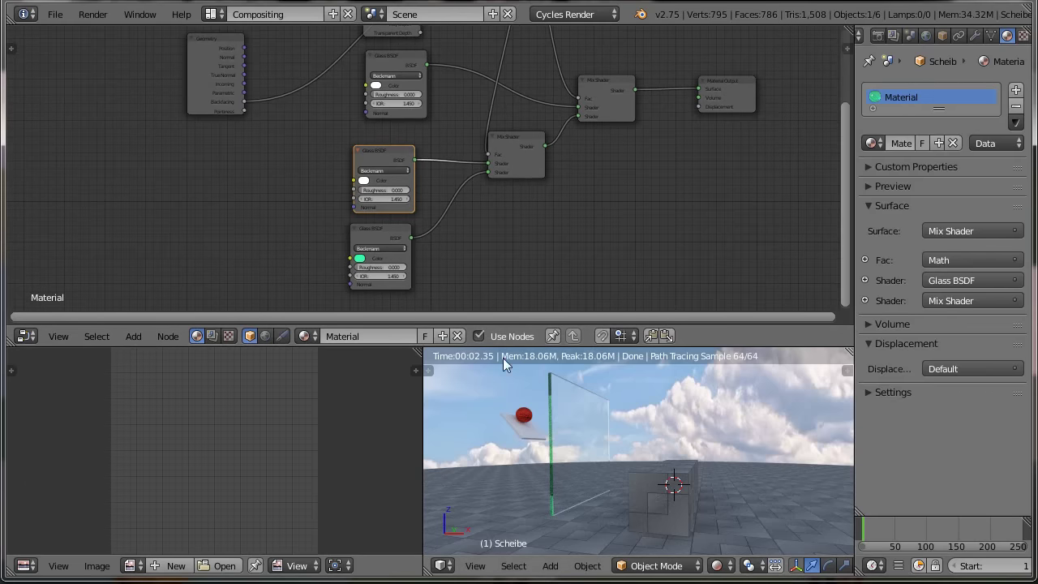
mouse_move(469, 246)
middle_down()
mouse_move(461, 254)
mouse_move(449, 213)
middle_up()
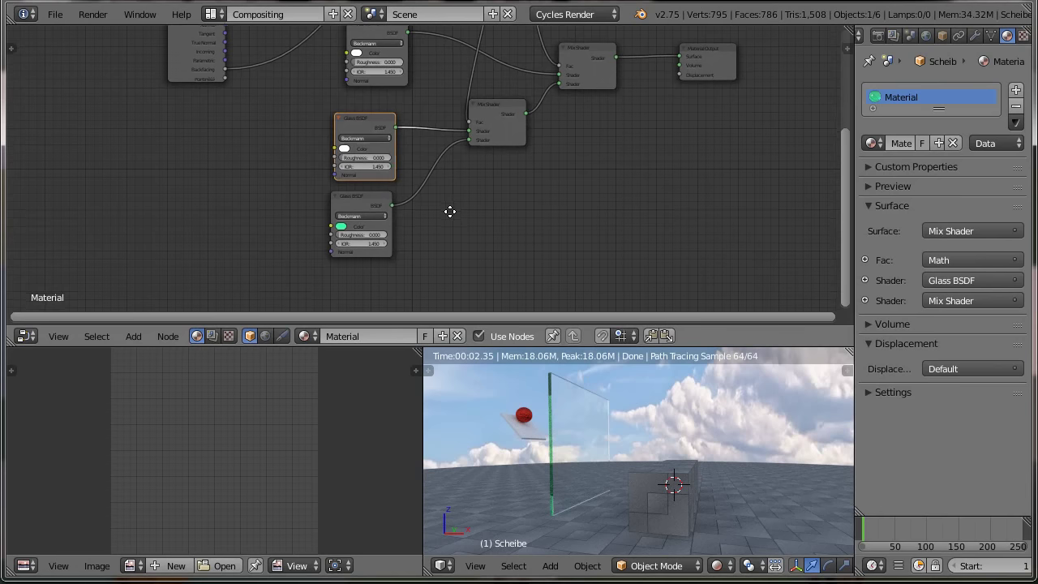
drag(503, 127, 532, 158)
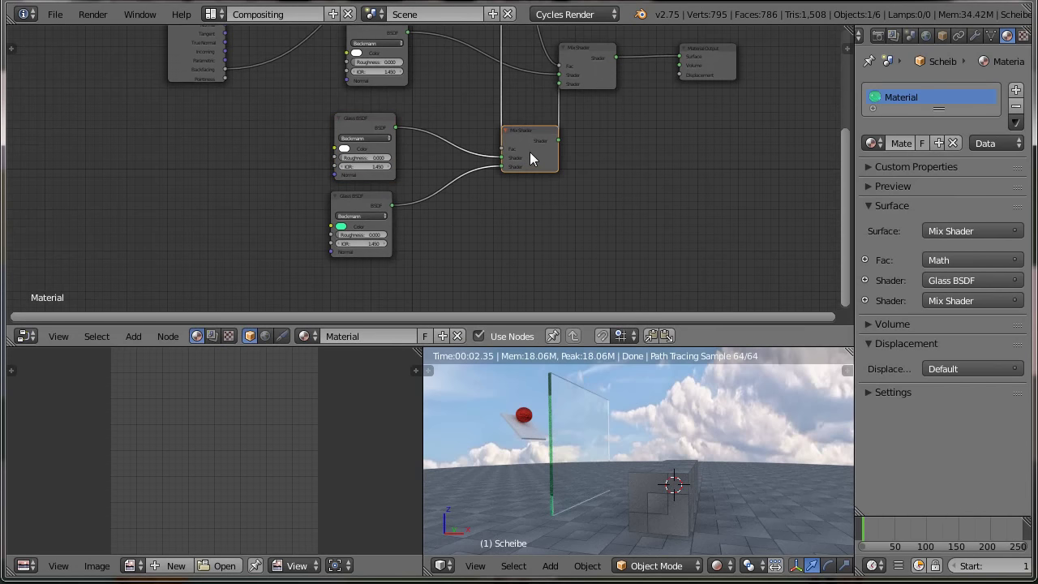
key(shift+d)
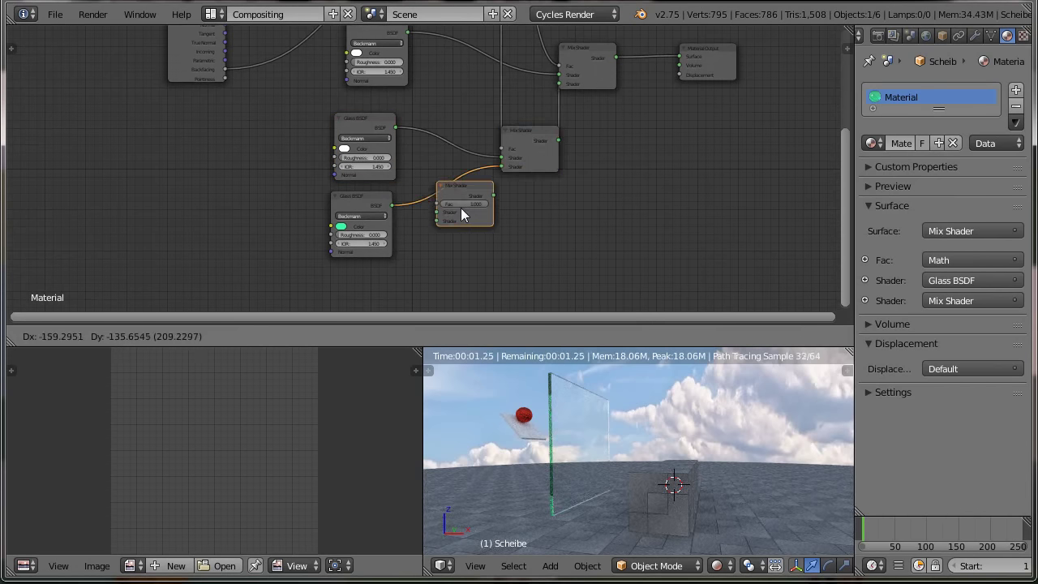
click(454, 210)
mouse_move(354, 197)
mouse_down()
mouse_move(328, 221)
mouse_move(342, 209)
mouse_up()
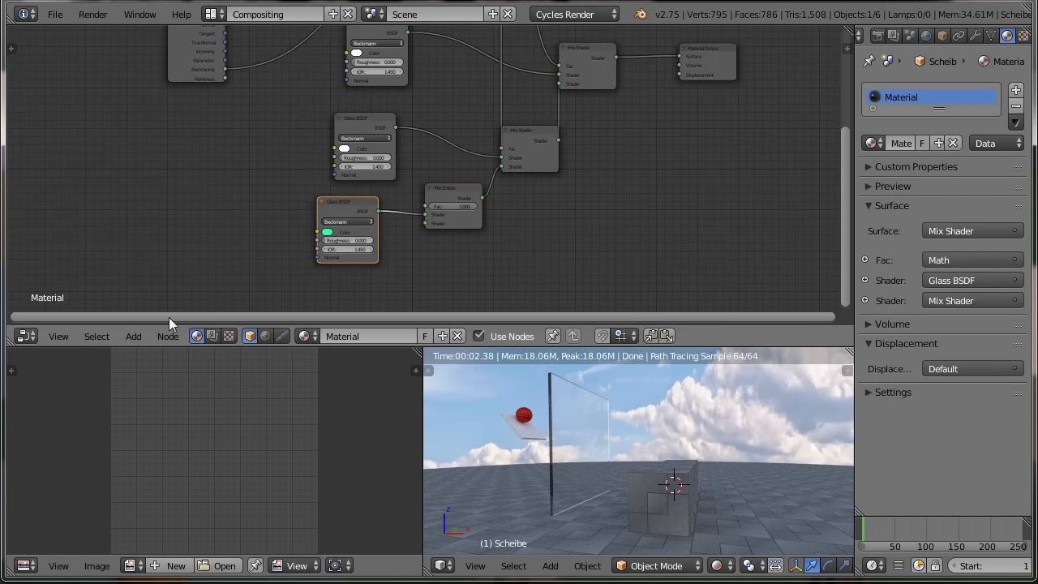
Add an Emission node below the Glass BSDF with a darkened teal colour.
click(133, 338)
mouse_move(159, 268)
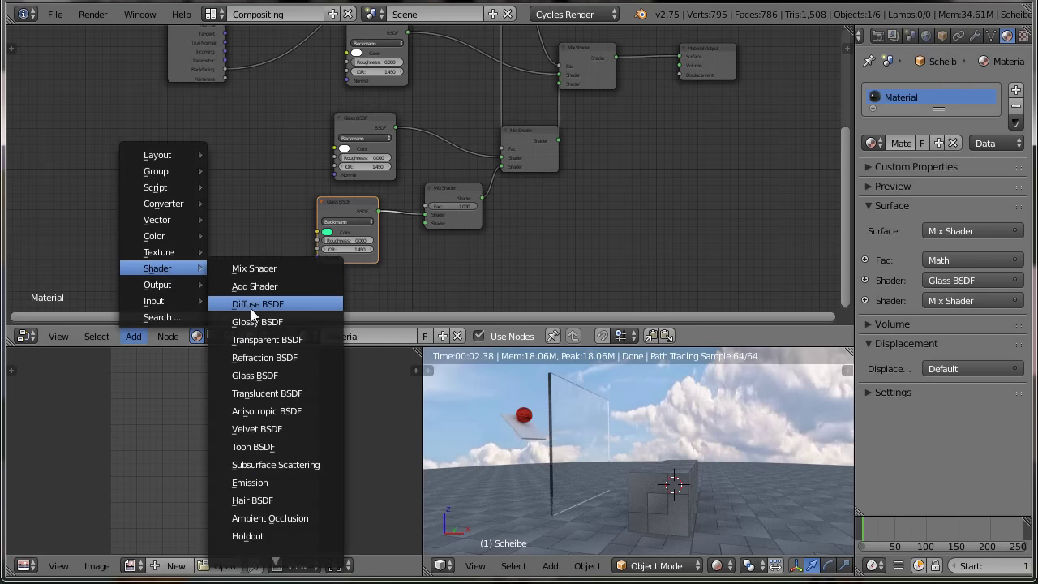
click(274, 491)
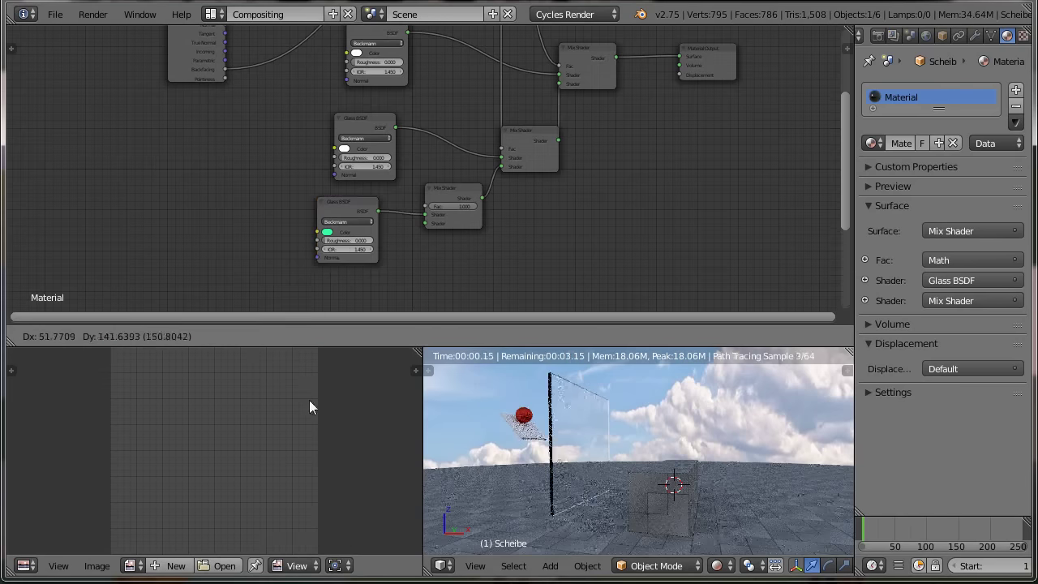
click(322, 269)
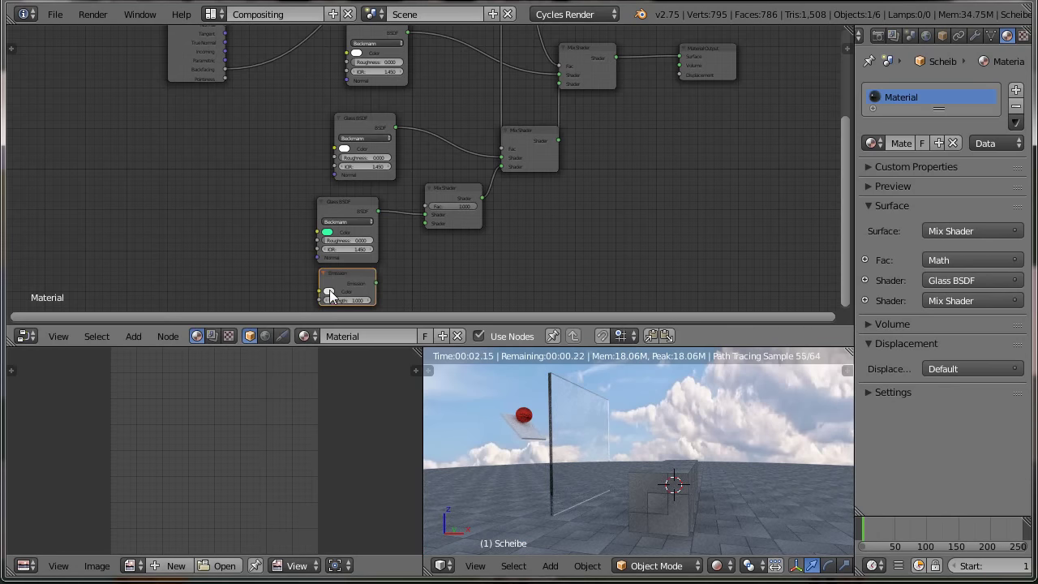
click(330, 291)
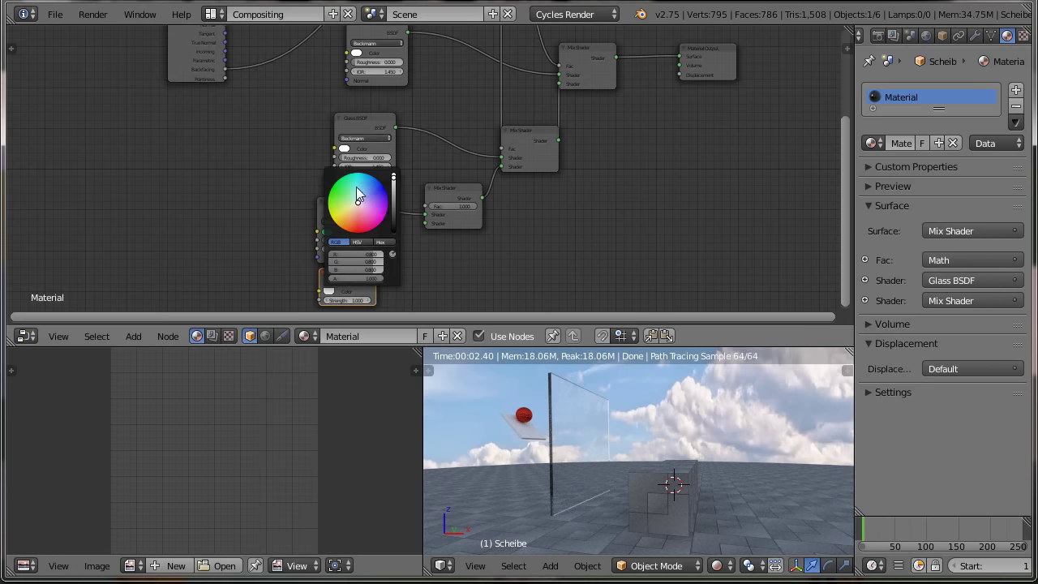
click(352, 182)
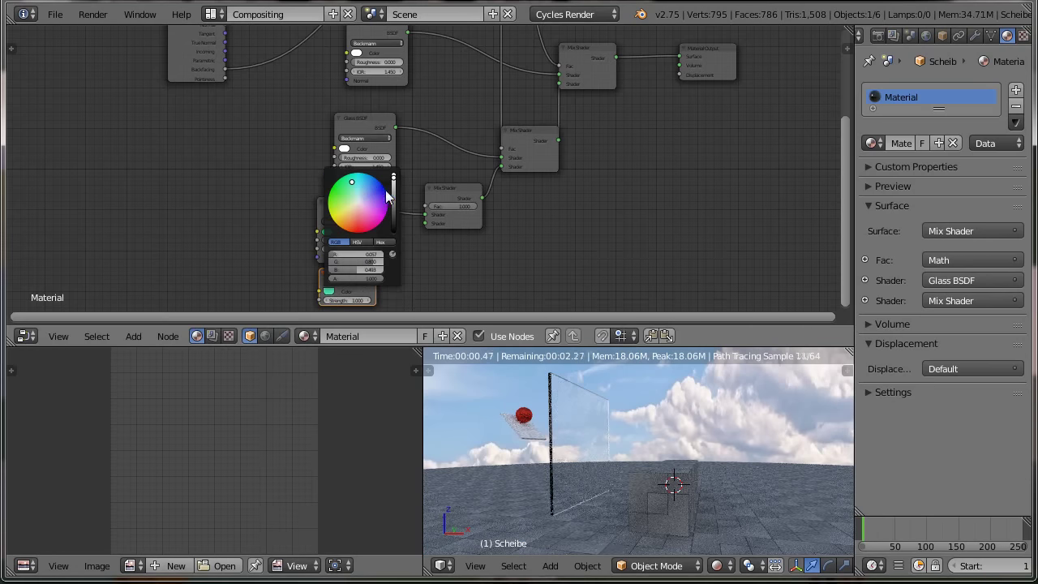
drag(396, 193, 394, 205)
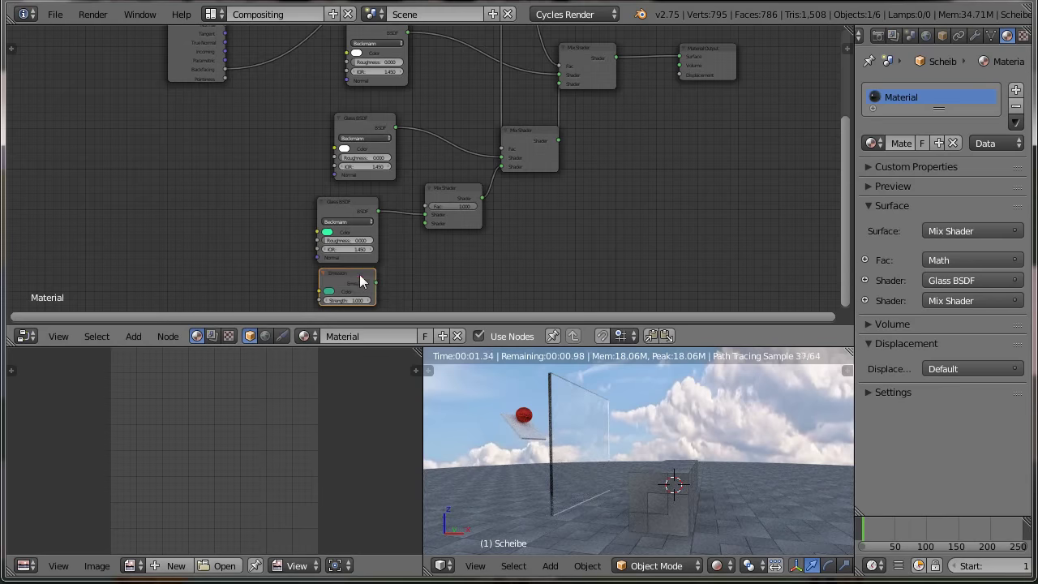
Darken the green Glass BSDF's colour.
click(329, 233)
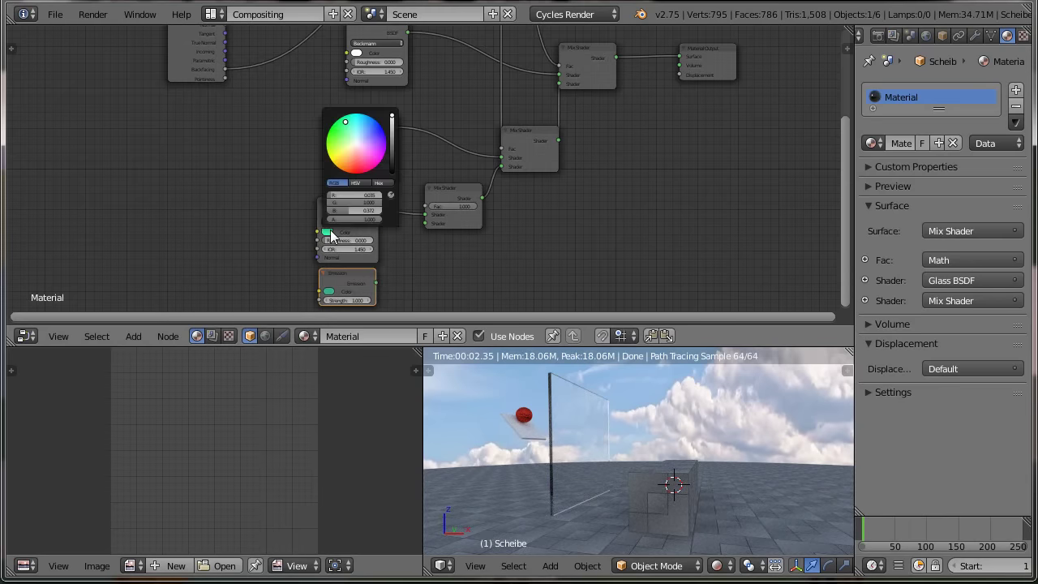
click(395, 140)
drag(393, 134, 393, 146)
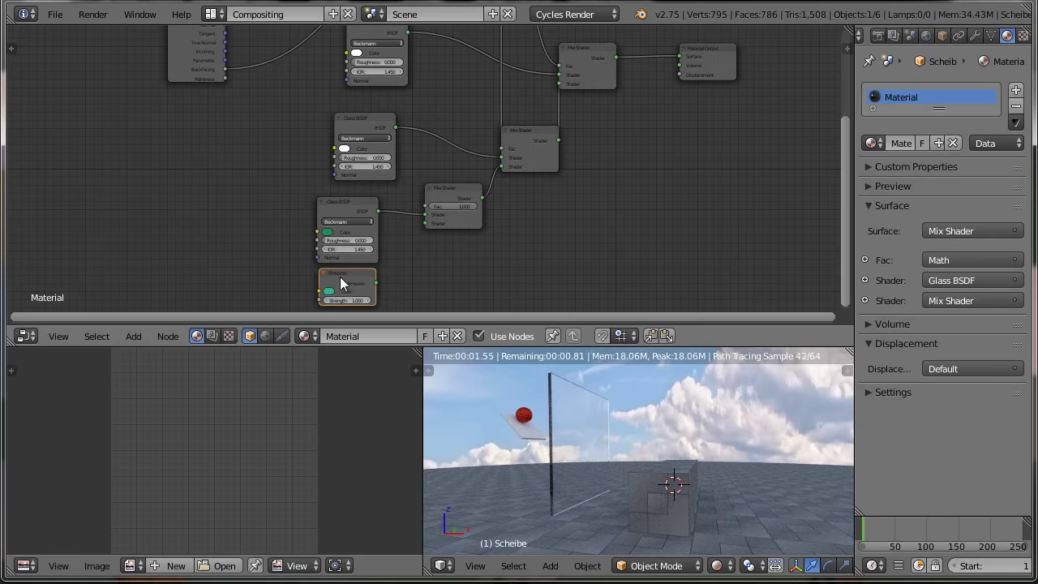
middle_drag(560, 478, 567, 478)
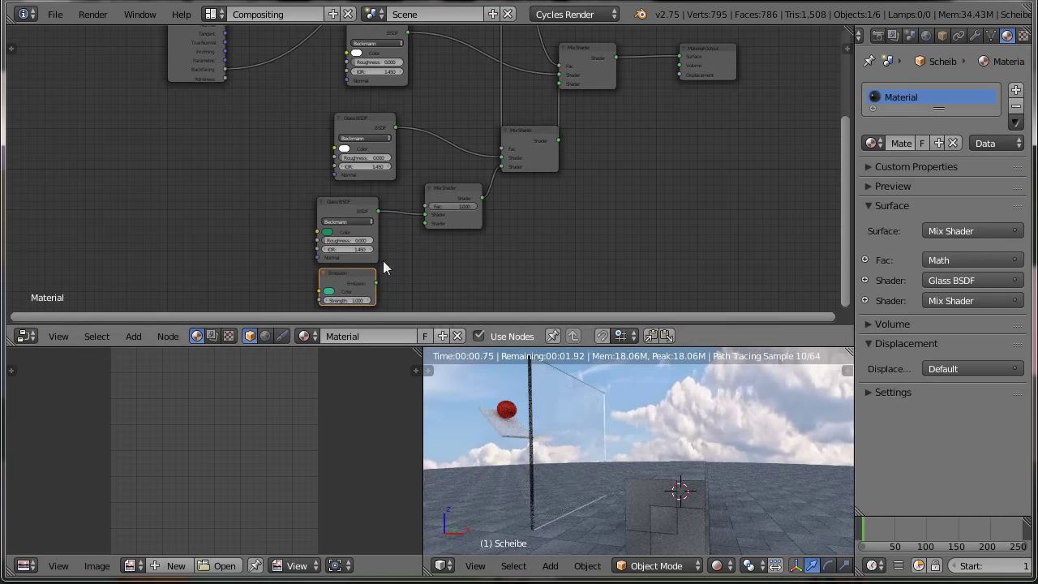
Connect the Emission node to the new Mix Shader's second shader input.
key(g)
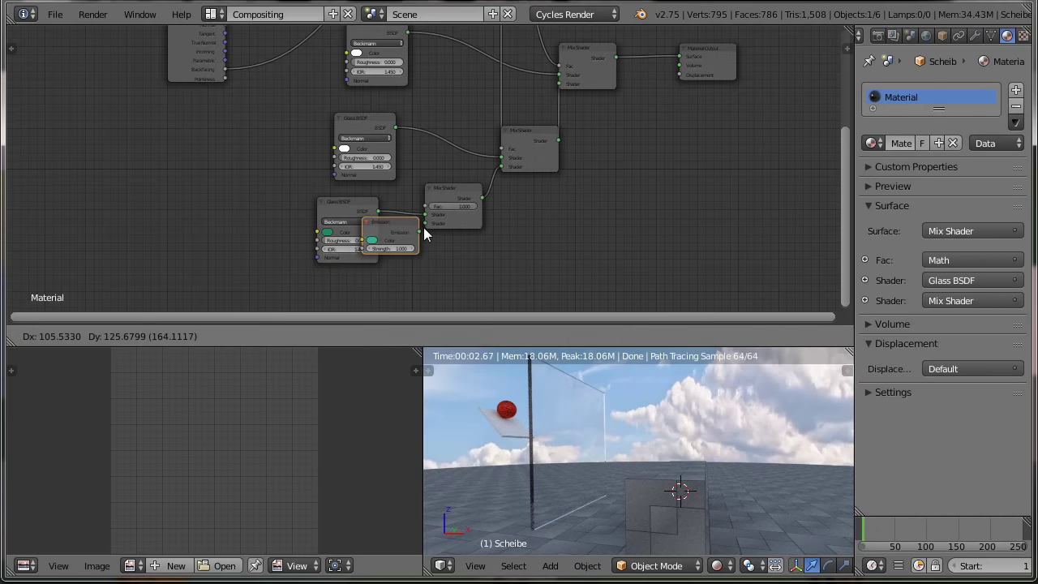
click(369, 276)
drag(364, 282, 427, 222)
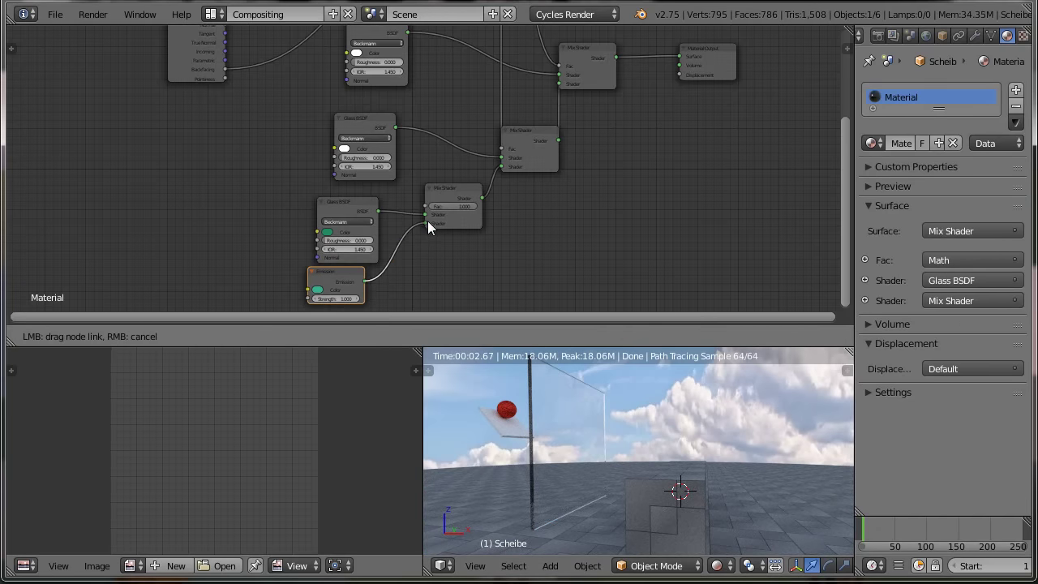
key(g)
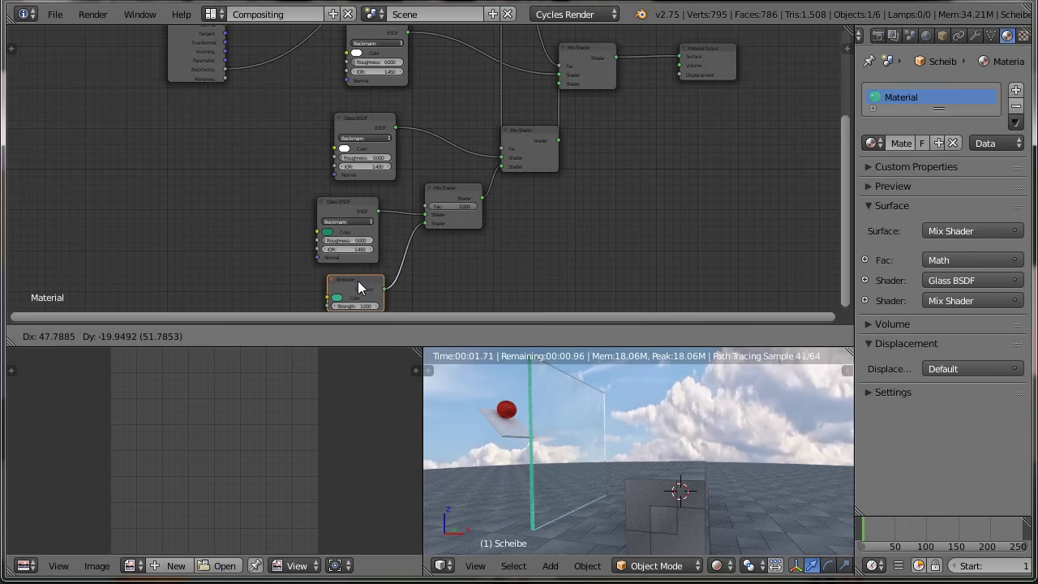
click(351, 273)
shift+scroll(474, 251, down, 2)
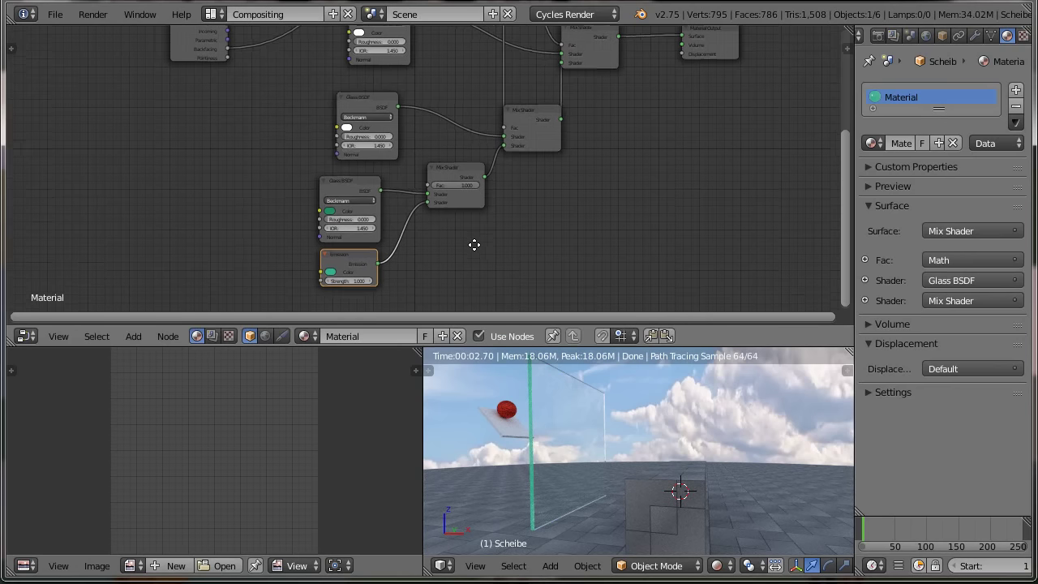
shift+scroll(475, 235, down, 1)
Set the new Mix Shader's factor to 0.25.
click(455, 172)
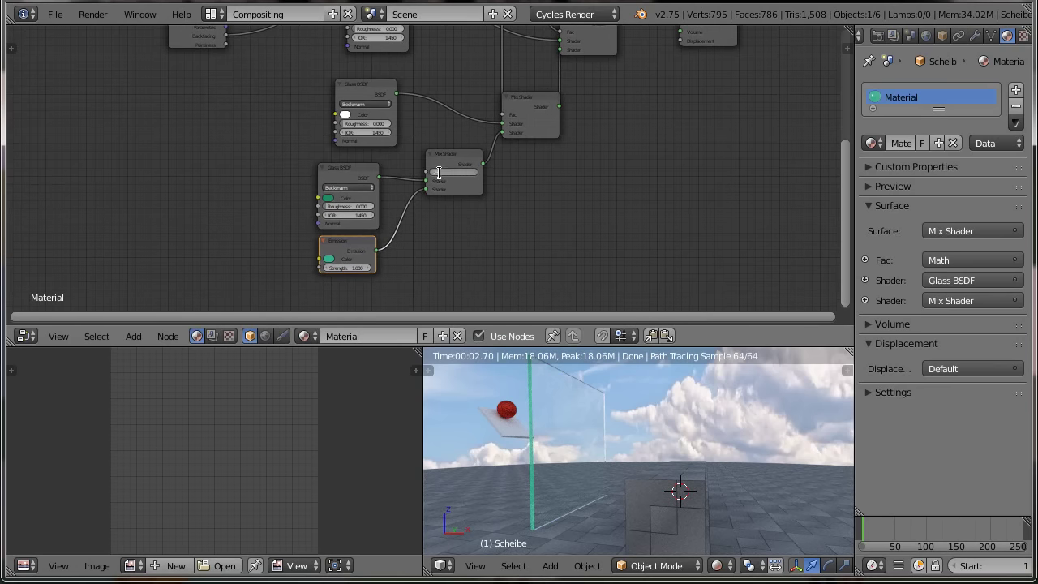
text(0.25)
key(Return)
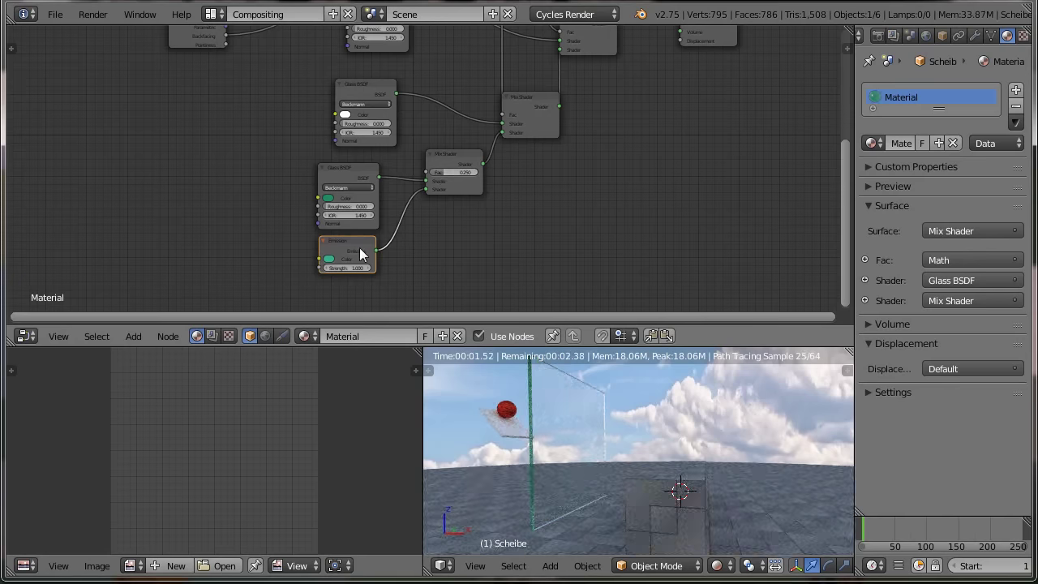
scroll(554, 510, up, 1)
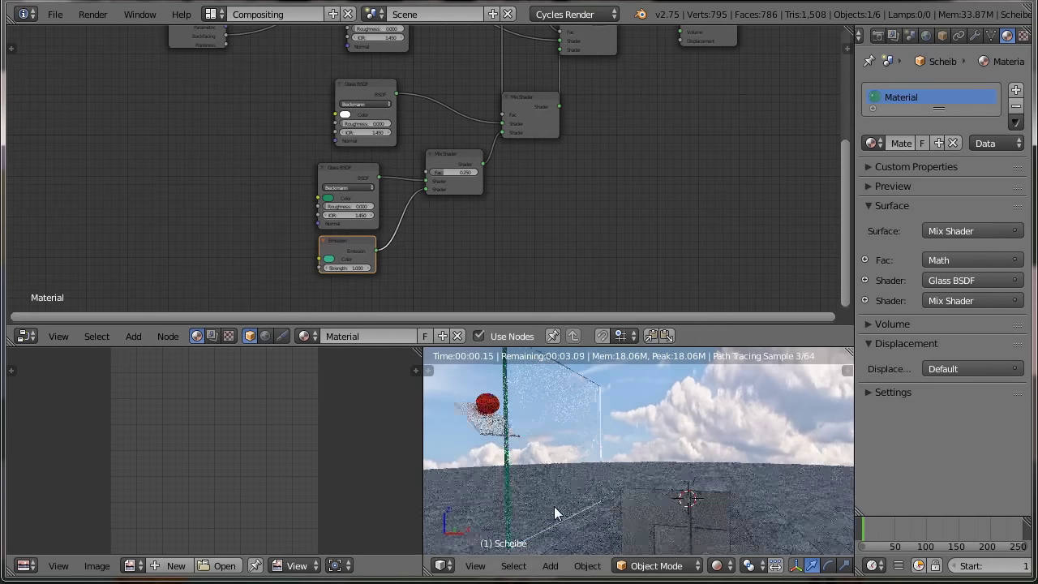
scroll(554, 511, up, 1)
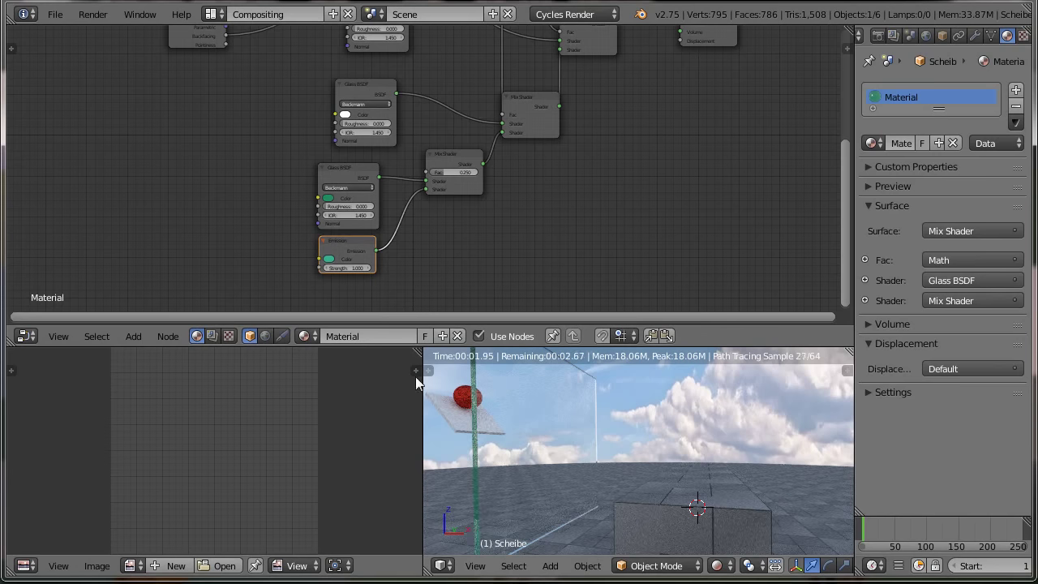
Darken the lower Glass BSDF tint slightly and the Emission colour further.
click(329, 198)
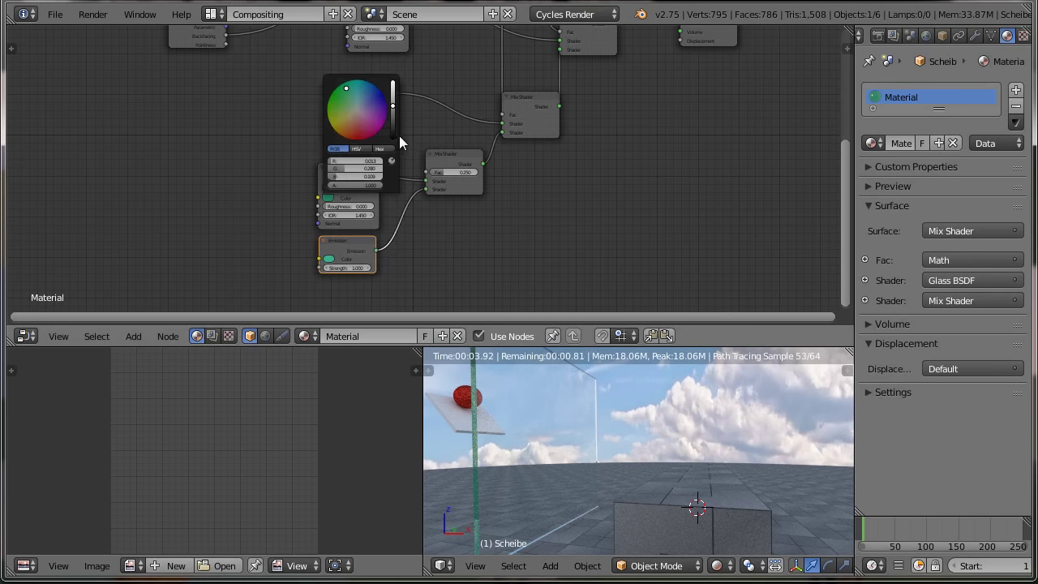
drag(392, 112, 393, 108)
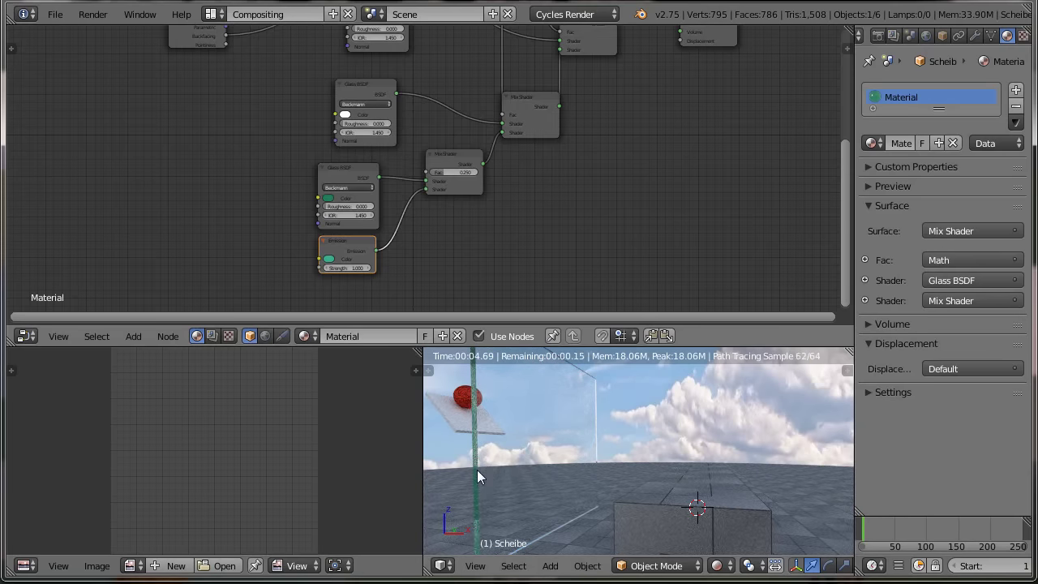
scroll(493, 276, down, 2)
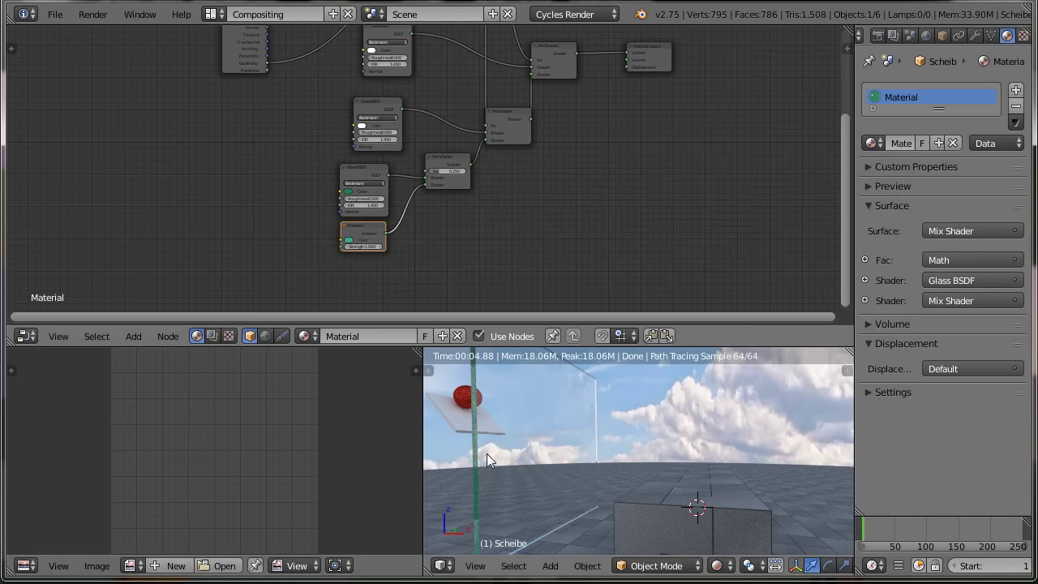
scroll(451, 253, up, 1)
scroll(452, 255, up, 1)
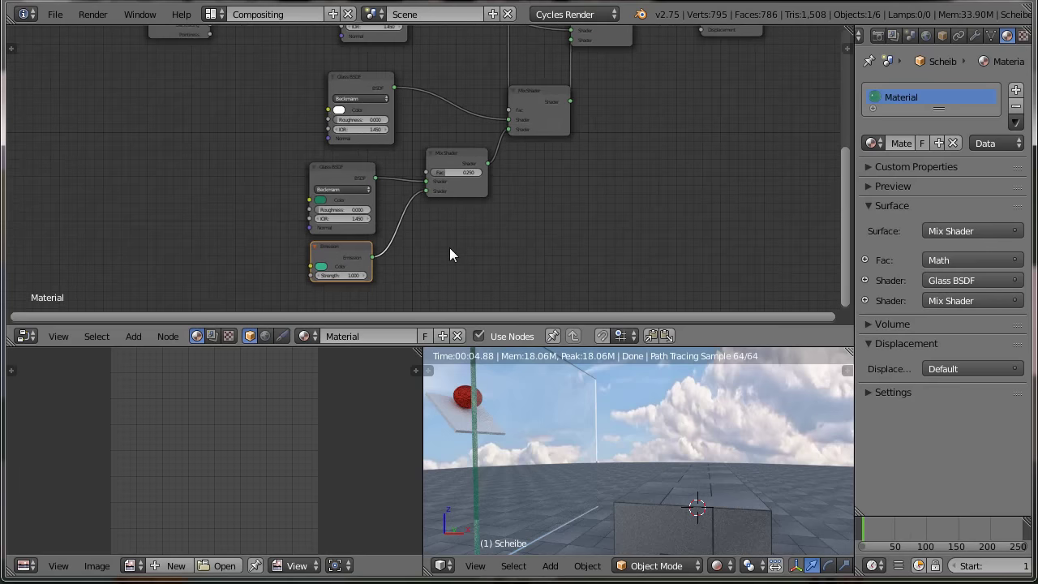
scroll(449, 247, up, 1)
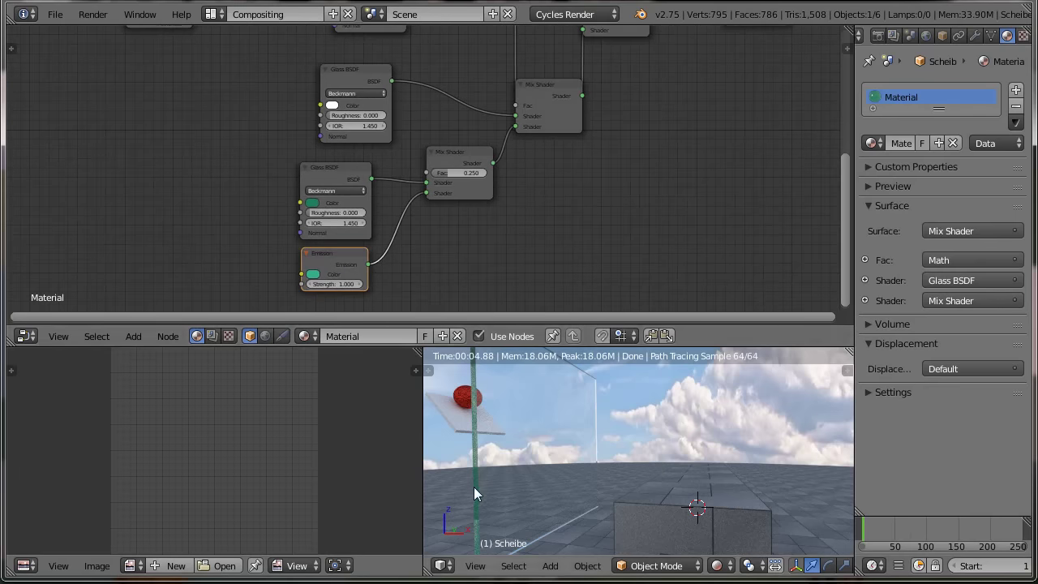
click(313, 276)
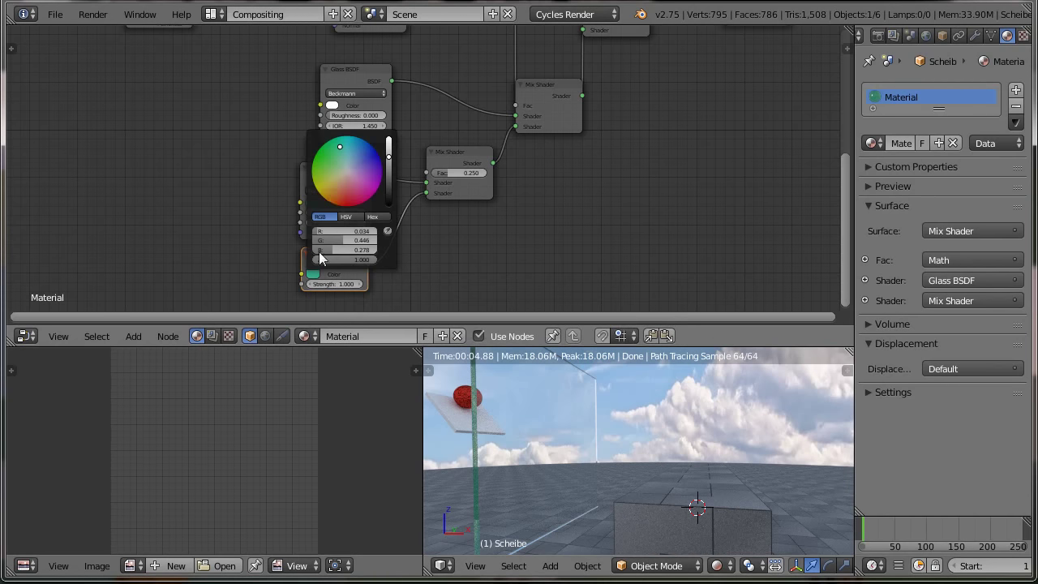
click(390, 171)
middle_drag(541, 296, 613, 240)
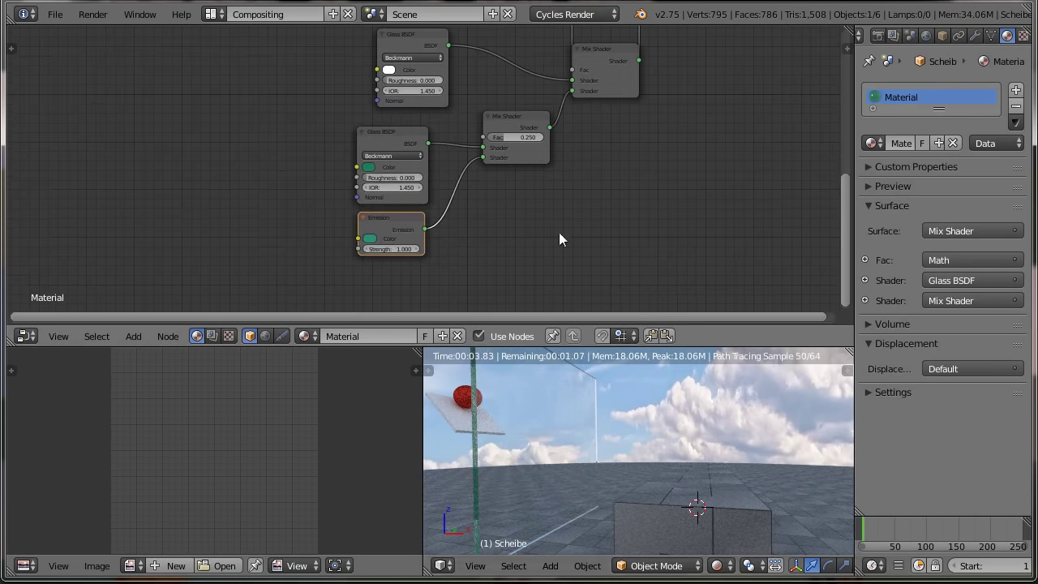
Spread out the nodes, moving Glass BSDF left and Output and Mix Shader right, then view through the camera.
scroll(559, 237, down, 3)
middle_drag(558, 237, 476, 300)
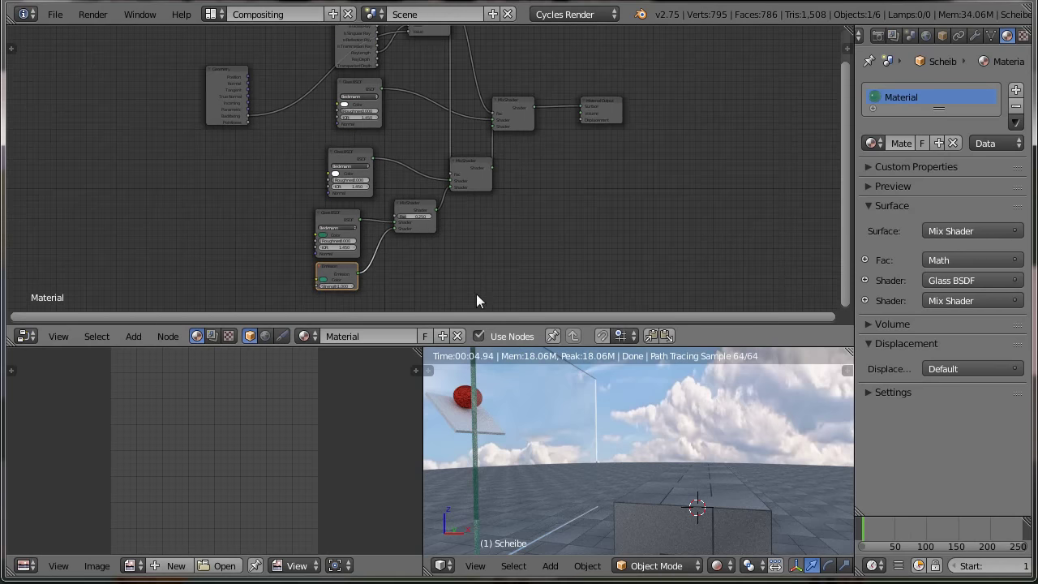
scroll(571, 265, up, 1)
scroll(570, 265, up, 1)
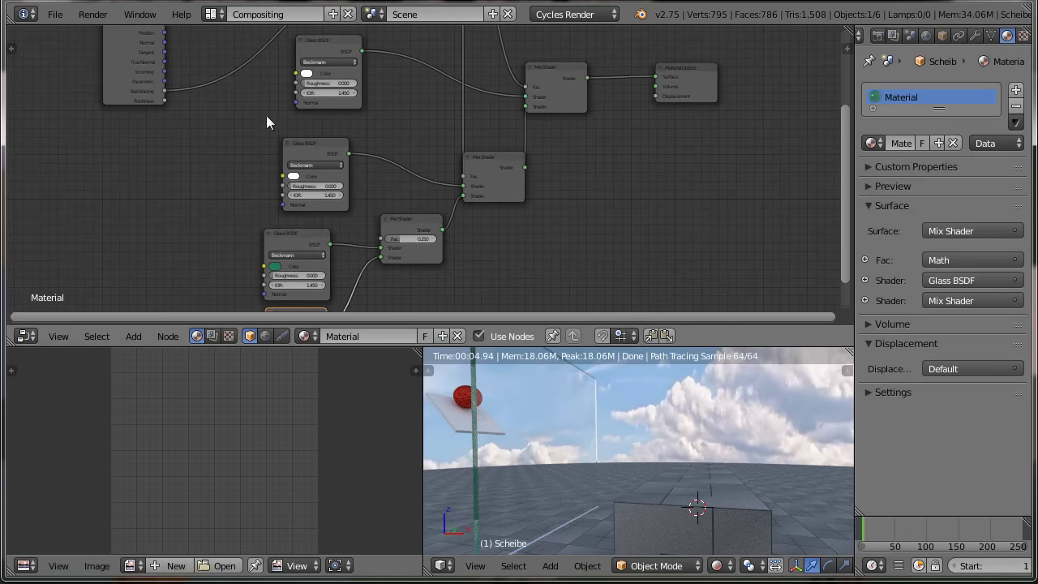
drag(302, 162, 279, 162)
scroll(569, 254, down, 1)
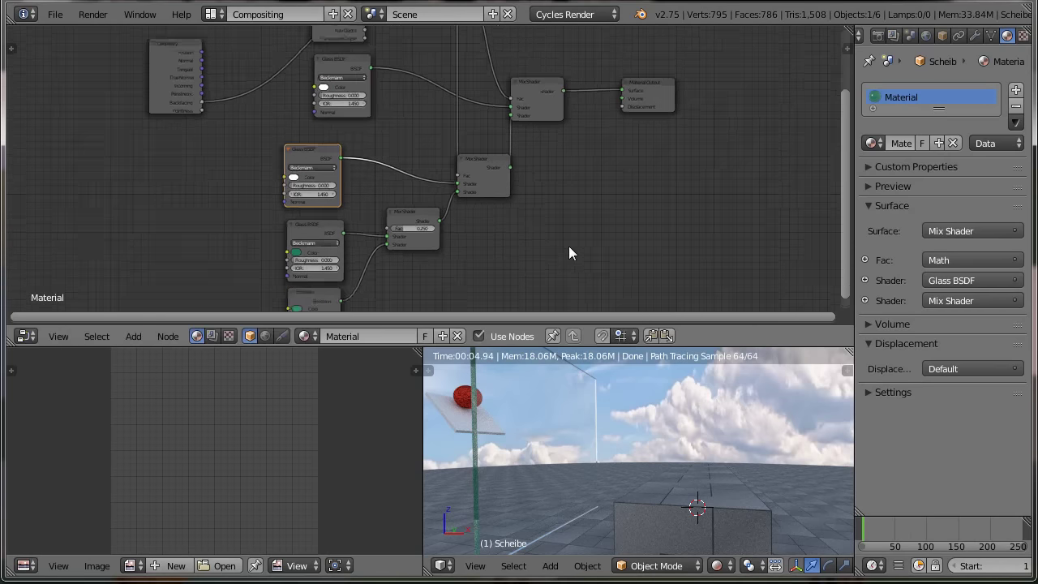
scroll(569, 254, down, 1)
scroll(568, 245, down, 1)
drag(564, 129, 612, 127)
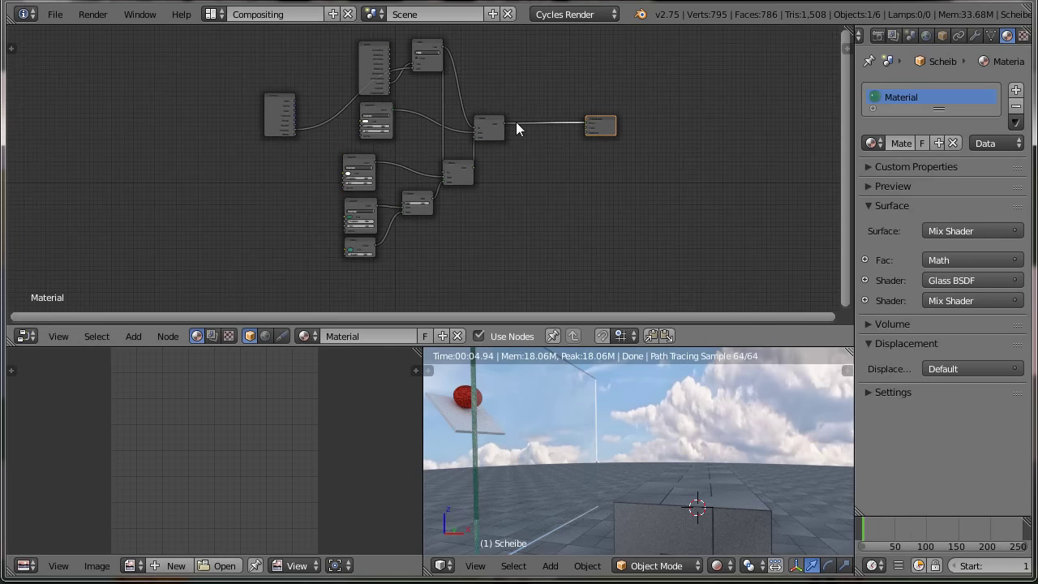
drag(498, 127, 528, 125)
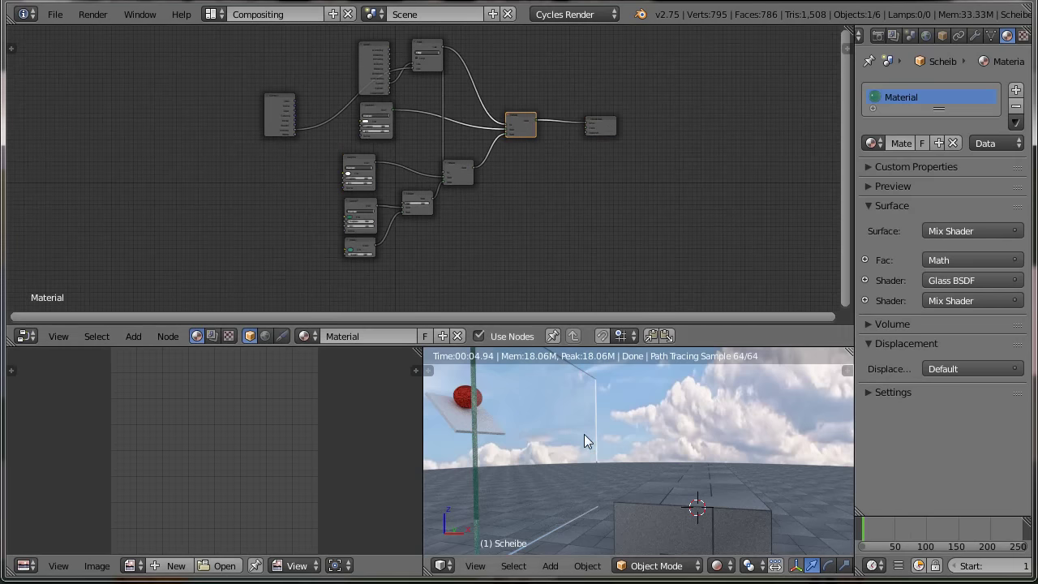
key(KP_0)
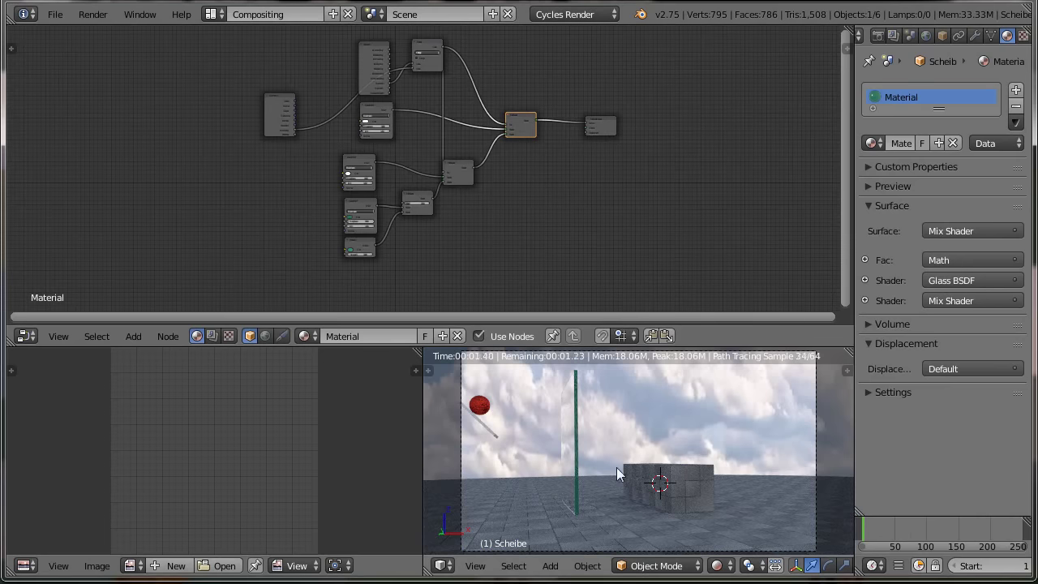
In the Default layout, reframe the camera on the pane and box and keyframe its transform.
click(211, 16)
click(216, 86)
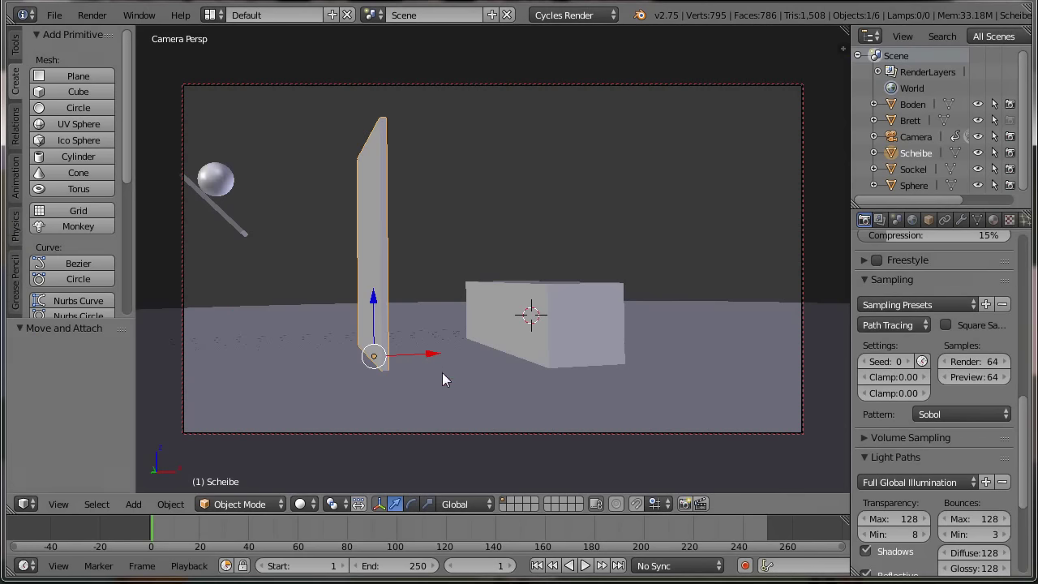
mouse_move(442, 372)
middle_down()
mouse_move(449, 338)
mouse_move(437, 346)
middle_up()
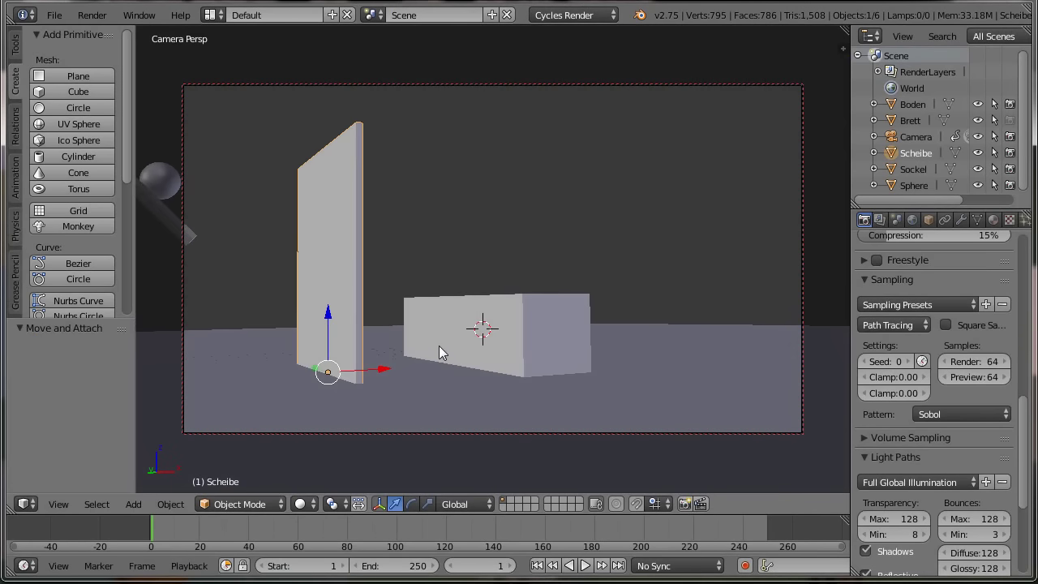
right_click(407, 431)
key(i)
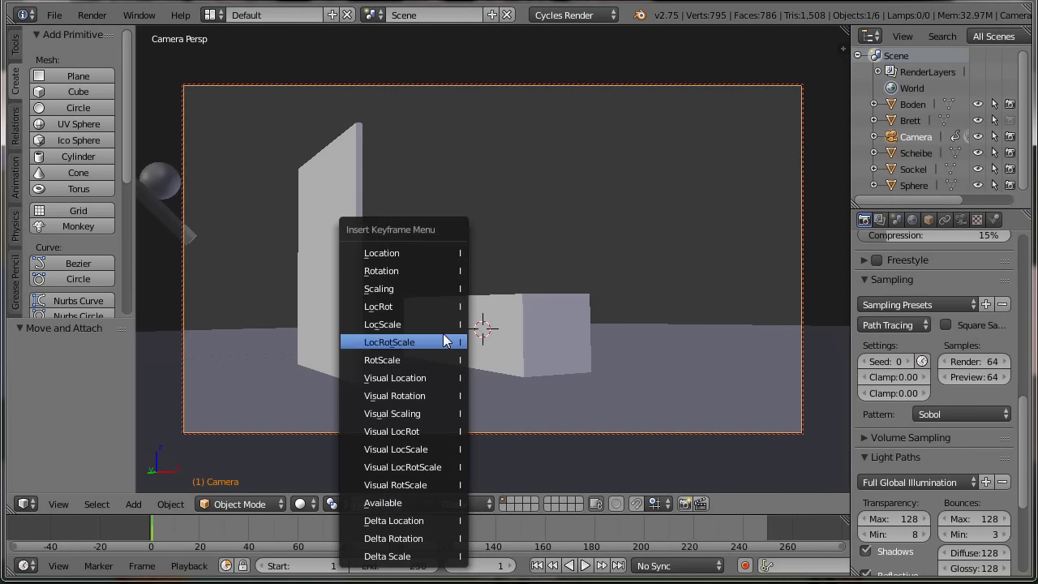
click(434, 306)
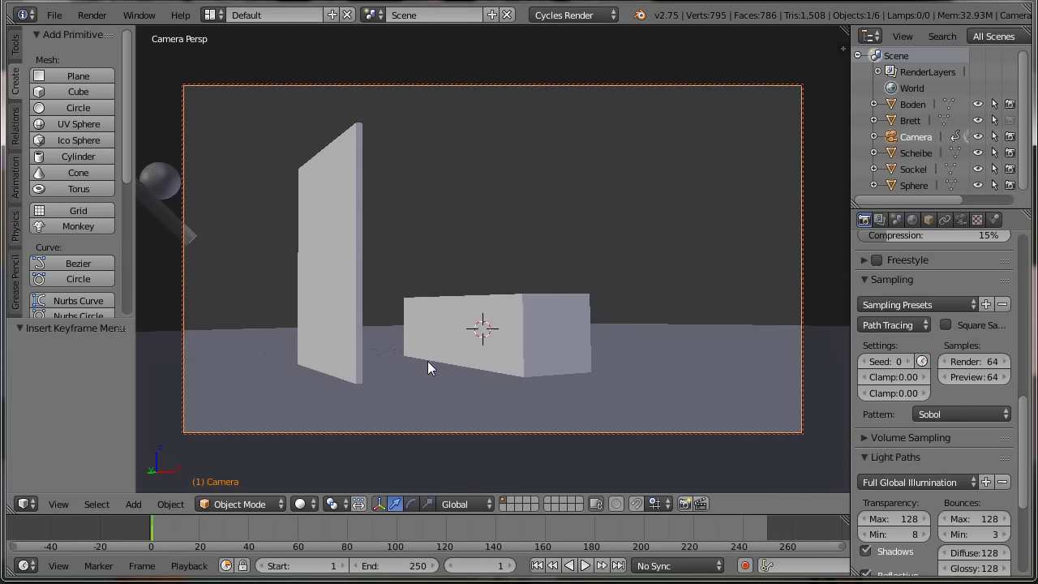
Set viewport shading to Rendered and return to the Compositing layout.
click(300, 503)
click(309, 396)
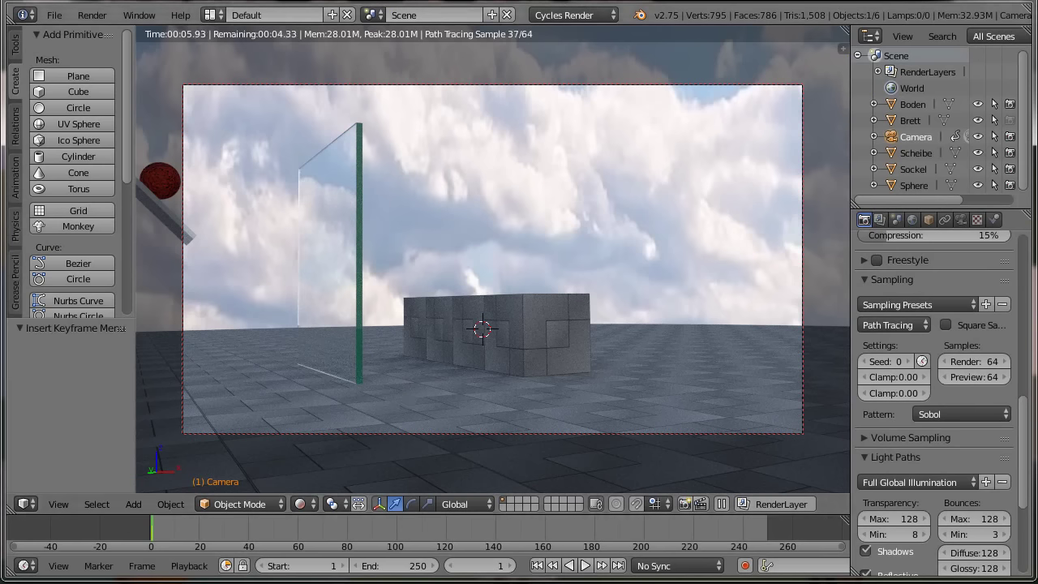
click(211, 17)
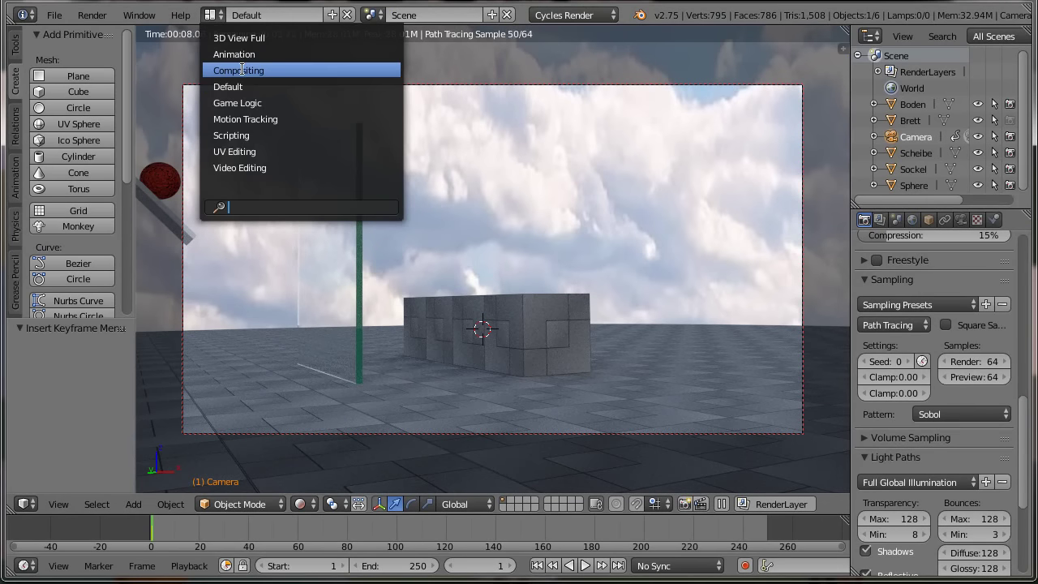
click(242, 71)
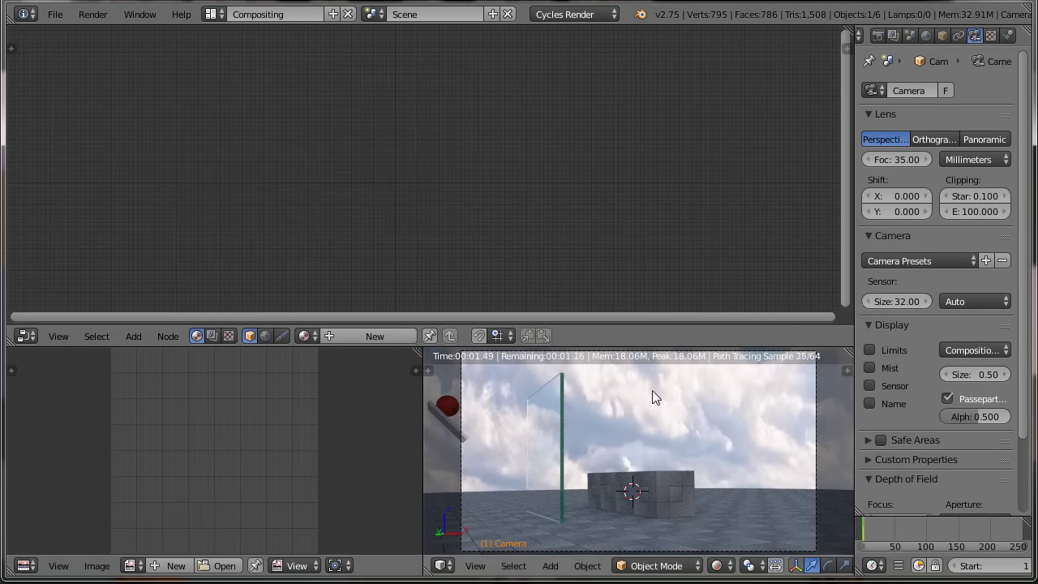
Add a Mix Shader on the link into the pane's Material Output.
right_click(553, 391)
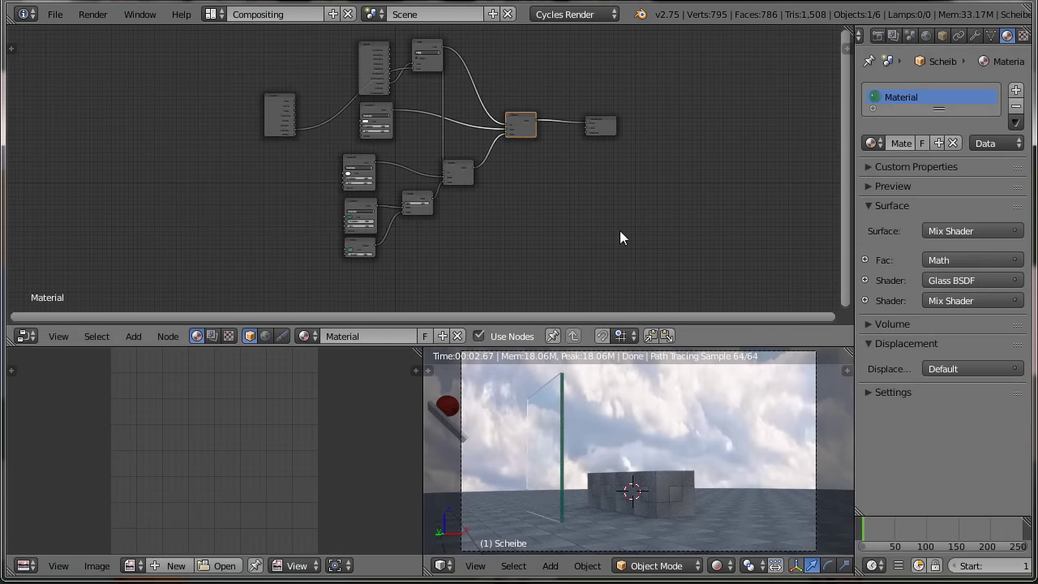
middle_drag(620, 231, 440, 241)
right_drag(449, 155, 529, 155)
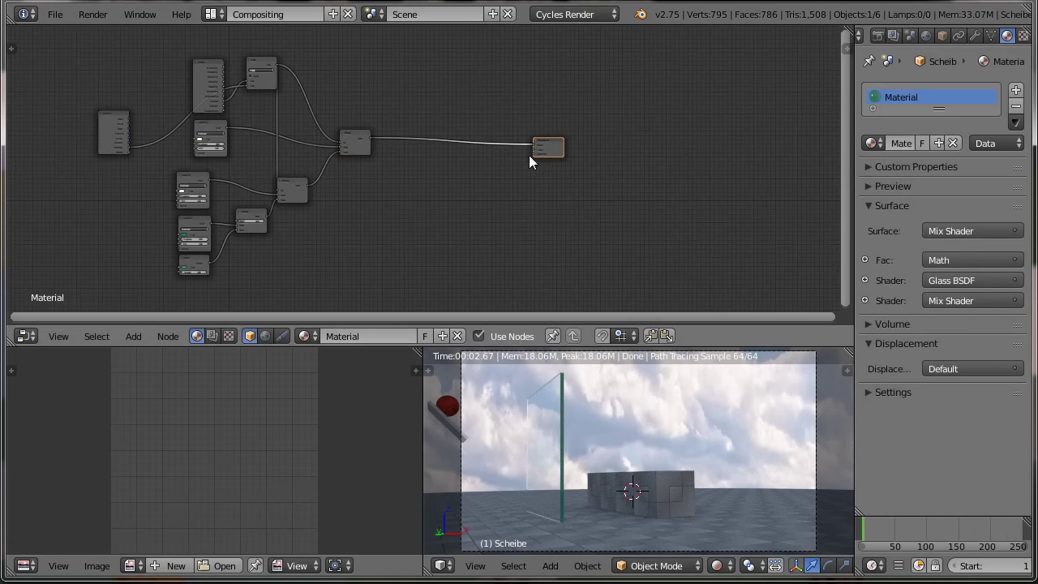
click(134, 336)
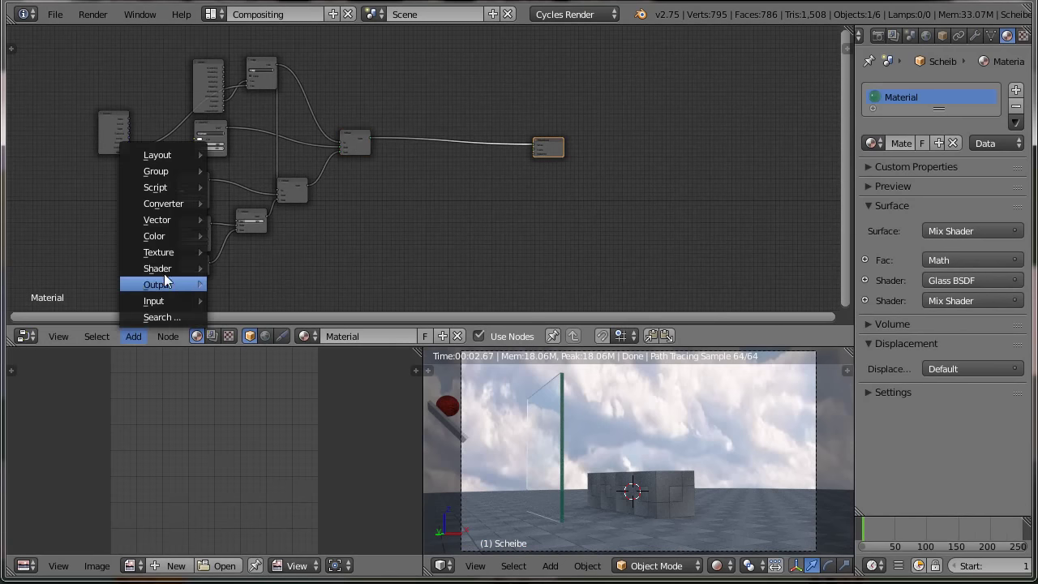
click(249, 270)
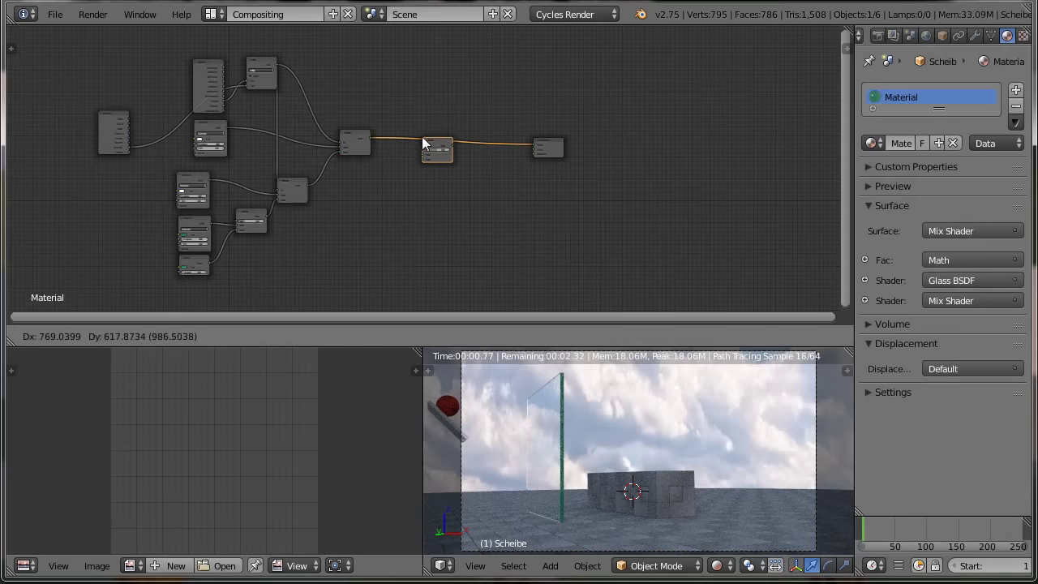
click(423, 141)
Add a Transparent BSDF and feed it into the new Mix Shader's second shader input.
click(132, 336)
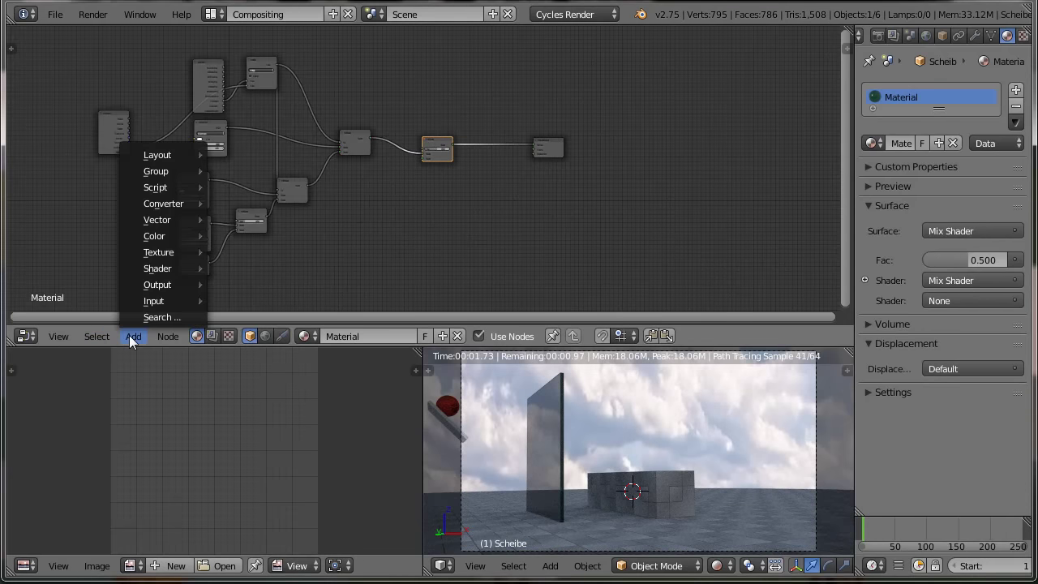
mouse_move(158, 269)
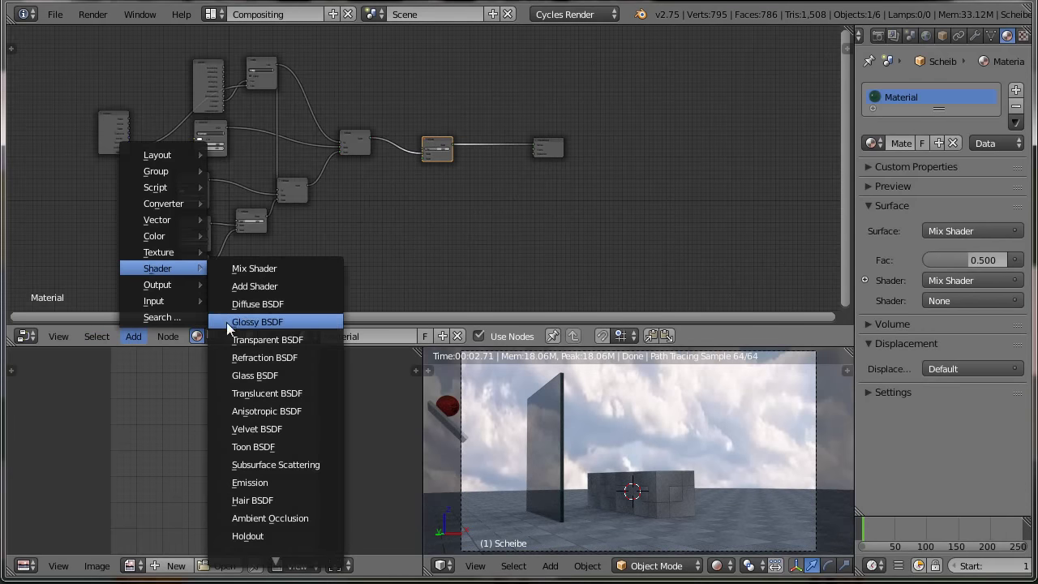
click(258, 339)
click(346, 179)
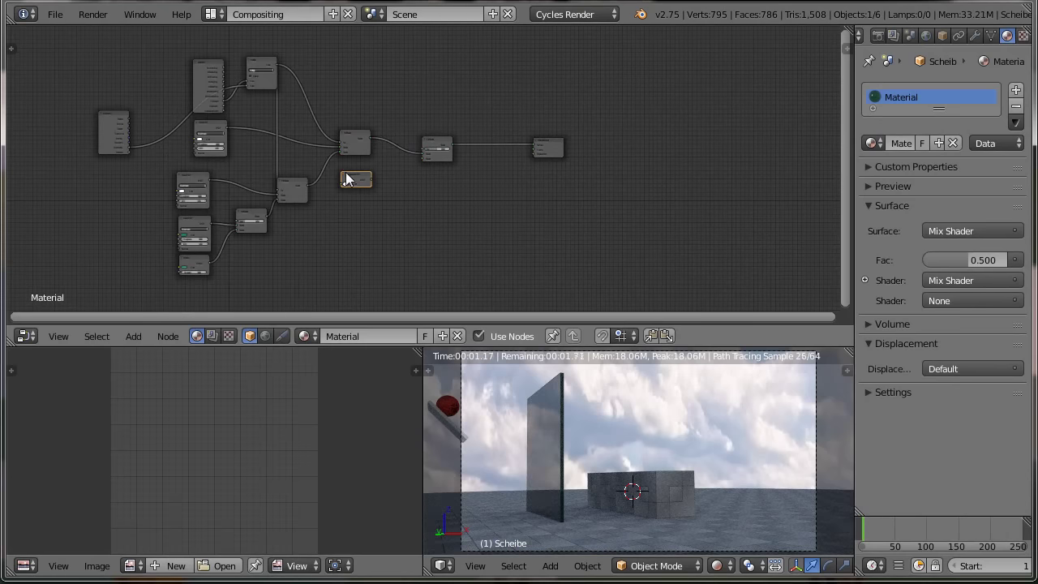
mouse_move(372, 177)
mouse_down()
mouse_move(389, 180)
mouse_move(366, 180)
mouse_move(424, 159)
mouse_up()
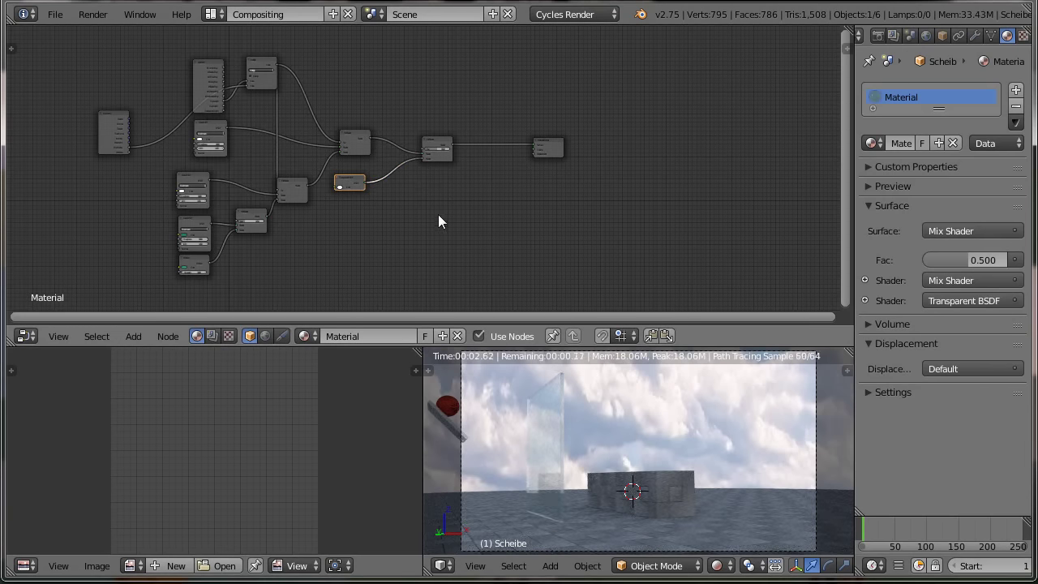
middle_drag(438, 219, 469, 252)
Drive the final Mix Shader's Fac from Light Path's Is Diffuse Ray, then bring up the screen layout list.
scroll(496, 257, up, 1)
scroll(496, 257, up, 2)
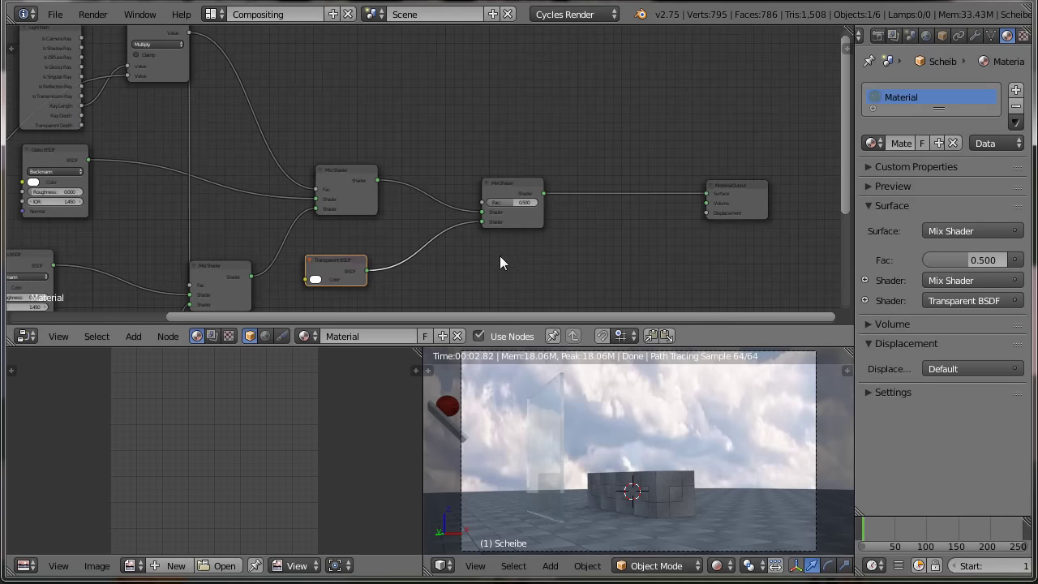
middle_drag(203, 128, 207, 182)
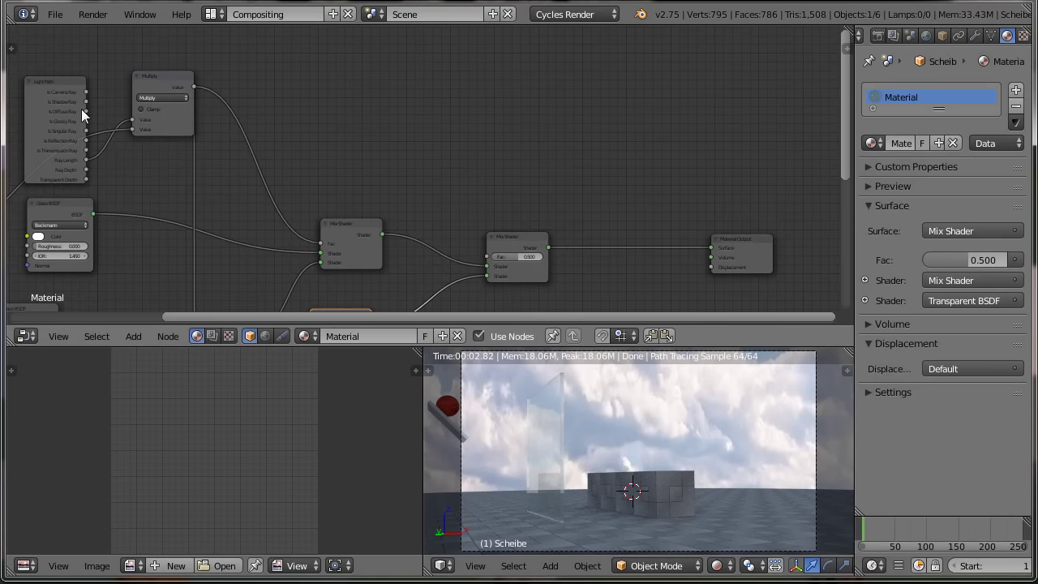
drag(85, 111, 483, 258)
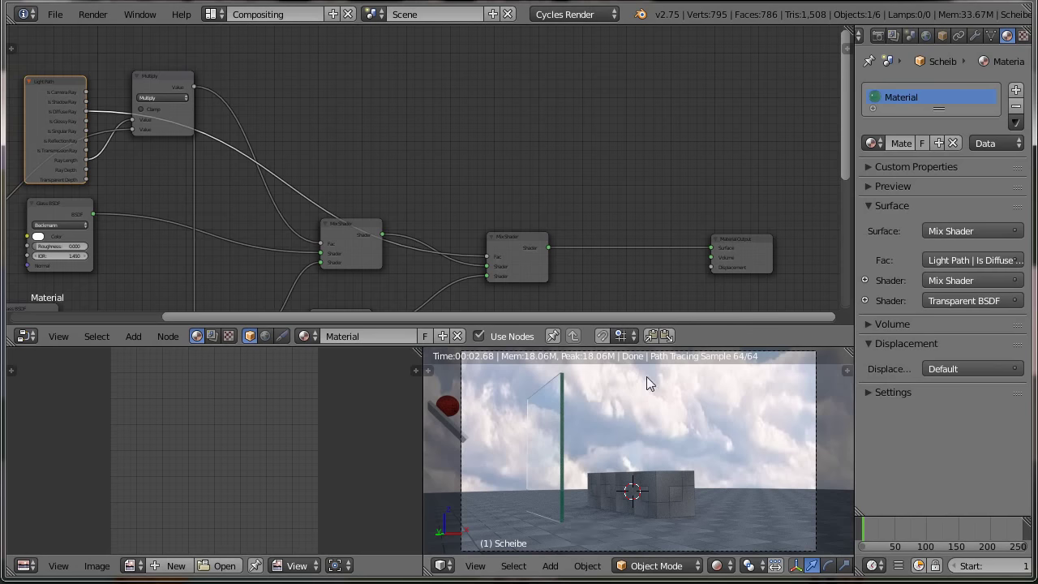
middle_drag(474, 155, 475, 31)
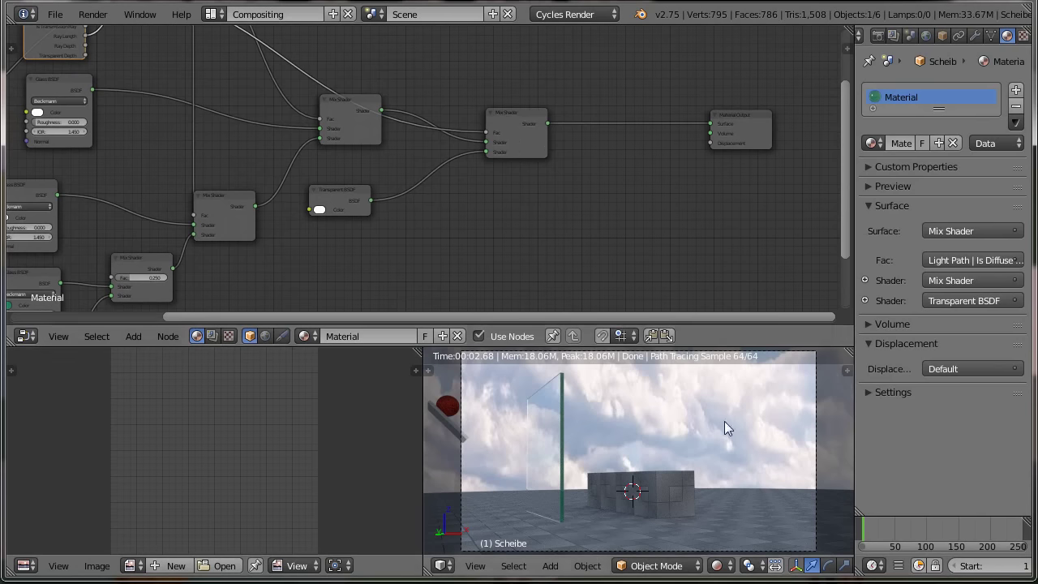
click(213, 14)
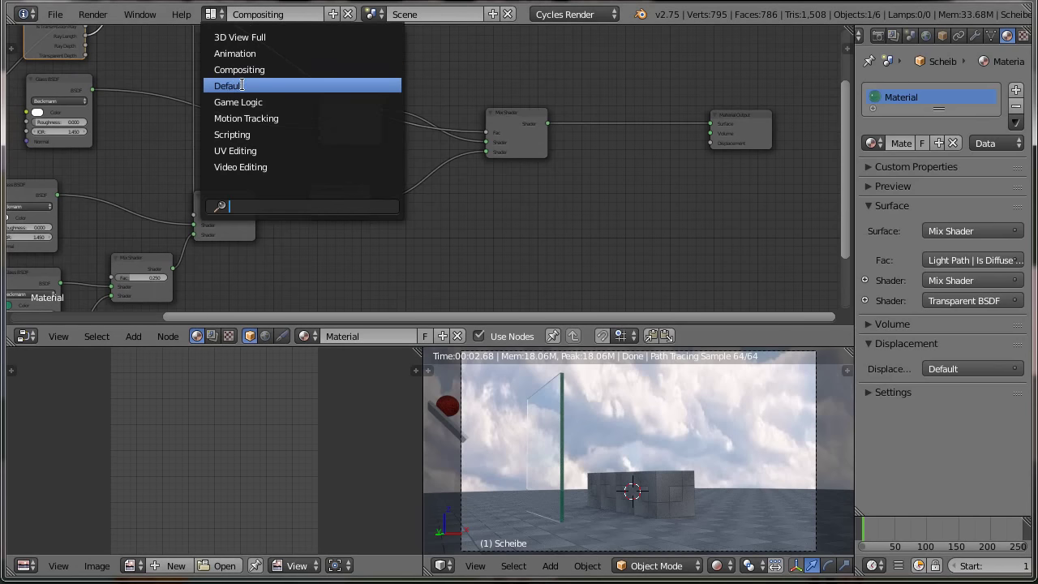
Switch to the Default layout with solid shading and a front view.
click(241, 85)
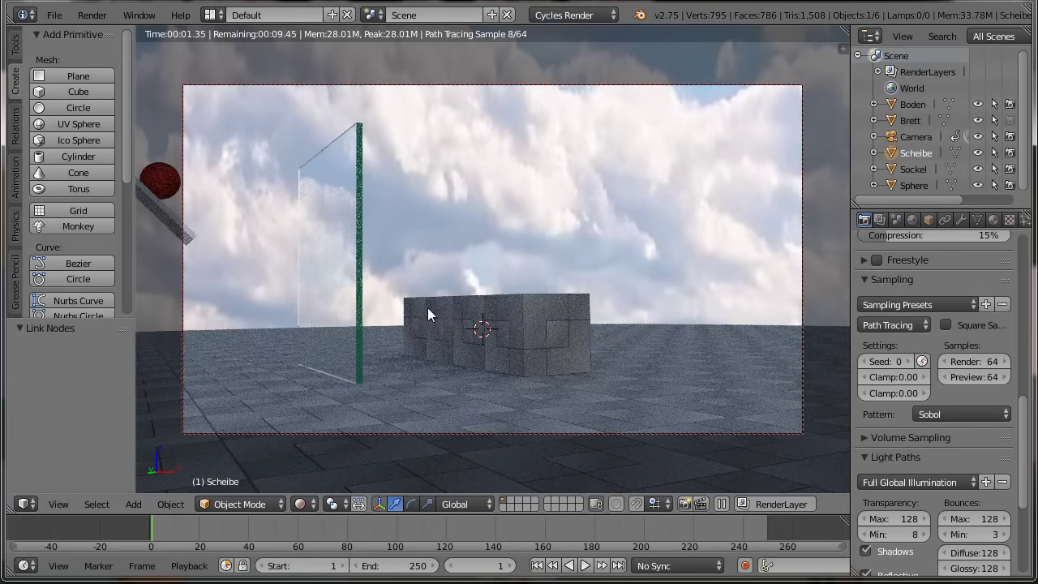
key(z)
key(z)
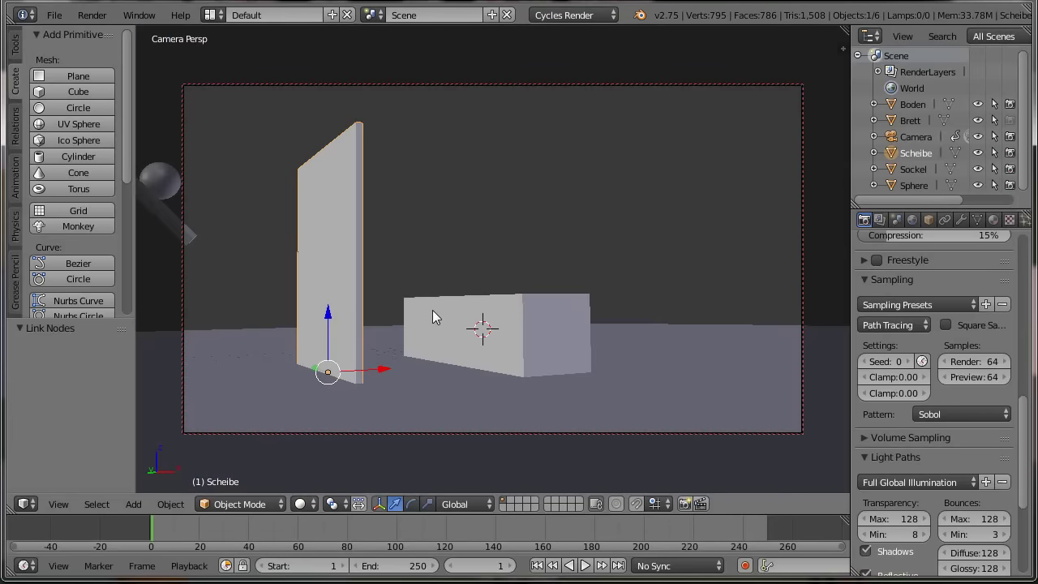
key(KP_1)
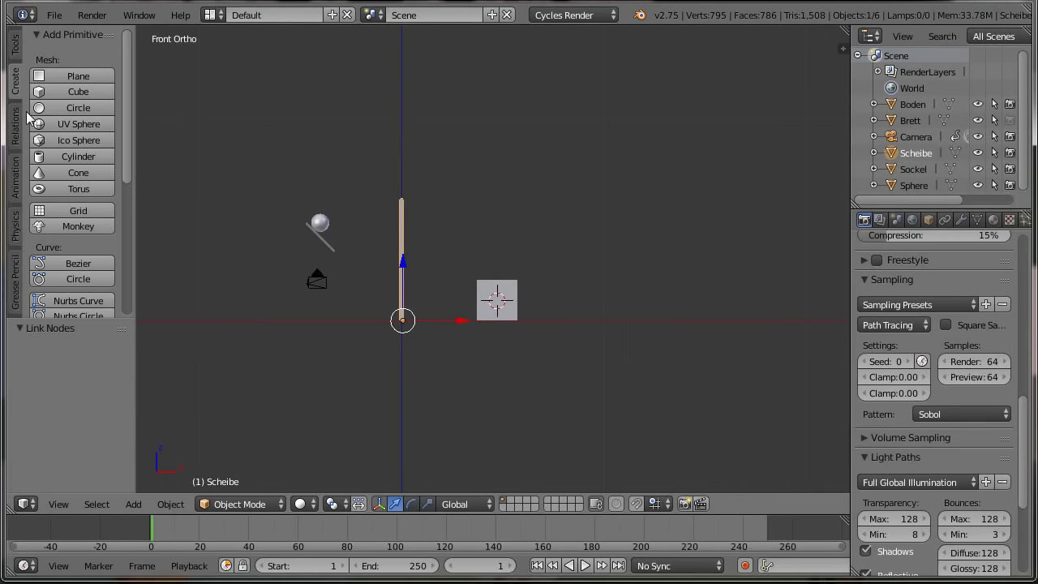
scroll(65, 162, down, 1)
scroll(77, 227, down, 3)
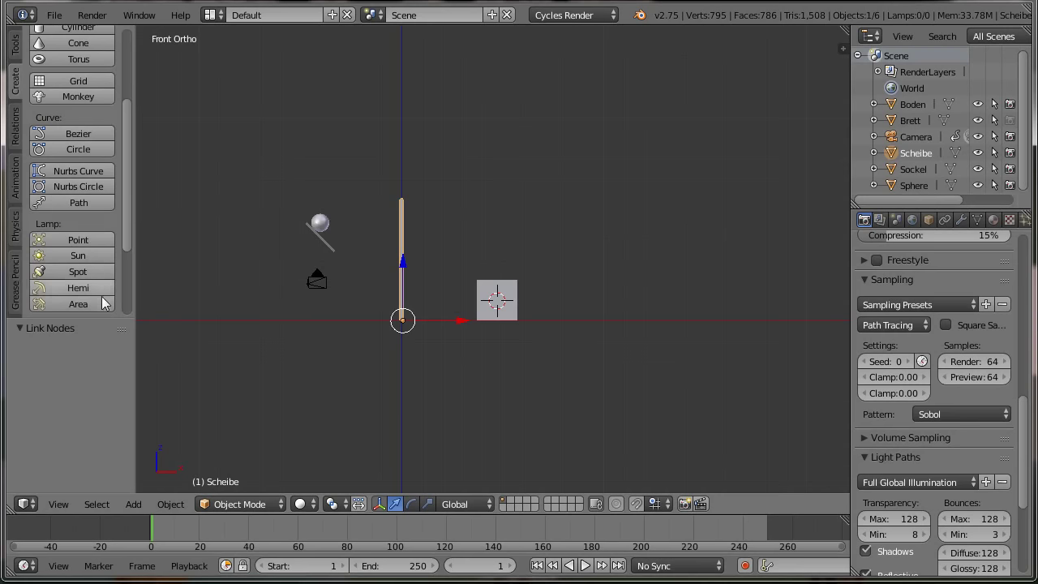
Add a Sun lamp, move it up and left, and tilt it about -40°.
click(82, 258)
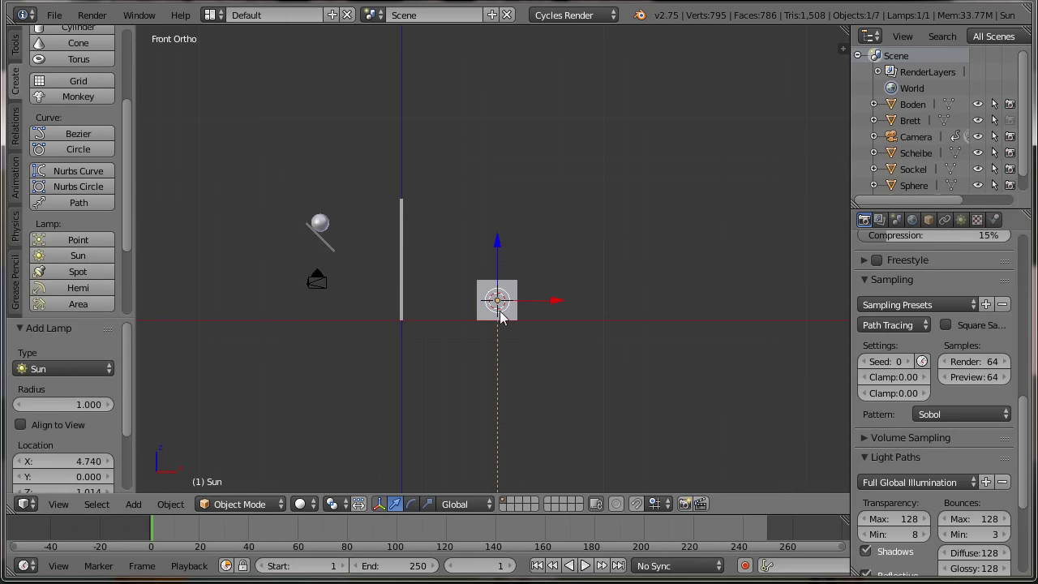
key(g)
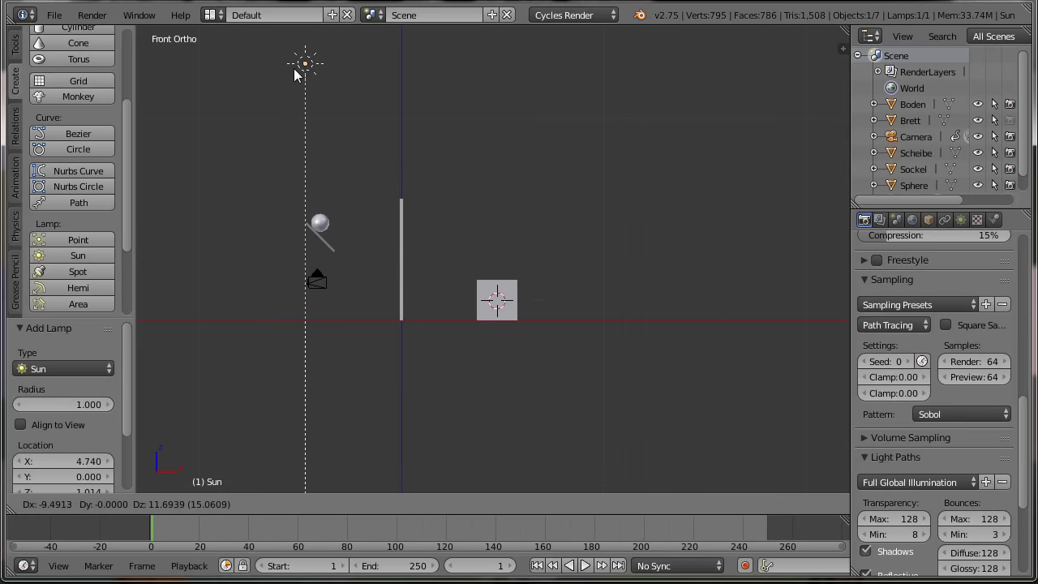
click(255, 68)
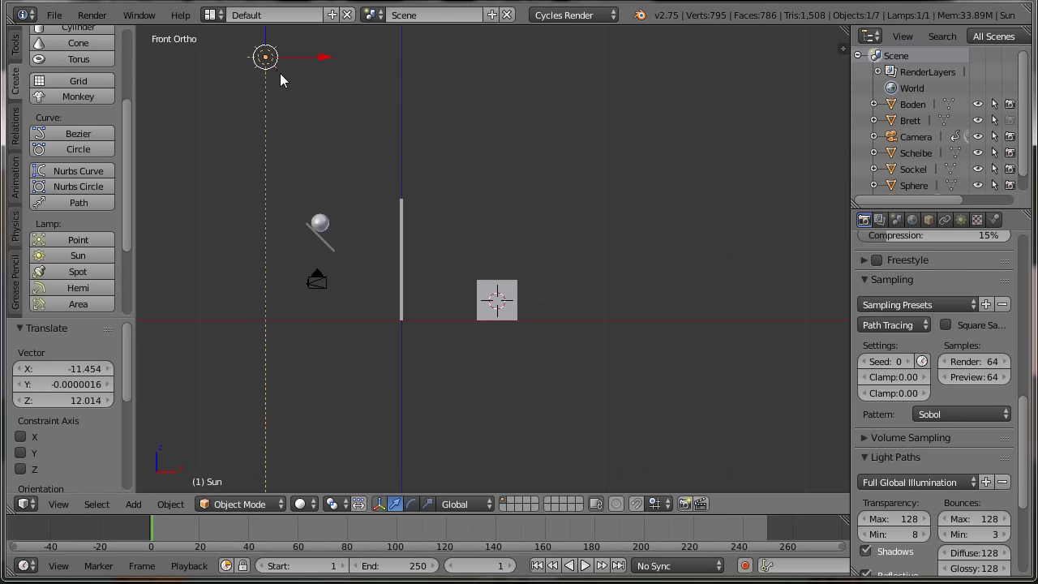
key(r)
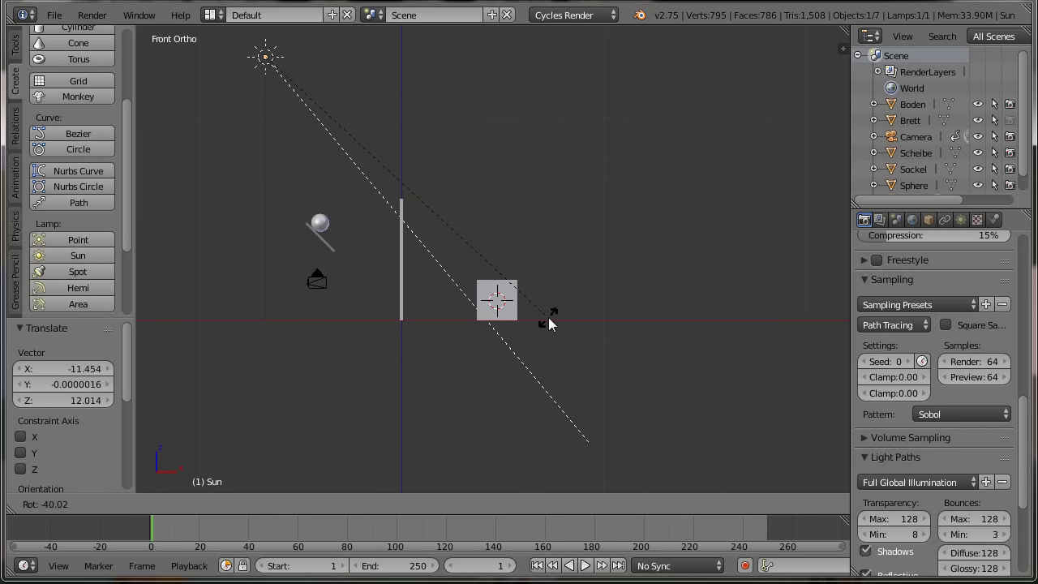
click(549, 317)
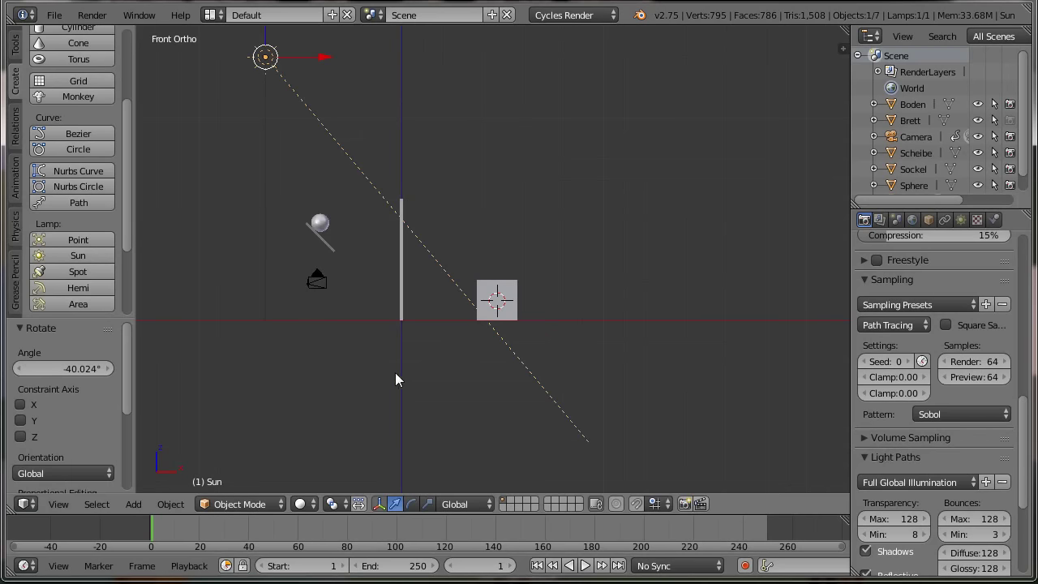
mouse_move(390, 378)
middle_down()
mouse_move(479, 406)
mouse_move(521, 406)
mouse_move(386, 398)
mouse_move(412, 397)
middle_up()
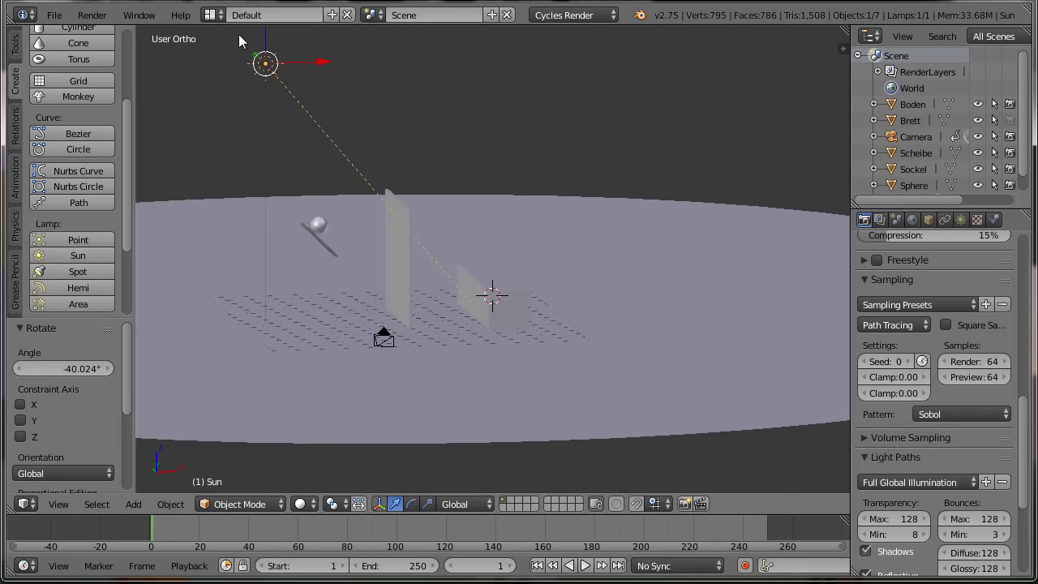
click(213, 15)
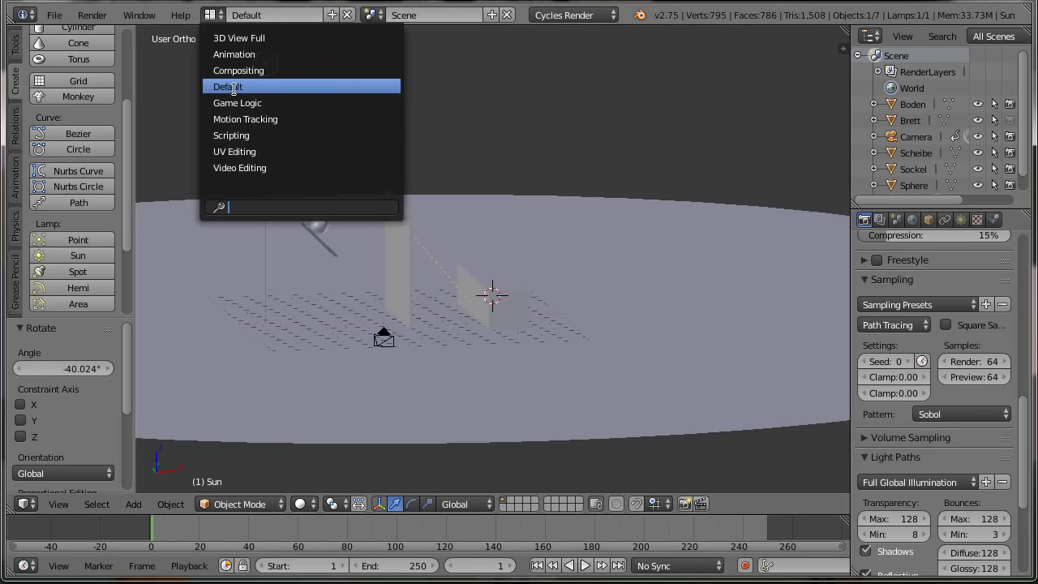
Back in Compositing, give the Sun a slightly warm off-white colour.
click(237, 71)
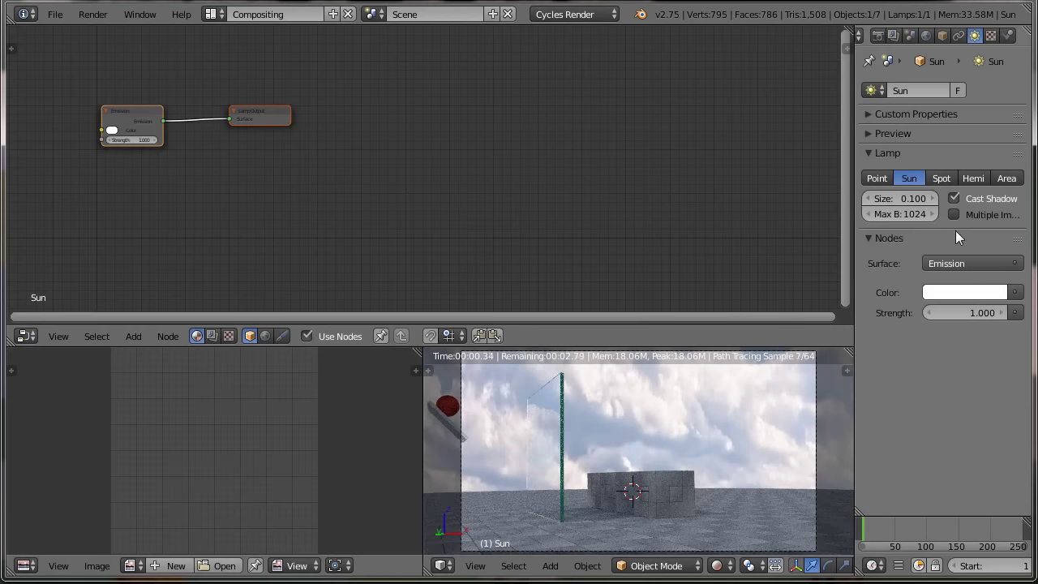
click(960, 295)
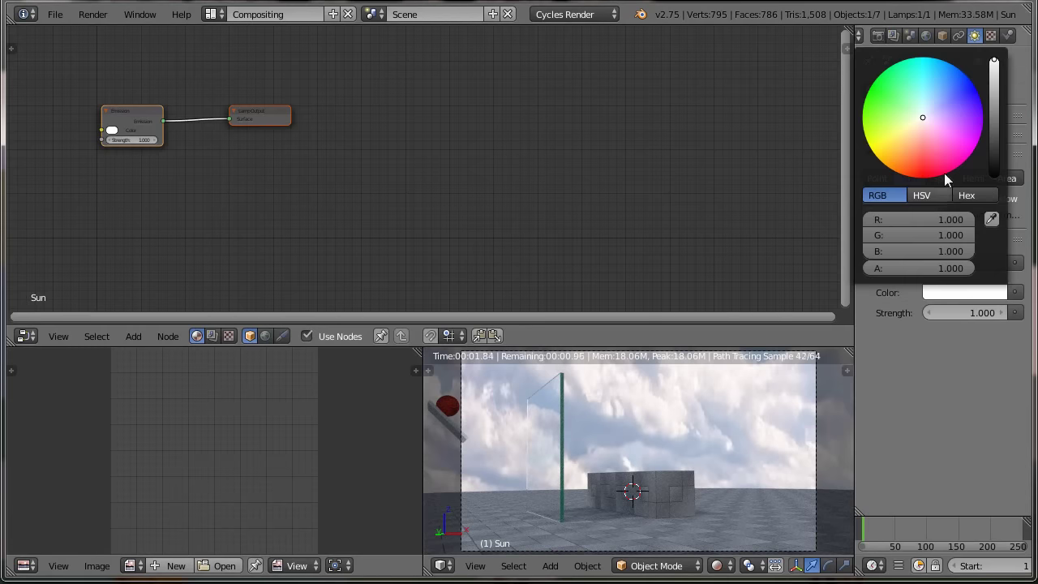
click(919, 122)
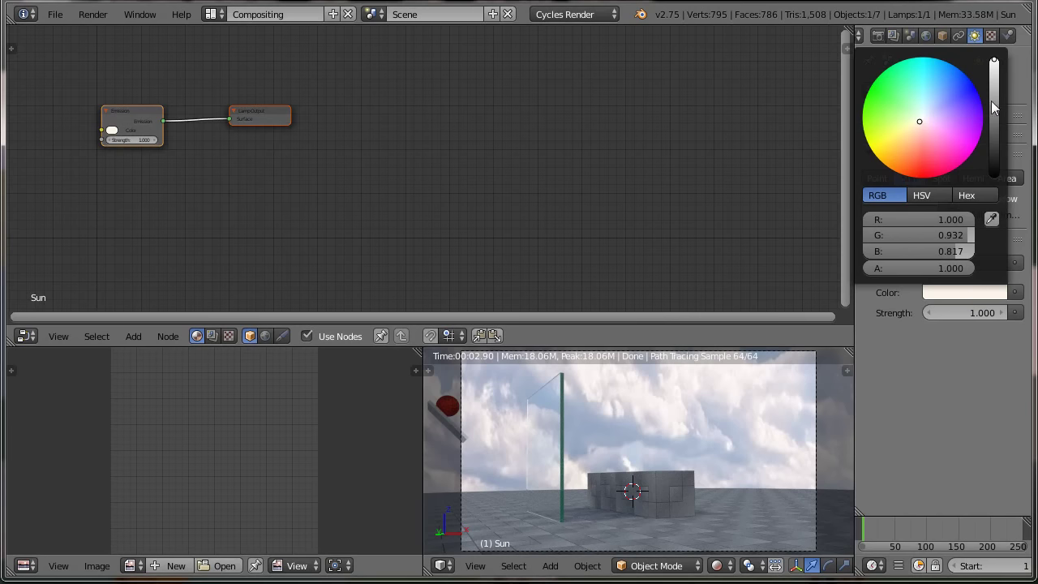
drag(996, 66, 996, 72)
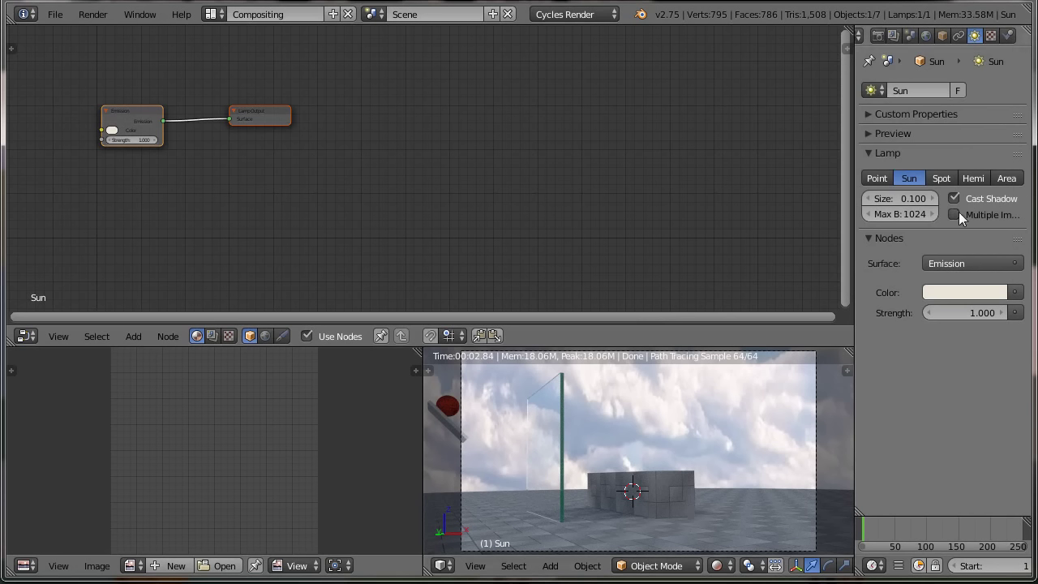
Set the Sun lamp size to 0.020.
click(913, 198)
key(BackSpace)
key(Return)
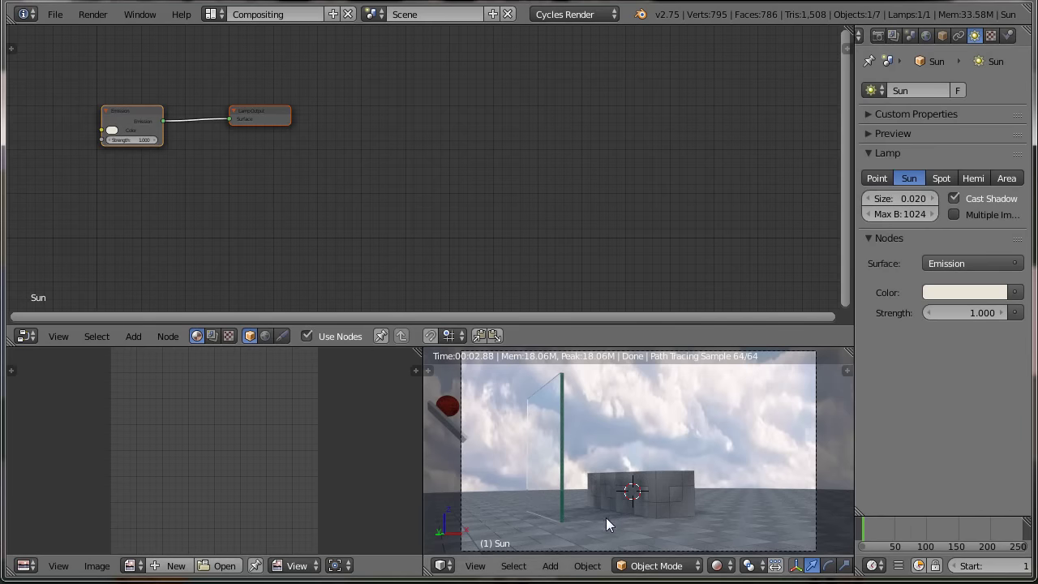
Insert a duplicate of the last Mix Shader before Scheibe's Material Output.
right_click(555, 401)
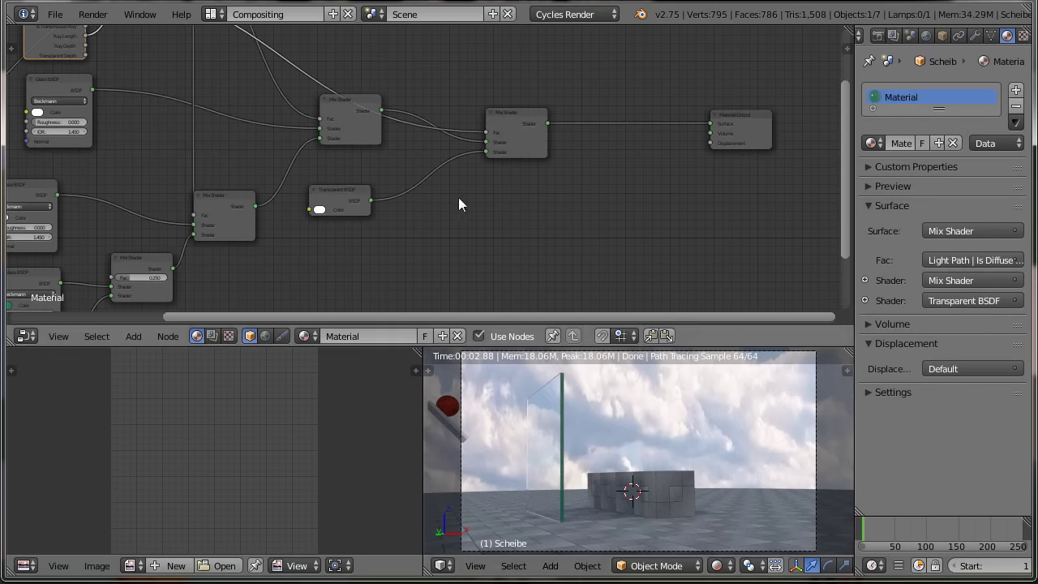
click(507, 128)
key(shift+d)
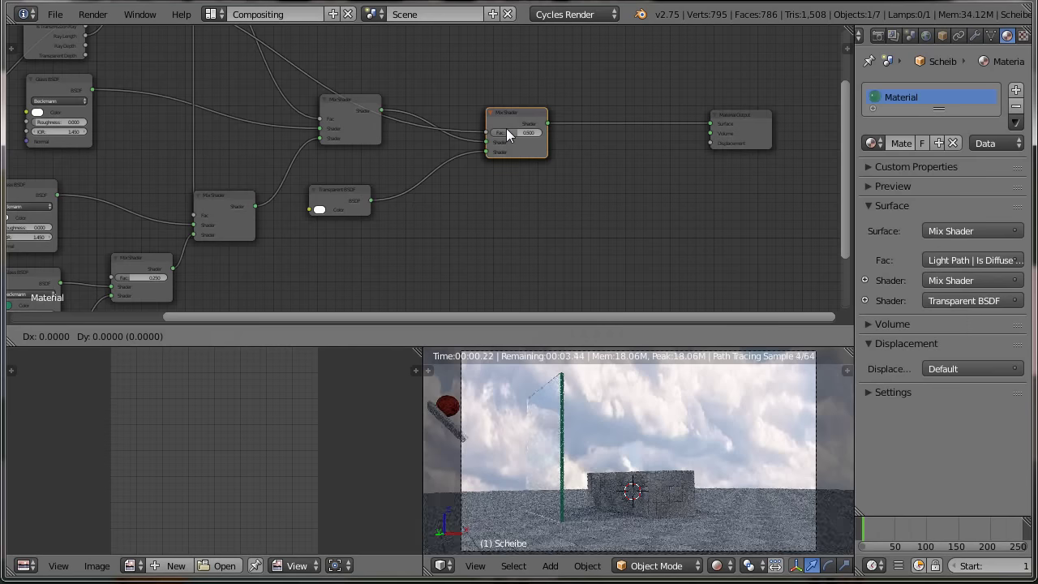
click(632, 130)
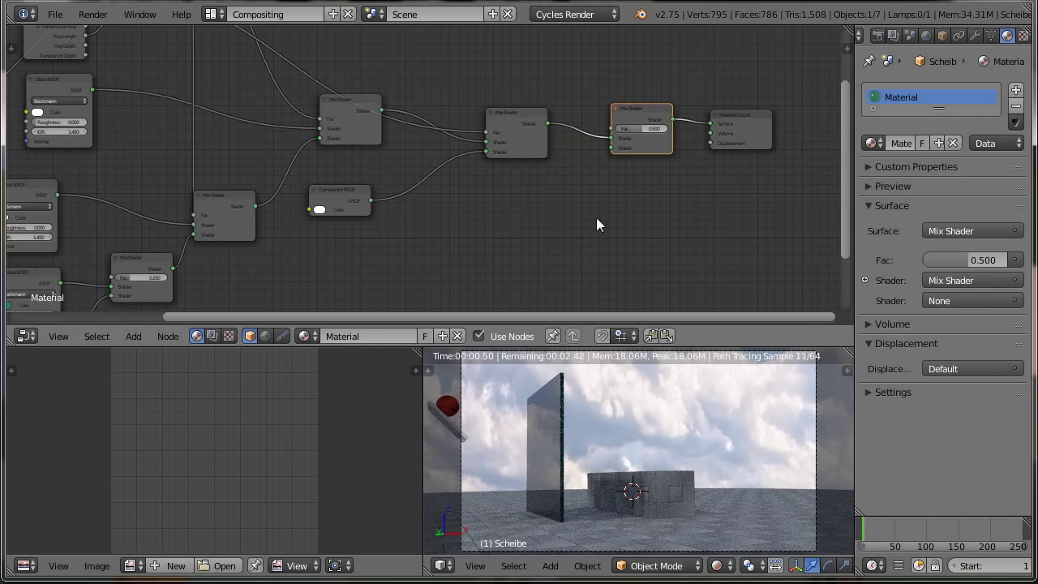
Duplicate the Transparent BSDF and connect the copy into the new Mix Shader.
click(340, 203)
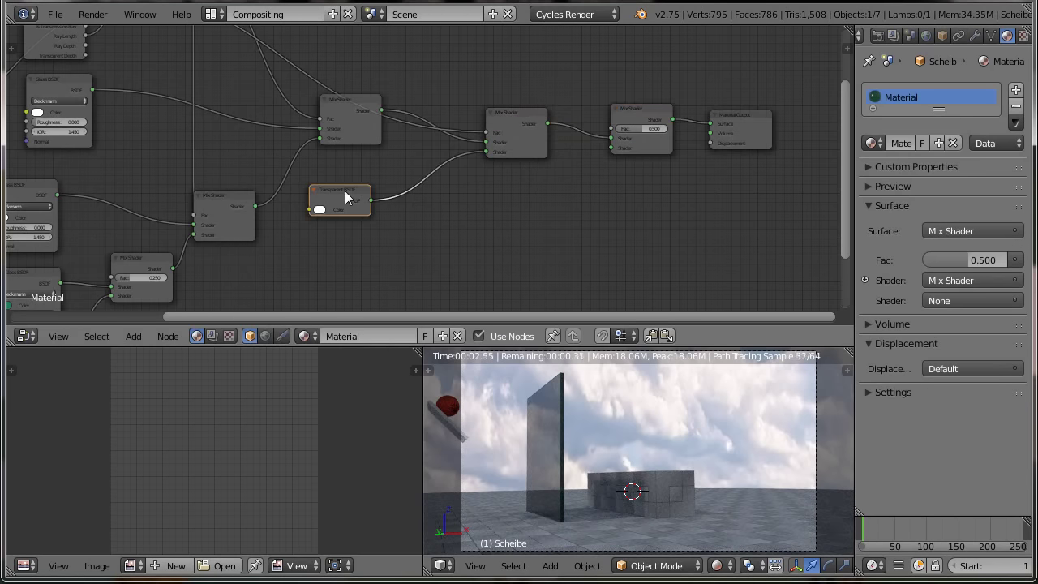
key(shift+d)
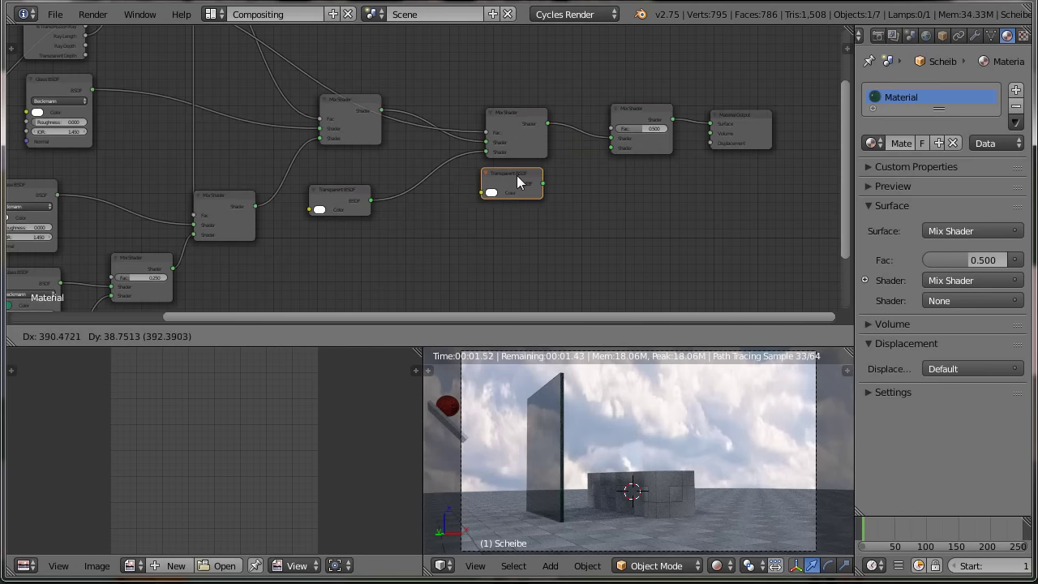
click(522, 188)
mouse_move(546, 189)
mouse_down()
mouse_move(610, 151)
mouse_move(577, 180)
mouse_move(613, 147)
mouse_up()
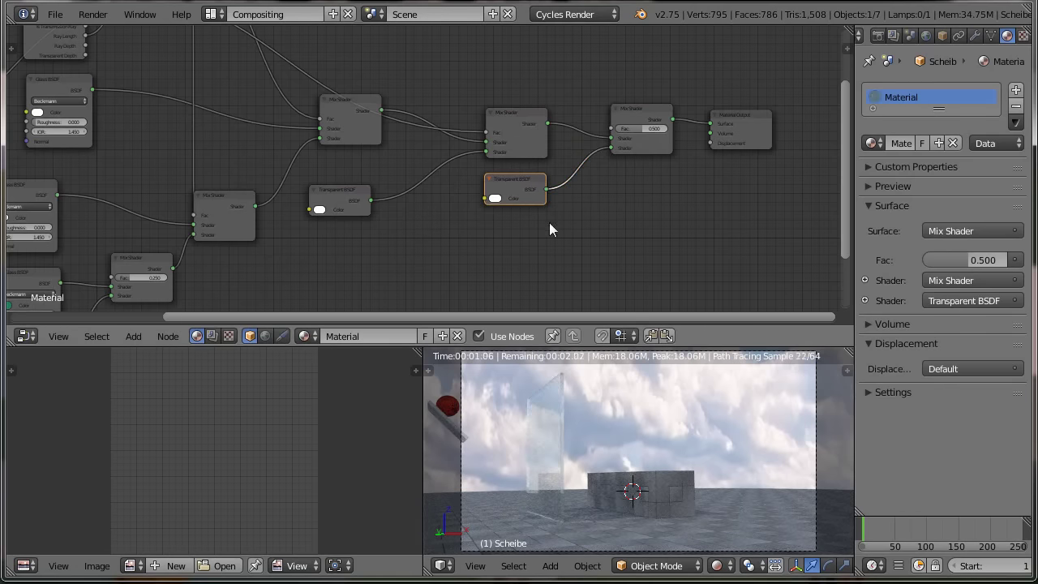
Drive the new Mix Shader's Fac from Light Path's Is Shadow Ray output.
middle_drag(549, 223, 514, 285)
scroll(511, 161, down, 2)
scroll(501, 135, down, 1)
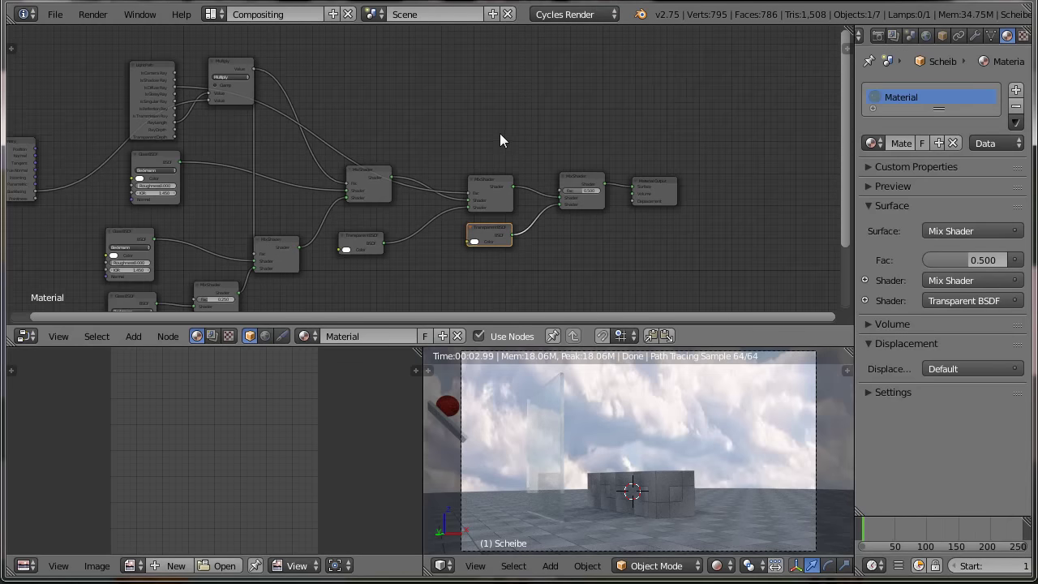
scroll(500, 133, down, 1)
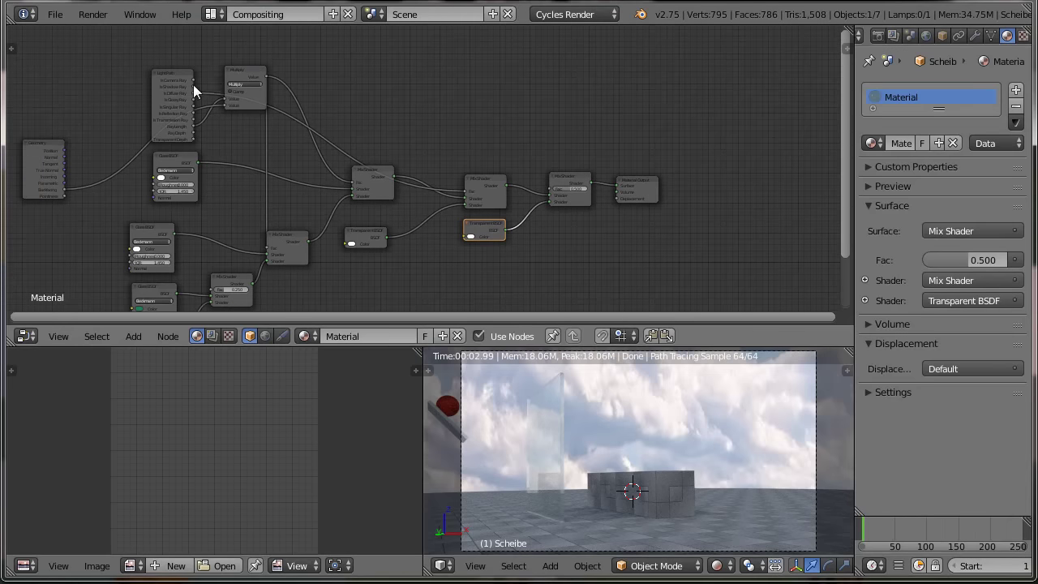
drag(193, 85, 550, 188)
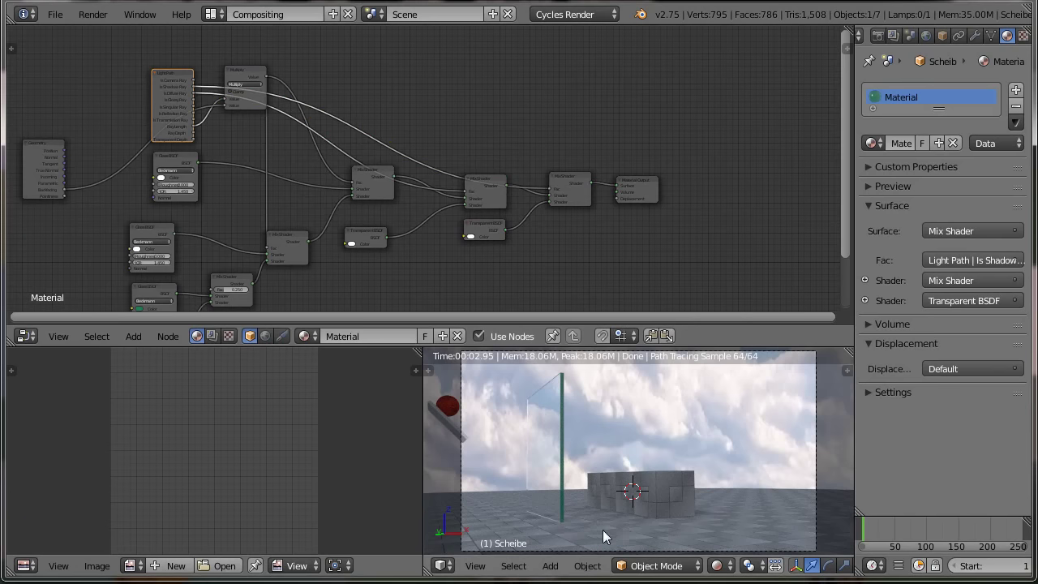
middle_drag(492, 280, 525, 216)
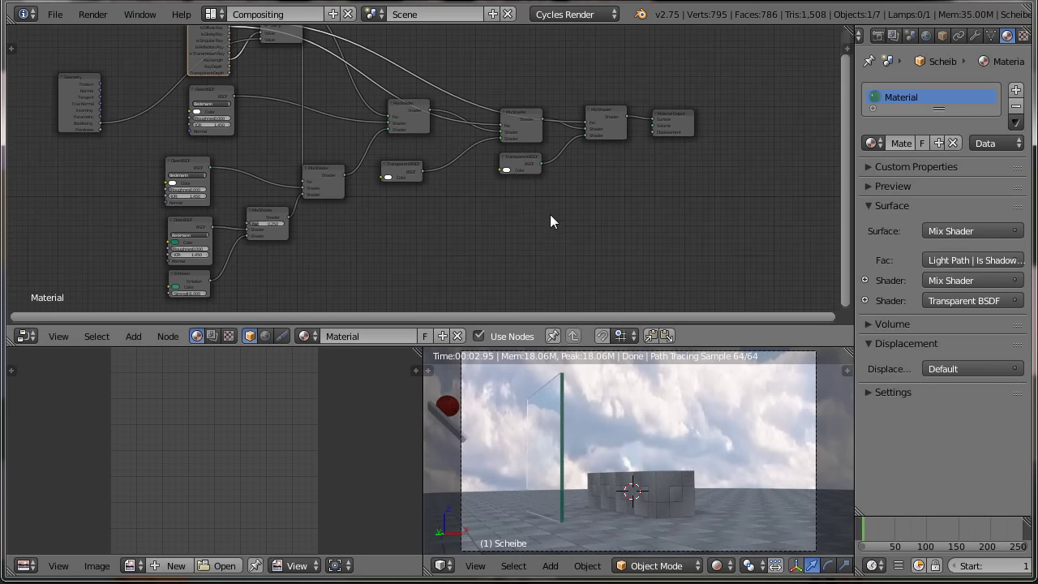
scroll(550, 214, up, 2)
scroll(550, 214, up, 2)
Set the second Transparent BSDF's colour to light grey, RGB 0.750 each.
middle_drag(702, 225, 505, 263)
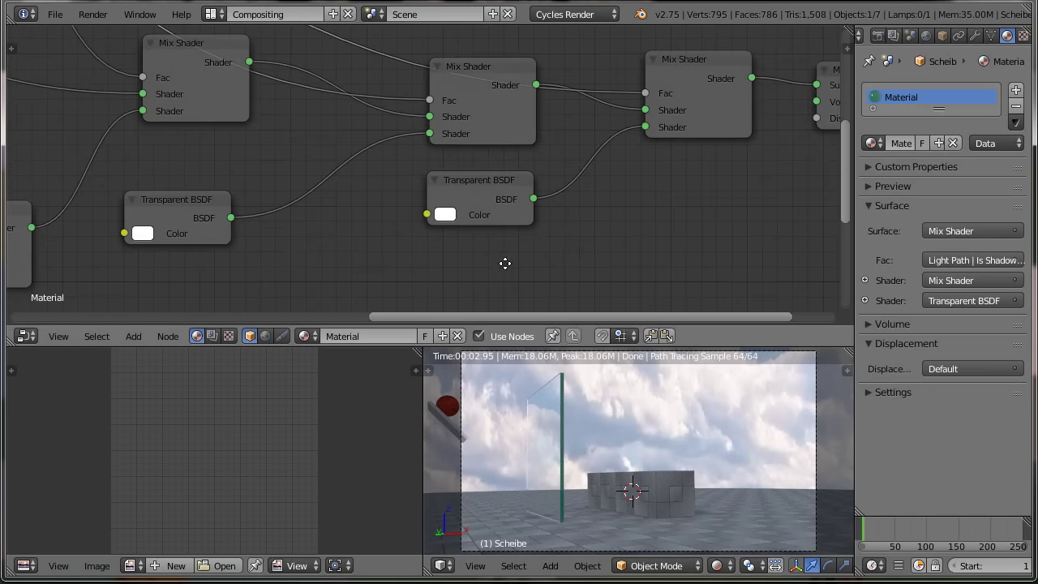
scroll(556, 257, up, 2)
click(459, 238)
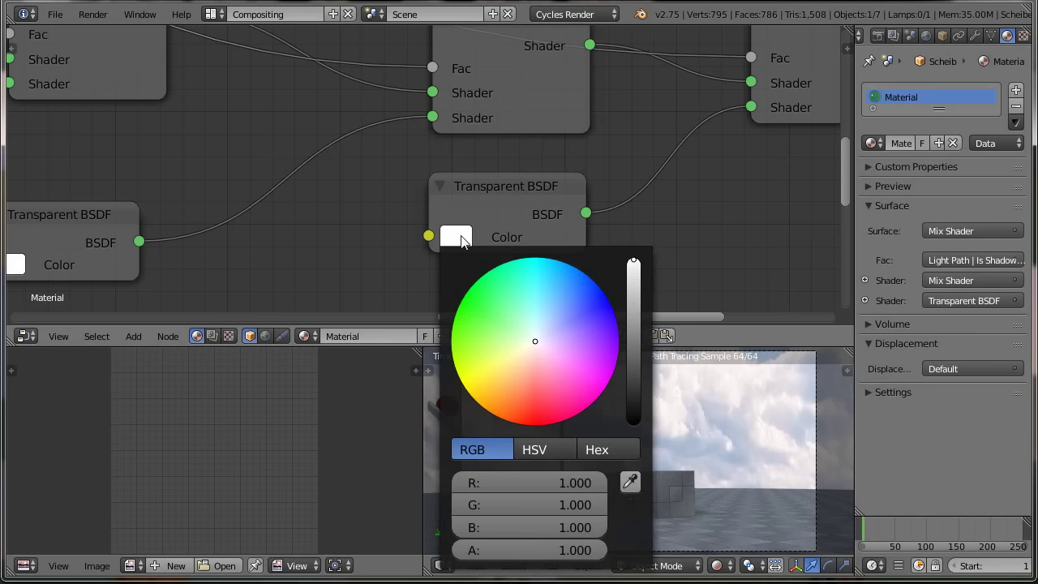
click(558, 481)
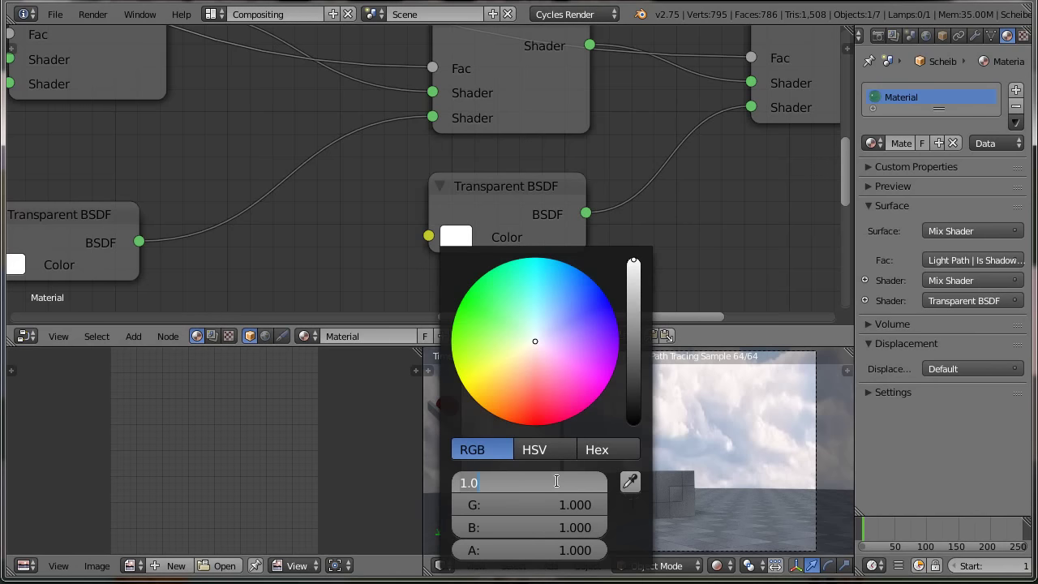
key(BackSpace)
text(5)
key(Tab)
text(.75)
key(Tab)
key(BackSpace)
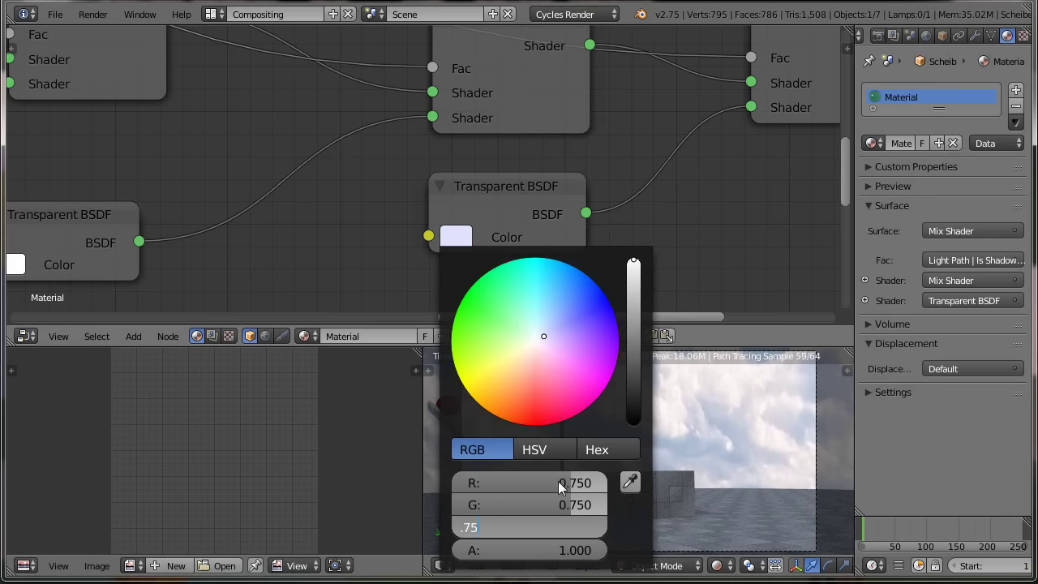
key(Return)
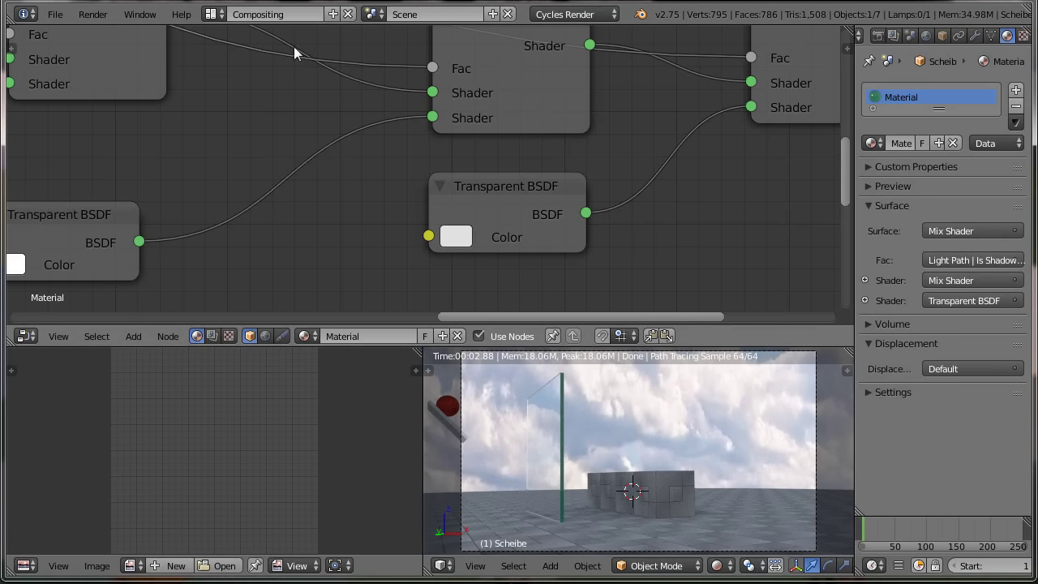
Switch the screen layout back to Default and orbit to a lower view of the scene.
click(215, 14)
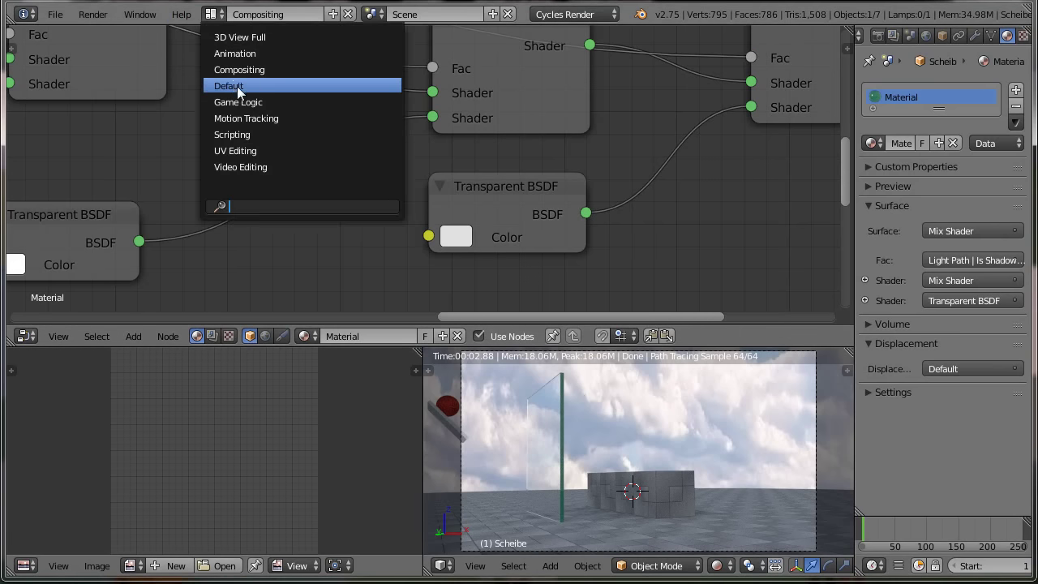
click(237, 86)
middle_drag(399, 398, 423, 394)
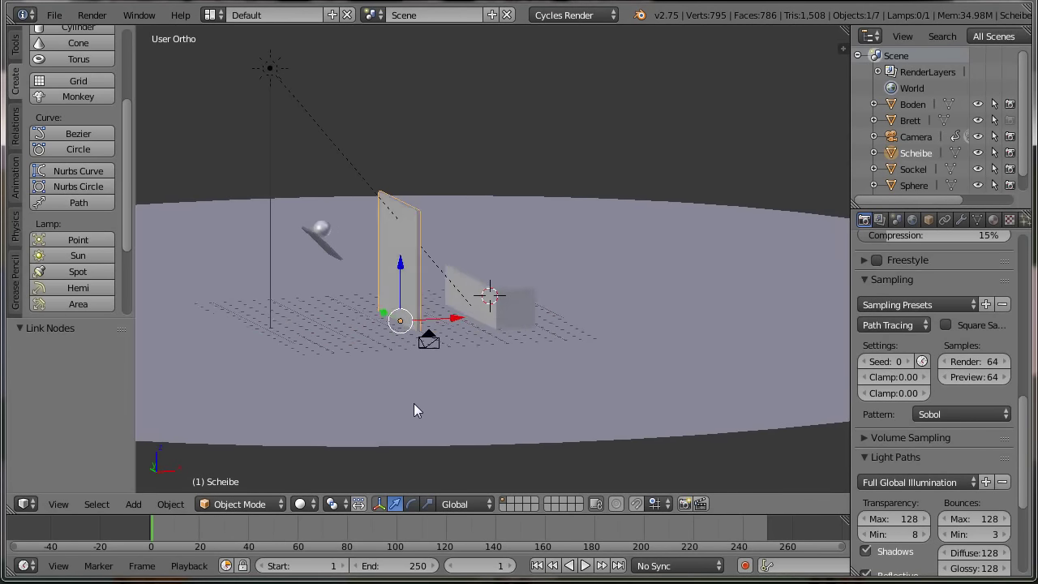
scroll(423, 256, up, 2)
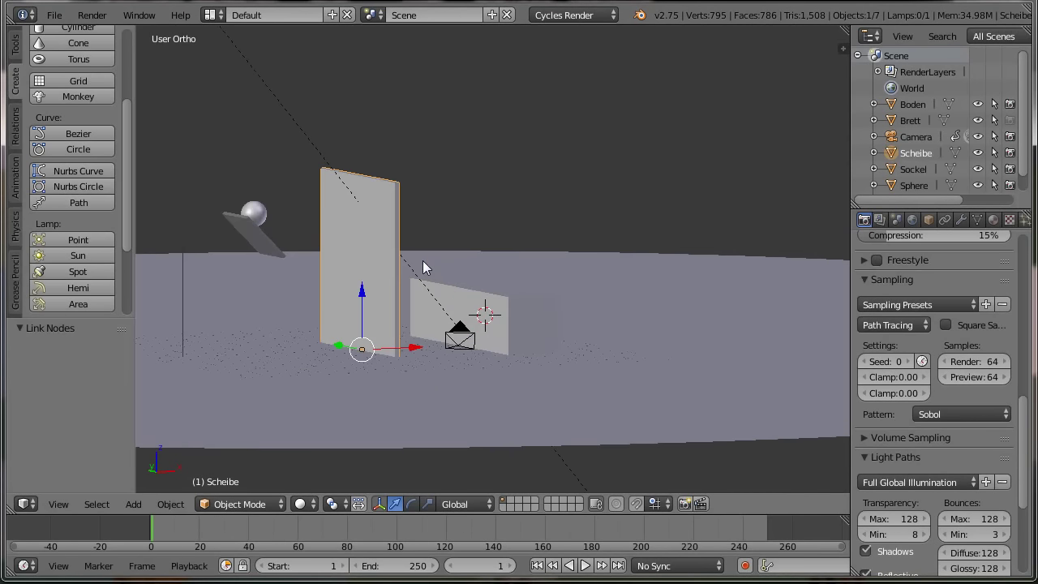
Put the Scheibe pane into Edit Mode with its whole mesh selected.
key(Tab)
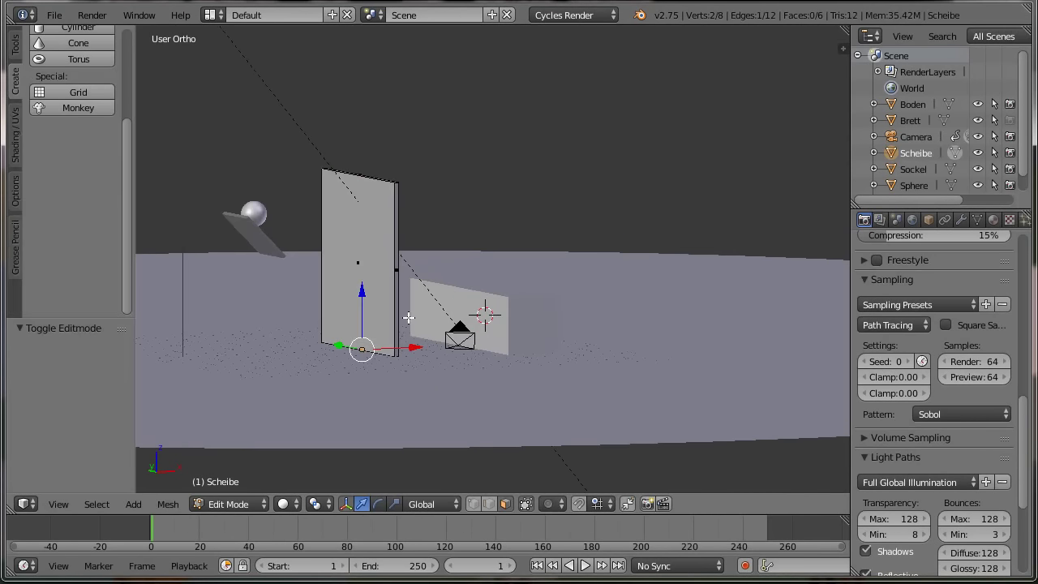
click(505, 507)
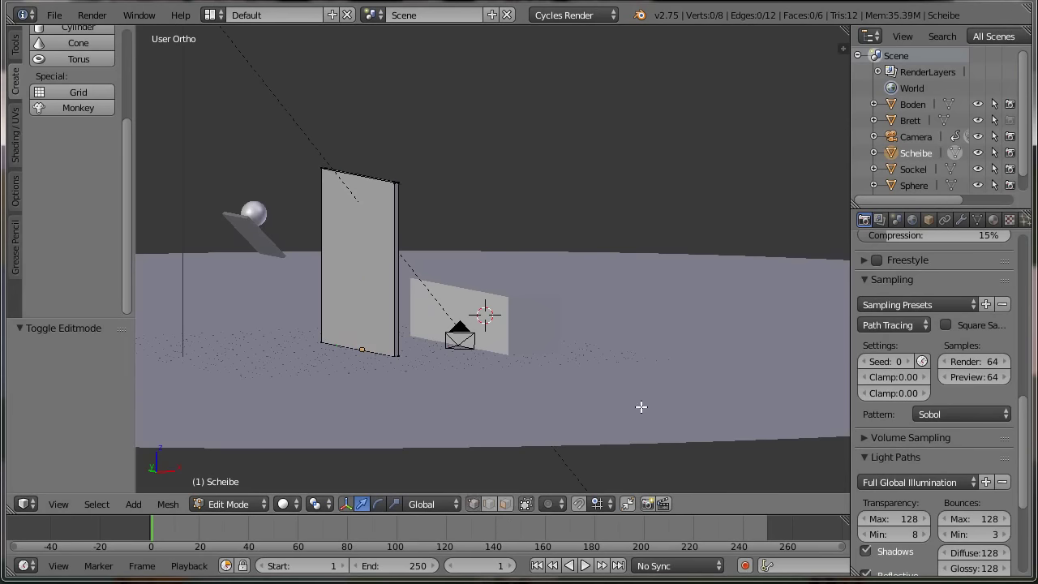
key(a)
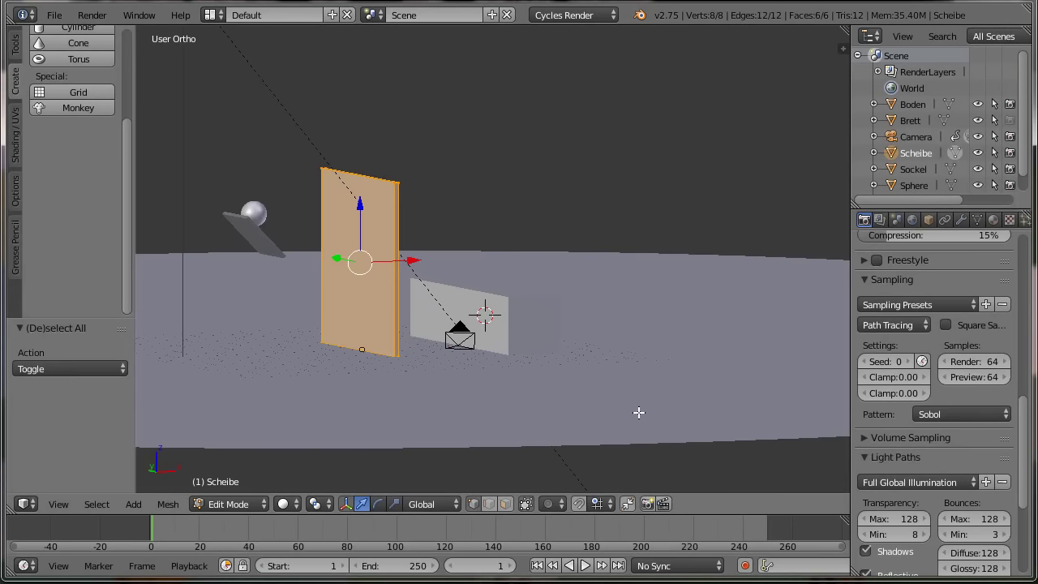
Open the N sidebar and scroll down to the Mesh Display settings.
key(n)
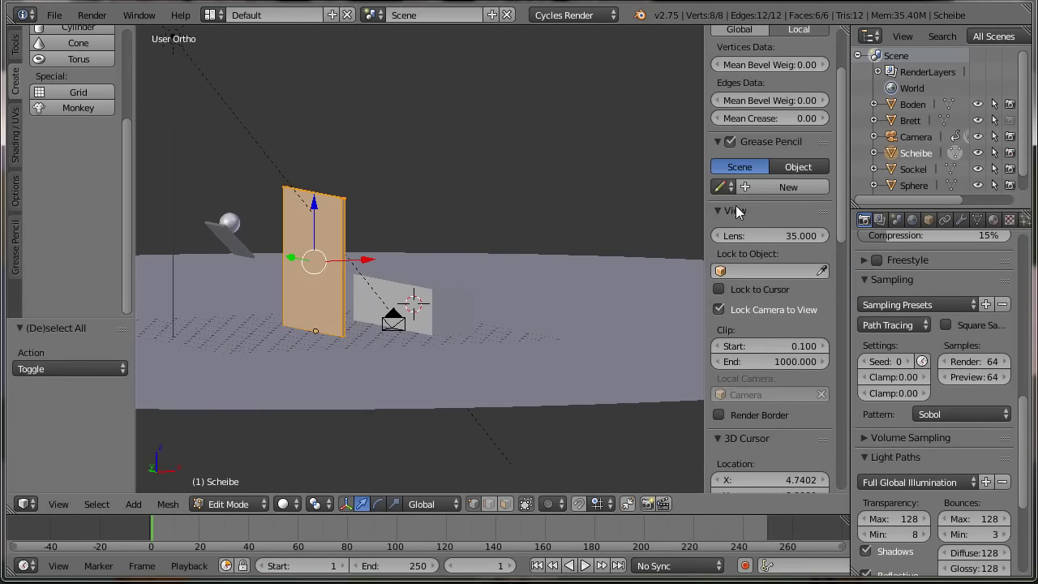
scroll(774, 340, down, 2)
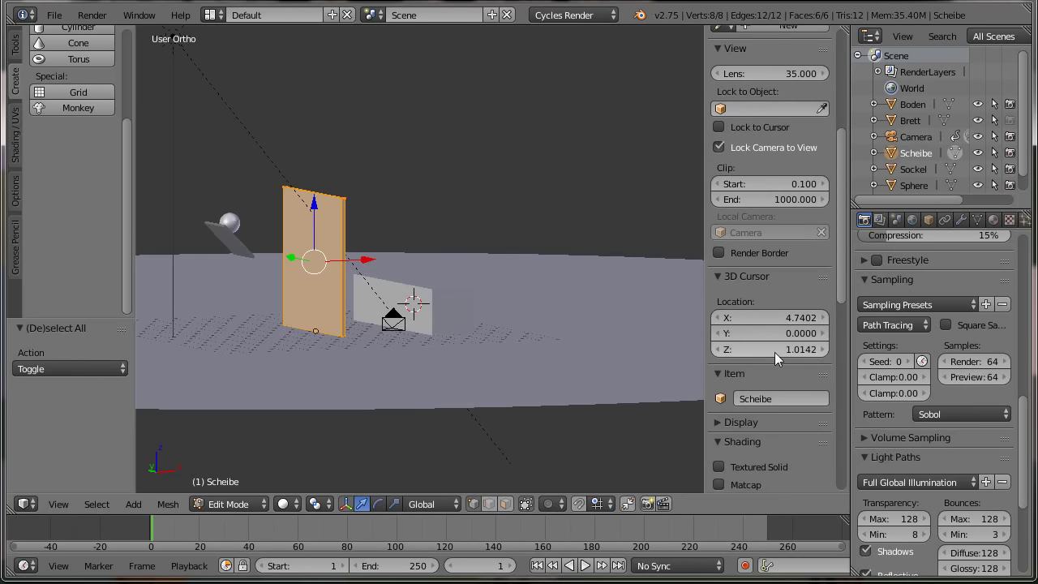
scroll(774, 356, down, 5)
scroll(773, 364, down, 2)
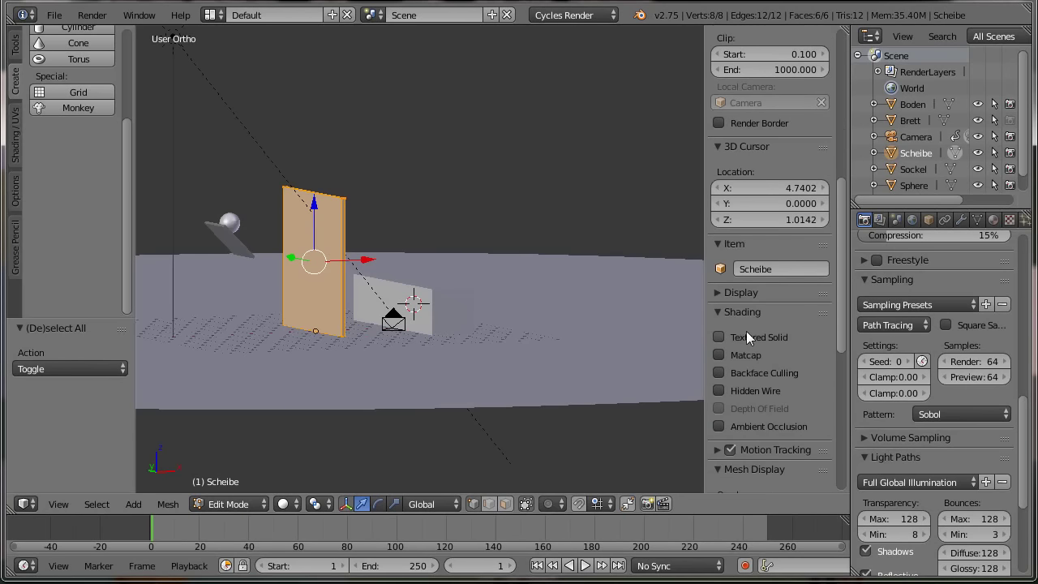
scroll(748, 330, down, 2)
scroll(763, 420, down, 1)
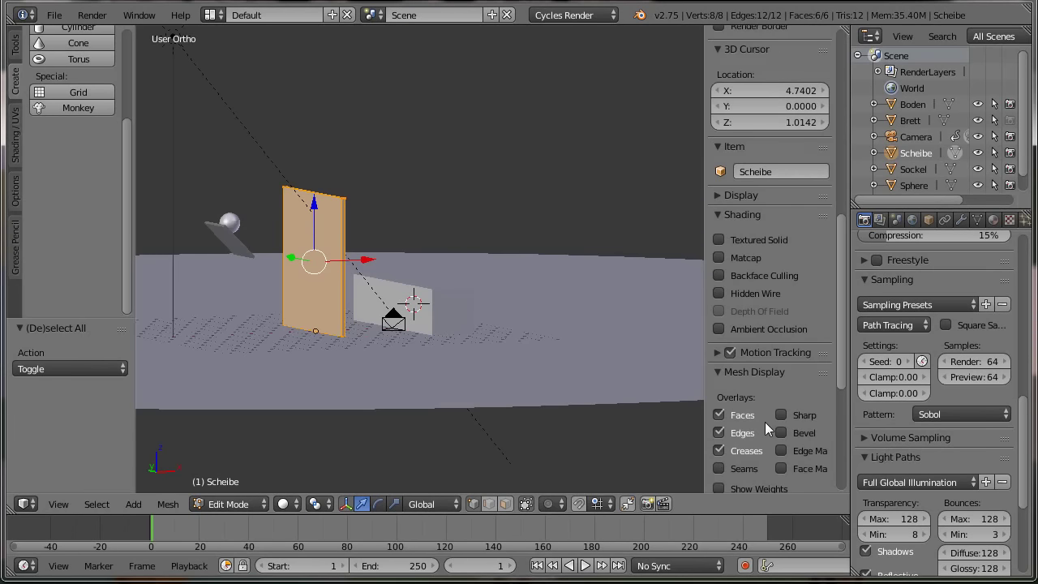
scroll(765, 422, down, 2)
scroll(765, 422, down, 1)
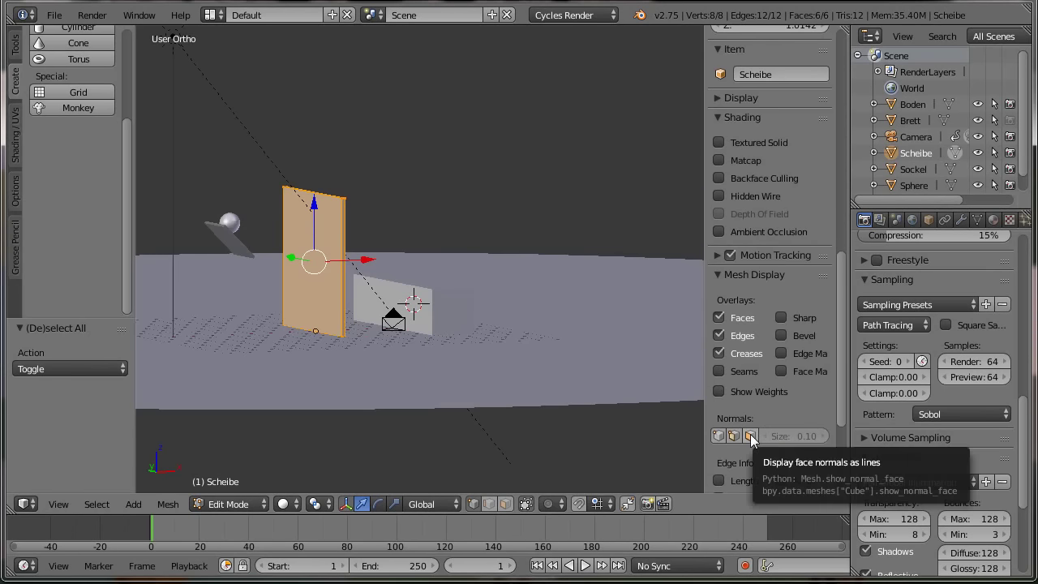
Display face normals at size 1.80, then zoom in and orbit to see the pane edge-on.
click(751, 436)
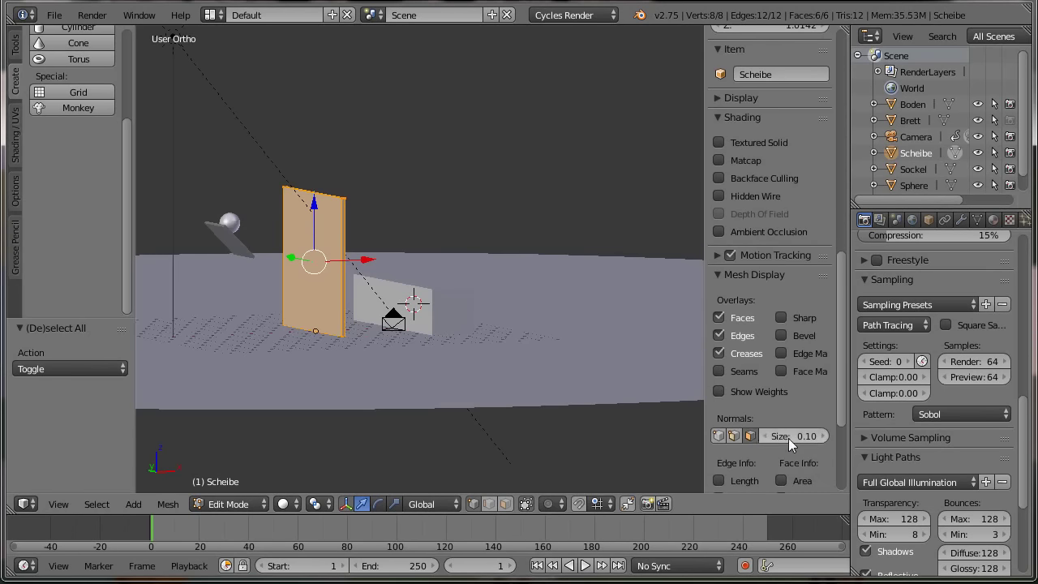
drag(789, 438, 788, 438)
scroll(338, 334, up, 1)
scroll(430, 340, up, 1)
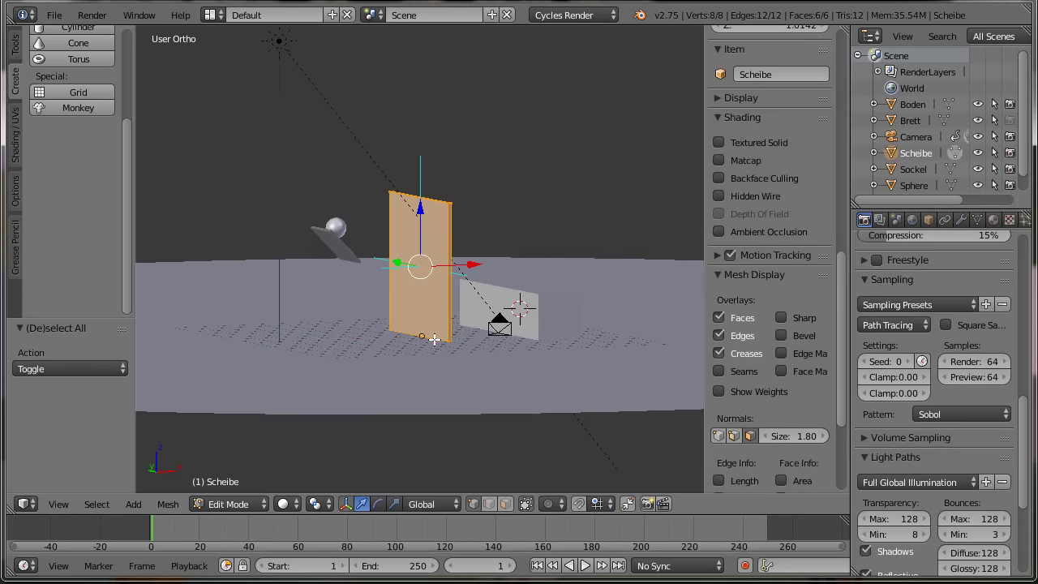
scroll(434, 340, up, 2)
mouse_move(463, 365)
middle_down()
mouse_move(439, 371)
mouse_move(445, 357)
mouse_move(402, 347)
mouse_move(463, 344)
middle_up()
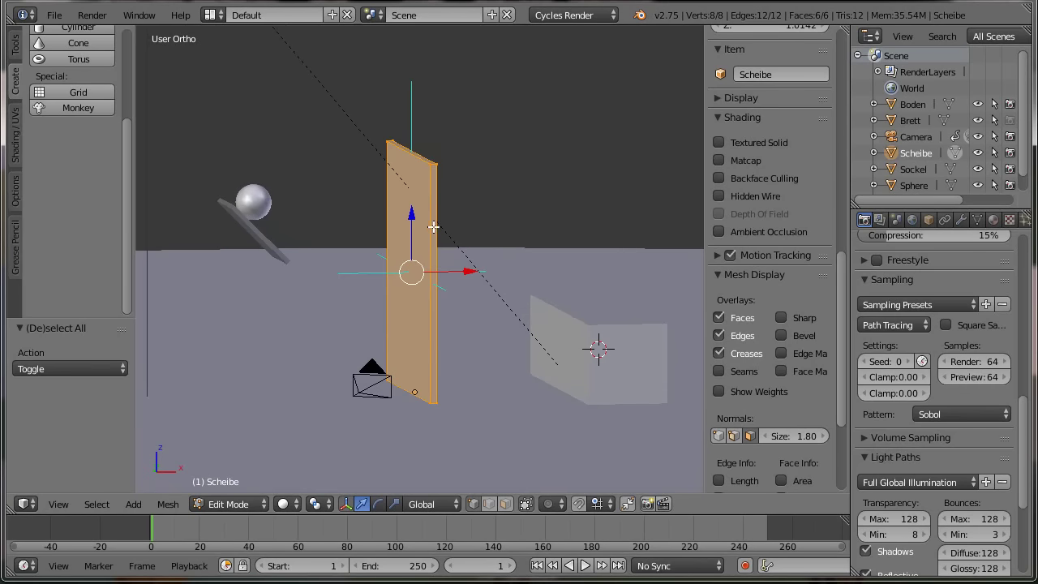
In Face select mode, select the right side, front and a thin edge face to inspect their normals.
click(506, 503)
right_click(436, 193)
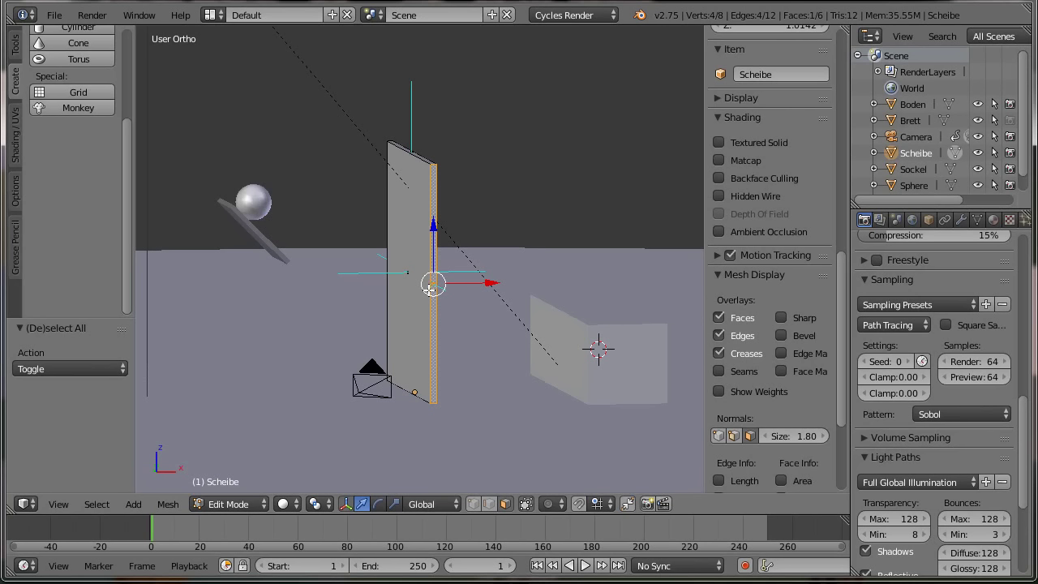
right_click(389, 209)
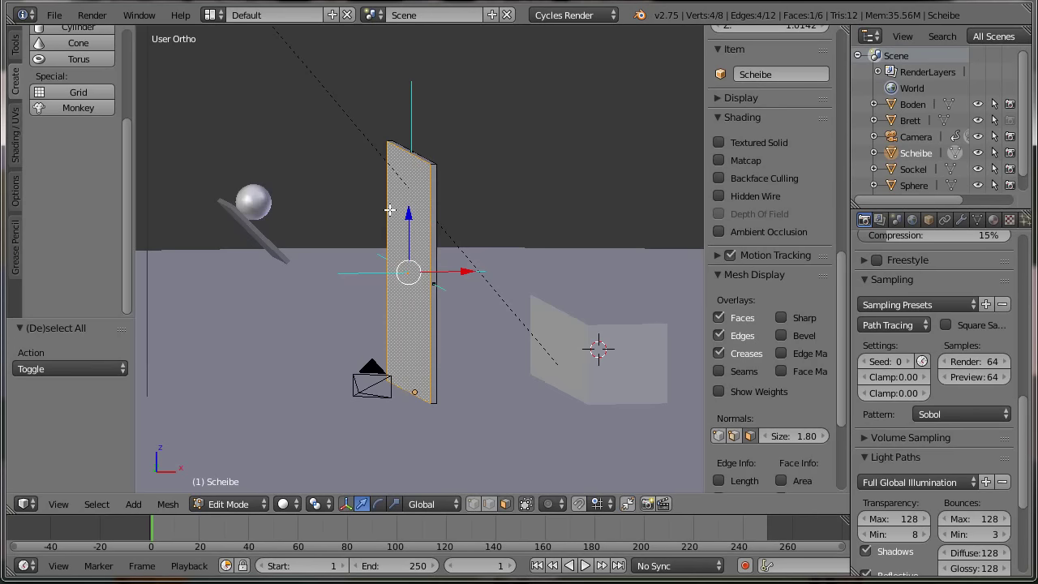
mouse_move(389, 209)
middle_down()
mouse_move(315, 264)
mouse_move(357, 282)
middle_up()
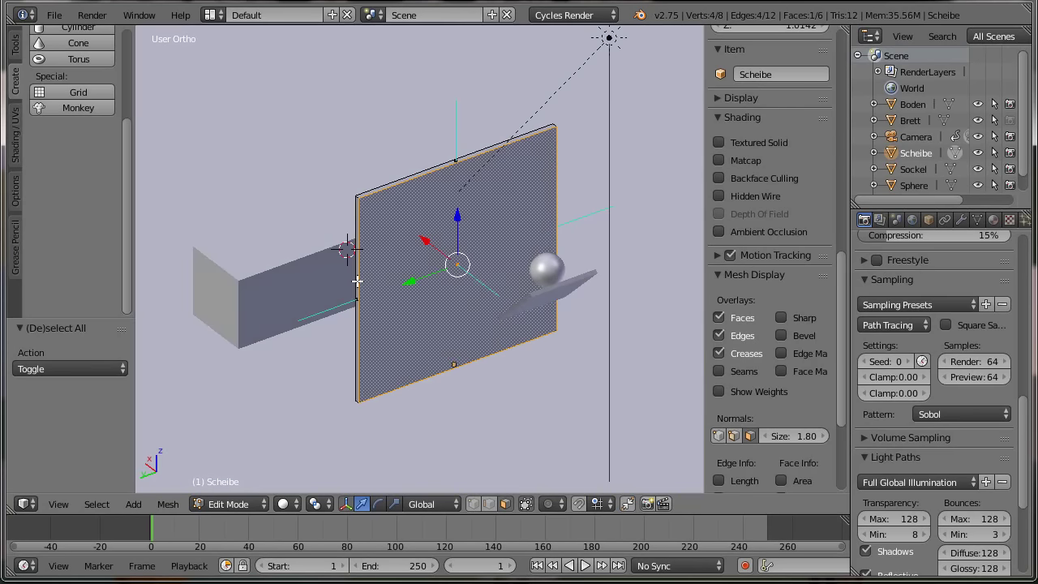
right_click(357, 280)
mouse_move(463, 343)
middle_down()
mouse_move(248, 300)
mouse_move(260, 284)
mouse_move(232, 290)
middle_up()
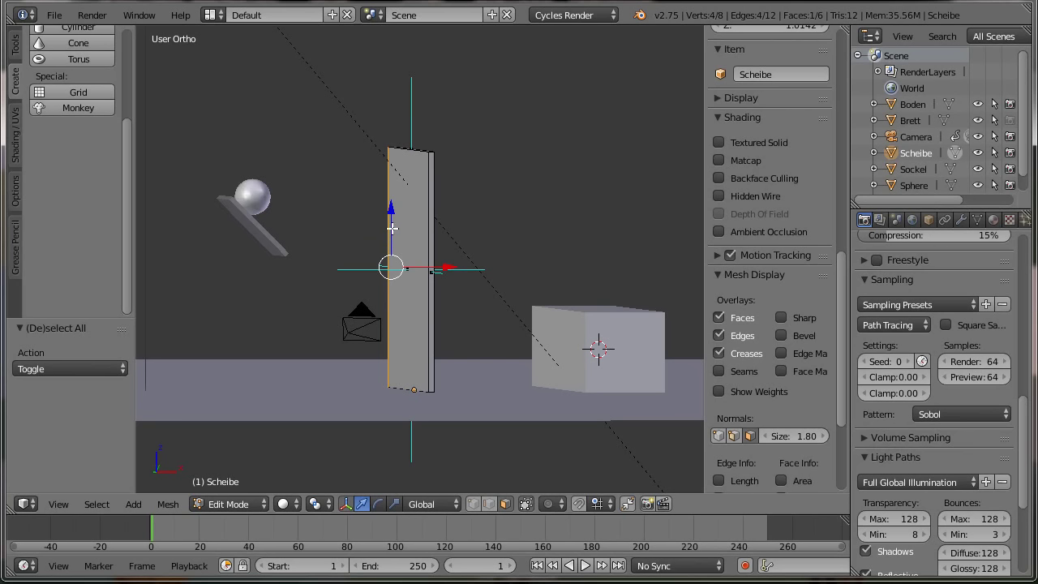
right_click(433, 276)
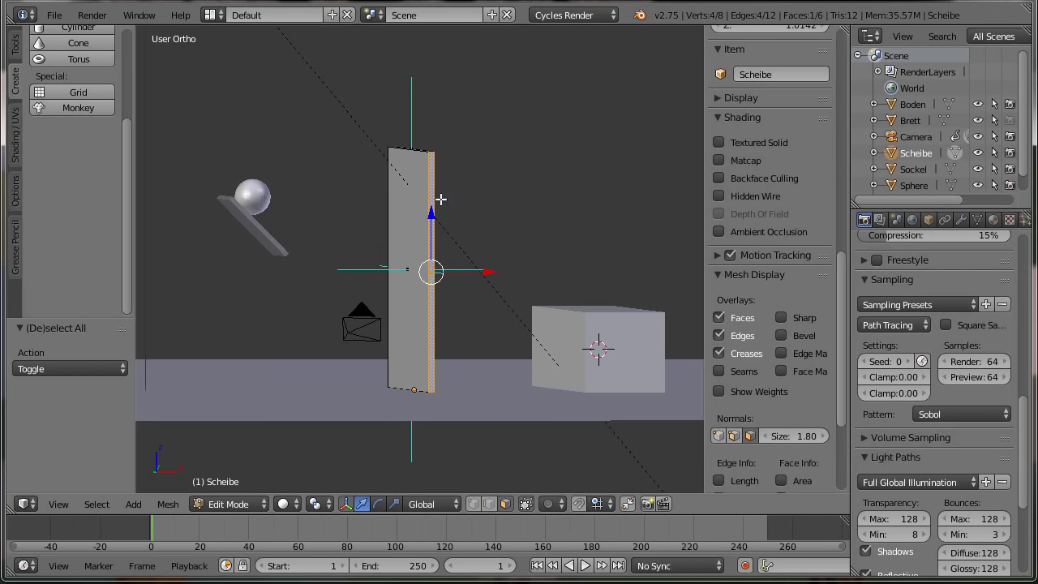
middle_drag(441, 200, 439, 229)
right_click(421, 180)
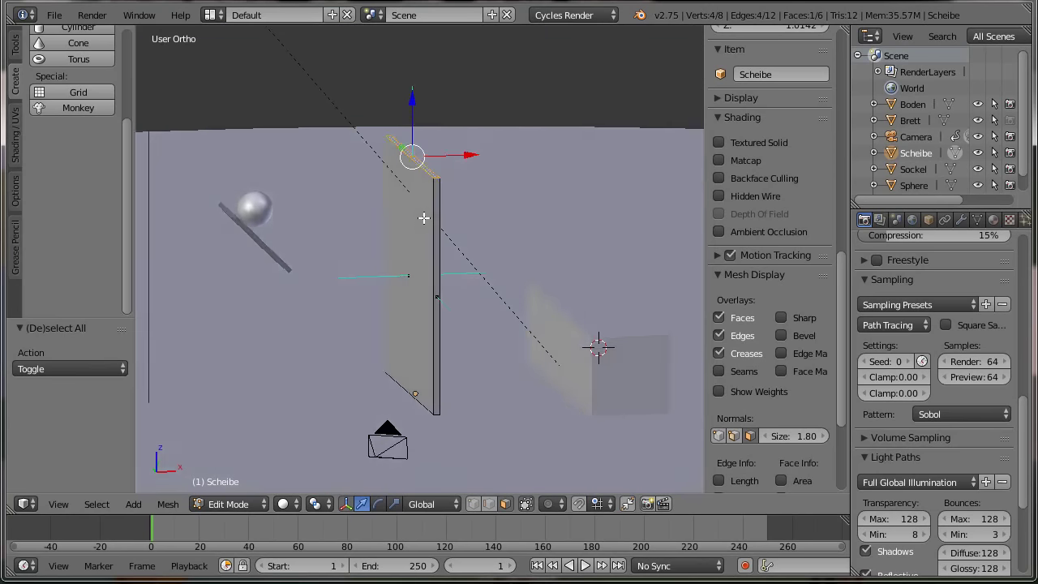
middle_drag(415, 229, 438, 172)
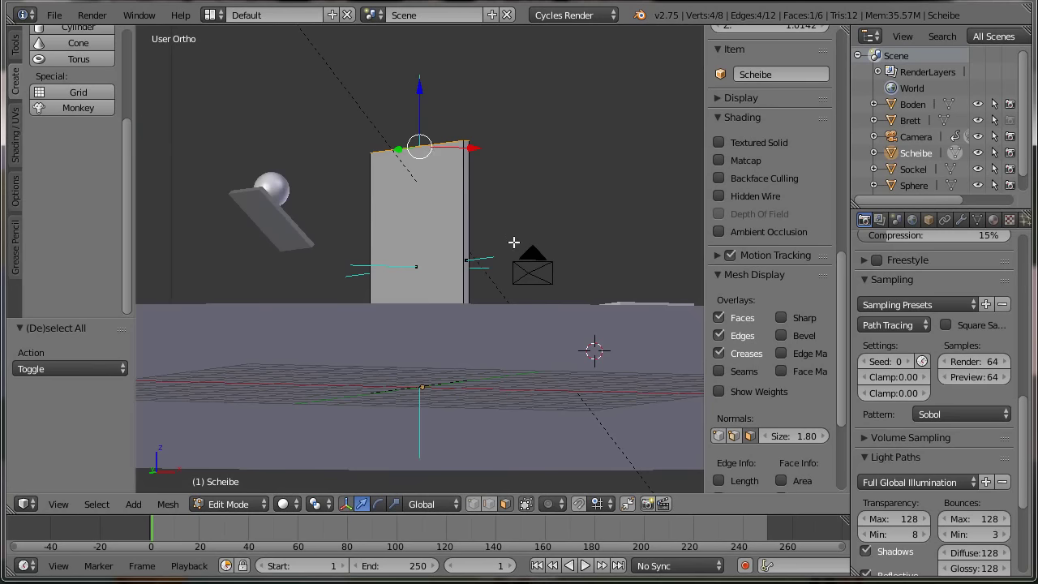
middle_drag(514, 241, 483, 262)
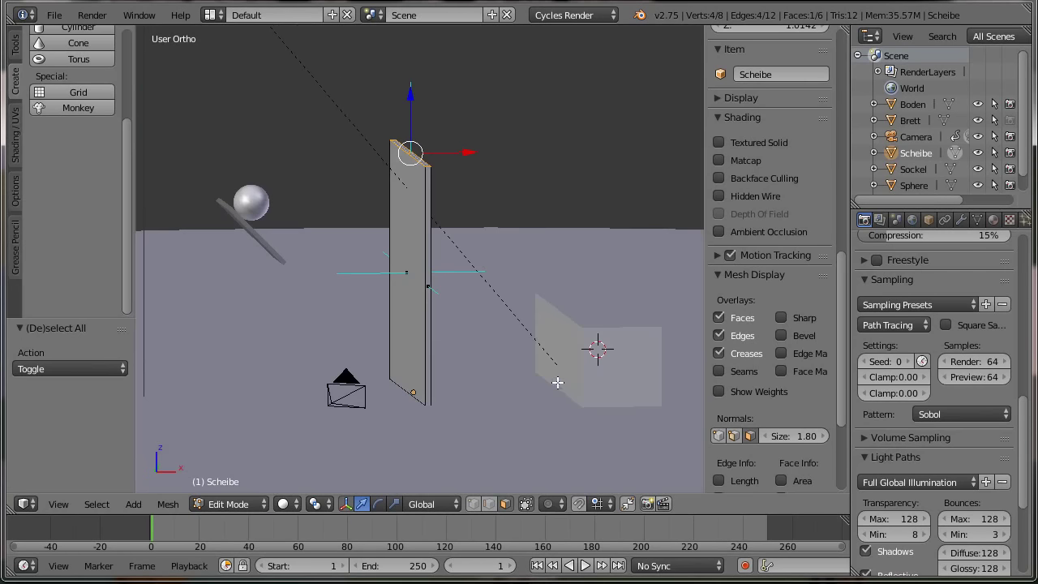
middle_drag(542, 385, 504, 399)
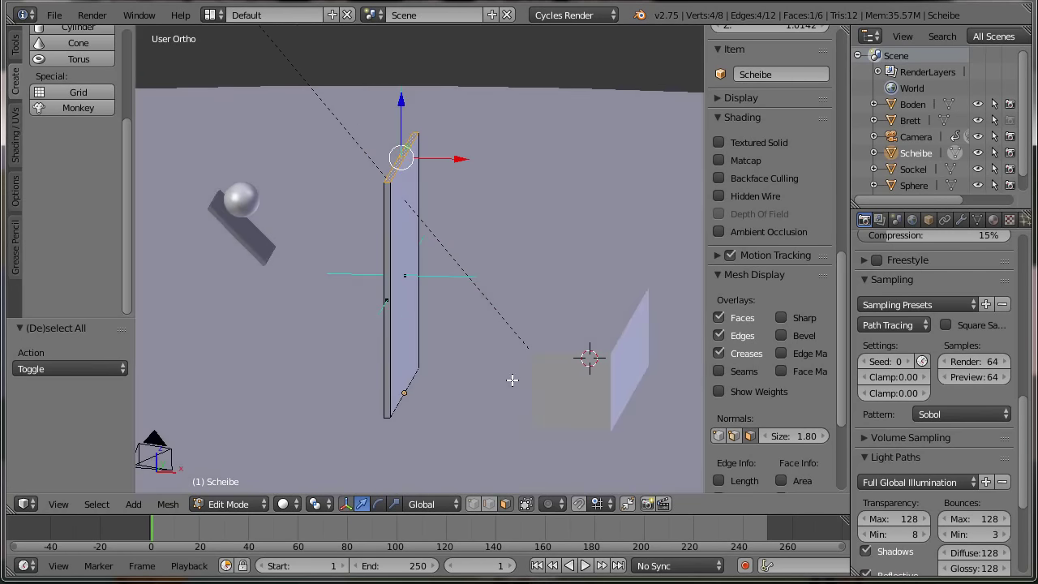
mouse_move(494, 265)
middle_down()
mouse_move(517, 270)
mouse_move(542, 248)
middle_up()
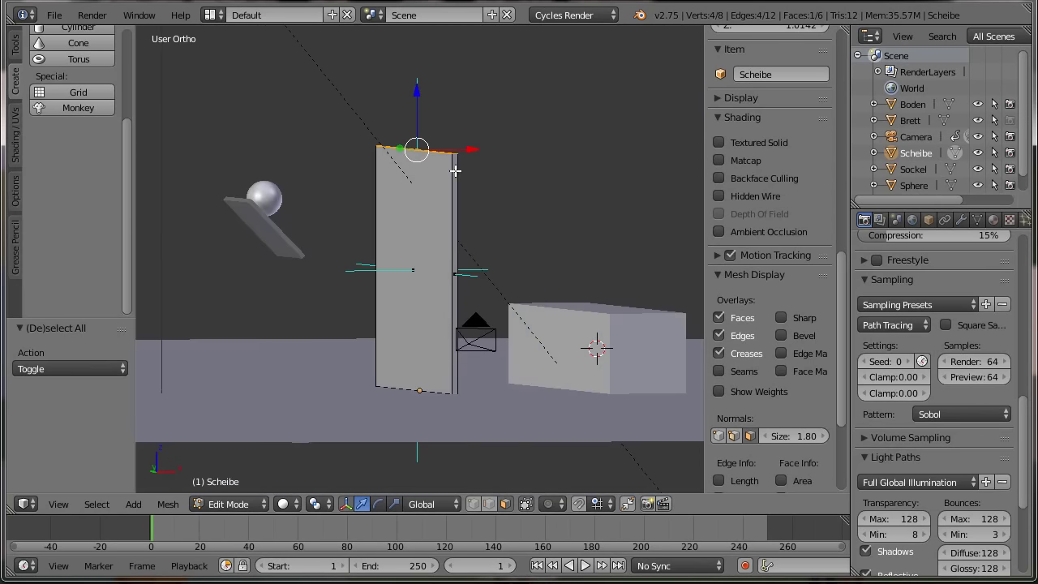
right_click(453, 206)
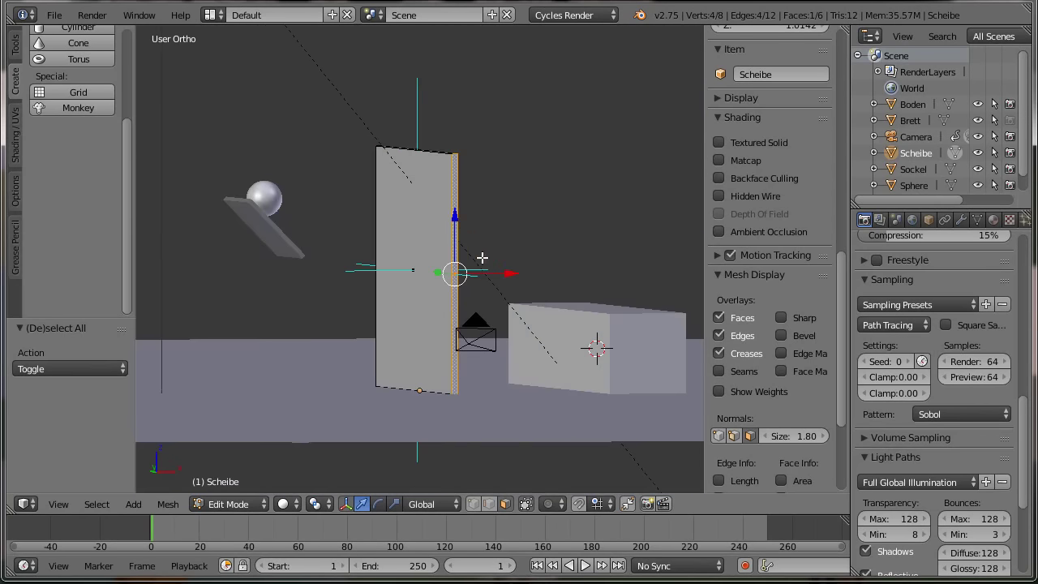
mouse_move(496, 316)
middle_down()
mouse_move(481, 317)
mouse_move(491, 318)
middle_up()
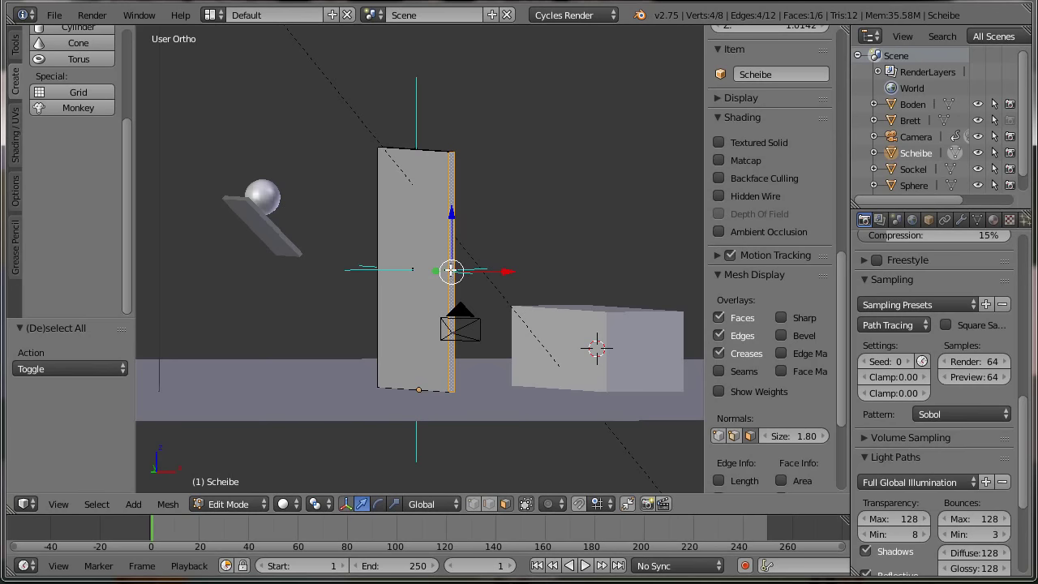
right_click(379, 235)
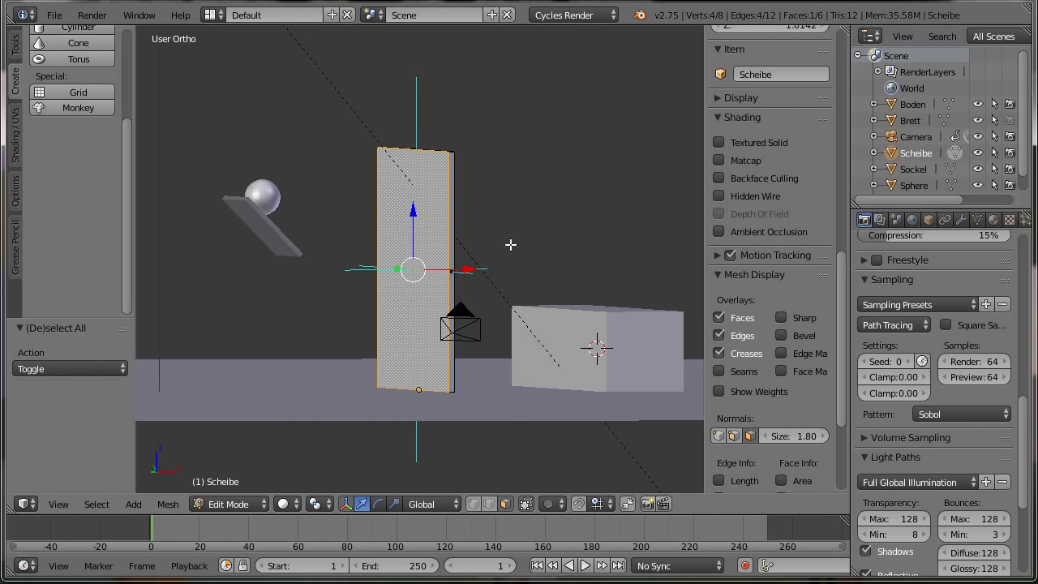
right_click(452, 270)
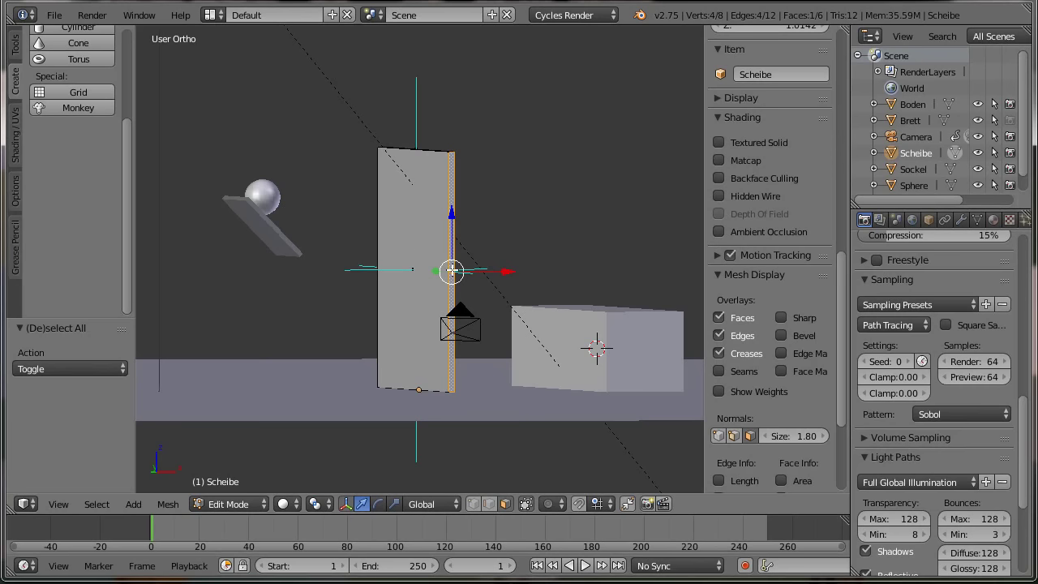
right_click(423, 269)
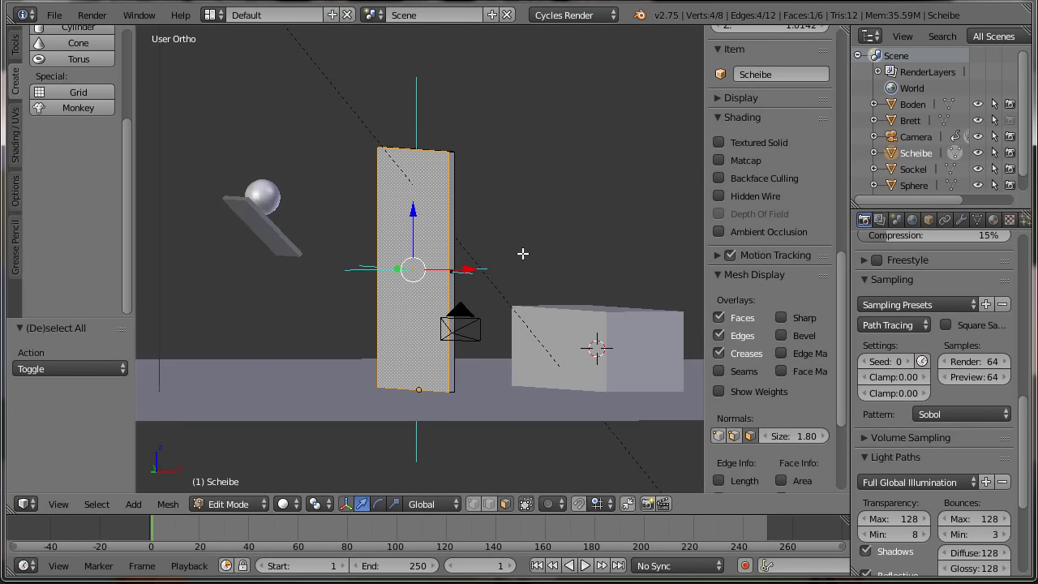
Take the Scheibe pane back to Object Mode and scroll the sidebar to its Grease Pencil panel.
scroll(523, 254, down, 1)
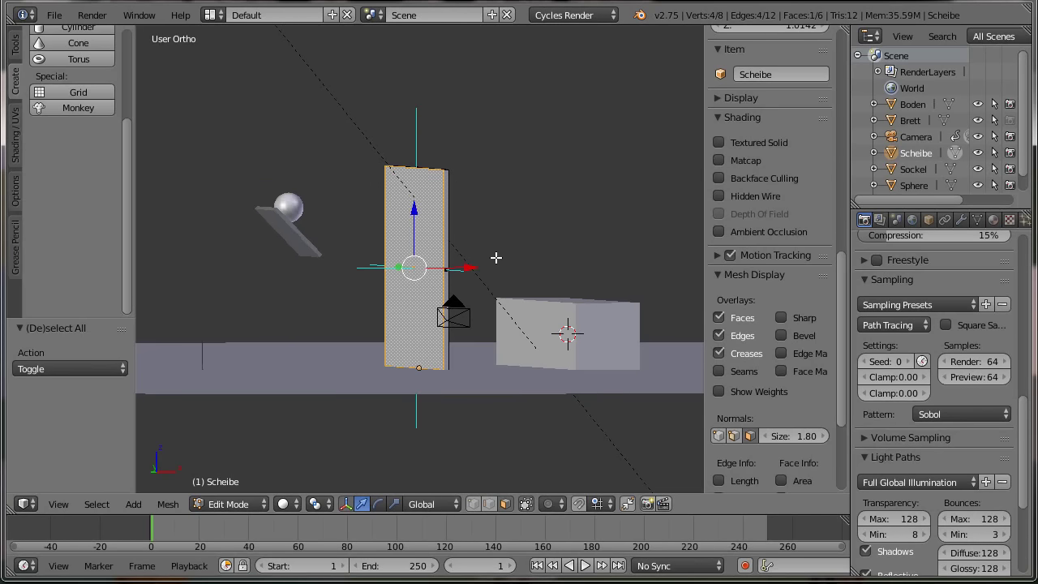
key(Tab)
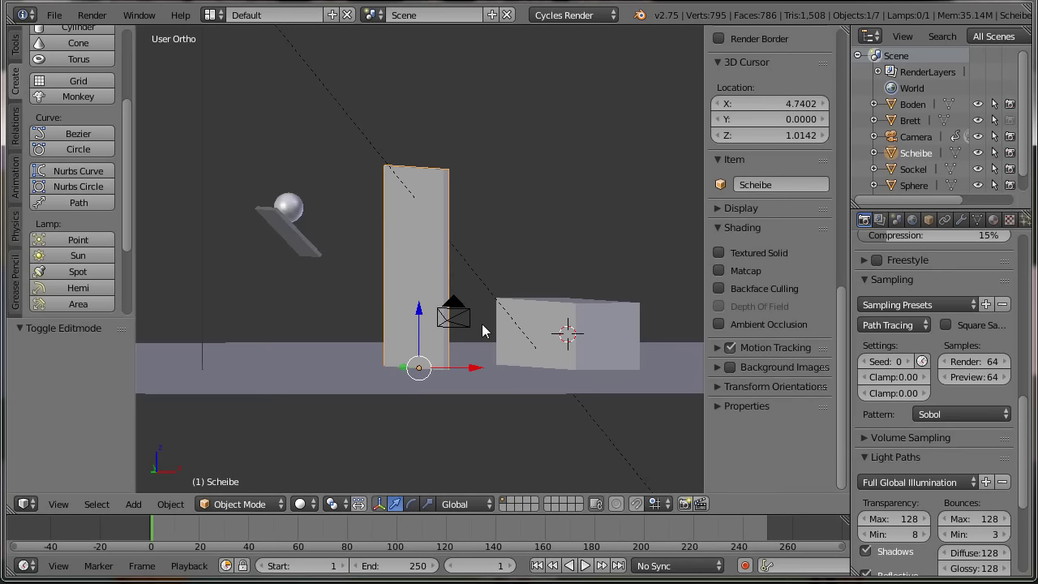
middle_drag(484, 327, 471, 328)
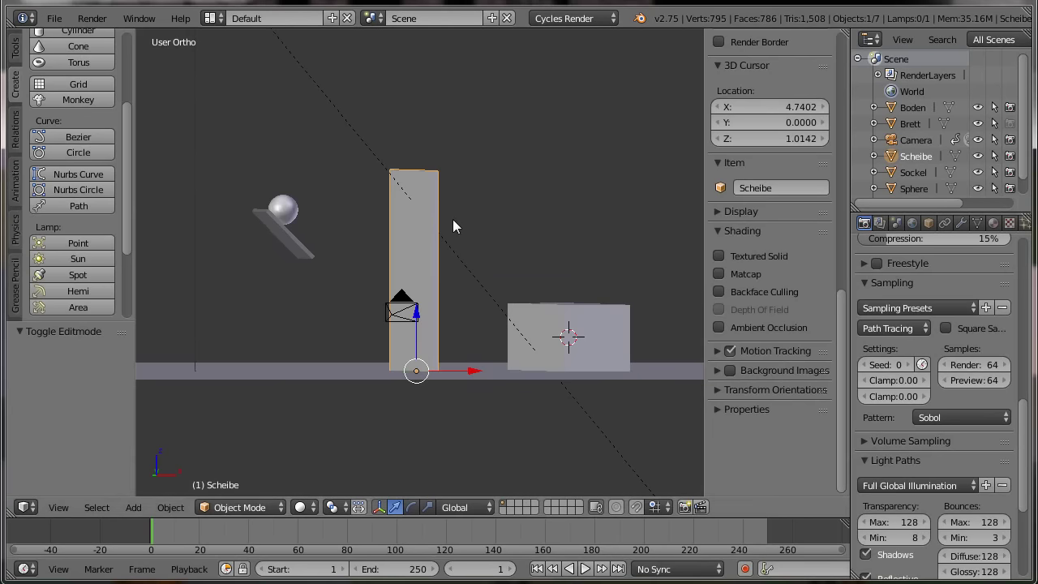
key(KP_1)
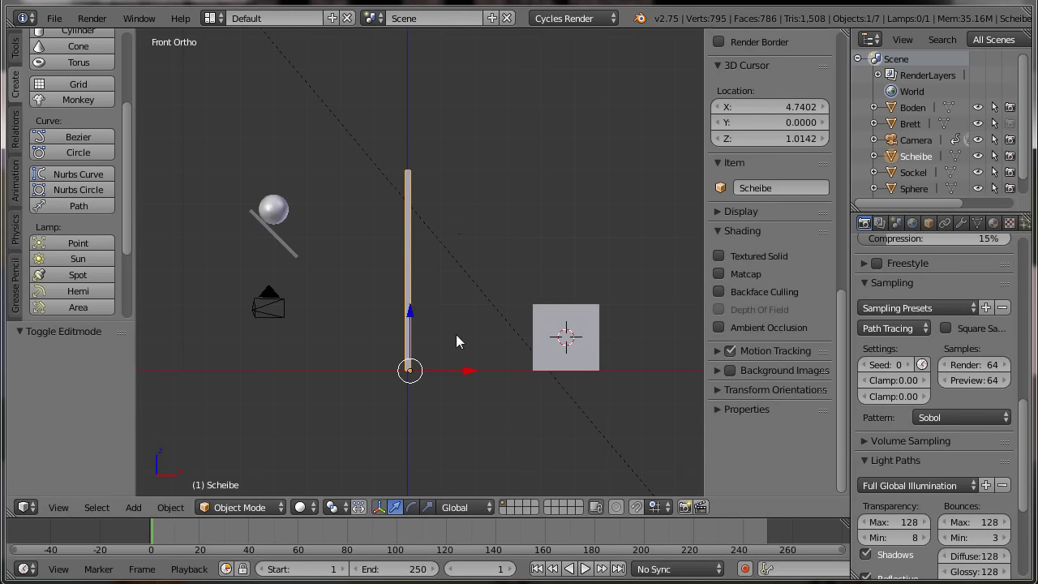
shift+middle_drag(453, 309, 498, 263)
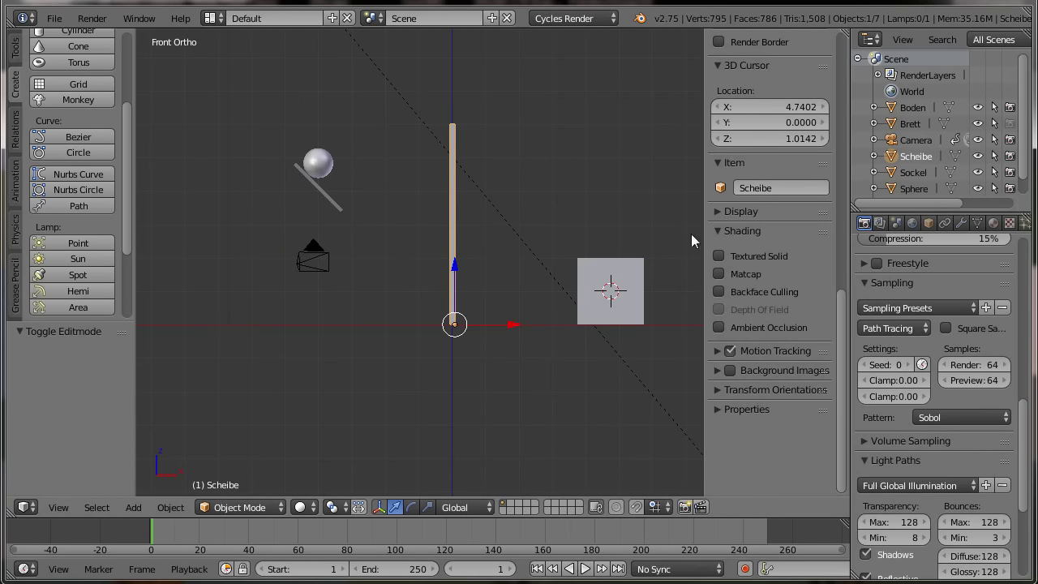
key(n)
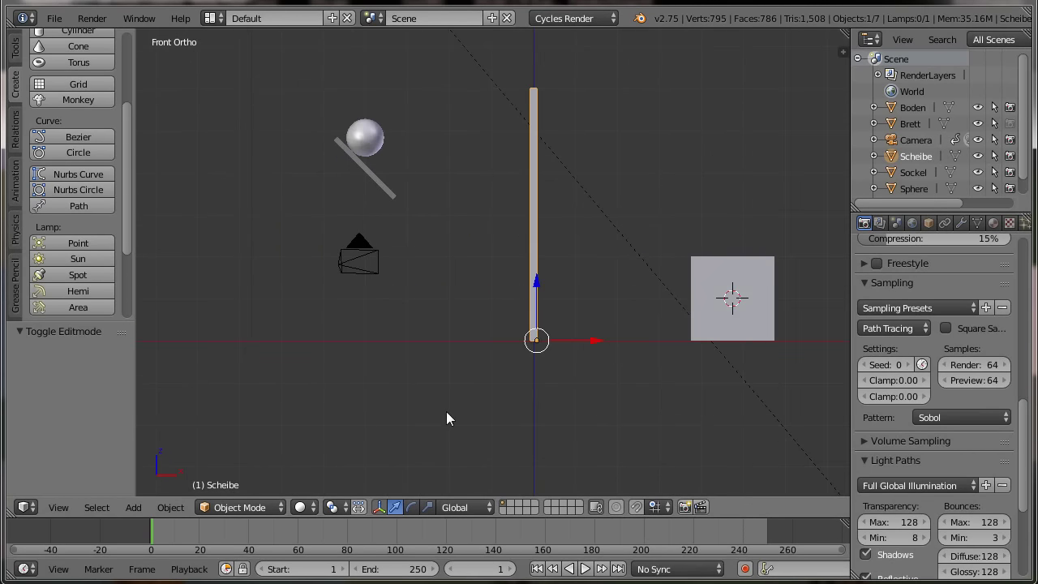
middle_drag(446, 420, 497, 429)
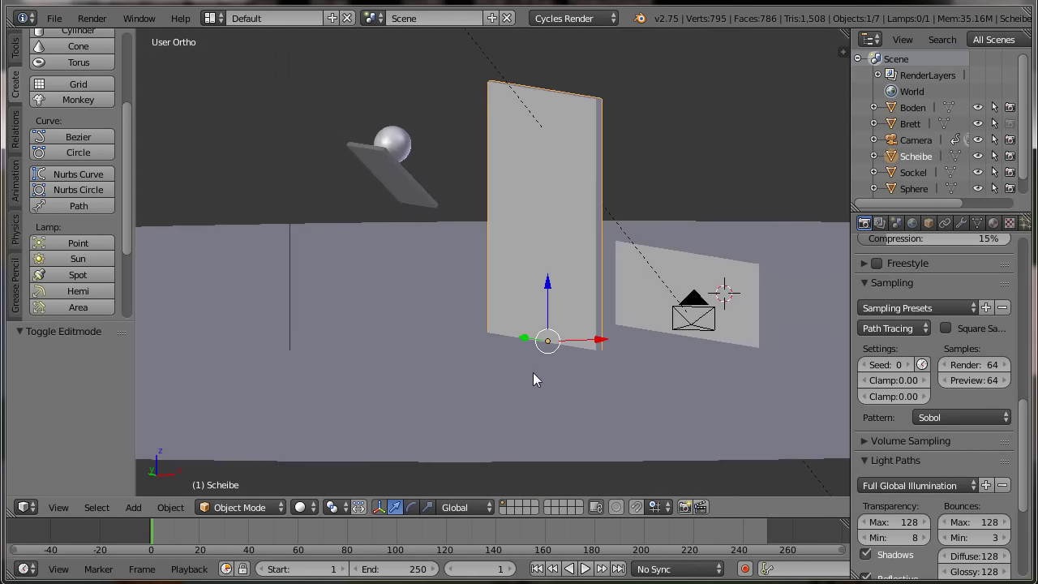
key(n)
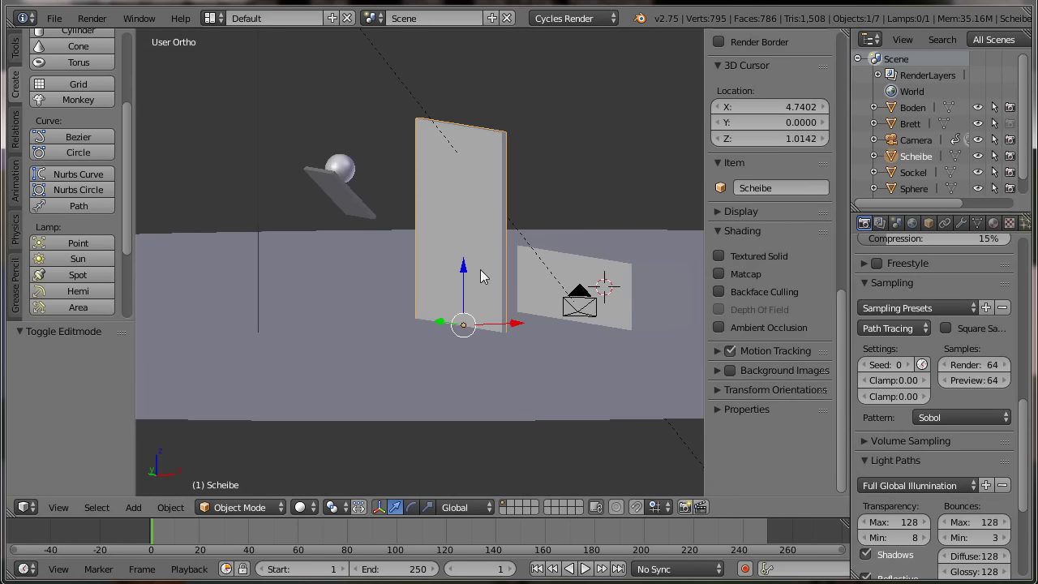
scroll(768, 313, up, 5)
scroll(768, 313, up, 5)
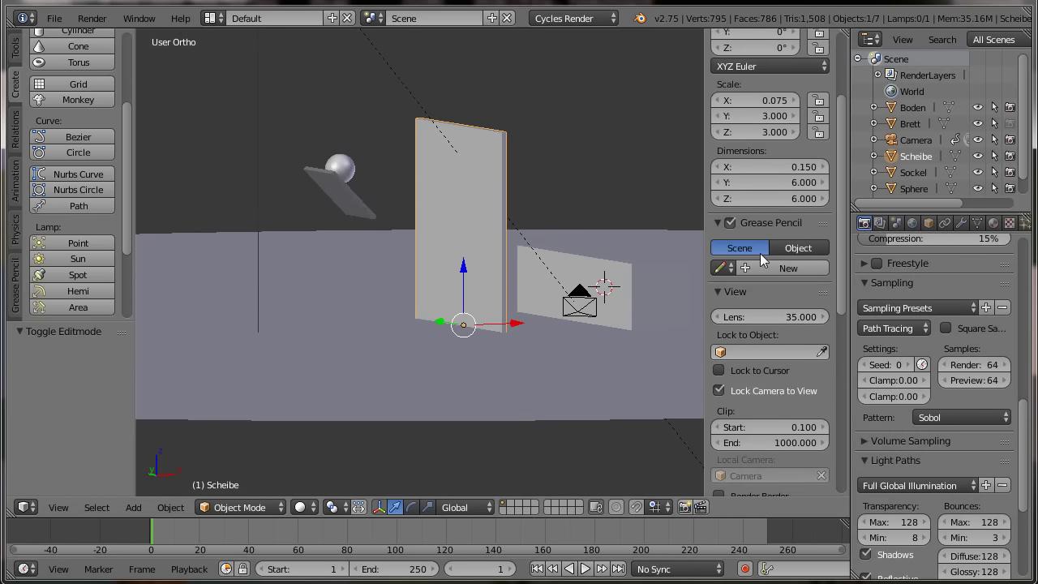
Create new Object grease pencil data, view from the left, and hide everything except Scheibe.
click(795, 246)
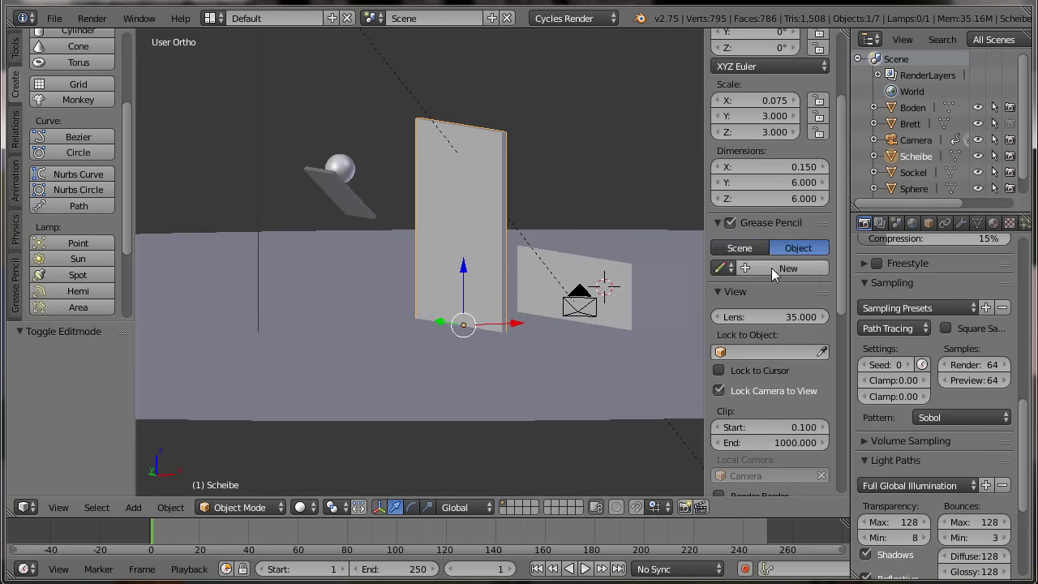
click(772, 270)
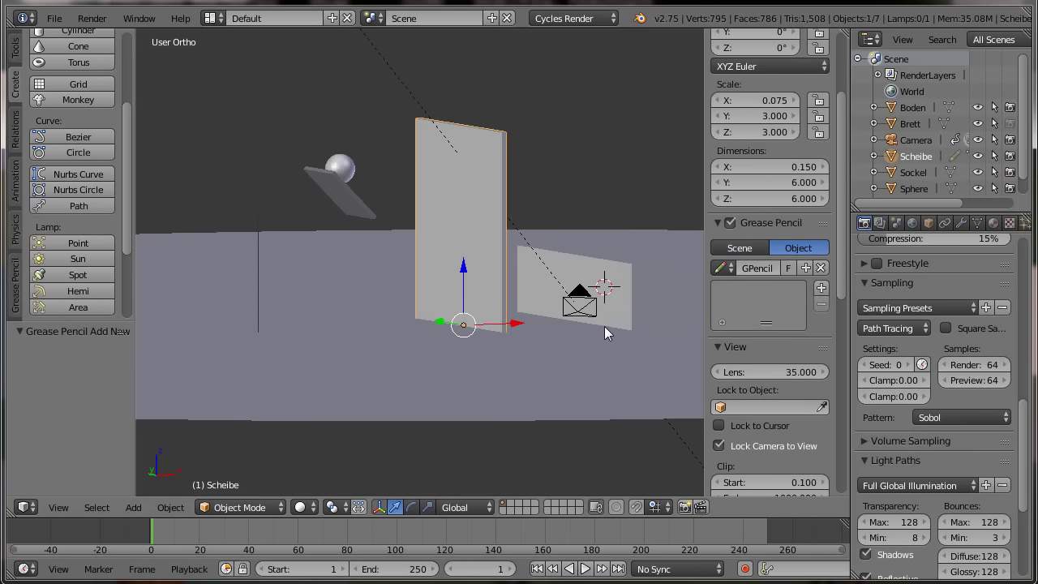
key(n)
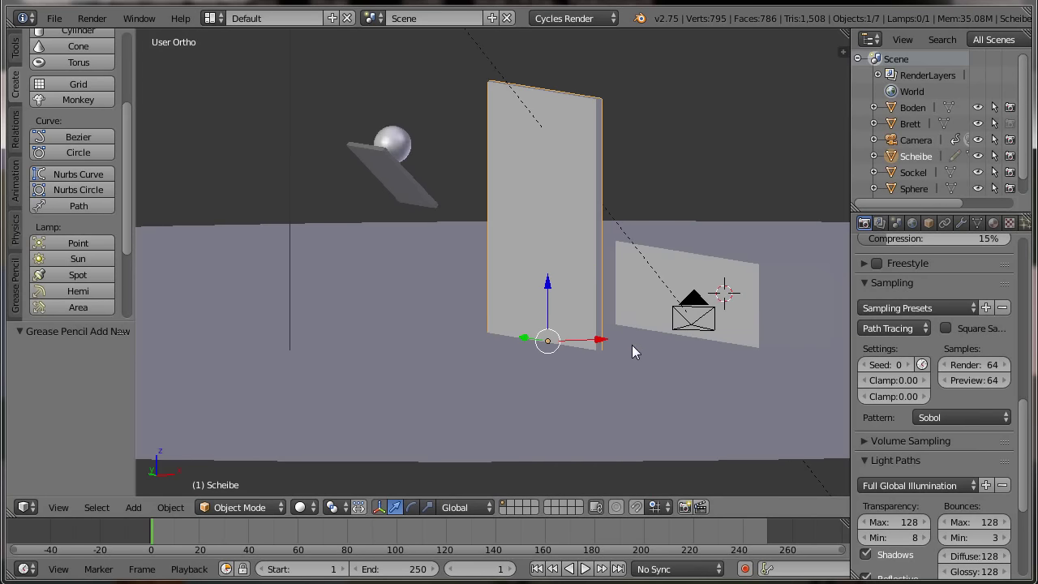
key(ctrl+KP_3)
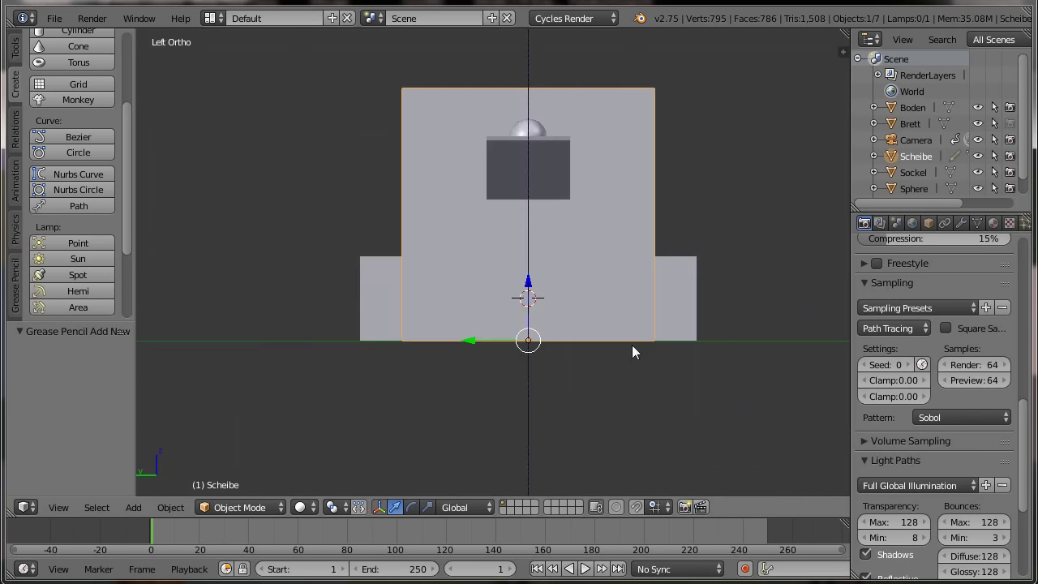
shift+middle_drag(606, 421, 645, 447)
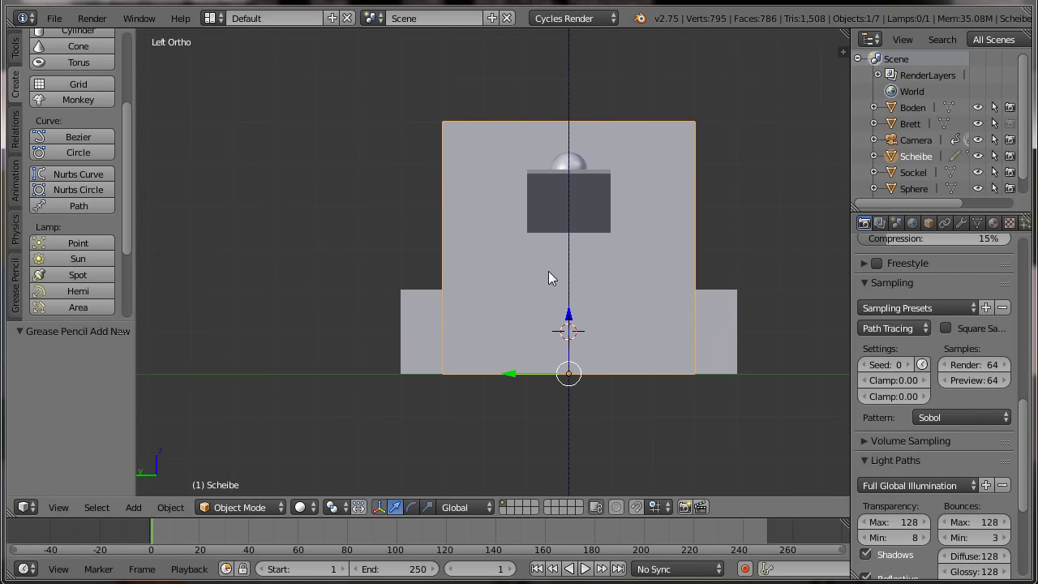
key(shift+h)
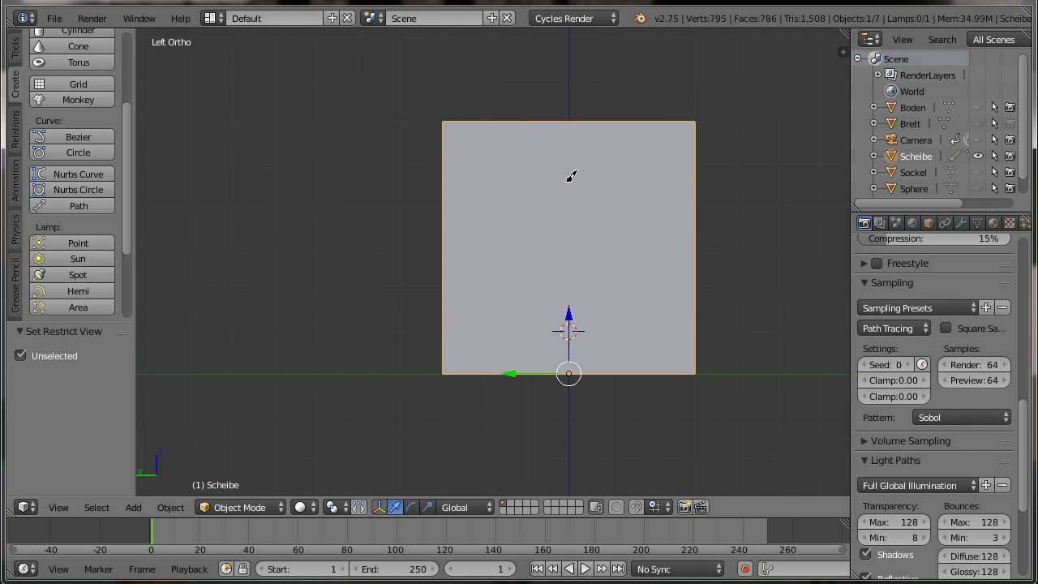
Draw a freehand grease pencil stroke on the pane and scatter dots around its junction.
mouse_move(578, 180)
mouse_down()
mouse_move(599, 173)
mouse_move(529, 166)
mouse_move(572, 225)
mouse_up()
click(558, 195)
click(562, 173)
click(570, 173)
click(572, 183)
click(575, 194)
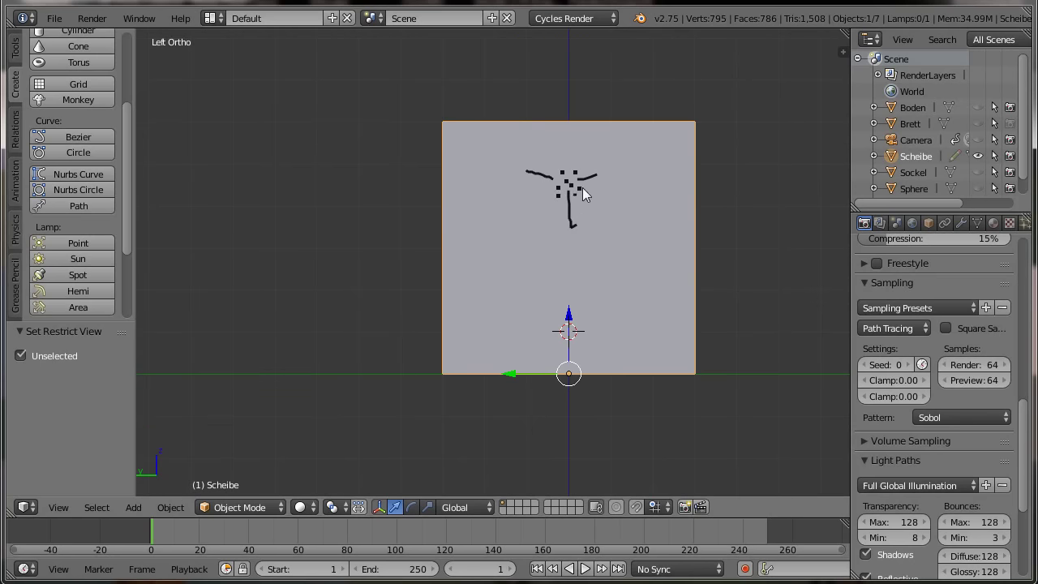
click(582, 187)
click(576, 201)
click(585, 192)
click(552, 188)
click(572, 299)
shift+middle_drag(624, 351, 734, 299)
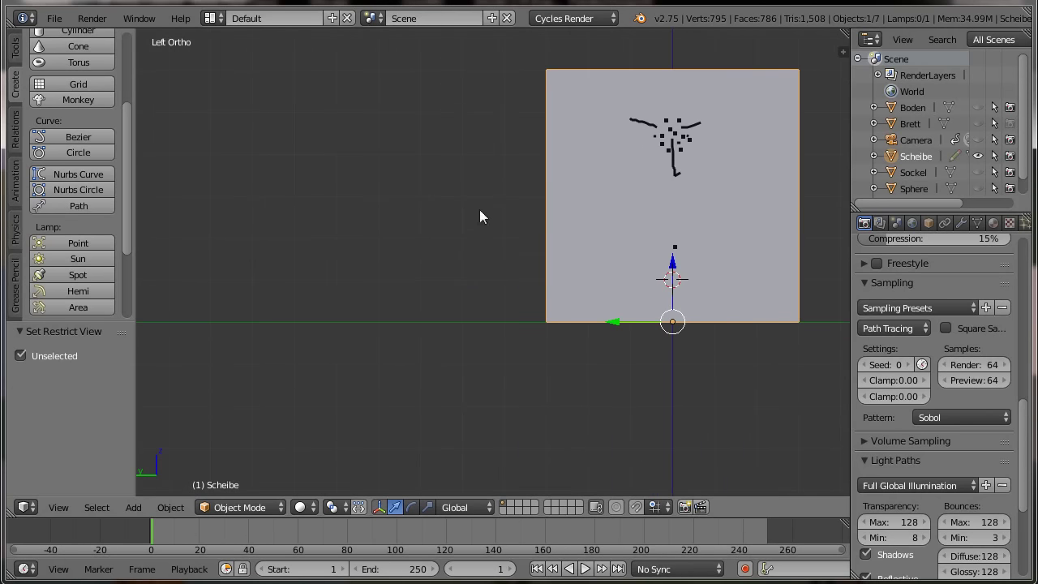
Open Cell Fracture with Grease Pencil as point source and a source limit of 10.
click(16, 49)
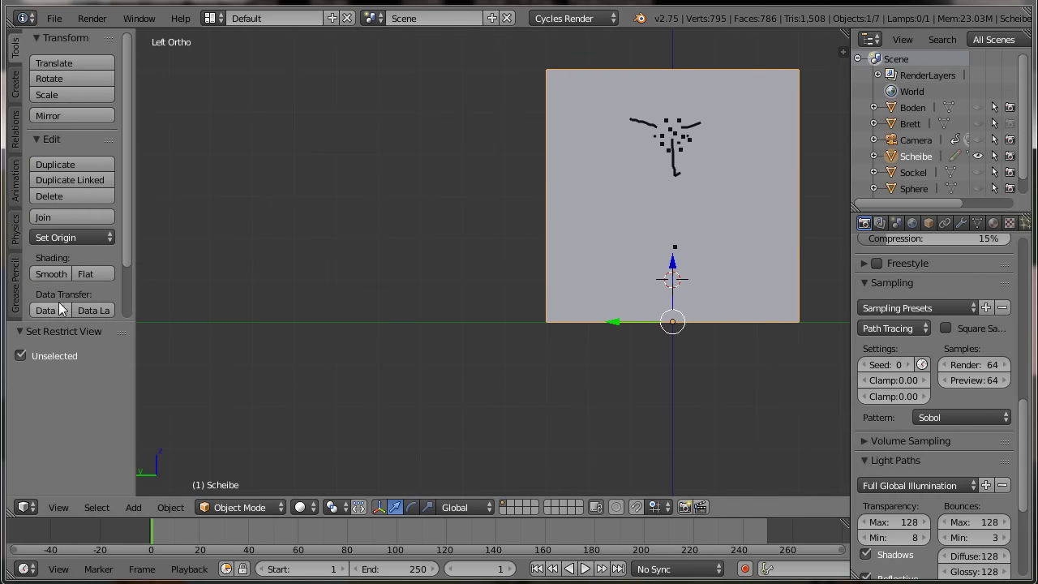
scroll(61, 290, down, 2)
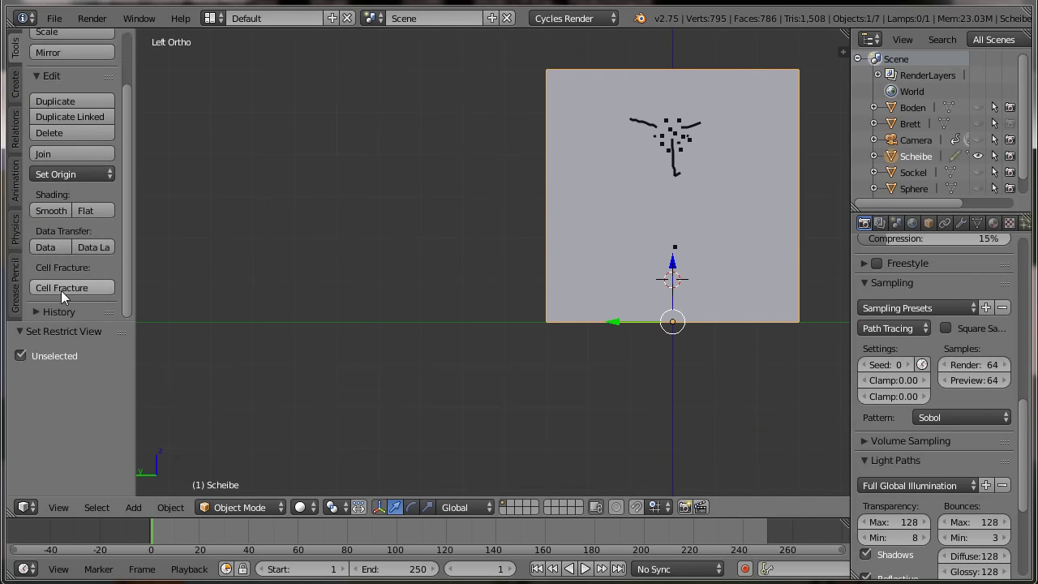
click(61, 288)
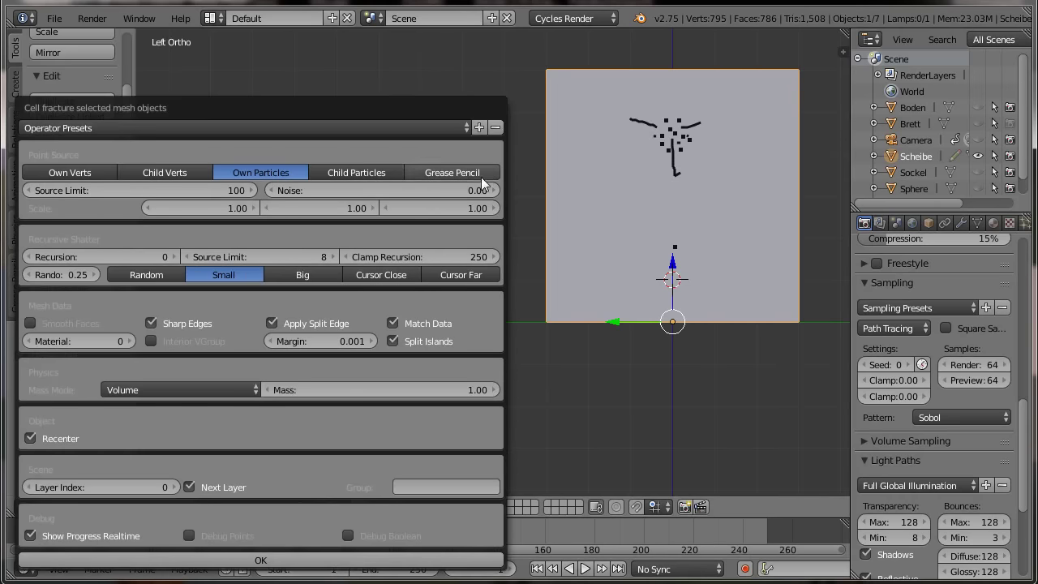
click(470, 174)
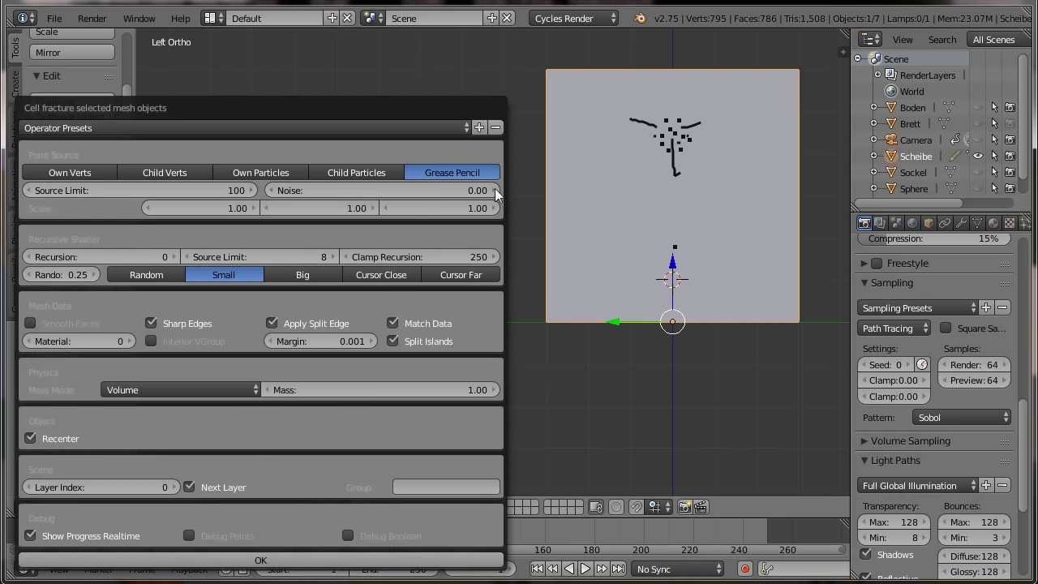
click(155, 189)
text(10)
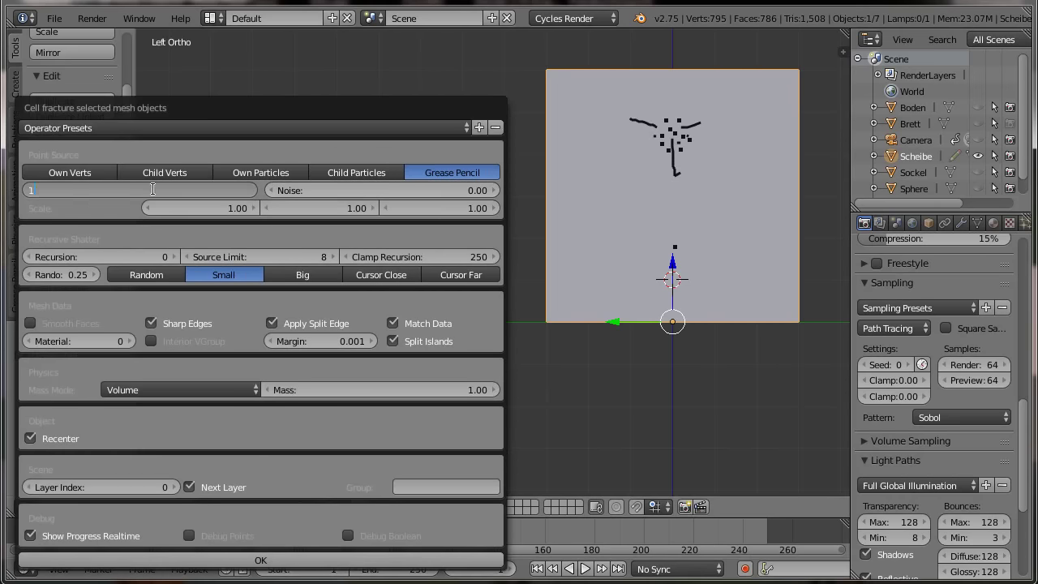
key(Return)
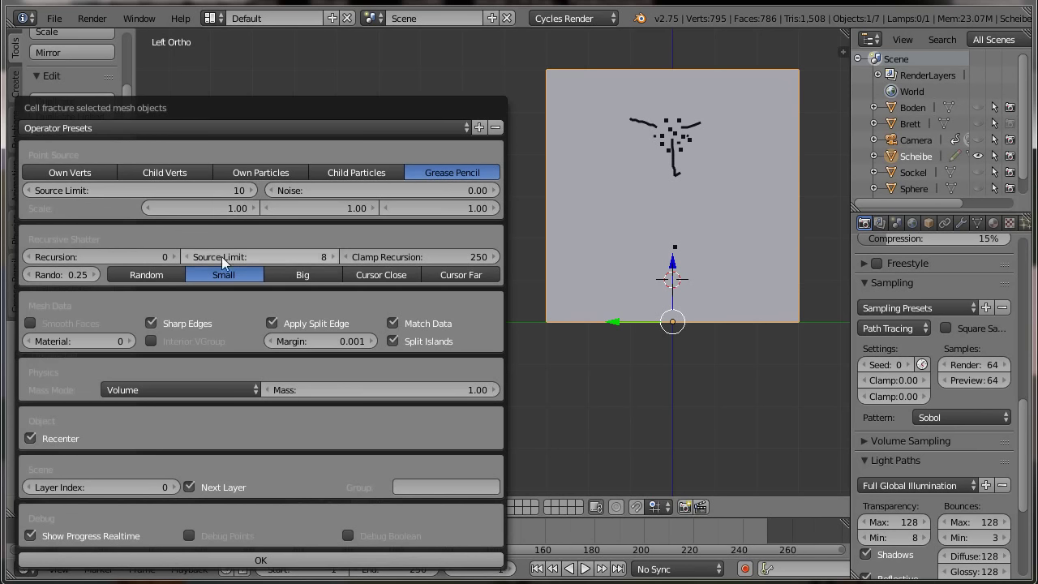
Set point-source X scale 0, recursion 1 and randomness 0.1, then run the fracture.
click(229, 208)
text(0)
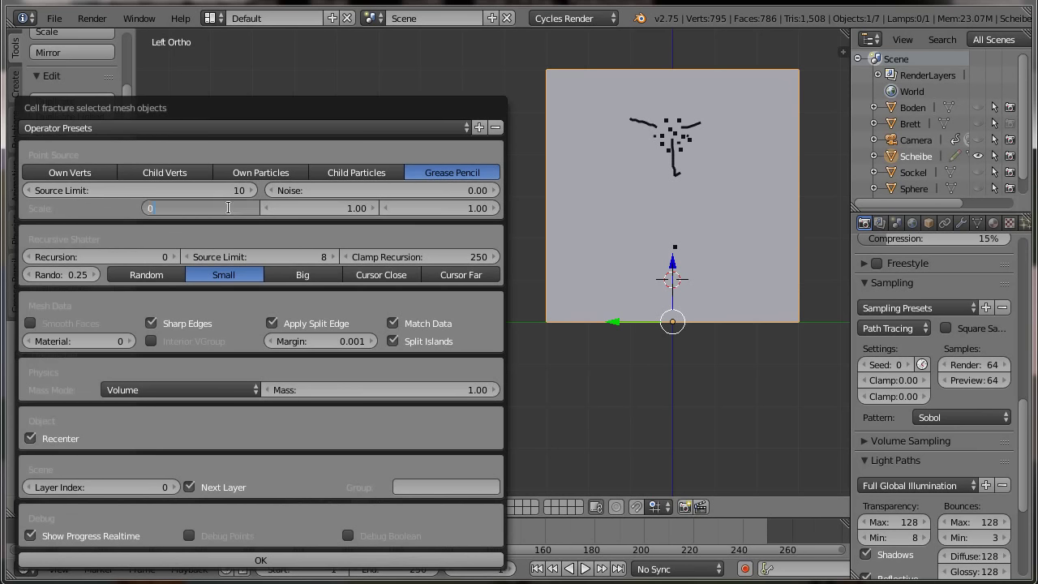
key(Return)
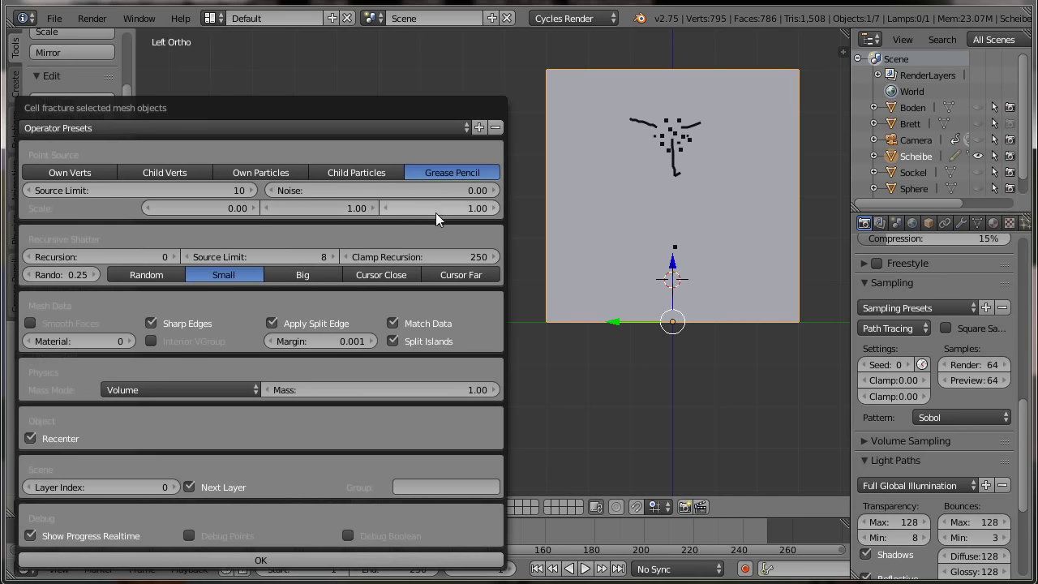
click(176, 256)
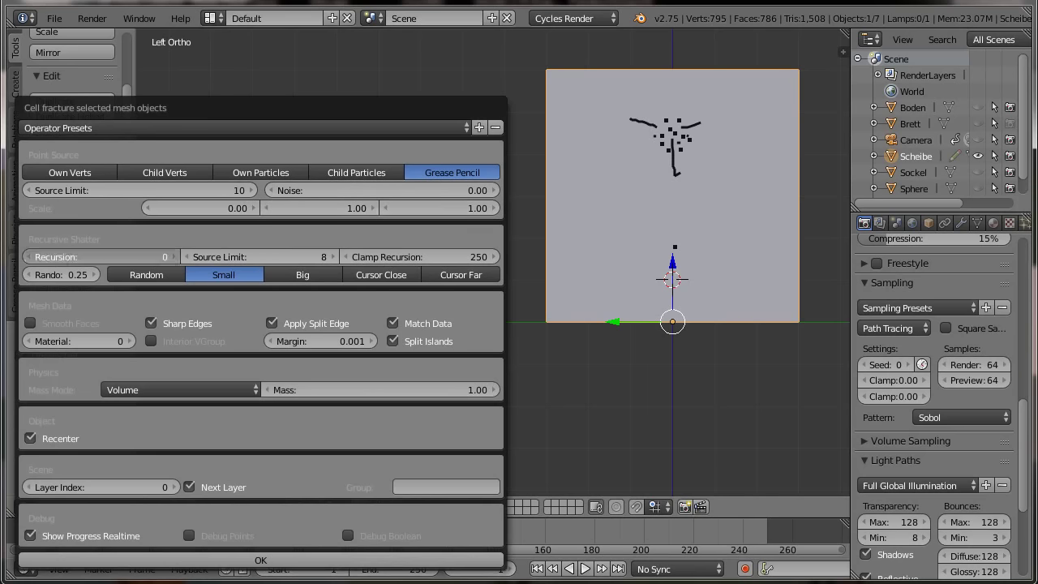
click(72, 274)
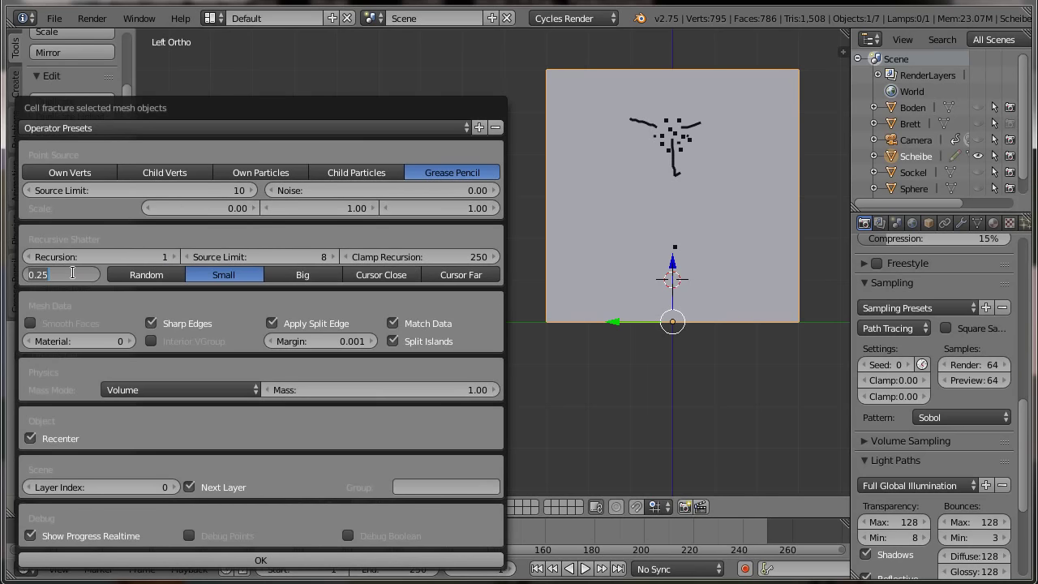
text(0.1)
key(Return)
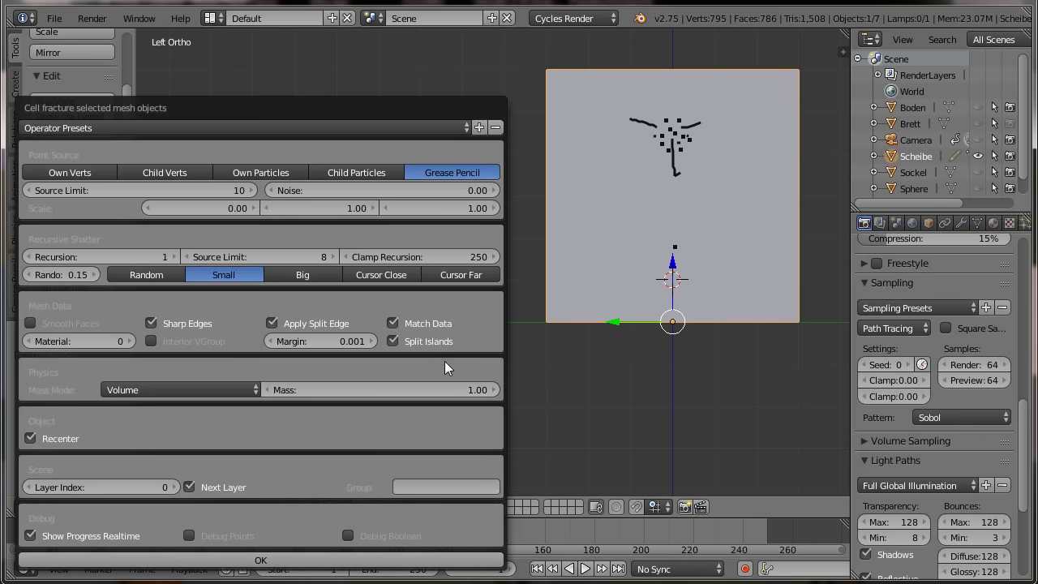
click(311, 562)
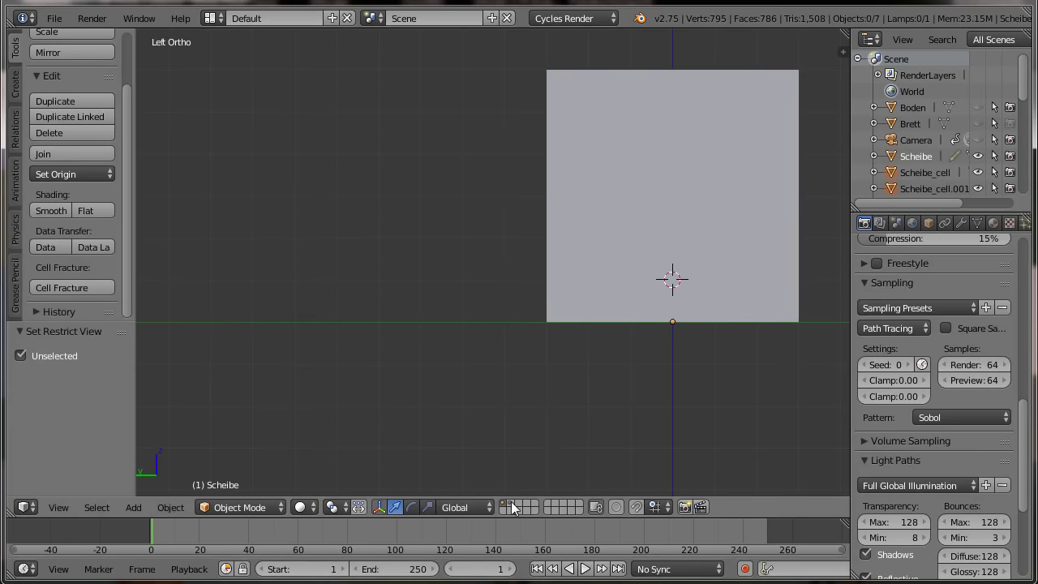
Show the cells layer in wireframe, join the pieces into Scheibe_cell, and move it to another layer.
click(512, 508)
key(z)
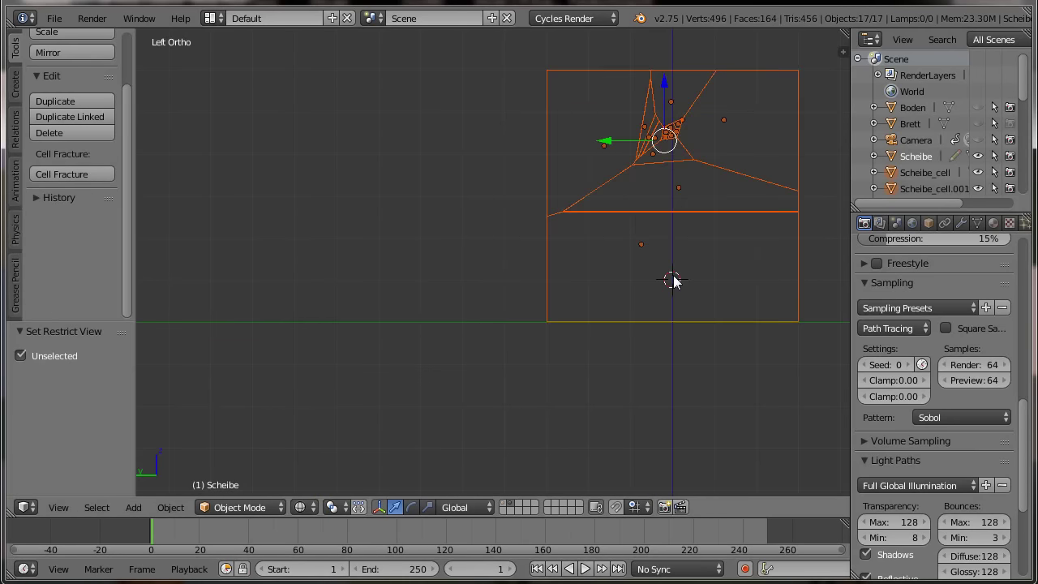
shift+middle_drag(686, 365, 627, 403)
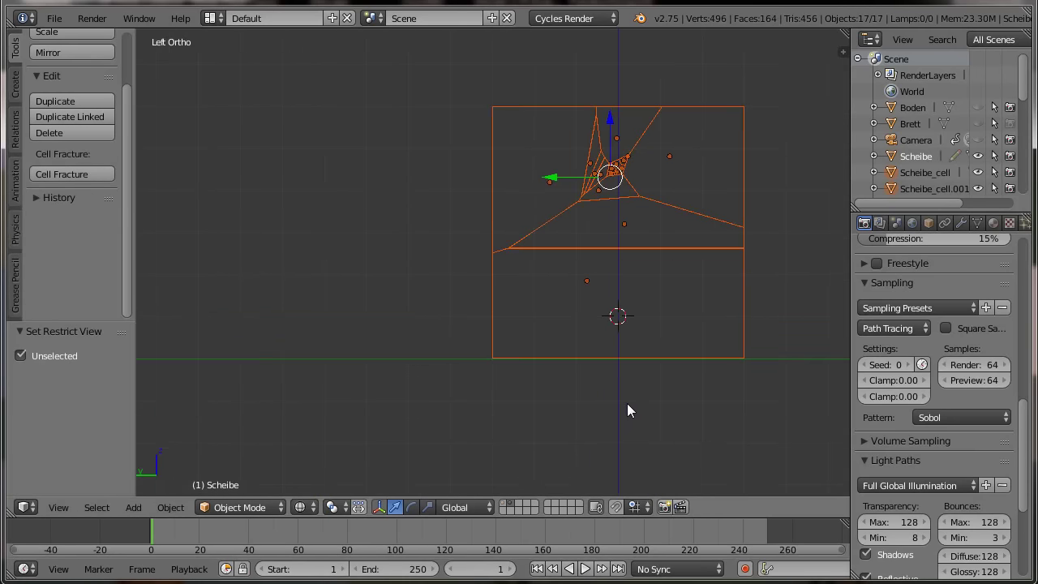
shift+right_click(588, 288)
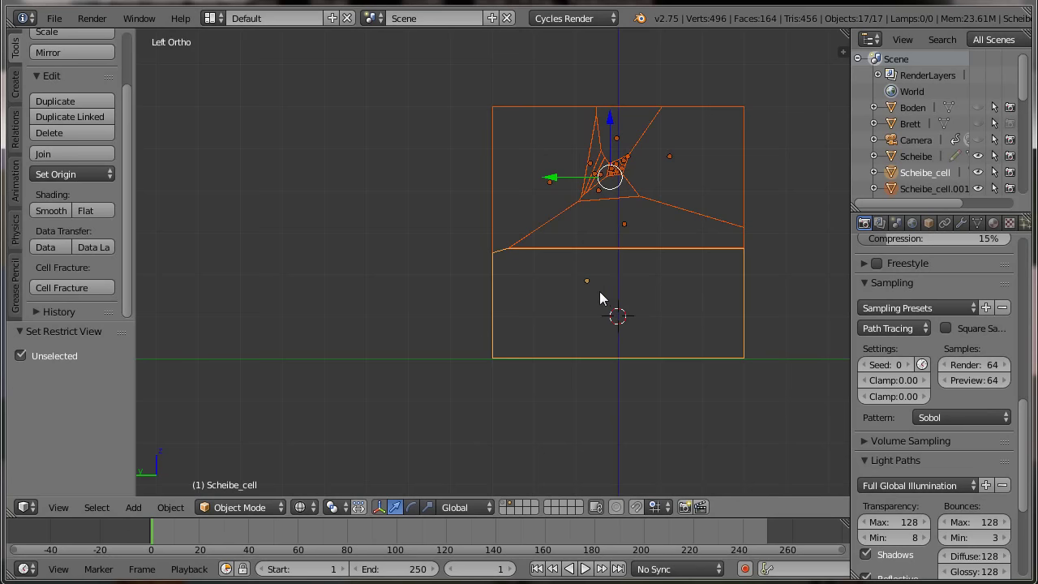
key(ctrl+j)
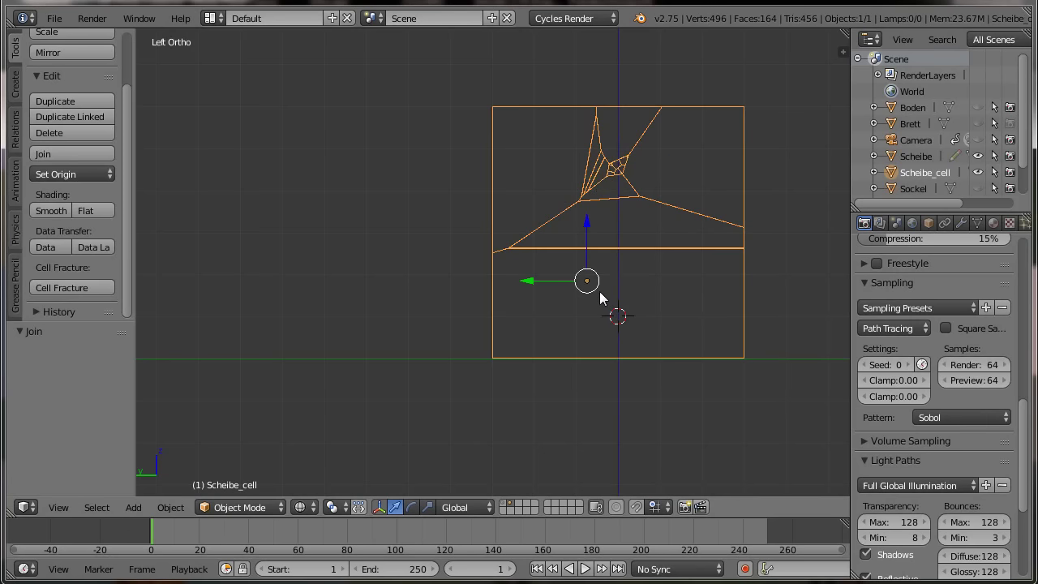
key(m)
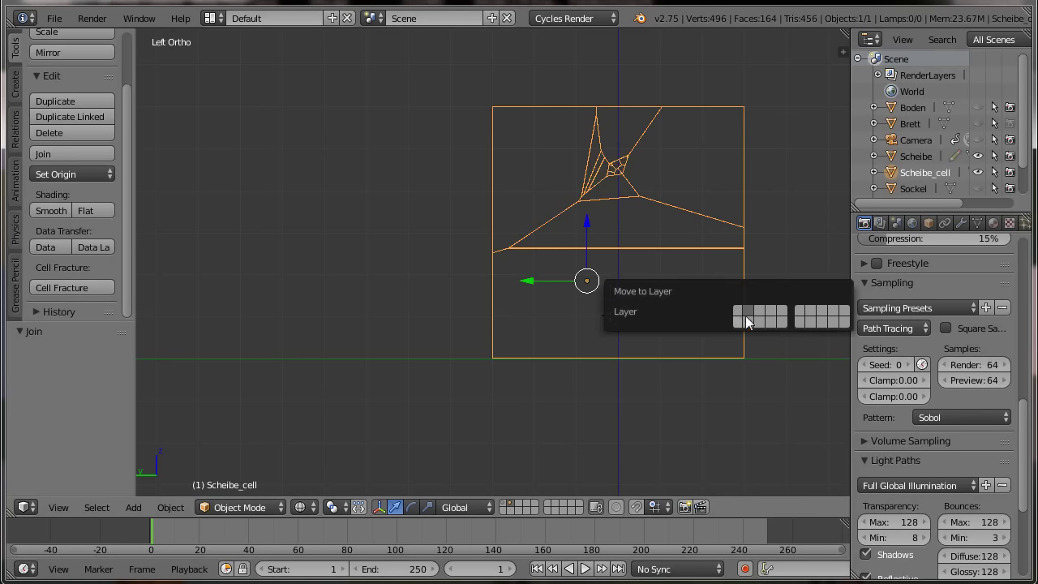
click(736, 306)
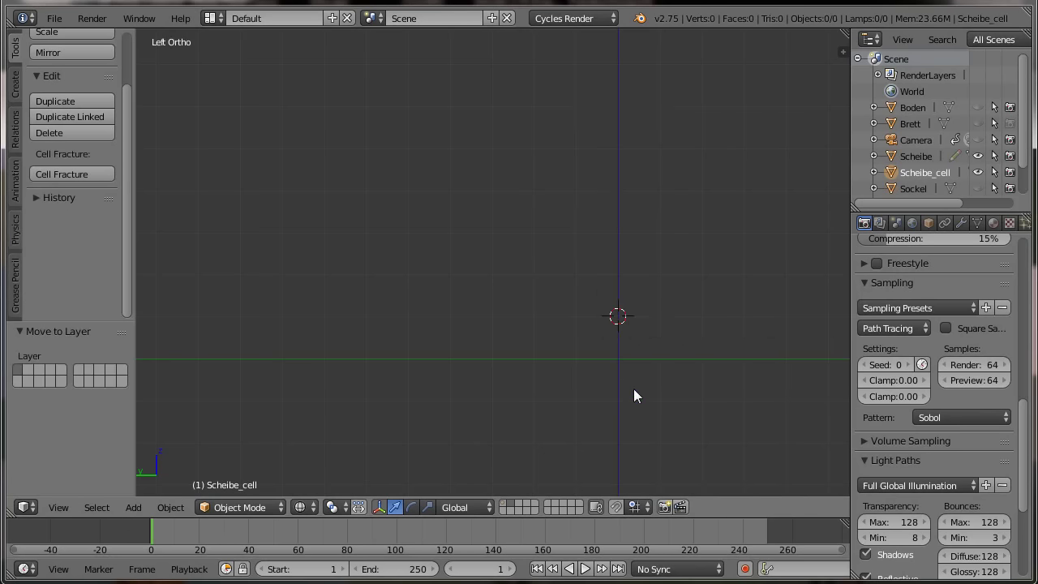
middle_drag(634, 388, 597, 398)
Select the pane's two bottom-edge vertices in Edit Mode and snap the 3D cursor to them.
click(510, 504)
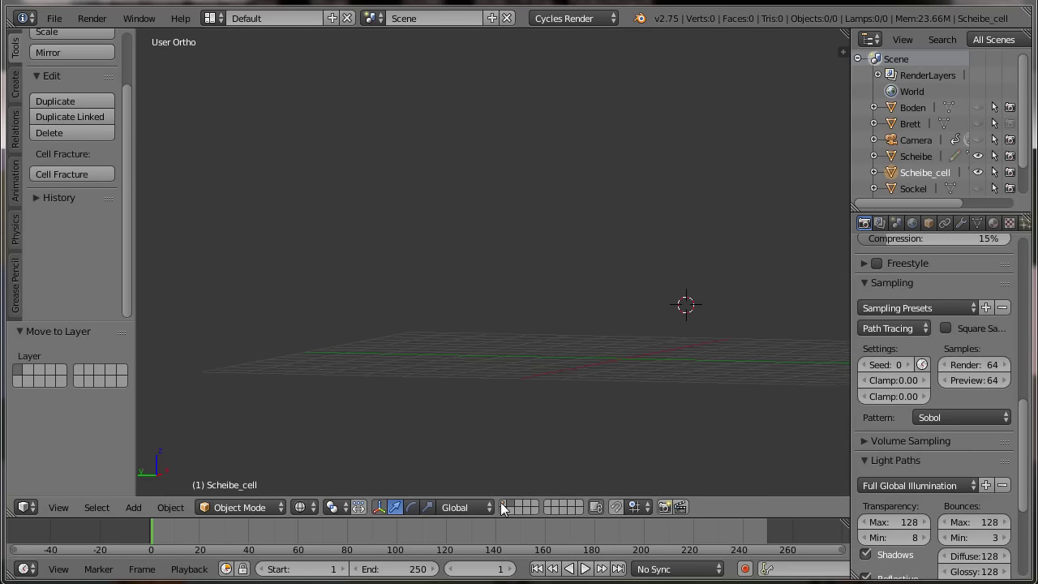
mouse_move(656, 434)
middle_down()
mouse_move(525, 451)
mouse_move(537, 422)
middle_up()
key(KP_1)
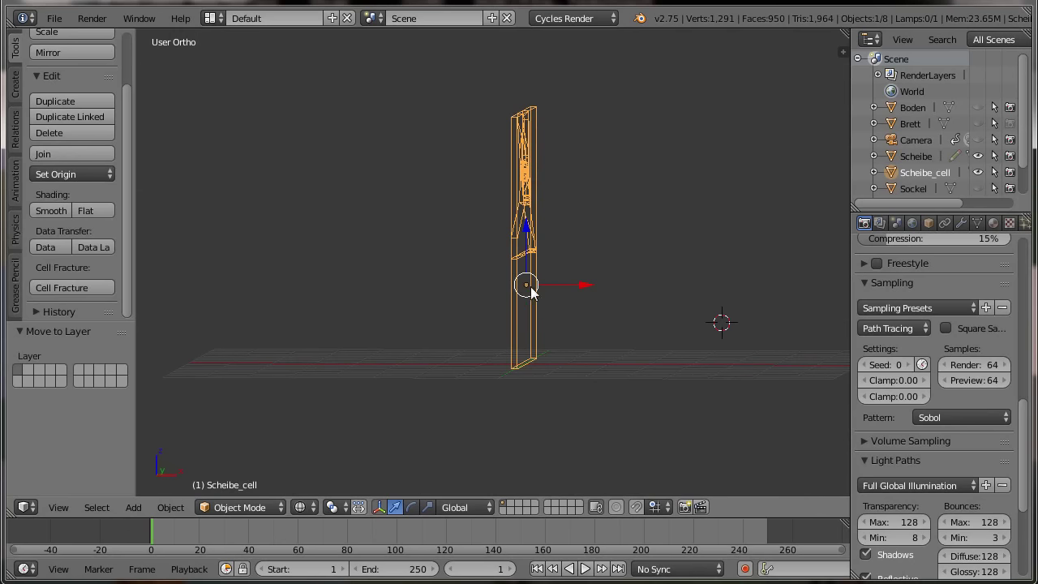
mouse_move(508, 342)
middle_down()
mouse_move(490, 434)
mouse_move(511, 434)
mouse_move(460, 439)
middle_up()
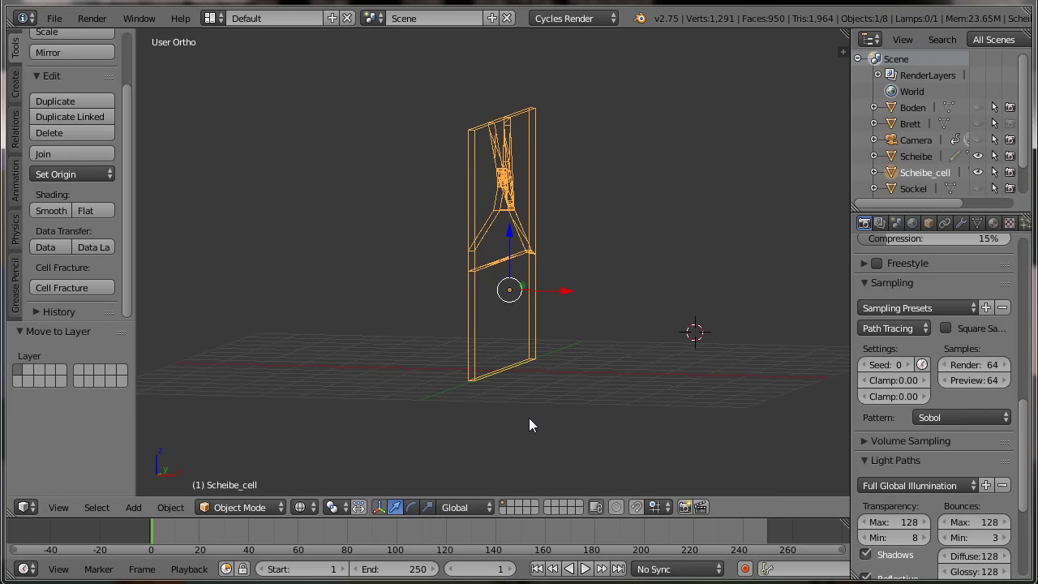
middle_drag(529, 418, 545, 421)
key(z)
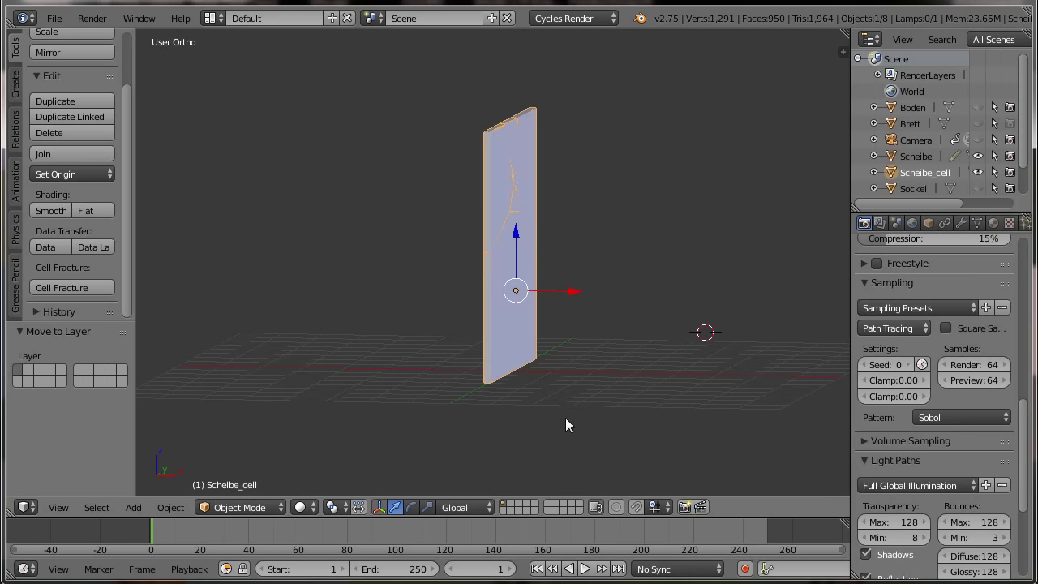
key(Tab)
shift+middle_drag(541, 421, 541, 361)
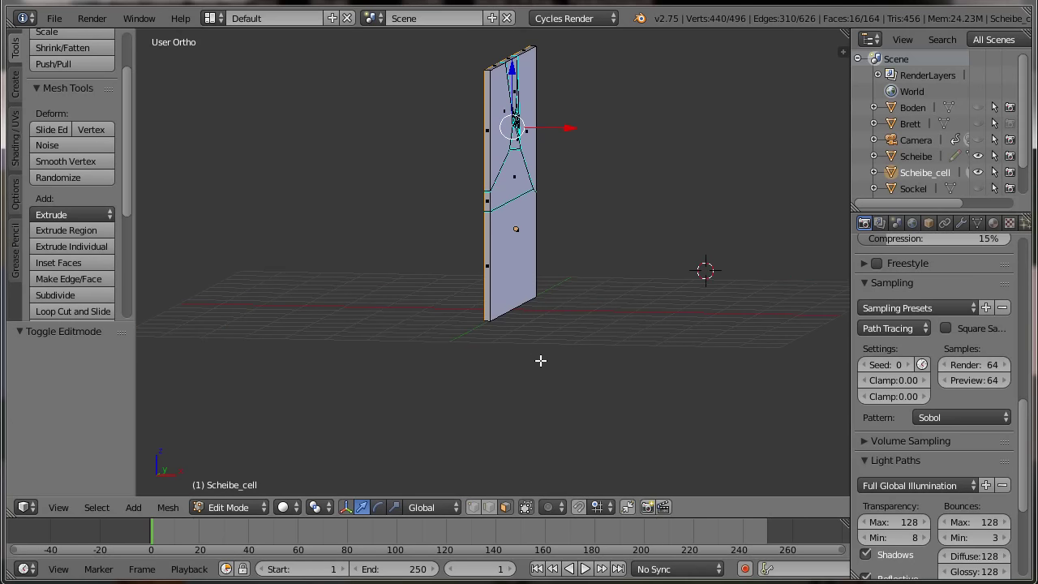
scroll(537, 422, up, 2)
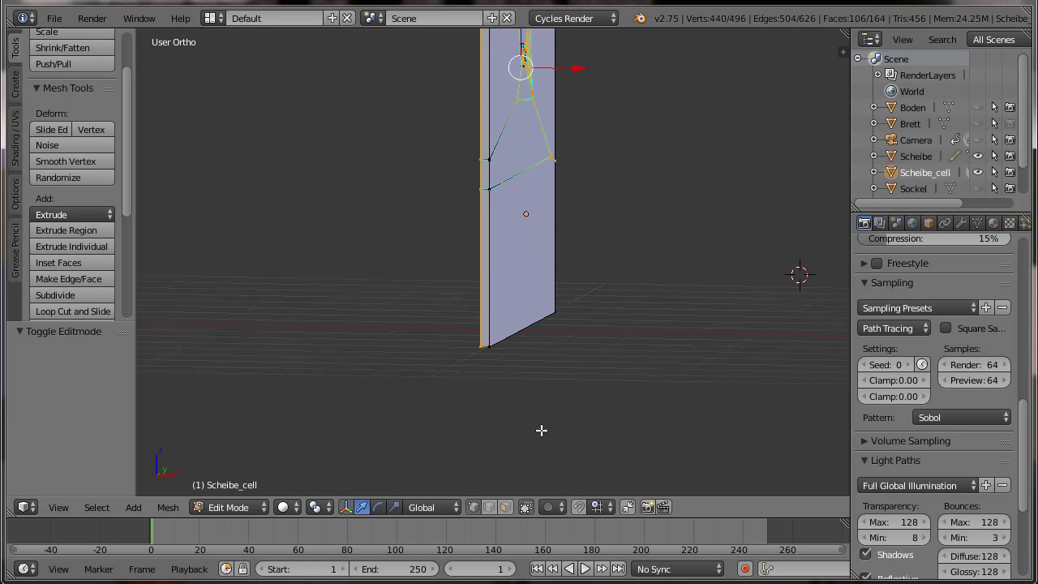
scroll(540, 428, up, 2)
right_click(490, 407)
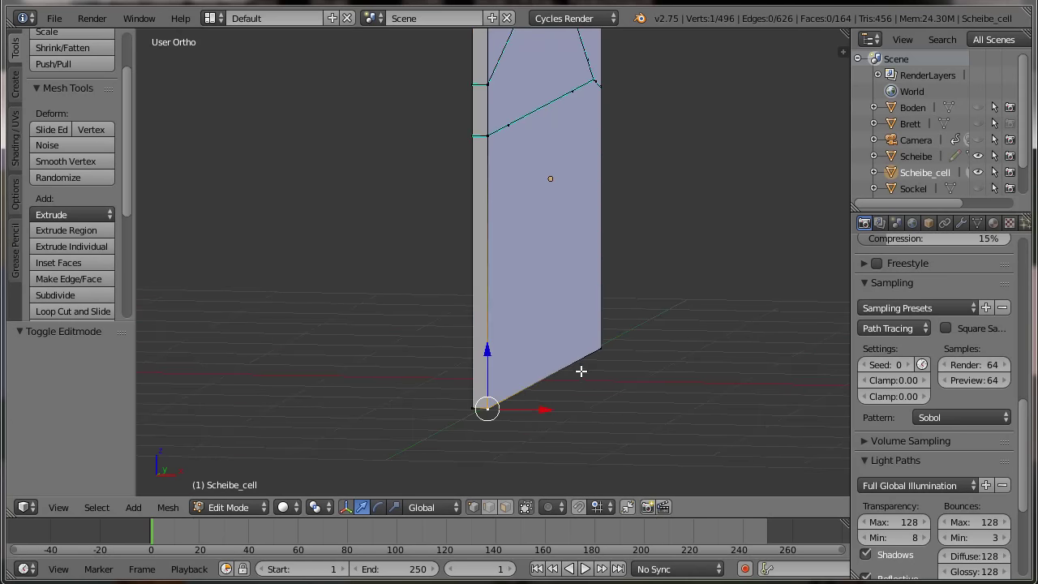
shift+right_click(600, 349)
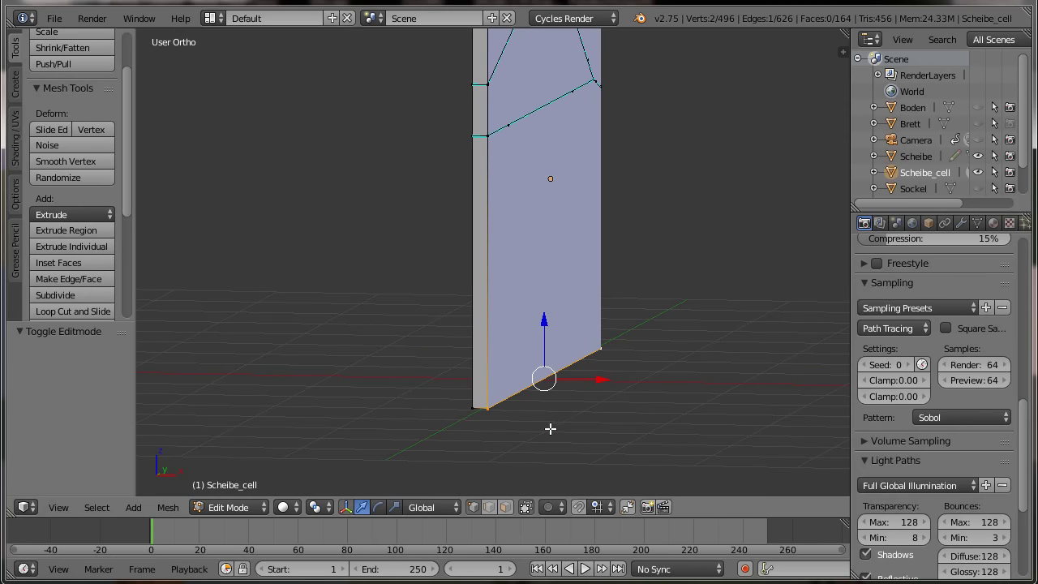
key(shift+s)
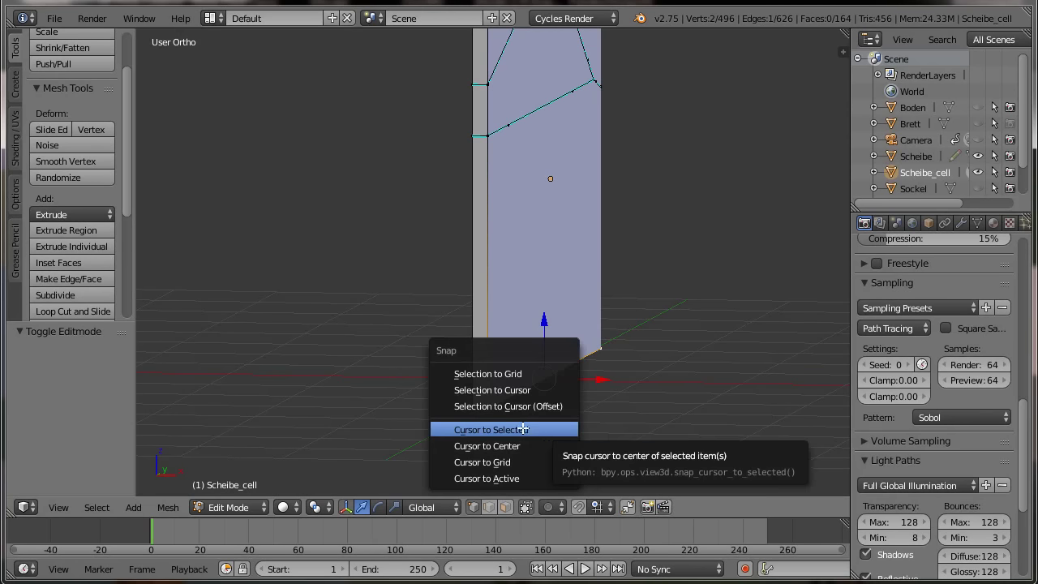
click(524, 429)
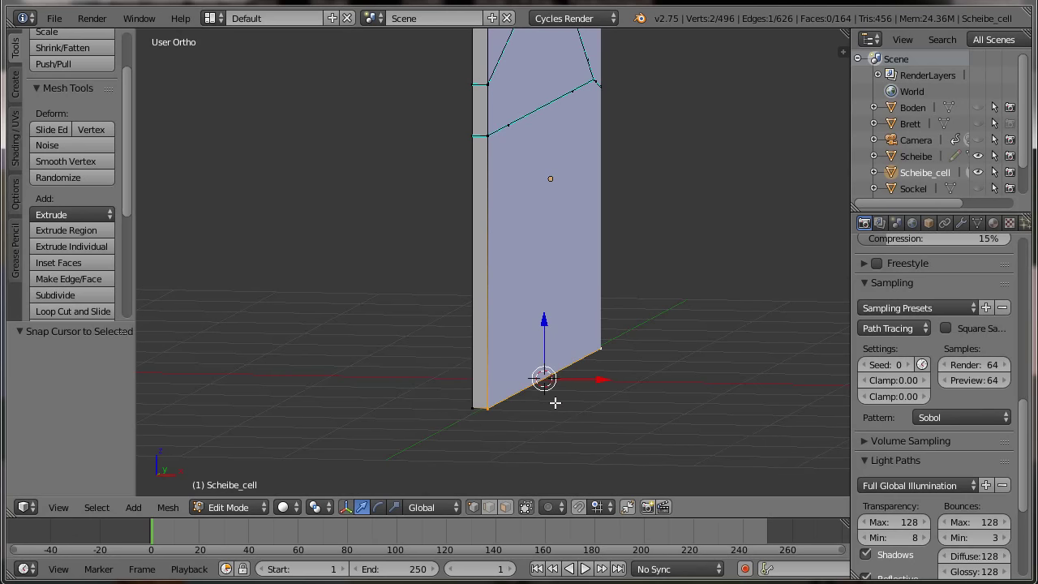
Back in Object Mode, set Scheibe_cell's origin to the 3D cursor.
key(Tab)
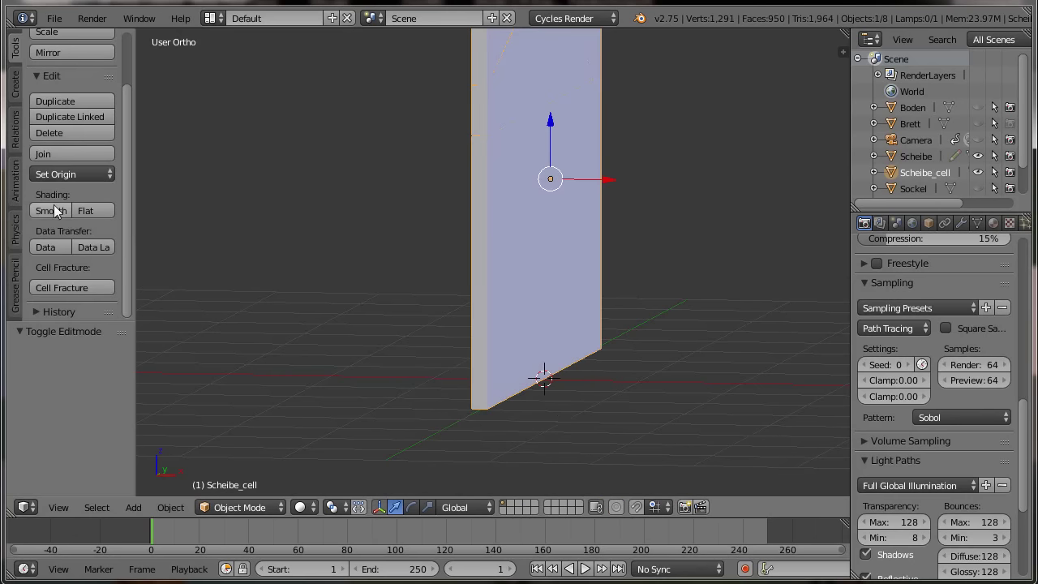
click(59, 173)
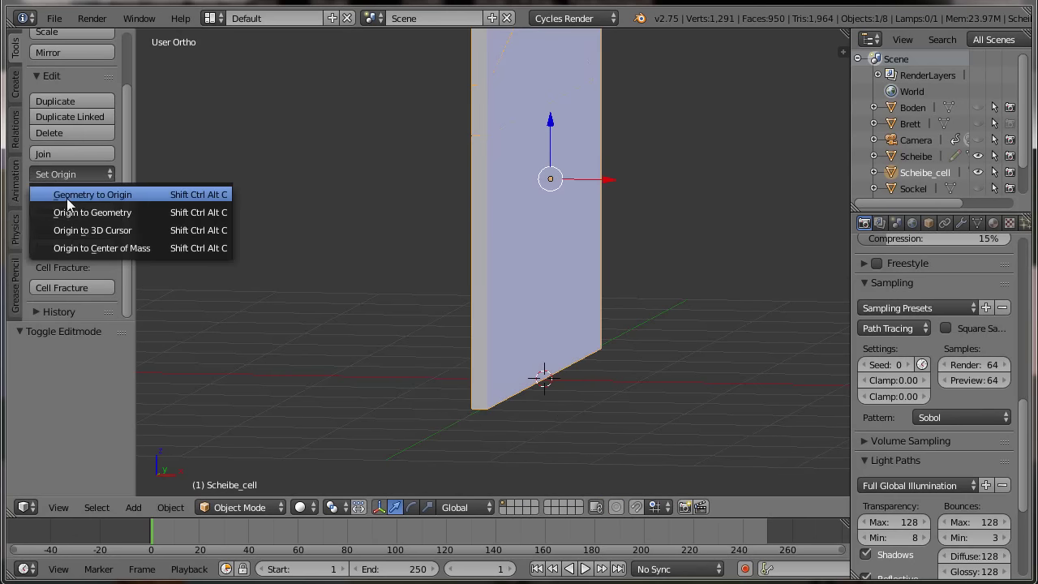
click(111, 230)
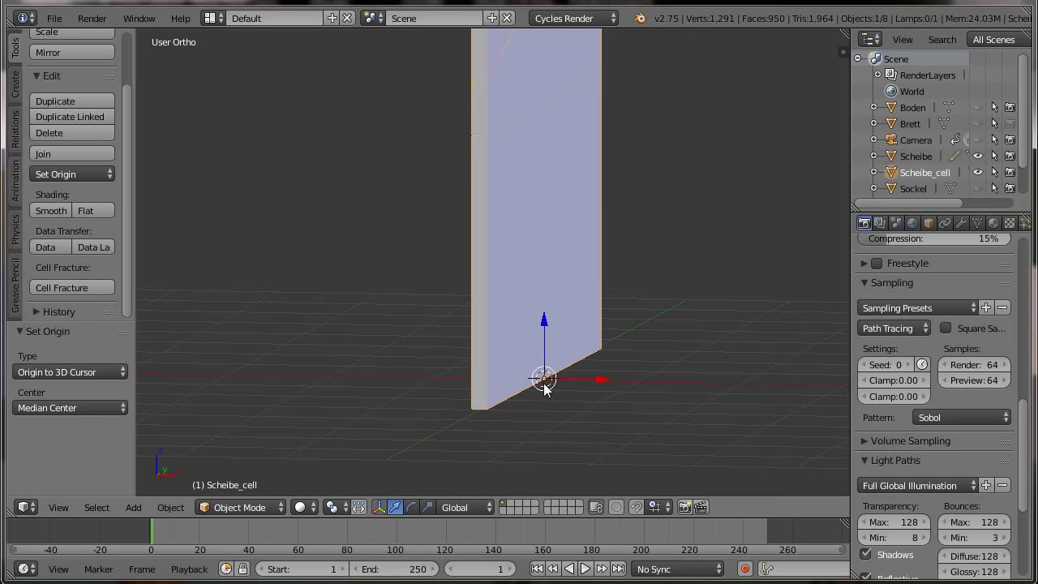
key(KP_1)
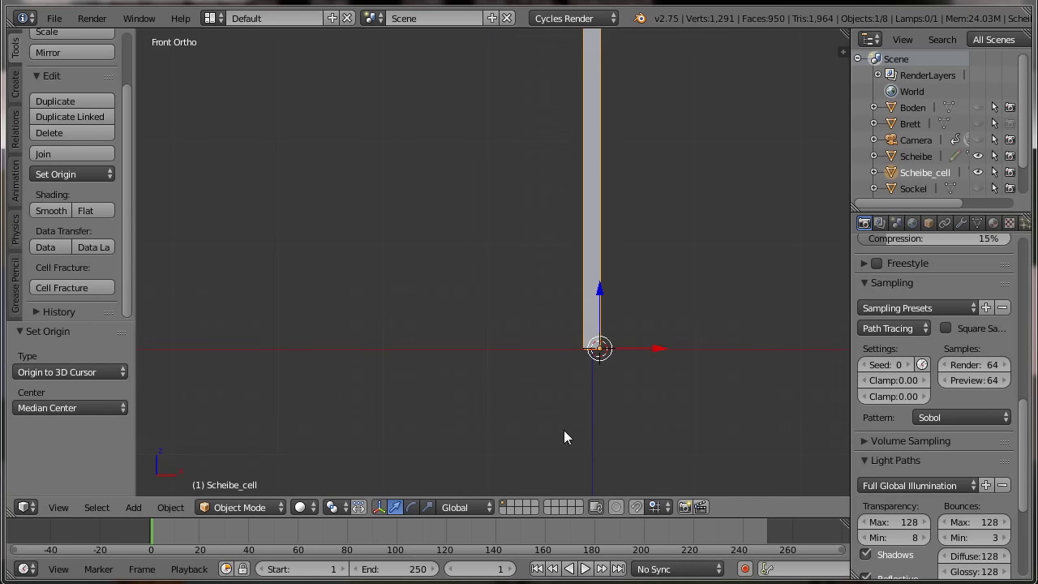
Test-rotate around the new origin, rename Scheibe_cell to 'Risse' in the Outliner, and reselect Scheibe.
key(r)
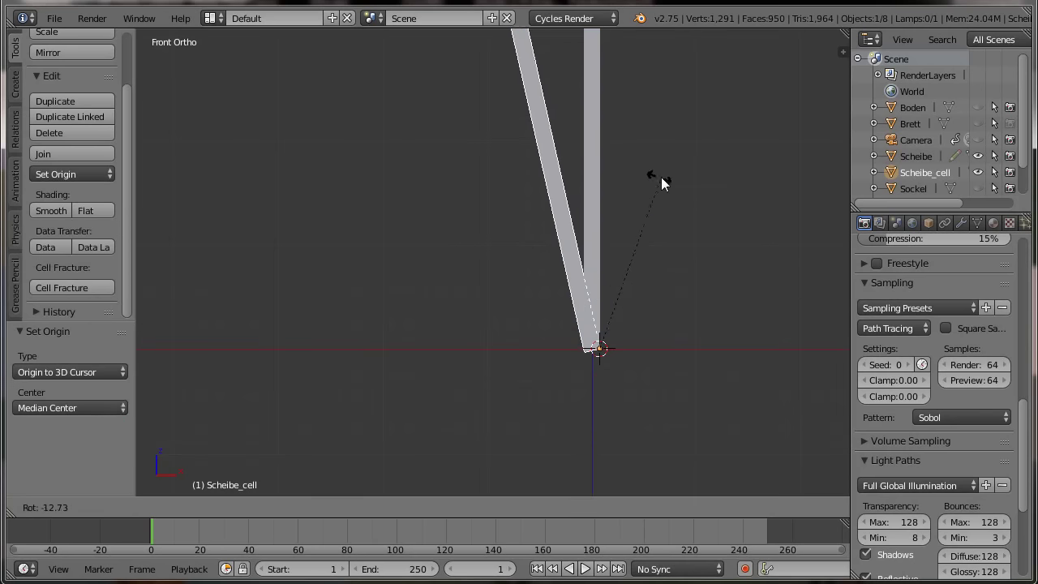
key(Escape)
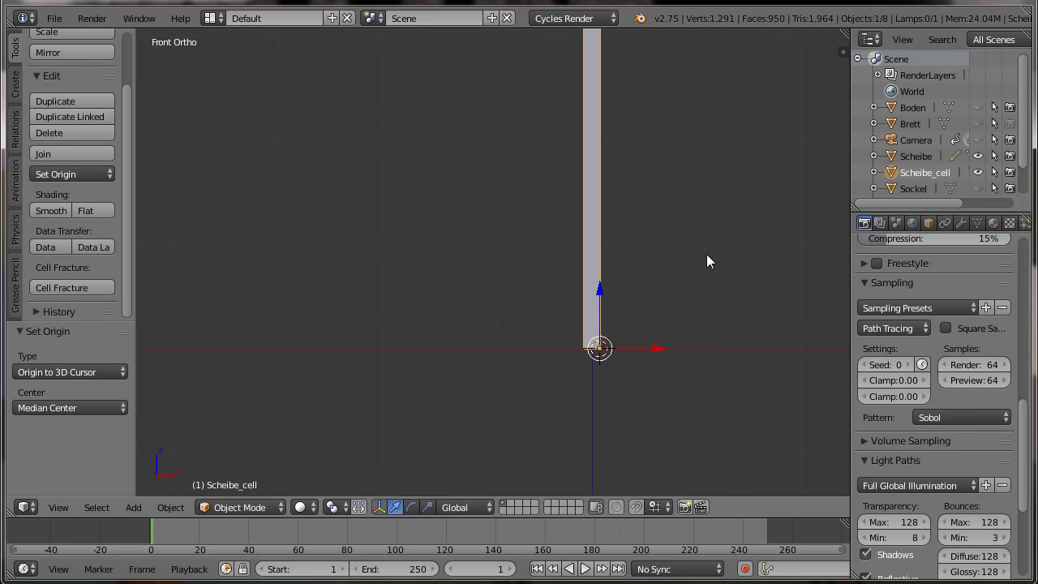
shift+middle_drag(702, 281, 614, 322)
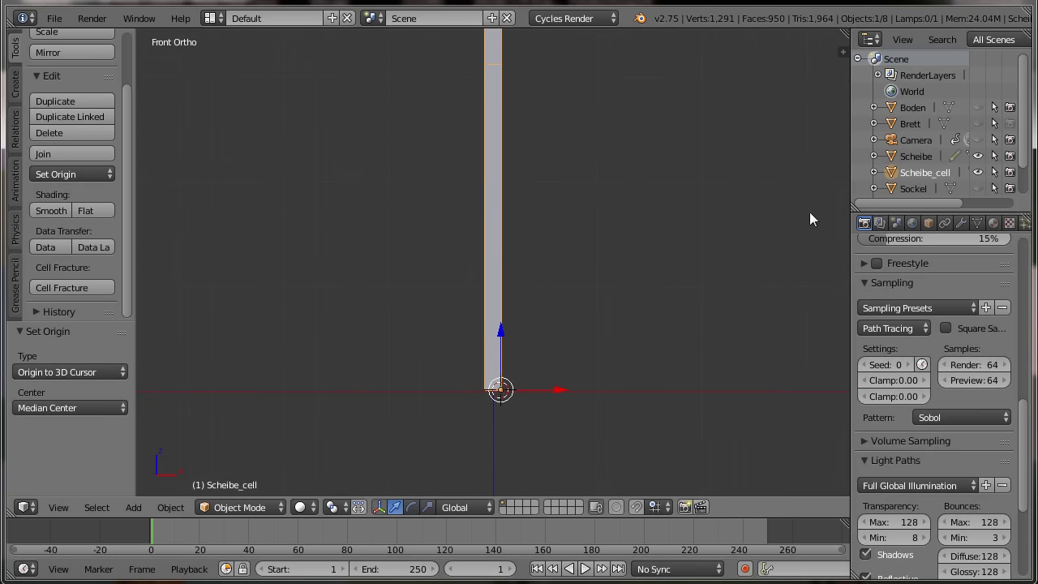
double_click(910, 173)
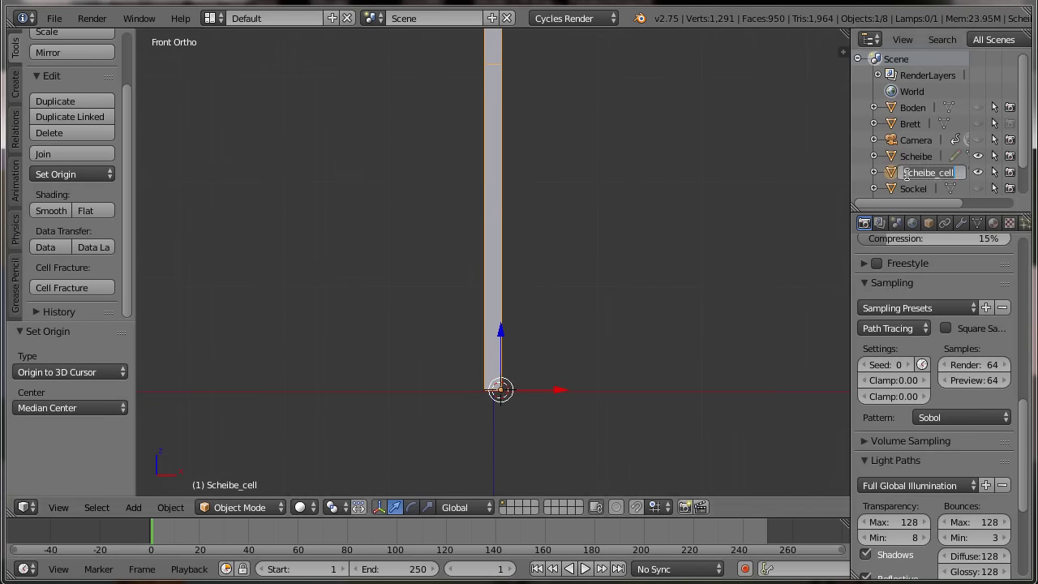
text(Risse)
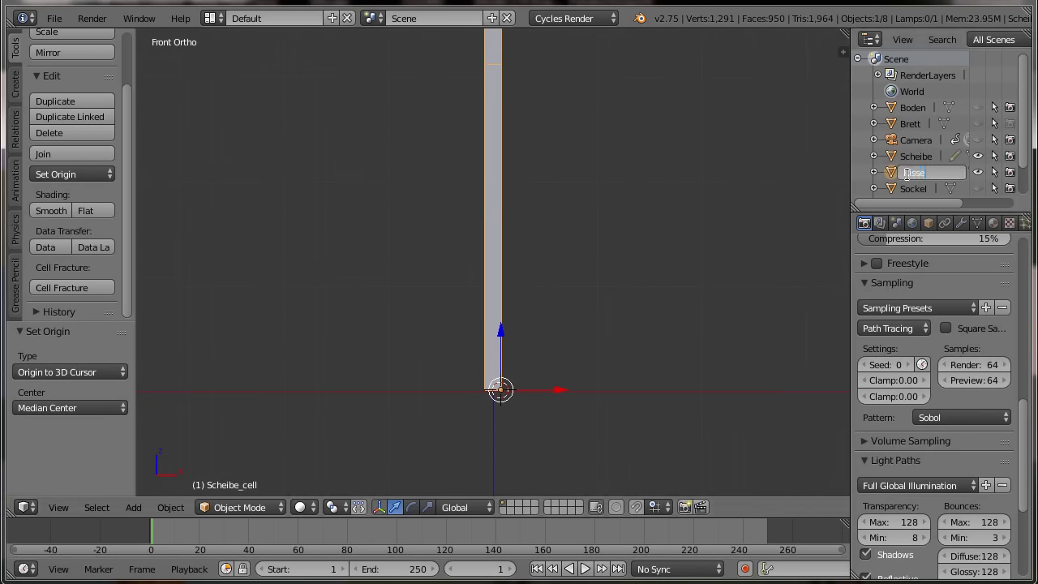
key(Return)
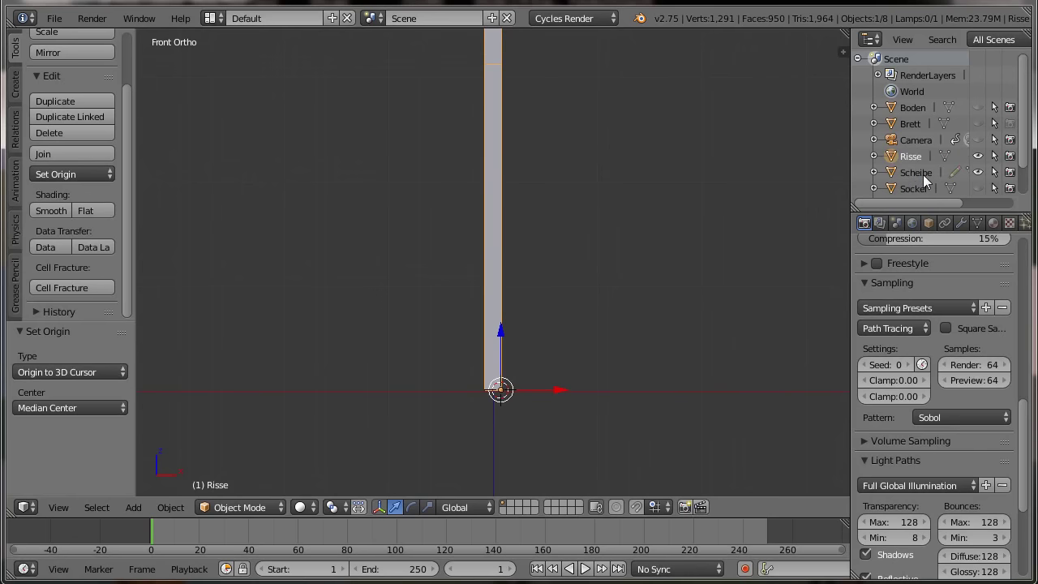
click(921, 173)
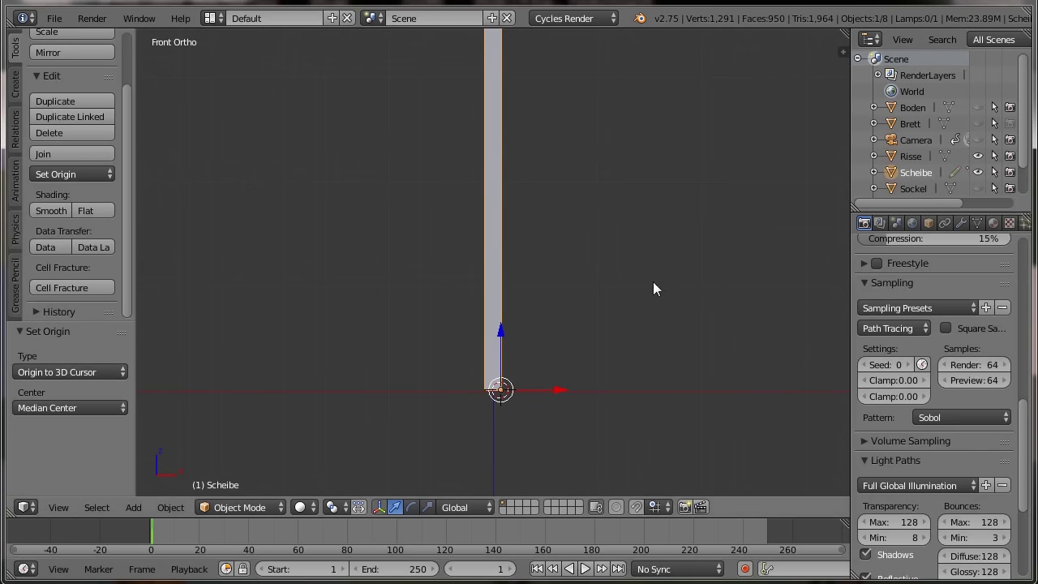
key(ctrl+KP_3)
Add two more grease pencil dots on the Scheibe pane.
mouse_move(651, 338)
shift+middle_down()
mouse_move(412, 352)
mouse_move(542, 381)
shift+middle_up()
scroll(443, 355, down, 2)
scroll(443, 355, down, 1)
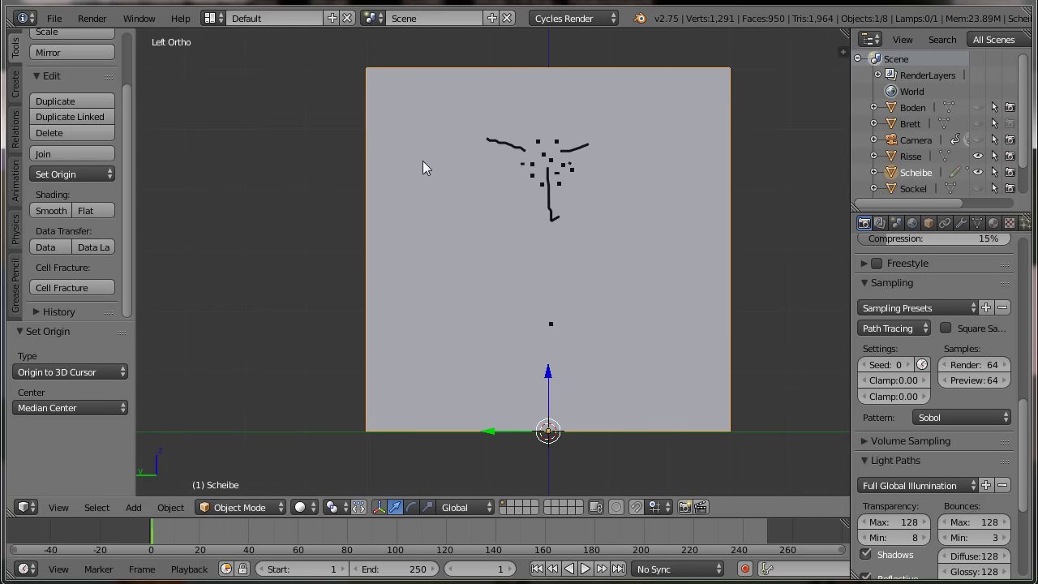
click(669, 169)
click(435, 291)
Run Cell Fracture again with the point source limit raised to 16.
click(66, 287)
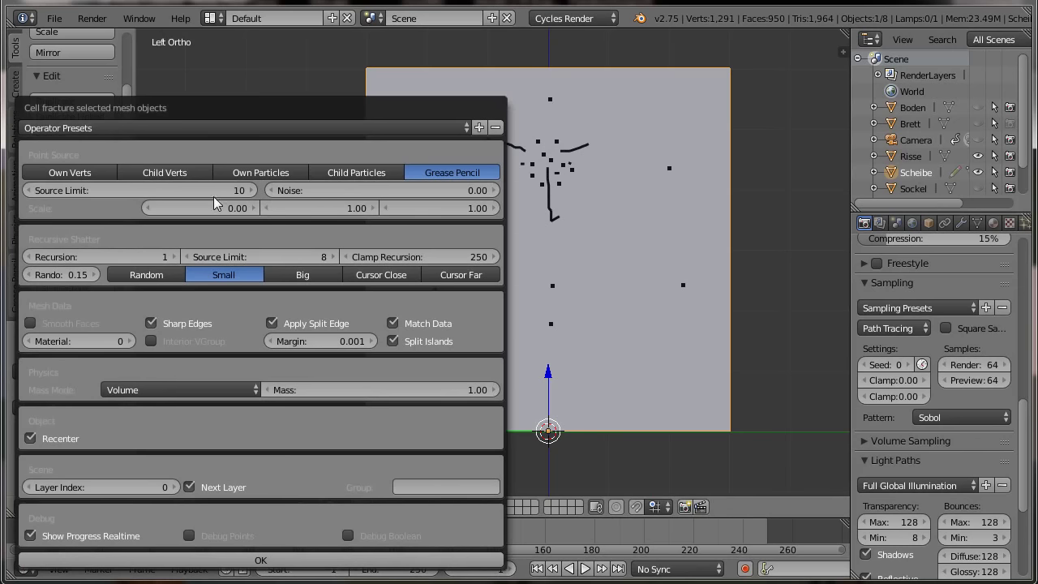
click(193, 190)
text(16)
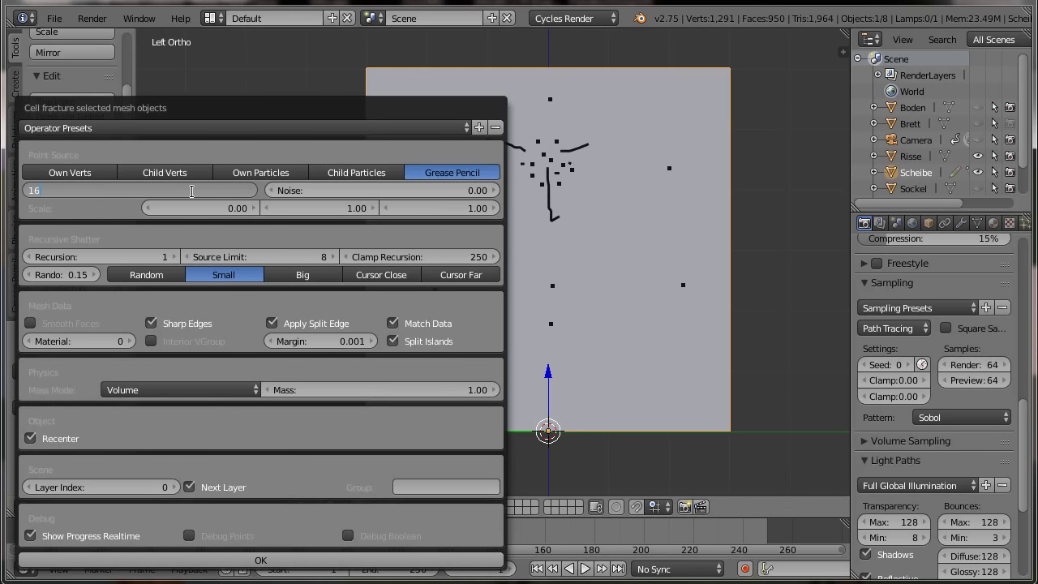
key(Return)
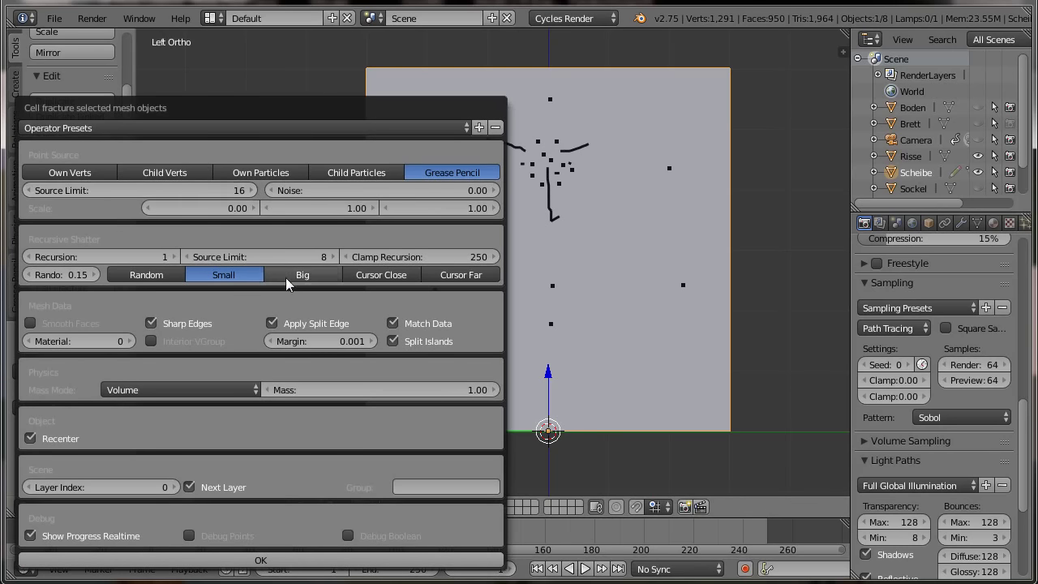
click(319, 562)
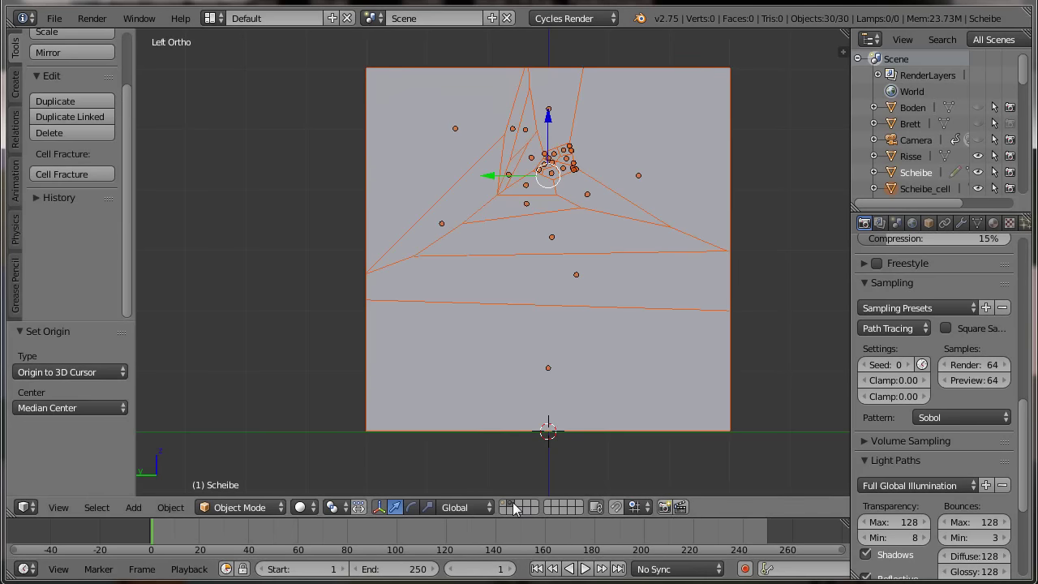
Join the new fracture cells into Scheibe_cell.009, move it to another layer, and display that layer.
key(z)
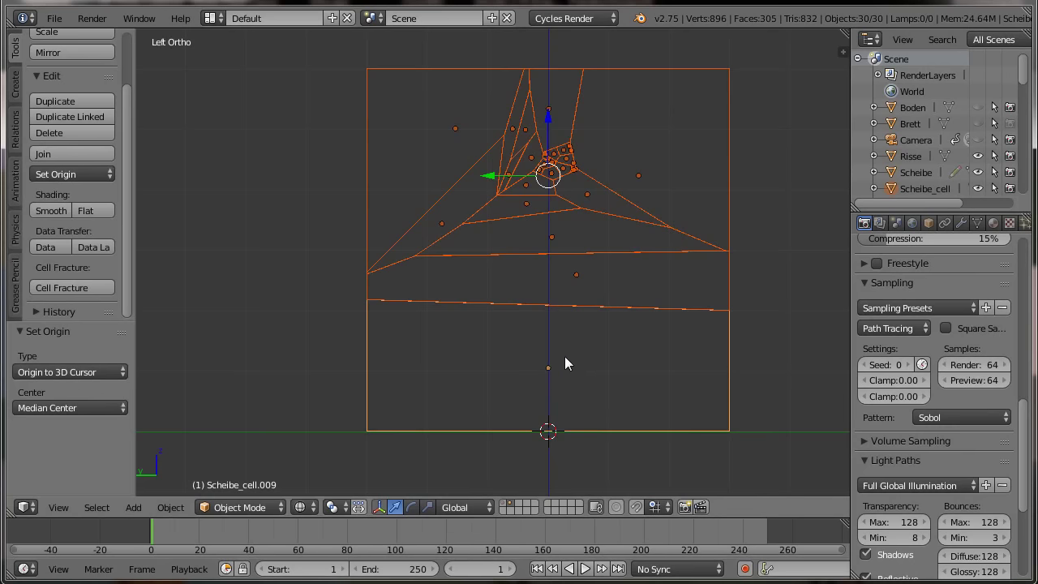
key(ctrl+j)
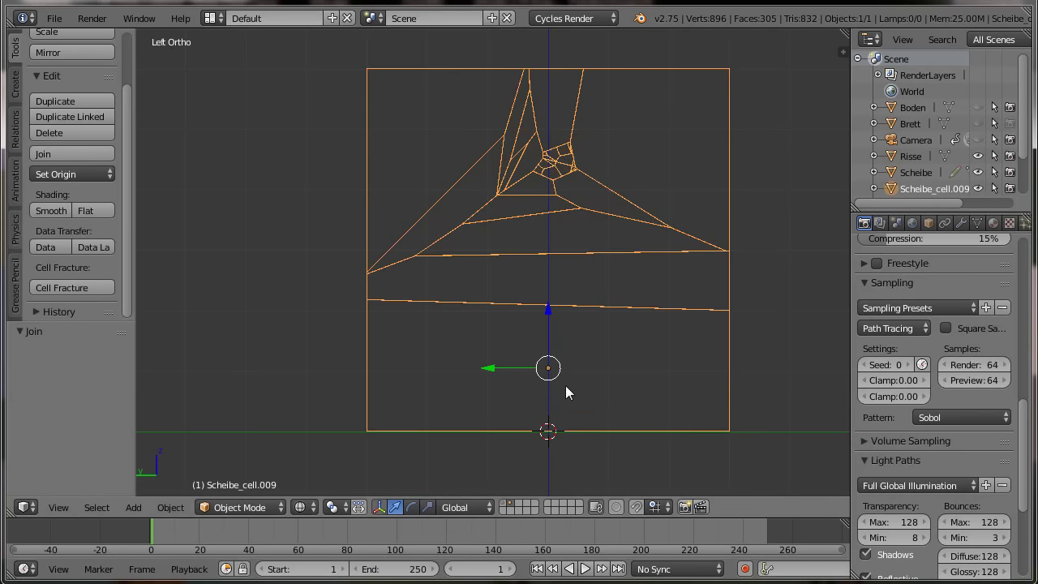
key(m)
click(699, 411)
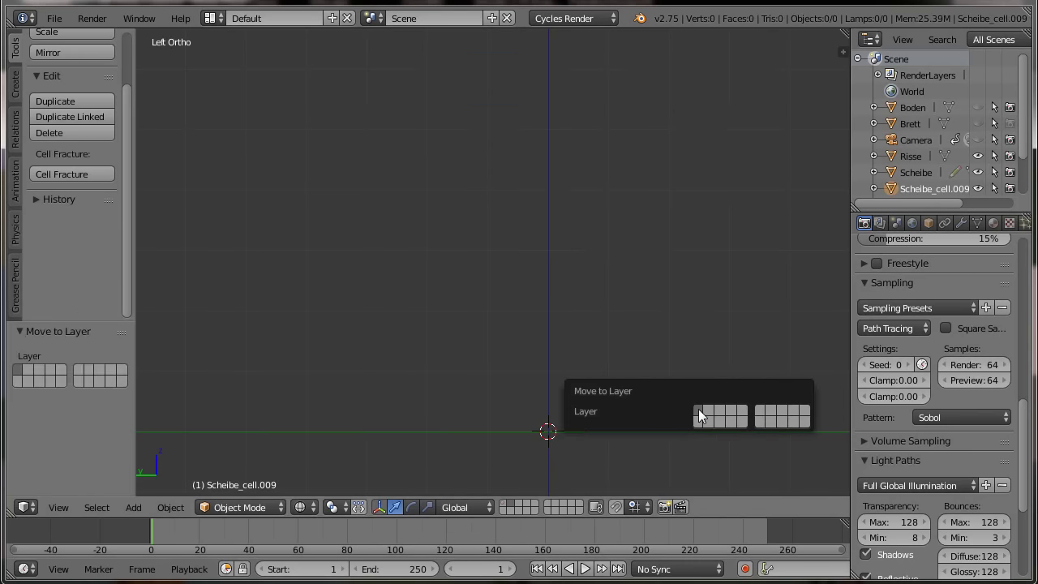
click(504, 507)
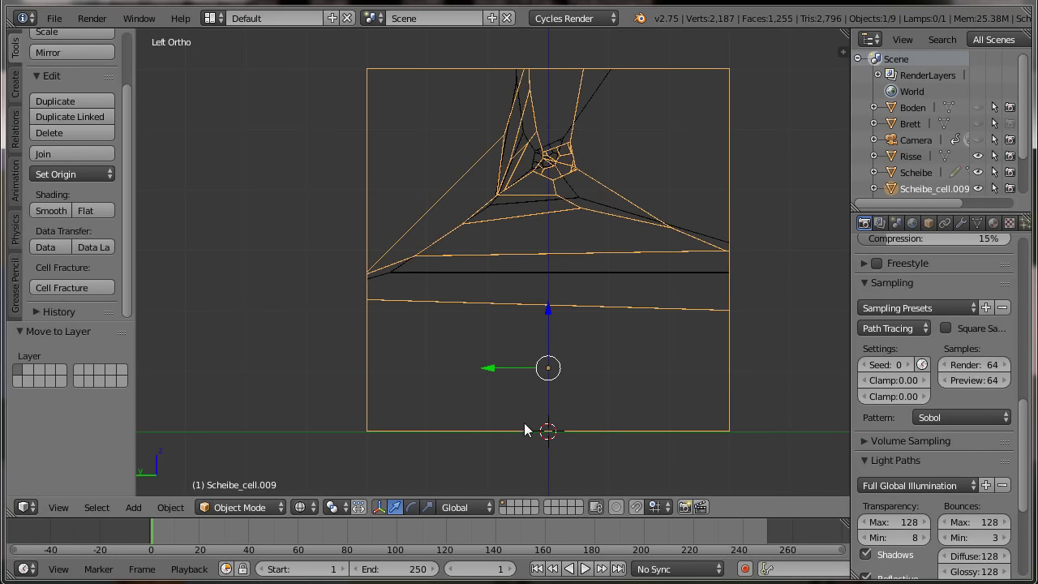
key(KP_1)
Select the cracked pane's bottom corner vertices and snap the 3D cursor to them.
key(z)
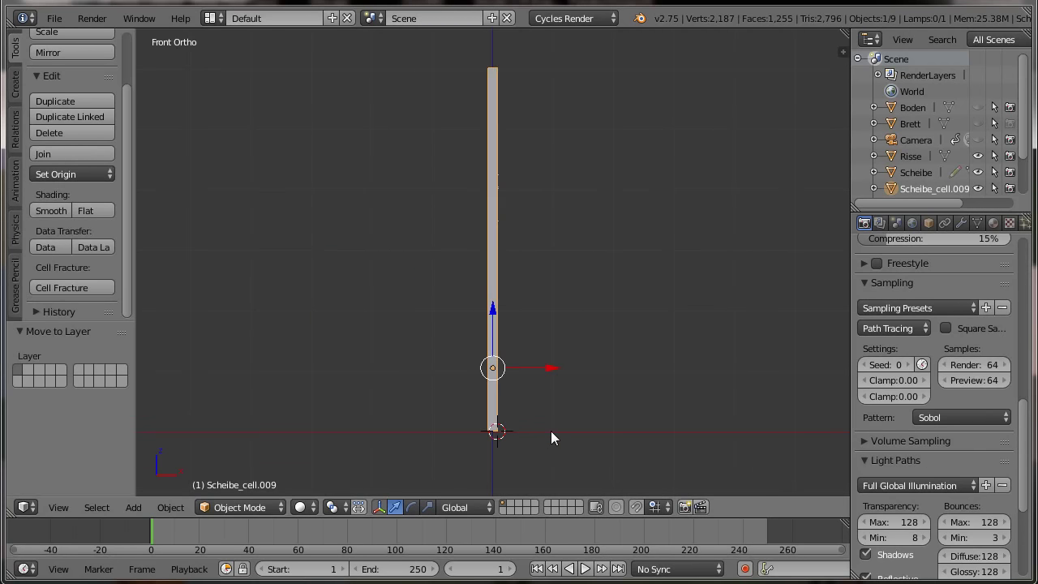
middle_drag(551, 434, 546, 471)
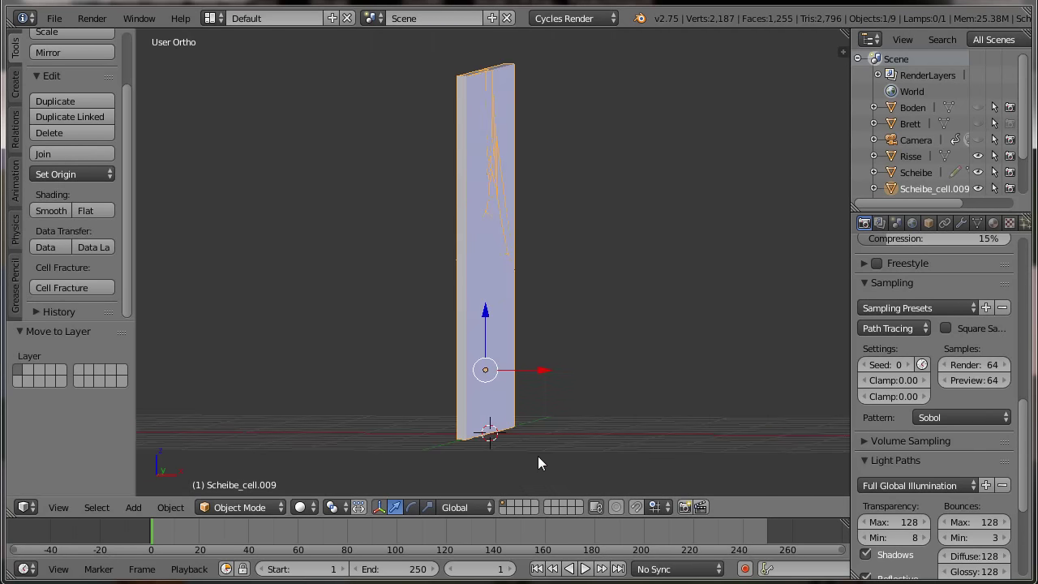
key(Tab)
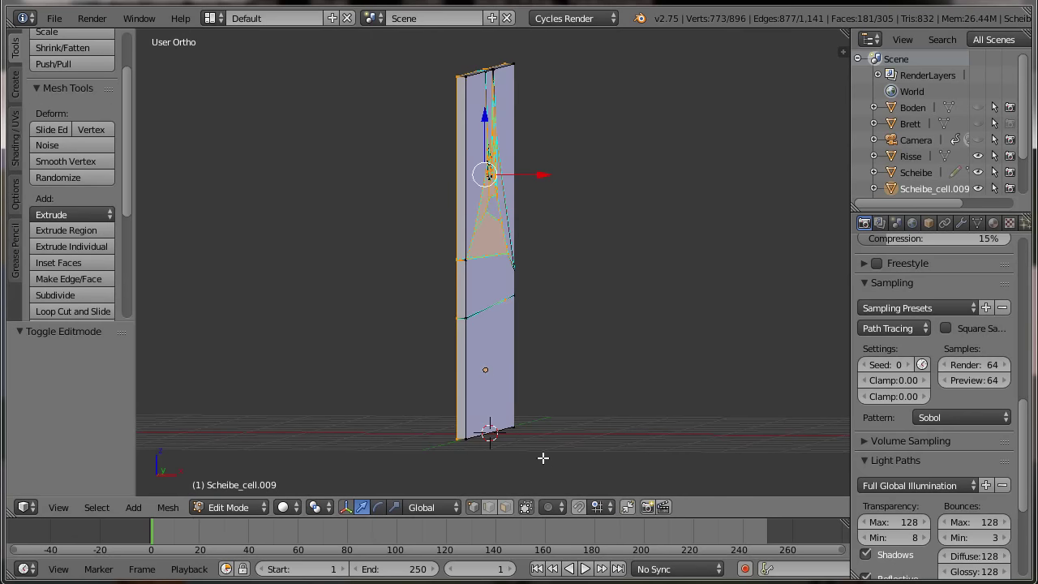
shift+middle_drag(570, 422, 566, 327)
scroll(547, 392, up, 1)
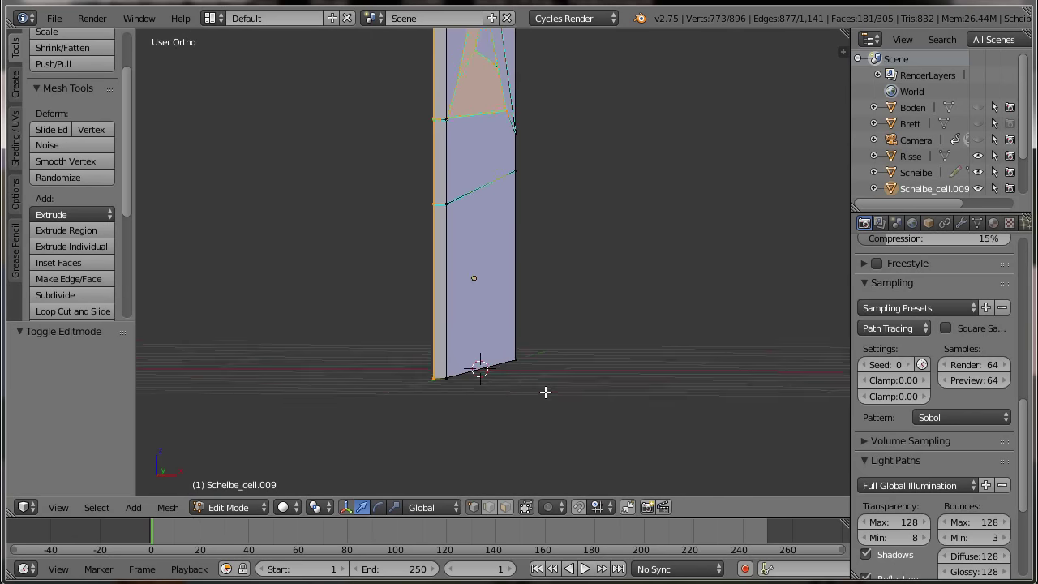
scroll(520, 406, up, 3)
right_click(424, 428)
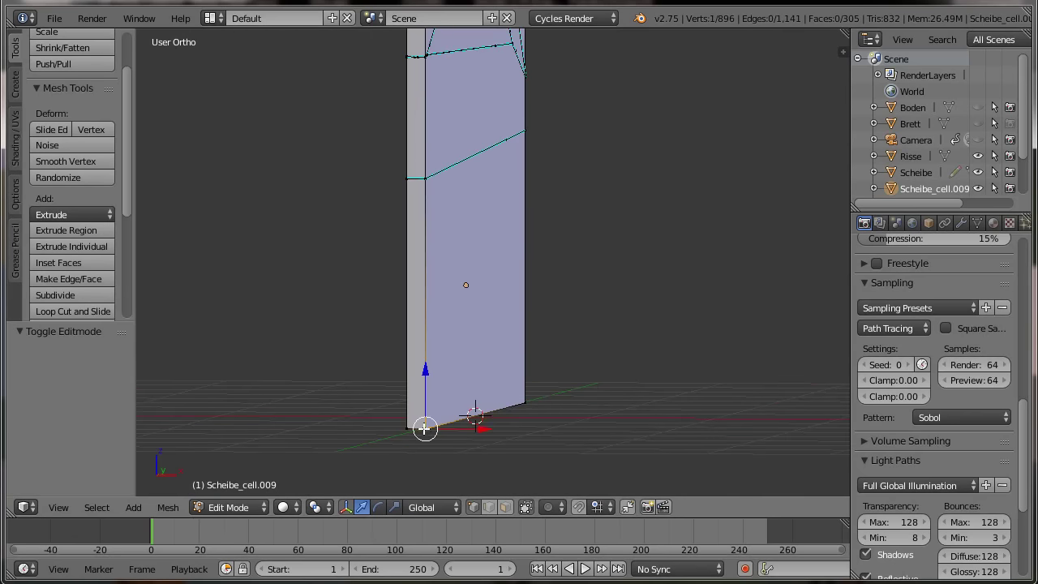
shift+right_click(527, 401)
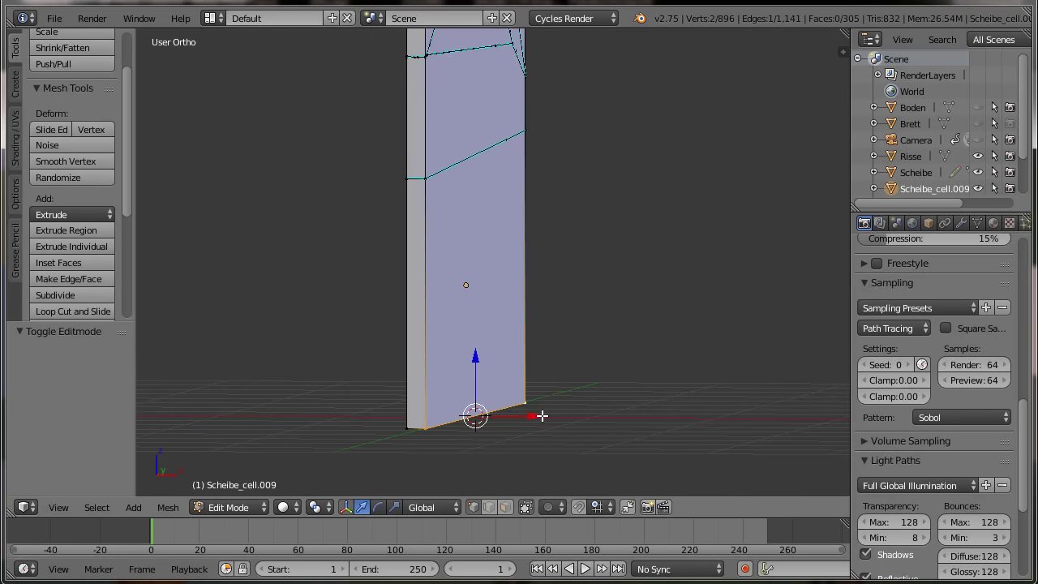
key(shift+s)
click(542, 416)
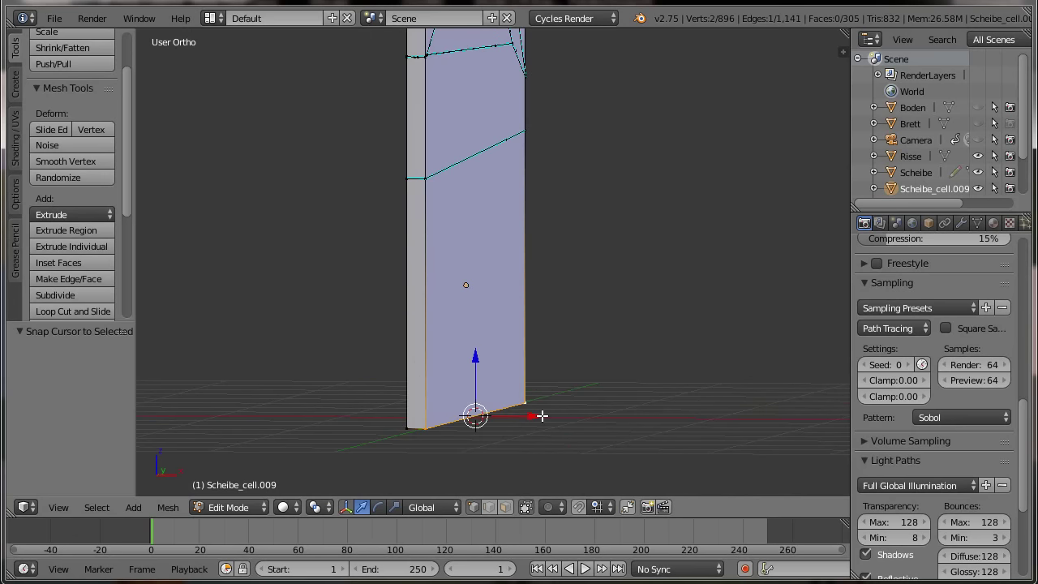
Set Scheibe_cell.009's origin to the 3D cursor and centre the pane in front view.
key(Tab)
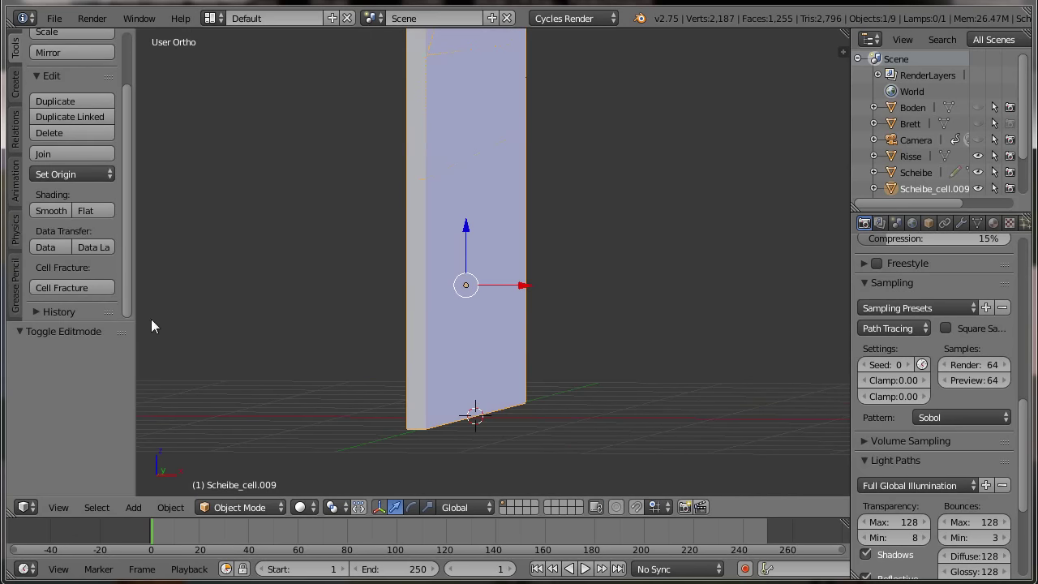
click(83, 172)
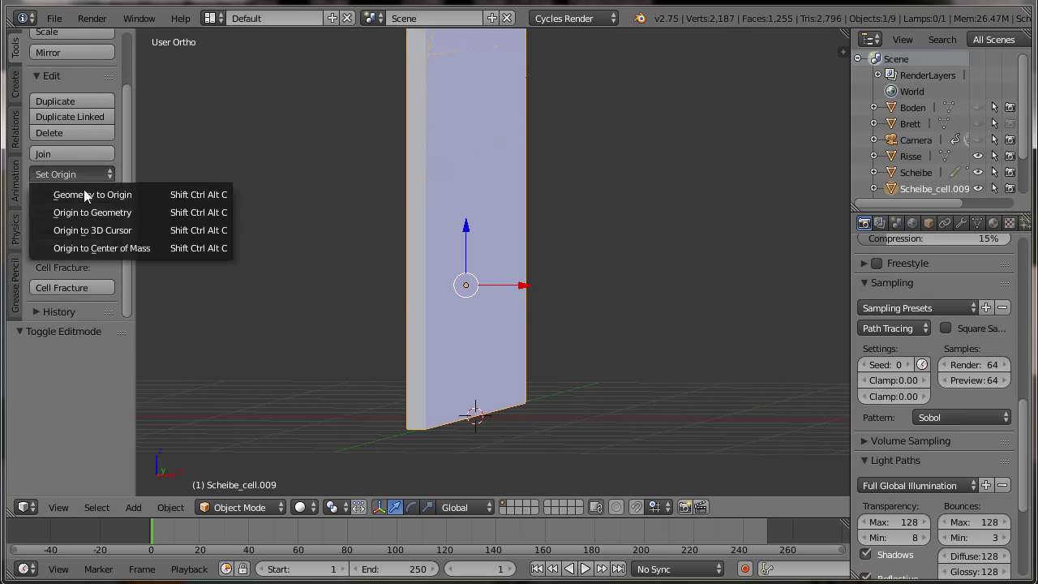
click(87, 232)
key(KP_1)
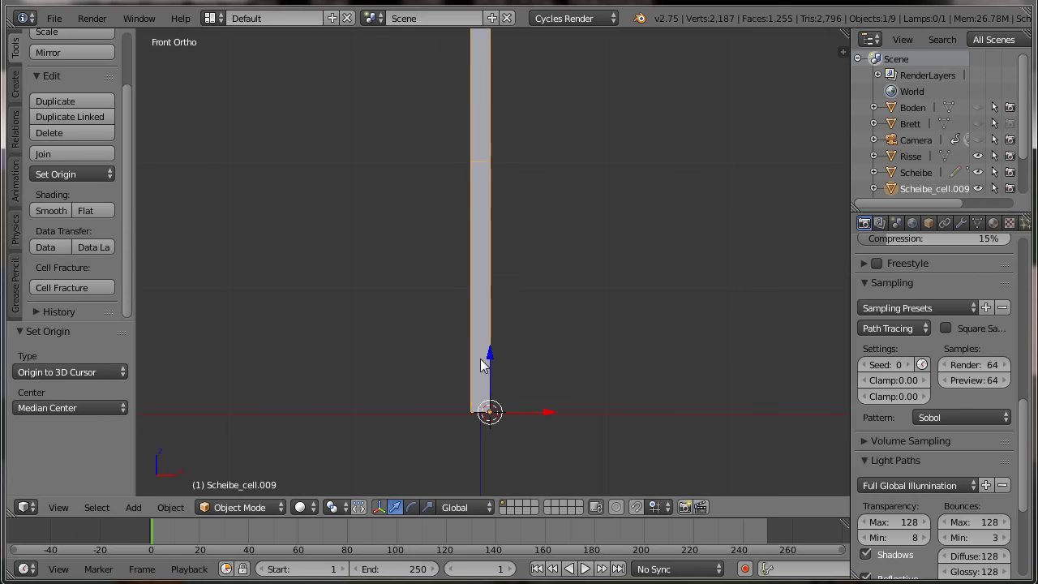
scroll(641, 391, down, 2)
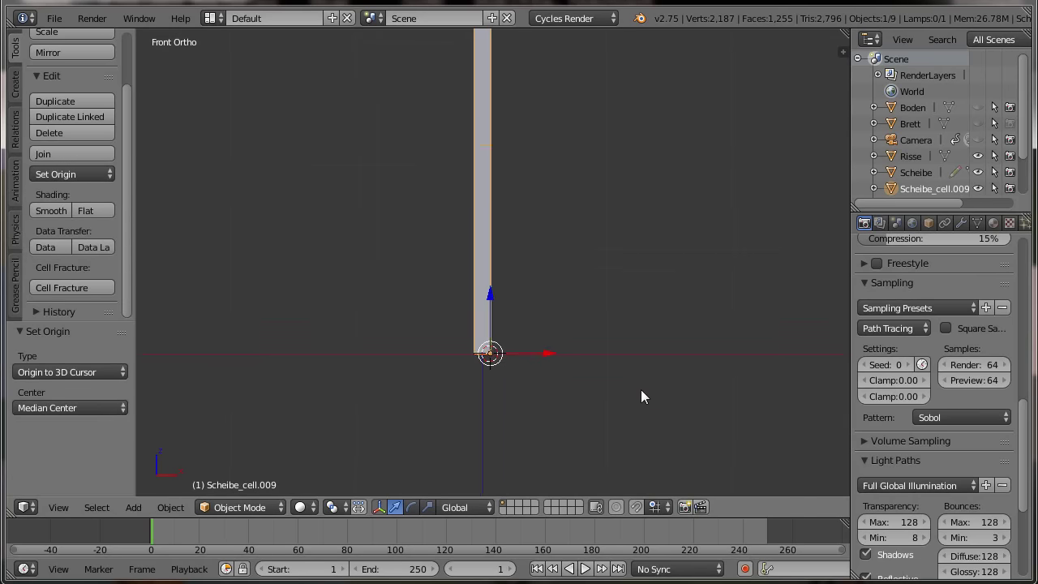
shift+middle_drag(636, 380, 585, 426)
scroll(593, 428, down, 3)
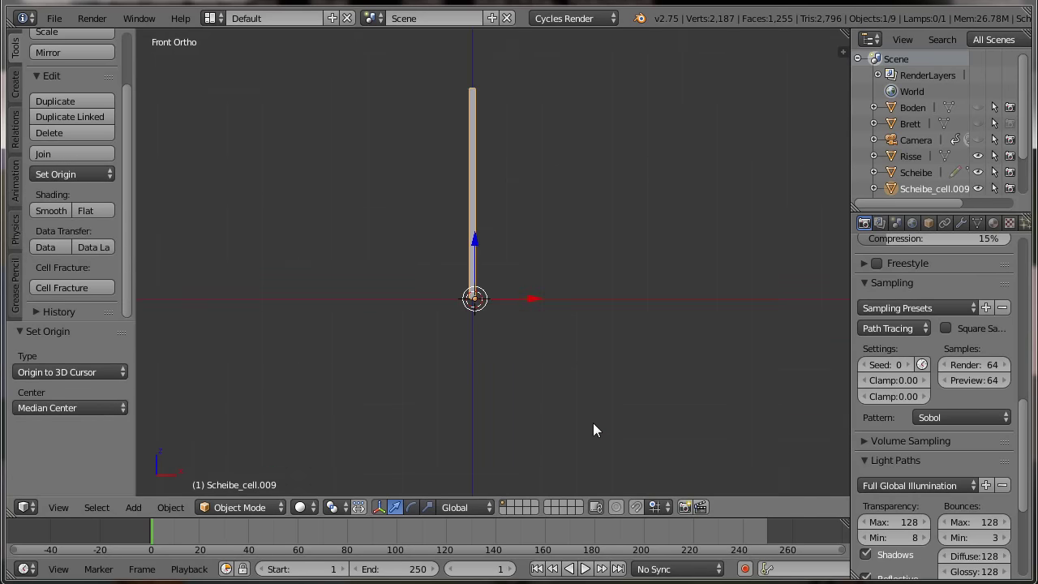
shift+middle_drag(574, 378, 580, 409)
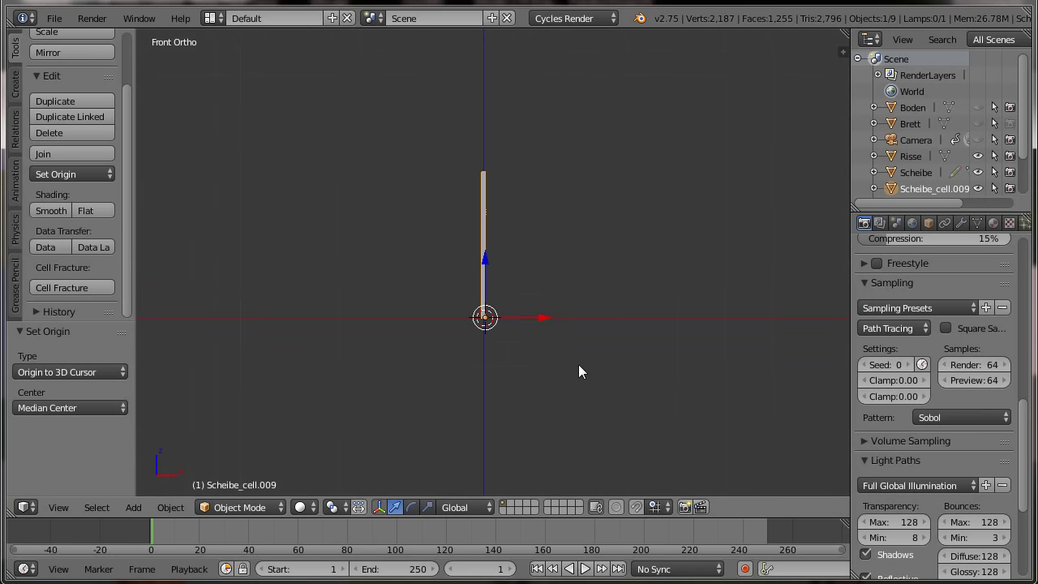
Unhide all scene objects and select the sphere on the tilted board.
key(alt+h)
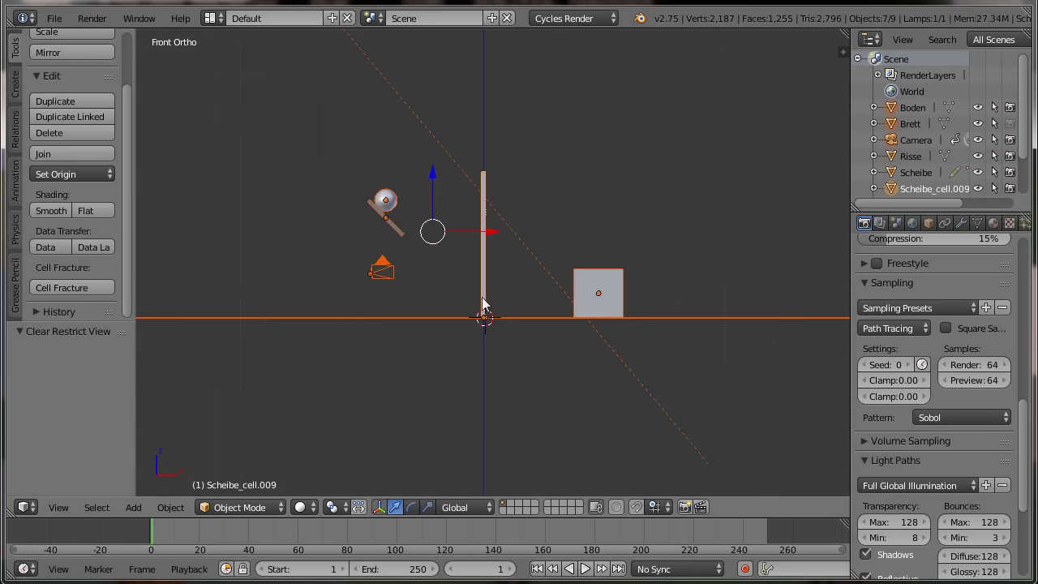
key(a)
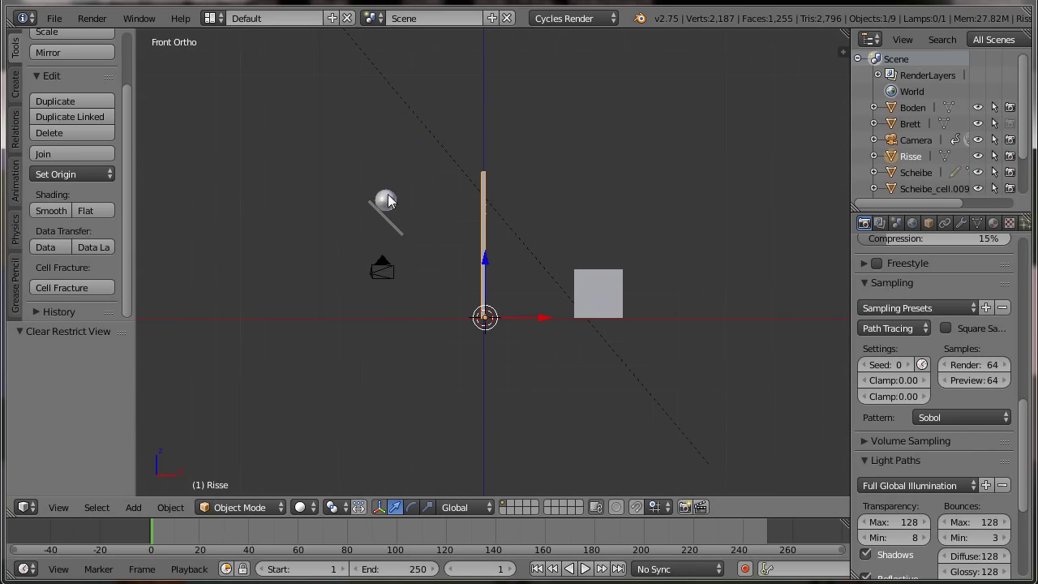
right_click(387, 201)
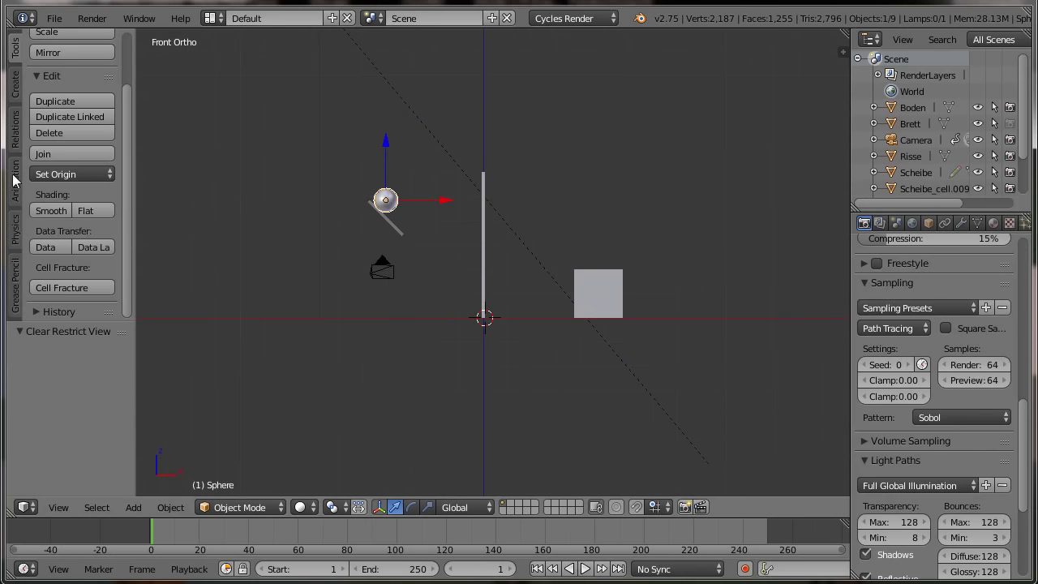
click(15, 231)
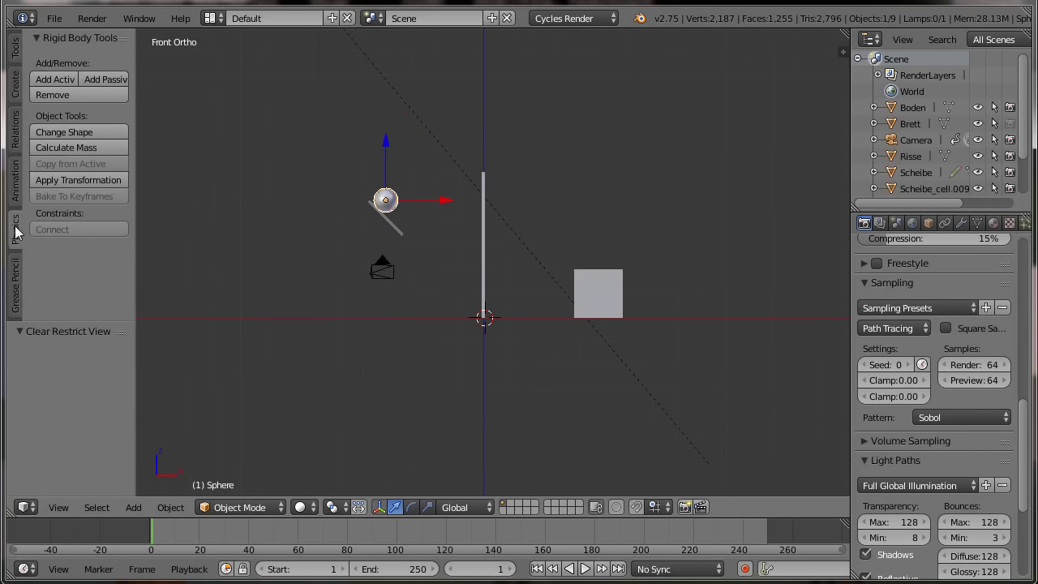
Save the blend file and make the sphere an active rigid body.
click(54, 18)
click(71, 143)
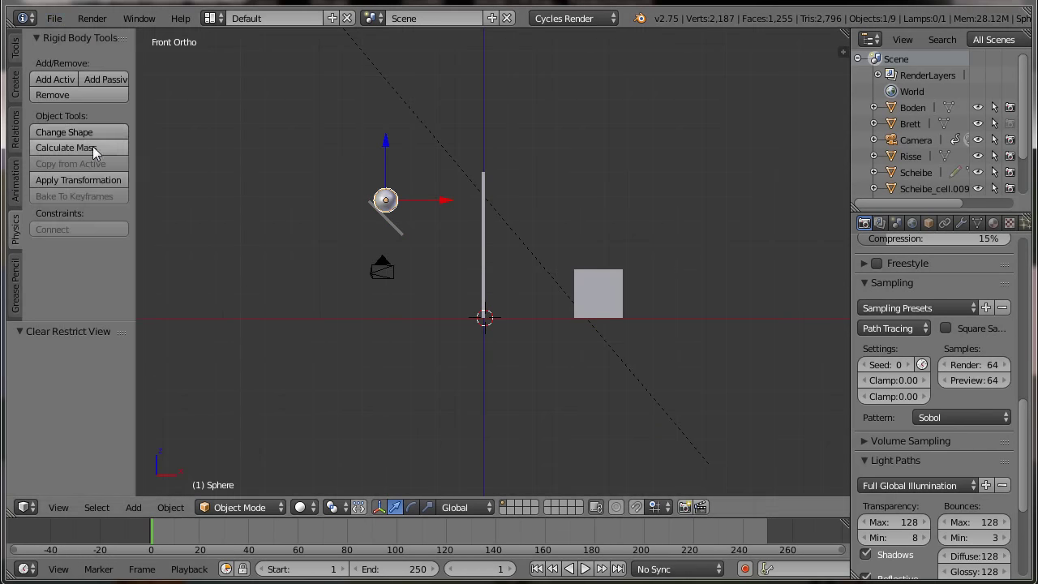
click(49, 78)
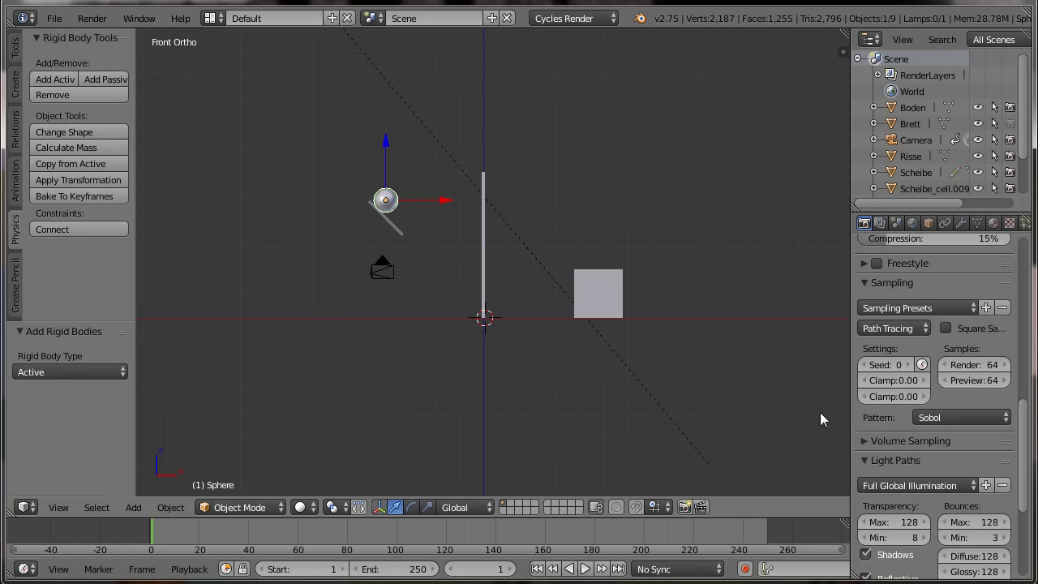
scroll(981, 224, down, 3)
Give the sphere a Sphere collision shape with friction 1.000 and bounciness 1.000.
click(995, 223)
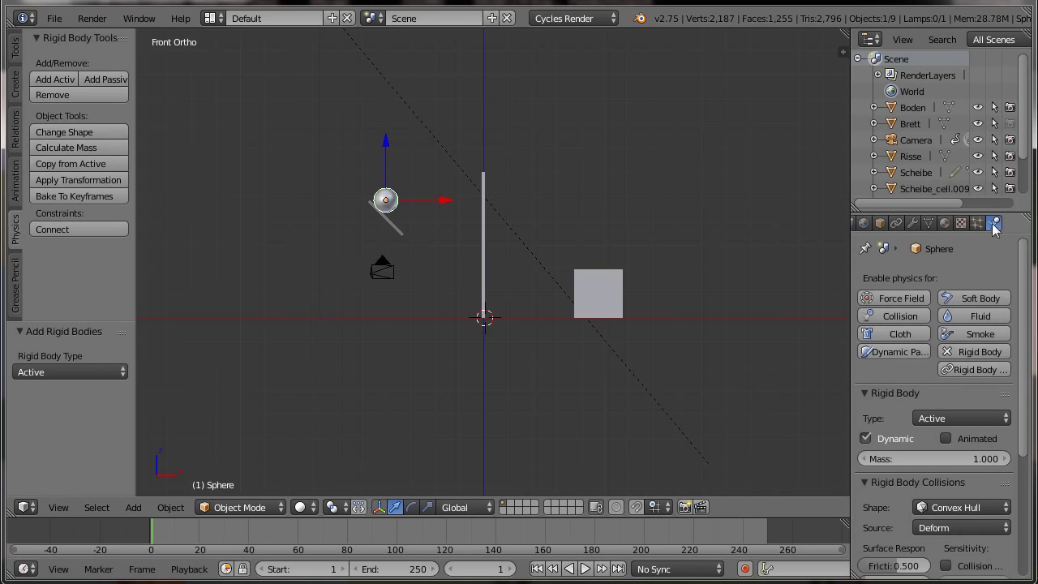
scroll(951, 471, down, 1)
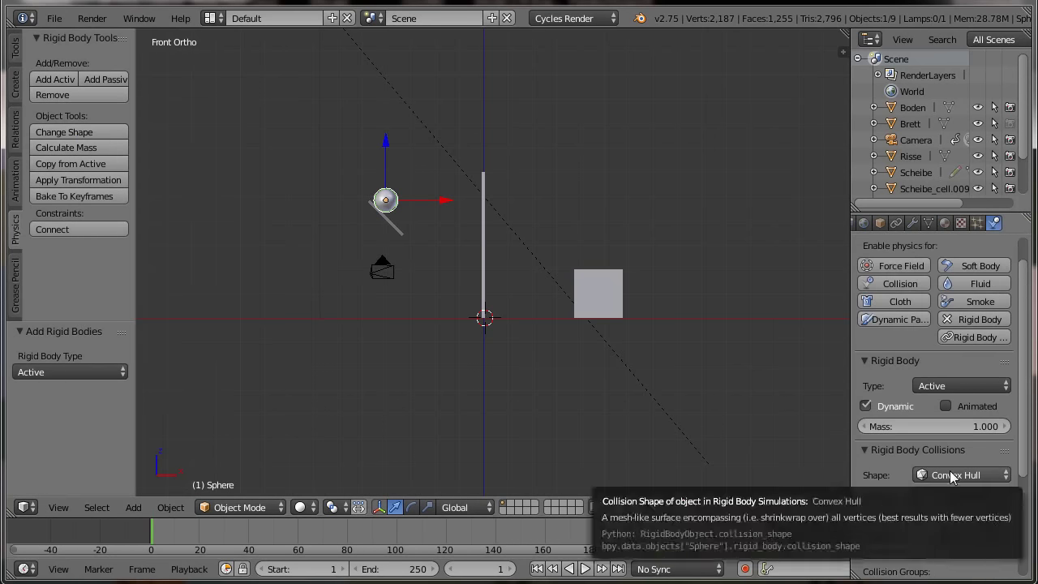
scroll(950, 471, down, 2)
click(952, 411)
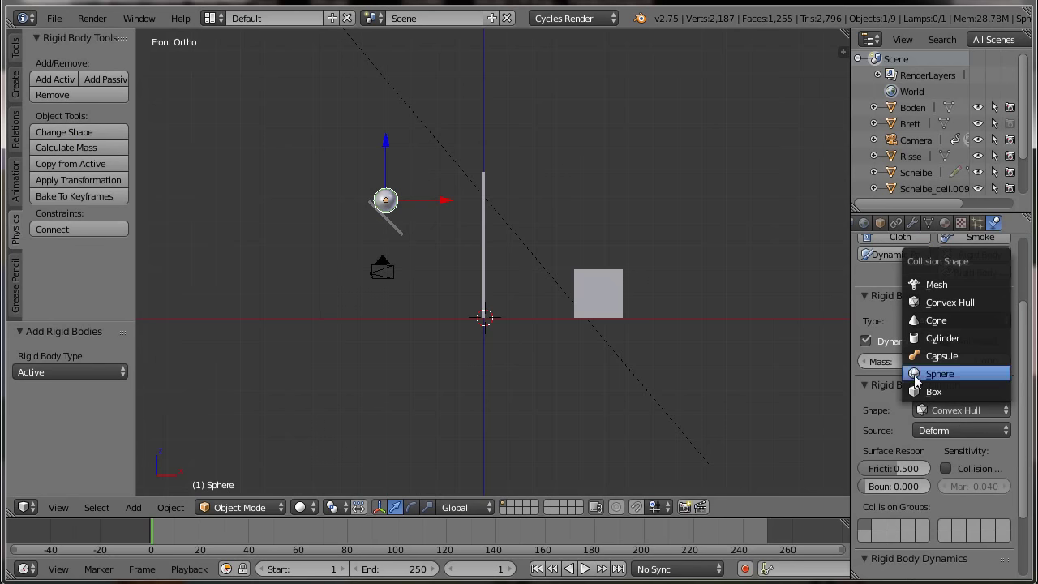
click(941, 373)
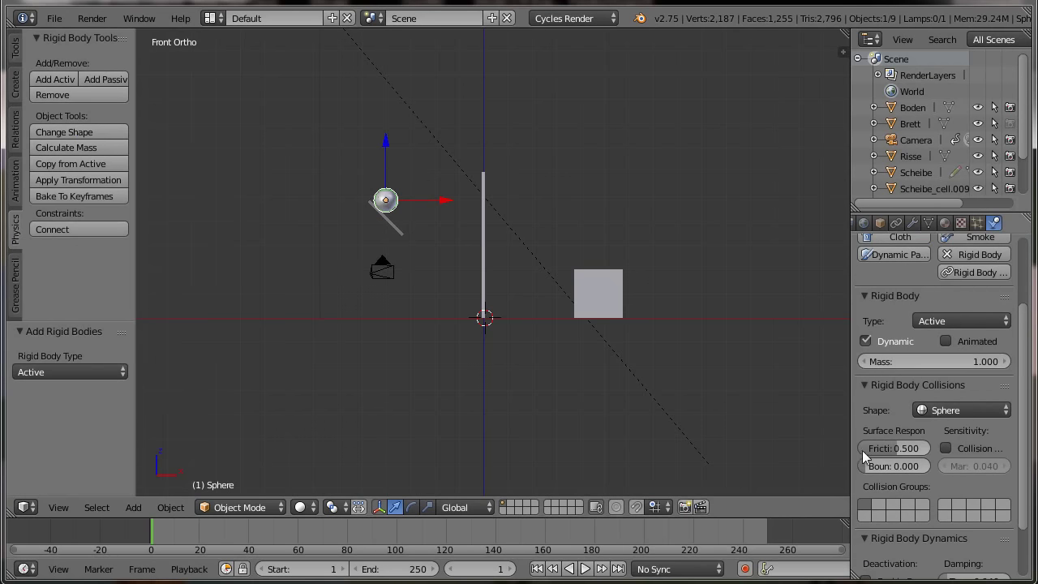
drag(892, 449, 973, 449)
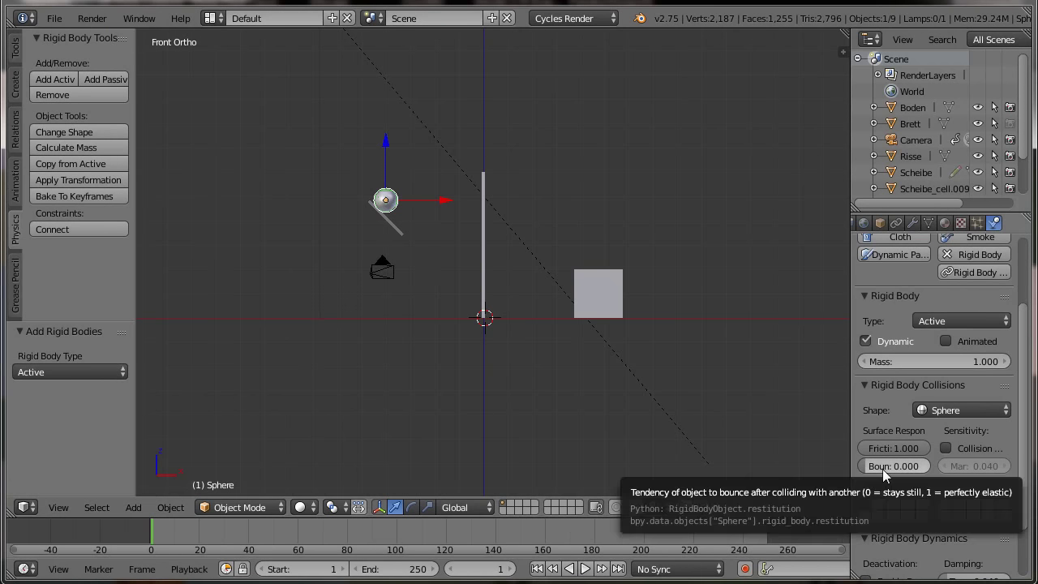
drag(868, 467, 928, 475)
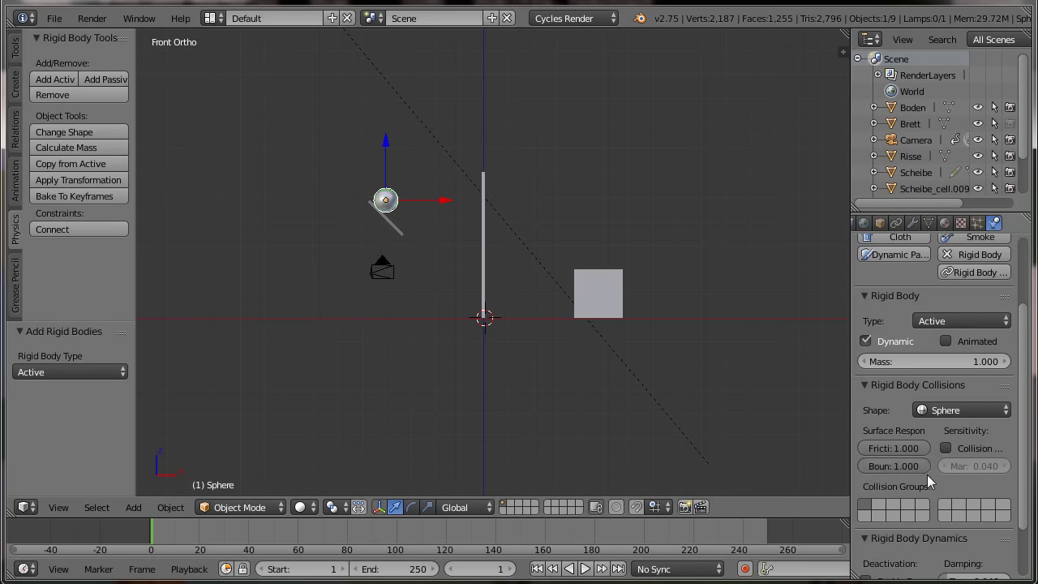
scroll(951, 487, down, 1)
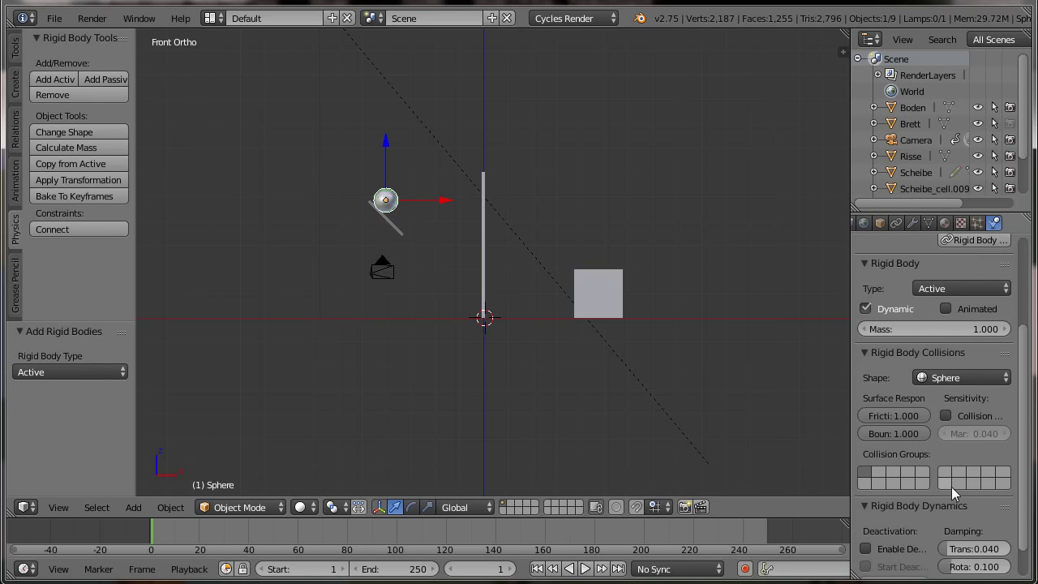
Make Brett a passive rigid body with a collision margin of 0.
right_click(395, 231)
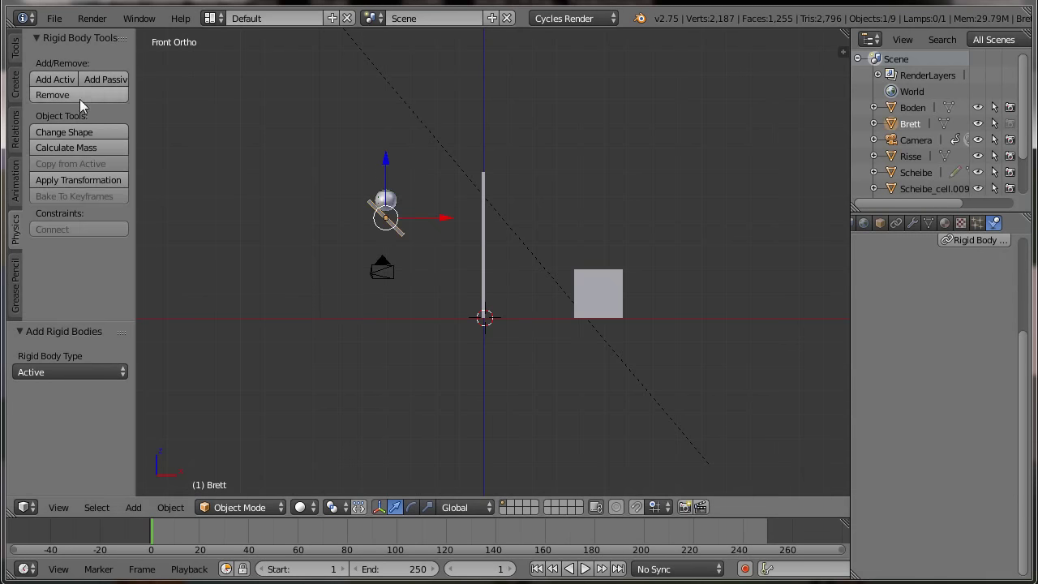
click(98, 85)
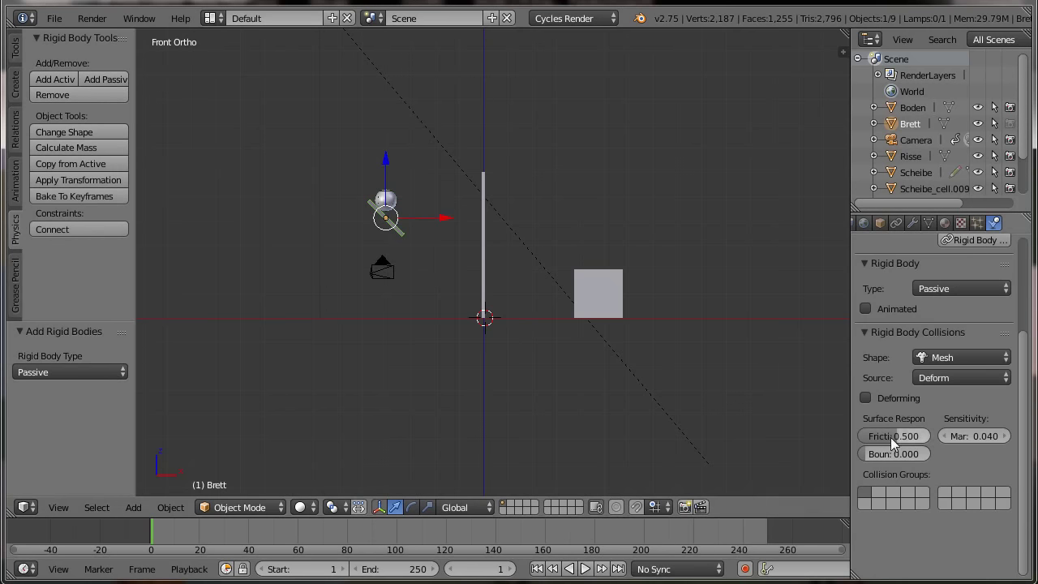
click(977, 435)
text(0)
key(Return)
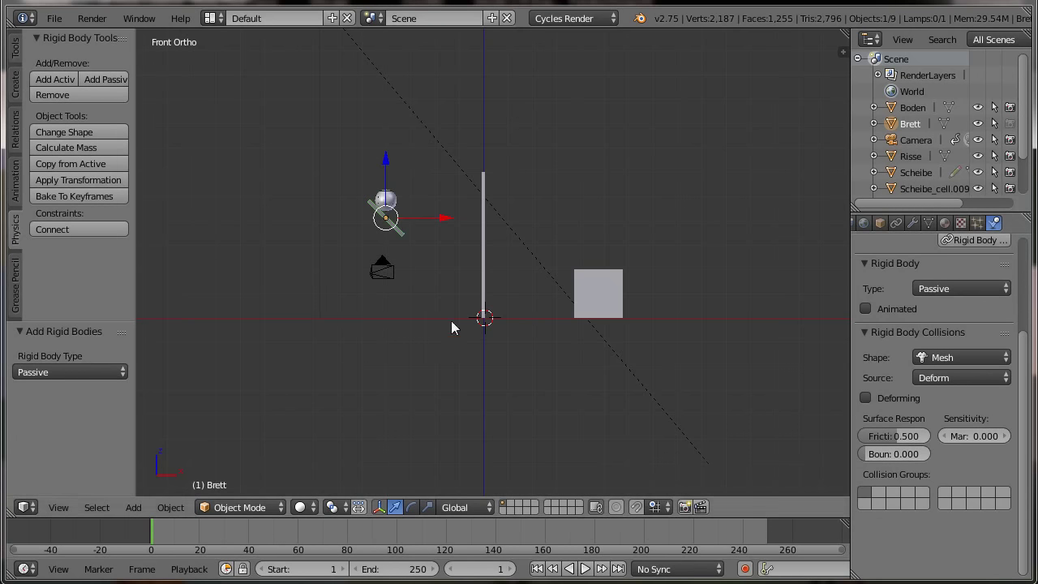
Make Sockel a passive rigid body with bounciness 0.5 and margin 0.010.
right_click(593, 285)
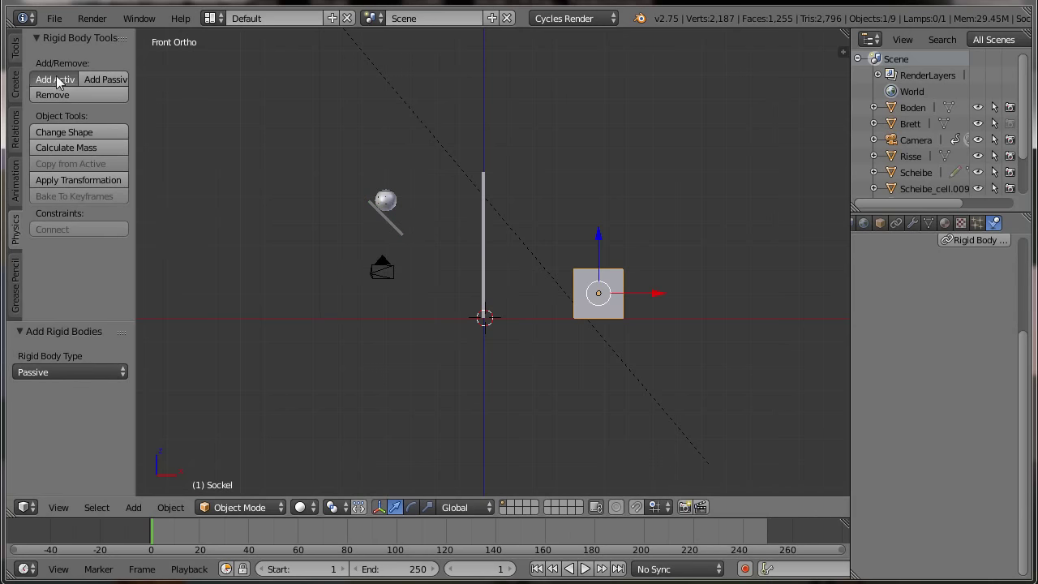
click(95, 75)
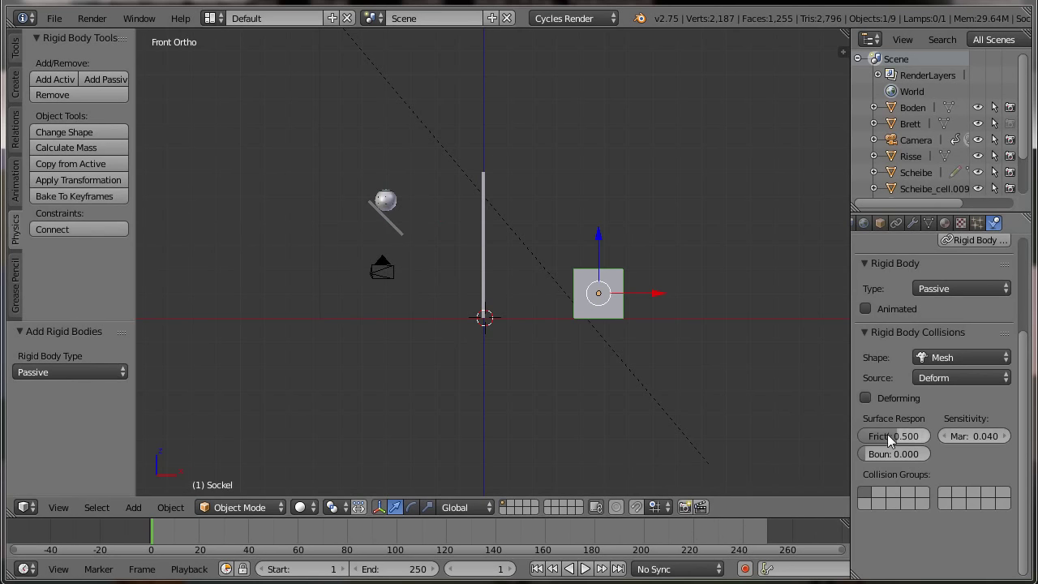
click(884, 454)
text(0.5)
key(Return)
click(971, 435)
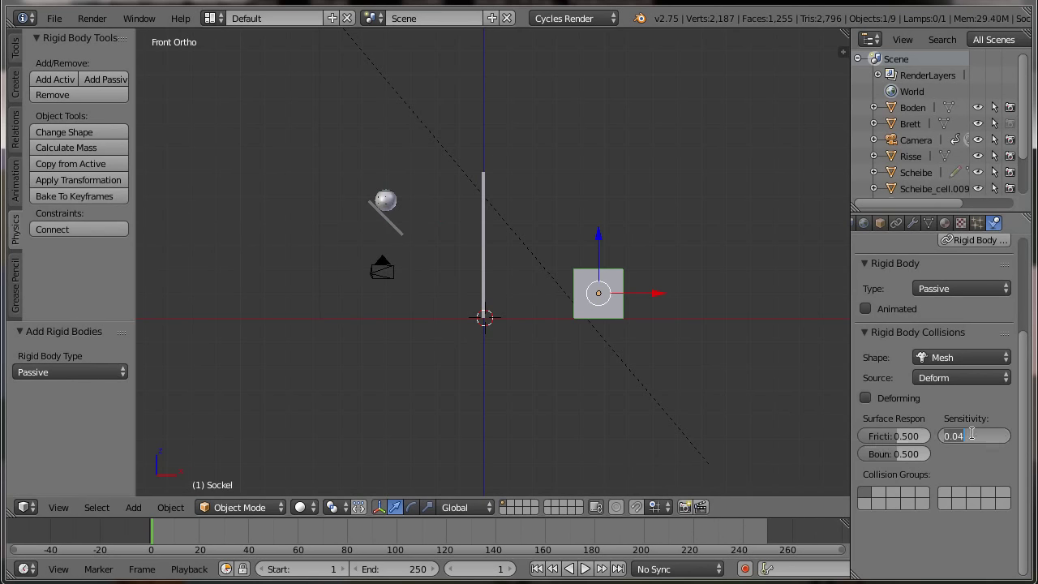
key(BackSpace)
text(0)
text(1)
key(Return)
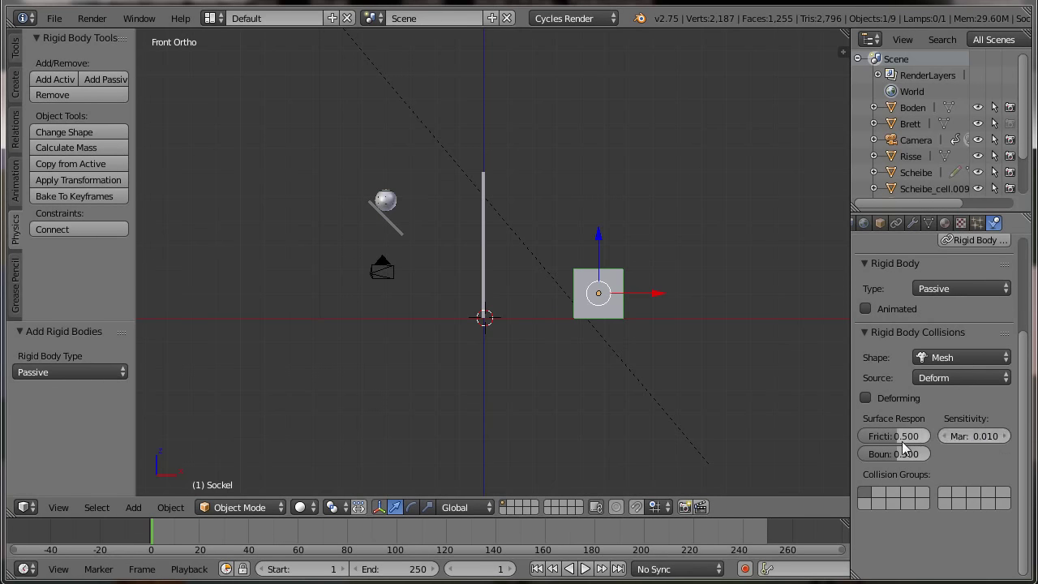
Make Boden a passive rigid body with bounciness 1 and margin 0.010.
right_click(524, 320)
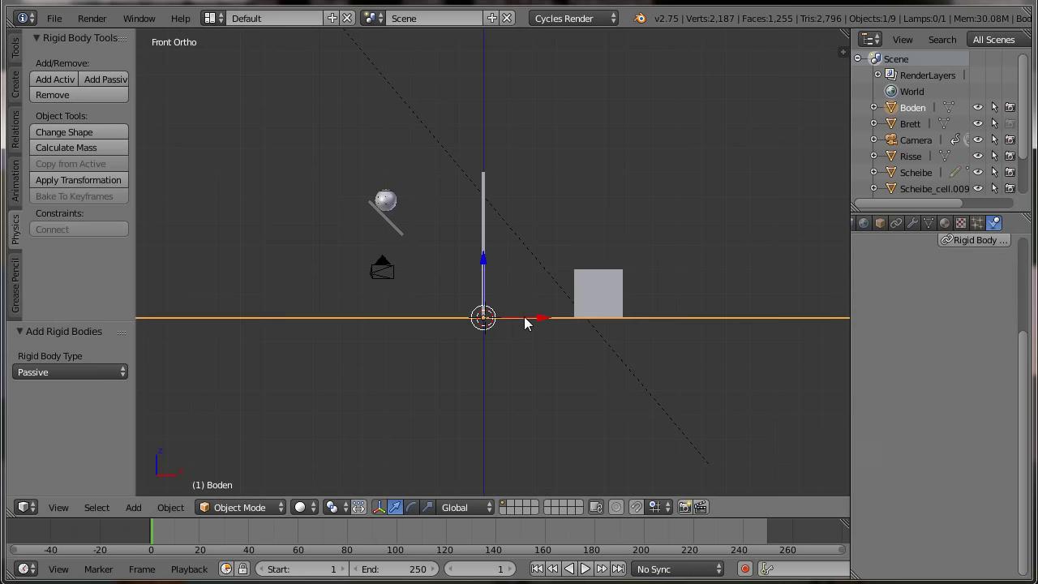
click(96, 79)
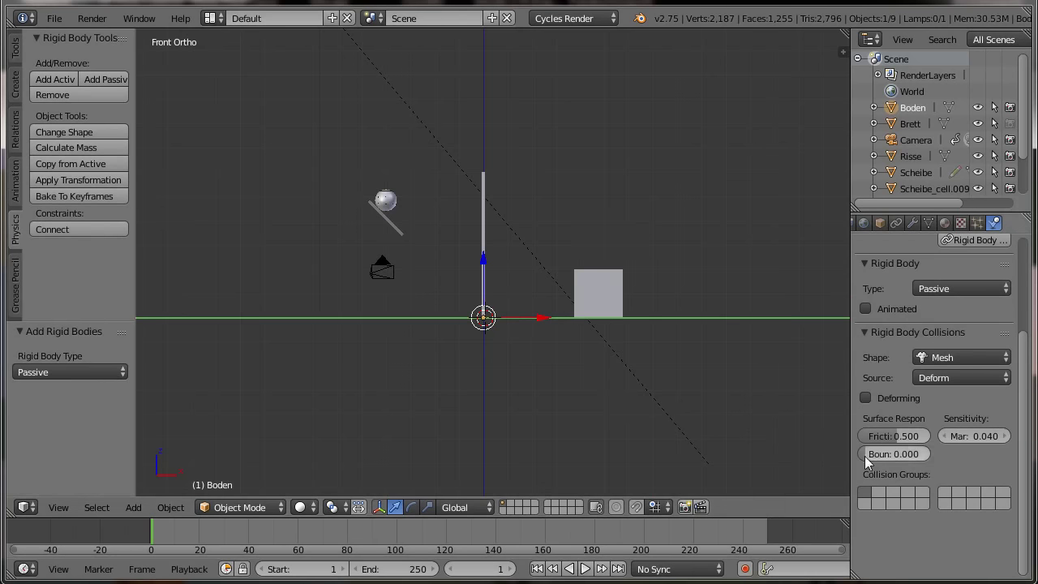
click(866, 454)
text(1)
key(Return)
click(979, 439)
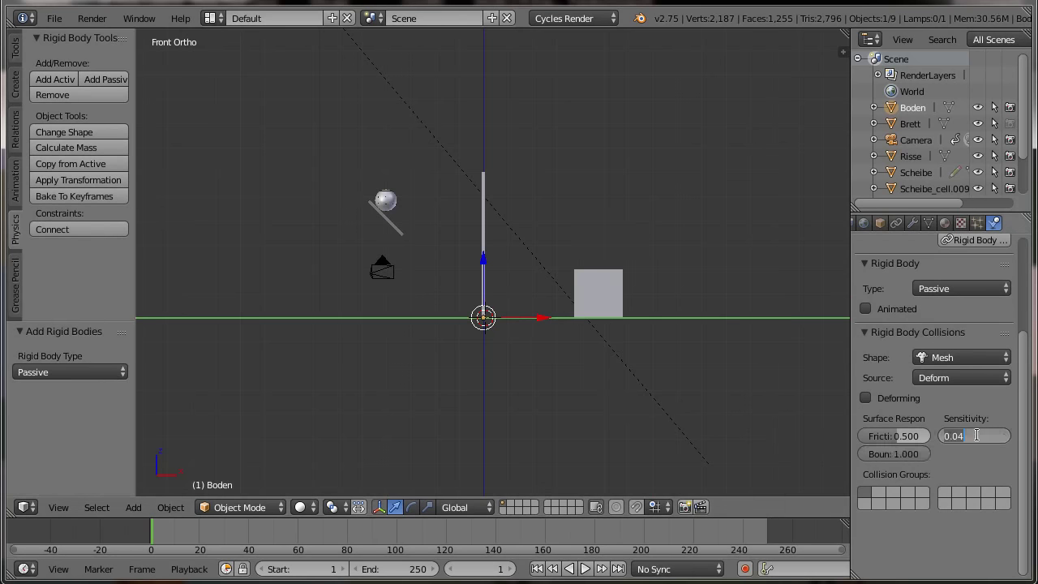
text(0)
key(Return)
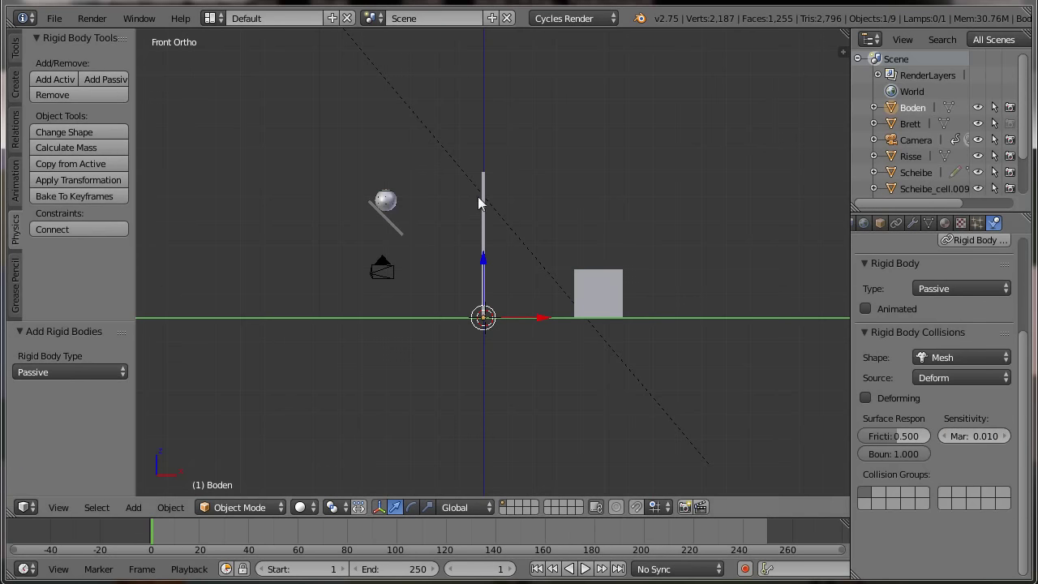
Rename Scheibe_cell.009 to 'Risse2' in the Outliner.
click(918, 190)
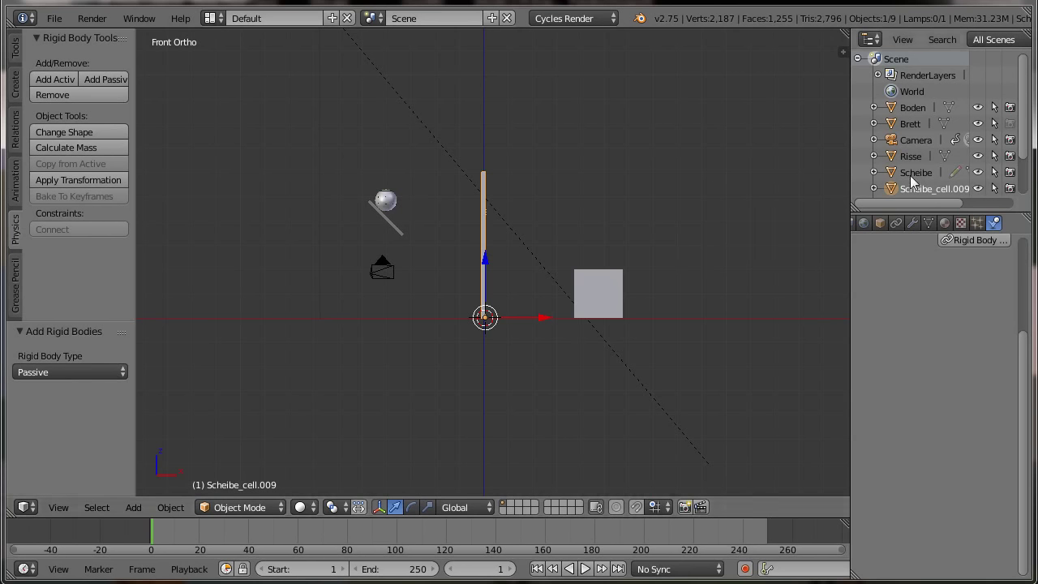
double_click(915, 188)
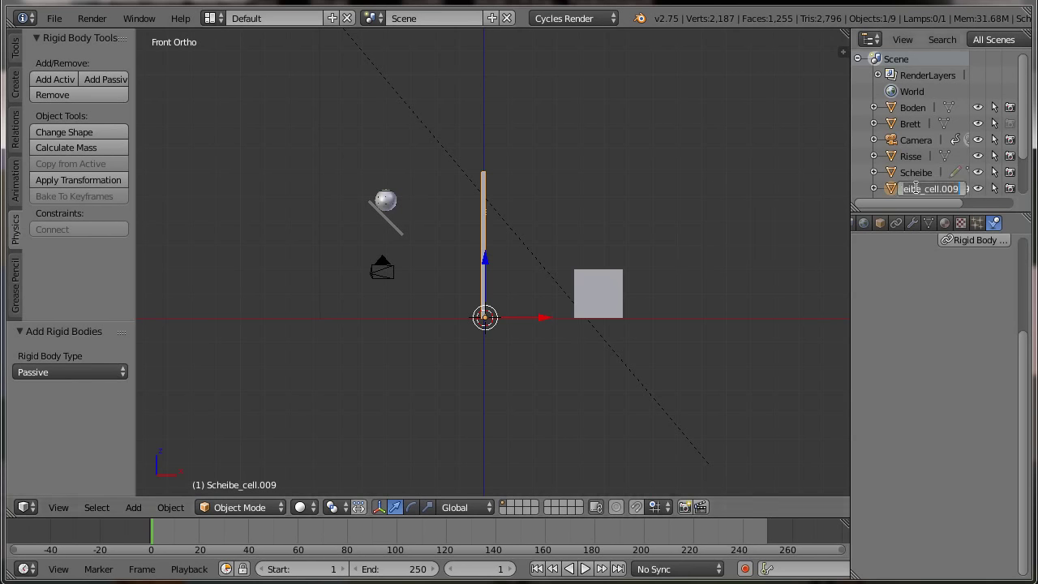
text(Risse2)
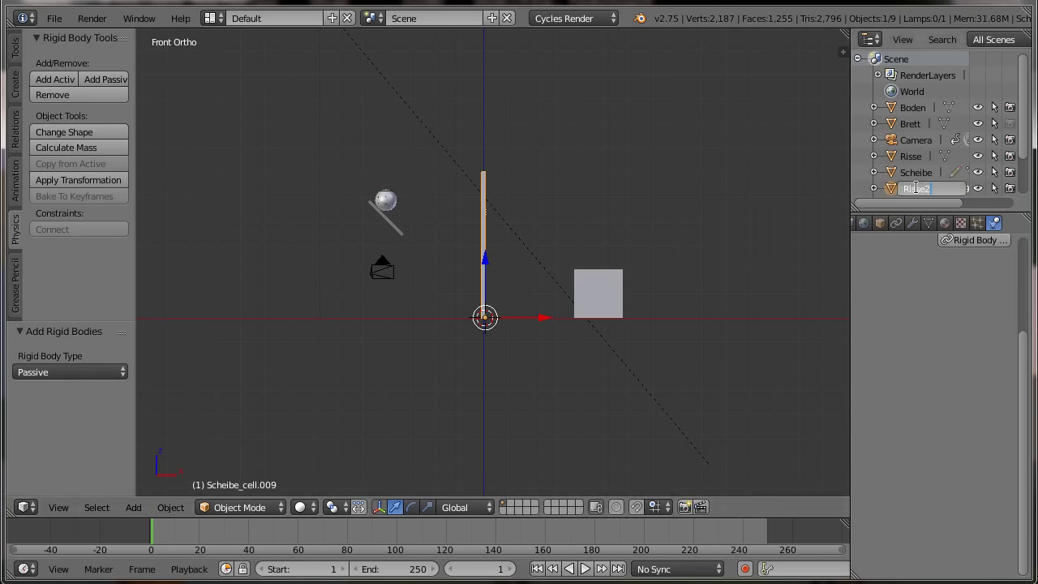
key(Return)
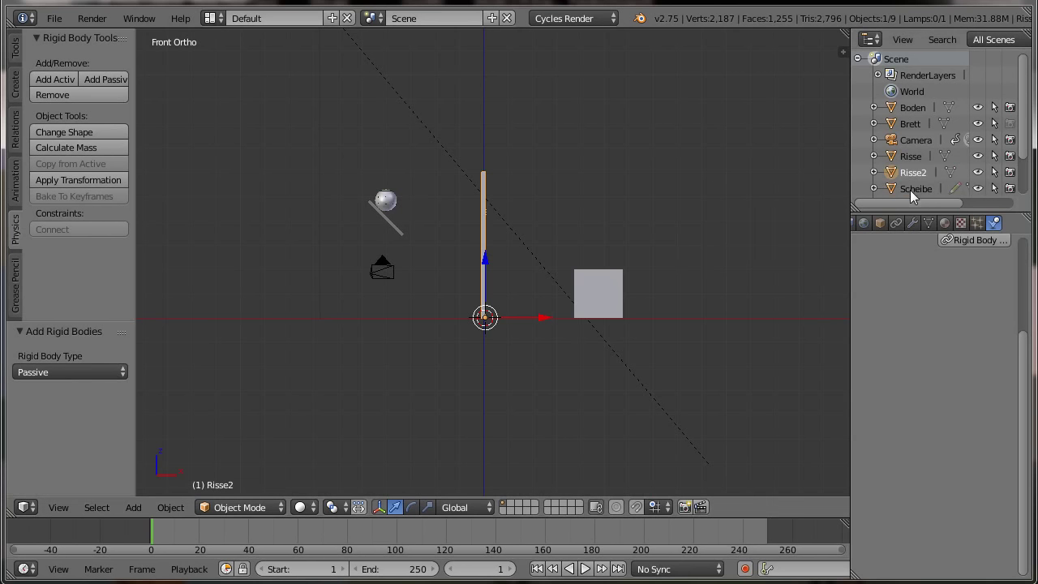
Unlink the Grease Pencil data from the Scheibe object via the N sidebar.
click(913, 189)
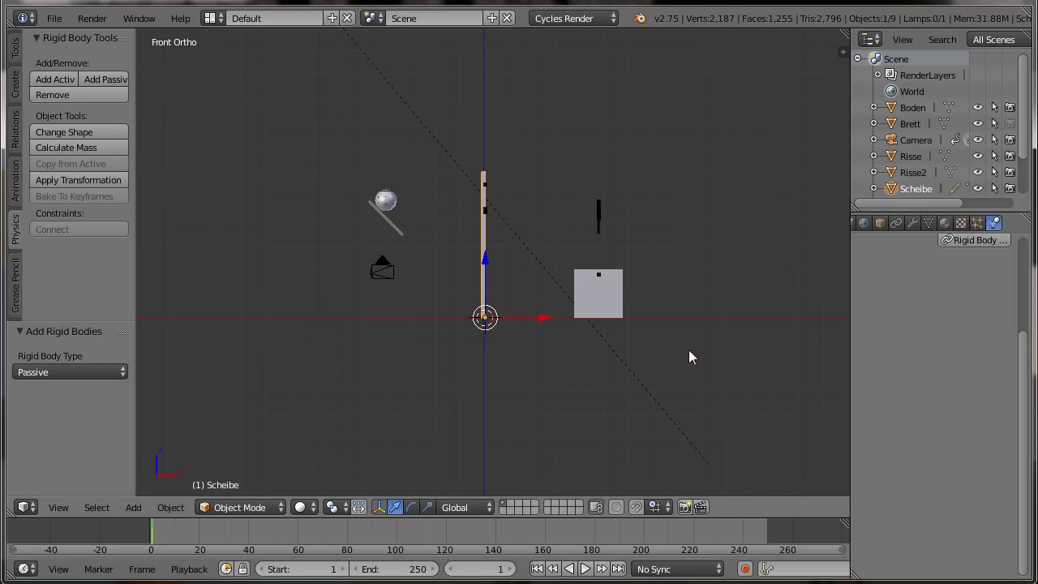
key(n)
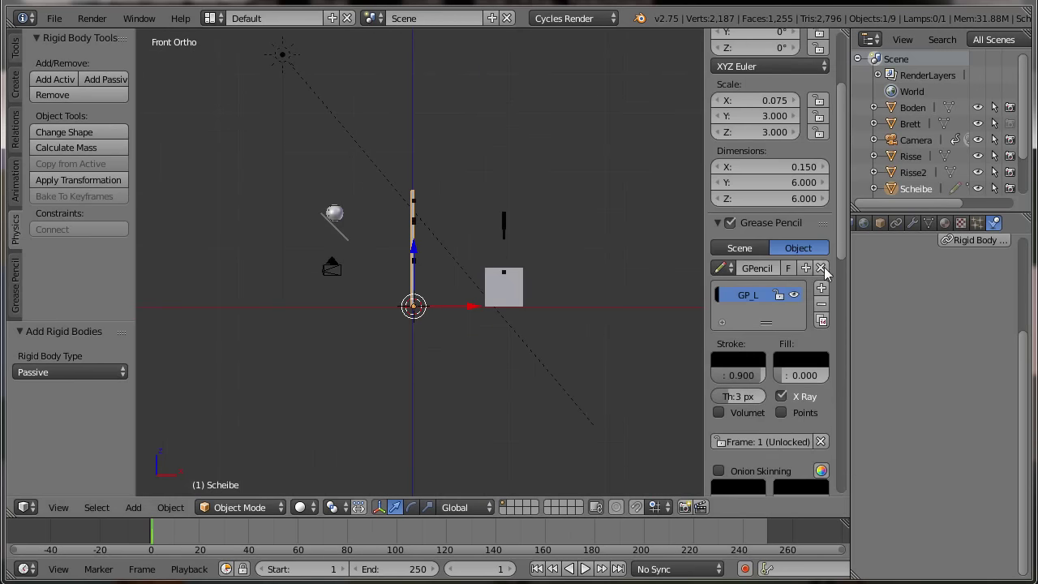
click(821, 267)
key(n)
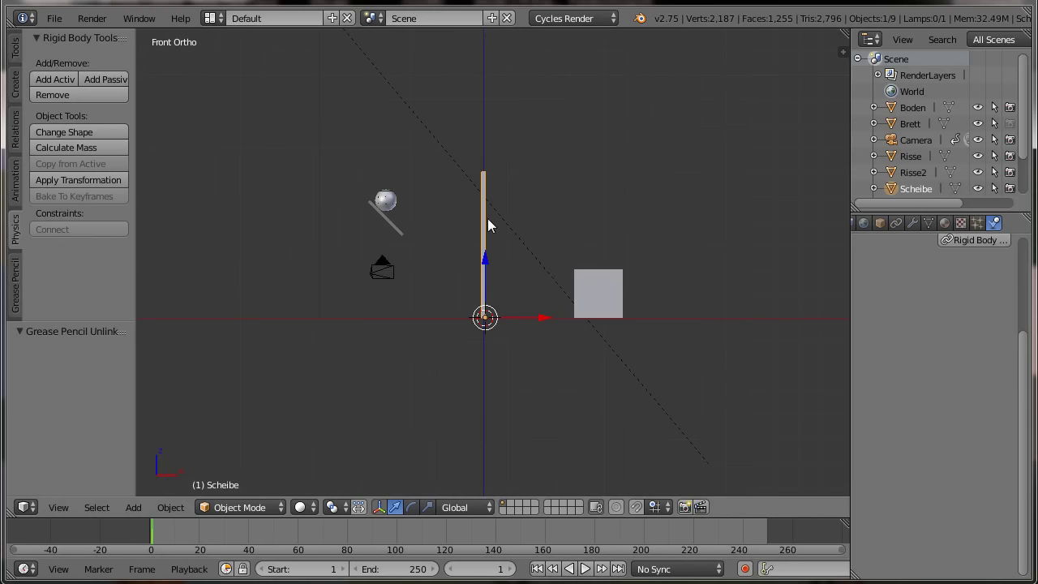
Give Scheibe an active rigid body: 0.010 margin, deactivation on, start deactivated, different collision group.
click(63, 79)
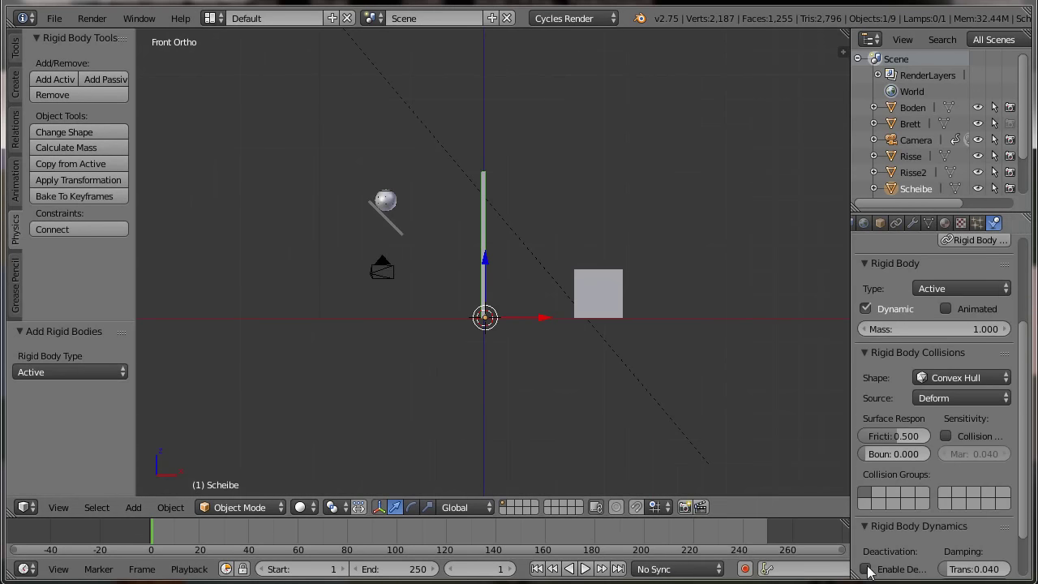
click(946, 436)
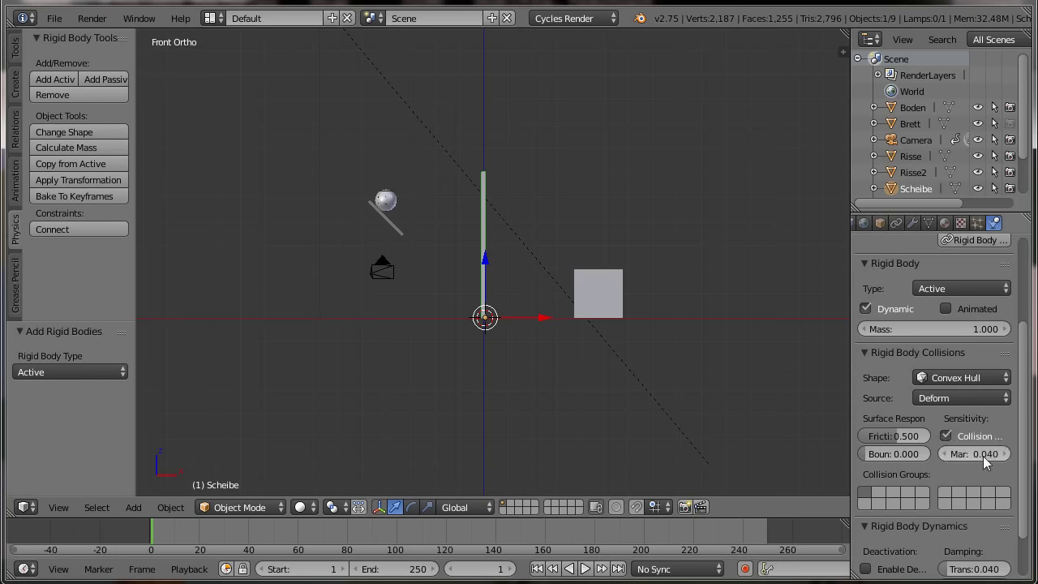
click(983, 455)
key(Return)
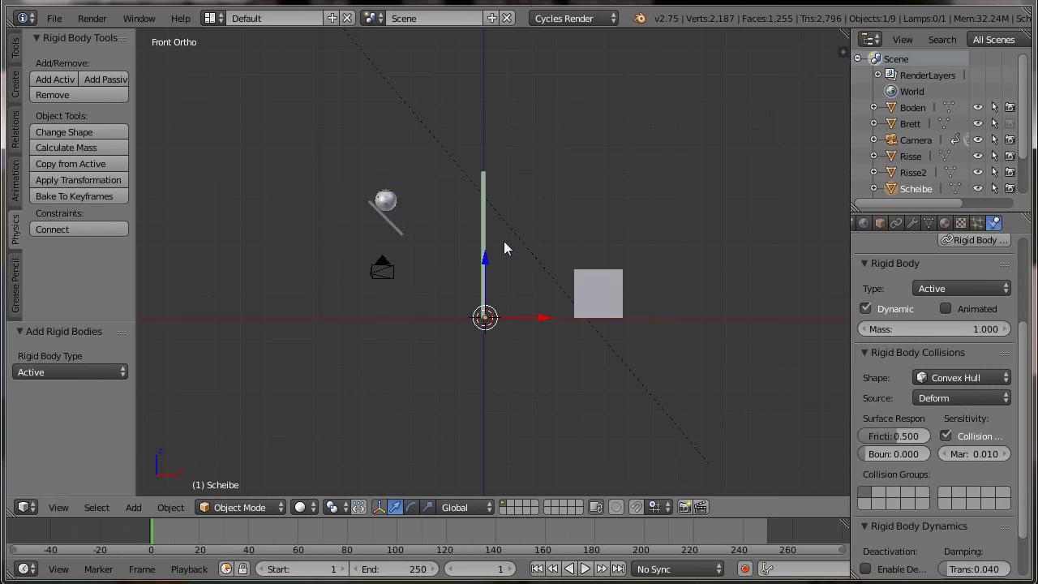
scroll(945, 522, down, 3)
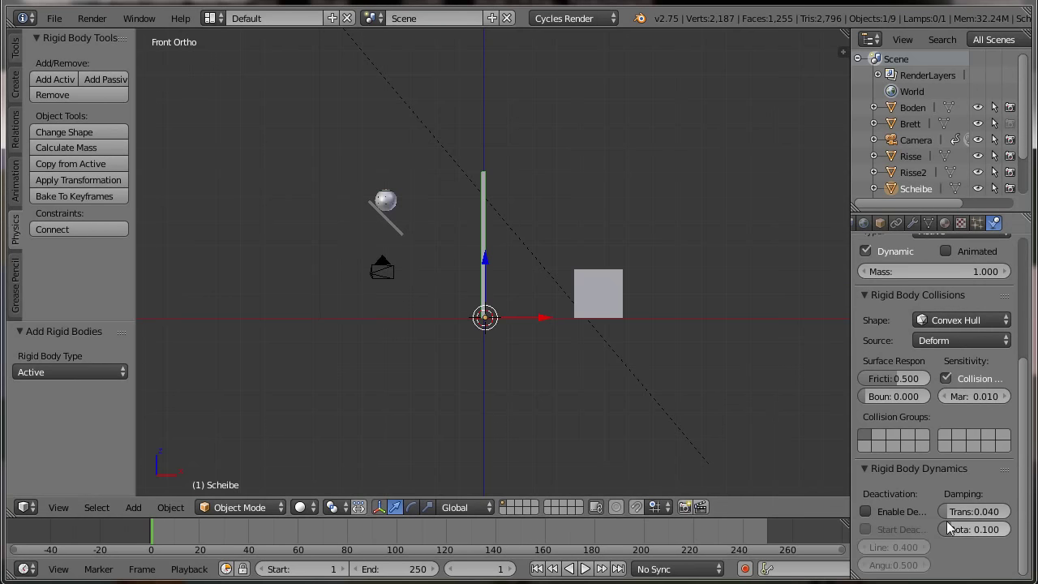
click(868, 510)
click(867, 528)
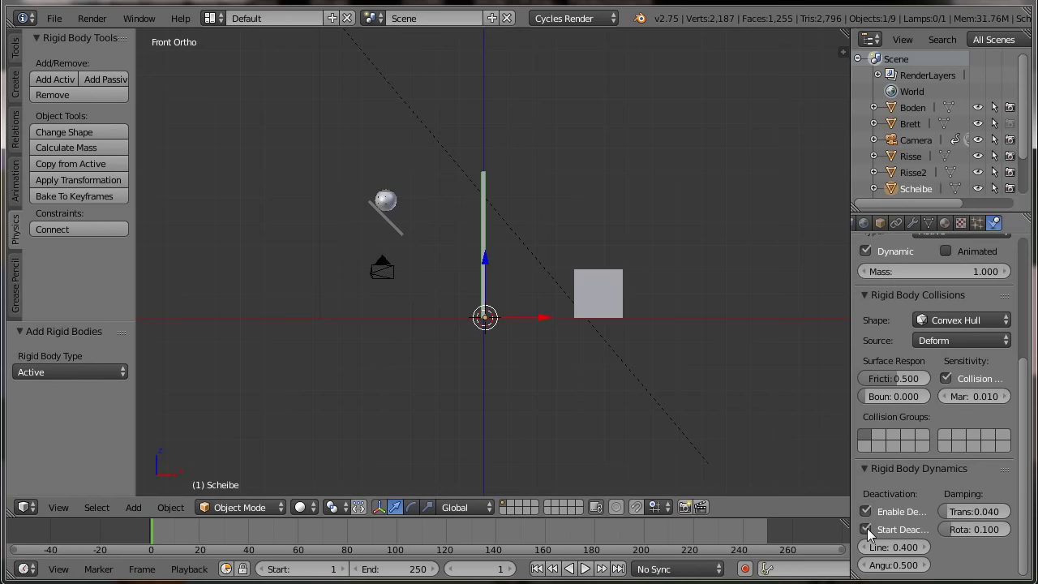
click(883, 435)
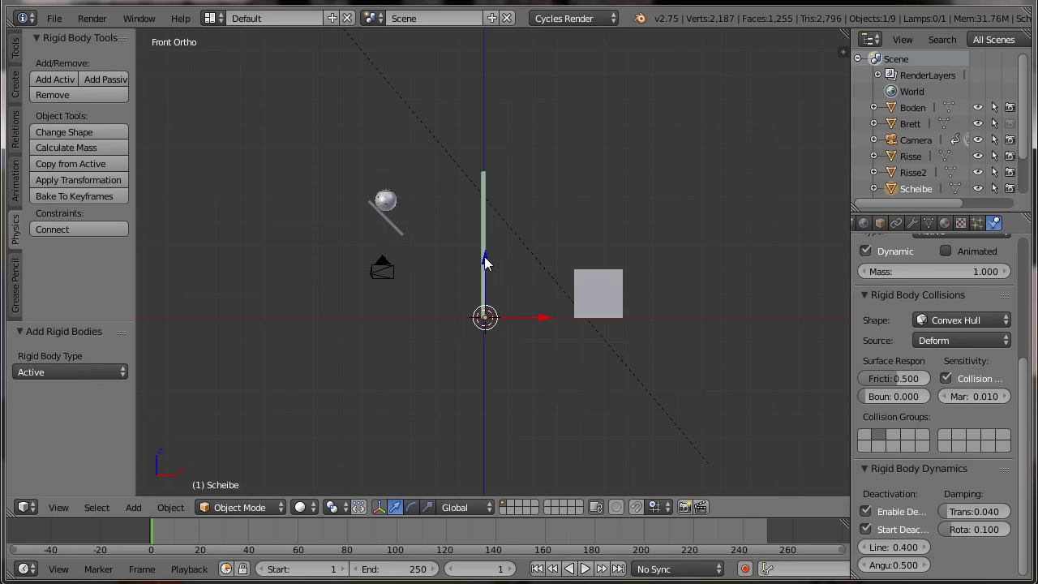
Make Risse active with a separate collision group, 0.010 margin and starting deactivated.
click(912, 157)
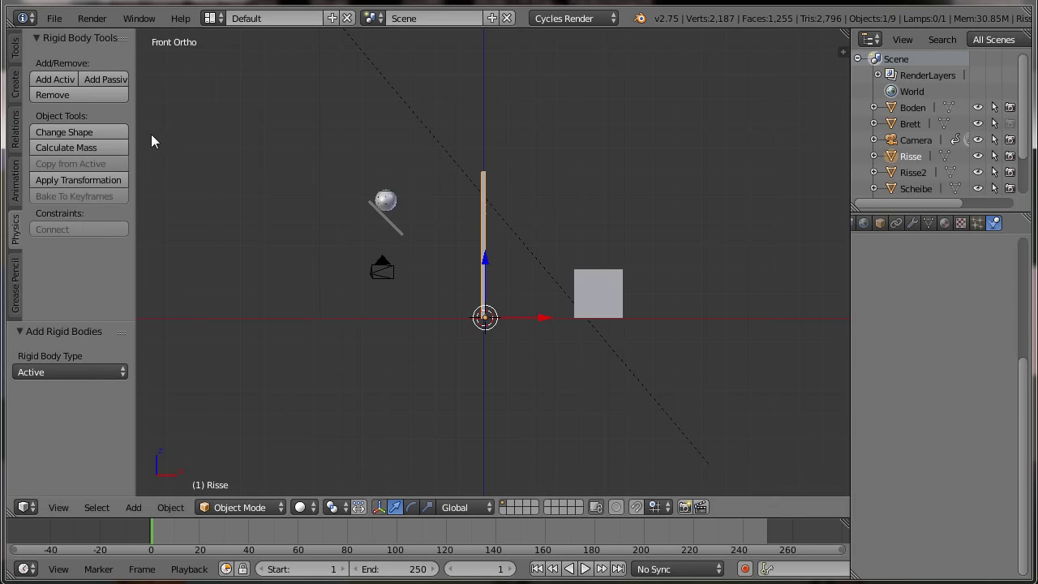
click(55, 79)
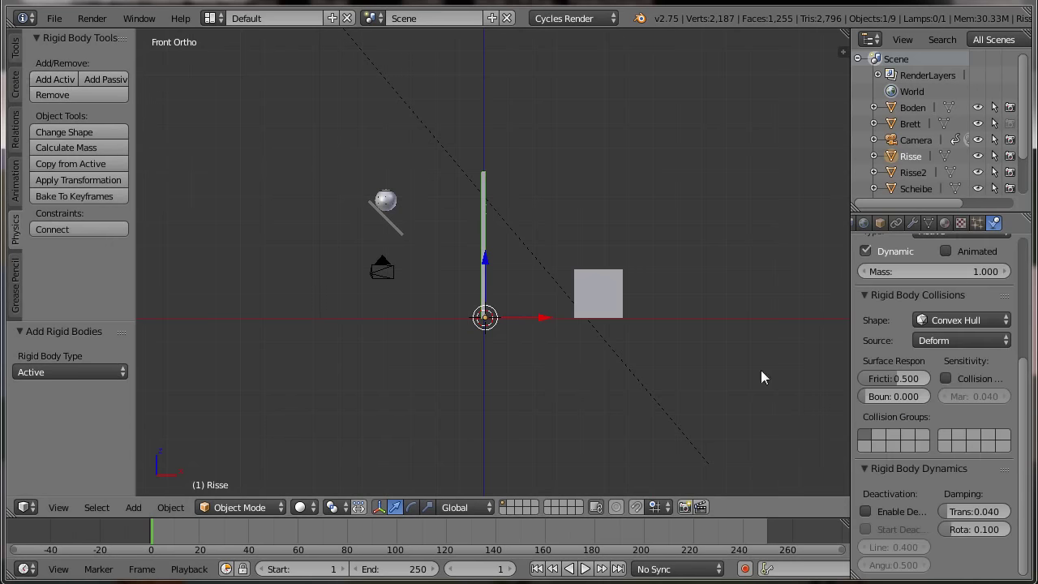
click(896, 434)
click(946, 378)
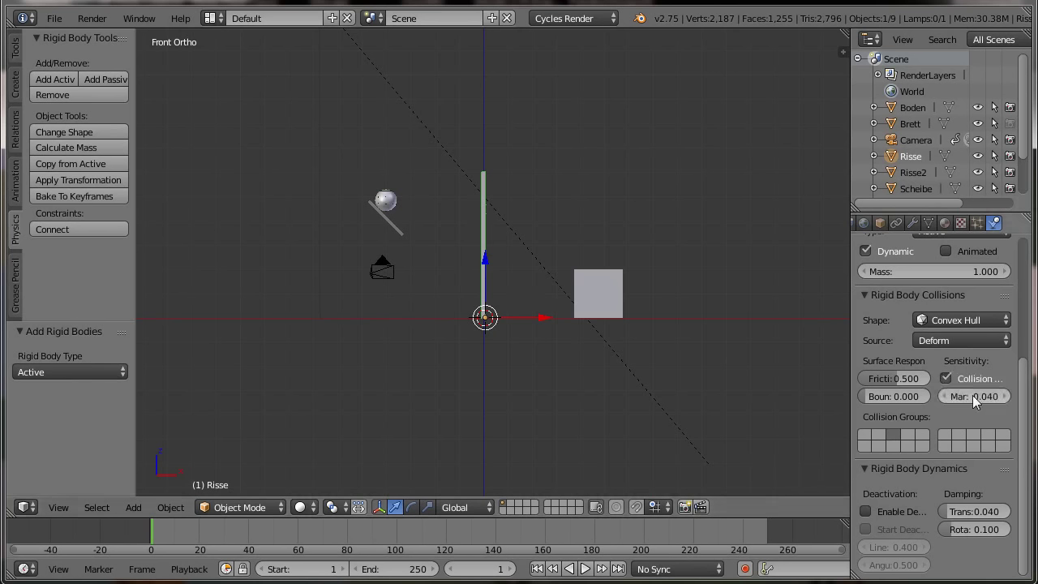
click(973, 395)
text(01)
key(Return)
click(872, 508)
click(870, 530)
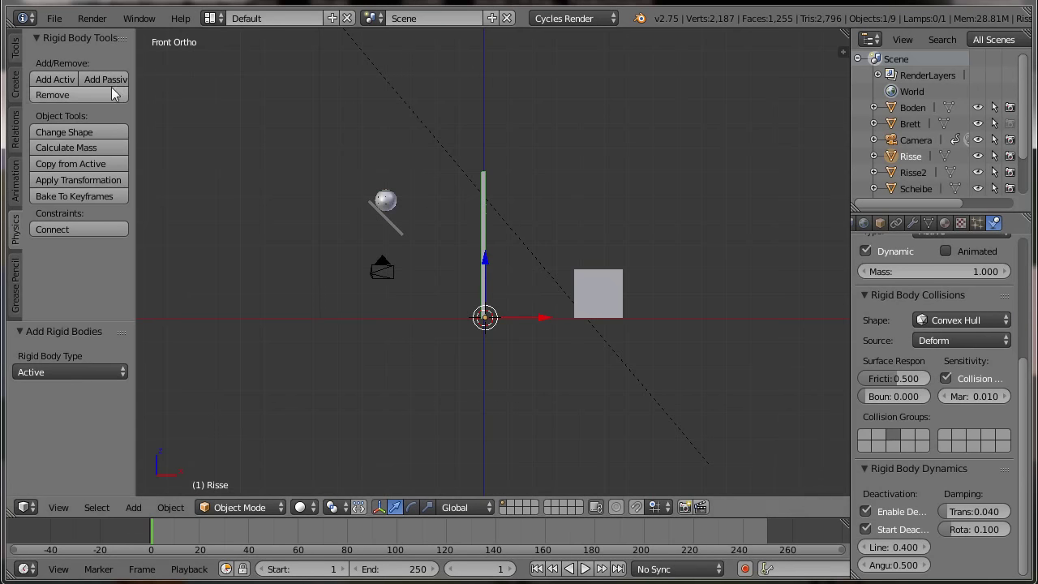
Make Risse2 active with 0.010 margin, fourth collision group and starting deactivated.
click(915, 176)
click(60, 82)
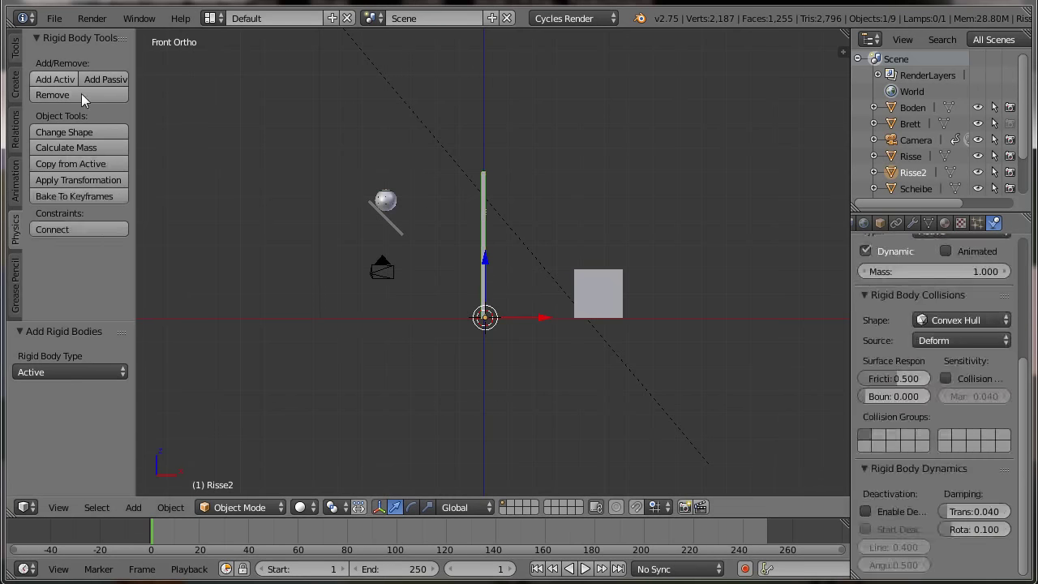
click(945, 379)
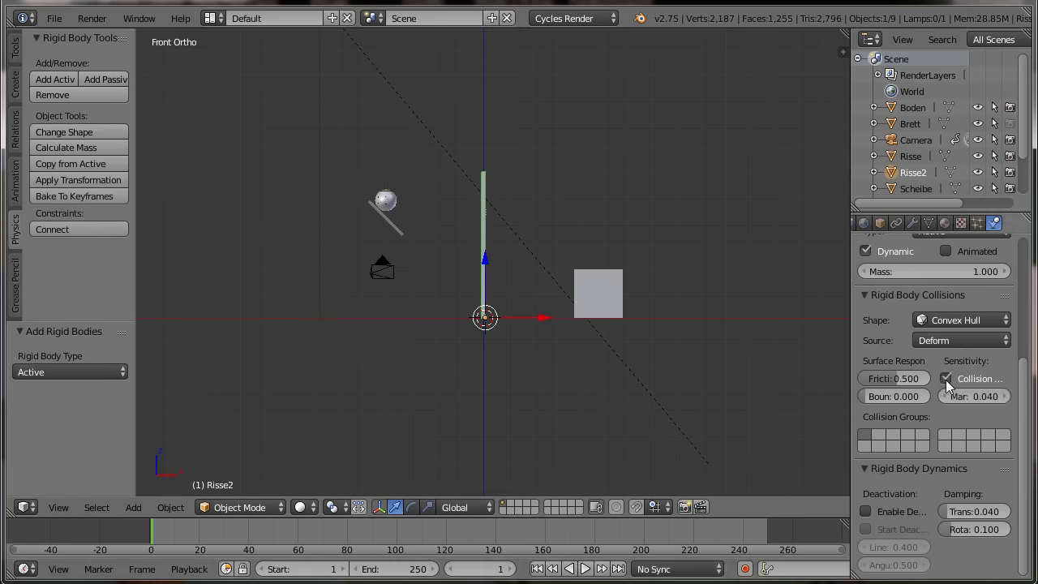
click(971, 397)
text(0.01)
key(Return)
click(909, 436)
click(868, 509)
click(867, 528)
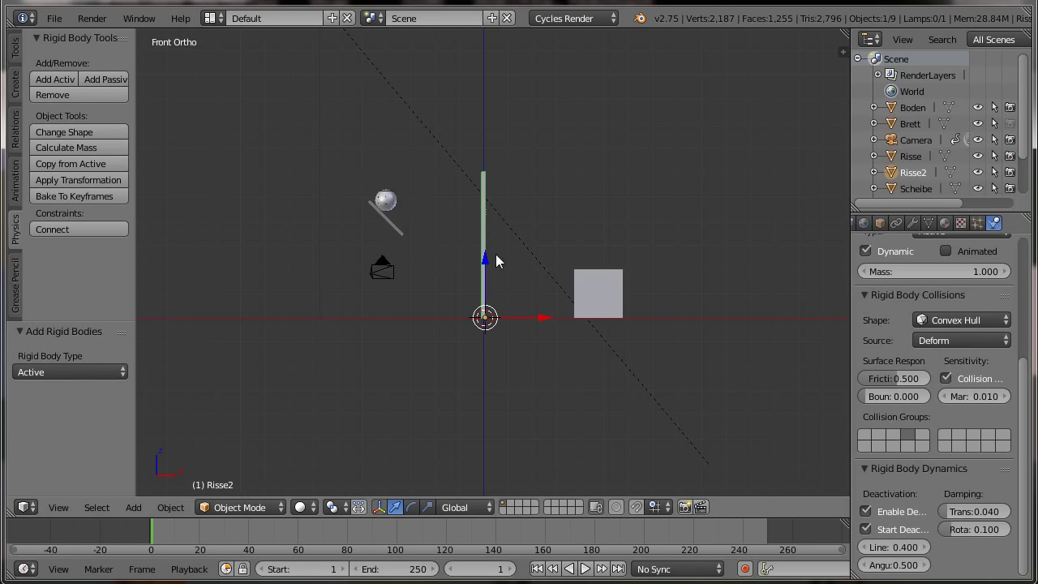
Set the bounciness of Risse2 and Scheibe to 0.35.
click(899, 396)
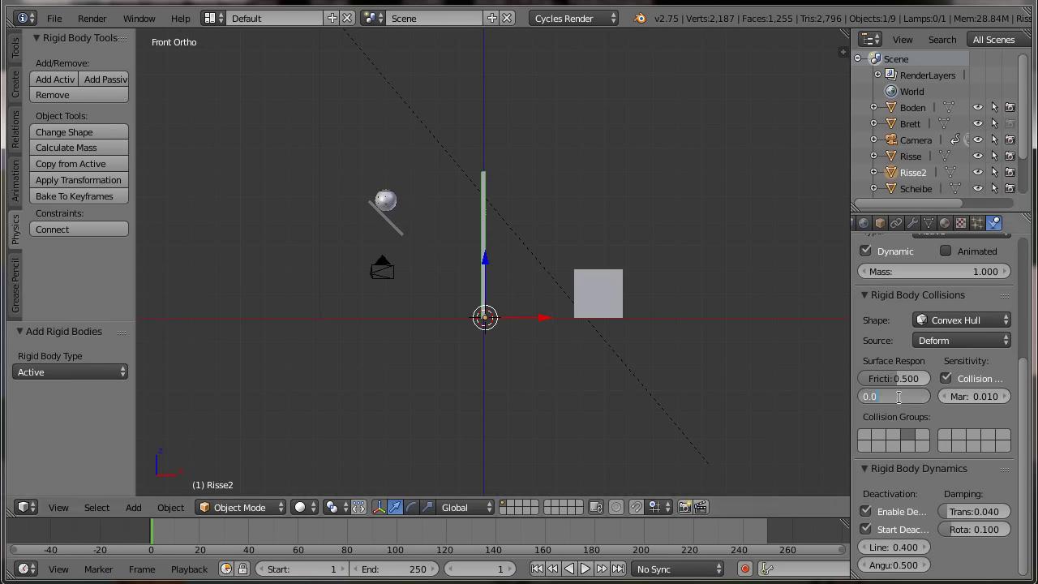
key(BackSpace)
text(35)
key(Return)
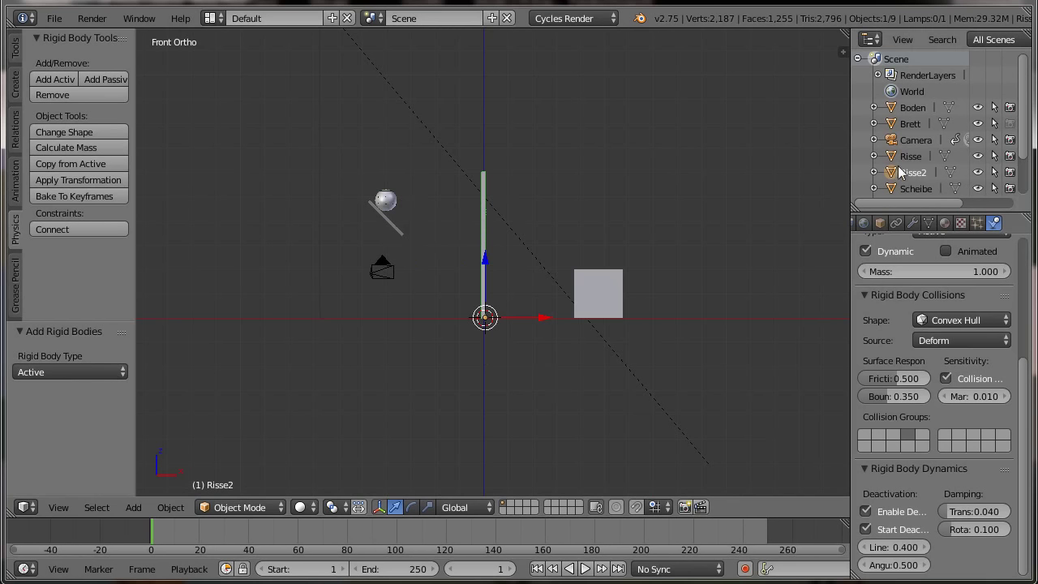
click(915, 190)
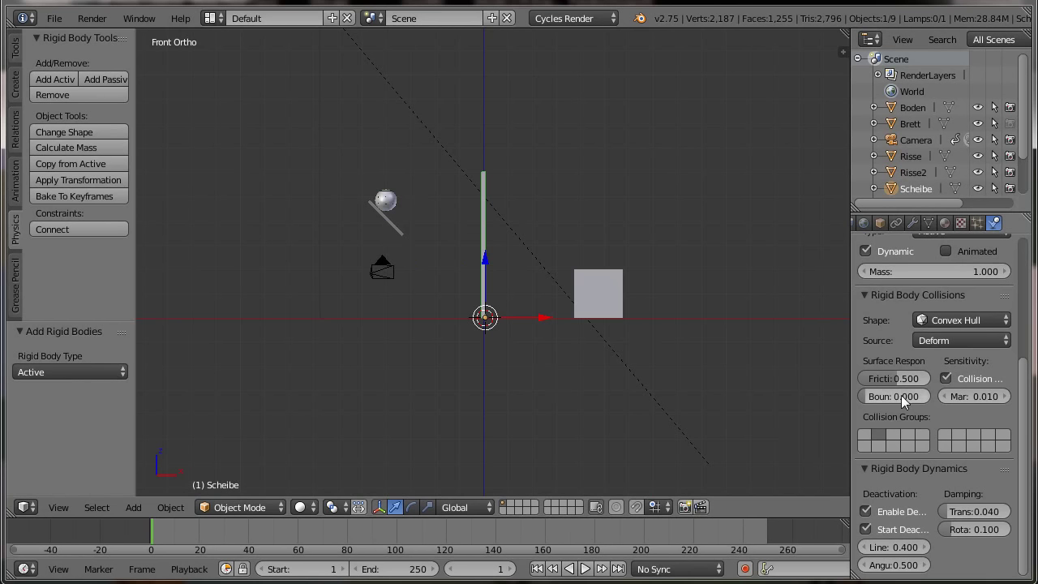
click(900, 396)
text(3)
text(5)
key(Return)
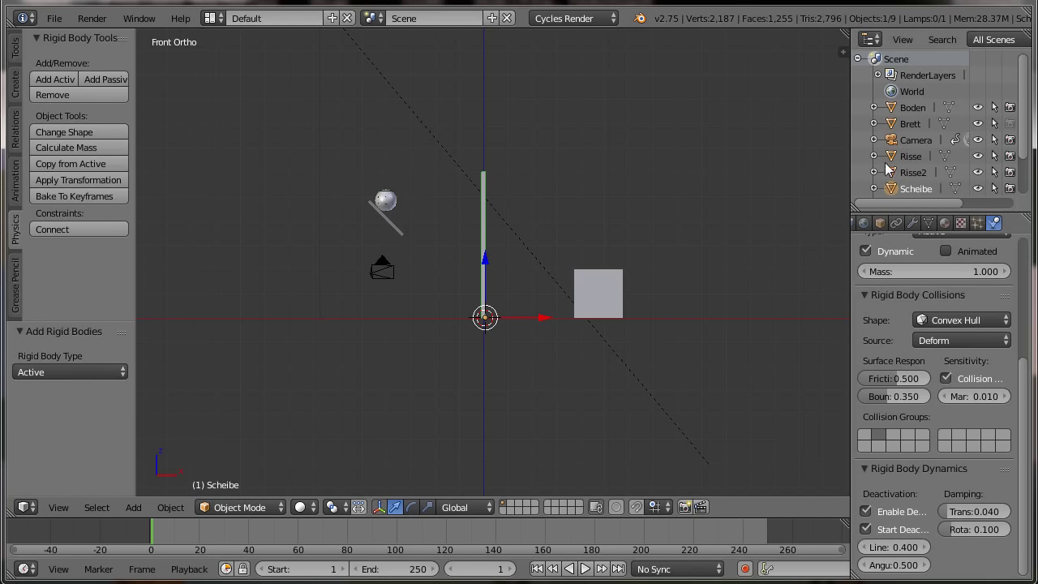
Set Risse's bounciness to 0.35 and review Risse2 and Scheibe's settings.
click(916, 157)
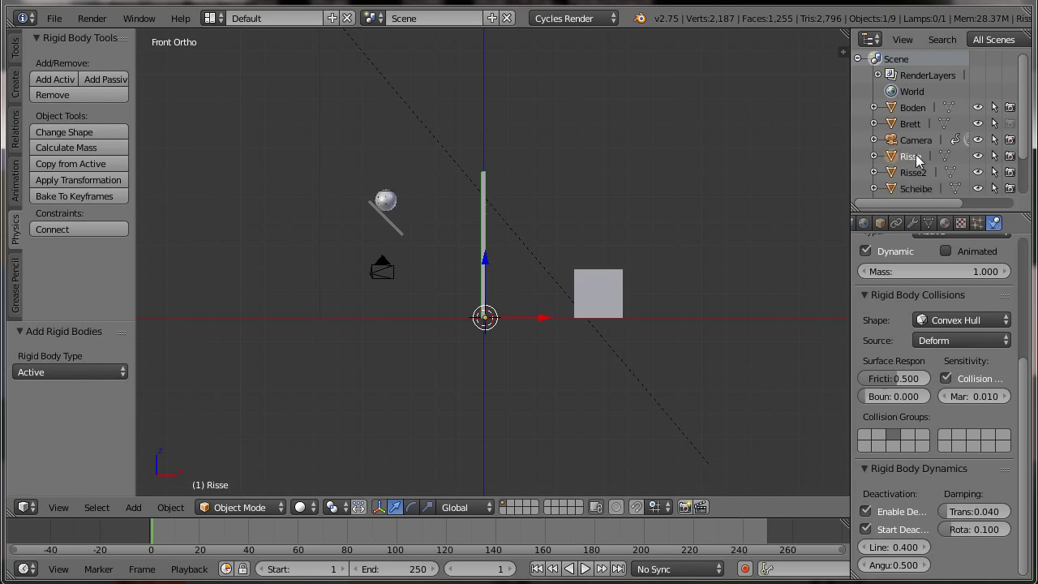
click(905, 396)
text(35)
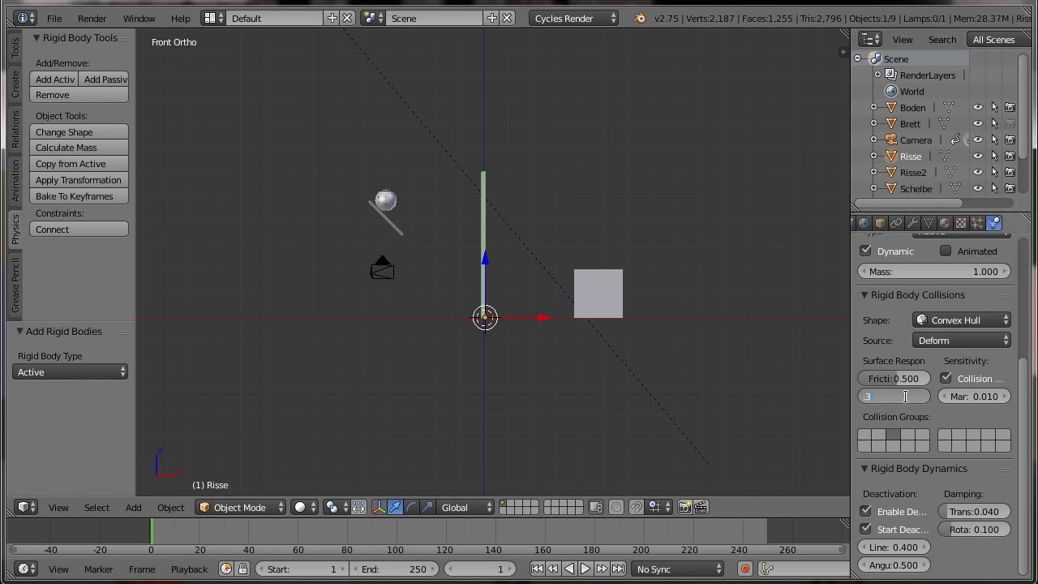
key(Return)
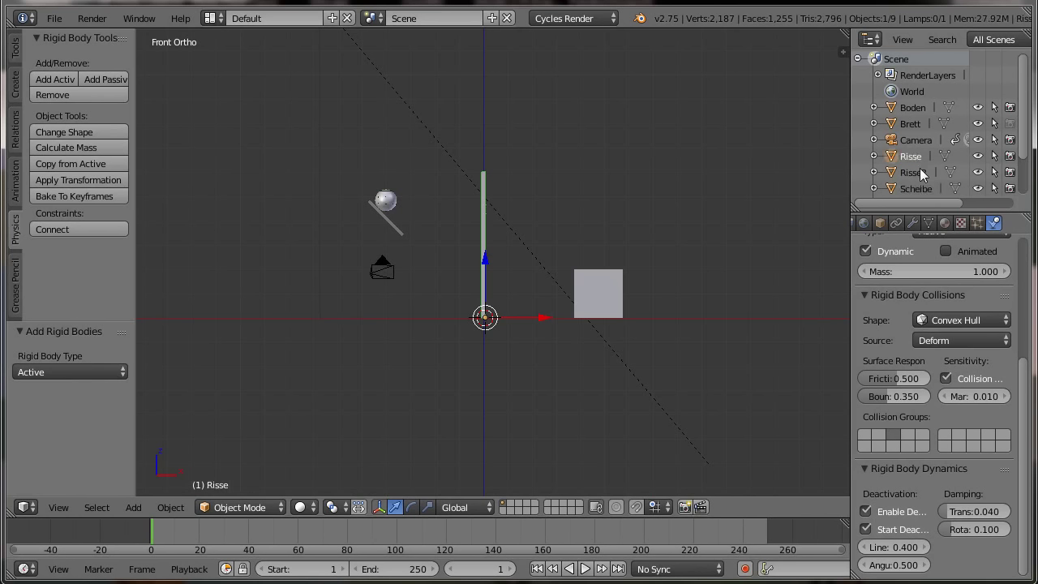
click(919, 171)
click(912, 193)
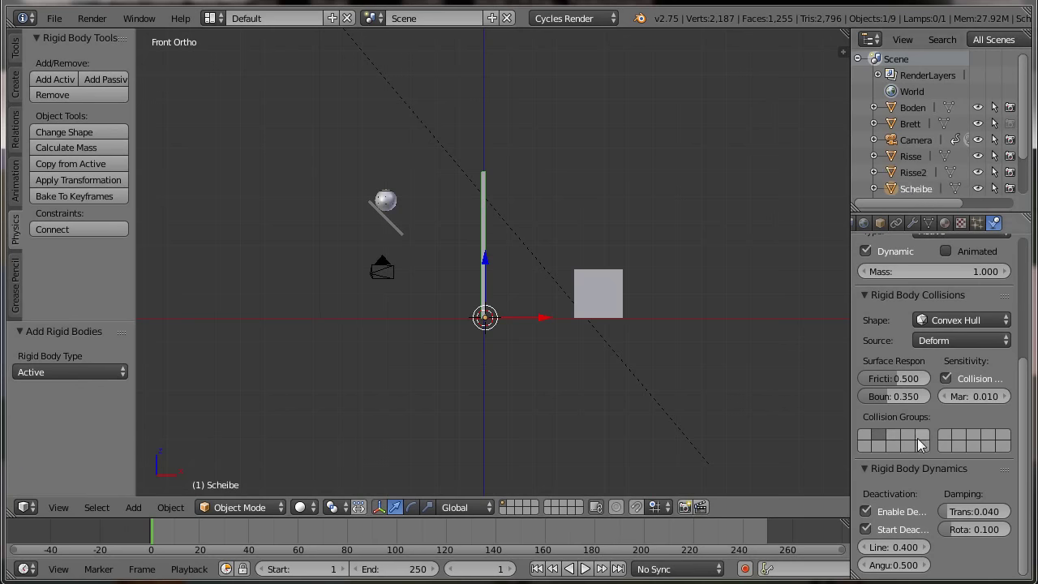
Put the sphere in collision groups 1–4, with a test playback in between.
right_click(396, 199)
click(865, 416)
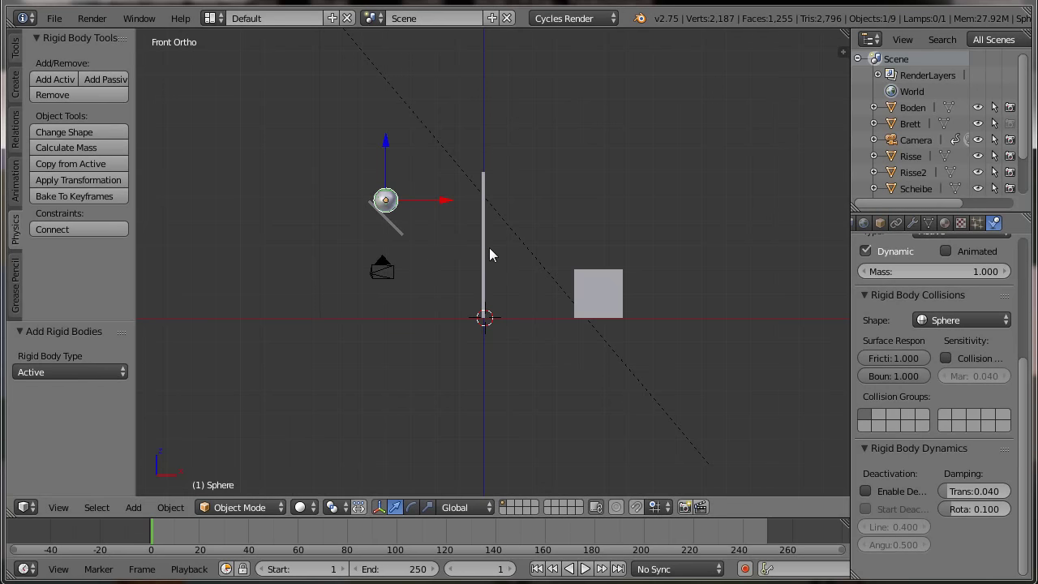
click(584, 568)
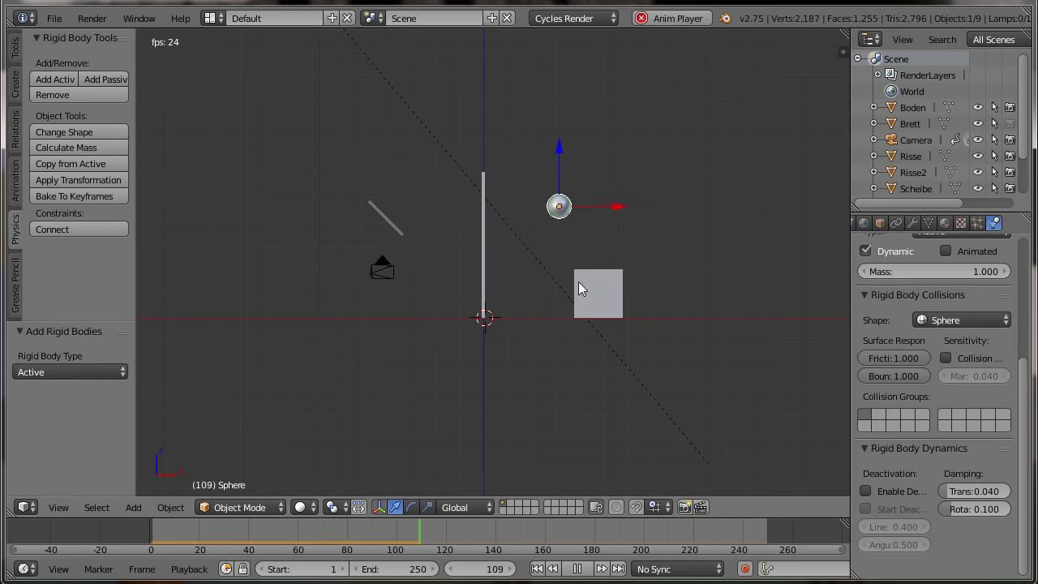
key(Escape)
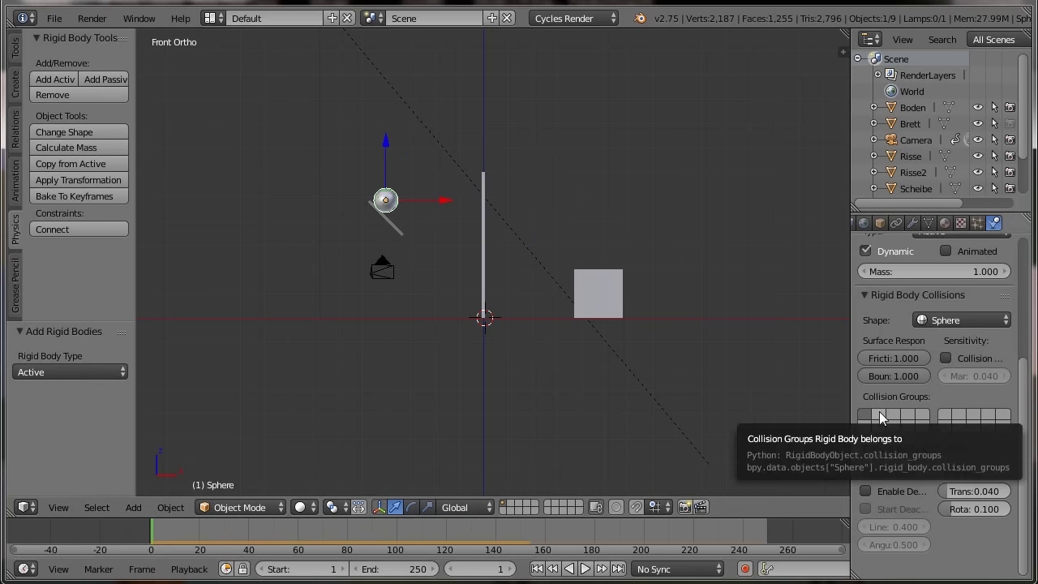
drag(879, 411, 907, 413)
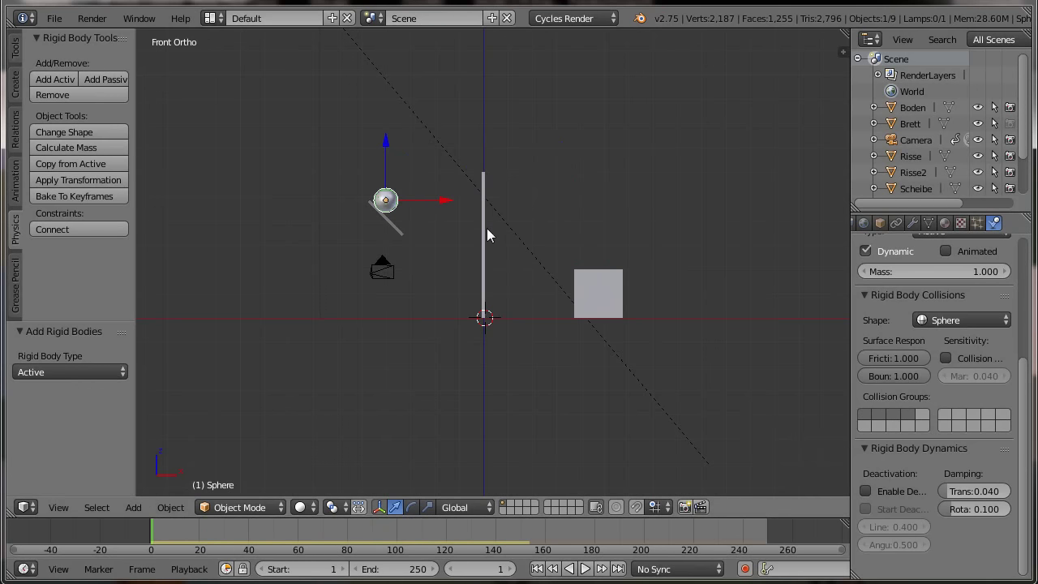
Check the Boden and Sockel settings and replay the simulation.
right_click(447, 320)
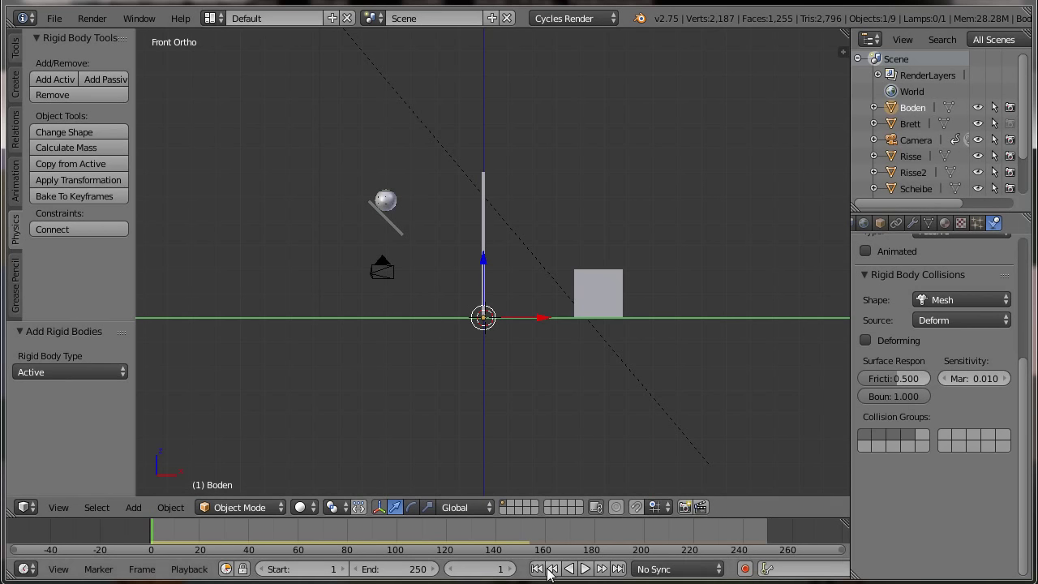
right_click(607, 279)
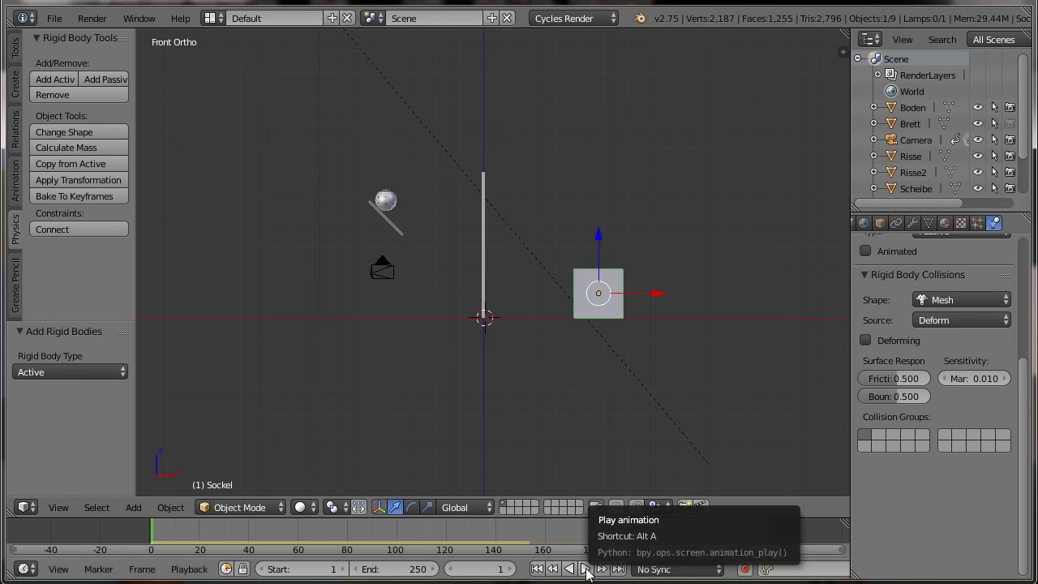
click(586, 570)
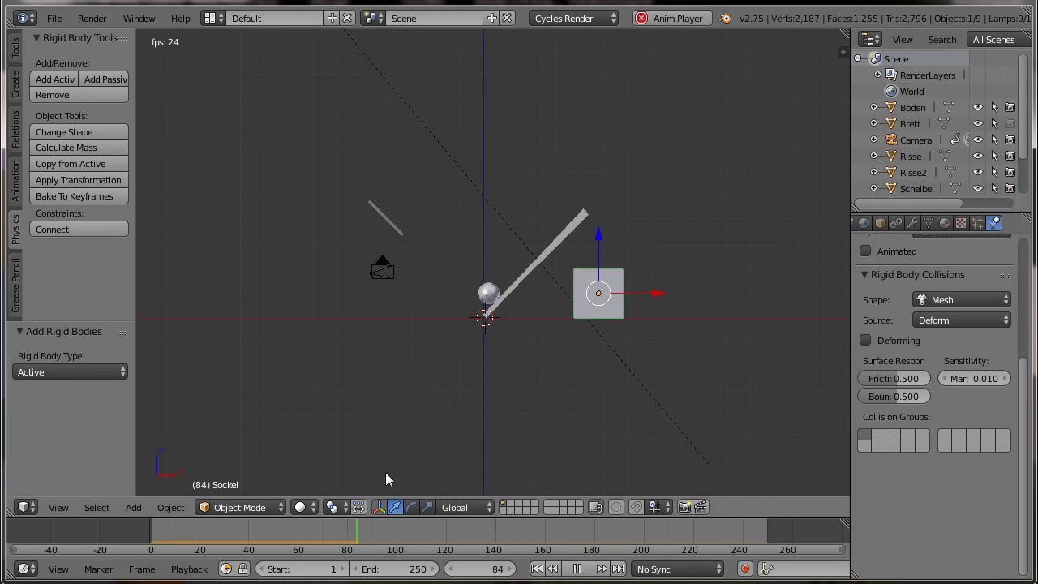
key(Escape)
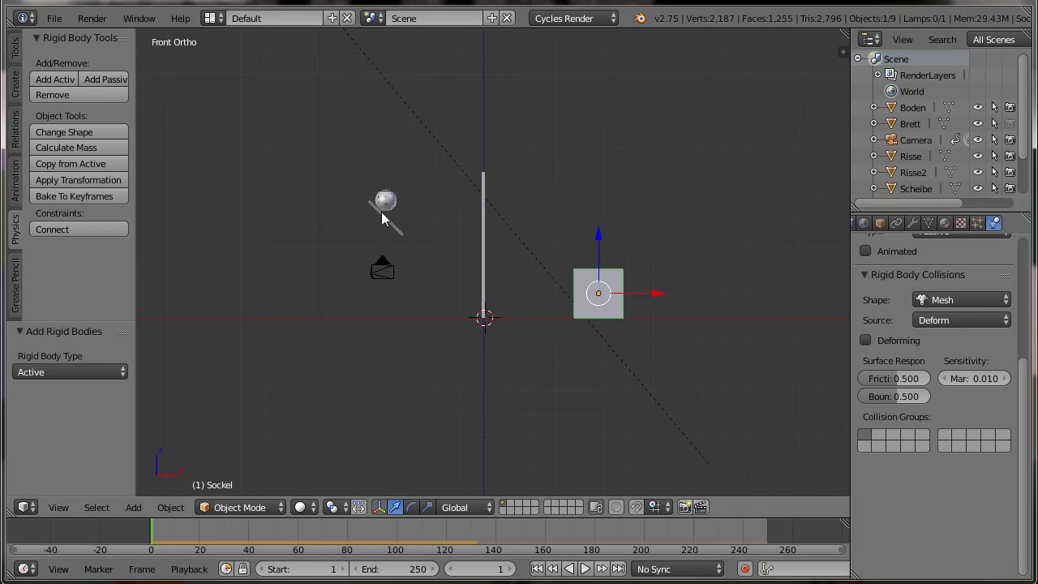
Set the Rigid Body Cache end frame to 300 in Scene properties.
scroll(915, 233, up, 3)
click(913, 224)
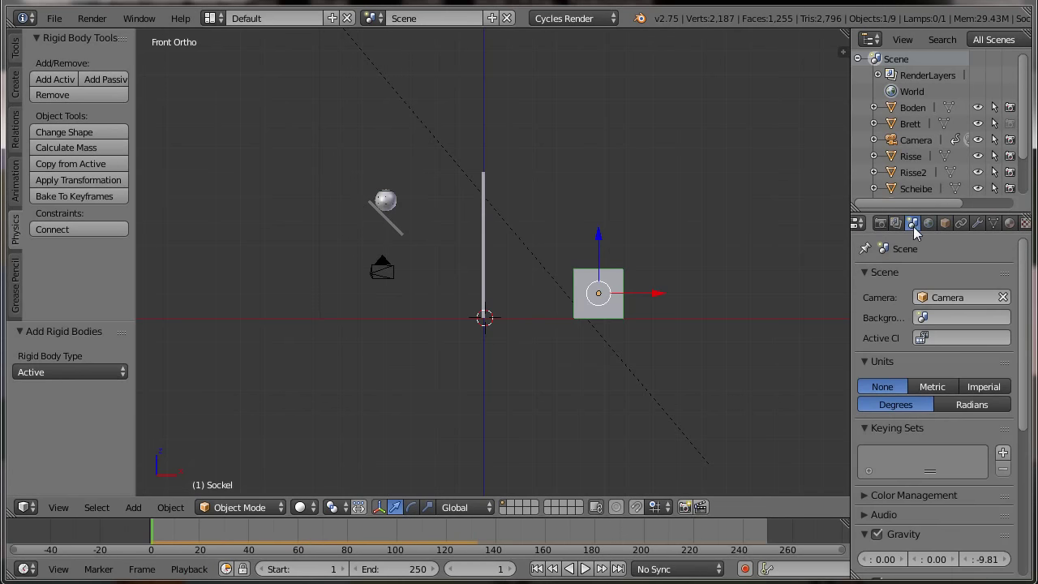
scroll(949, 499, down, 2)
scroll(965, 483, down, 2)
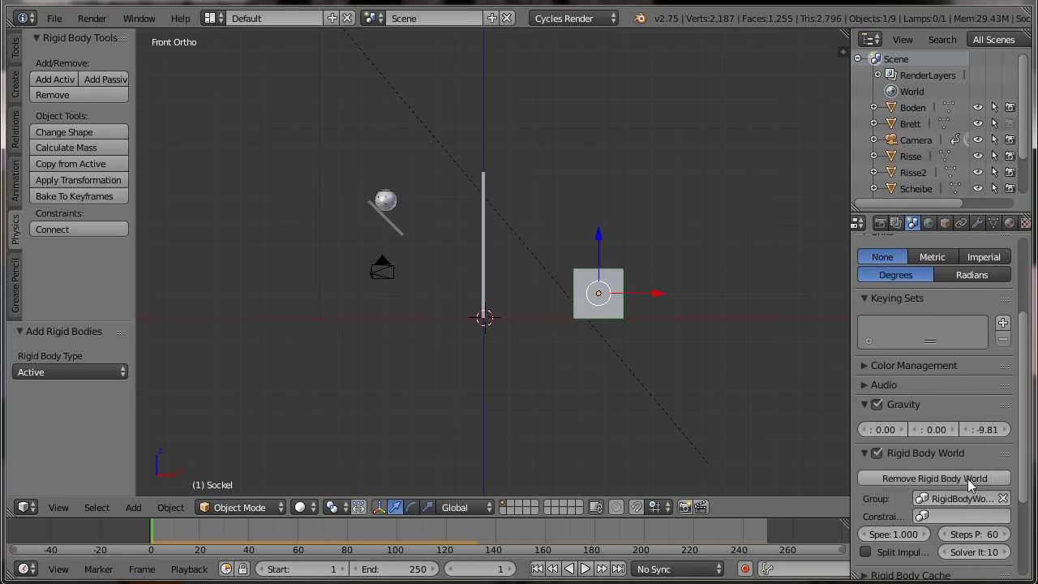
scroll(970, 487, down, 1)
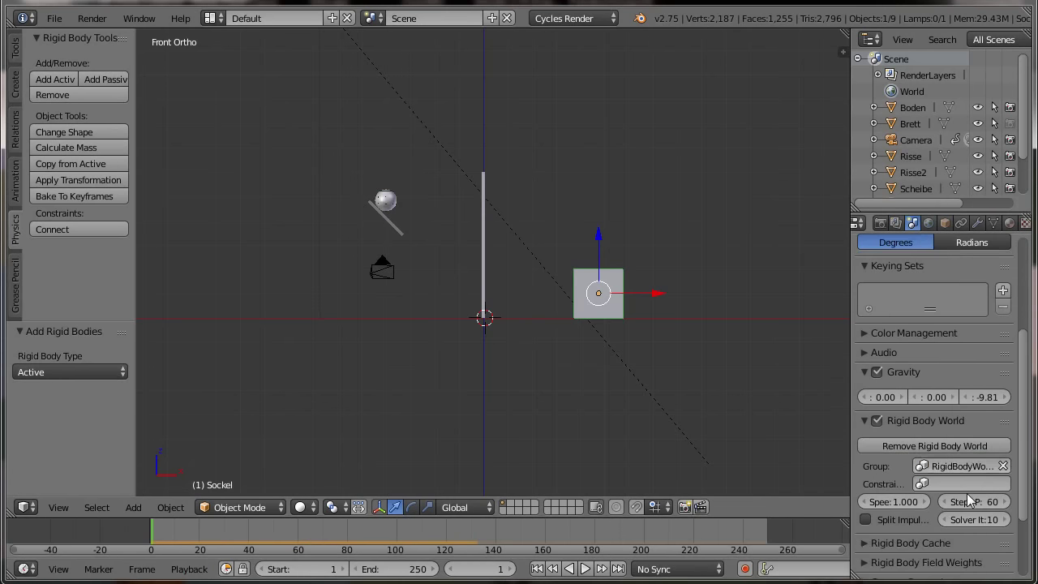
scroll(958, 496, down, 2)
click(889, 477)
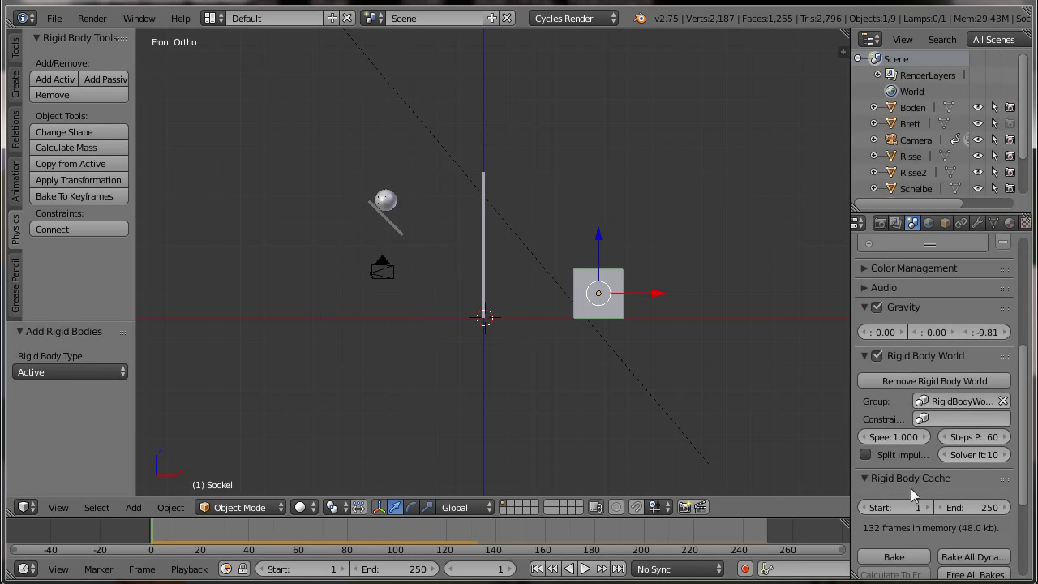
click(966, 507)
text(3)
text(00)
key(Return)
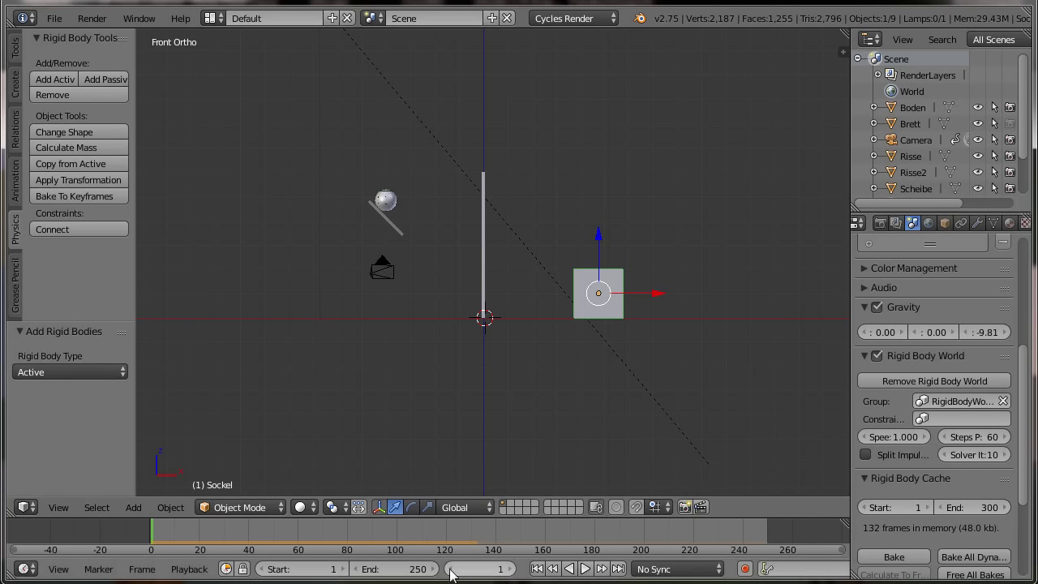
Set the timeline's animation end frame to 300.
click(385, 569)
text(3)
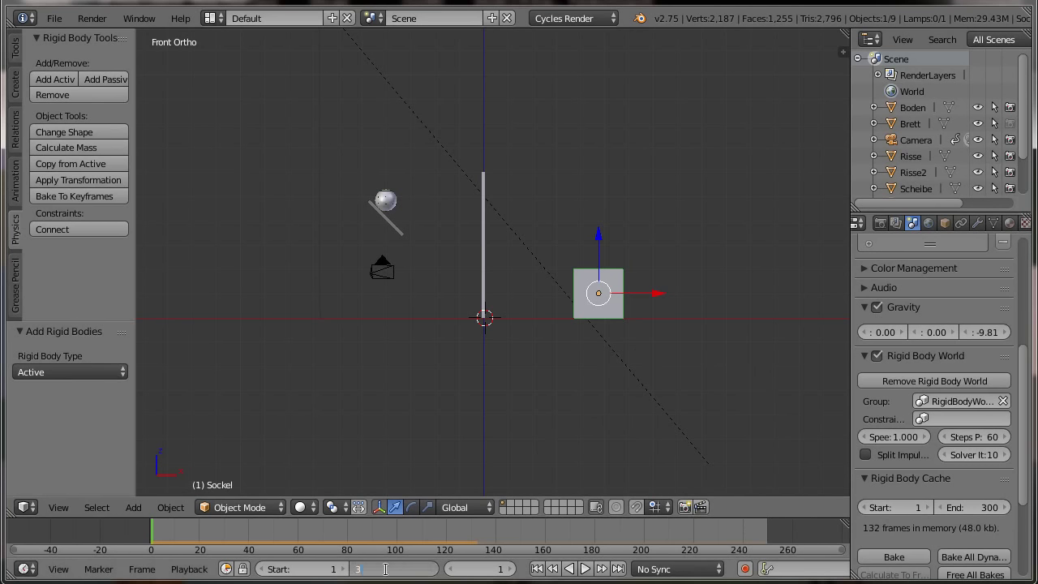
text(00)
key(Return)
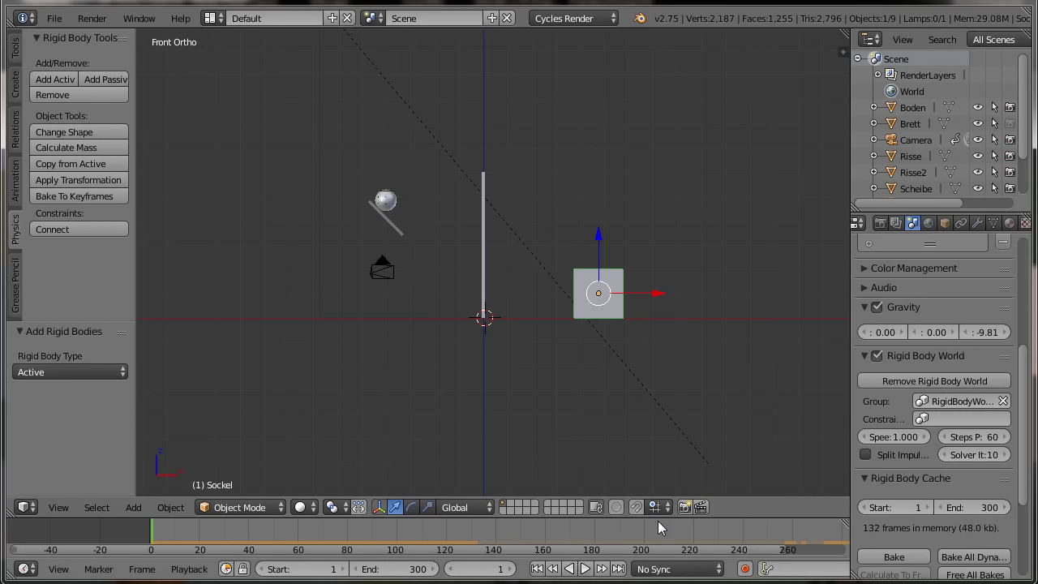
Set gravity Z to -22 and keyframe it on frame 1.
middle_drag(658, 522, 573, 530)
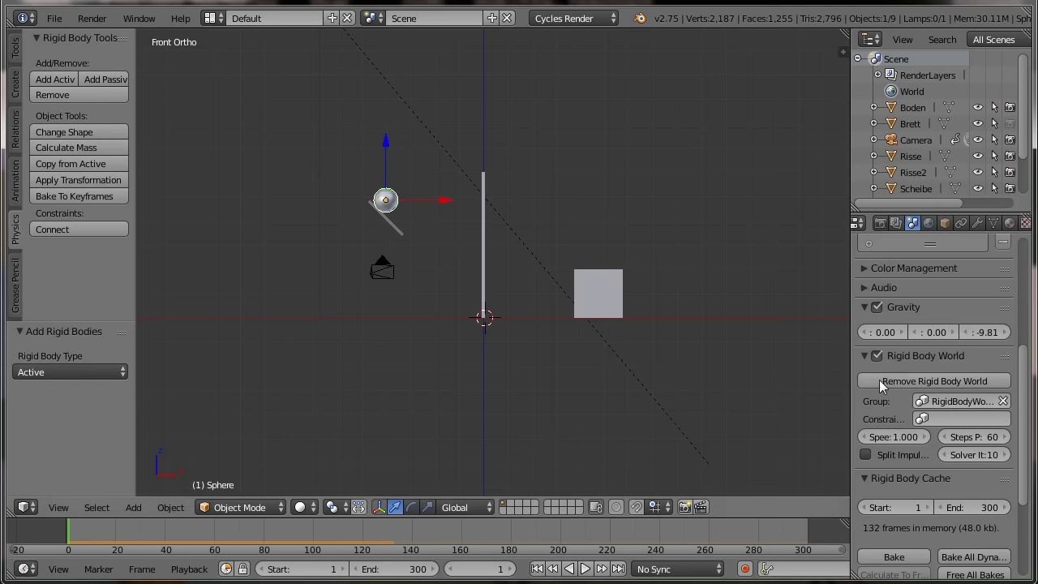
scroll(933, 390, up, 2)
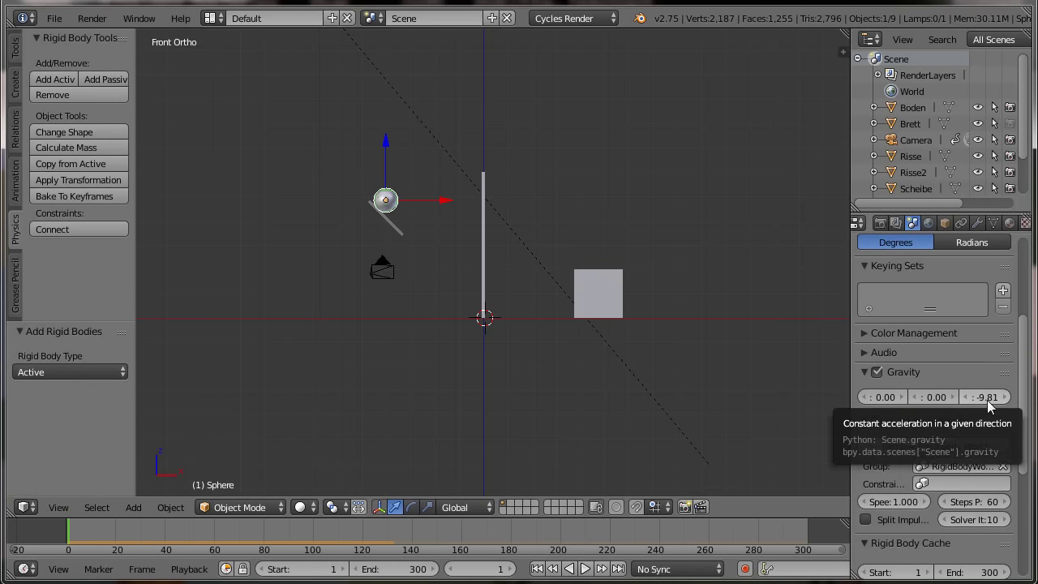
click(987, 398)
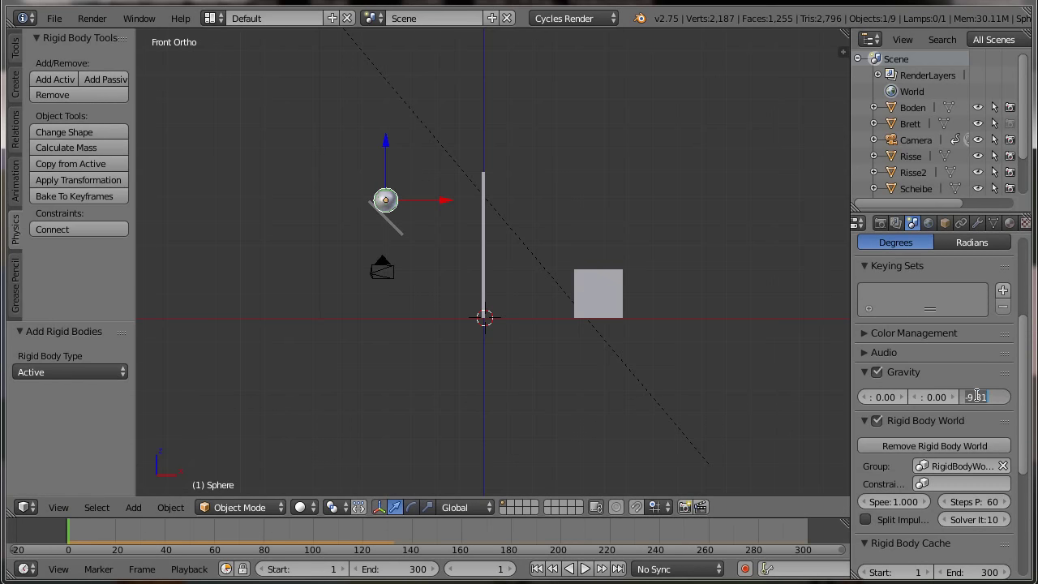
key(BackSpace)
key(i)
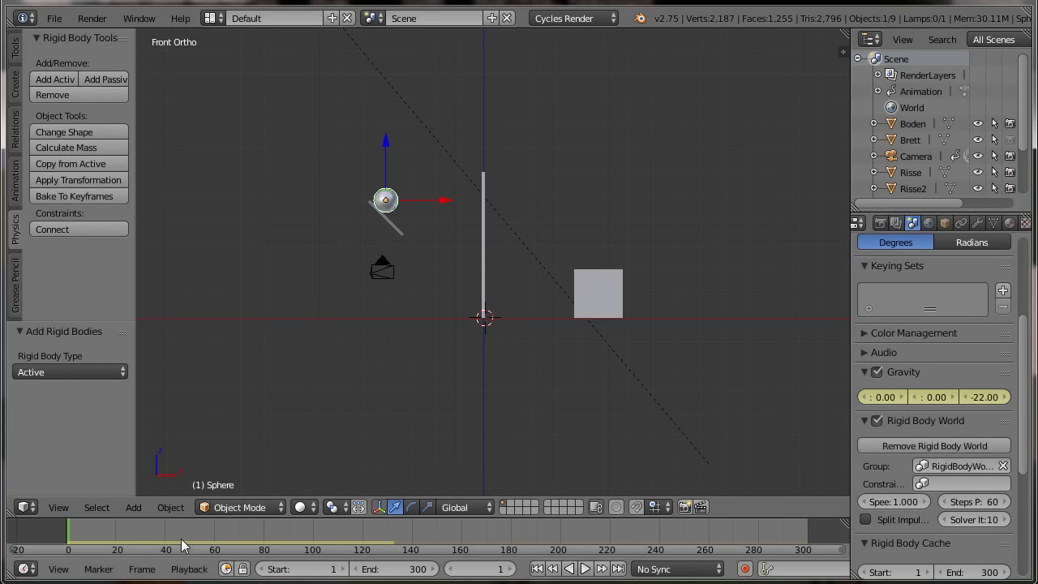
Keyframe gravity Z back to -9.81 on frame 49, then return to frame 1.
click(187, 538)
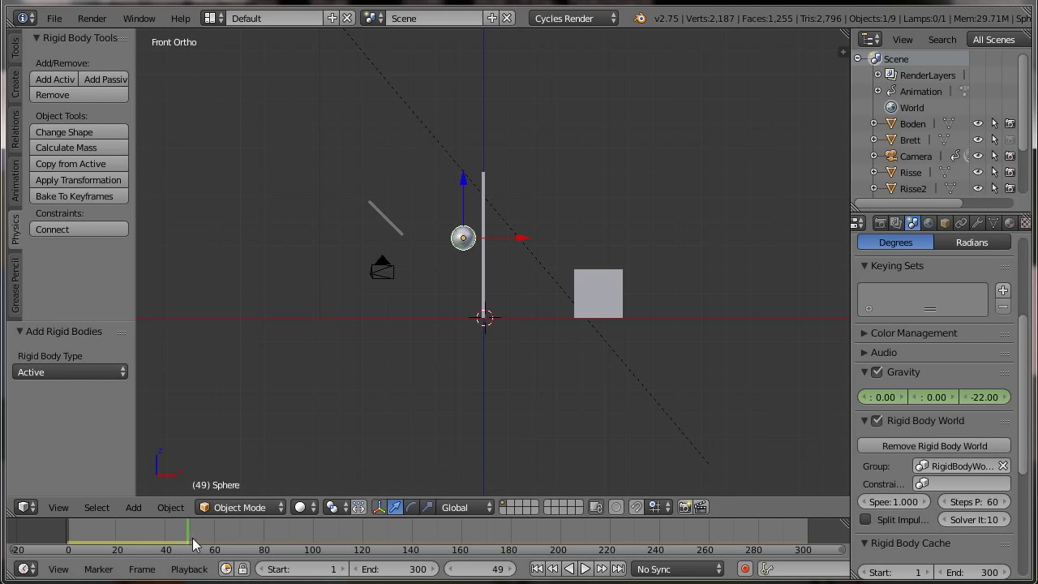
click(991, 396)
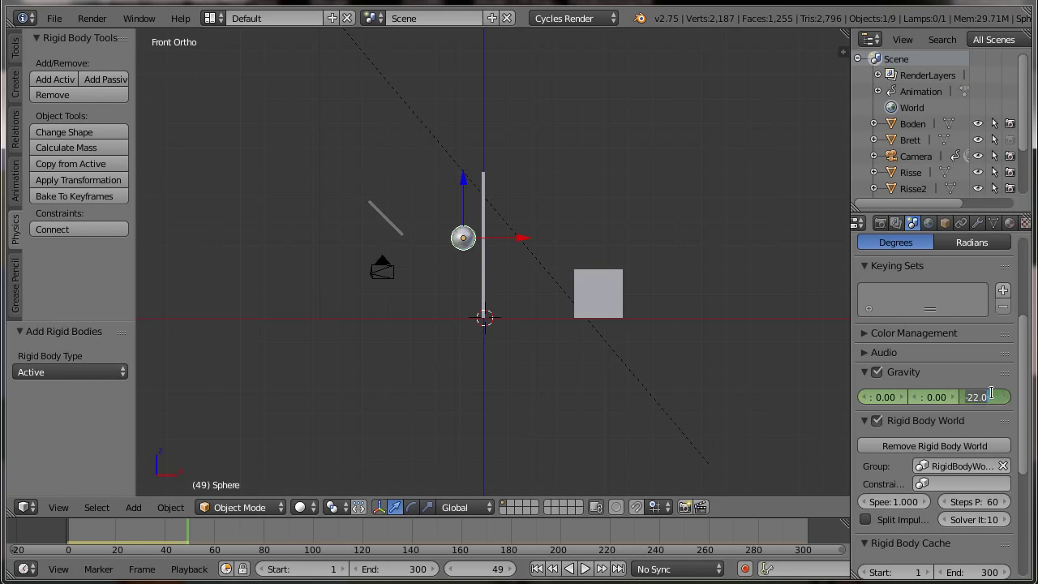
key(BackSpace)
key(Return)
key(i)
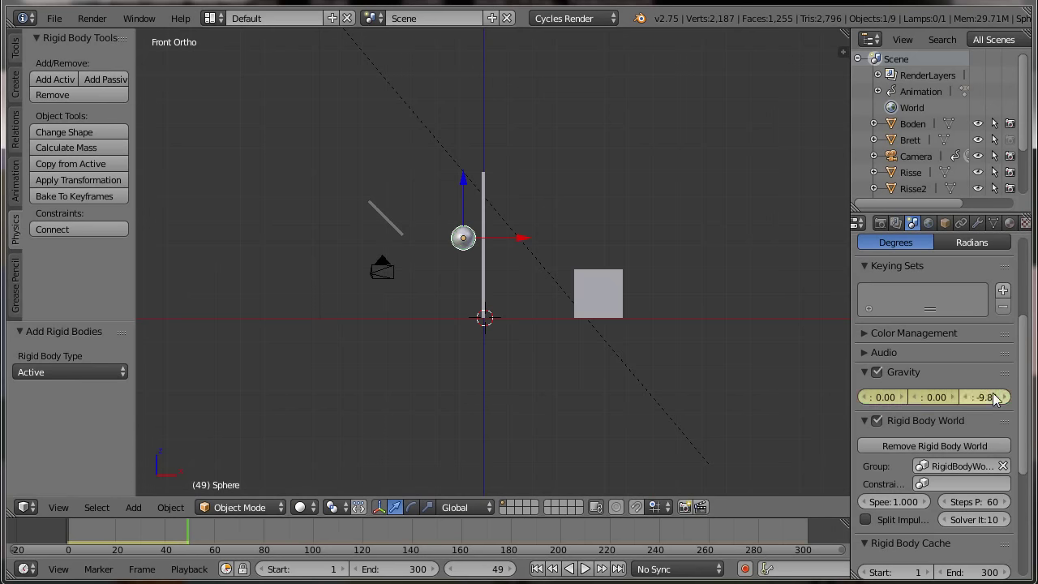
click(538, 569)
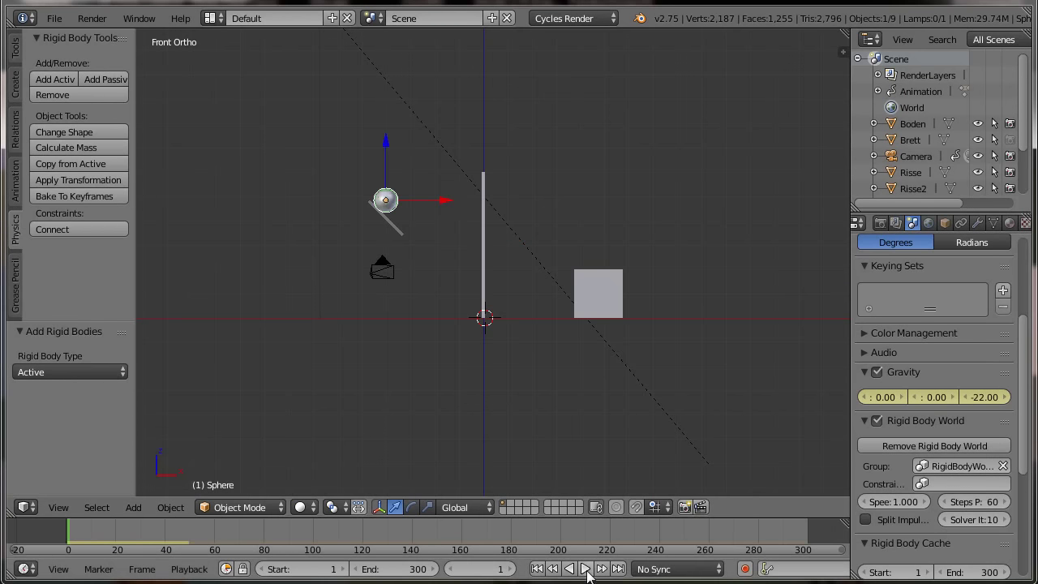
click(586, 570)
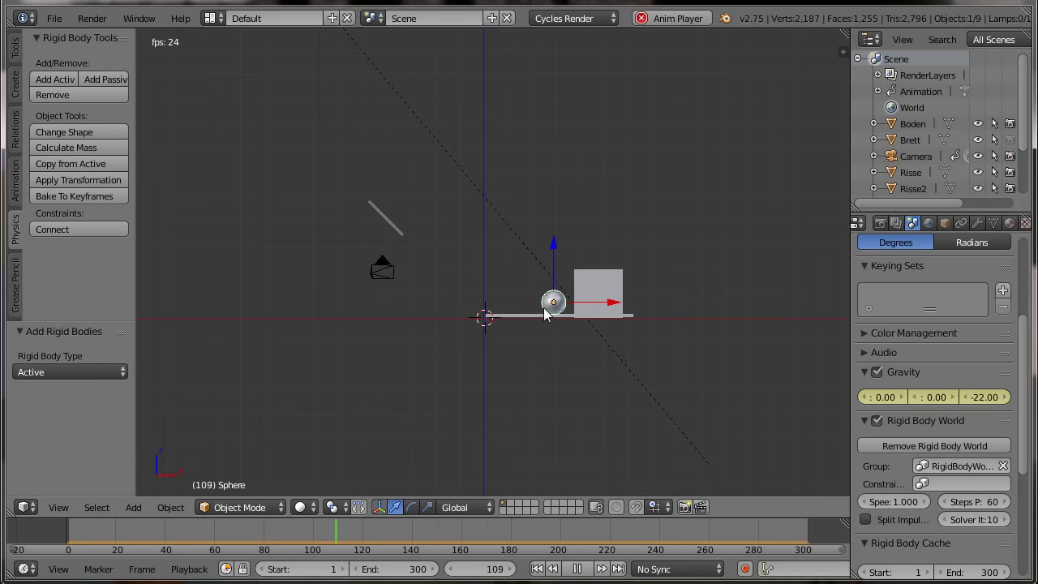
key(Escape)
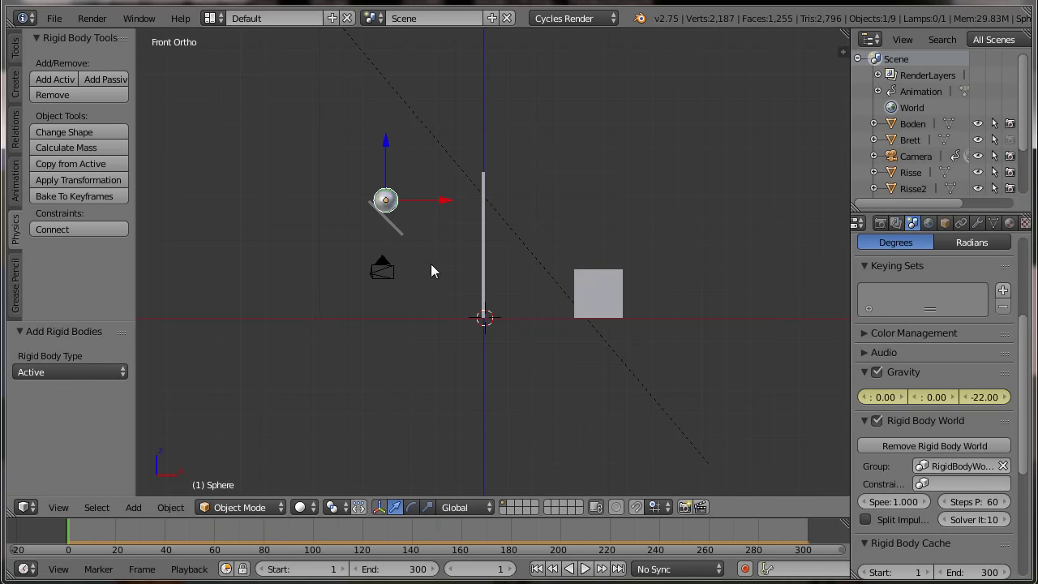
Move the sphere and board Brett together to a new spot and test-play the simulation twice.
shift+right_click(388, 206)
key(g)
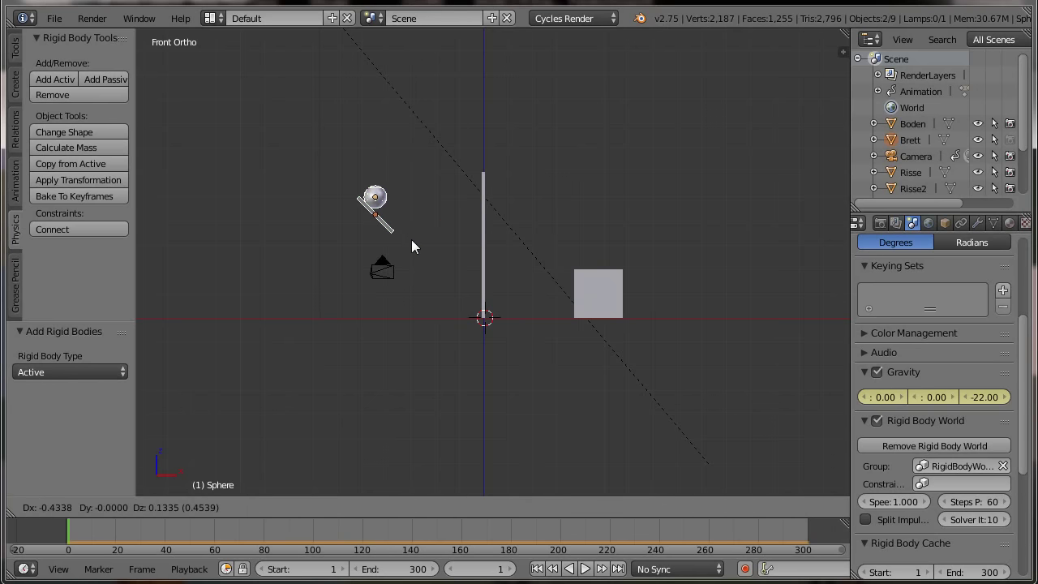
click(406, 239)
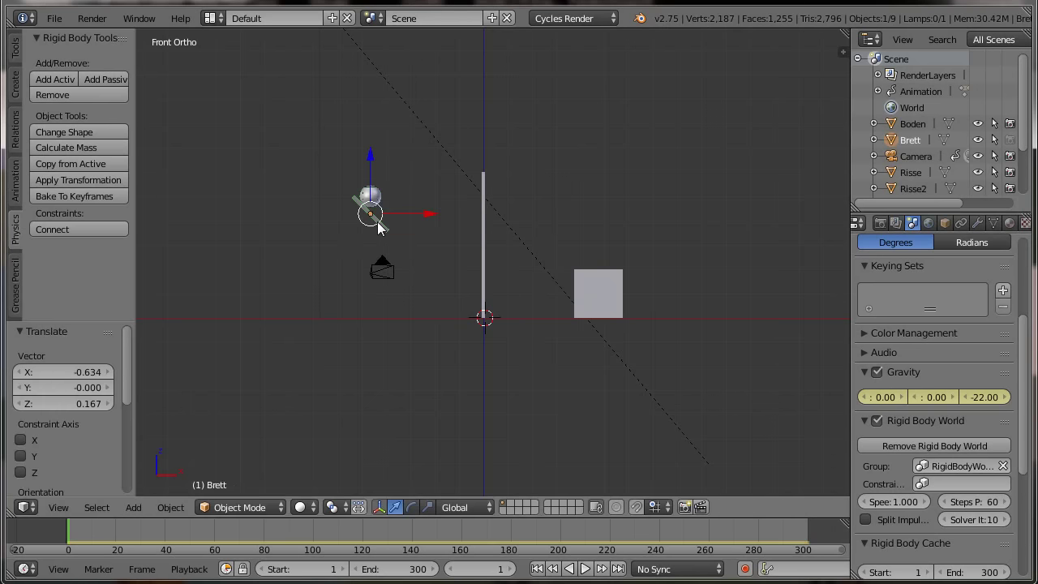
right_click(371, 199)
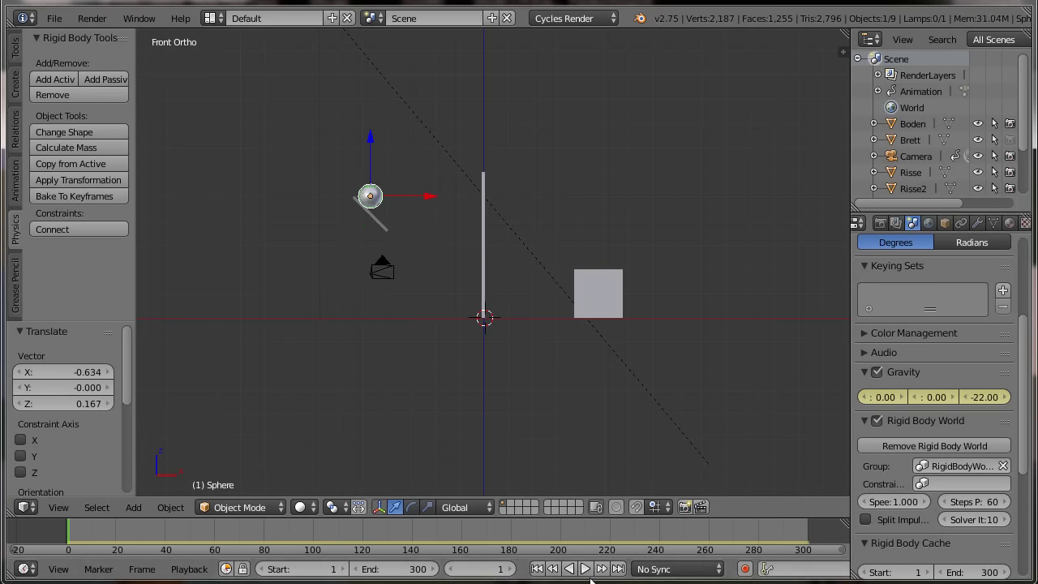
click(585, 569)
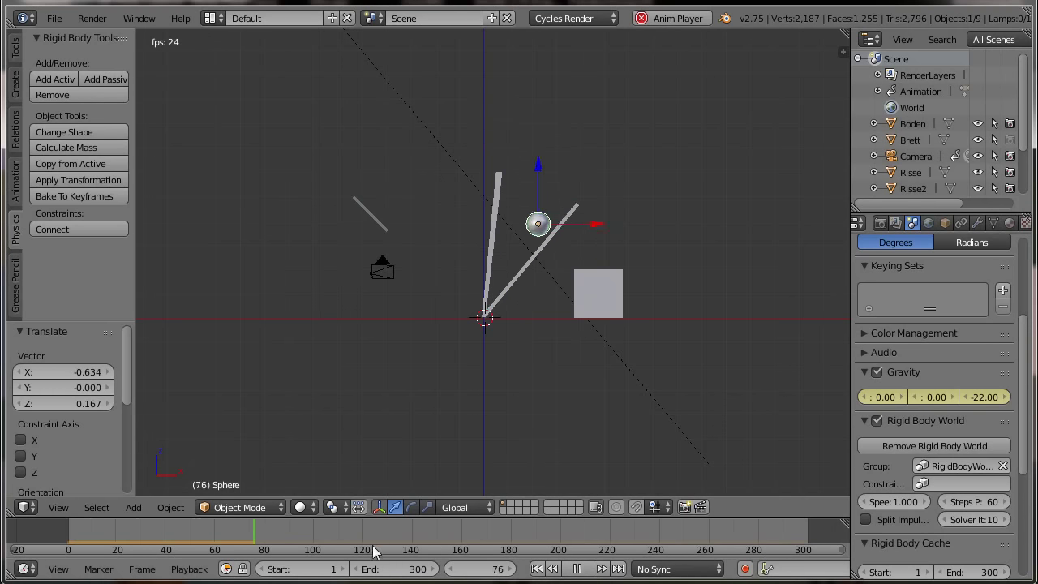
key(Escape)
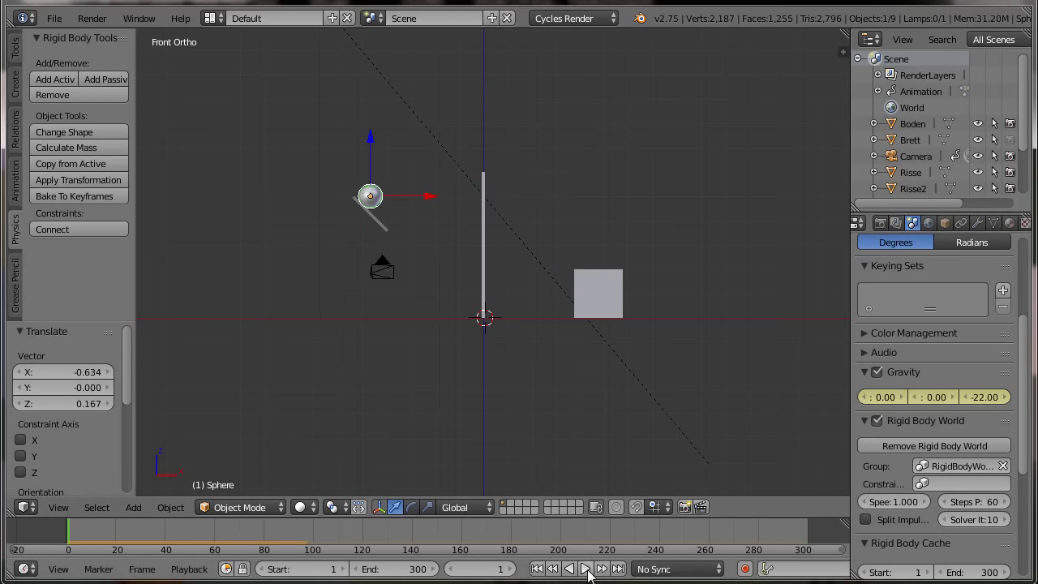
click(587, 569)
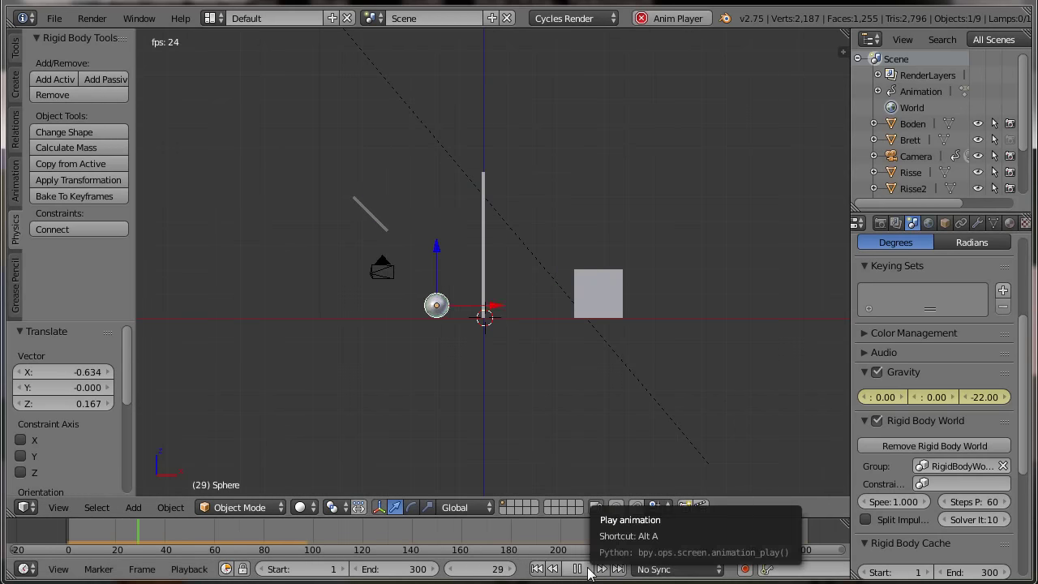
key(Escape)
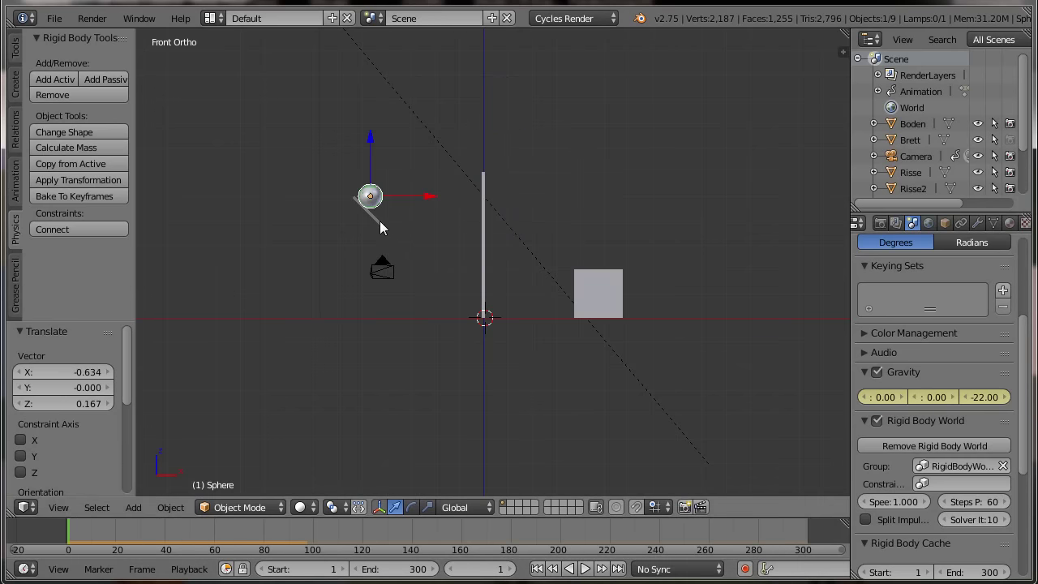
Shift the sphere and board again and test-play the result.
shift+right_click(379, 228)
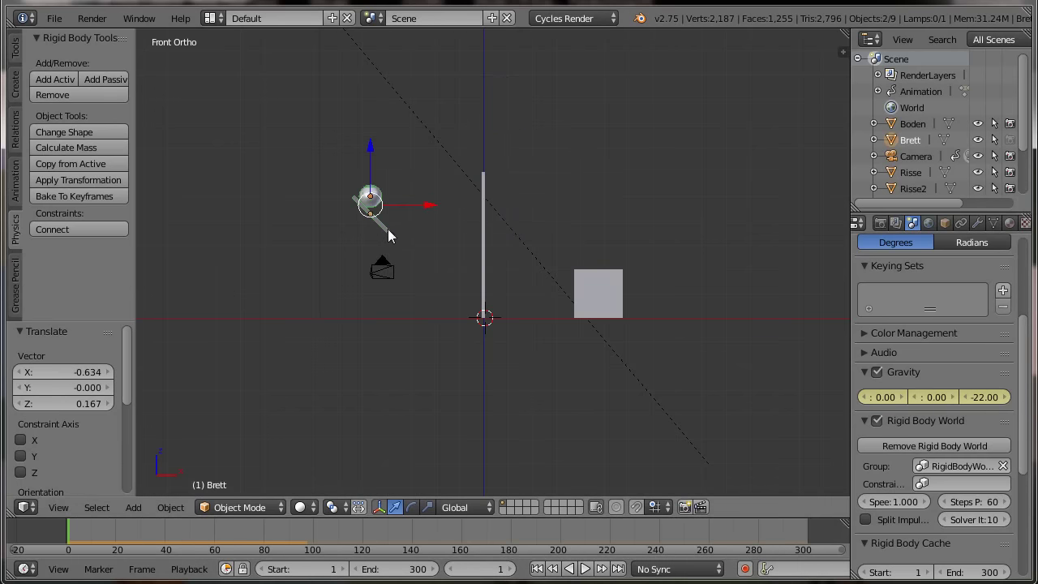
key(g)
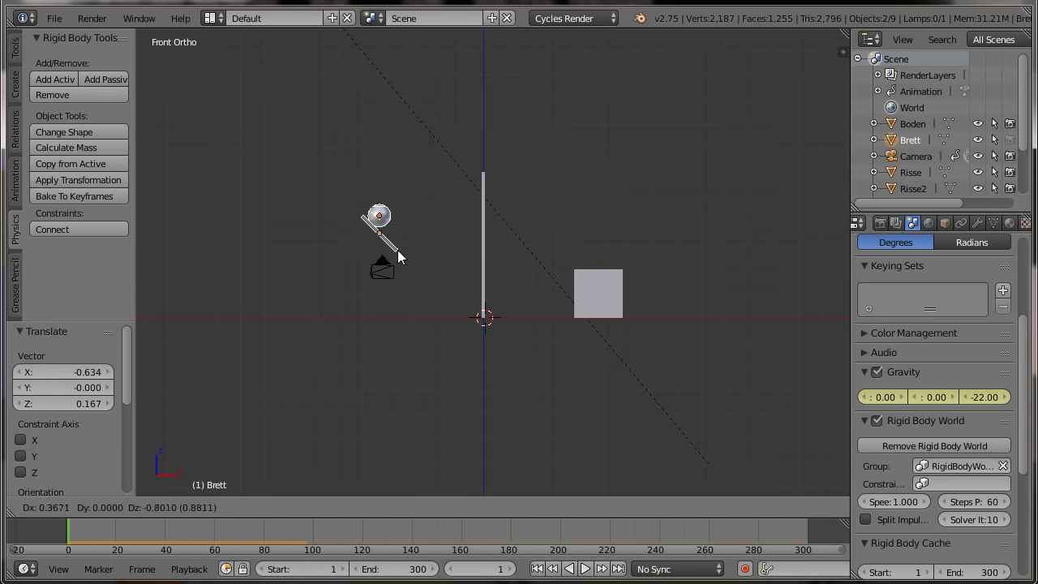
click(397, 250)
right_click(380, 217)
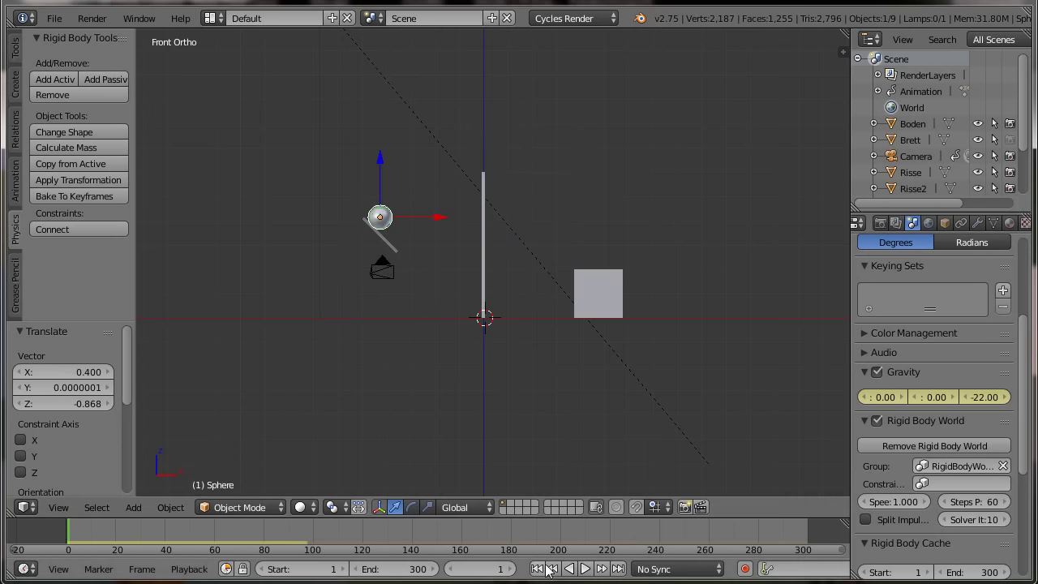
click(585, 568)
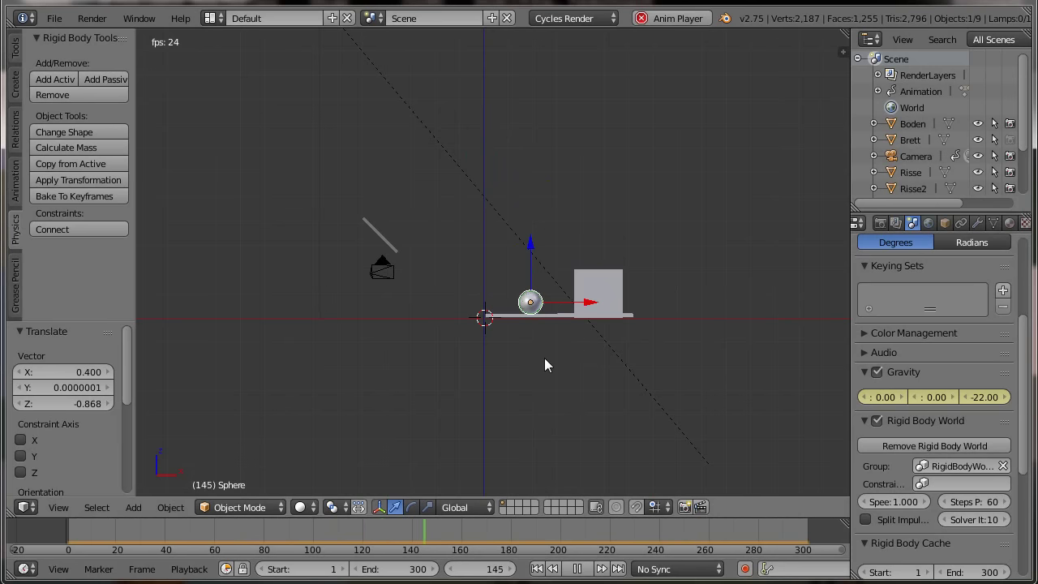
key(Escape)
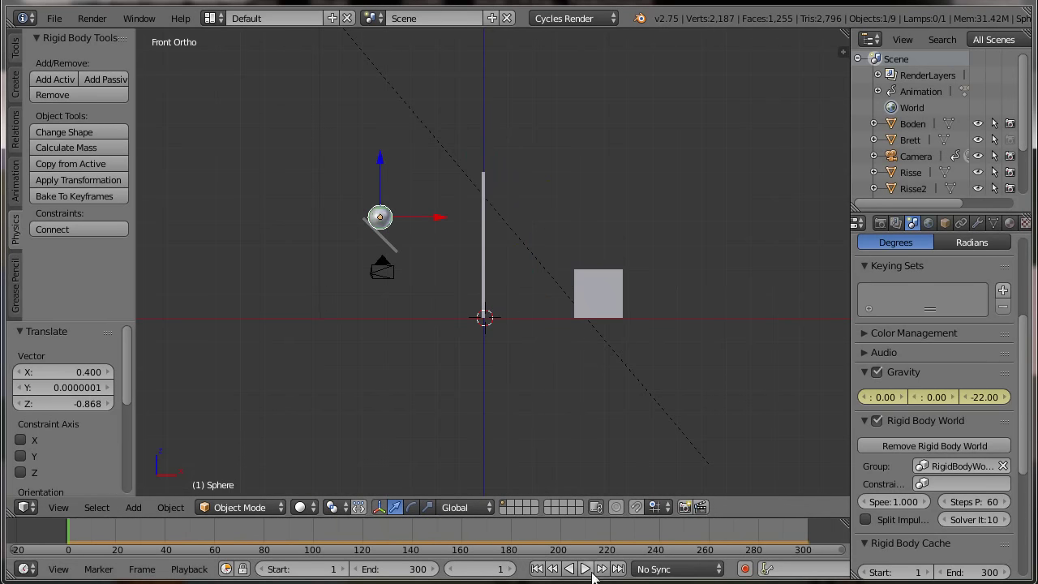
Replay the simulation, pause it, and step forward to frame 74.
click(585, 569)
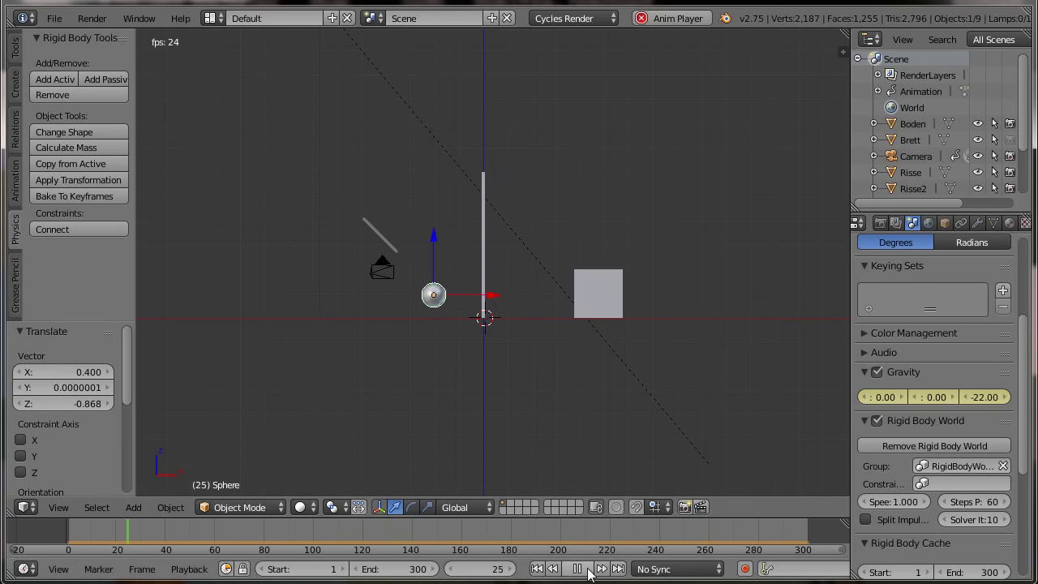
click(588, 568)
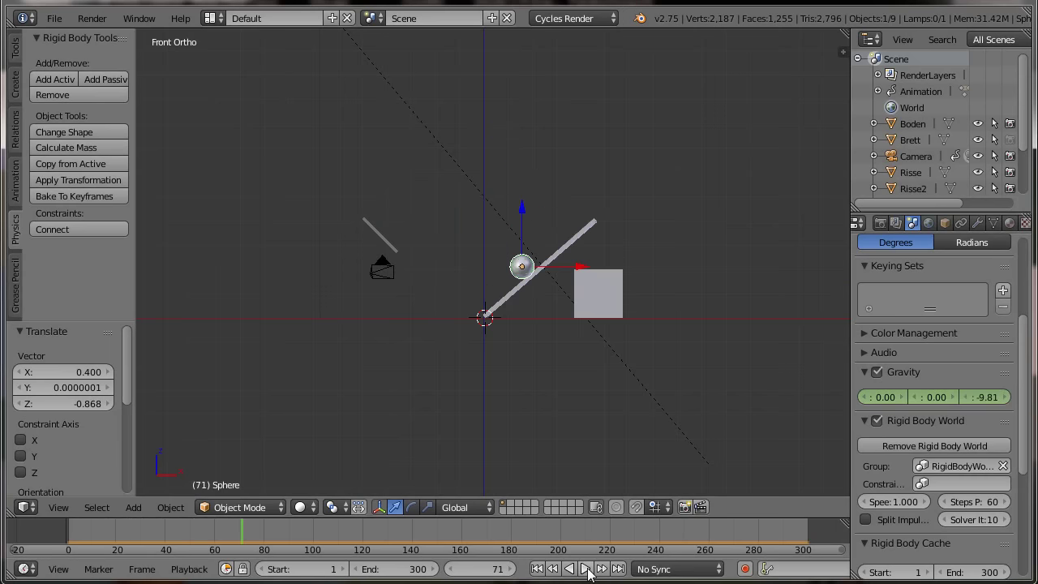
click(513, 569)
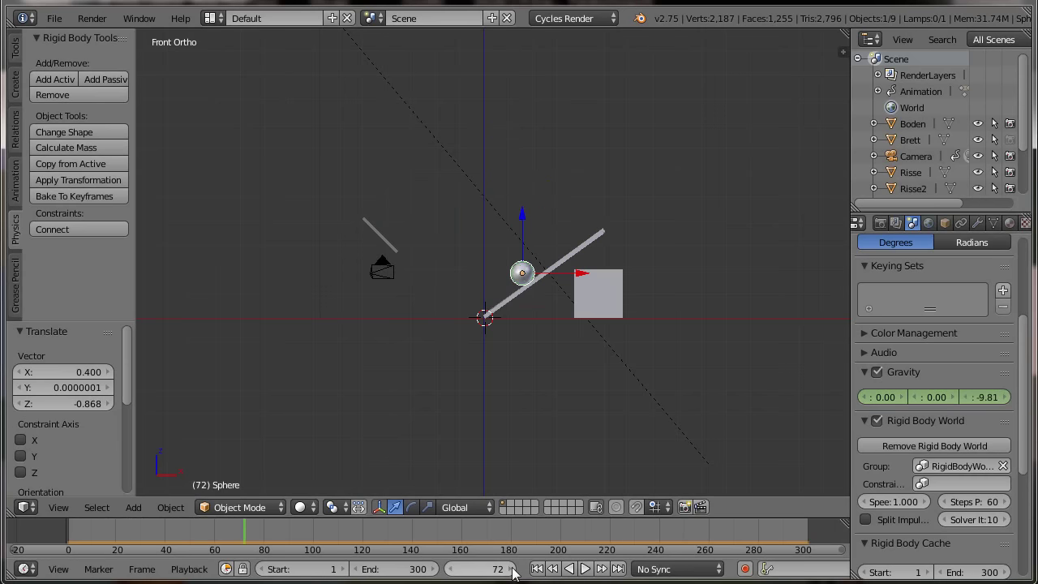
click(512, 568)
click(513, 569)
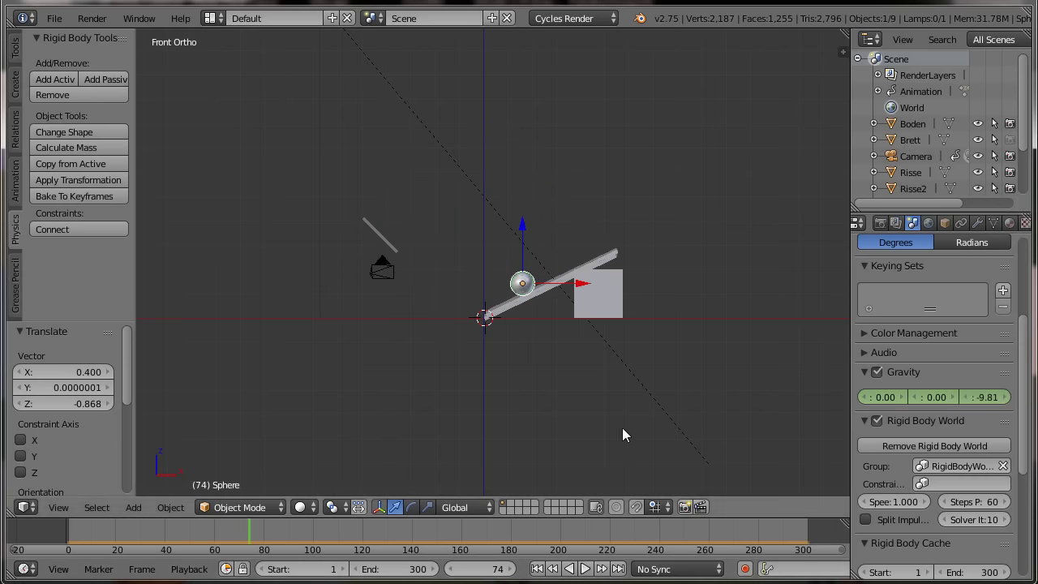
scroll(617, 422, up, 2)
scroll(663, 412, up, 2)
shift+middle_drag(663, 412, 584, 379)
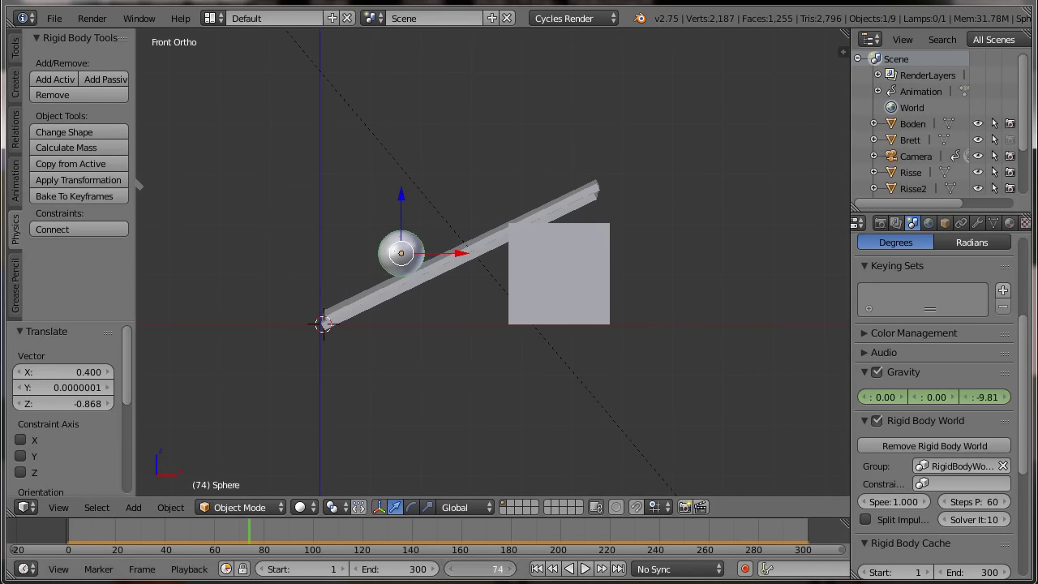
click(453, 569)
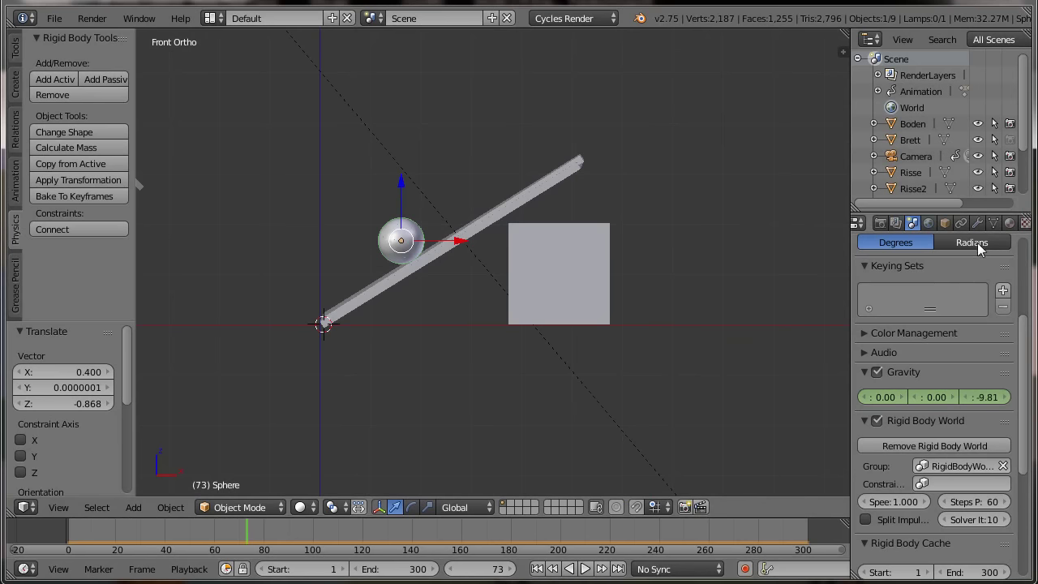
click(914, 189)
scroll(915, 187, down, 1)
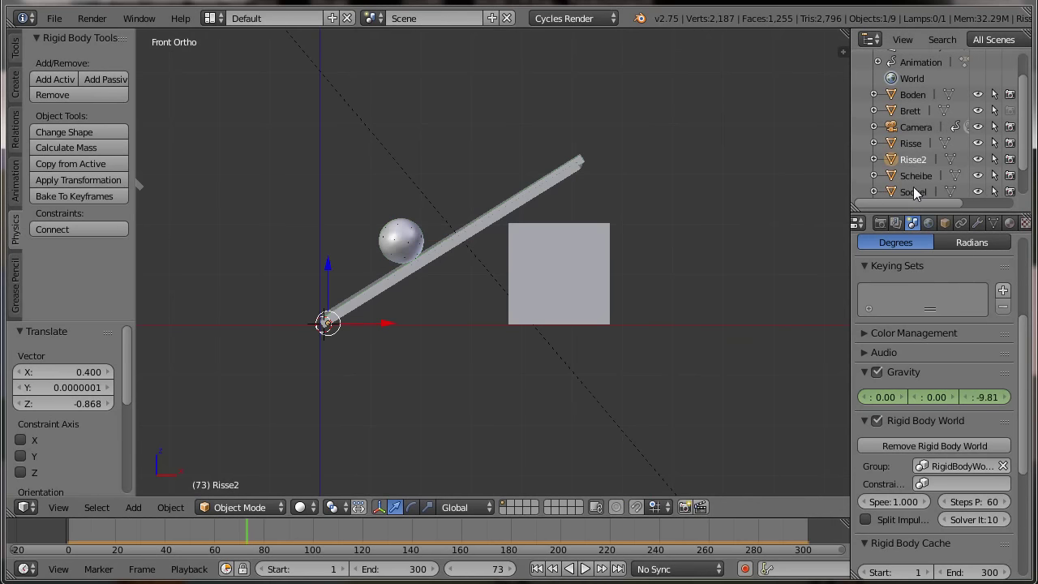
scroll(916, 187, down, 2)
click(915, 150)
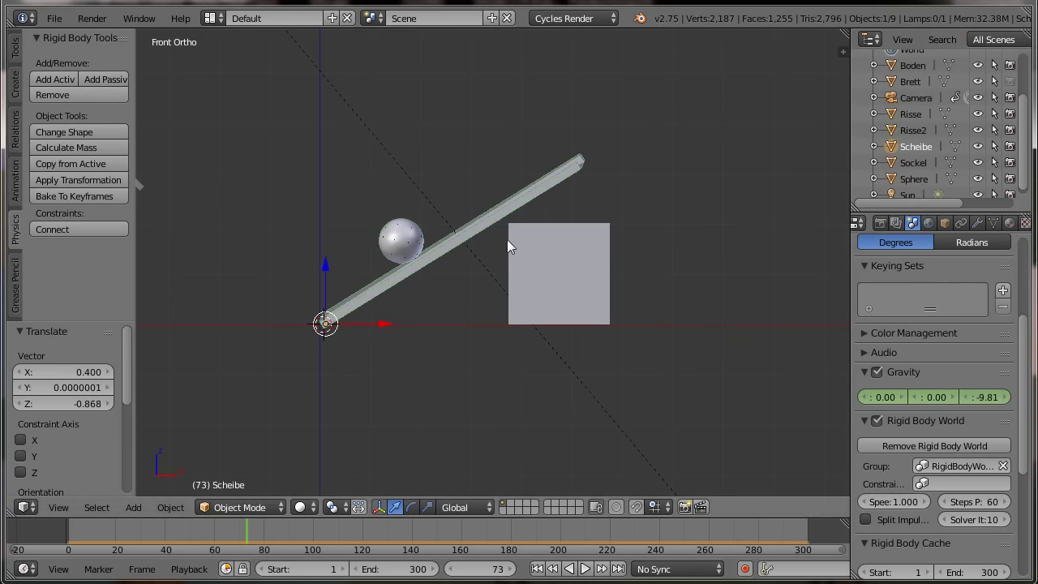
mouse_move(624, 312)
middle_down()
mouse_move(601, 349)
mouse_move(563, 350)
mouse_move(540, 330)
middle_up()
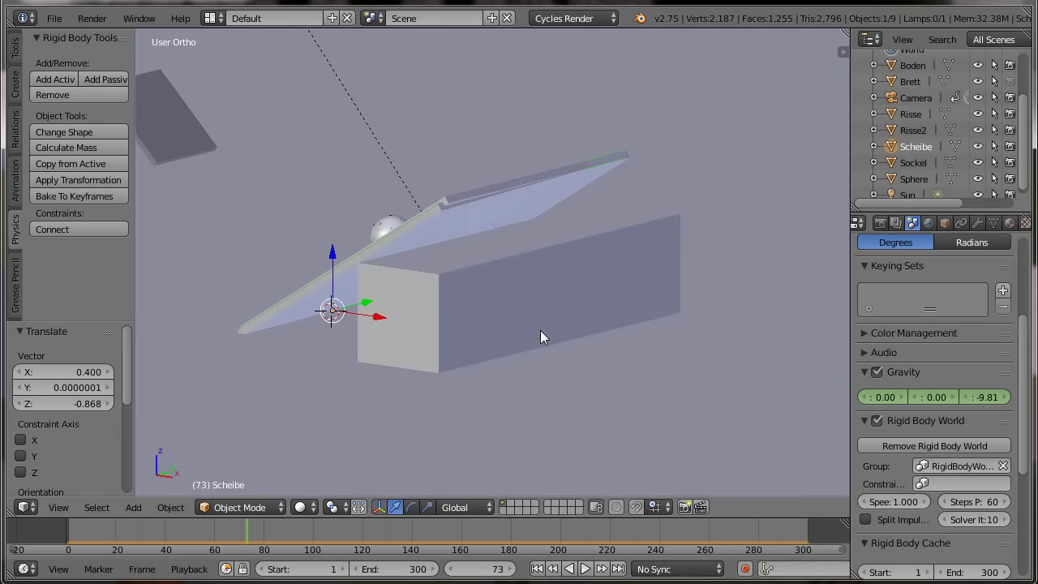
mouse_move(459, 214)
middle_down()
mouse_move(461, 362)
mouse_move(586, 375)
middle_up()
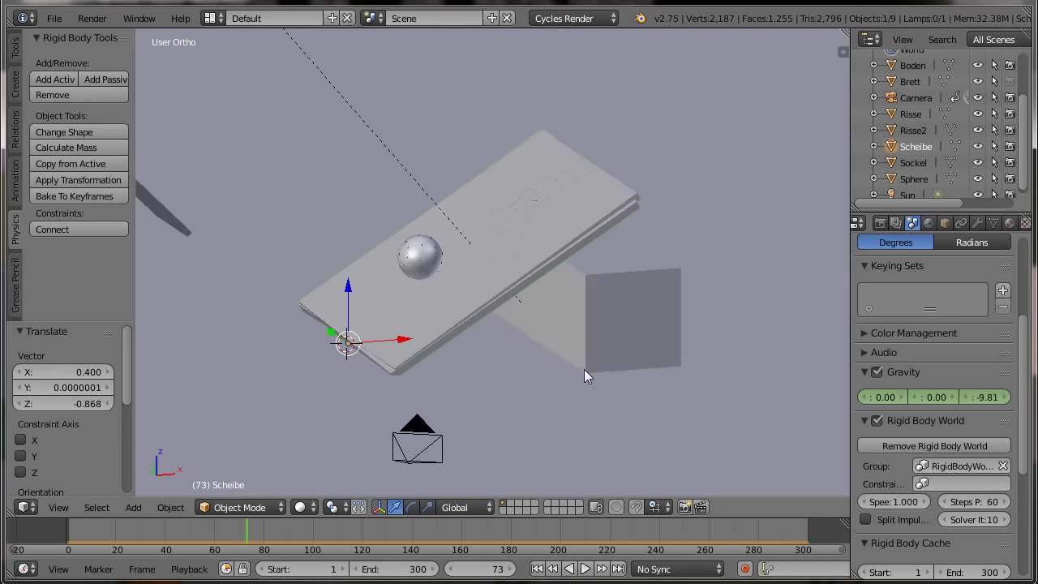
key(KP_1)
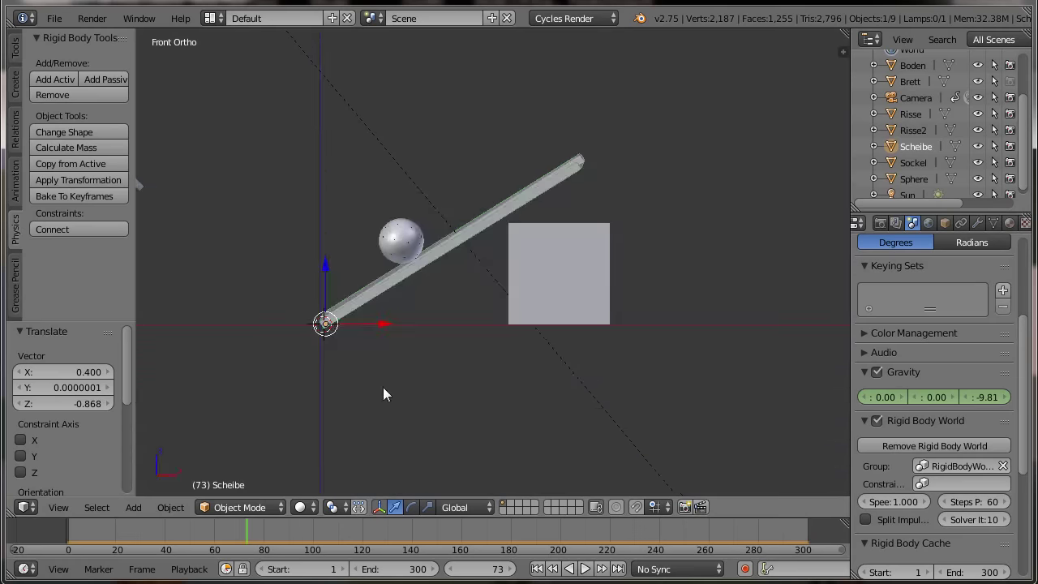
mouse_move(335, 396)
shift+middle_down()
mouse_move(462, 365)
mouse_move(484, 385)
shift+middle_up()
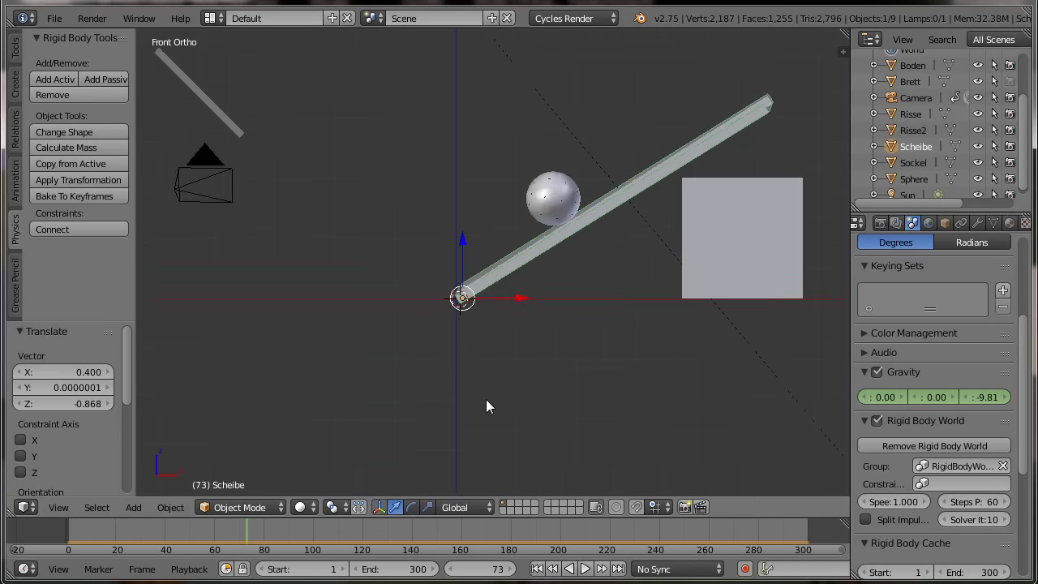
scroll(486, 399, up, 5)
right_click(527, 355)
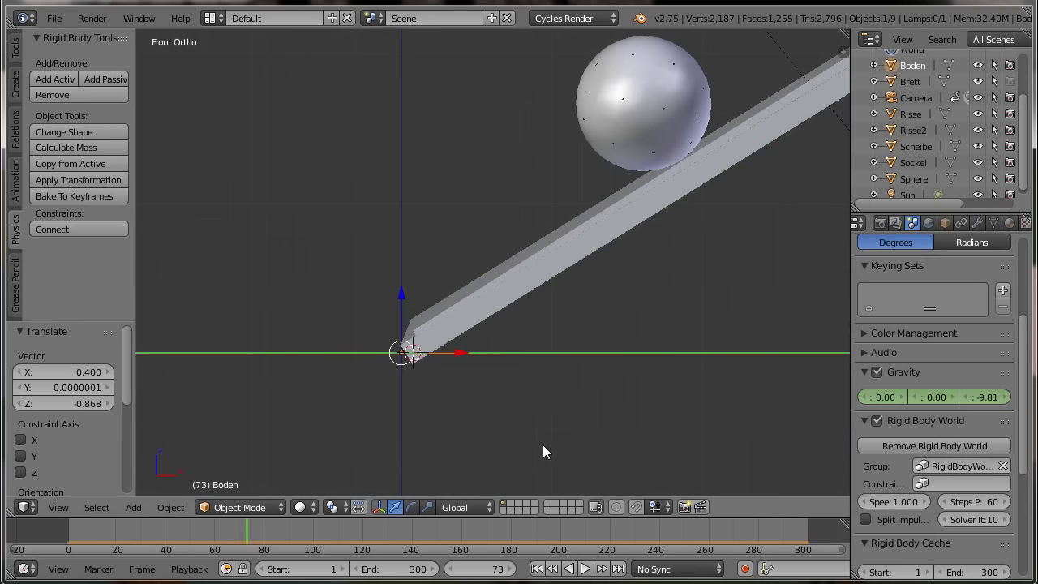
Rewind to frame 1 and lower the floor Boden slightly (about 0.003) along Z.
click(537, 569)
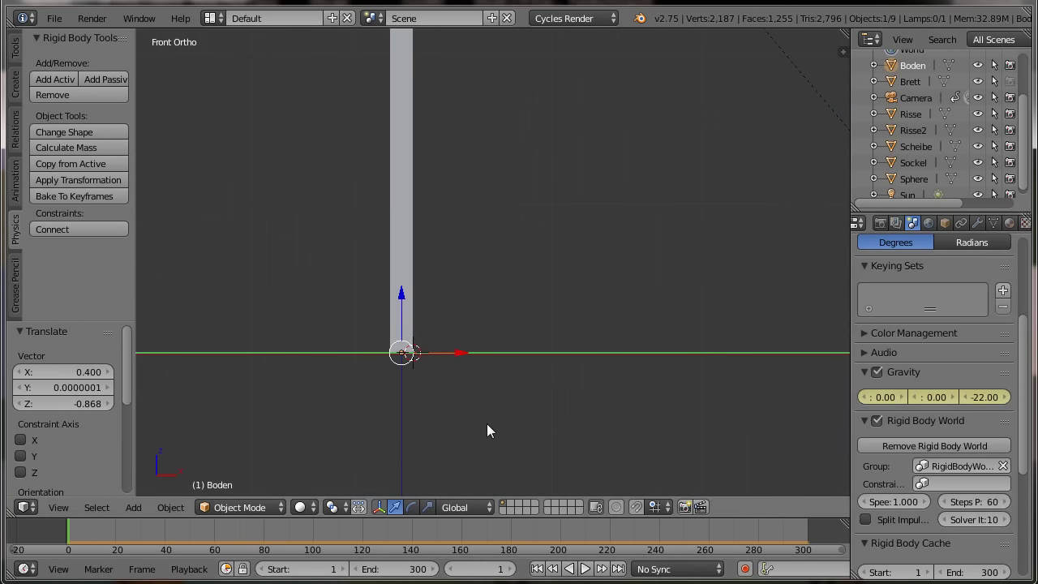
mouse_move(487, 431)
shift+middle_down()
mouse_move(535, 360)
mouse_move(552, 395)
mouse_move(447, 352)
mouse_move(476, 346)
shift+middle_up()
scroll(542, 403, up, 5)
scroll(476, 384, up, 4)
scroll(406, 219, up, 1)
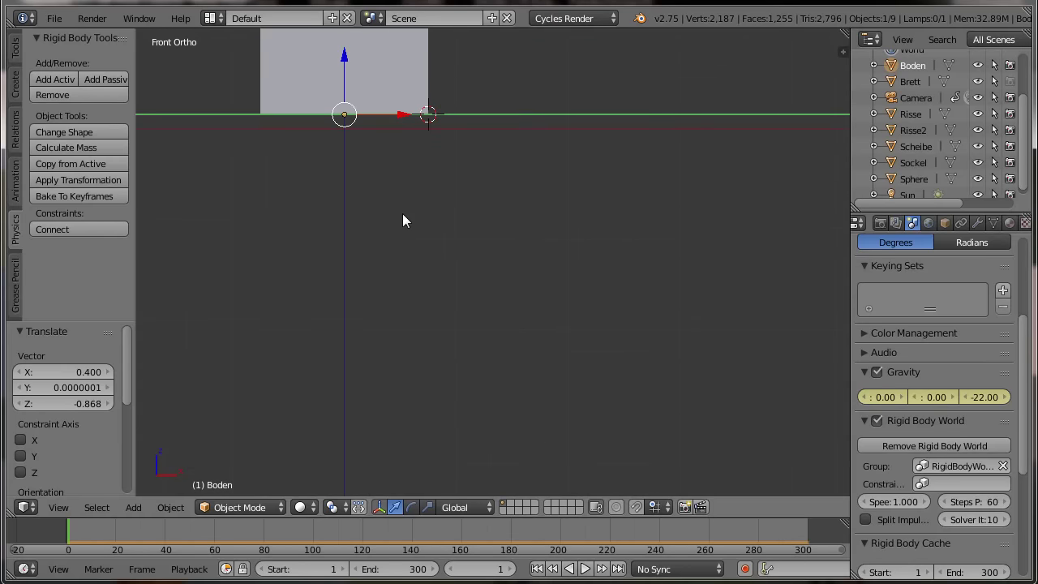
shift+middle_drag(403, 213, 531, 427)
scroll(519, 417, up, 3)
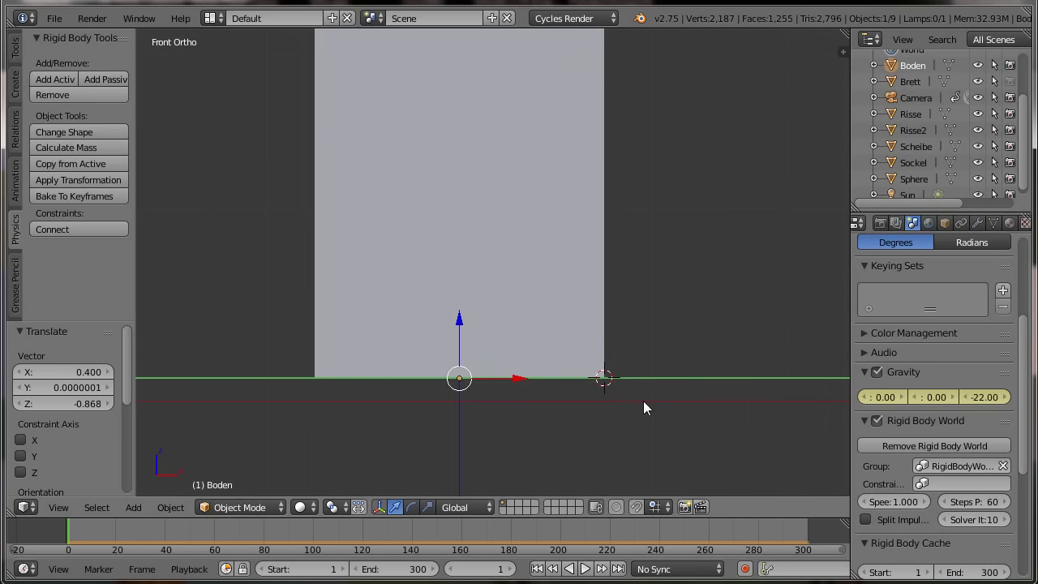
key(g)
key(z)
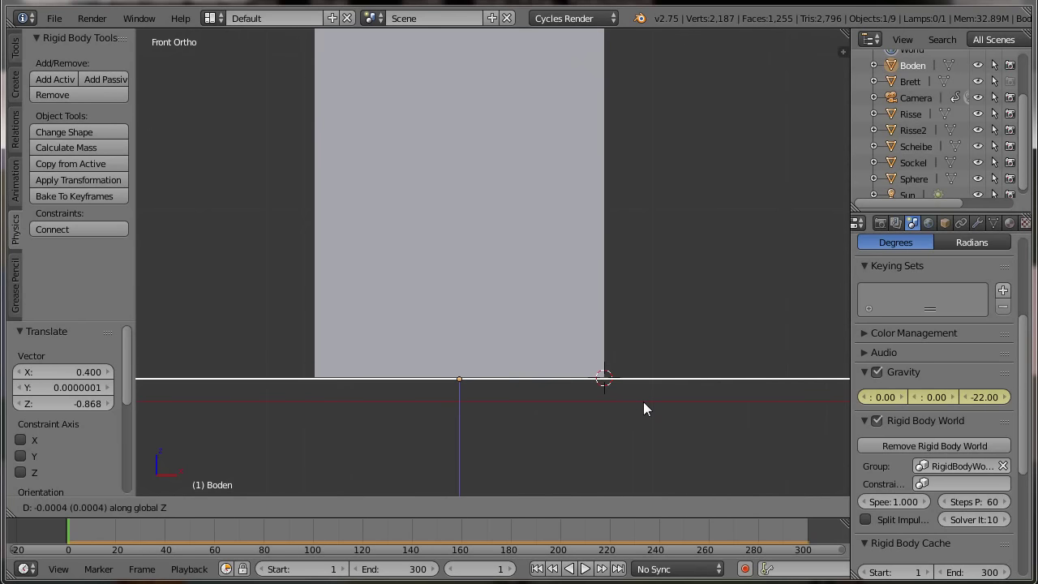
click(644, 409)
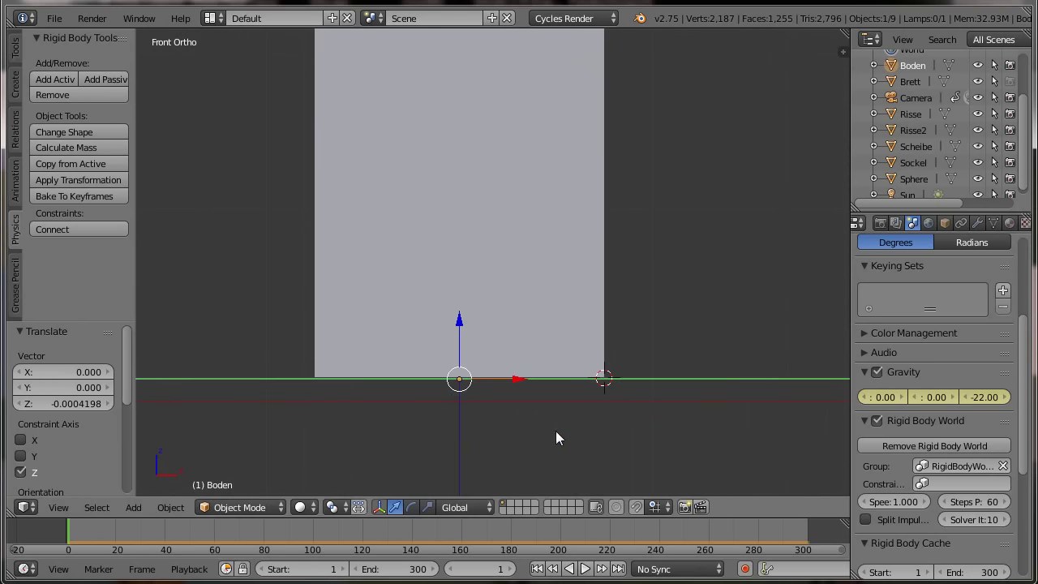
Raise the base Sockel slightly along Z.
scroll(565, 433, down, 3)
shift+middle_drag(677, 417, 380, 406)
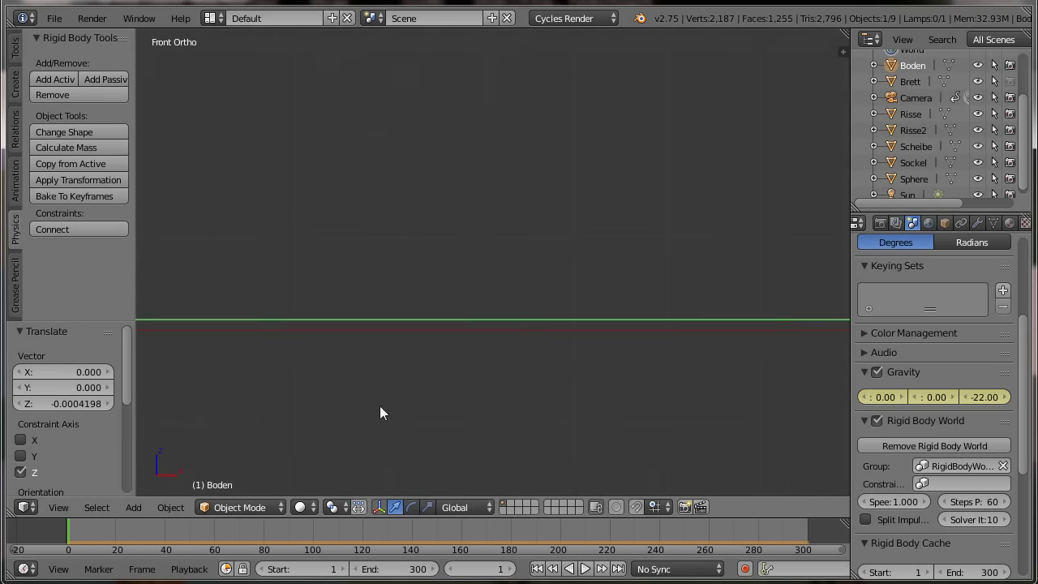
scroll(702, 394, down, 3)
scroll(772, 348, down, 3)
shift+middle_drag(772, 348, 524, 344)
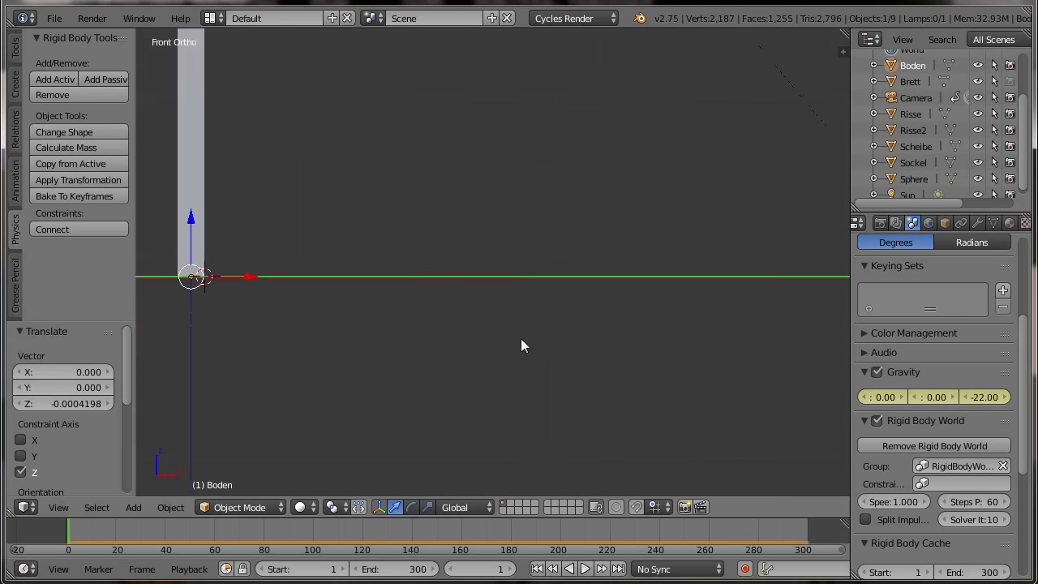
scroll(305, 384, up, 8)
shift+middle_drag(709, 366, 452, 374)
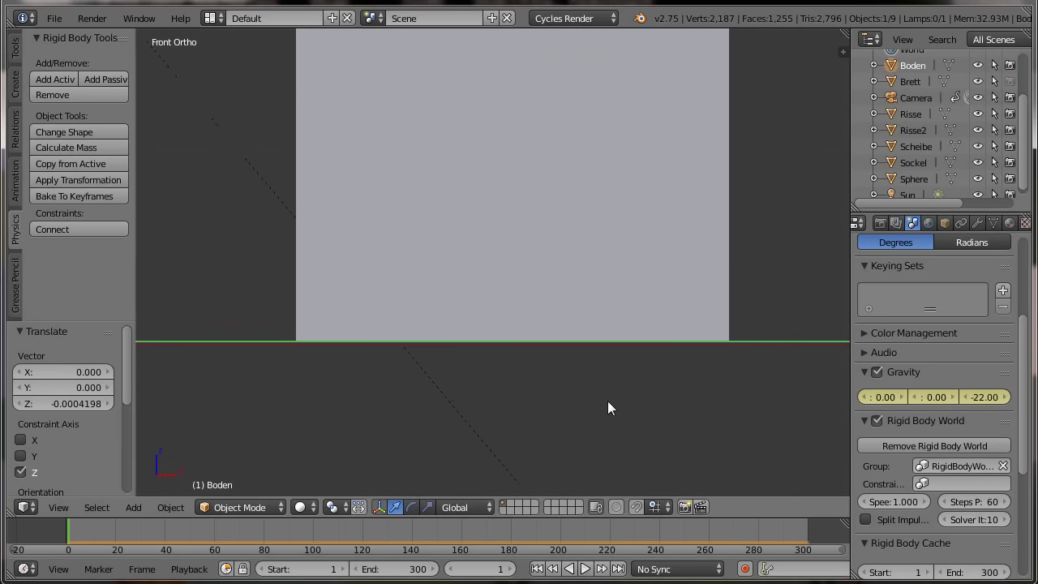
scroll(607, 401, up, 2)
right_click(582, 349)
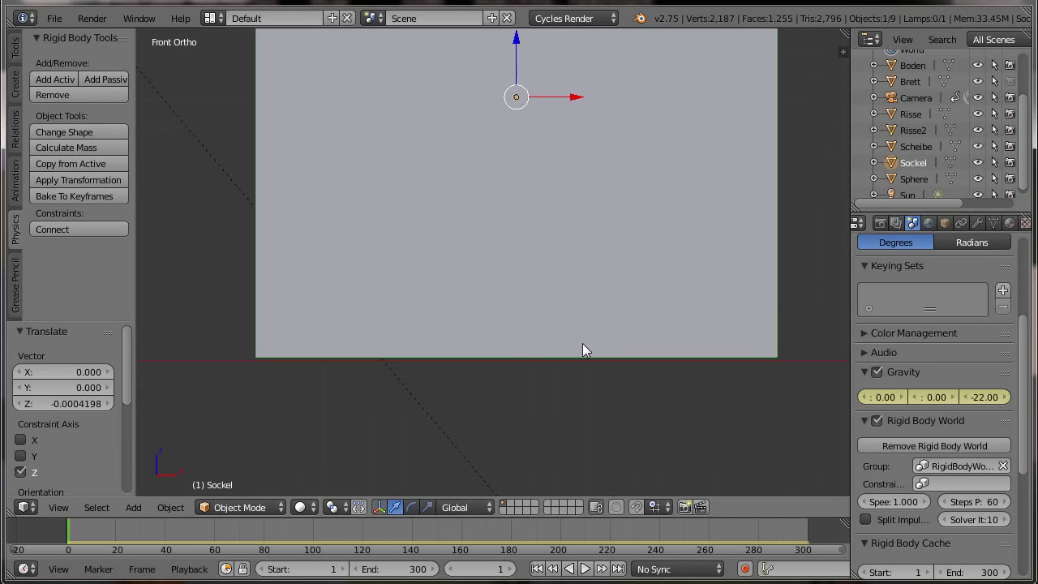
key(g)
key(z)
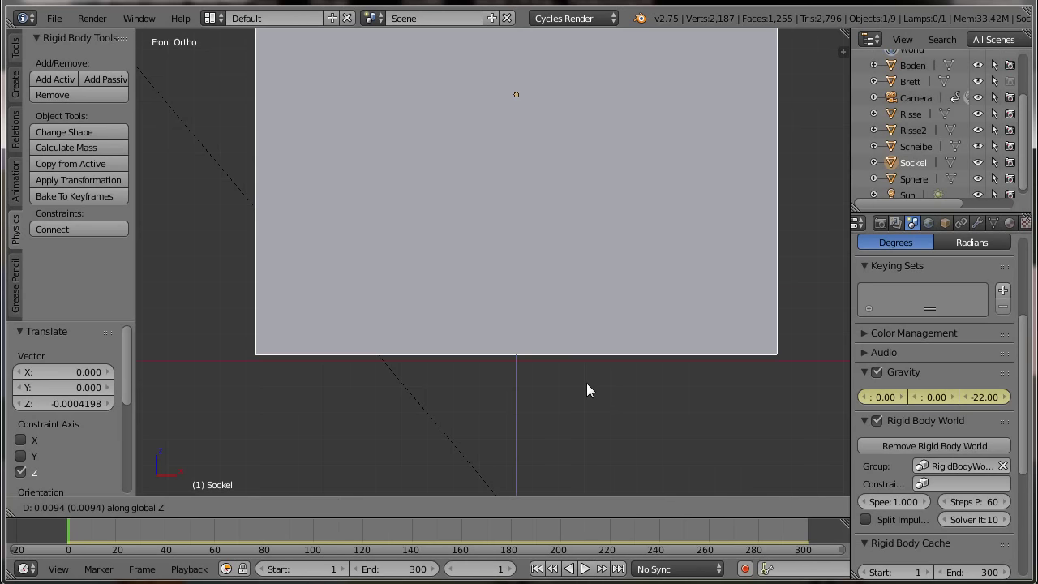
click(588, 386)
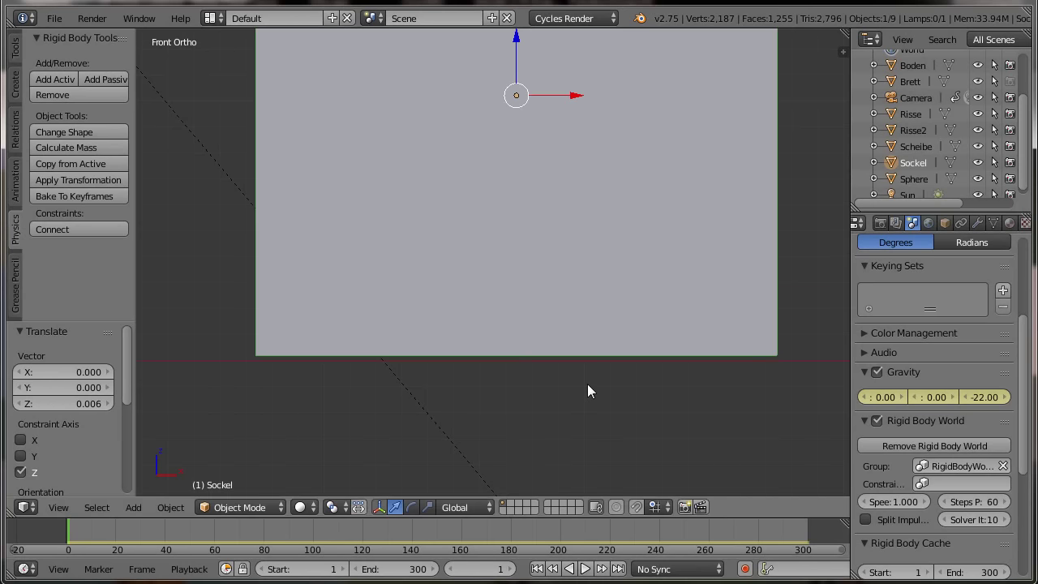
Compare against the floor, then lower Sockel along Z onto the floor.
right_click(631, 359)
right_click(632, 339)
key(g)
key(z)
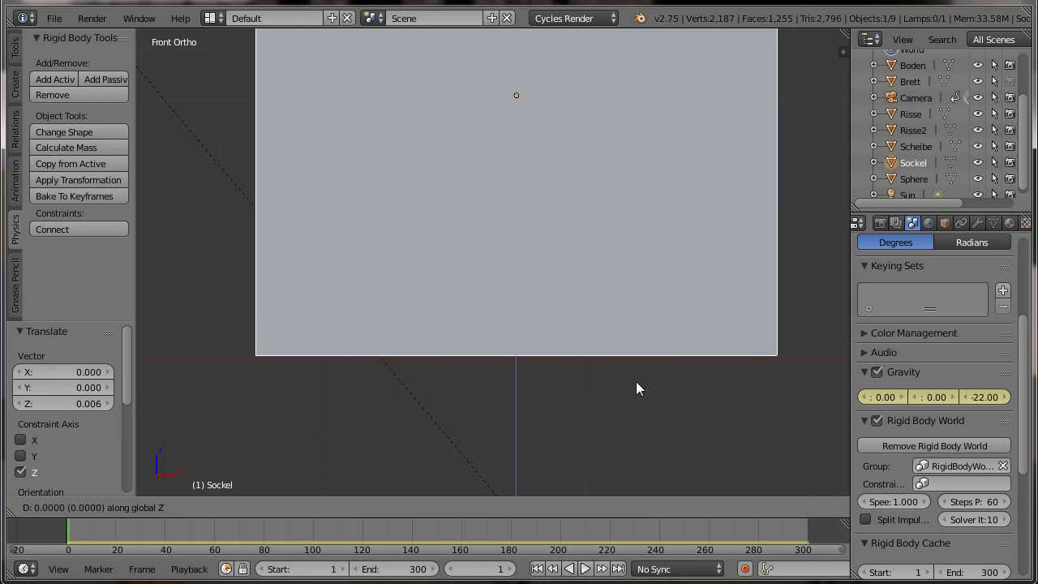
click(636, 382)
Reselect the floor Boden, survey the pole and sphere-board setup, and rewind to frame 1.
right_click(654, 363)
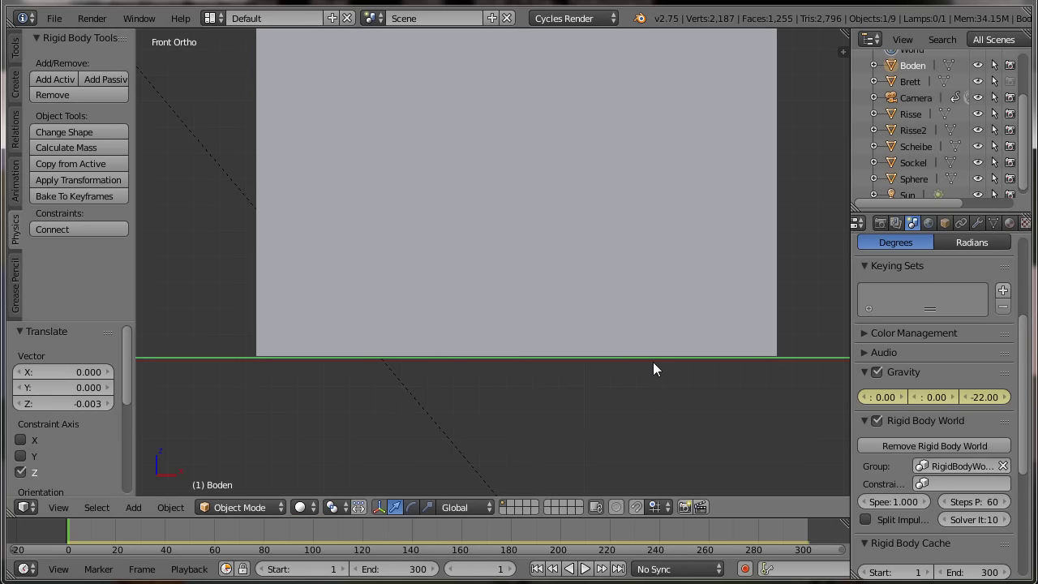
scroll(616, 397, down, 1)
scroll(612, 404, down, 4)
scroll(611, 404, down, 2)
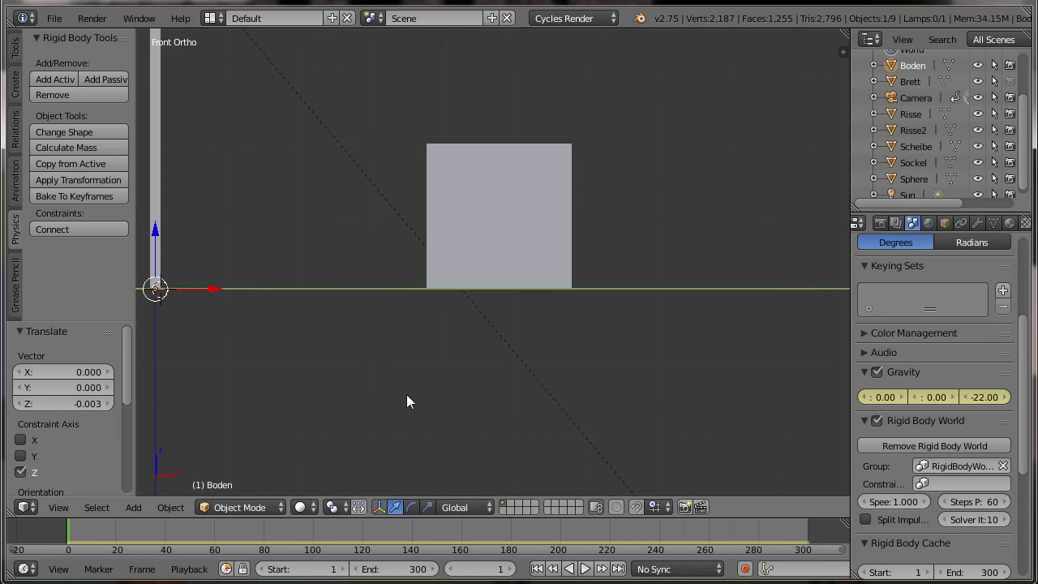
shift+middle_drag(406, 394, 586, 398)
scroll(531, 422, up, 6)
shift+middle_drag(353, 439, 455, 370)
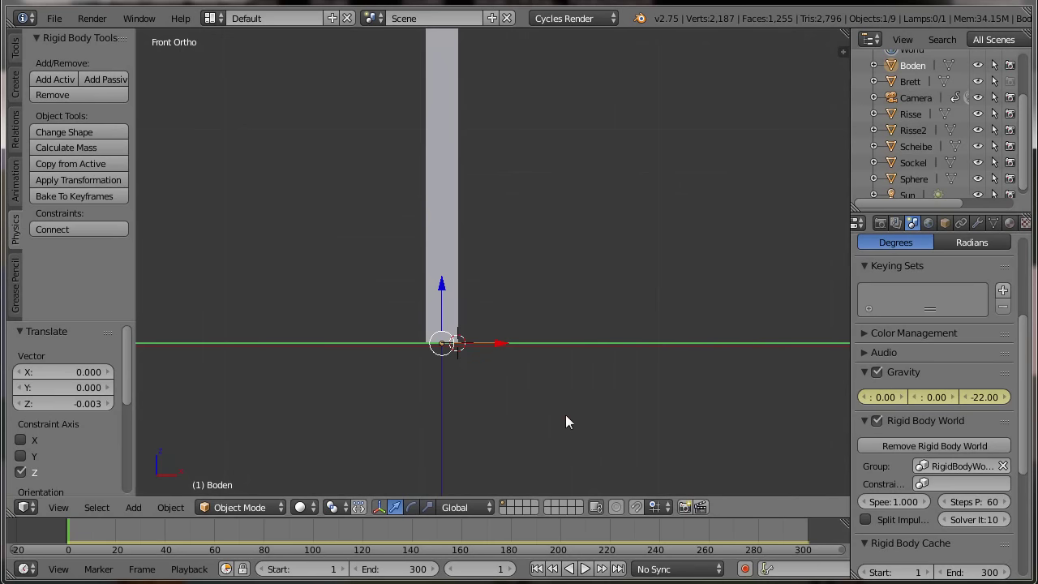
shift+middle_drag(568, 420, 482, 417)
scroll(474, 410, down, 2)
scroll(474, 411, down, 3)
scroll(475, 418, down, 2)
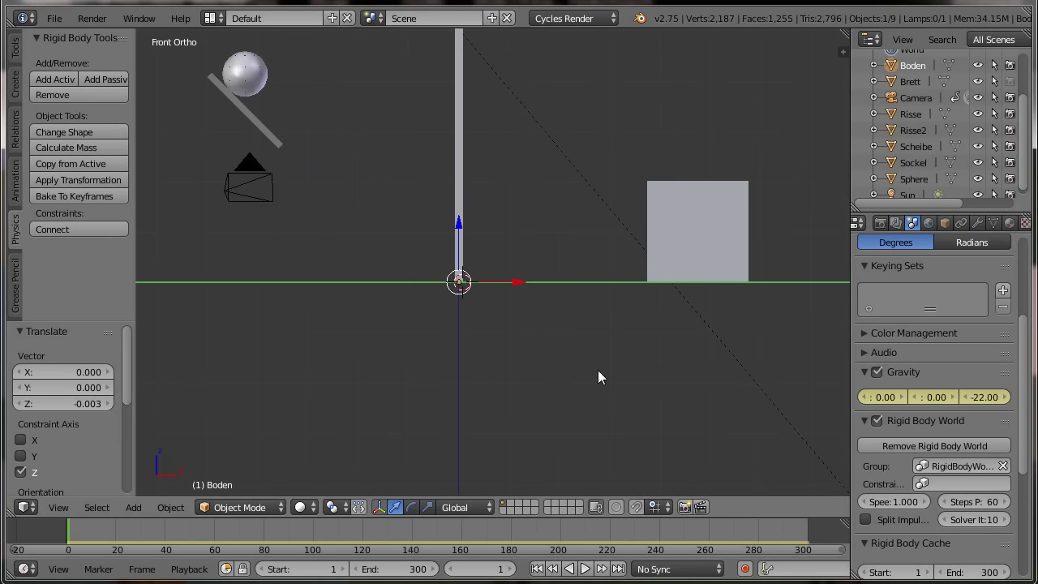
shift+middle_drag(598, 376, 519, 395)
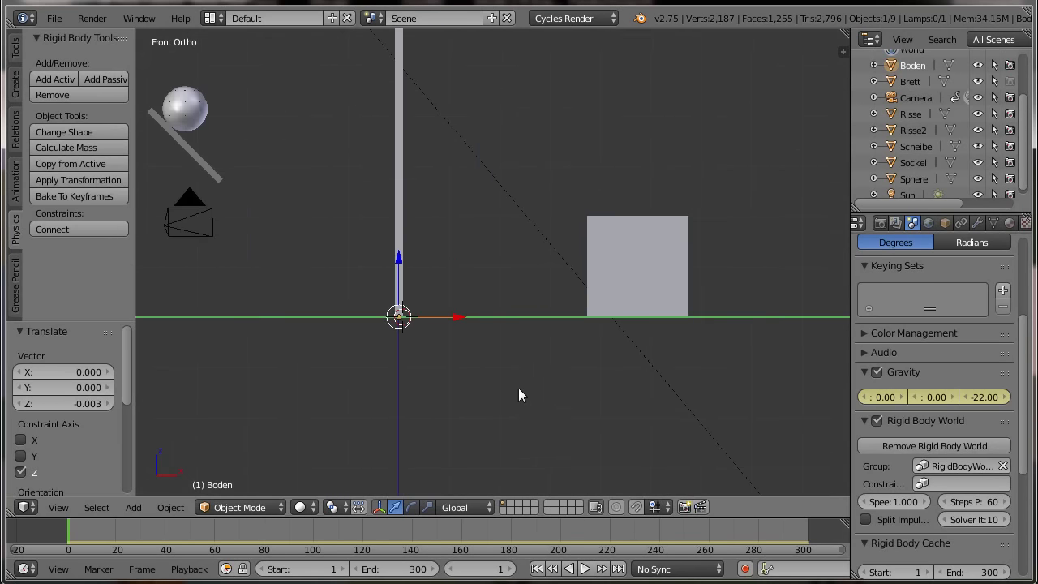
click(539, 570)
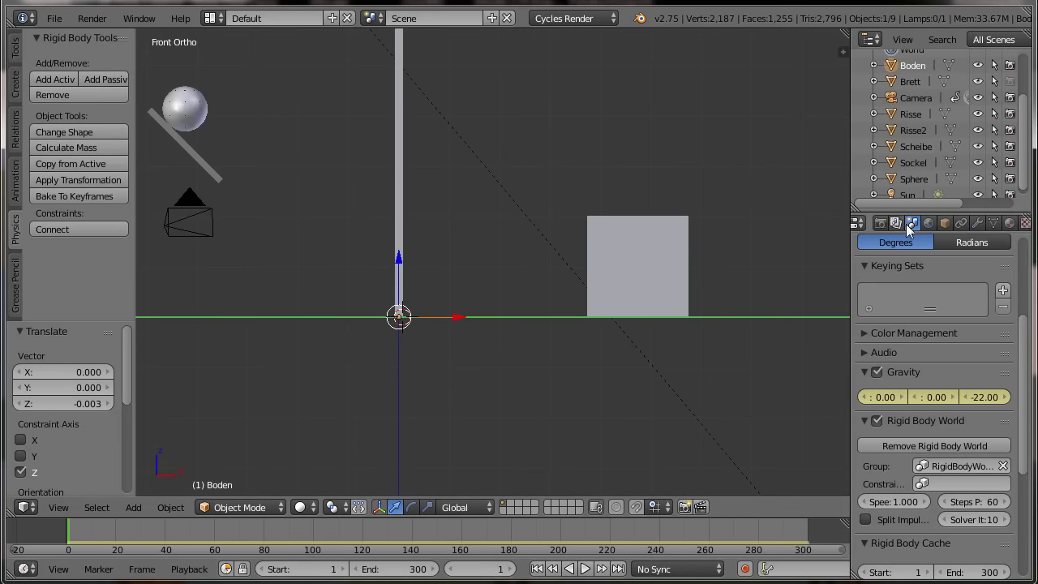
Show the floor's Rigid Body Collisions in the Physics tab, then select pole Risse2 to view its settings.
scroll(948, 225, down, 2)
scroll(951, 223, down, 2)
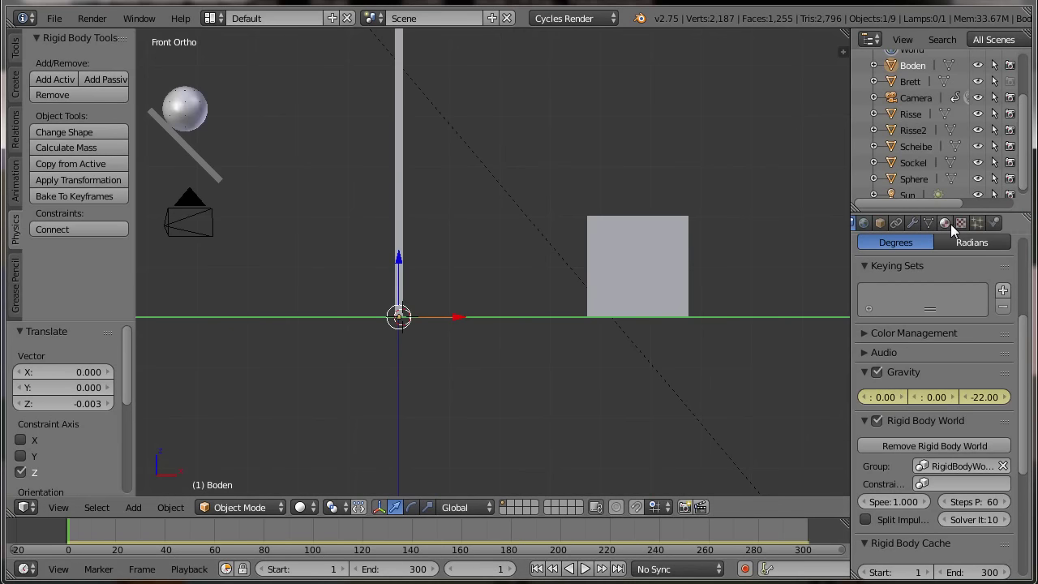
click(995, 224)
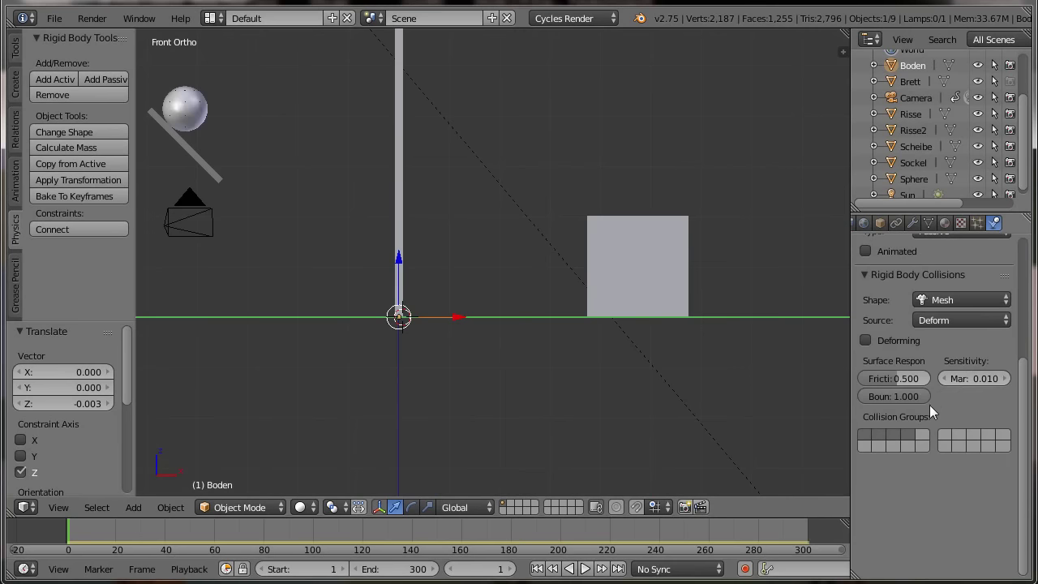
right_click(396, 231)
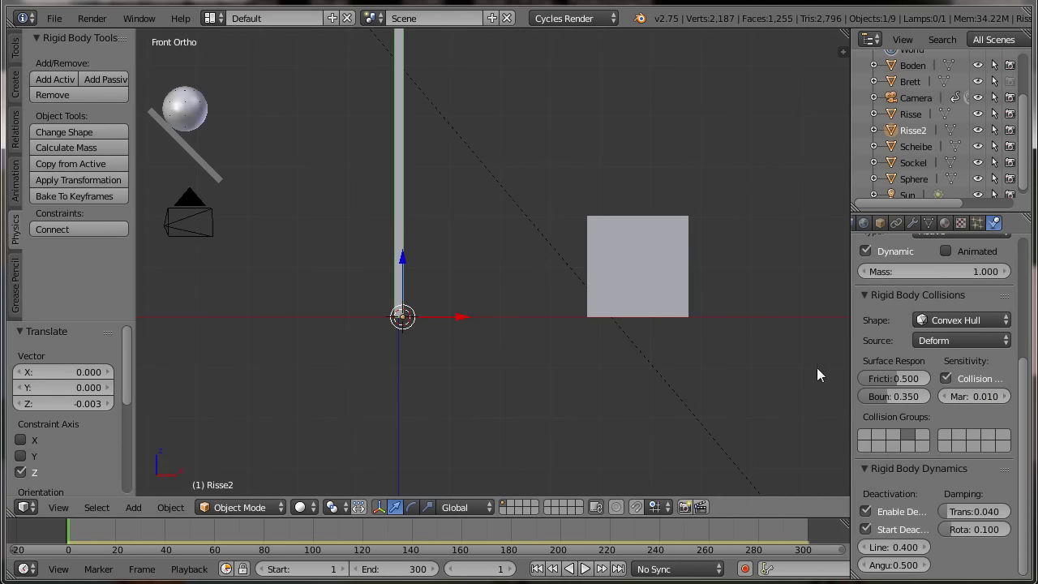
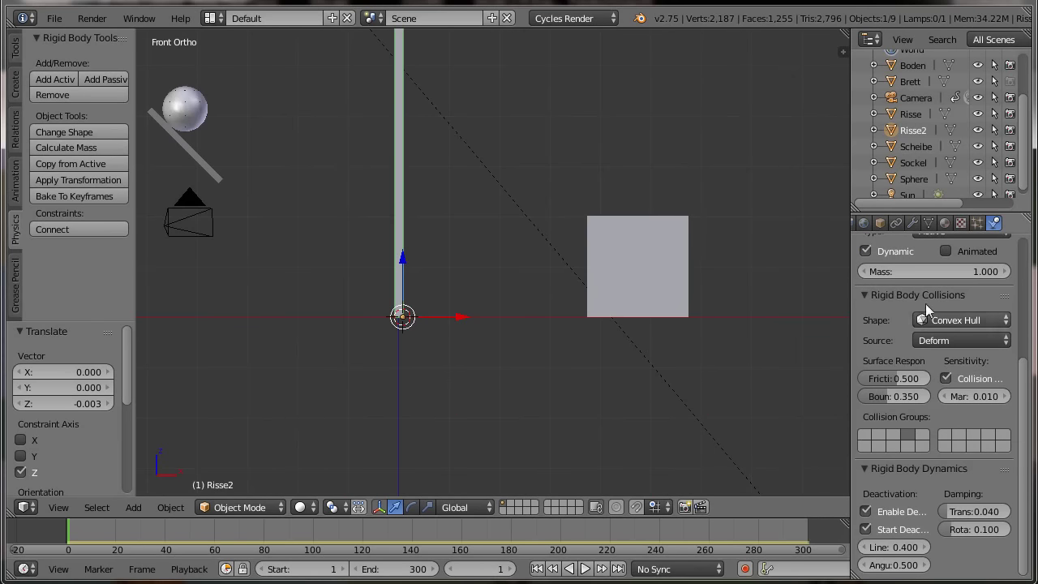
Compare the collision groups of Scheibe, Risse2 and Risse, then save over the existing file.
click(916, 146)
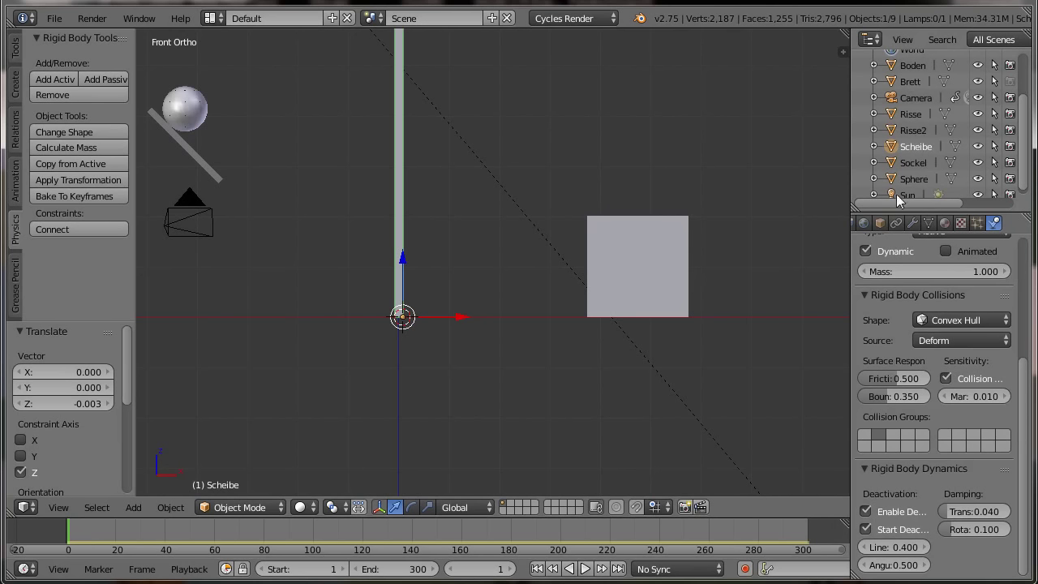
click(917, 132)
click(917, 115)
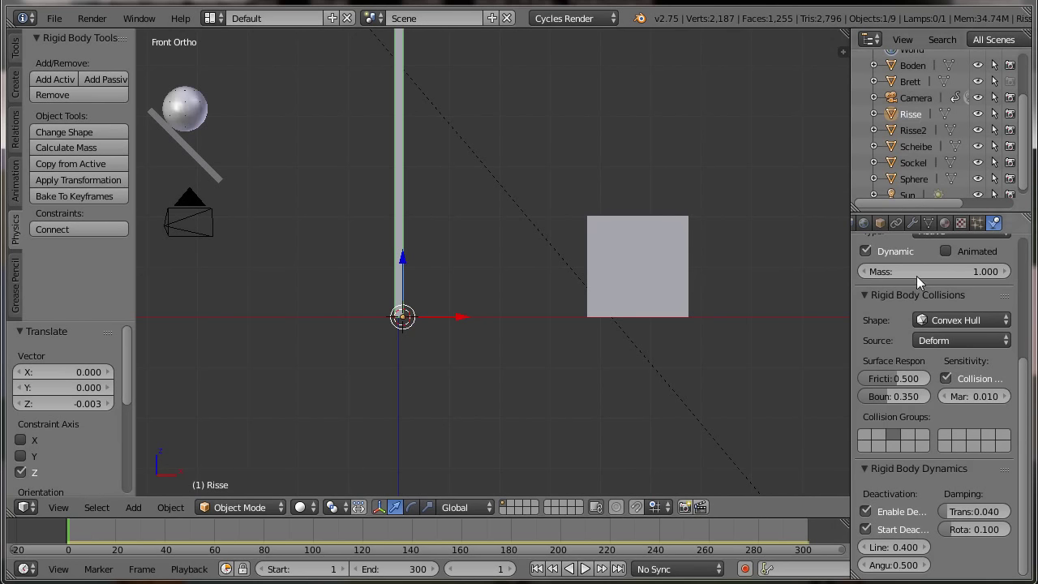
click(920, 132)
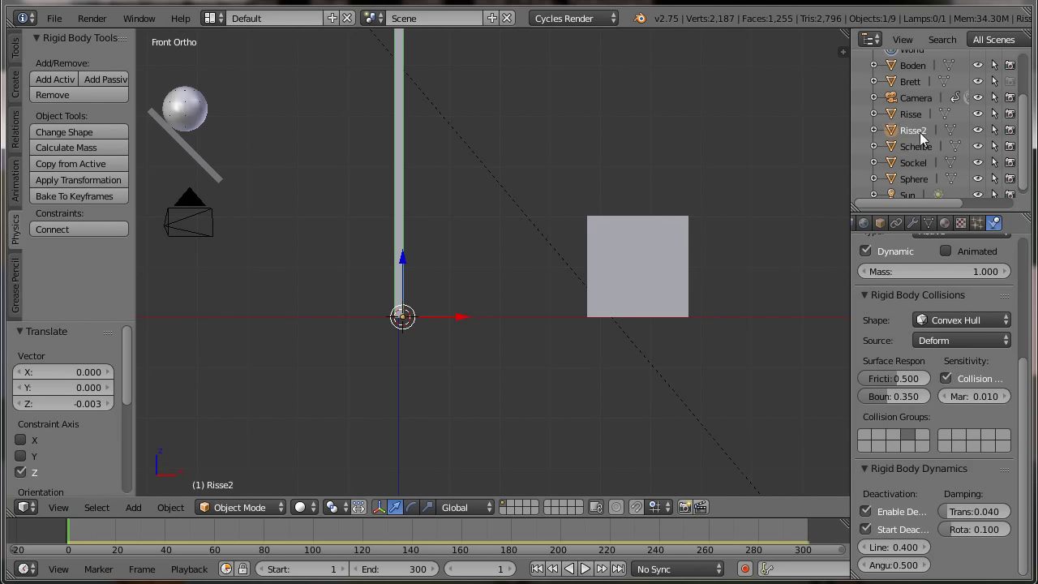
click(918, 147)
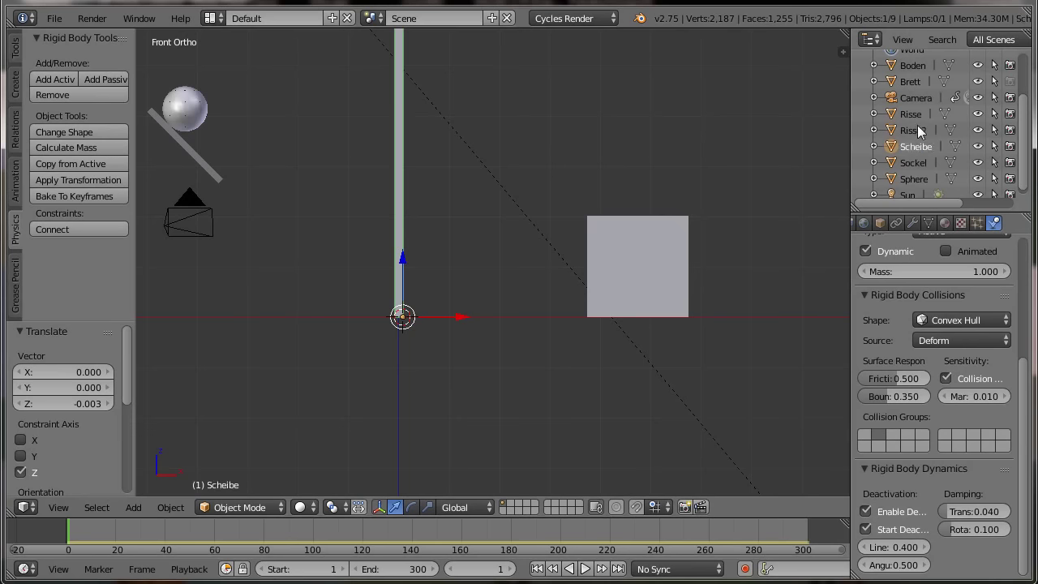
click(913, 114)
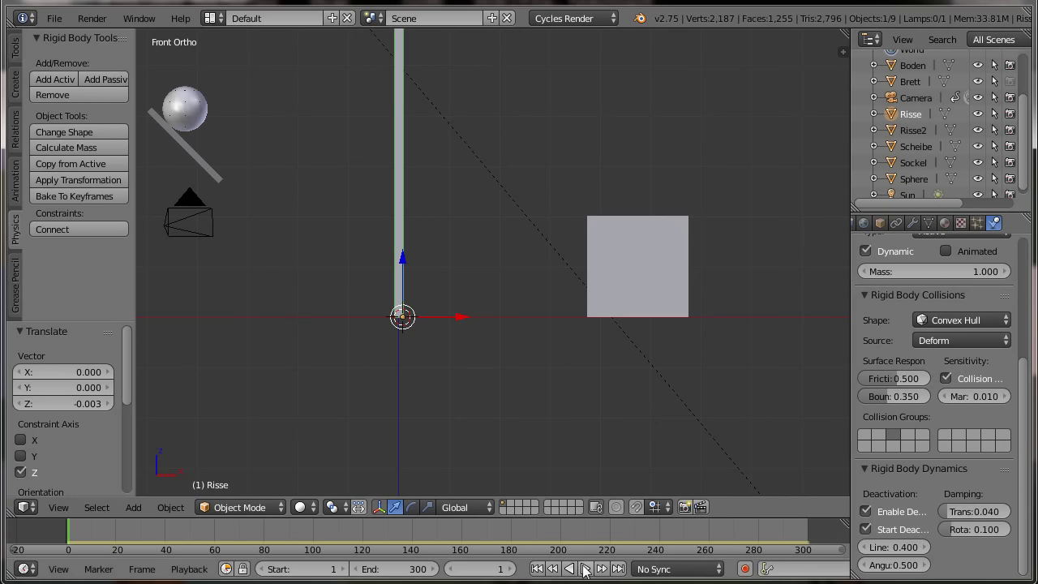
key(ctrl+s)
click(545, 450)
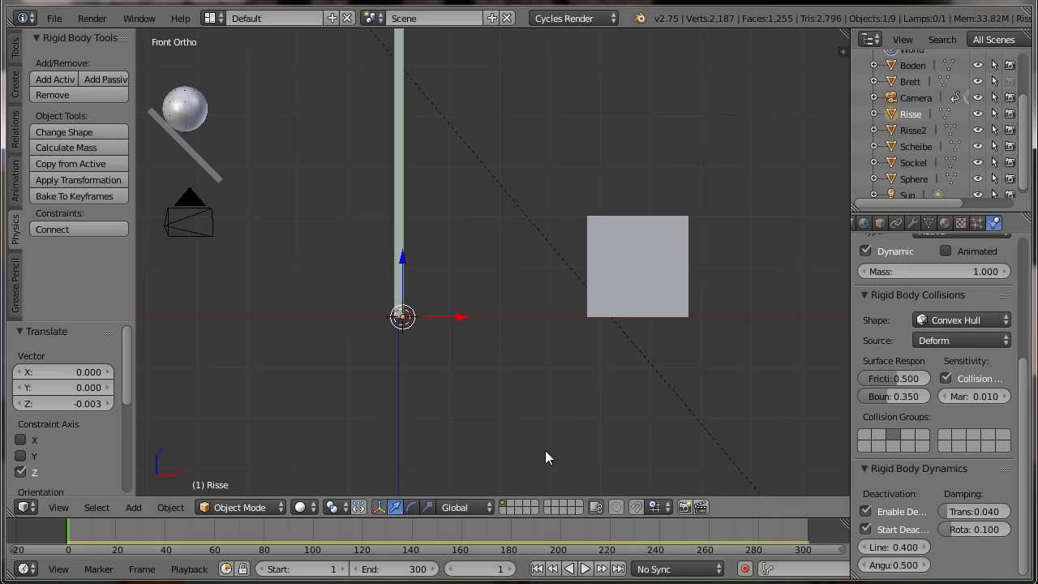
Play the ball-impact simulation, restart it, and pause at frame 73, stepping to 74.
click(585, 569)
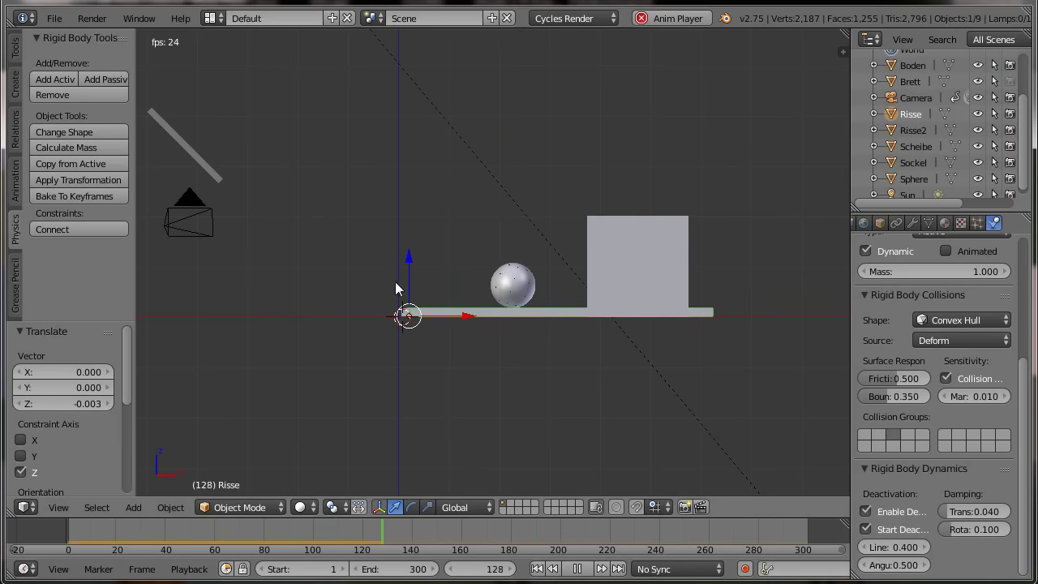
key(Escape)
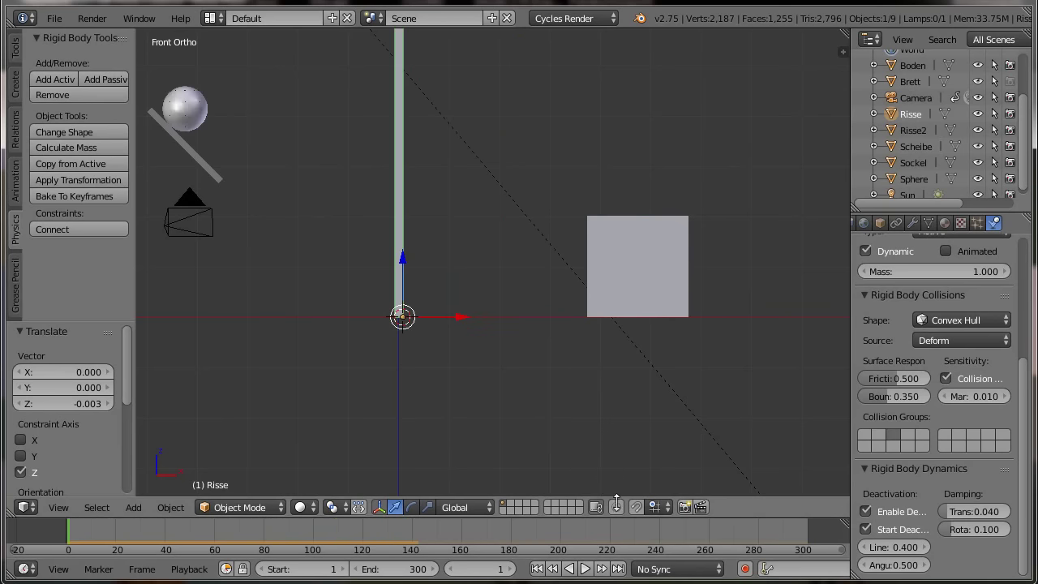
click(585, 569)
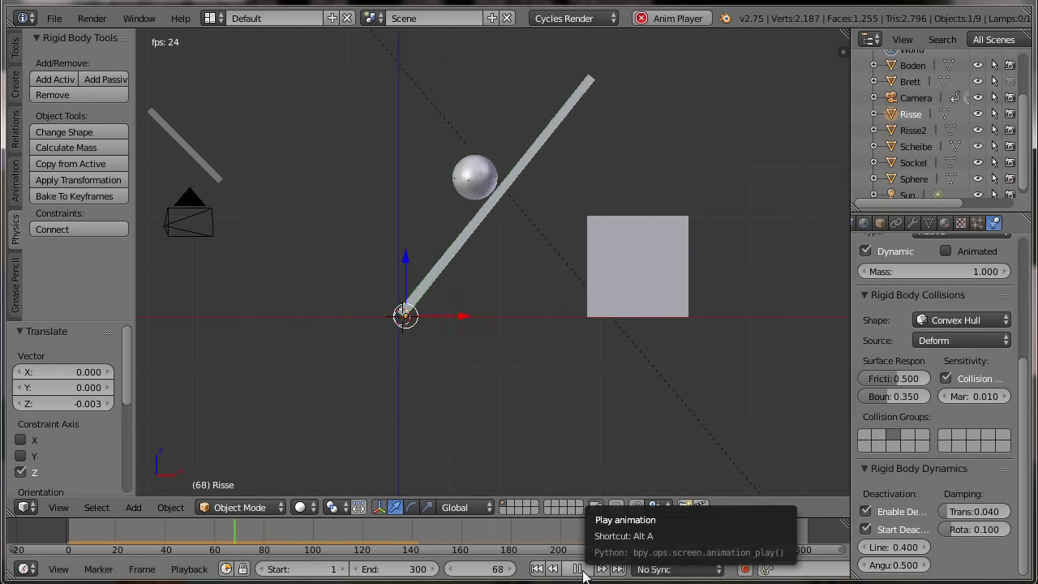
click(583, 571)
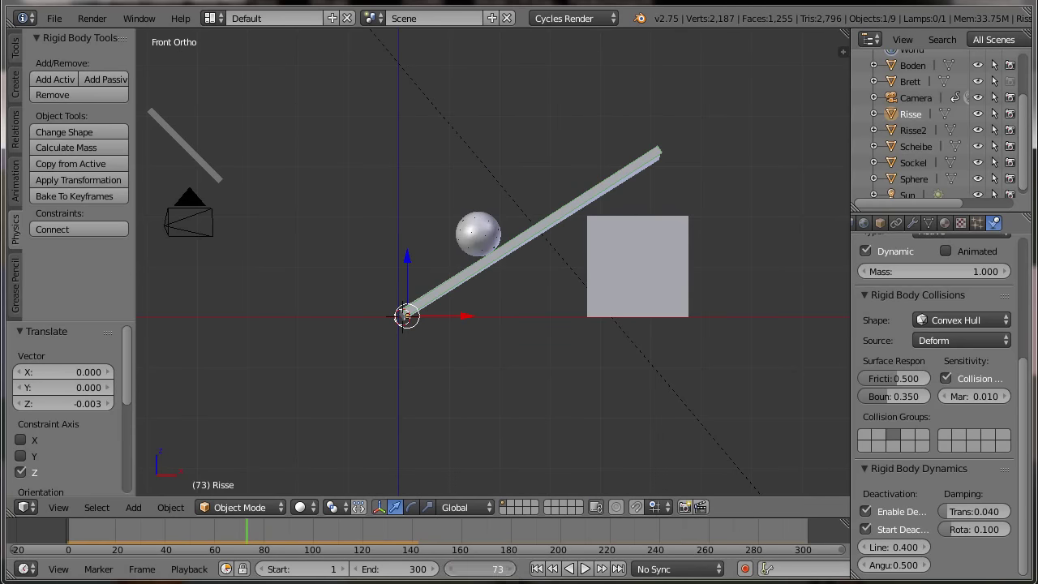
click(512, 569)
Zoom in on the board's lower end in front view and select the floor Boden.
scroll(605, 384, up, 1)
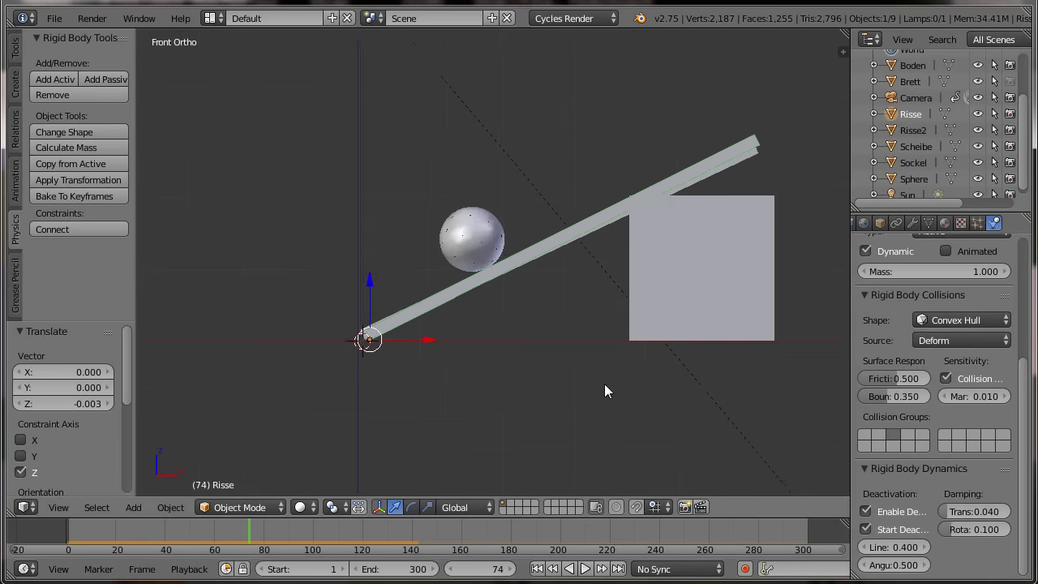
scroll(668, 376, up, 1)
scroll(567, 392, up, 1)
mouse_move(567, 392)
middle_down()
mouse_move(617, 344)
mouse_move(688, 323)
middle_up()
key(KP_1)
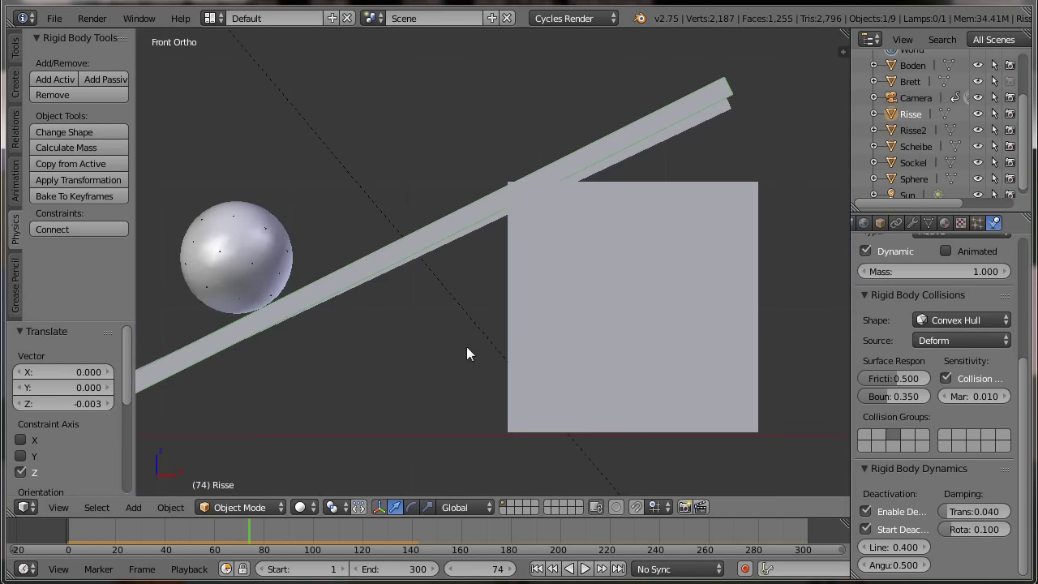
shift+middle_drag(322, 408, 610, 379)
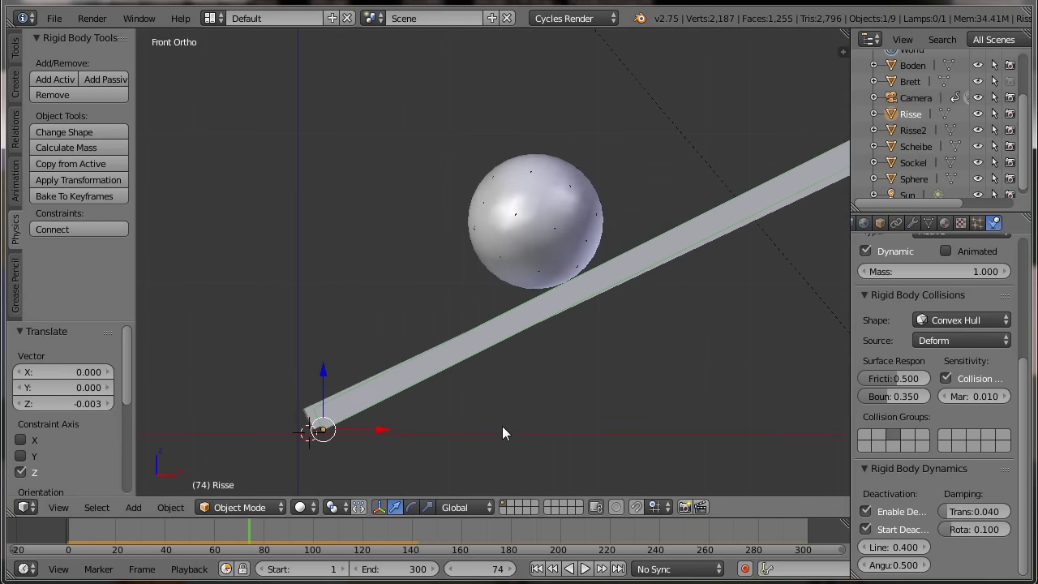
scroll(512, 354, up, 2)
scroll(515, 367, up, 2)
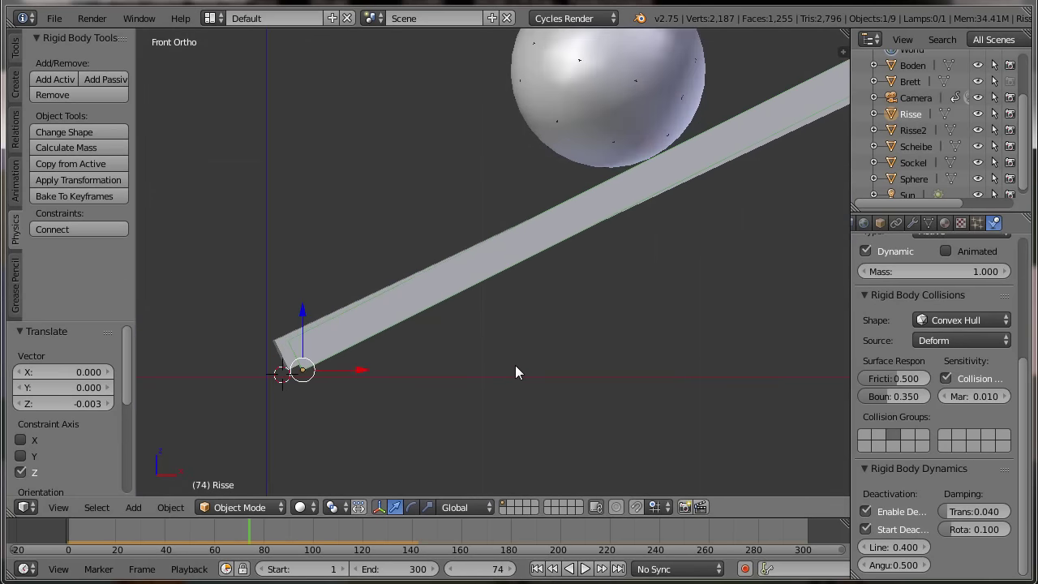
scroll(515, 367, up, 1)
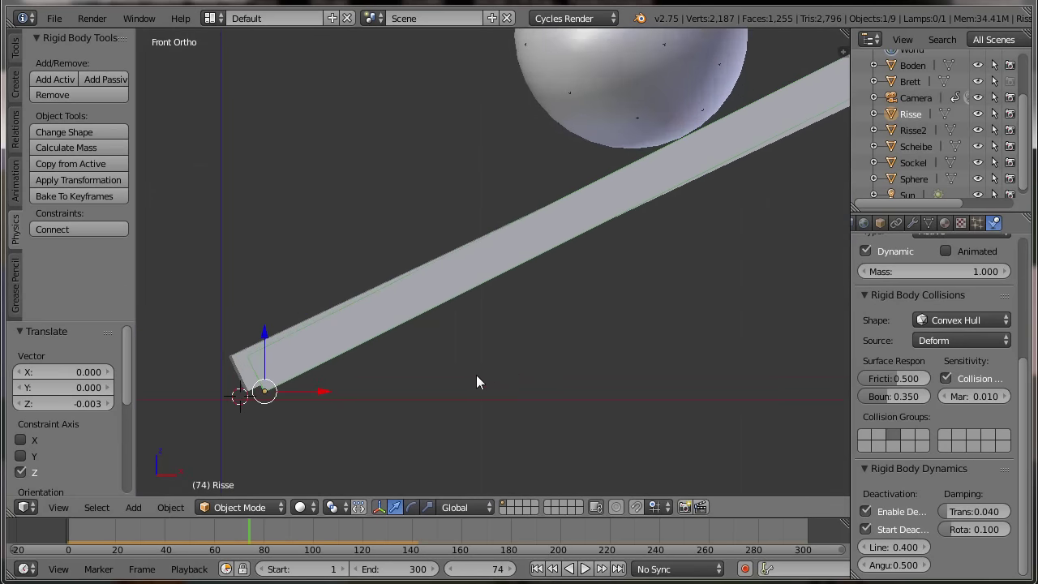
right_click(344, 400)
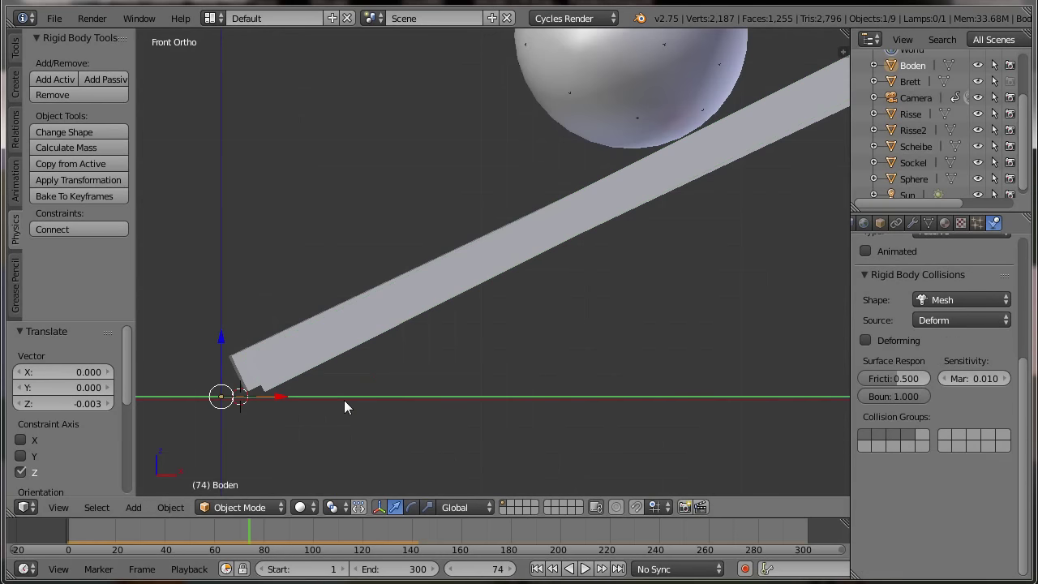
Zoom back out to the whole scene and return to frame 73.
scroll(404, 430, down, 2)
scroll(404, 429, down, 1)
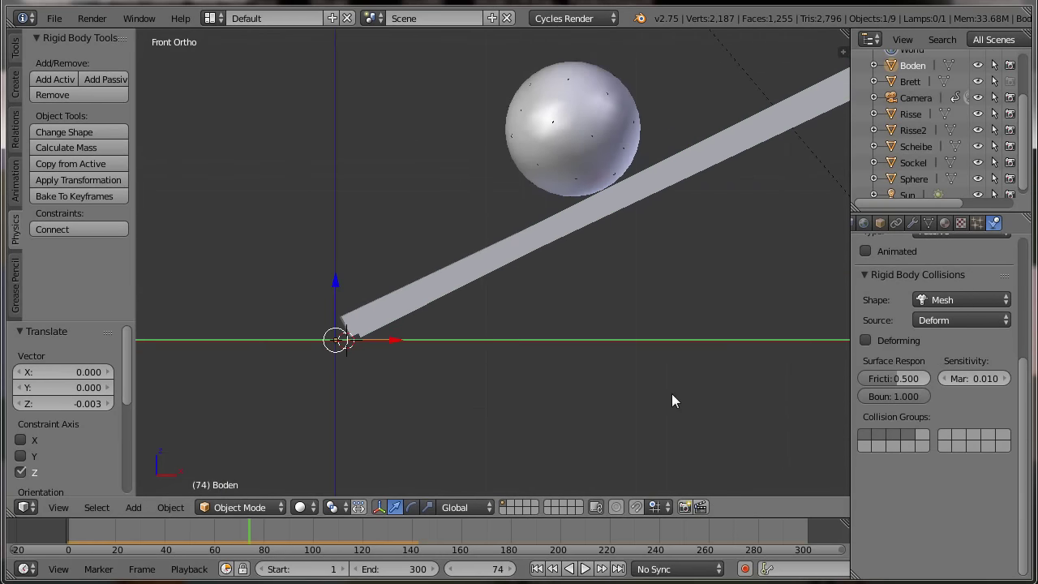
shift+middle_drag(672, 394, 556, 408)
scroll(557, 408, down, 2)
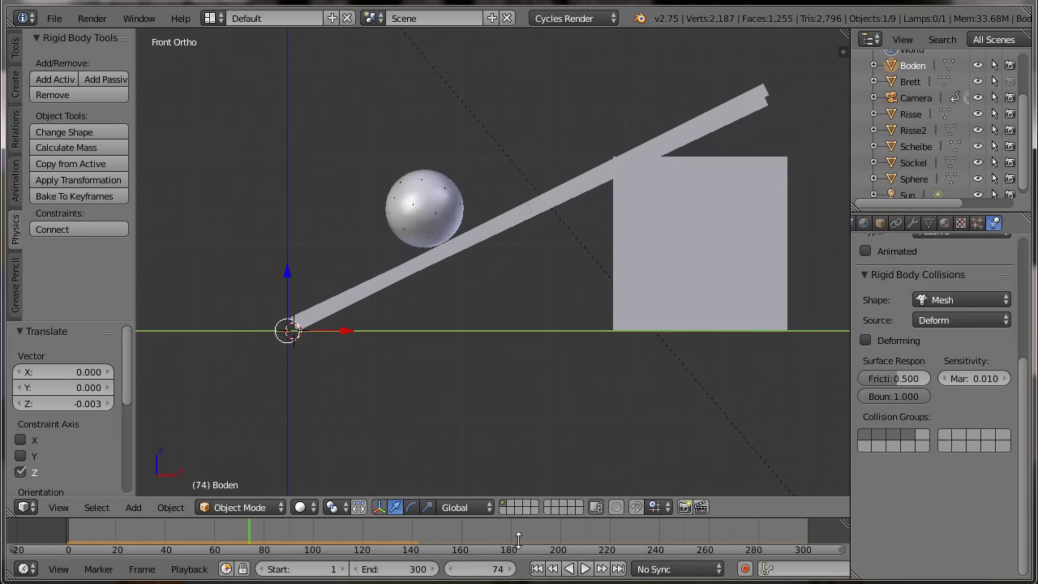
click(453, 569)
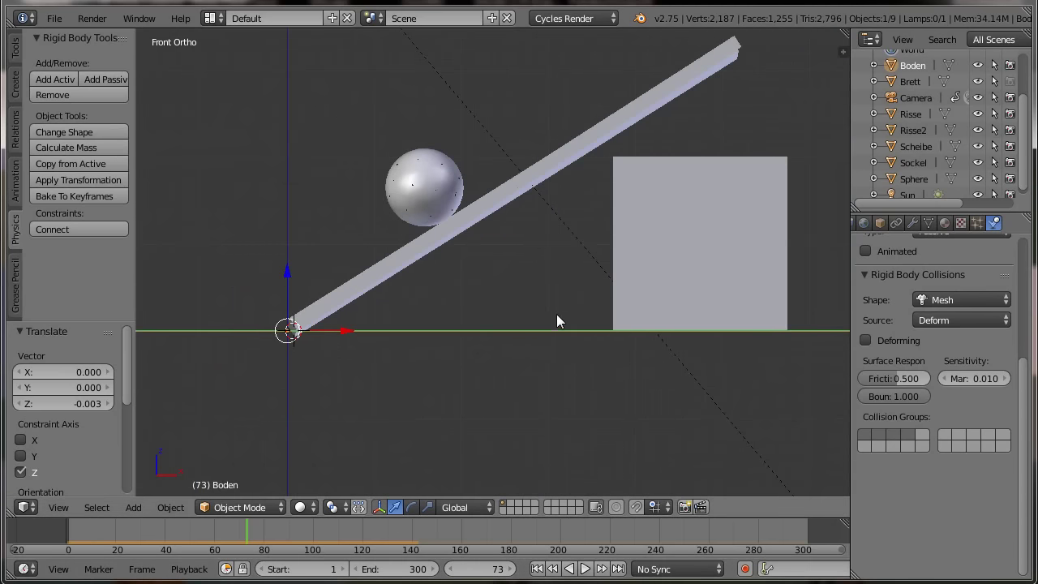
mouse_move(577, 369)
shift+middle_down()
mouse_move(577, 403)
mouse_move(592, 369)
shift+middle_up()
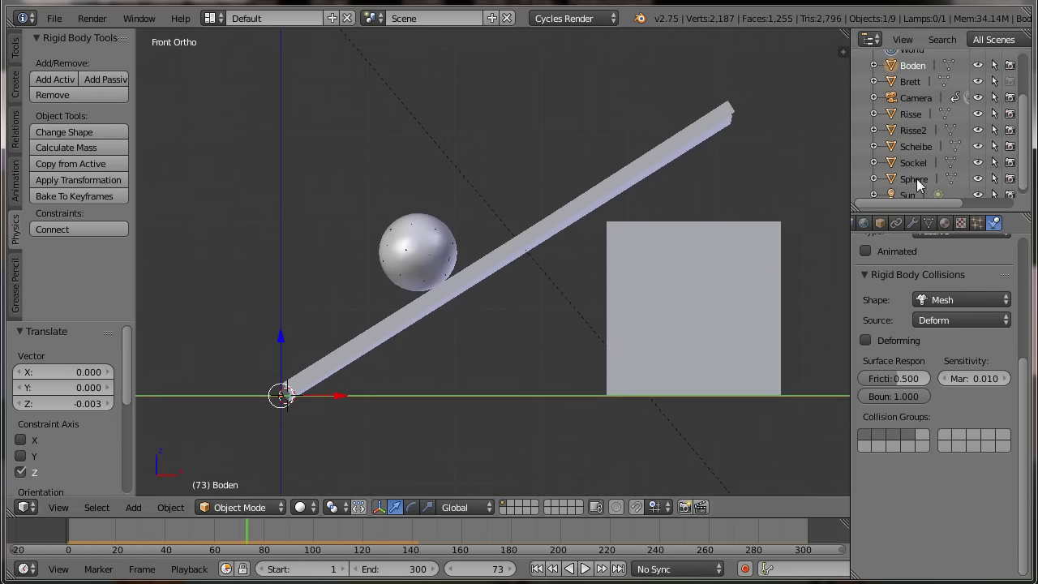
Select the Scheibe pane and view it from the top in wireframe shading.
click(918, 150)
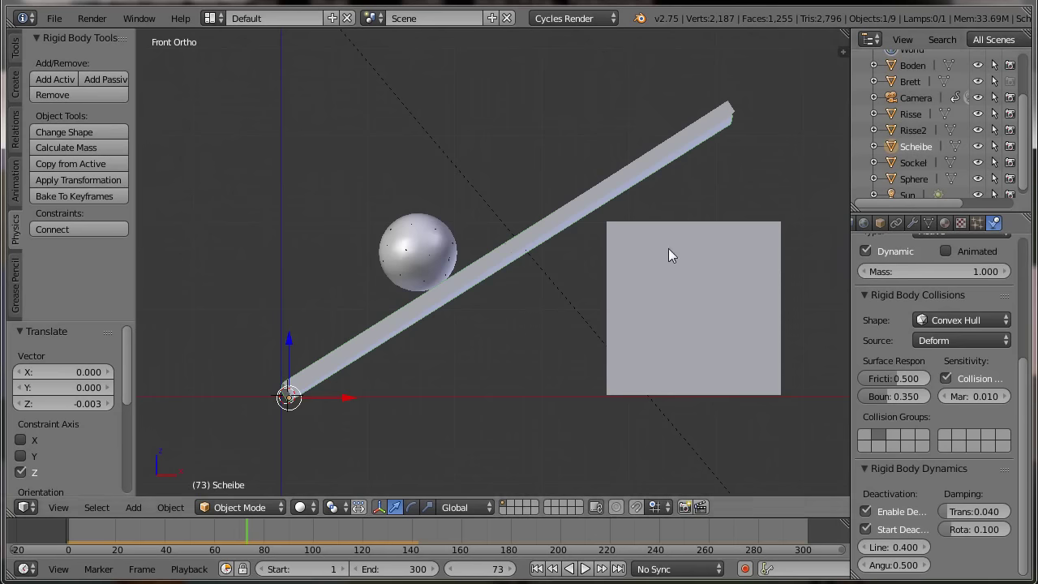
key(KP_7)
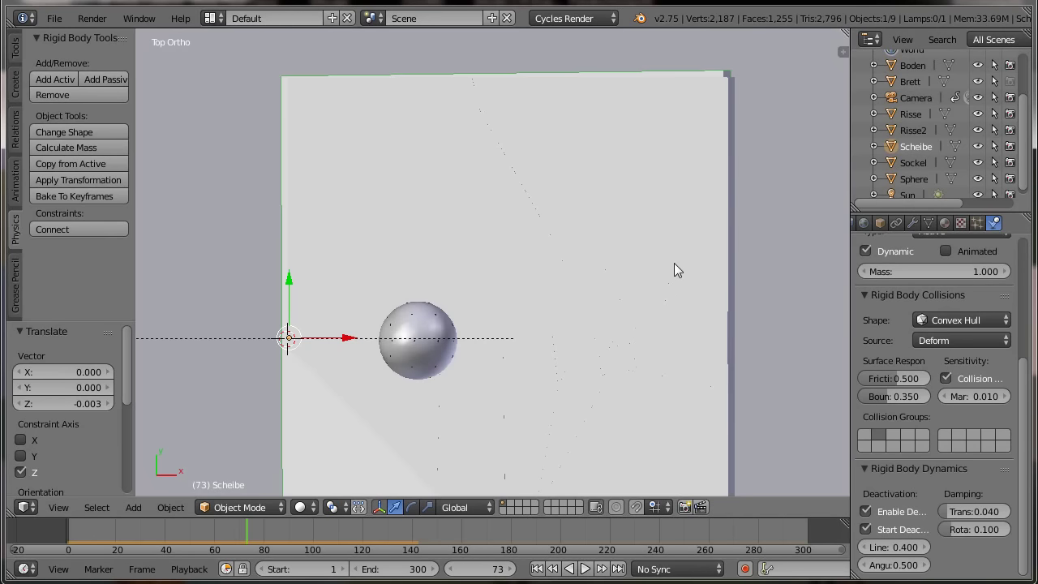
shift+scroll(670, 292, down, 2)
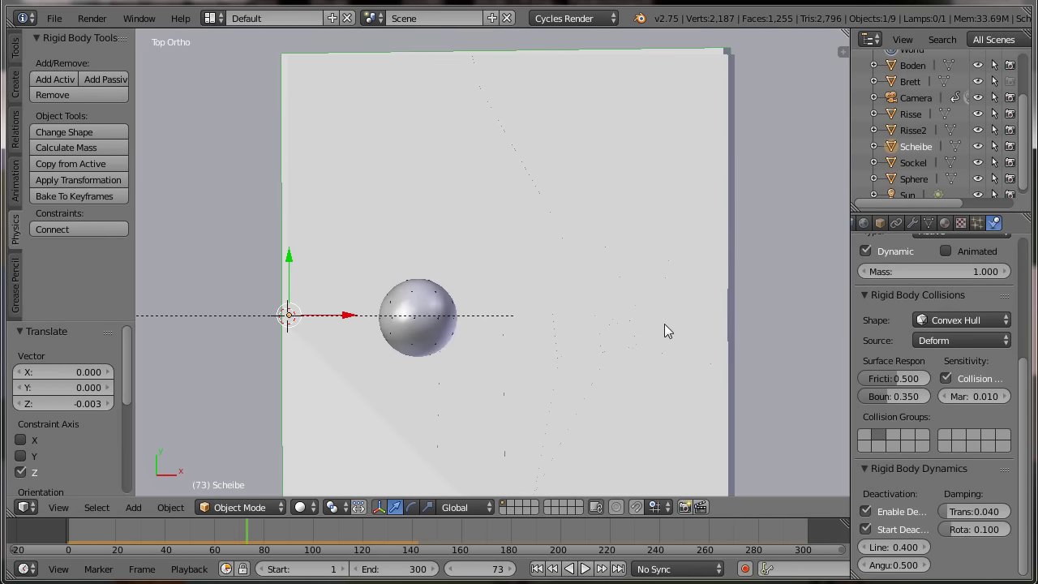
key(z)
shift+middle_drag(770, 373, 744, 289)
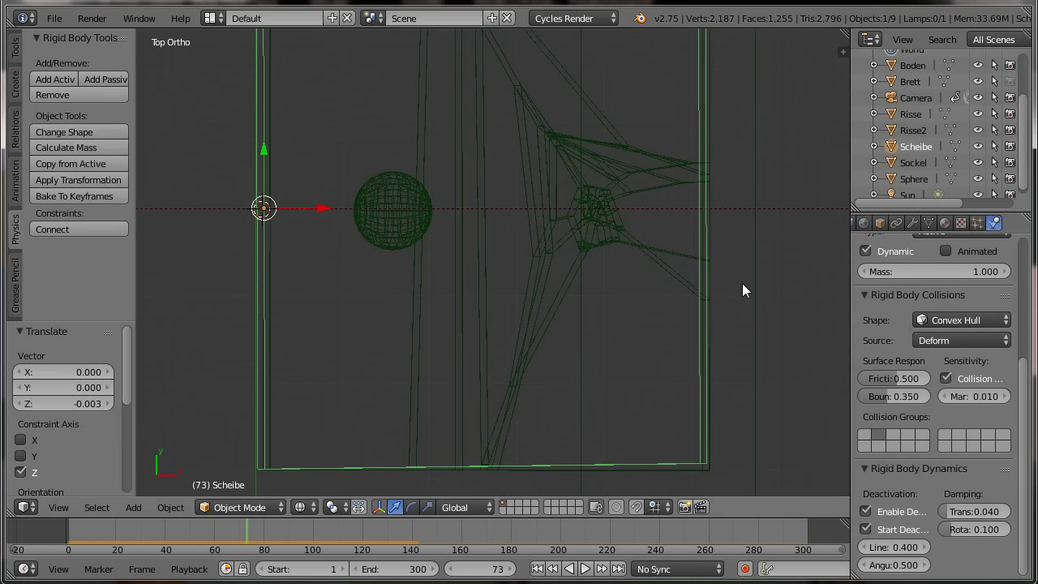
Hide the Risse2 and Risse crack objects and centre the pane in view.
click(977, 129)
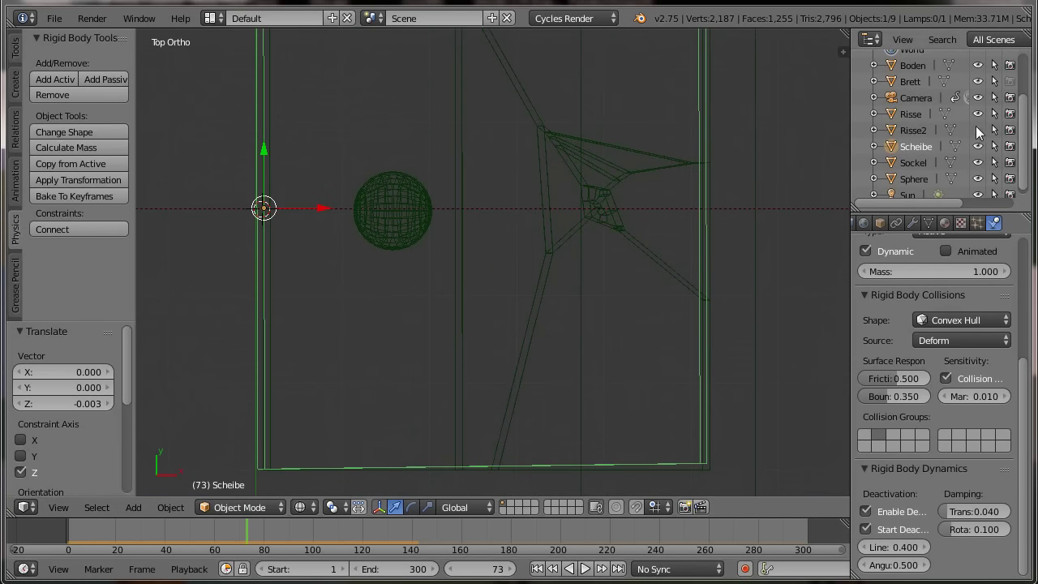
click(978, 113)
scroll(767, 223, down, 4)
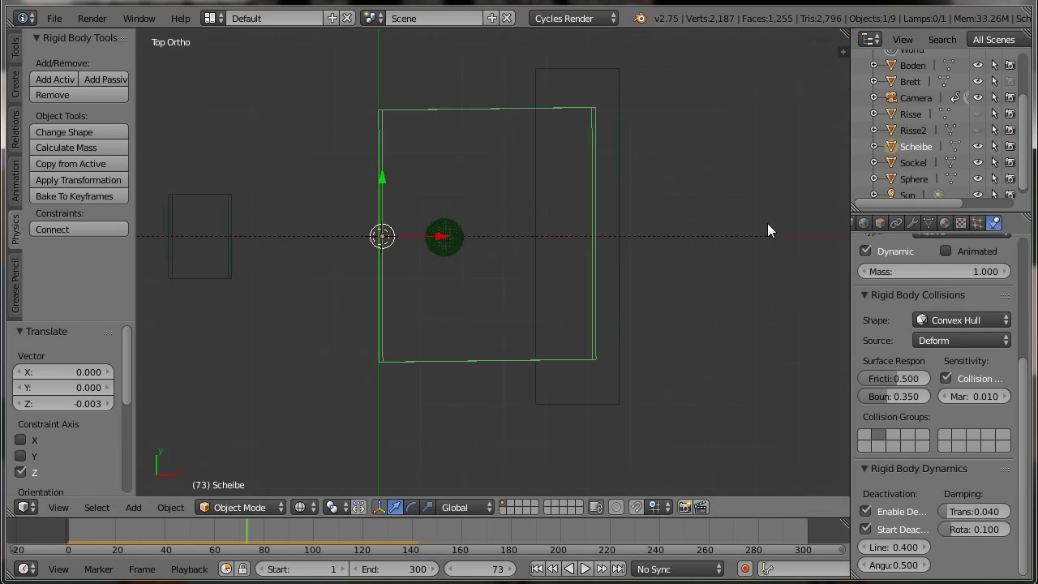
shift+middle_drag(601, 180, 613, 236)
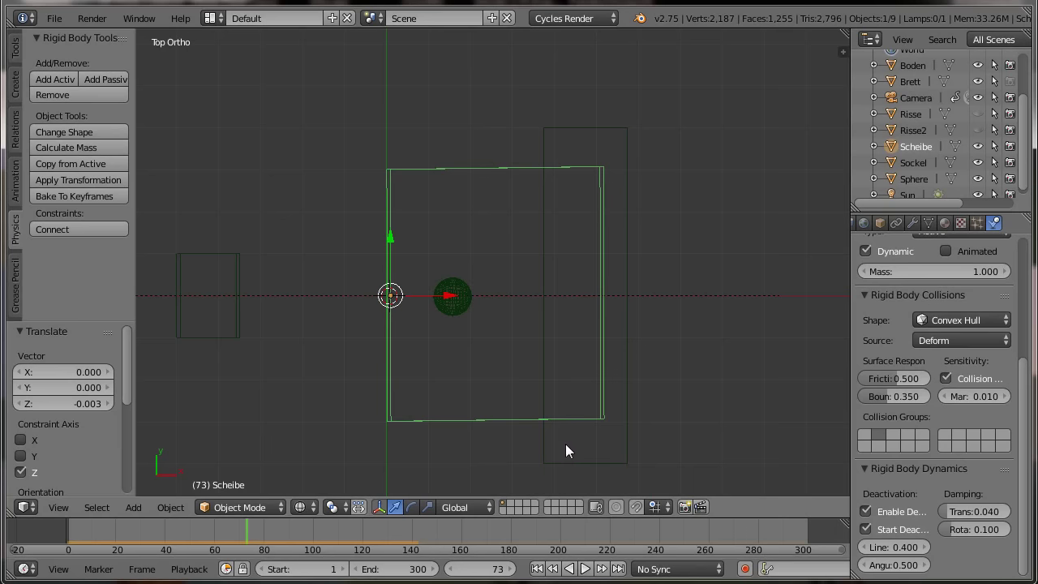
shift+middle_drag(566, 444, 588, 403)
Create new grease pencil data from the viewport side panel.
key(n)
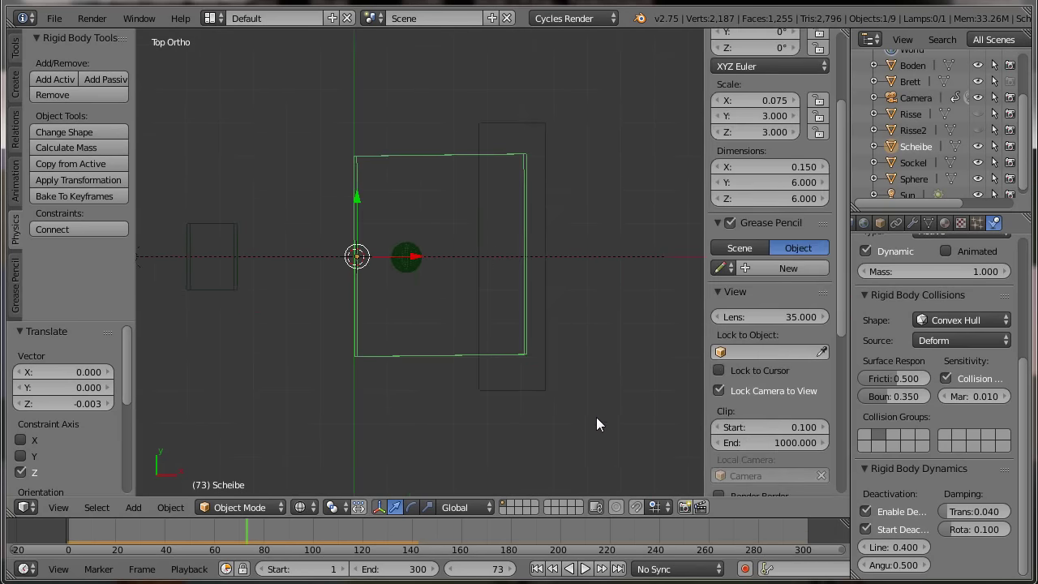
click(778, 270)
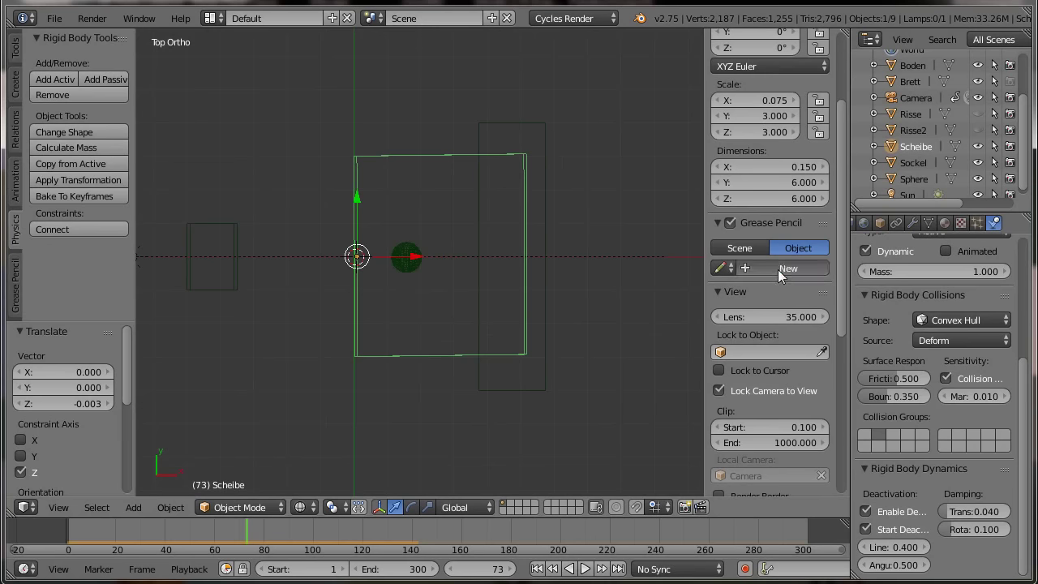
key(n)
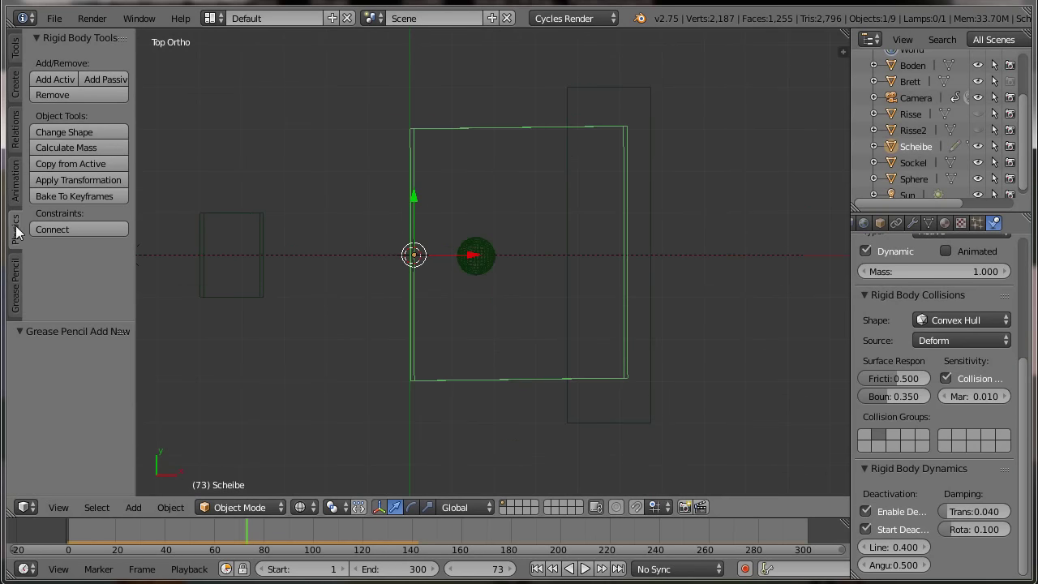
Draw a straight Poly grease-pencil line down the pane and enable Continuous Drawing.
click(17, 284)
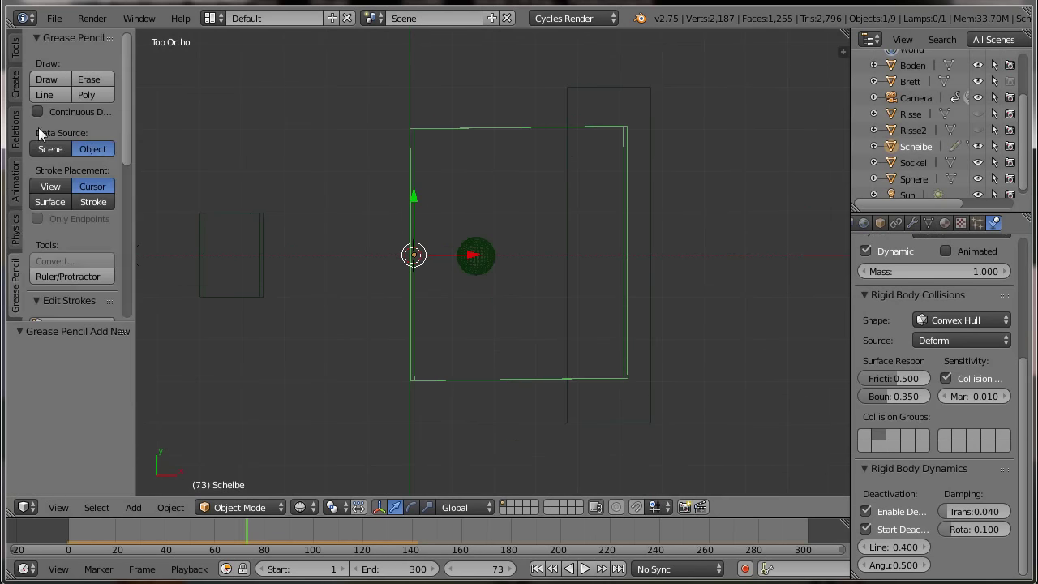
click(90, 96)
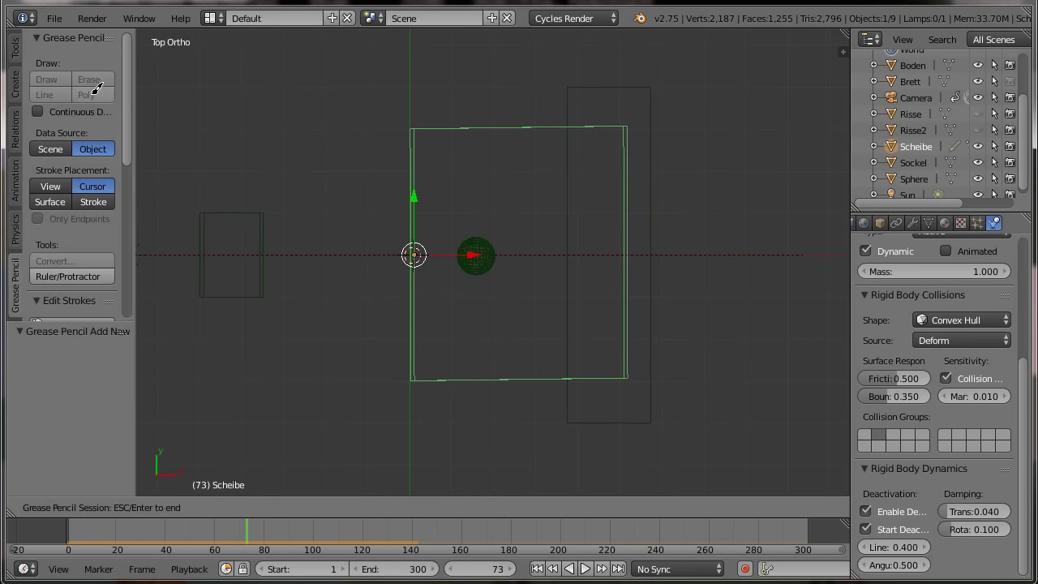
click(567, 120)
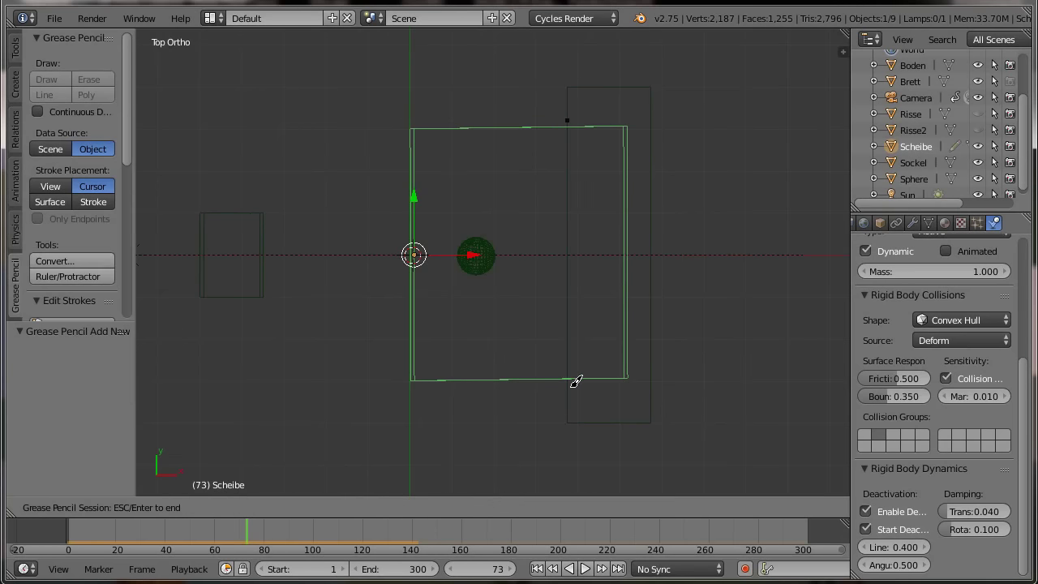
click(571, 386)
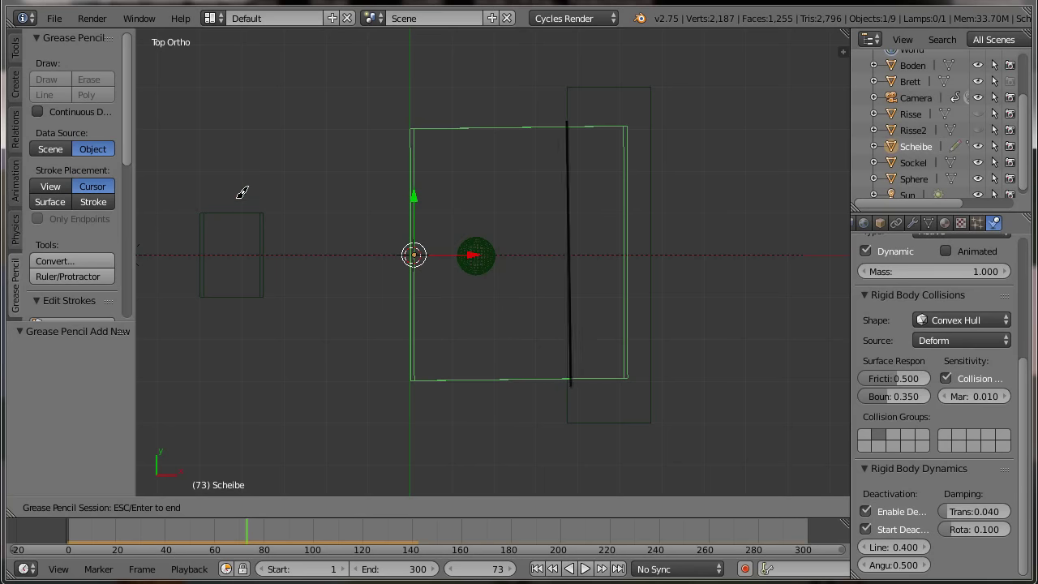
key(Escape)
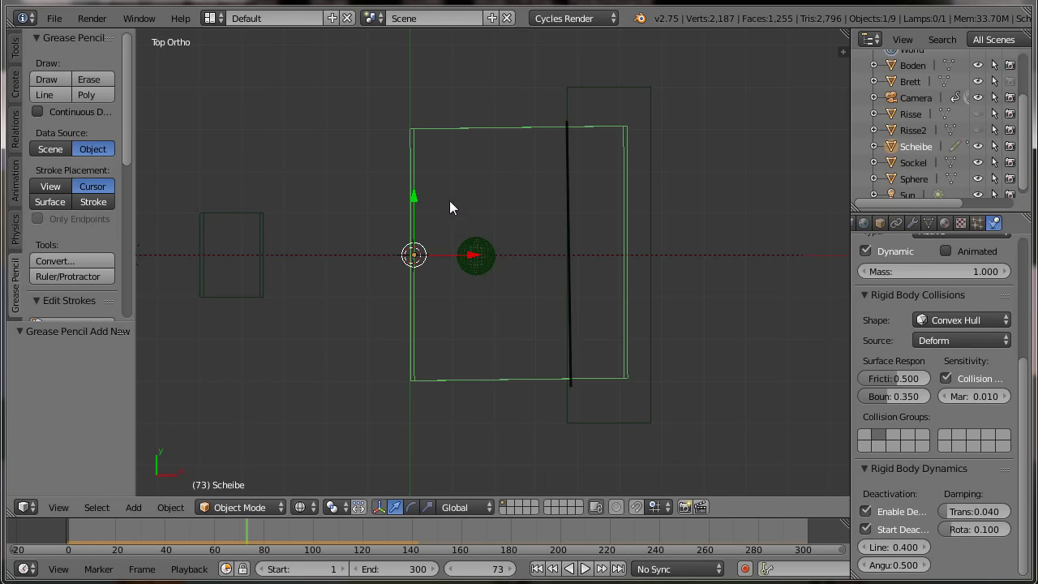
click(38, 111)
click(572, 131)
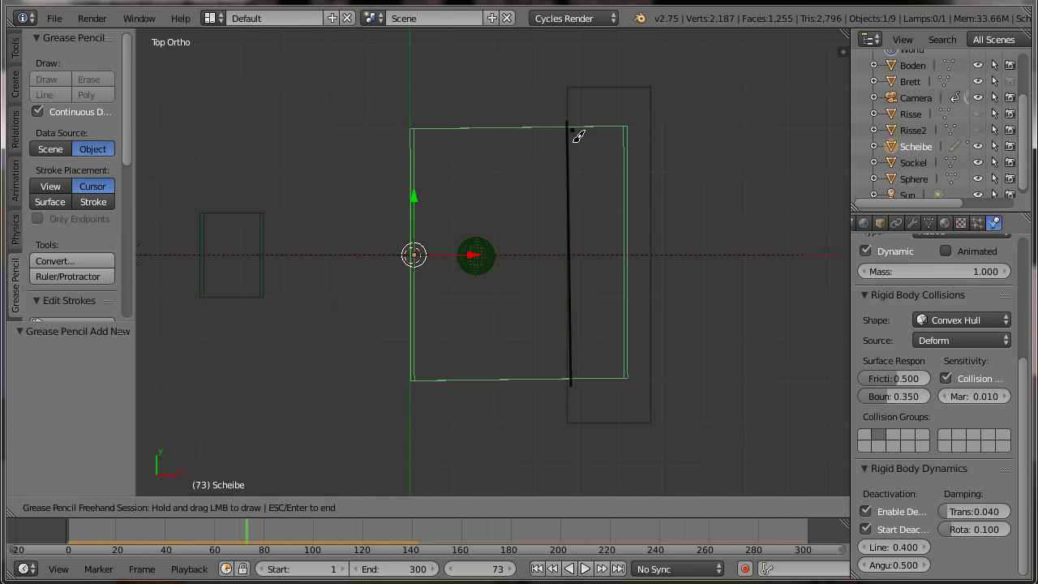
Dab a row of grease-pencil dots down along the line.
click(575, 140)
click(574, 153)
click(574, 172)
click(574, 185)
click(574, 197)
click(574, 210)
click(574, 226)
click(575, 243)
click(576, 260)
key(Escape)
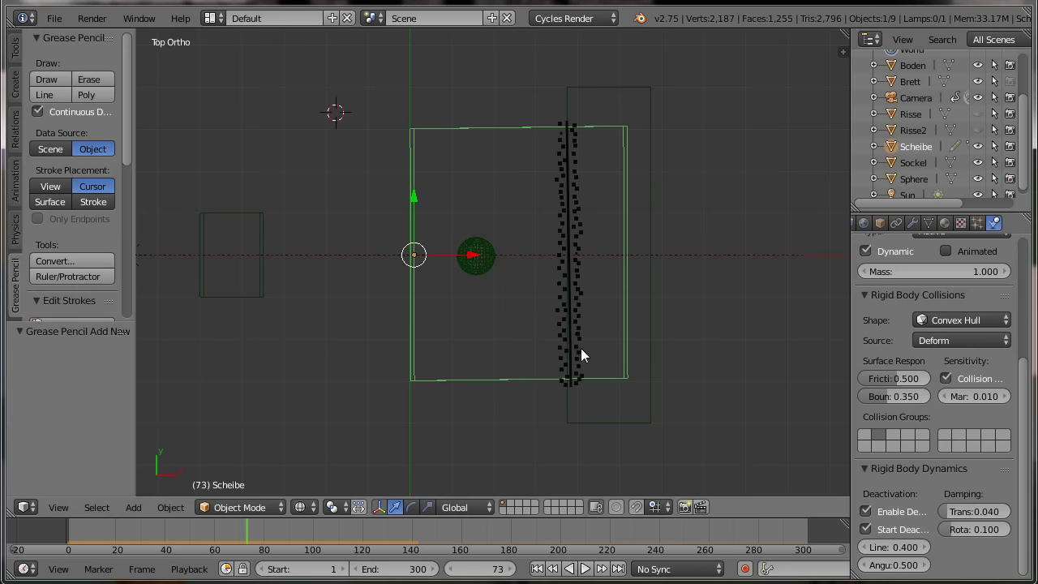
Add a column of dots just right of the line, top to bottom.
click(586, 124)
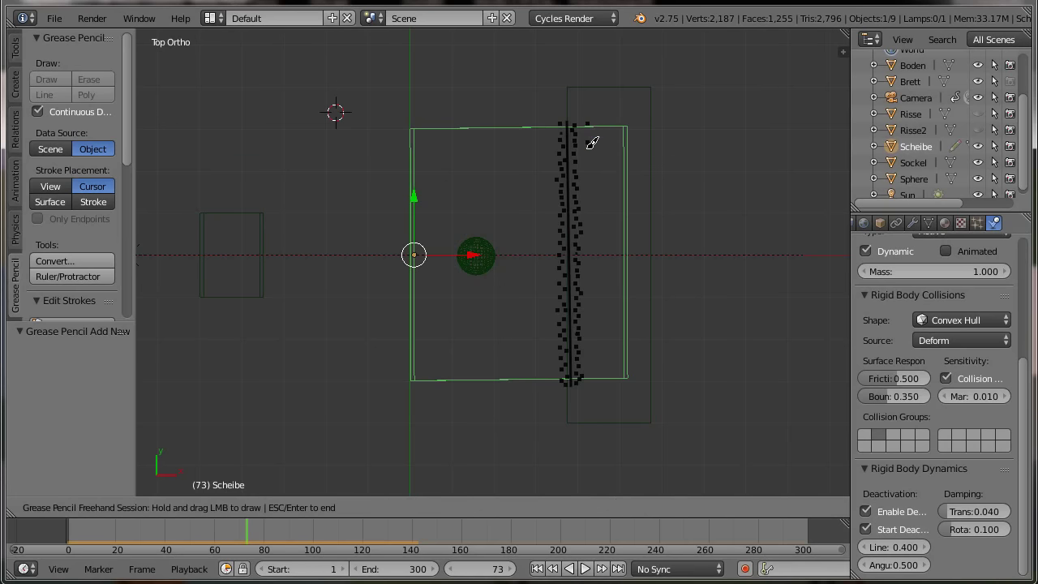
click(592, 197)
click(601, 214)
click(598, 233)
click(598, 255)
click(598, 276)
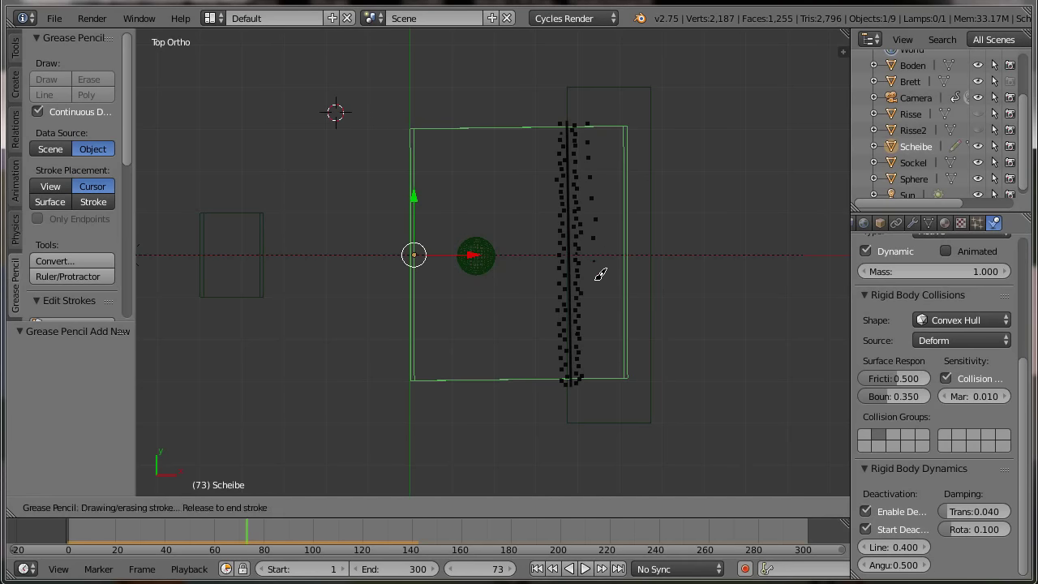
click(599, 299)
click(599, 320)
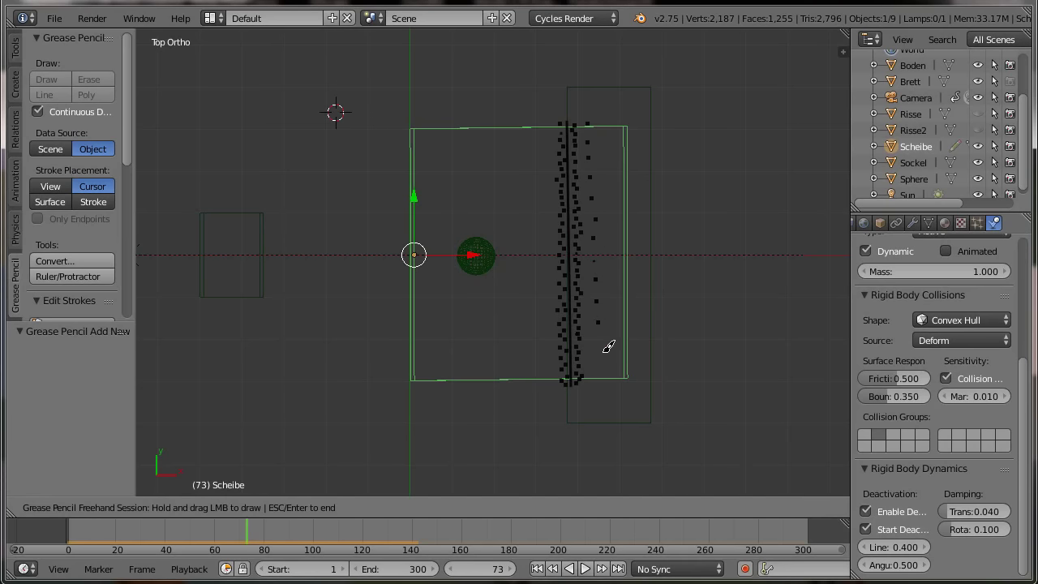
click(597, 344)
click(599, 366)
Add a second dot column further right, working upward from the bottom.
click(614, 354)
click(613, 372)
click(614, 331)
click(616, 306)
click(615, 281)
click(617, 266)
click(617, 243)
click(614, 222)
click(614, 204)
click(614, 180)
click(608, 162)
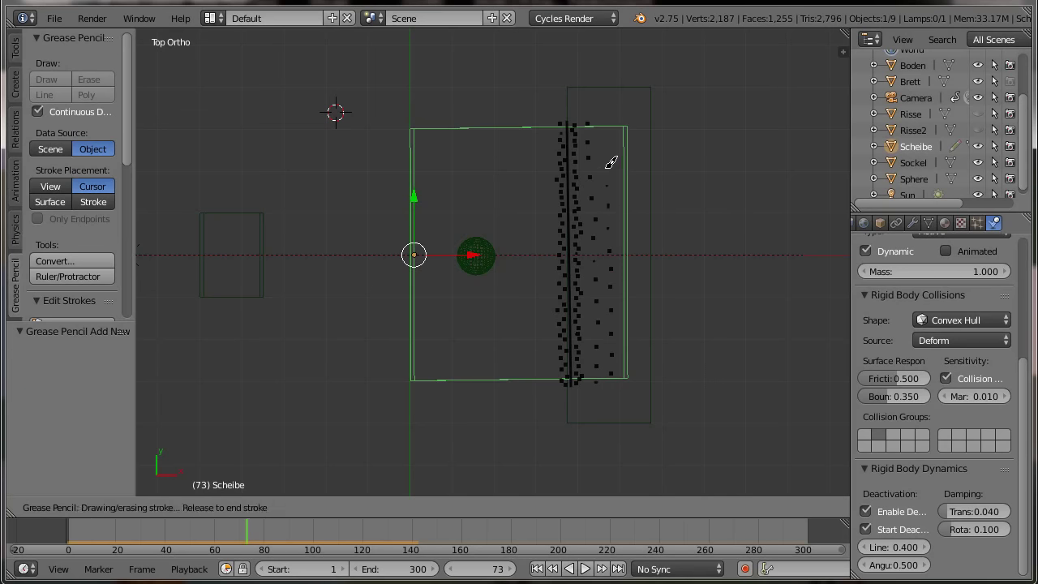
click(611, 130)
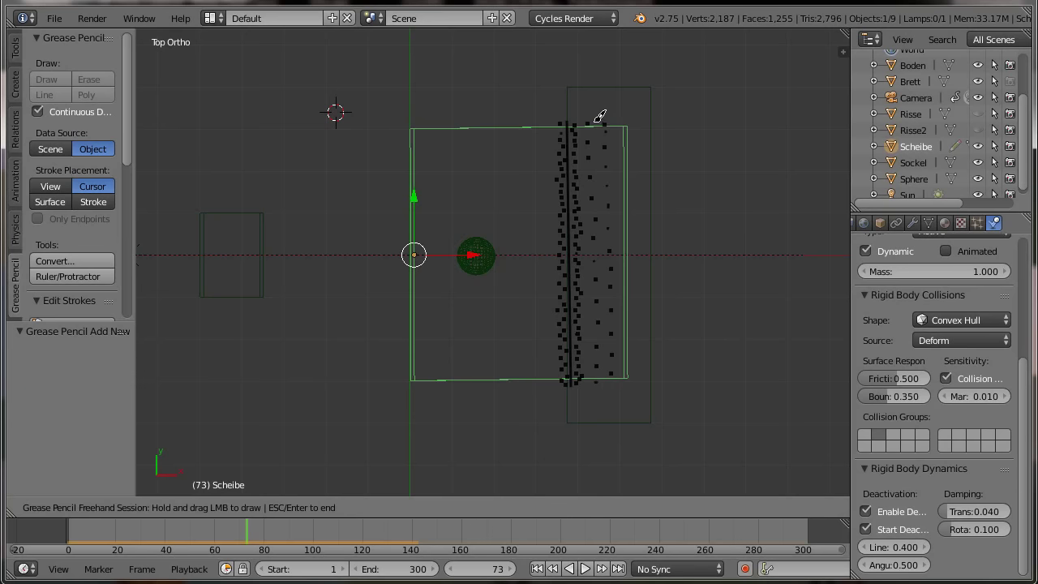
Add sparse dots near the pane's top-right corner and along its right edge.
click(624, 134)
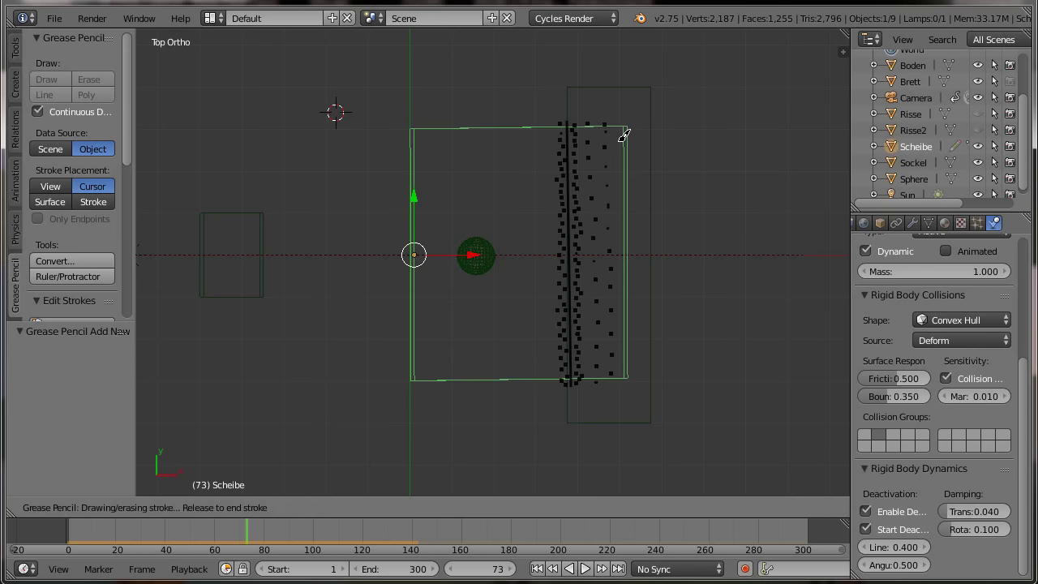
click(625, 120)
click(623, 158)
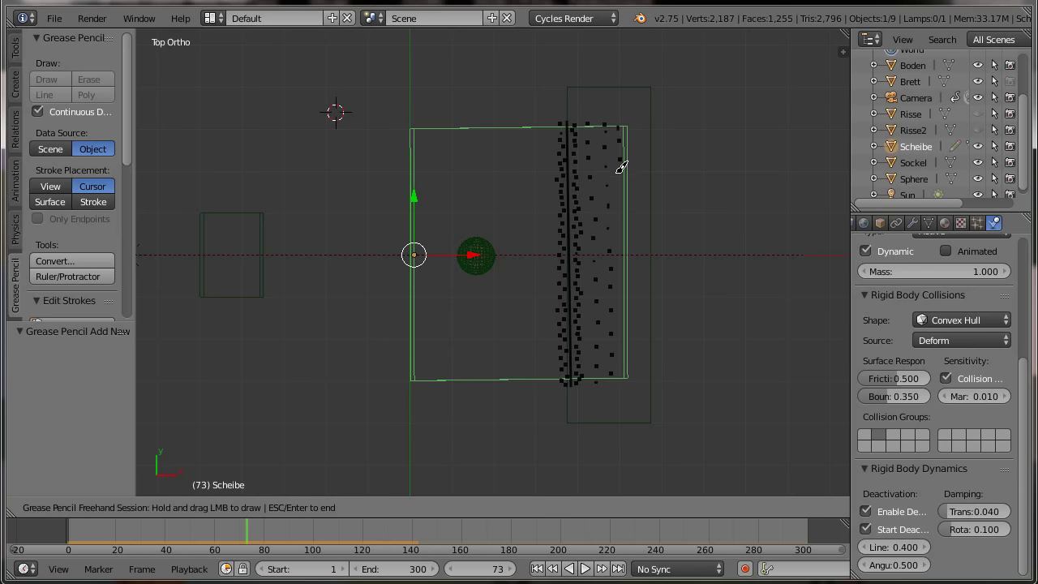
click(622, 168)
click(625, 201)
key(Escape)
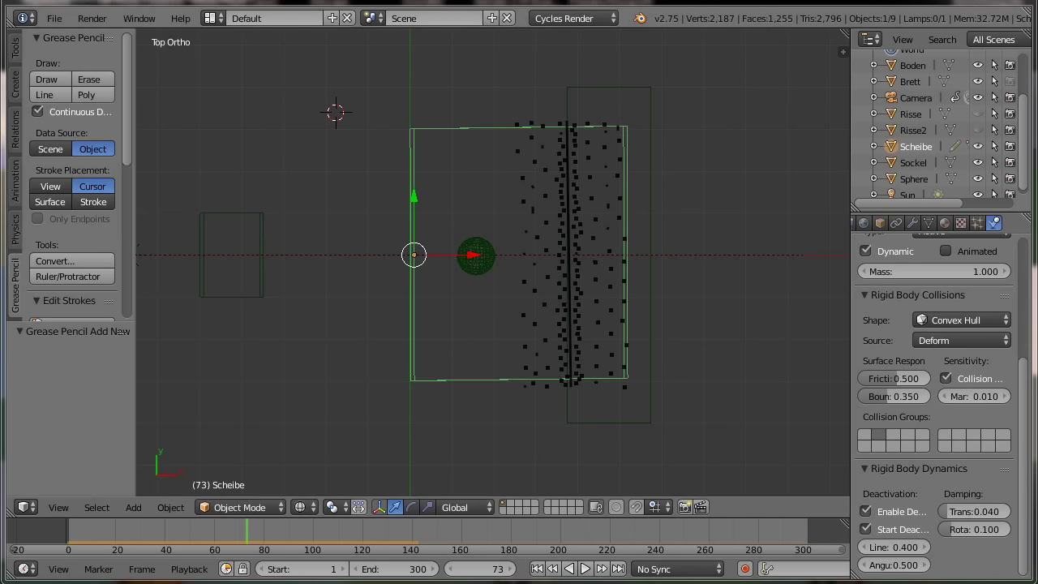
Scatter more dots and short dabs over the right part of the pane.
click(594, 151)
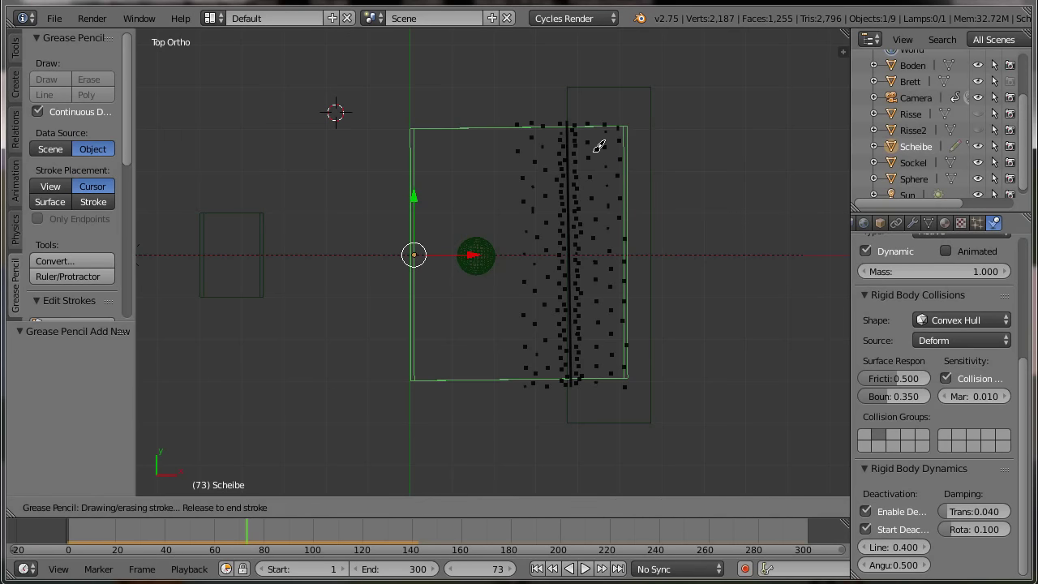
click(607, 160)
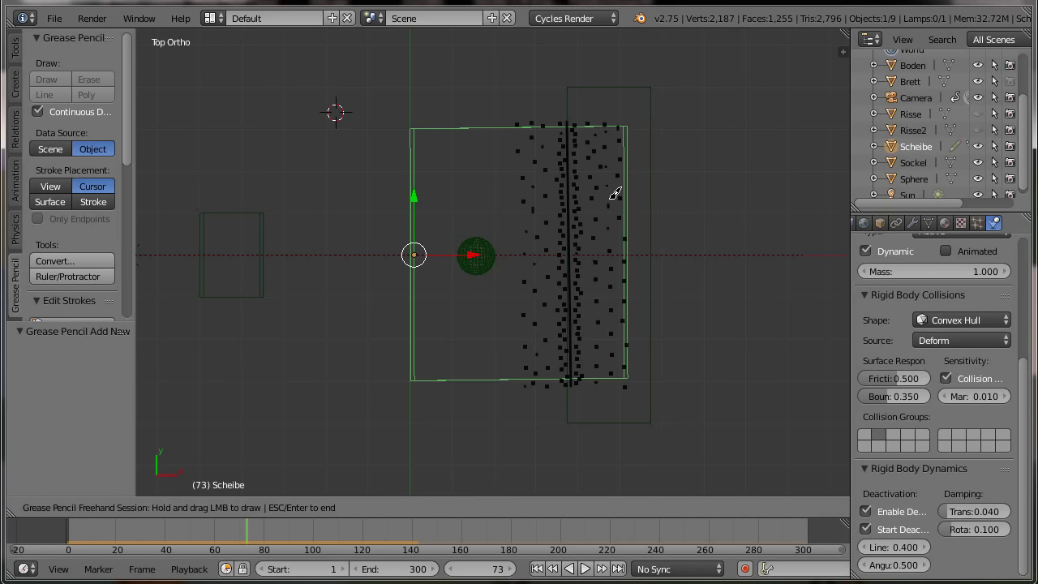
mouse_move(618, 240)
mouse_down()
mouse_move(599, 331)
mouse_move(609, 337)
mouse_up()
click(616, 362)
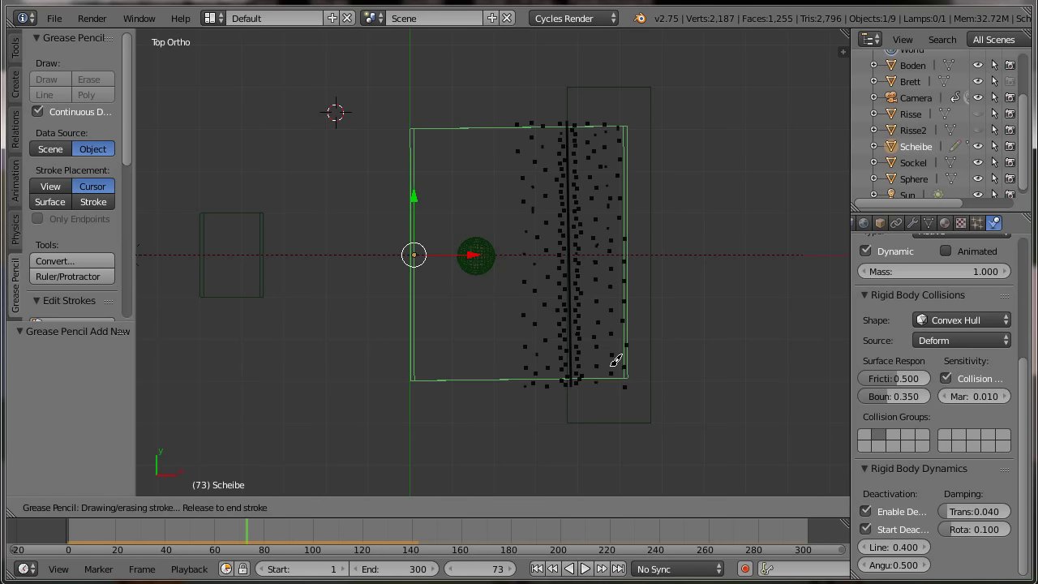
click(622, 320)
click(619, 288)
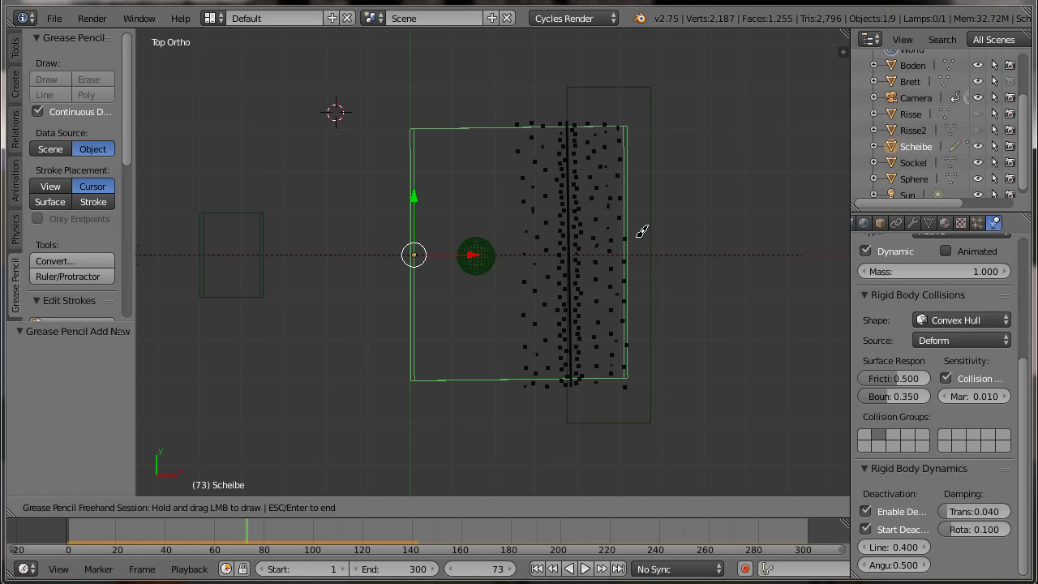
drag(633, 221, 633, 219)
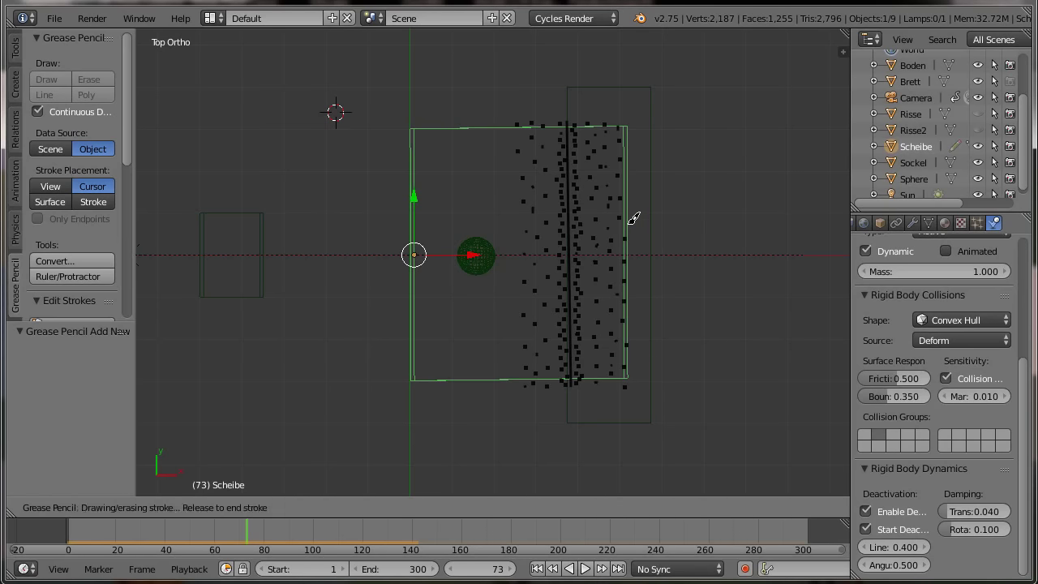
click(630, 143)
click(634, 187)
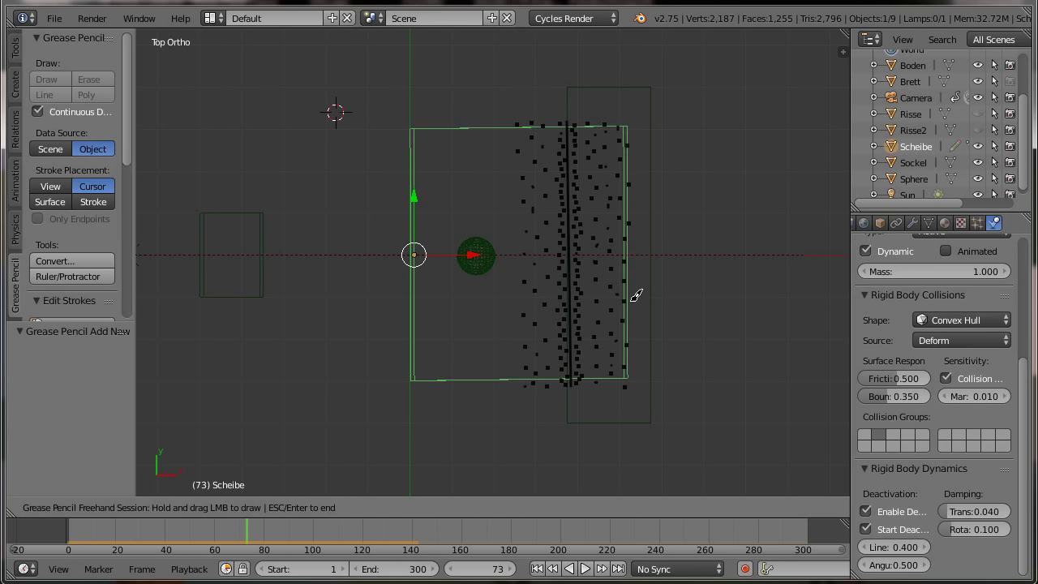
click(634, 374)
Scatter dots near the line and on the pane's lower part.
click(527, 155)
click(537, 144)
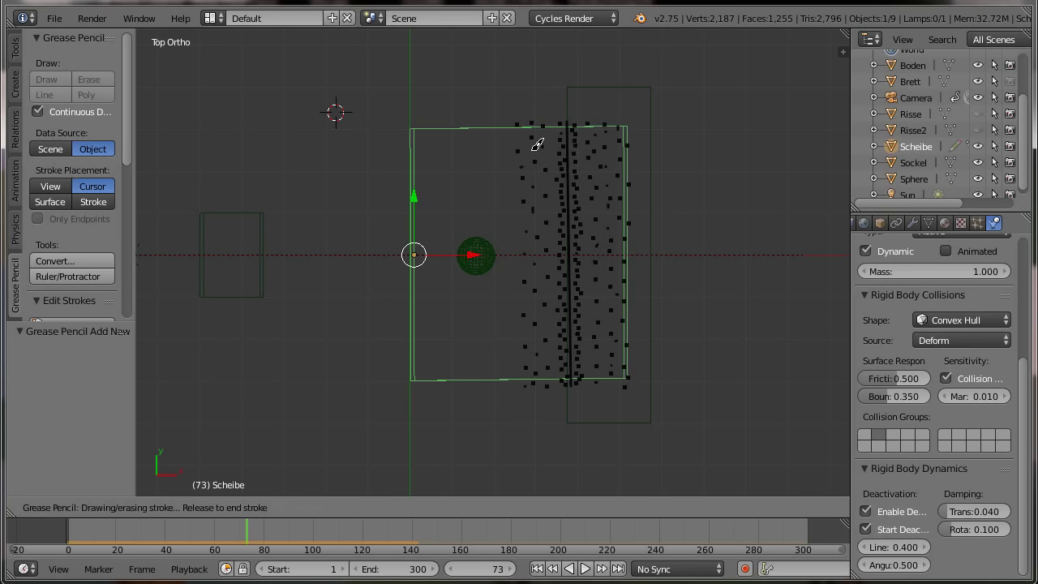
click(541, 266)
click(530, 266)
click(533, 298)
mouse_move(534, 326)
mouse_down()
mouse_move(554, 349)
mouse_move(538, 125)
mouse_up()
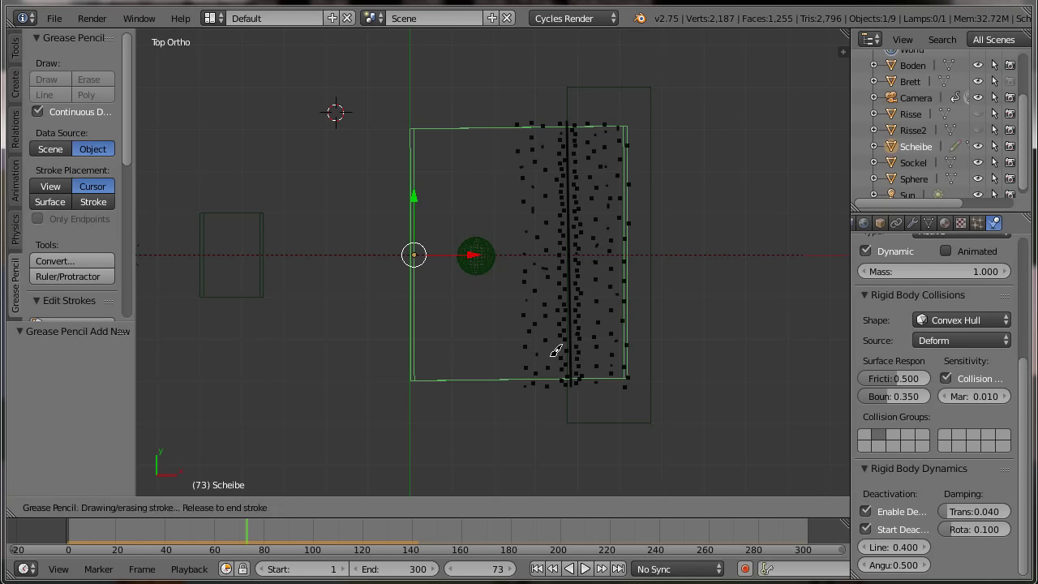
Scatter dots left of the line from the pane's top down to its bottom.
click(514, 123)
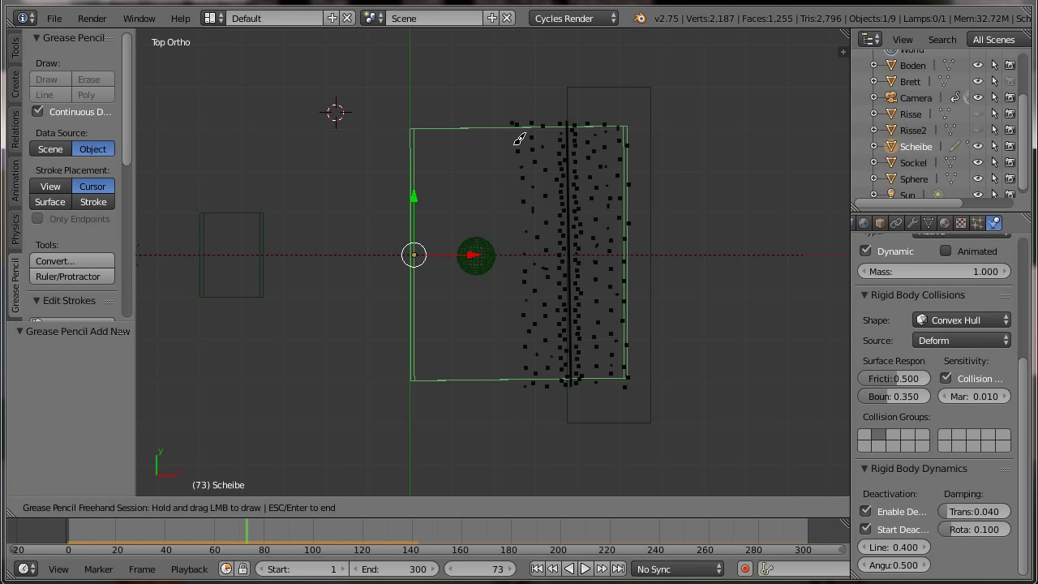
click(517, 146)
click(519, 176)
click(520, 215)
click(522, 250)
click(527, 284)
click(524, 318)
click(522, 323)
click(524, 354)
click(524, 375)
Add a few stray dots farther left, toward the ball.
click(472, 181)
click(472, 251)
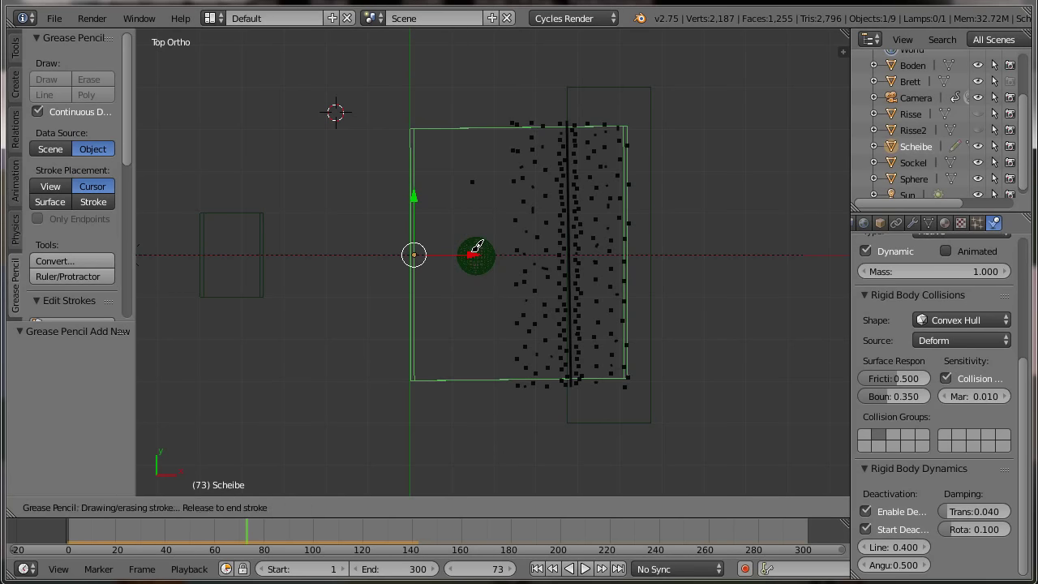
click(479, 322)
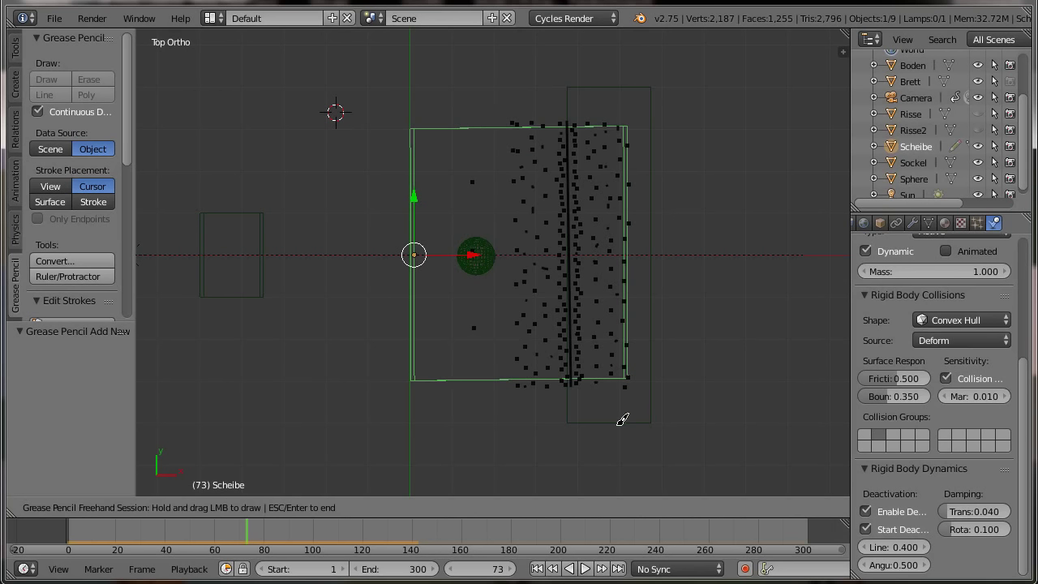
End the grease-pencil drawing session and reposition the view over the pane.
click(39, 109)
click(39, 109)
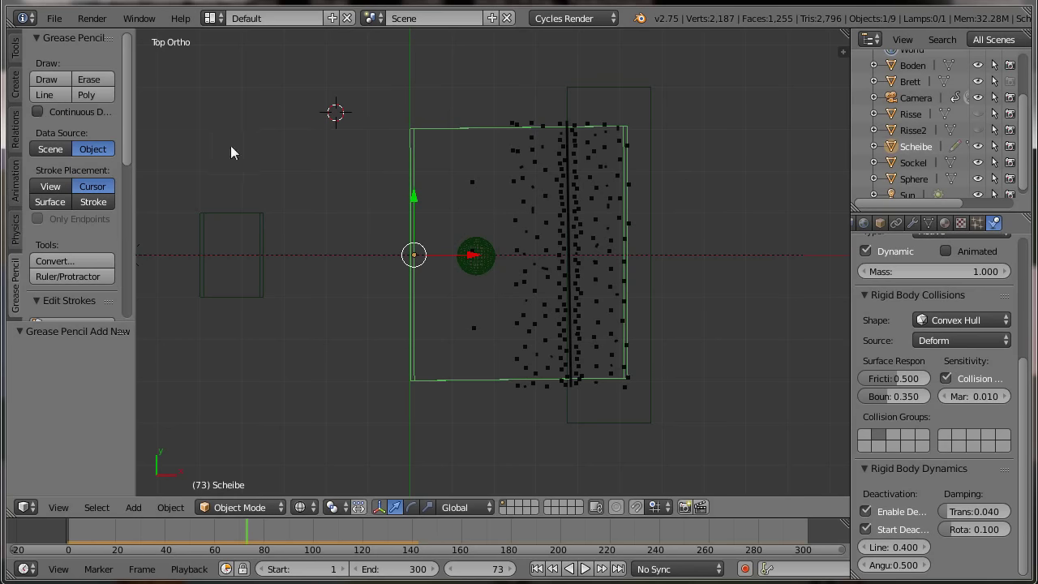
mouse_move(687, 431)
shift+middle_down()
mouse_move(762, 360)
mouse_move(774, 373)
shift+middle_up()
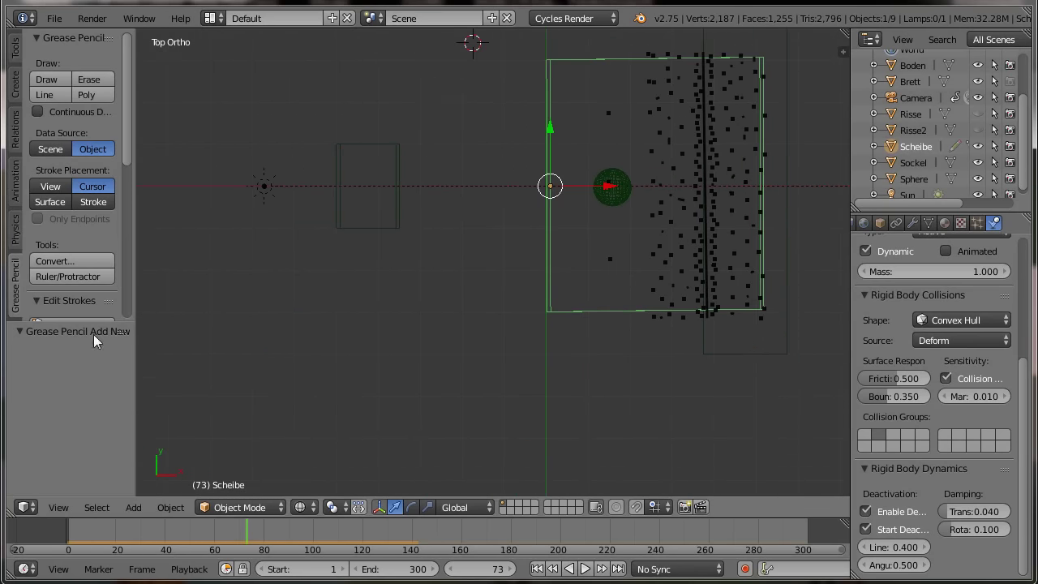
scroll(68, 288, down, 2)
scroll(93, 298, down, 3)
scroll(91, 294, down, 2)
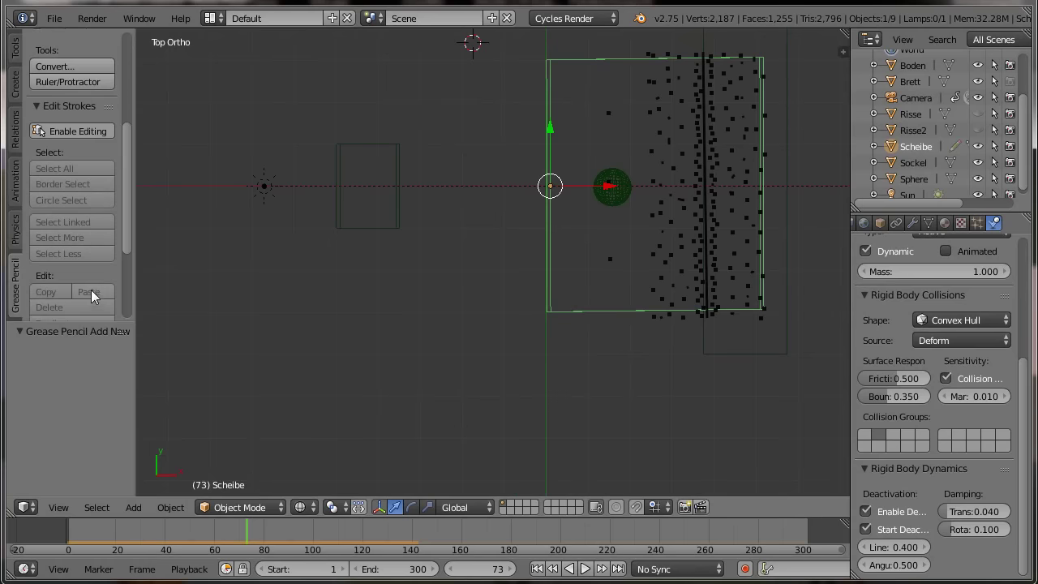
Open Cell Fracture for the pane and set Source Limit to 125.
click(14, 48)
scroll(34, 182, down, 2)
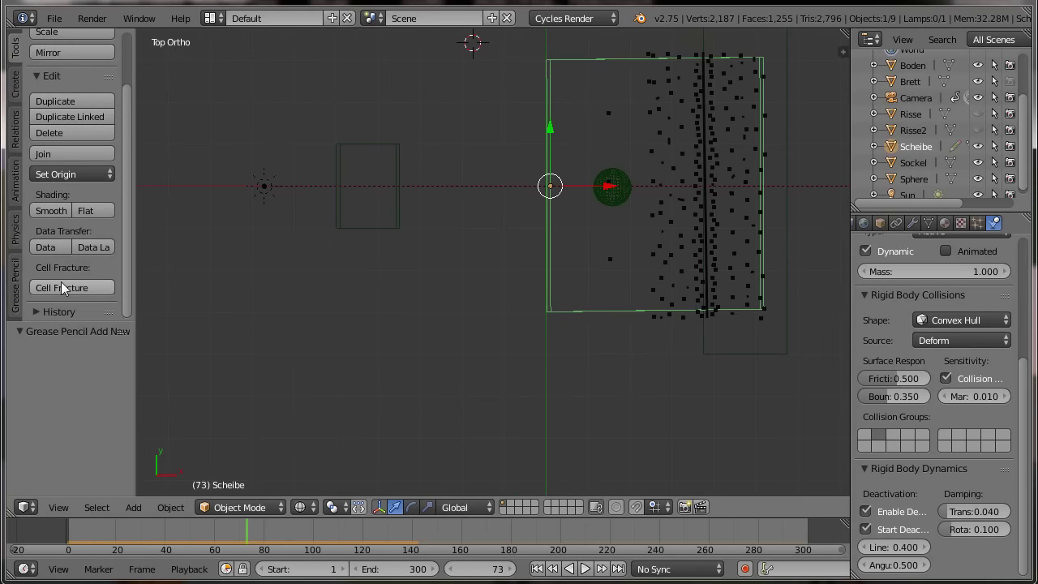
click(60, 288)
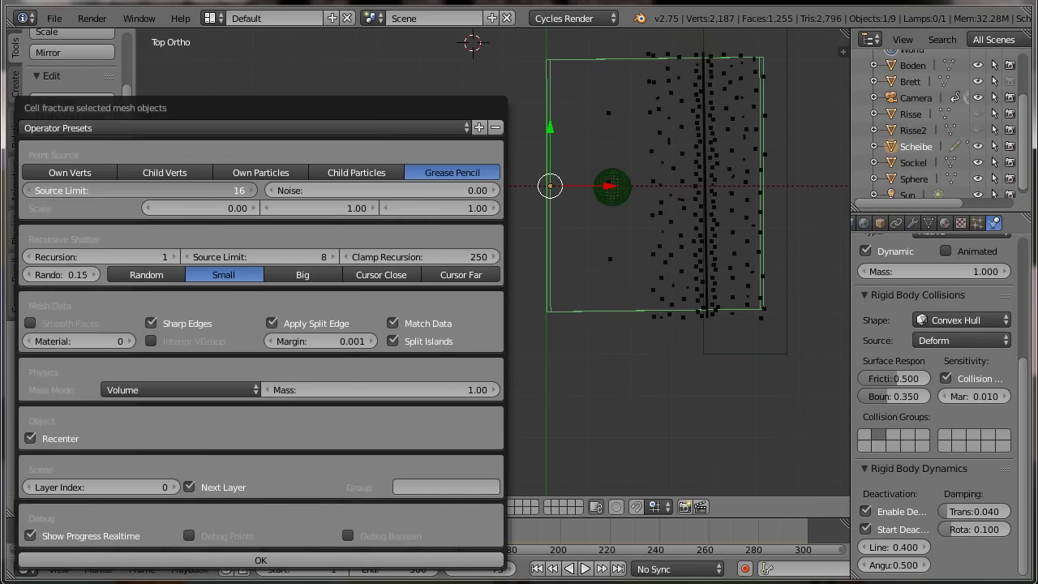
click(147, 189)
text(12)
key(BackSpace)
key(Return)
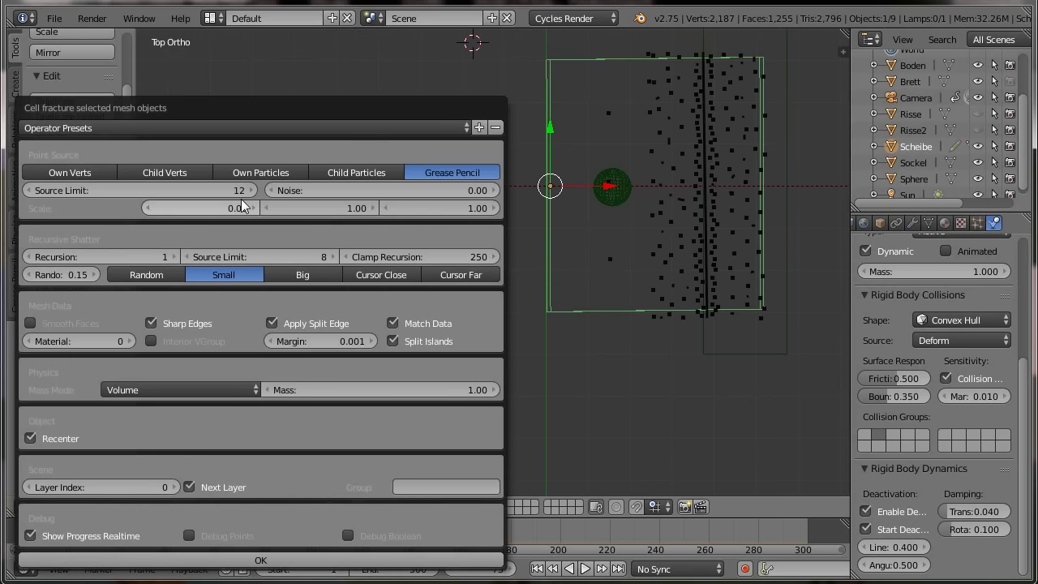
click(208, 191)
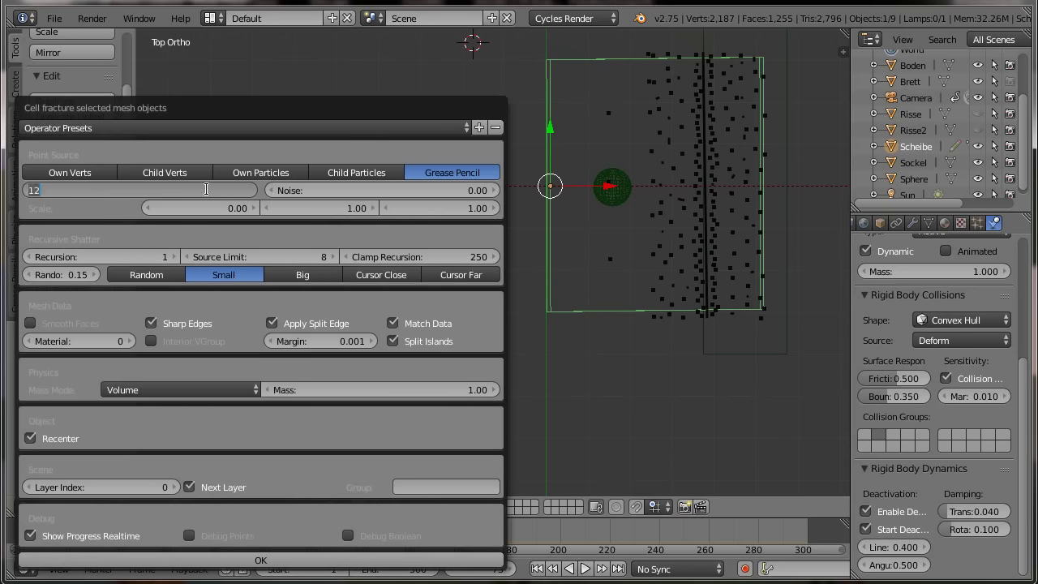
key(Return)
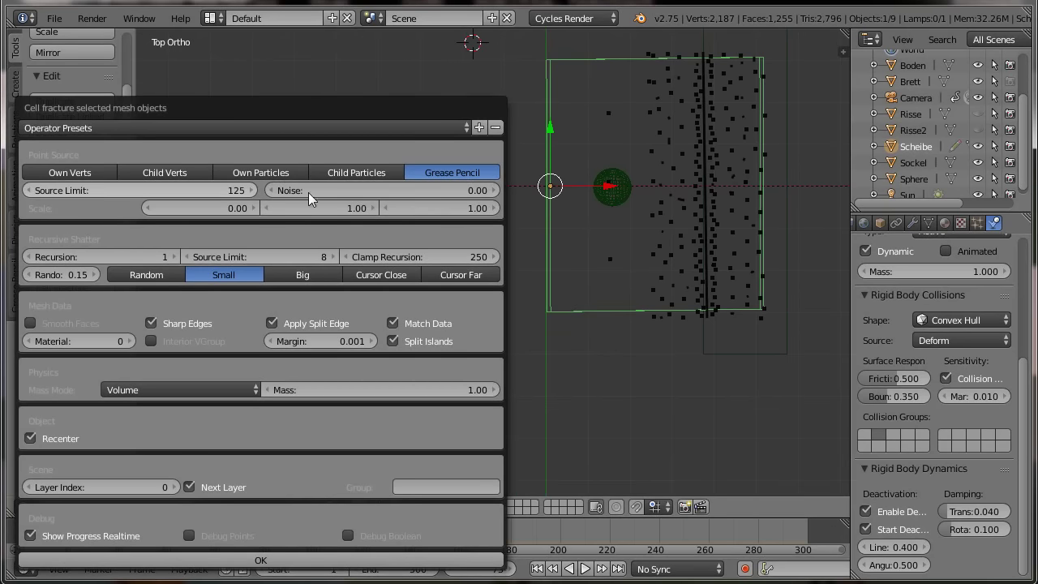
Set point scale to 1, 1, 0, randomness 0.55 and margin 0, then run the fracture.
click(228, 207)
text(1)
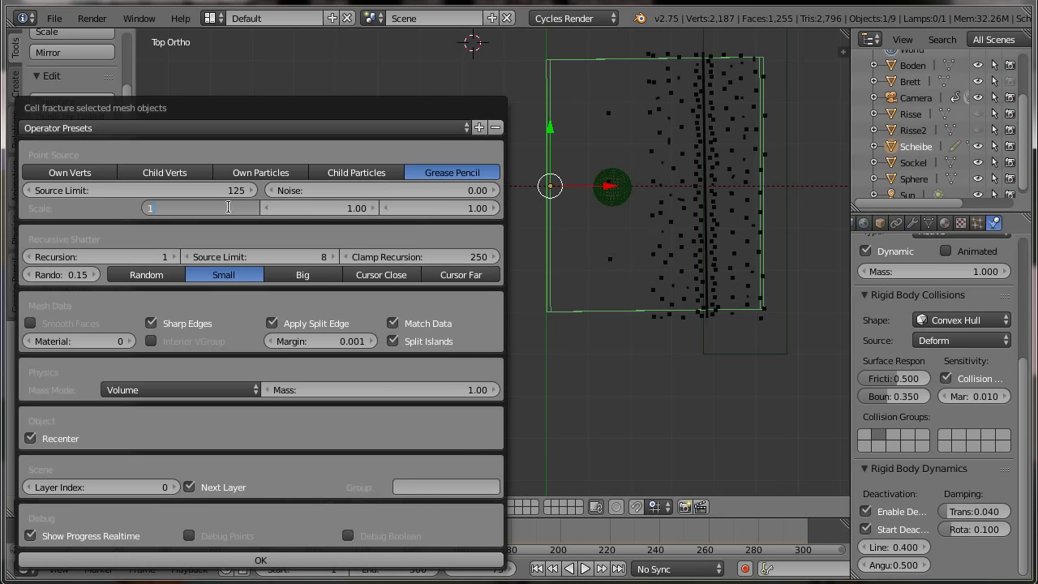
key(Return)
drag(444, 208, 389, 208)
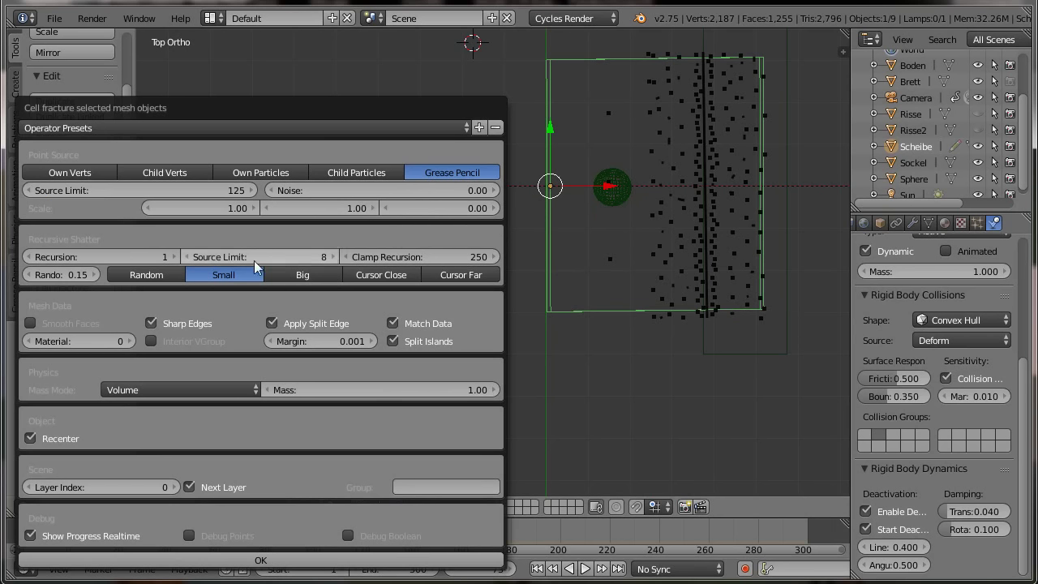
click(69, 279)
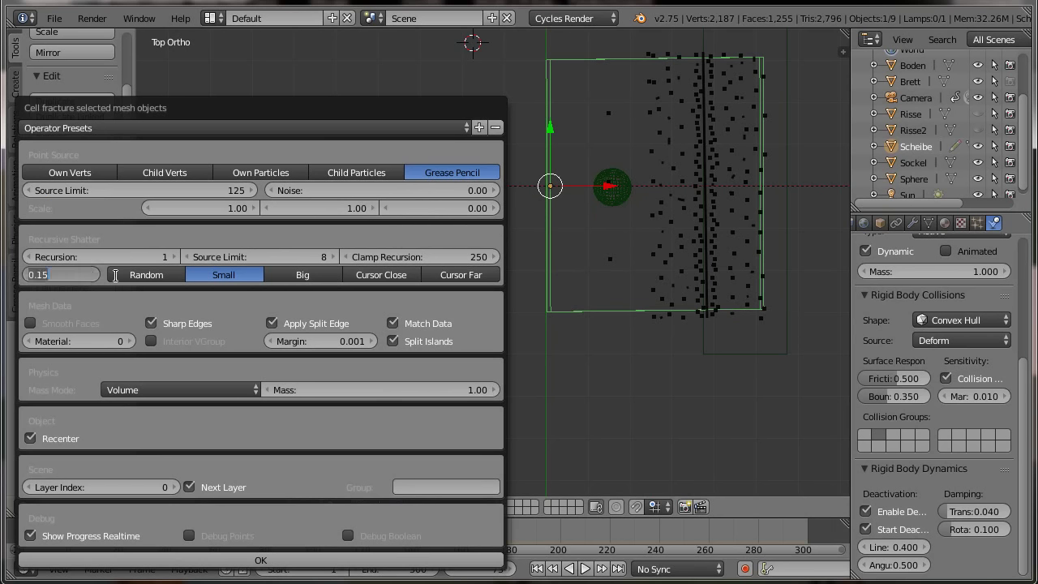
text(0.55)
key(Return)
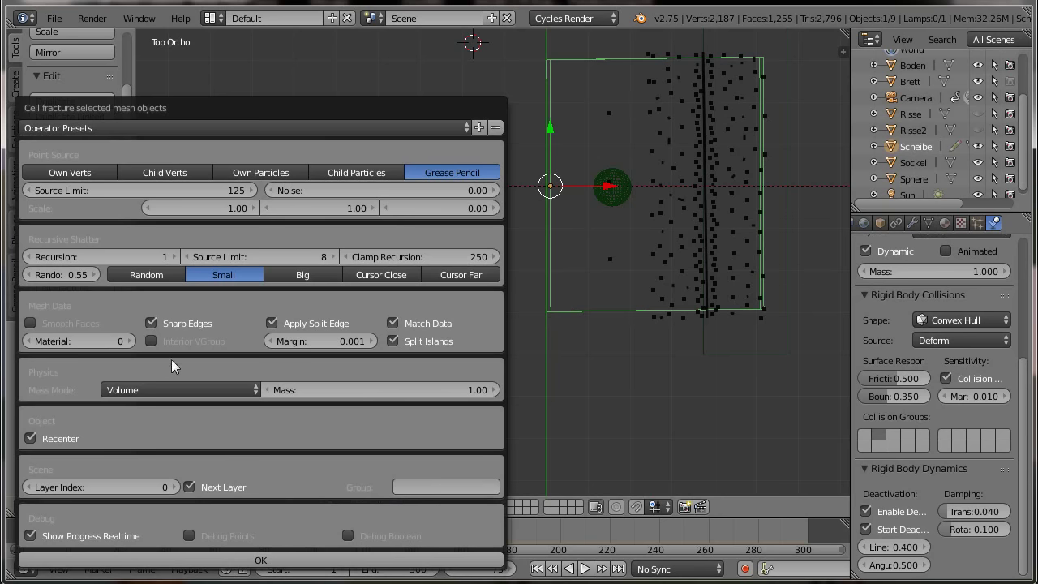
click(342, 342)
text(0)
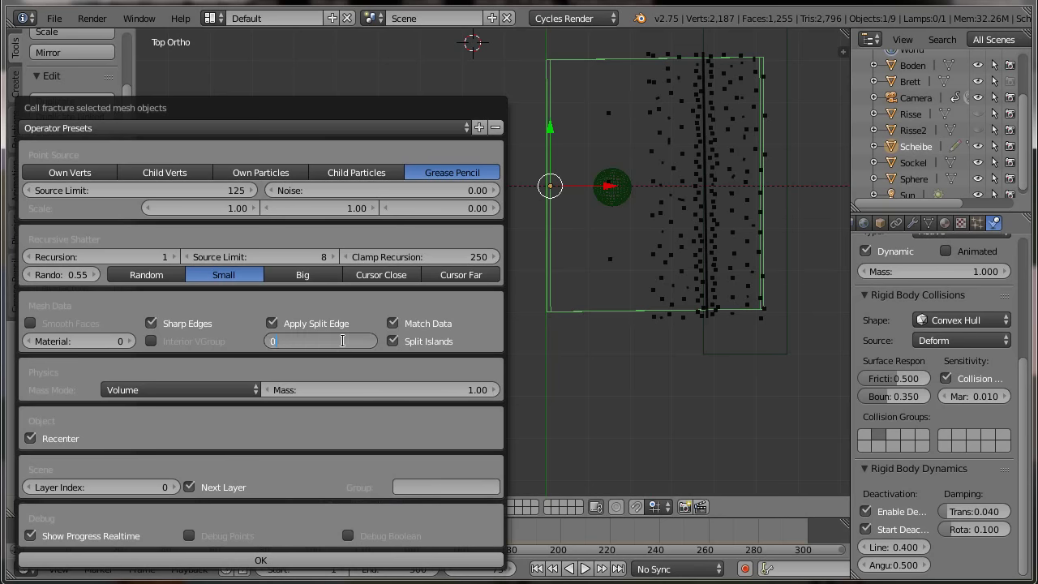
key(Return)
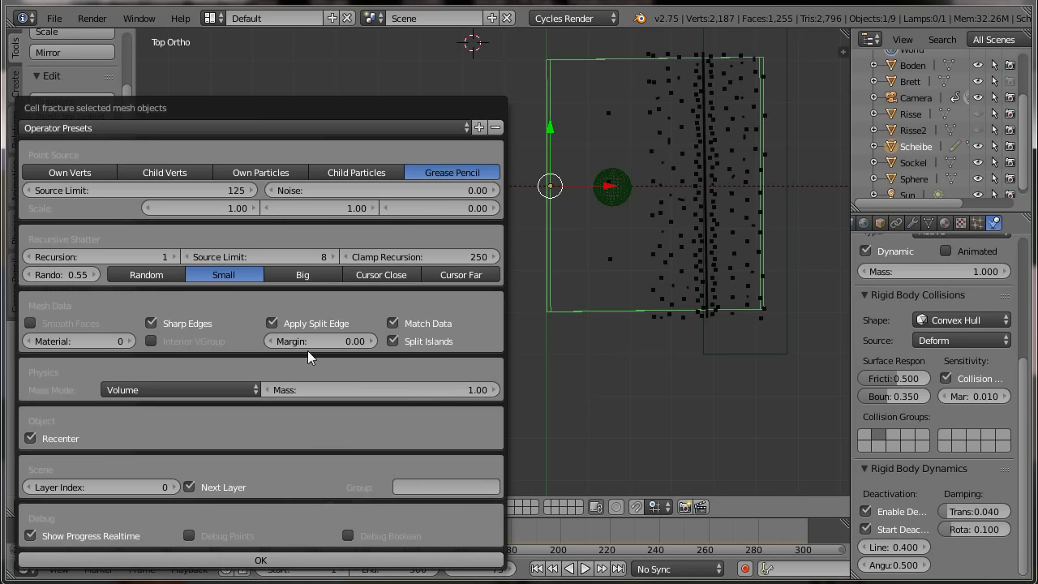
click(315, 562)
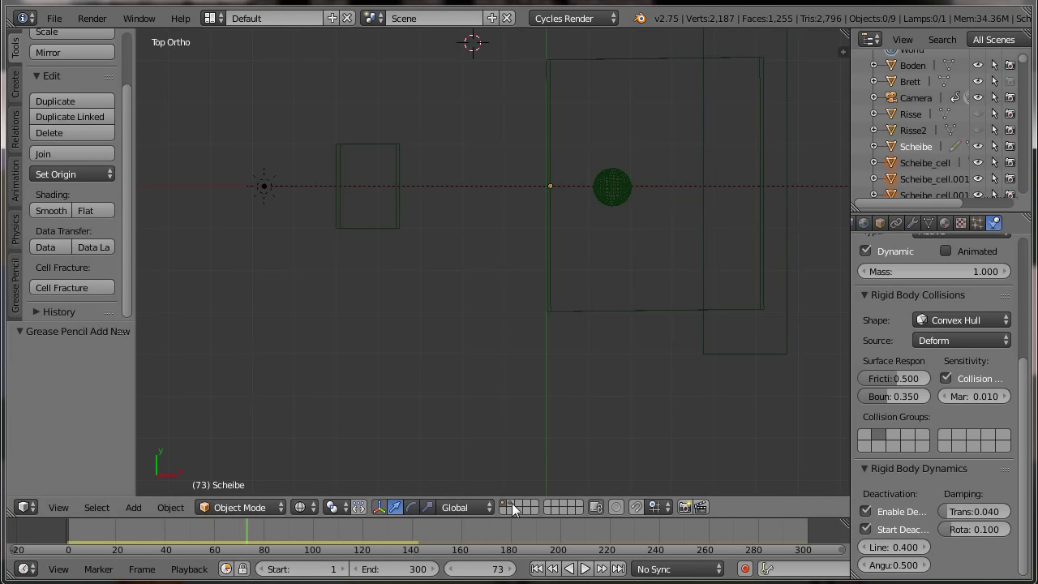
Show the layer with the Scheibe_cell pieces, zoom and pan to frame them, and select a cell.
click(512, 502)
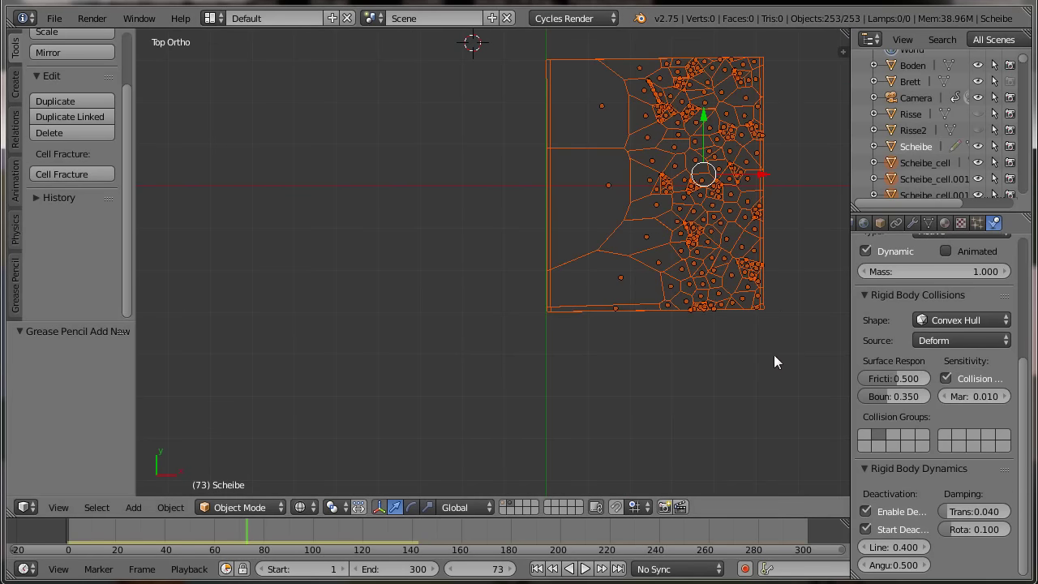
scroll(728, 410, up, 2)
scroll(664, 429, up, 1)
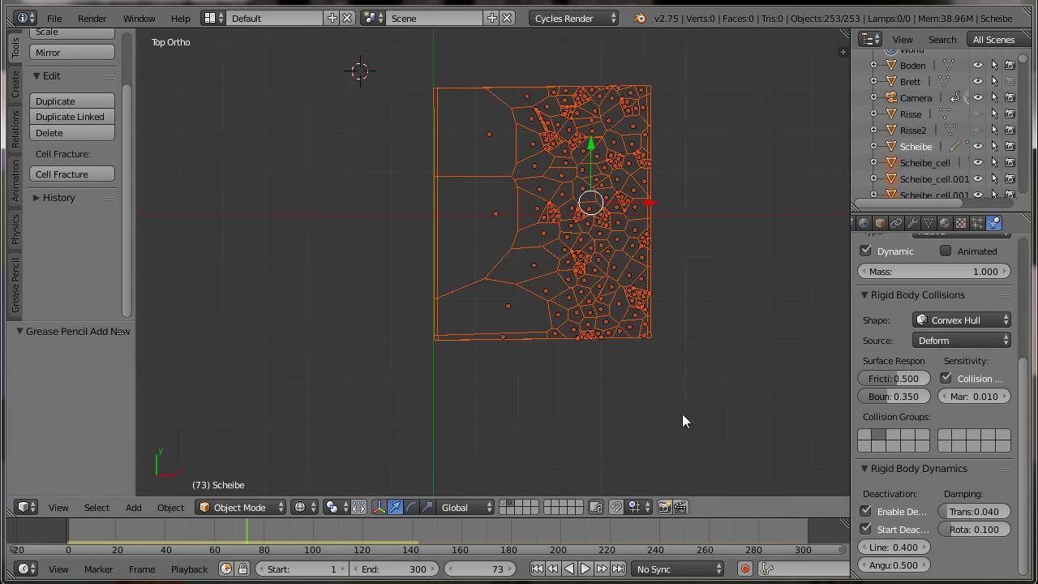
shift+middle_drag(723, 419, 637, 480)
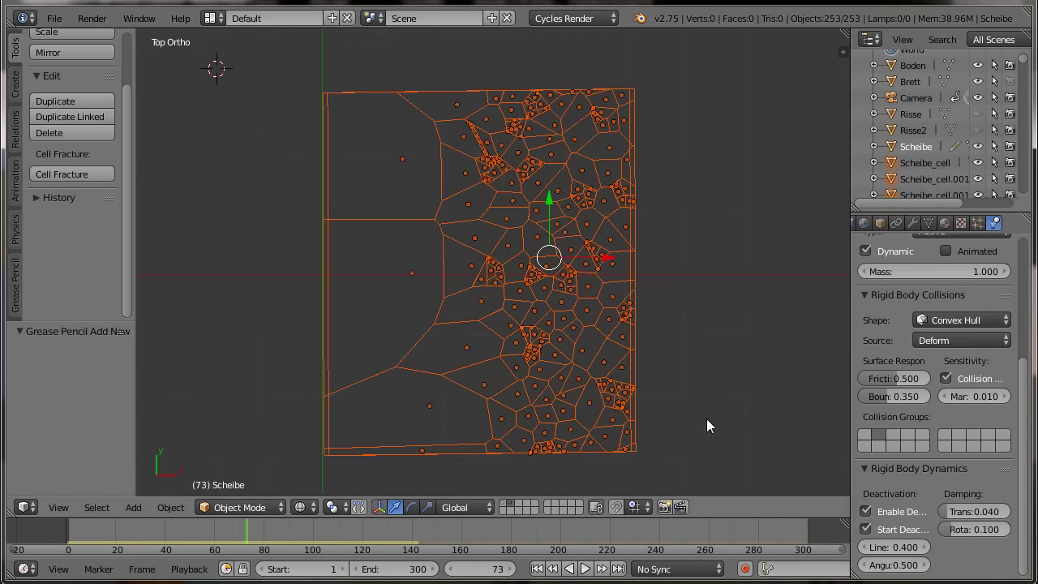
shift+middle_drag(701, 430, 730, 398)
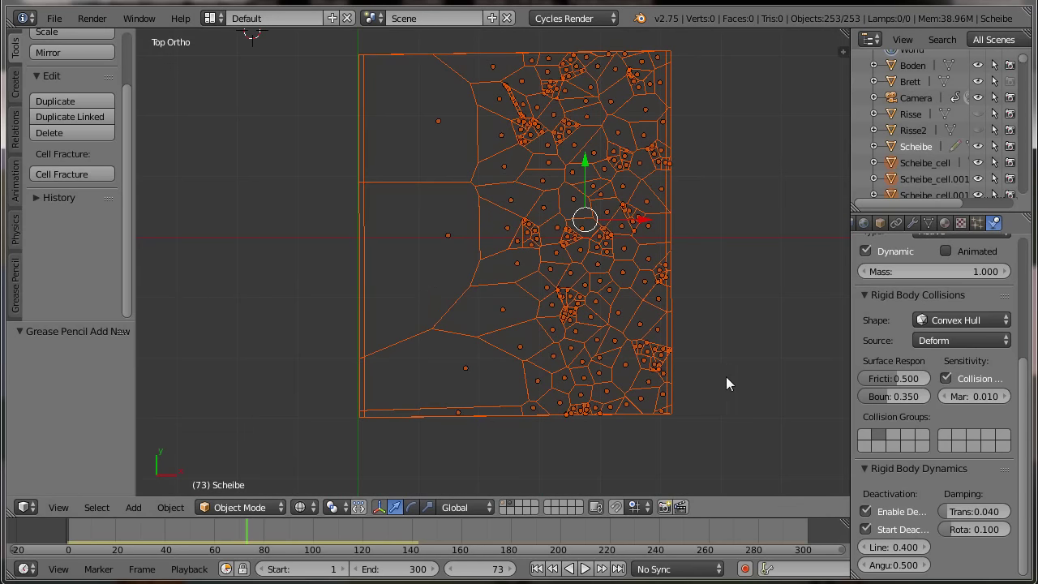
shift+middle_drag(747, 444, 747, 403)
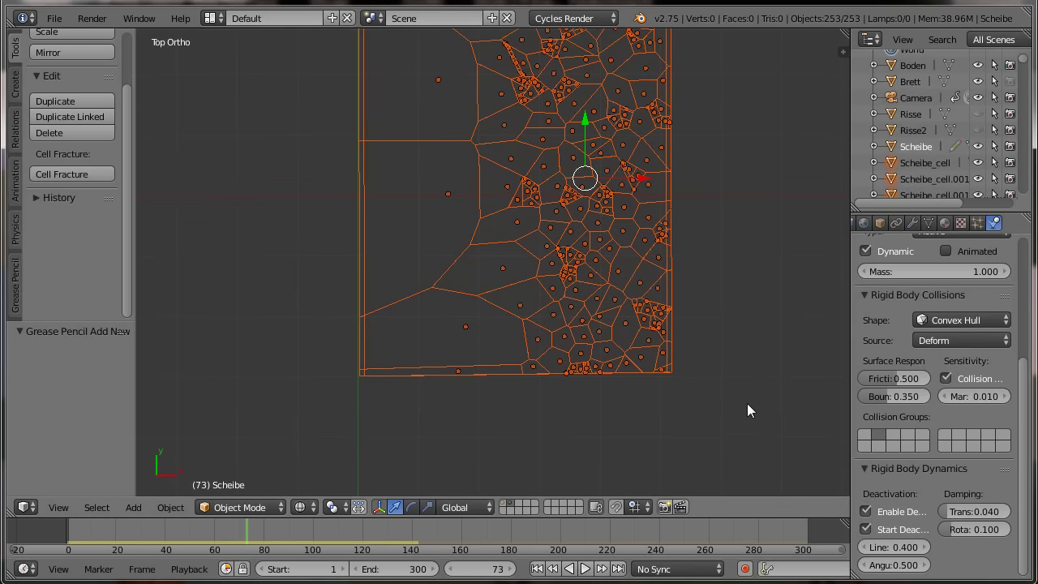
right_click(601, 307)
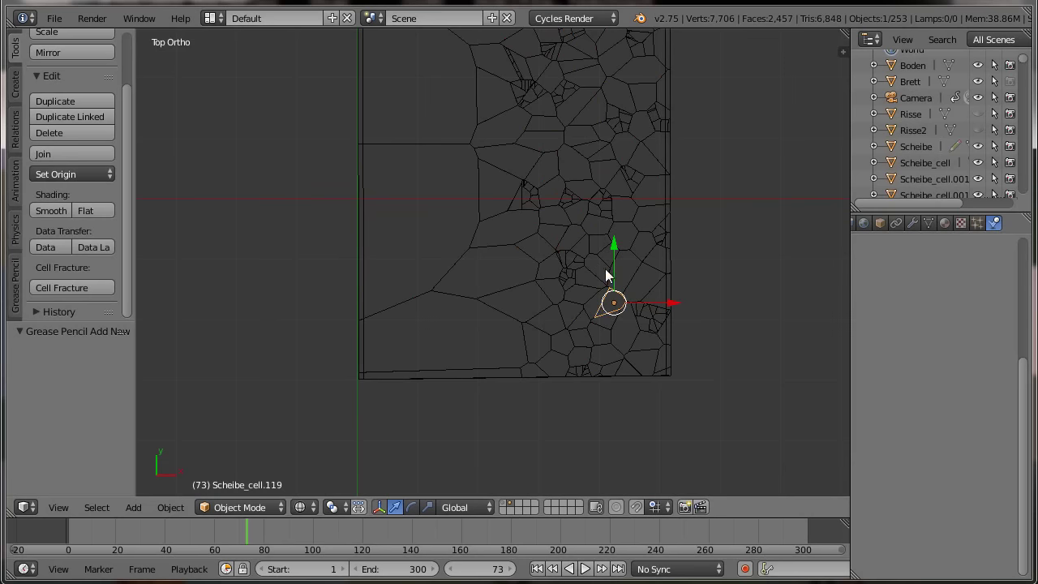
Select a cell near the pane centre and make it an active rigid body.
right_click(601, 204)
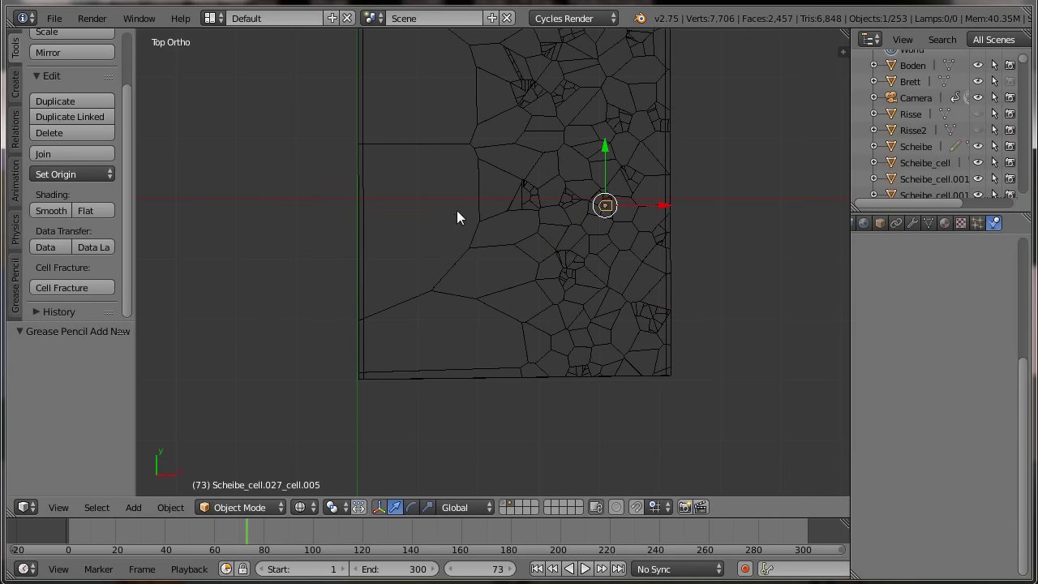
click(15, 229)
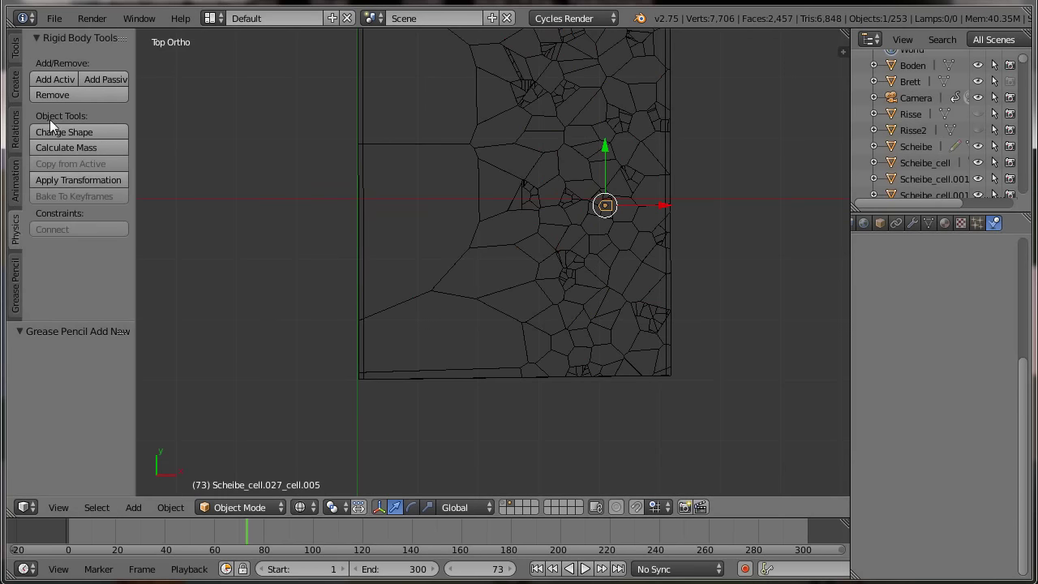
click(61, 77)
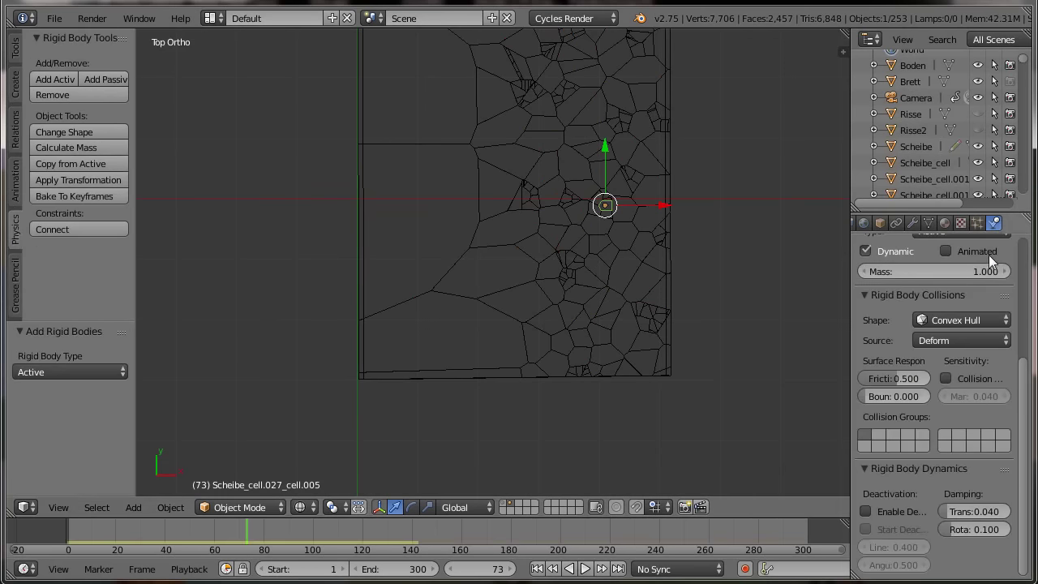
scroll(951, 409, up, 3)
scroll(951, 409, up, 1)
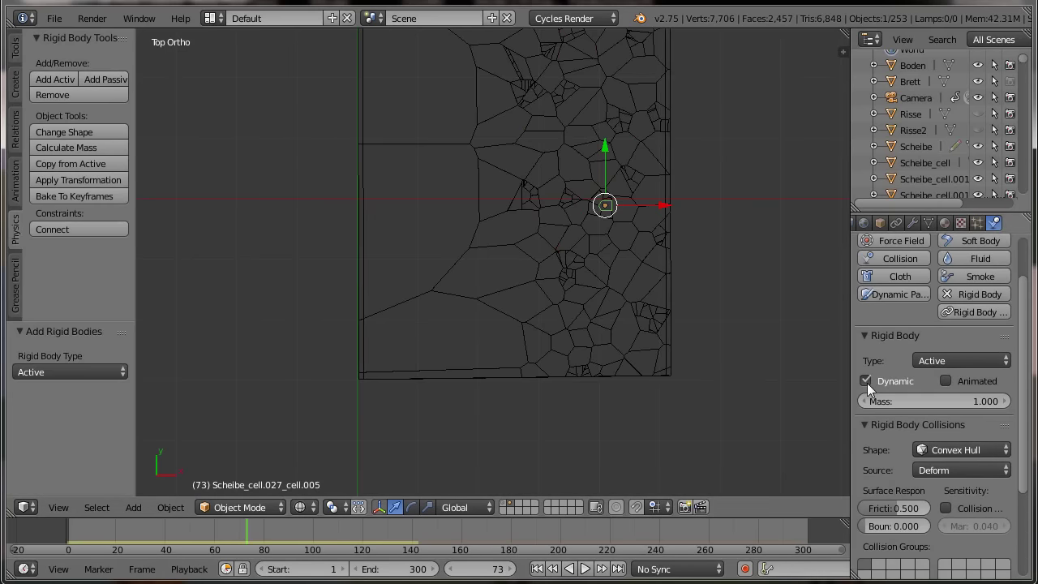
Keyframe Dynamic, enable a 0.035 collision margin and set bounciness to 0.35.
key(i)
click(944, 507)
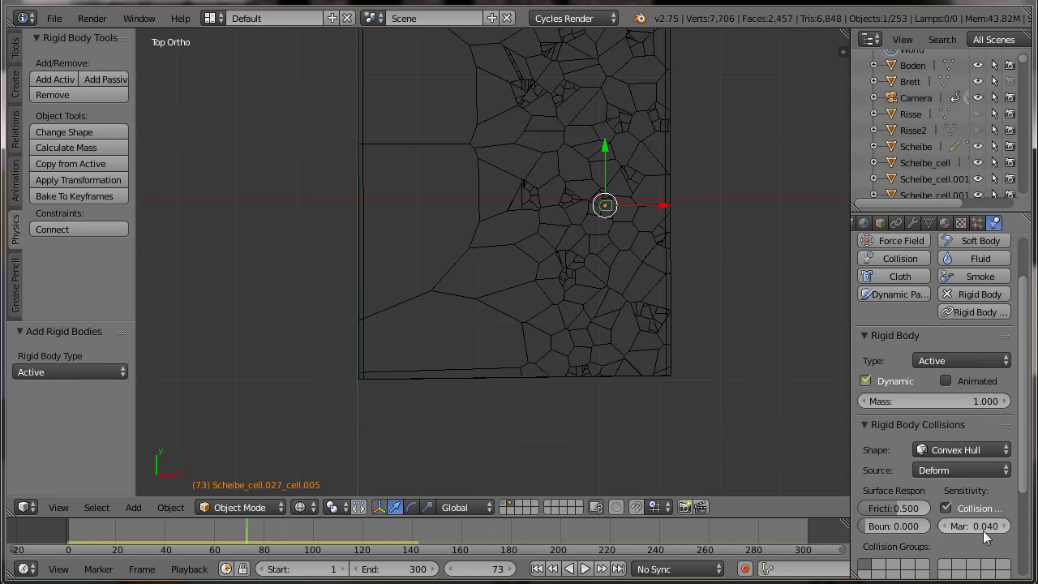
click(976, 527)
key(BackSpace)
text(35)
key(Return)
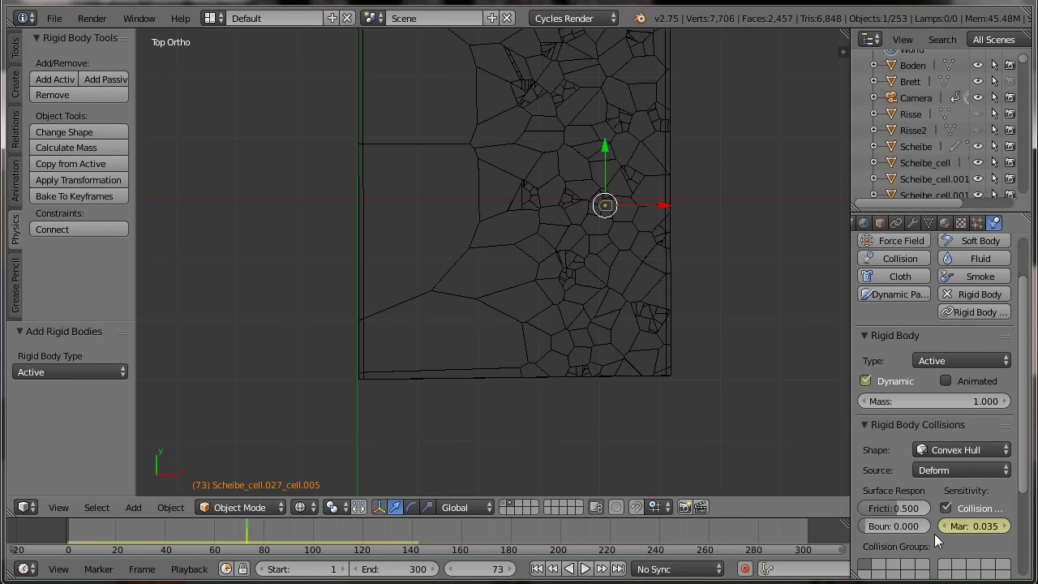
scroll(935, 533, down, 1)
click(894, 492)
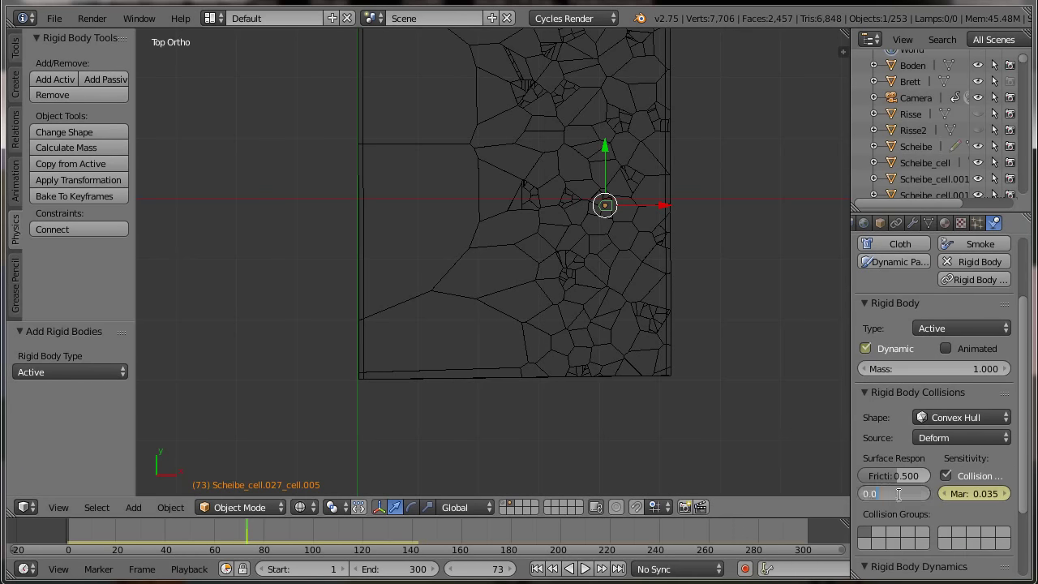
key(BackSpace)
key(Return)
scroll(920, 507, down, 1)
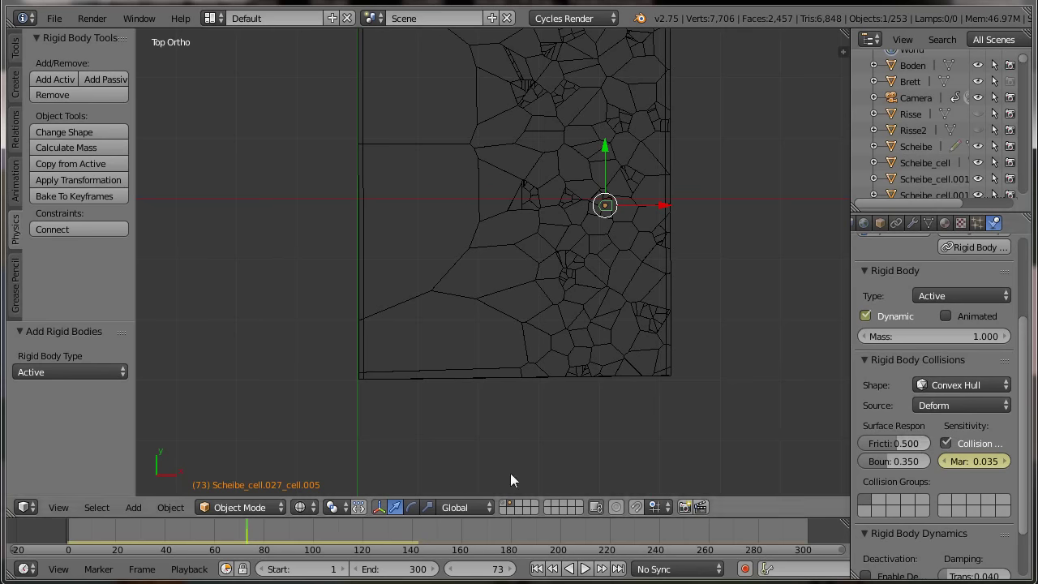
At frame 120 keyframe a collision margin of 0, then return to frame 1.
click(267, 536)
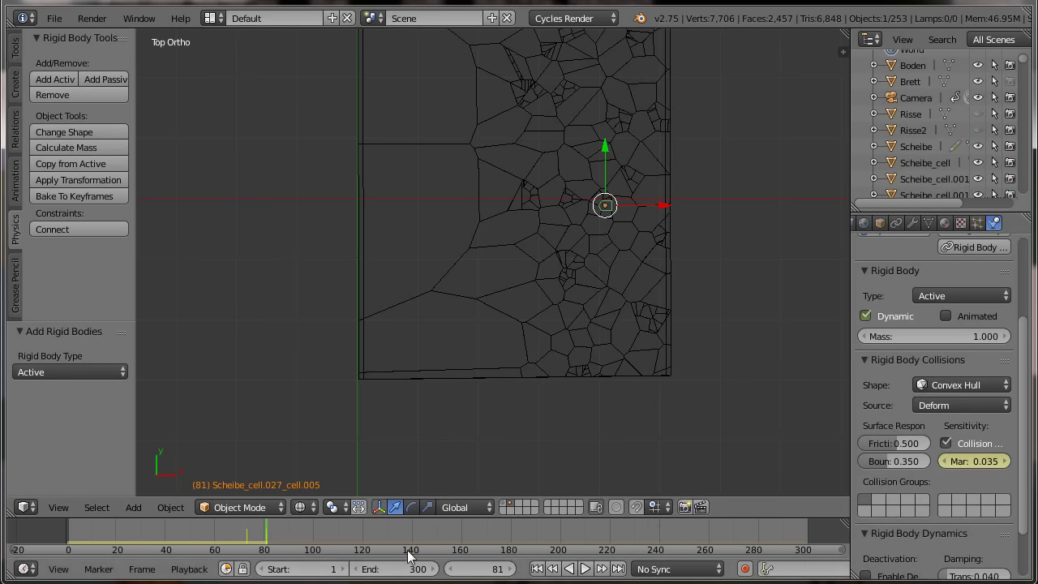
drag(345, 542, 362, 543)
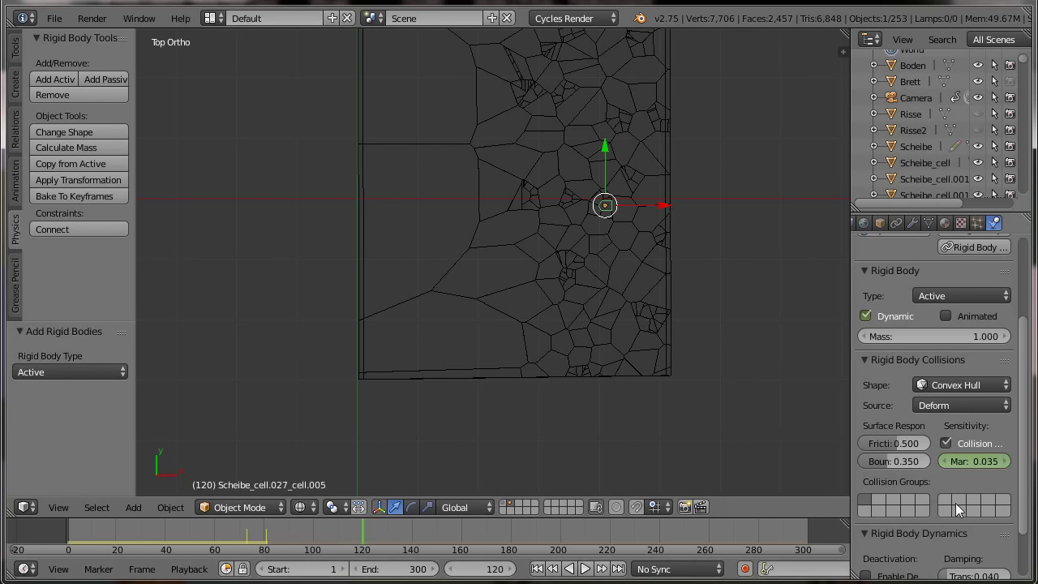
click(982, 462)
text(0)
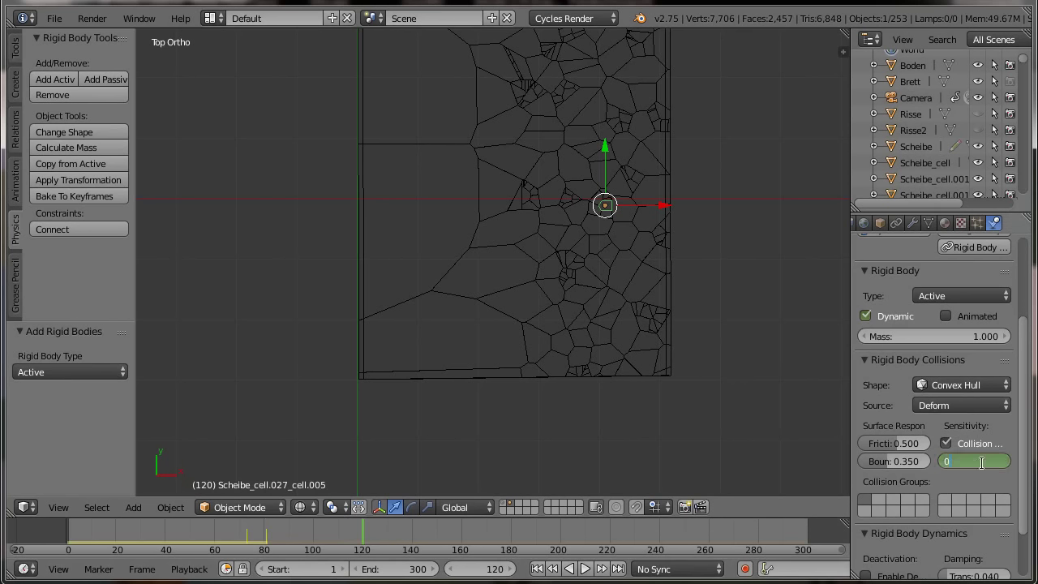
key(Return)
key(i)
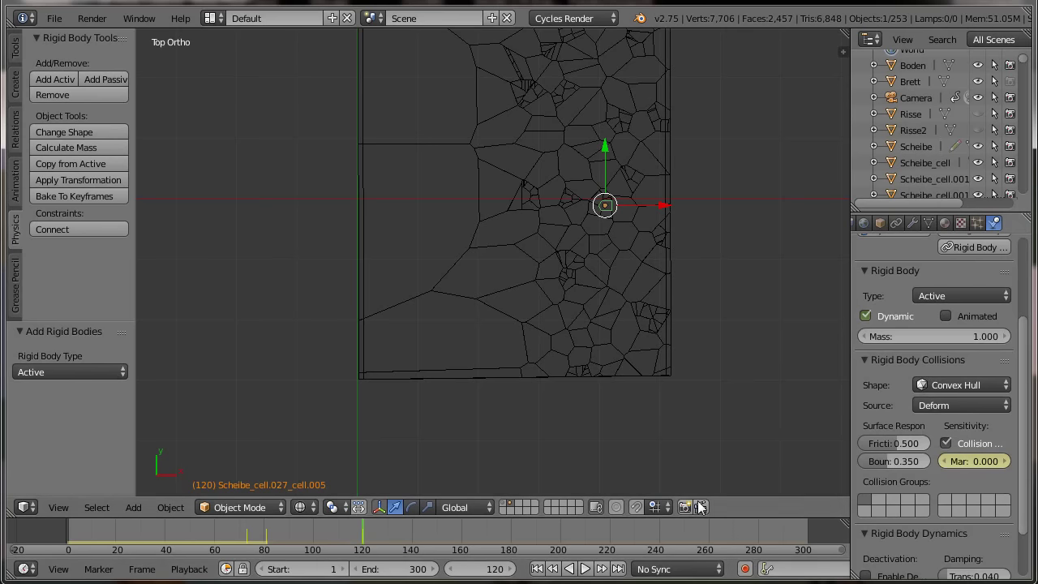
click(538, 570)
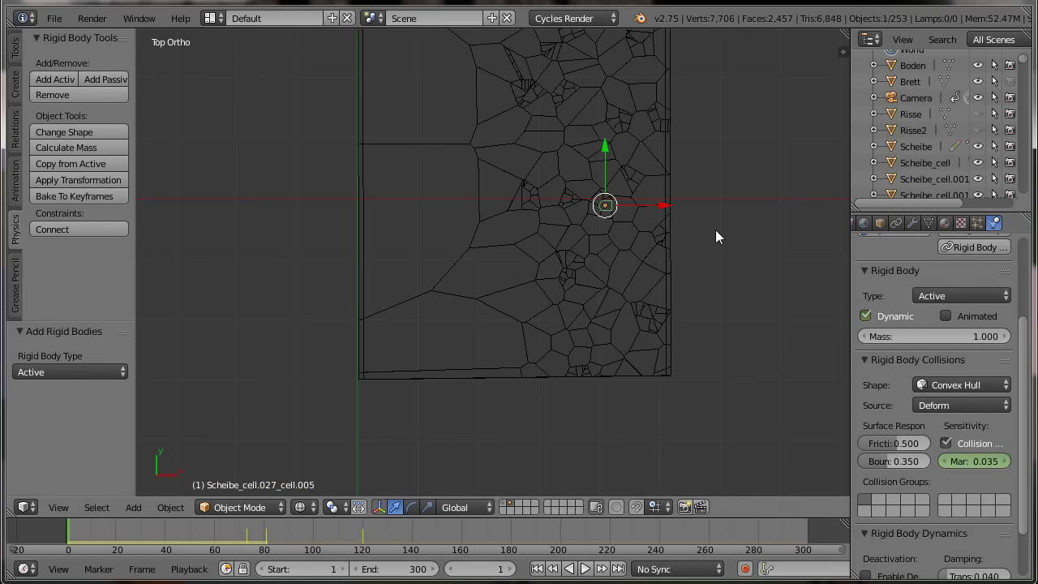
Box- and circle-select the vertical strip of cells down the pane's centre.
shift+middle_drag(715, 237, 725, 300)
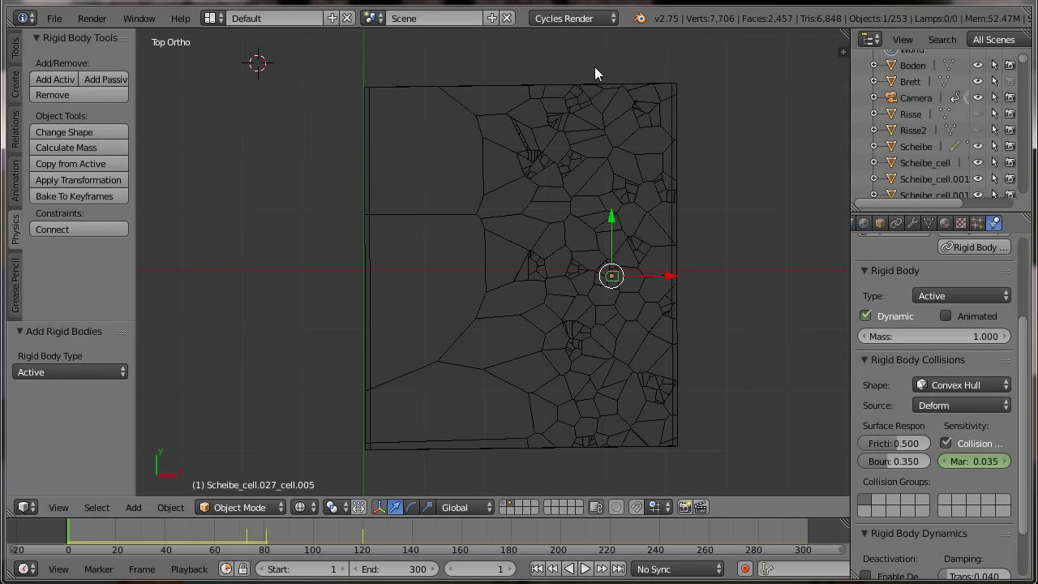
key(b)
drag(599, 62, 611, 474)
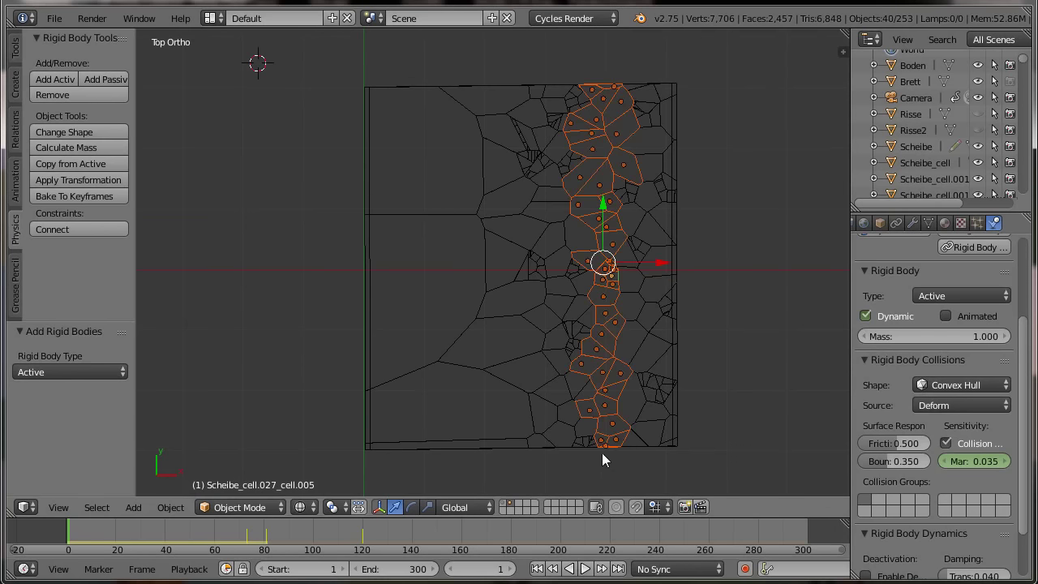
key(c)
mouse_move(600, 446)
mouse_down()
mouse_move(619, 442)
mouse_move(601, 390)
mouse_up()
mouse_move(601, 349)
mouse_down()
mouse_move(598, 270)
mouse_move(587, 271)
mouse_move(595, 287)
mouse_move(588, 341)
mouse_move(595, 232)
mouse_move(631, 221)
mouse_move(580, 186)
mouse_move(586, 99)
mouse_move(598, 103)
mouse_move(598, 173)
mouse_move(613, 195)
mouse_move(598, 192)
mouse_move(593, 251)
mouse_move(602, 389)
mouse_move(592, 454)
mouse_move(617, 459)
mouse_up()
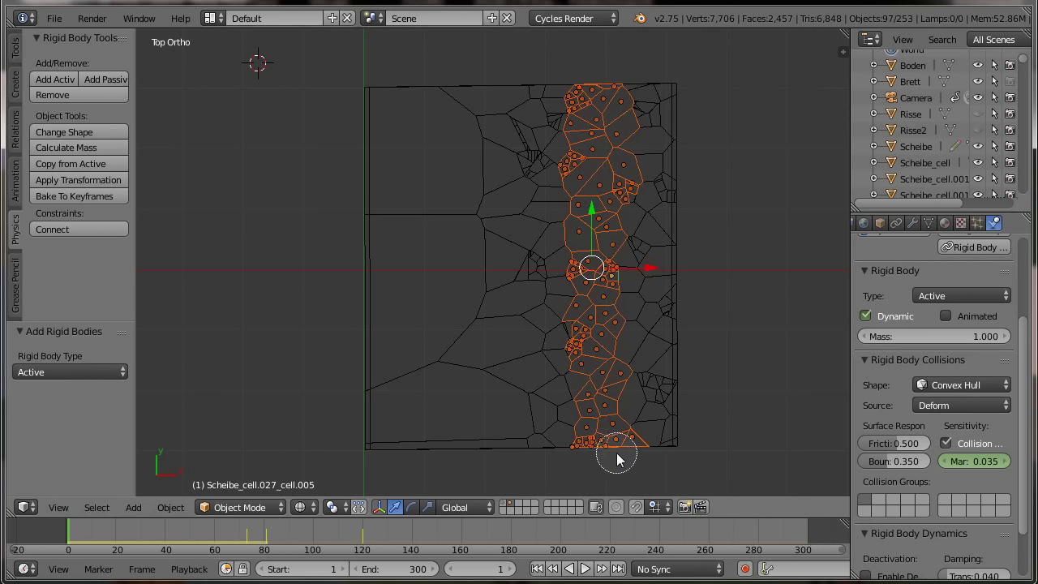
right_click(617, 459)
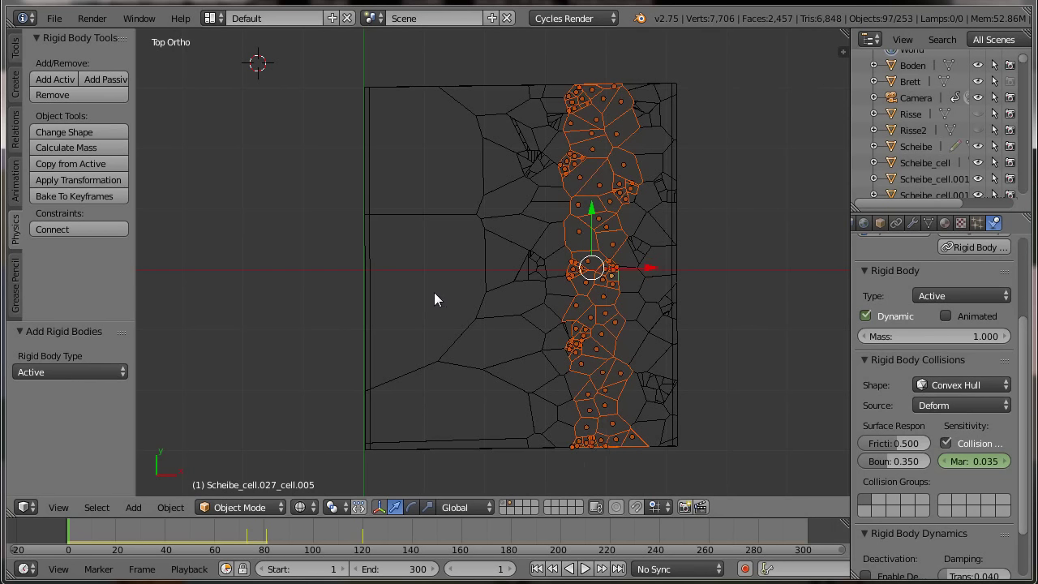
Copy the active cell's rigid body settings and link its animation data to the strip.
click(91, 161)
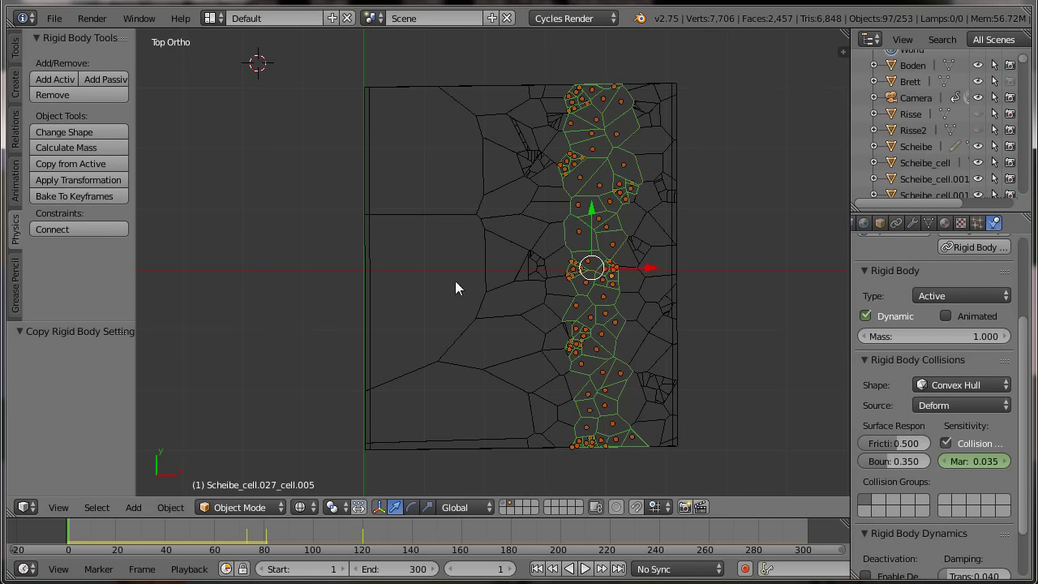
key(ctrl+l)
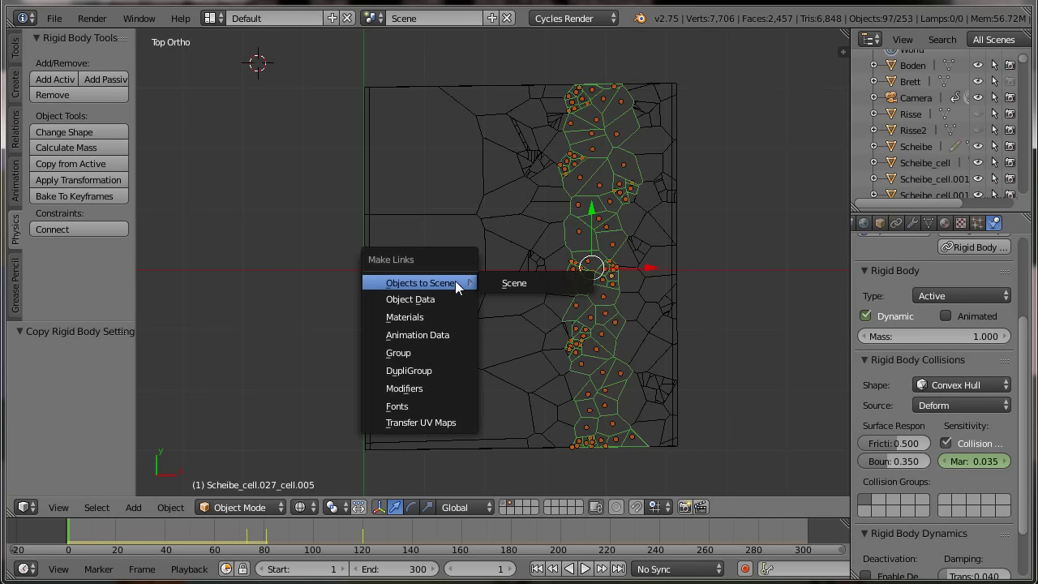
click(416, 335)
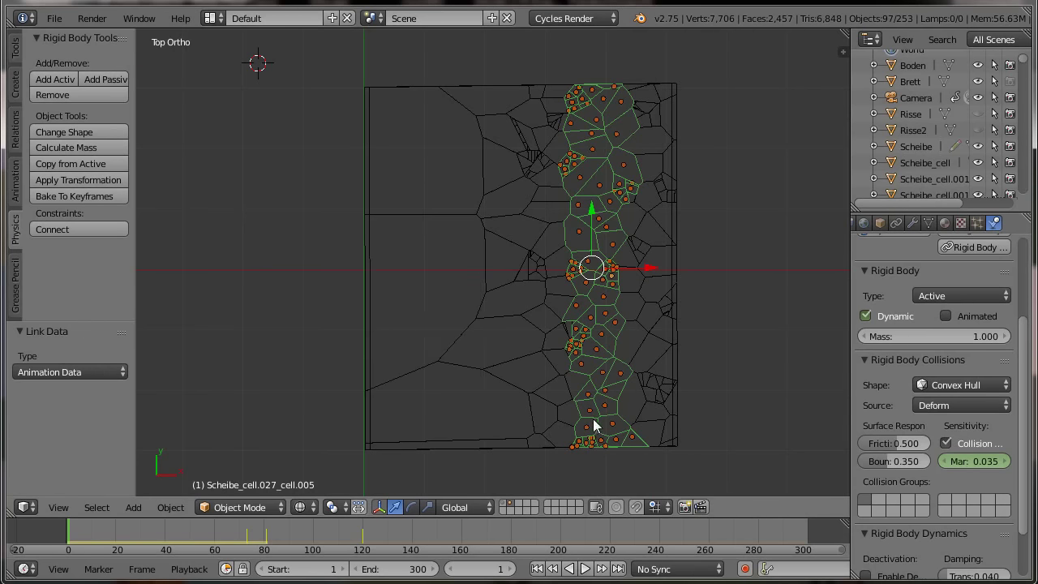
scroll(763, 394, up, 2)
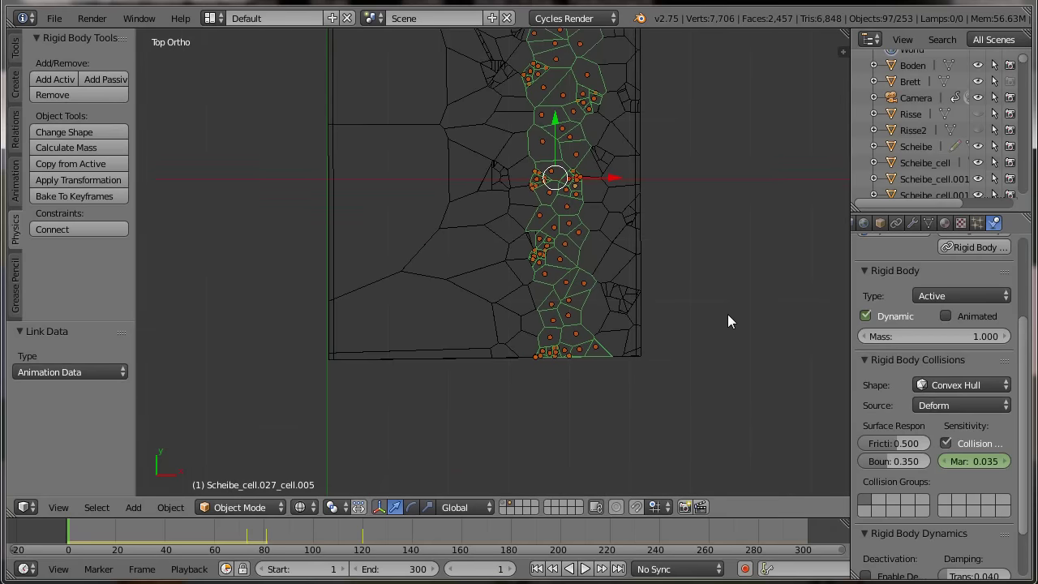
scroll(724, 369, down, 3)
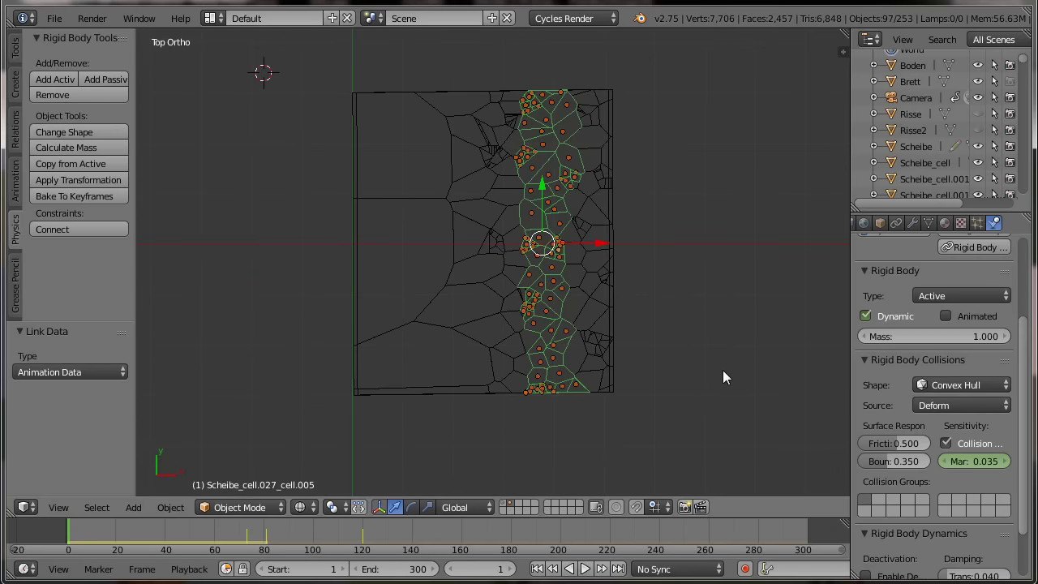
Move the other cells to a separate layer, show it, and select Scheibe_cell.080.
key(ctrl+i)
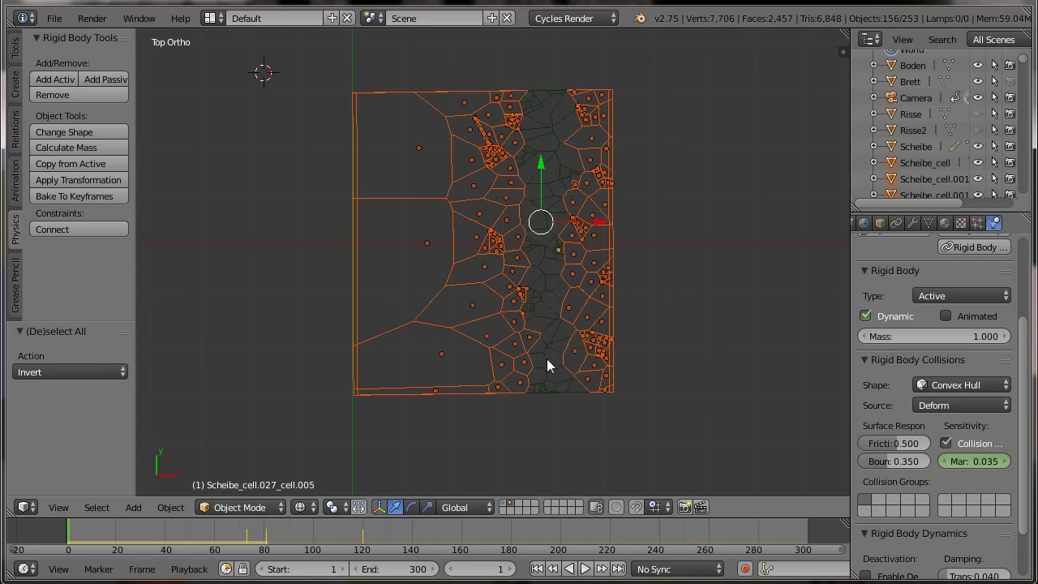
key(m)
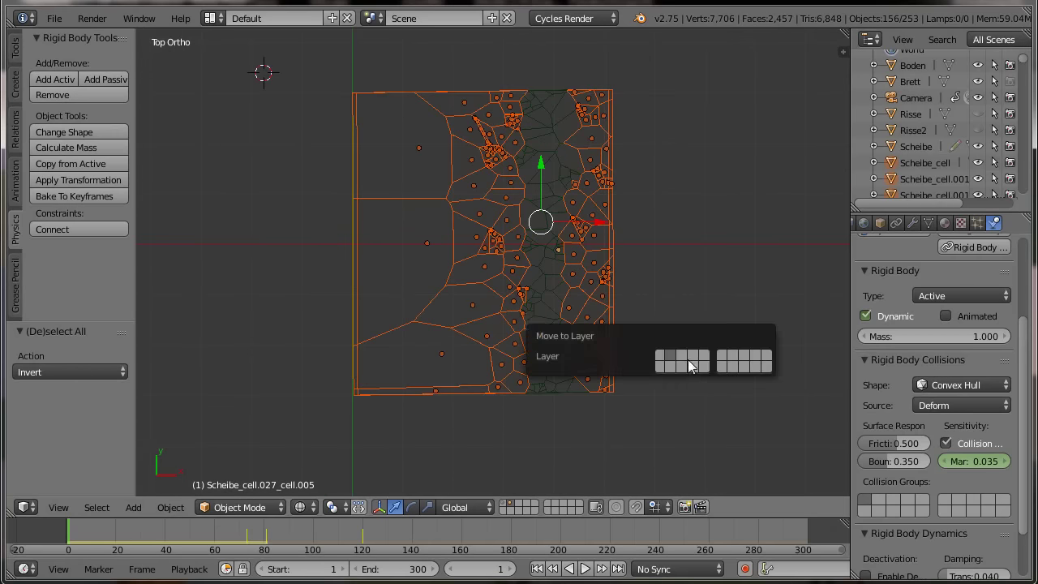
click(688, 362)
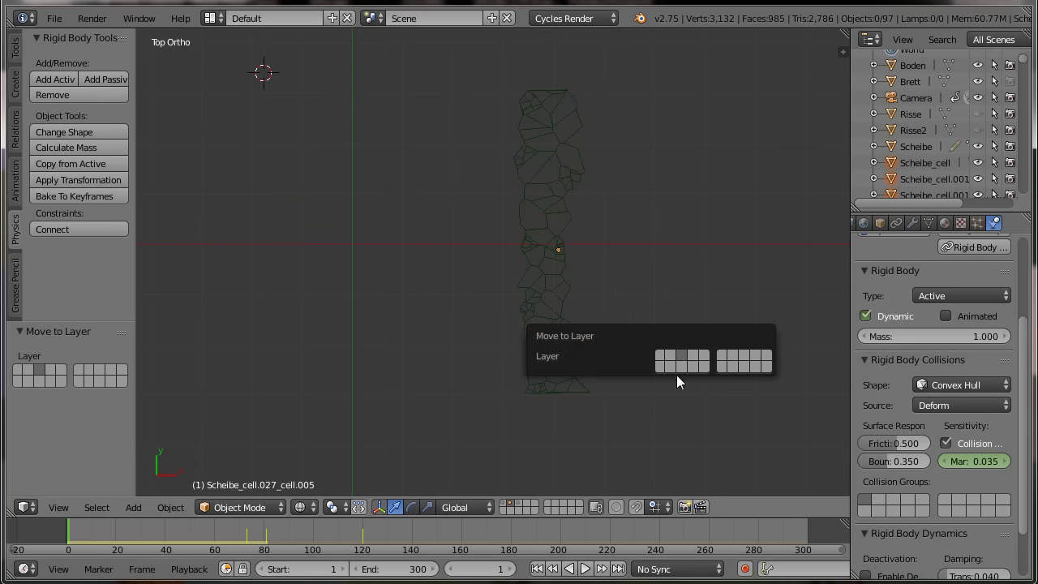
click(522, 507)
right_click(582, 95)
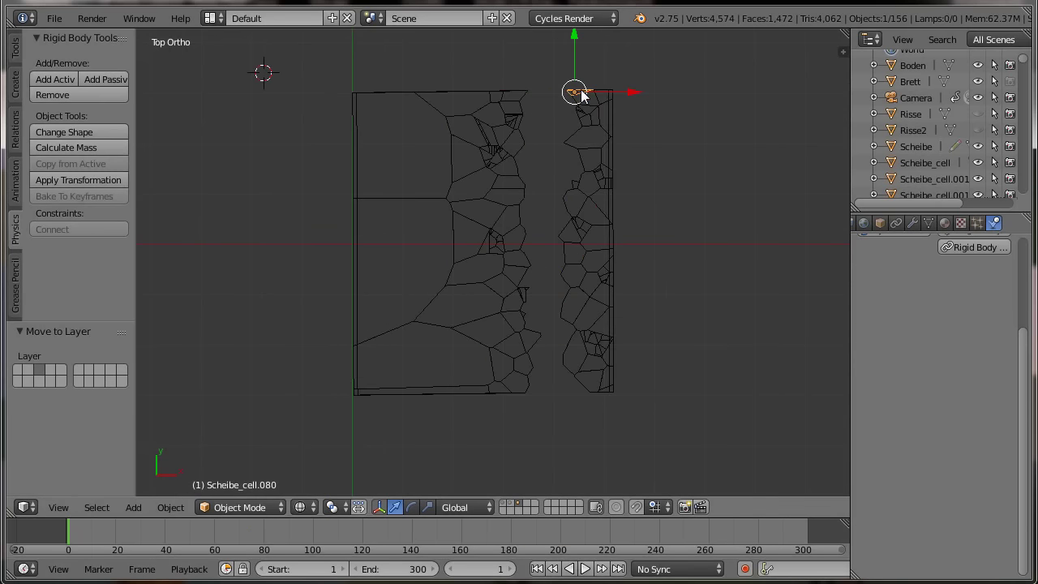
Make Scheibe_cell.080 active with Dynamic keyed off, margin 0.025 and bounciness 0.35.
click(64, 78)
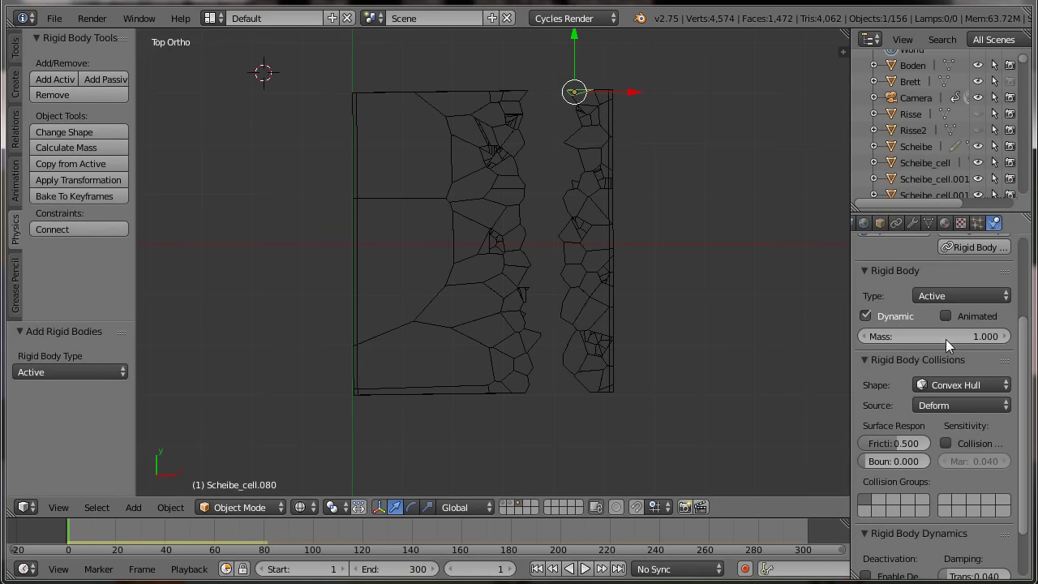
click(865, 316)
click(866, 317)
click(946, 444)
click(979, 457)
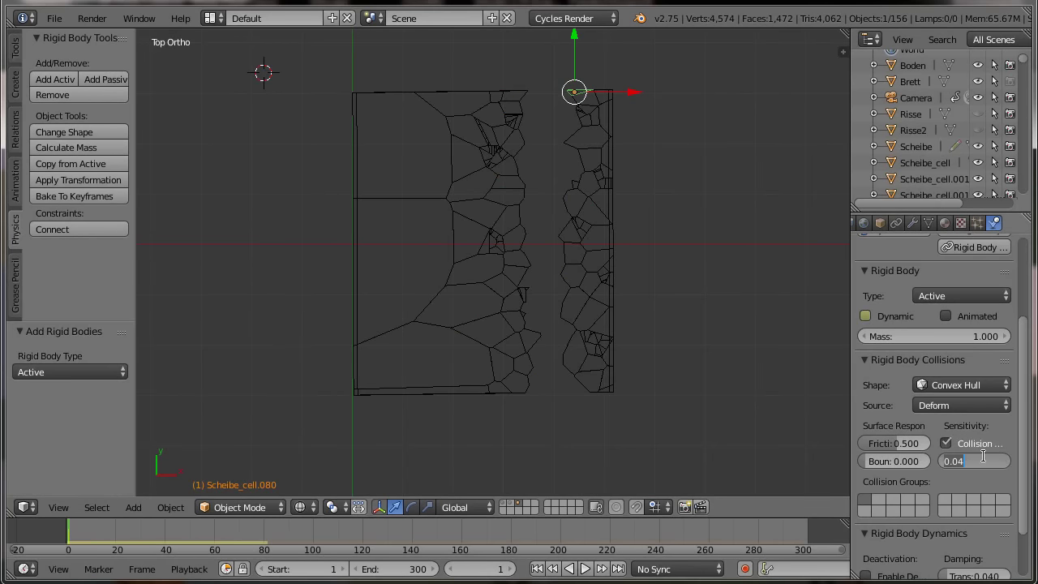
key(BackSpace)
text(5)
key(Return)
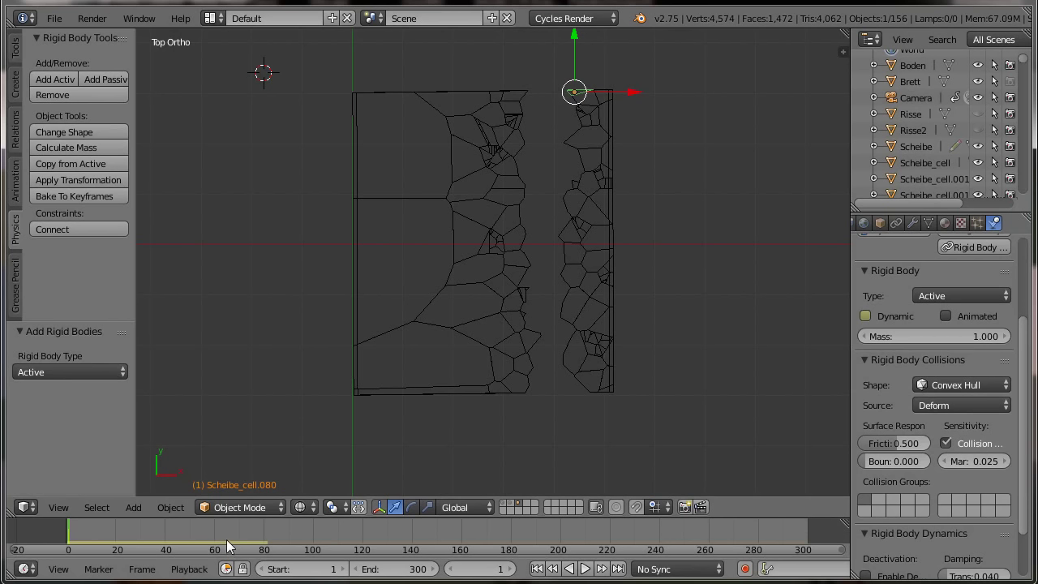
click(891, 460)
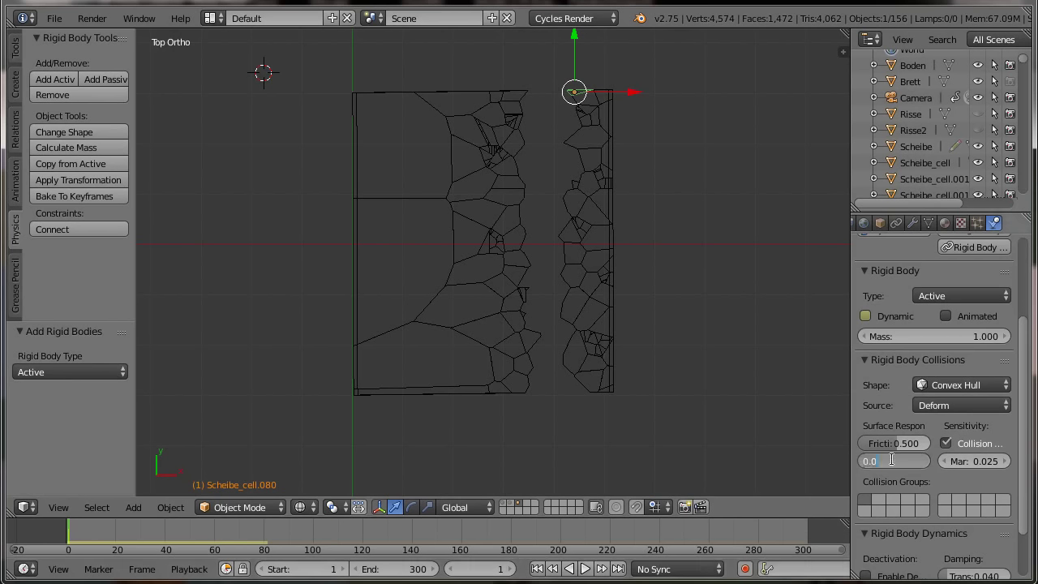
text(35)
key(Return)
Key Dynamic on at frame 79, margin 0.025 at 79 and 88, margin 0 at 121.
click(262, 545)
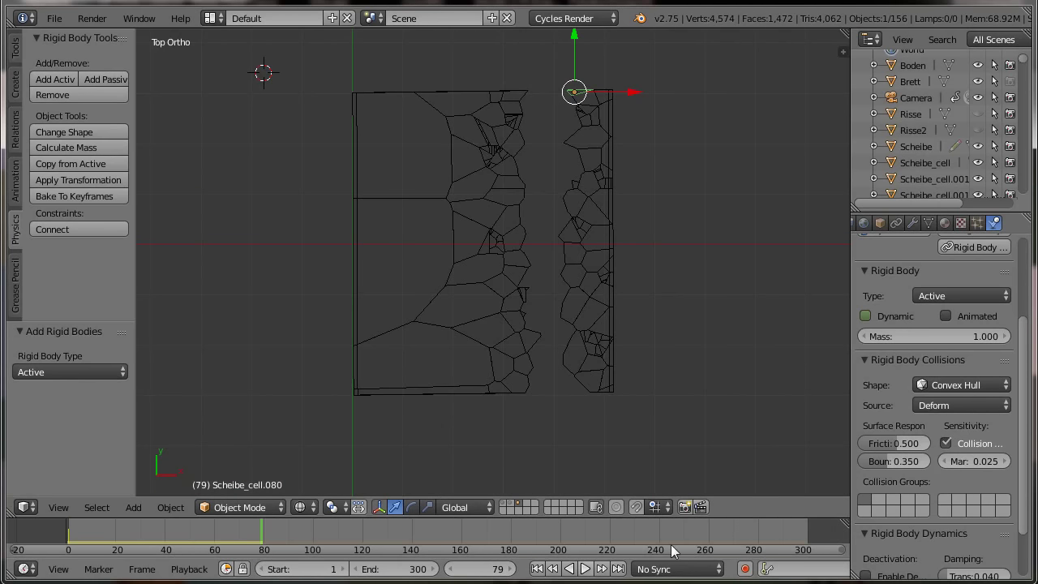
click(865, 316)
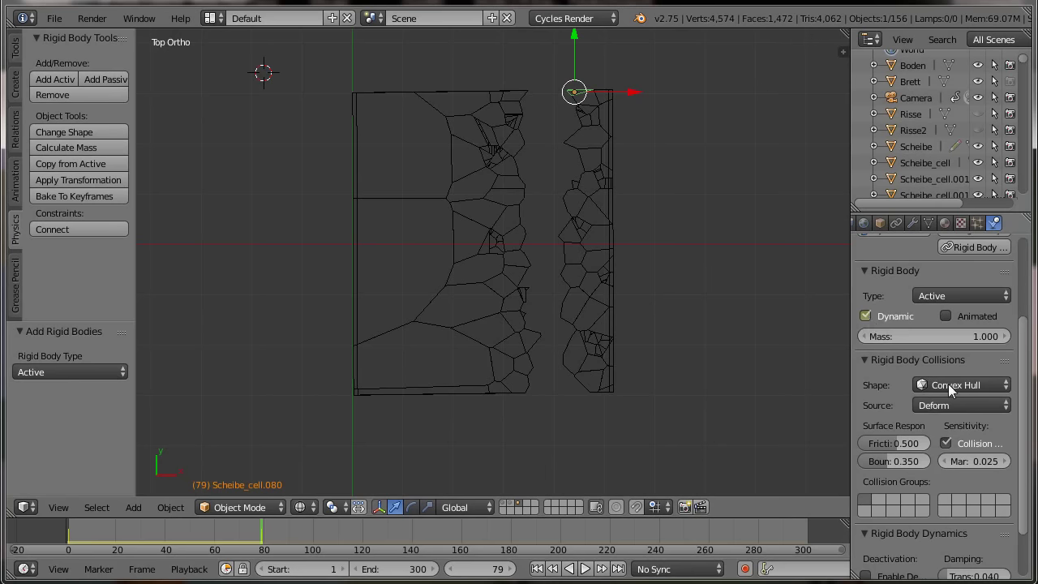
key(i)
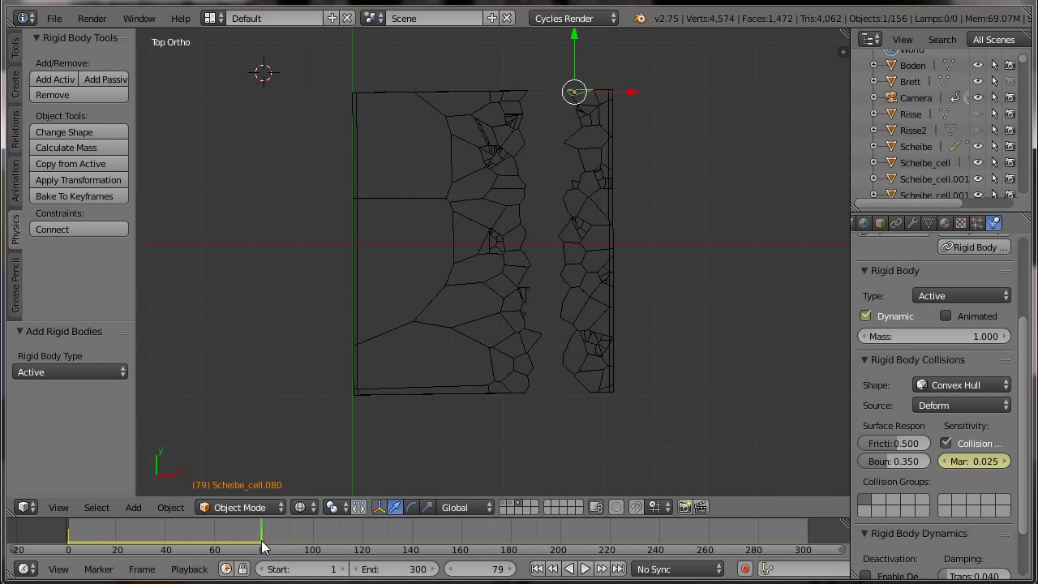
click(284, 550)
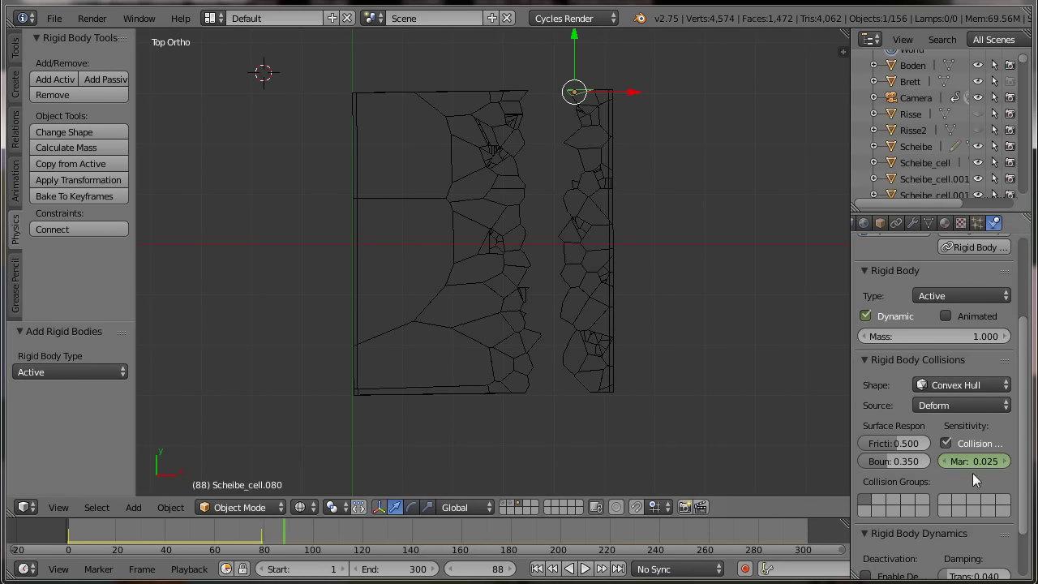
key(i)
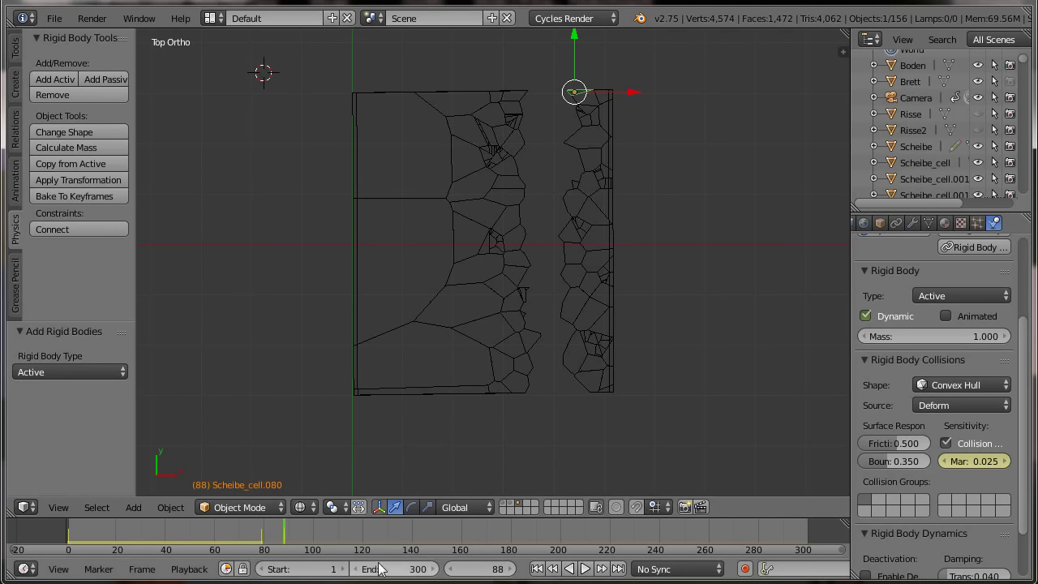
click(365, 547)
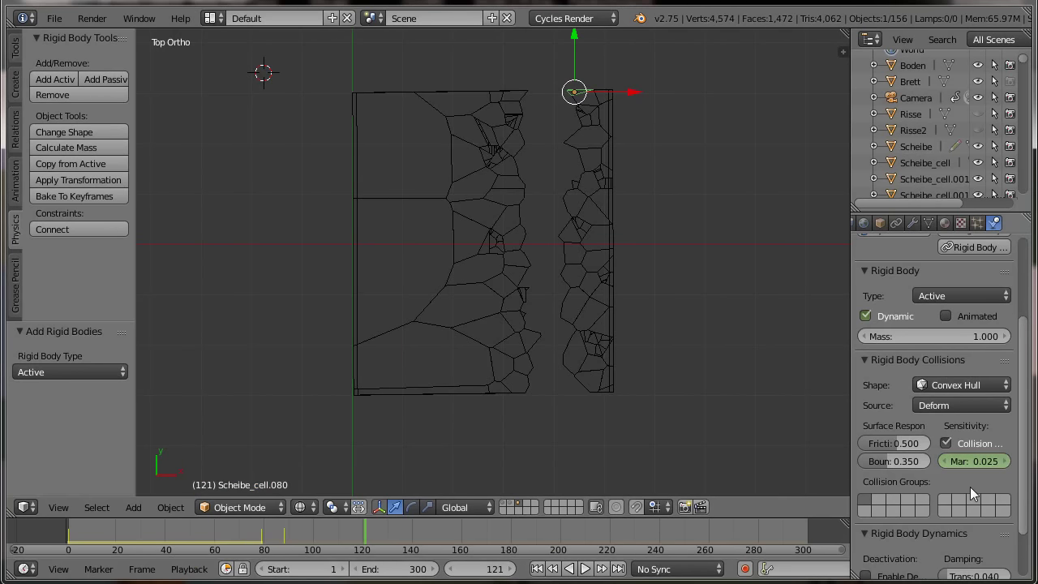
click(990, 458)
text(0)
key(Return)
key(i)
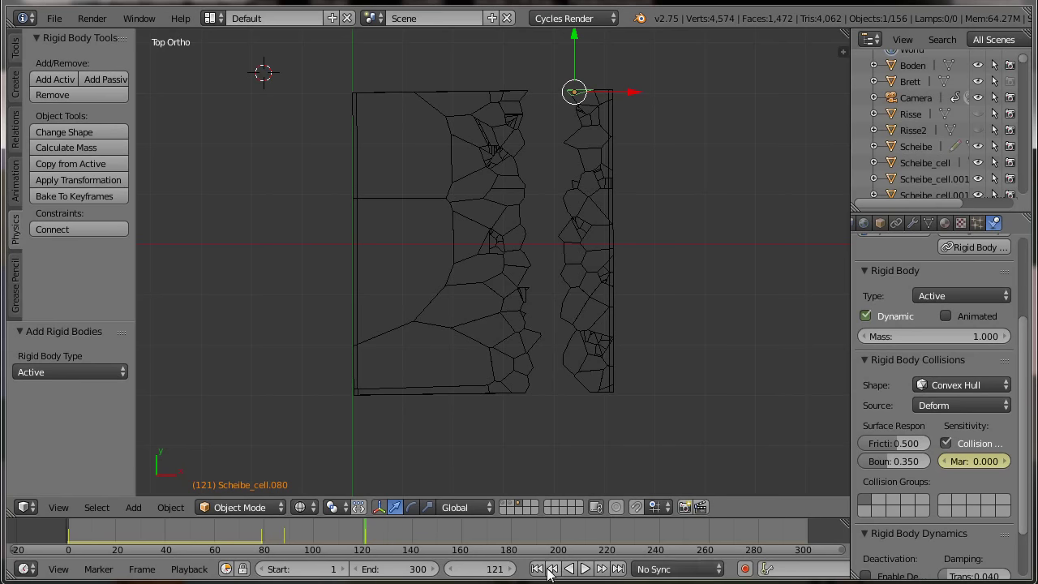
click(538, 570)
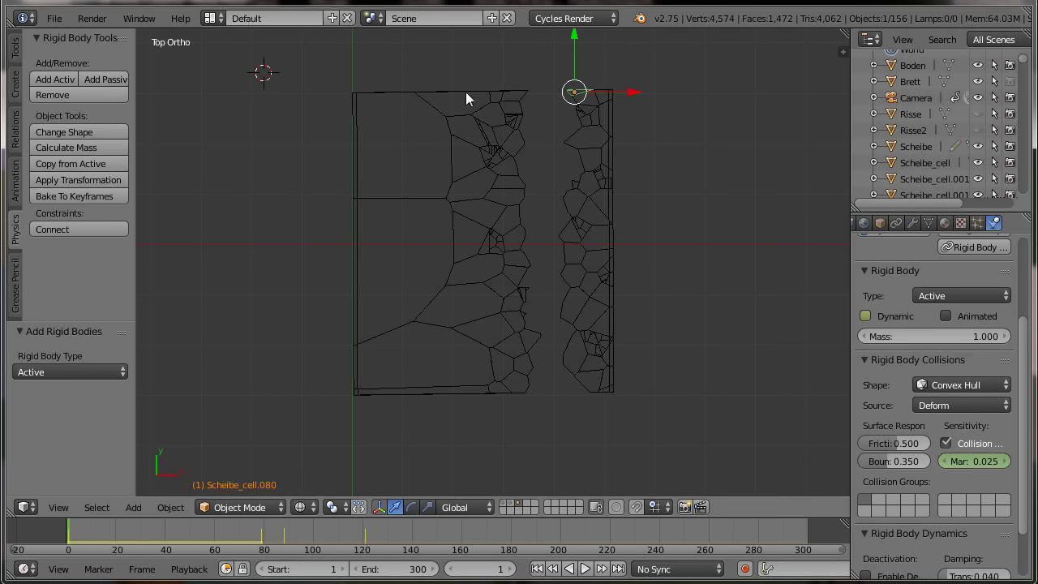
Box- and circle-select the fragments along the crack and right edge.
key(b)
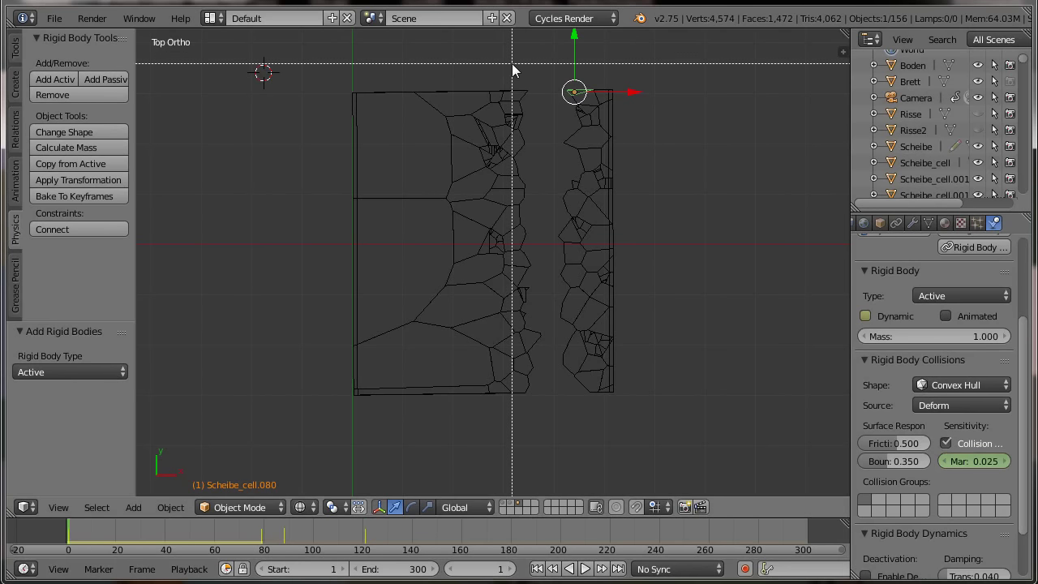
drag(512, 64, 707, 421)
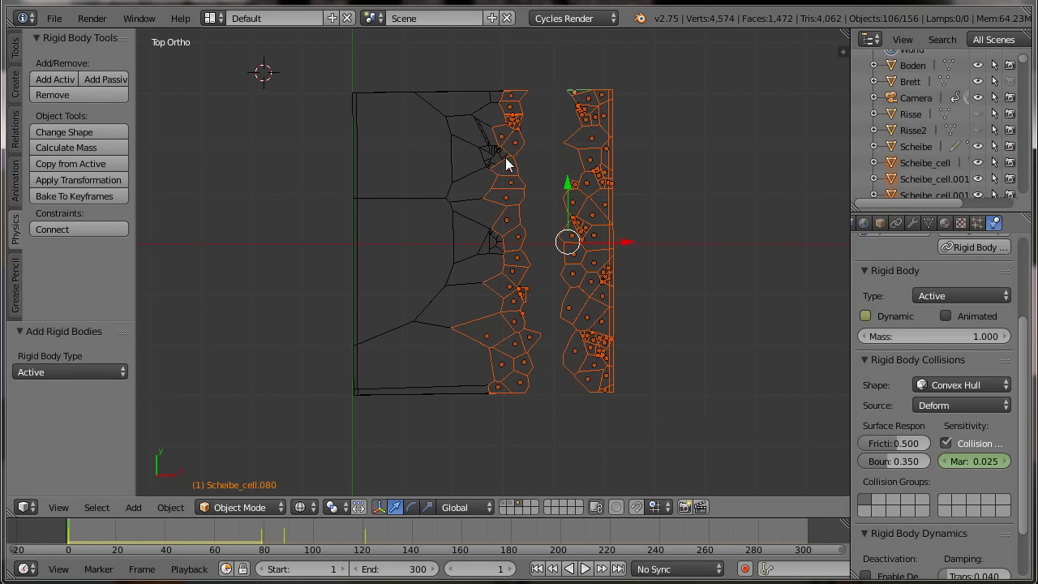
key(c)
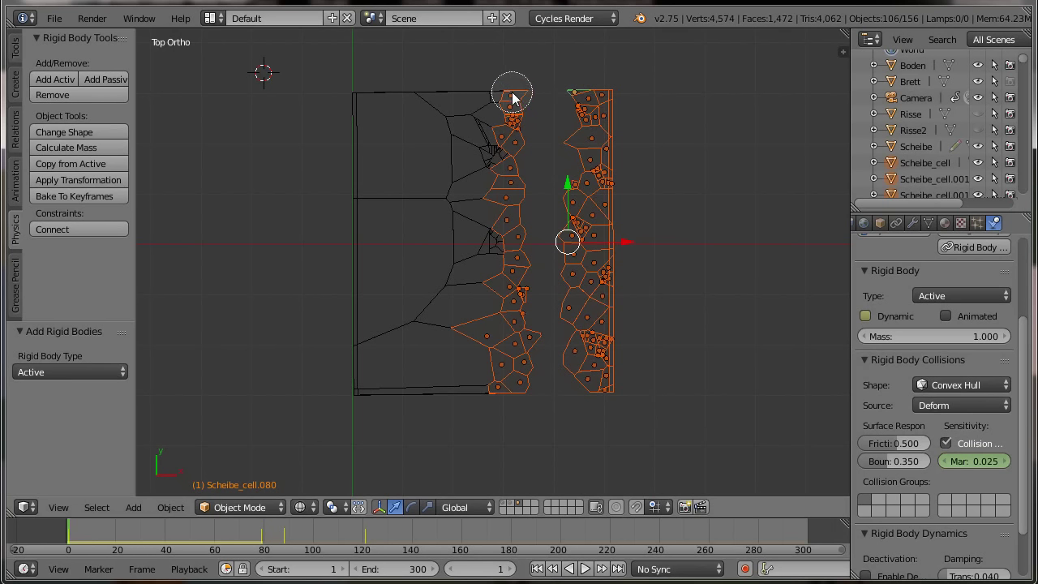
mouse_move(510, 99)
mouse_down()
mouse_move(497, 104)
mouse_move(479, 155)
mouse_move(494, 238)
mouse_move(479, 301)
mouse_move(525, 349)
mouse_move(522, 391)
mouse_move(503, 414)
mouse_up()
right_click(537, 411)
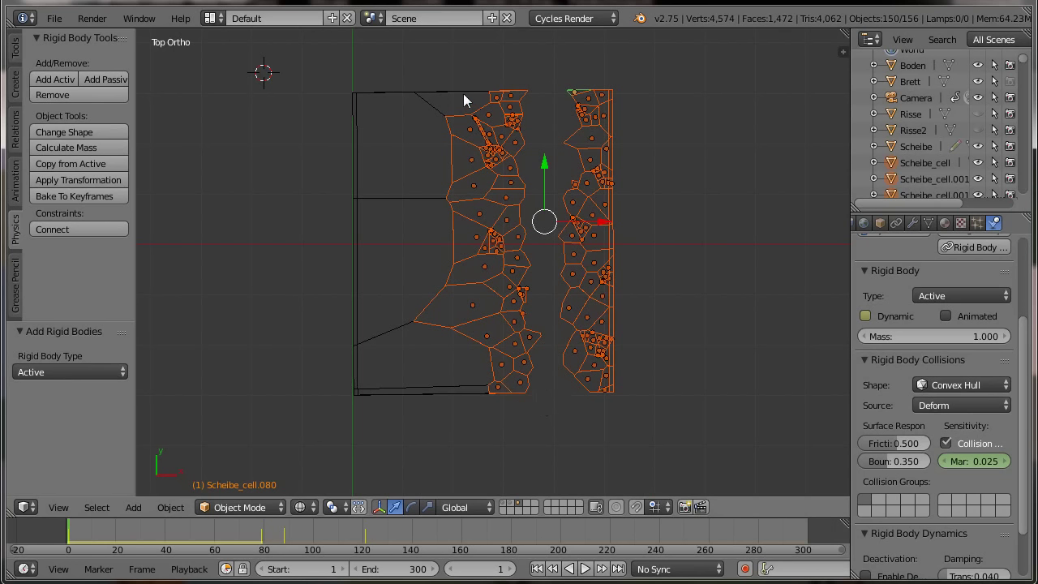
key(c)
drag(452, 88, 473, 83)
Copy Scheibe_cell.080's rigid body settings and animation data to them, then invert the selection.
click(77, 165)
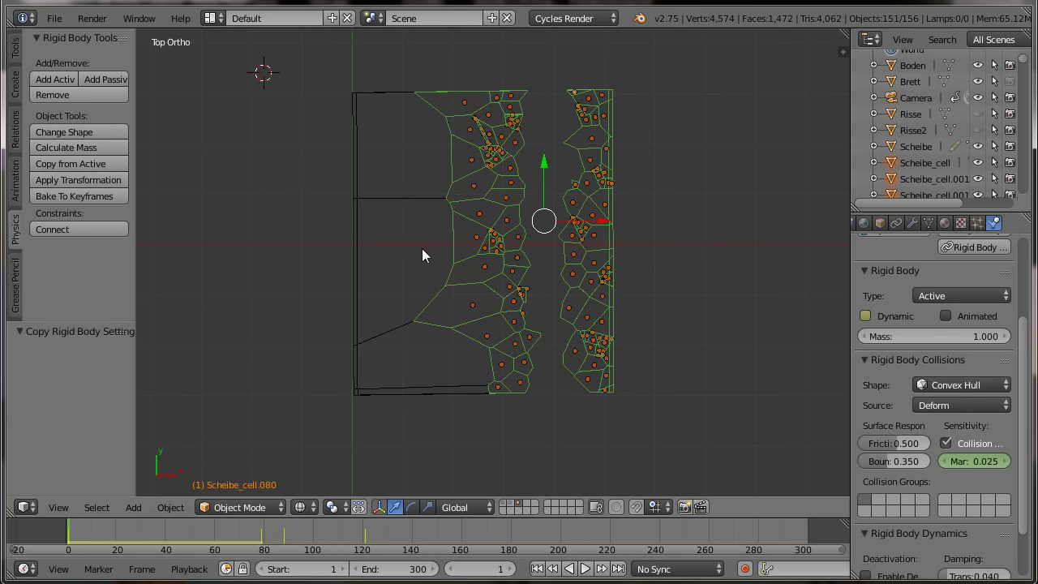
key(ctrl+l)
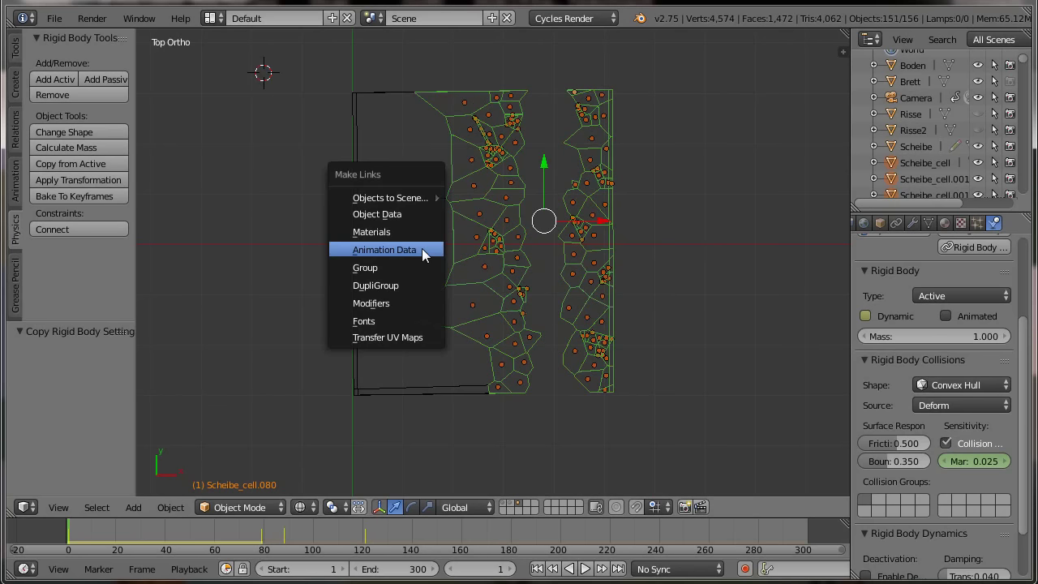
click(424, 251)
key(ctrl+i)
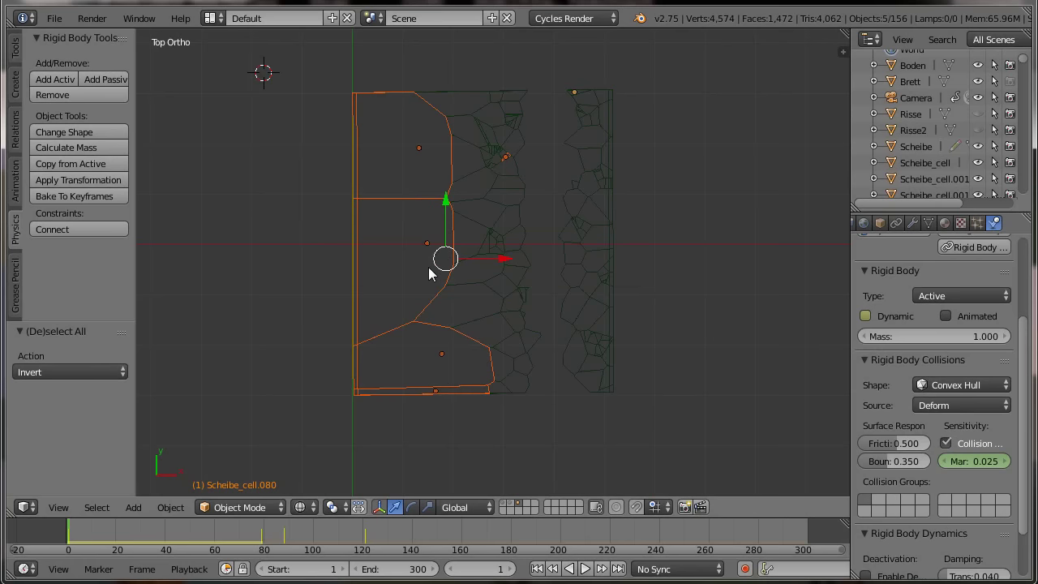
Move the remaining pieces to another layer, show it, and select the bottom piece.
key(m)
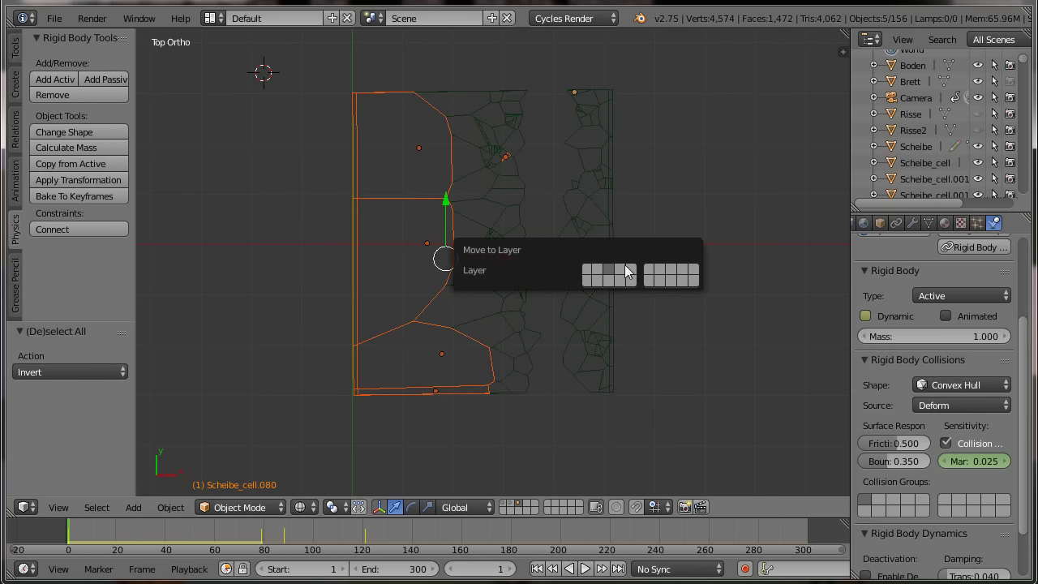
click(621, 267)
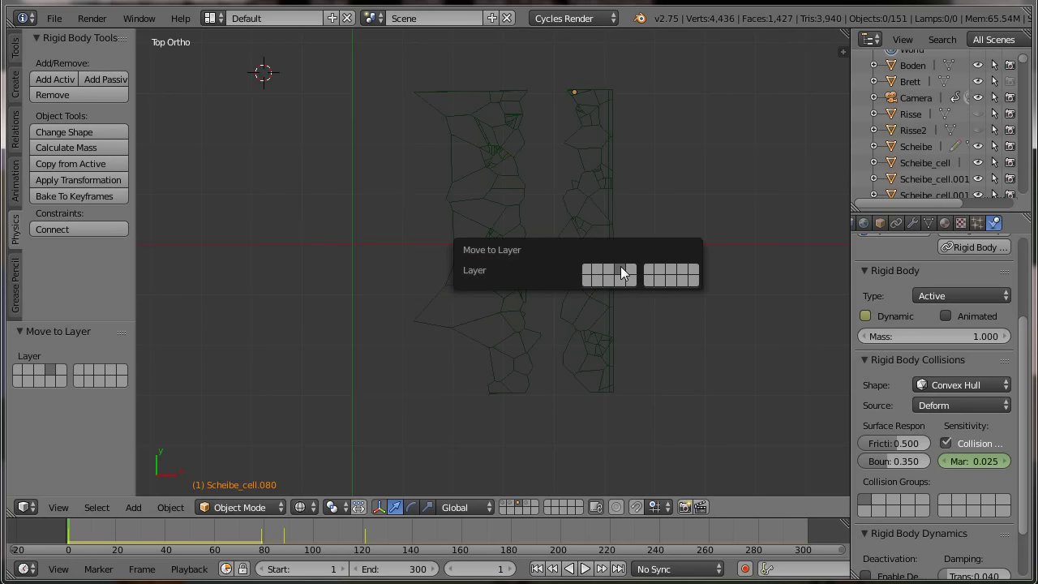
click(527, 507)
right_click(477, 397)
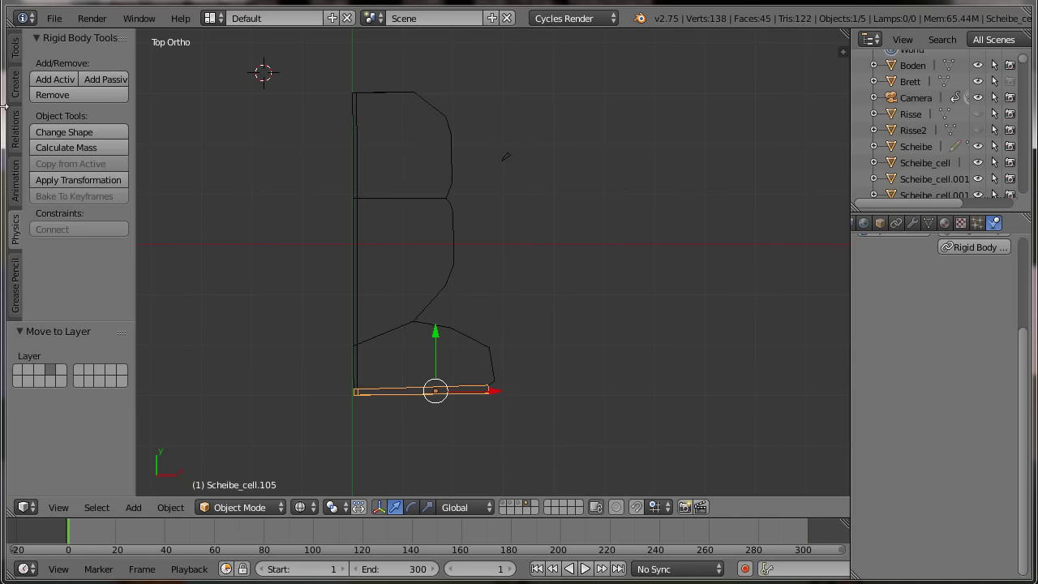
Make Scheibe_cell.105 active with Dynamic keyed off, margin 0.02 and bounciness 0.35.
click(52, 74)
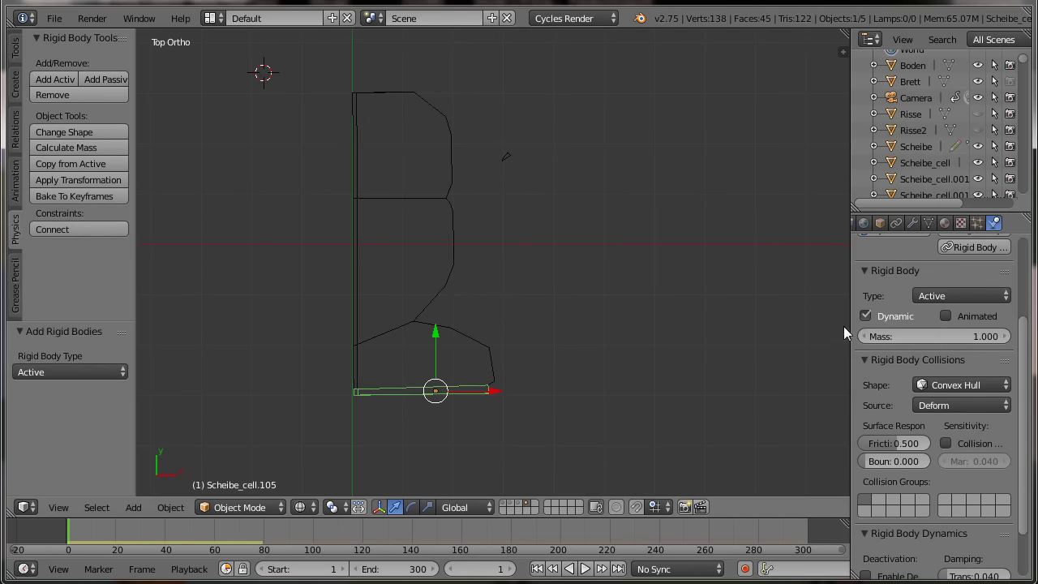
click(867, 316)
key(i)
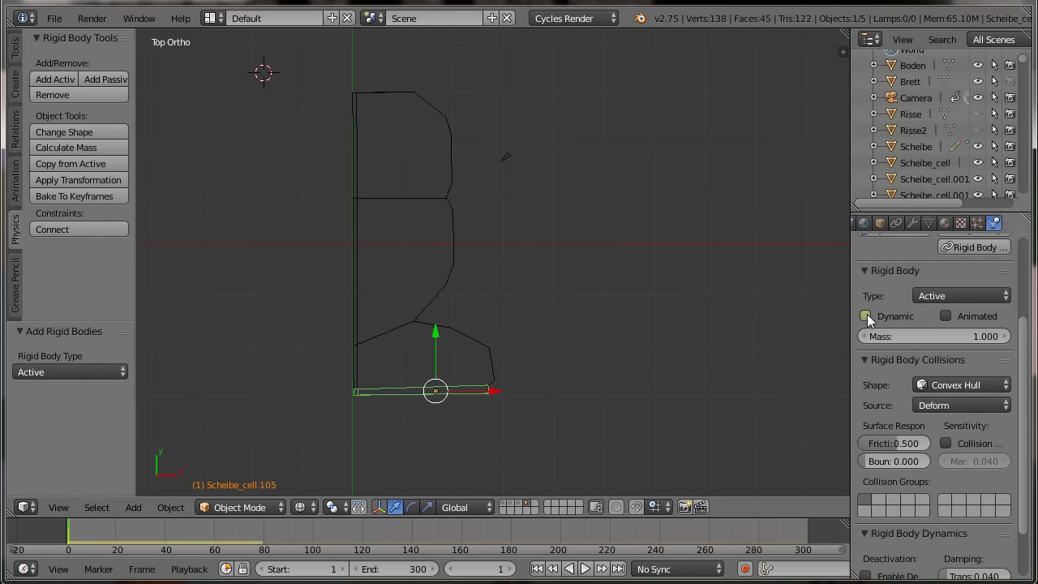
click(949, 444)
click(977, 460)
key(BackSpace)
text(0.015)
click(975, 461)
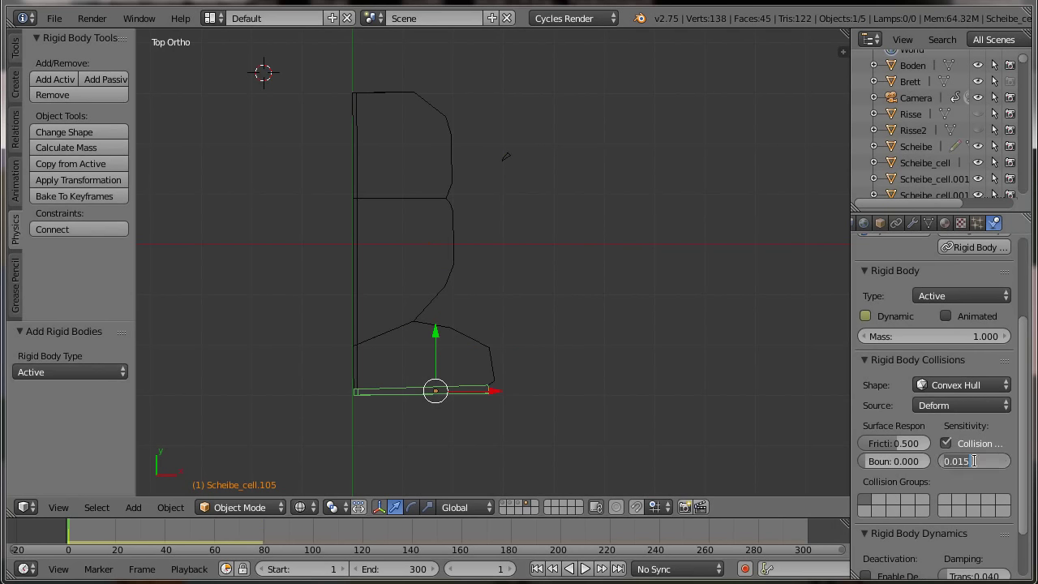
key(BackSpace)
key(Return)
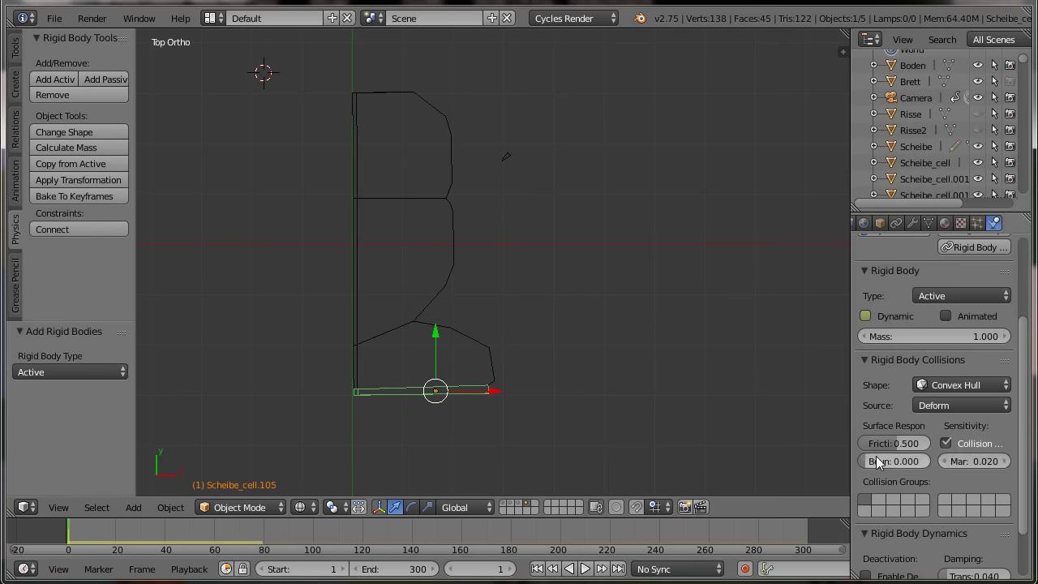
drag(870, 461, 885, 460)
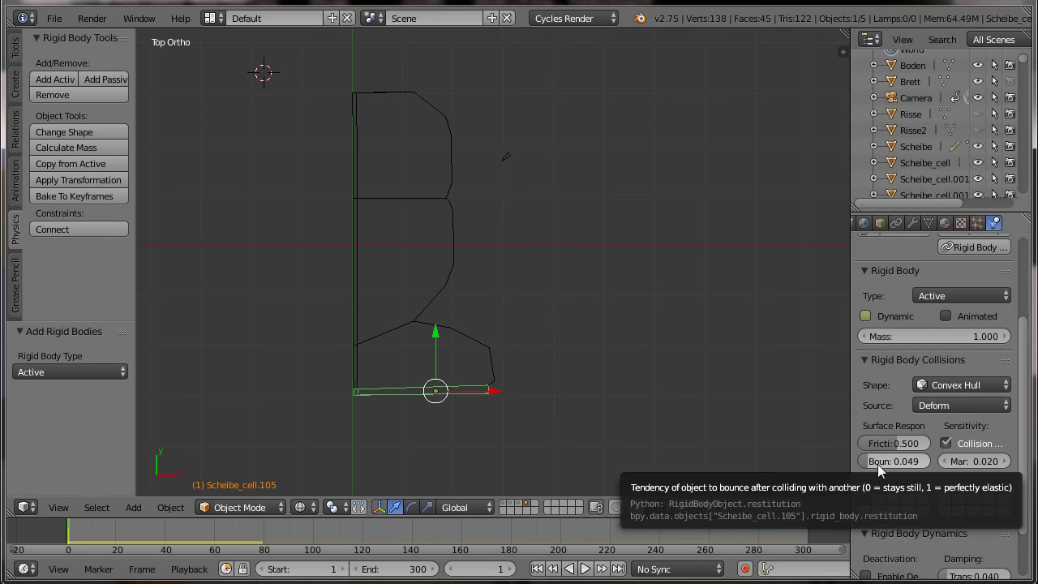
click(903, 461)
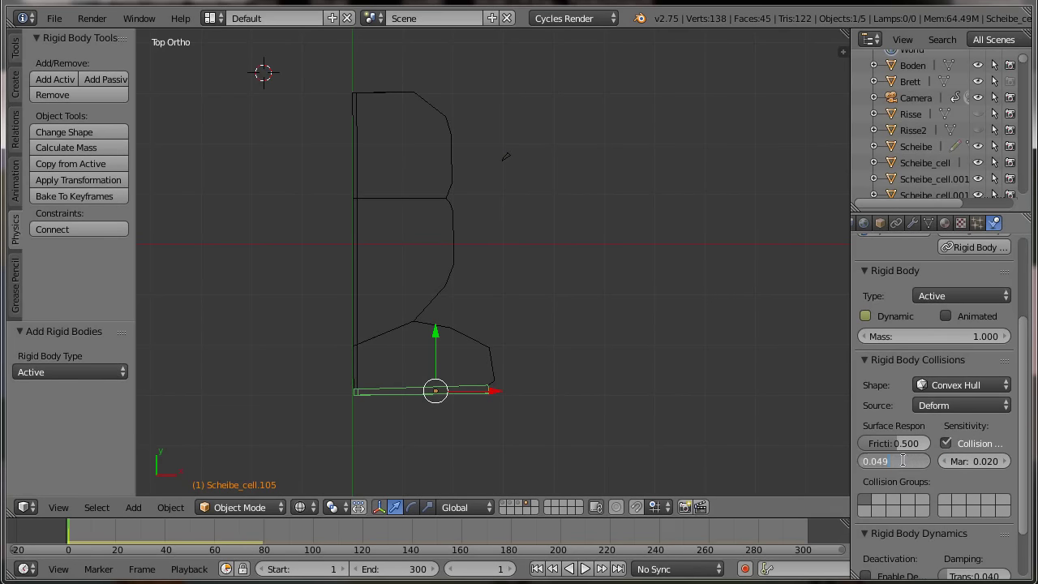
key(BackSpace)
key(Return)
Key Dynamic on at frame 85, margin 0.02 at 94 and 0 at 125, then return to frame 1.
click(280, 538)
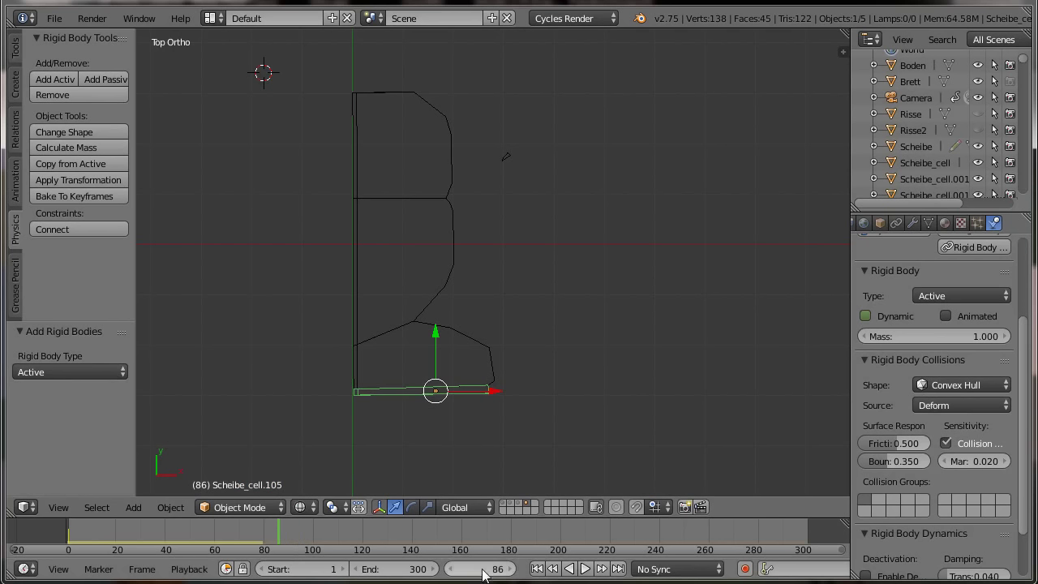
click(453, 568)
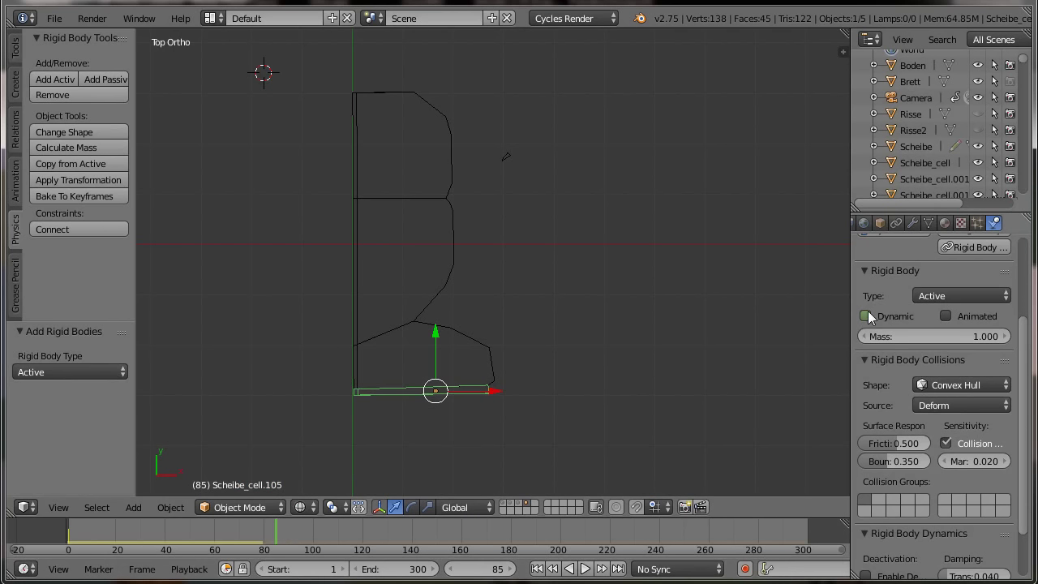
key(i)
key(i)
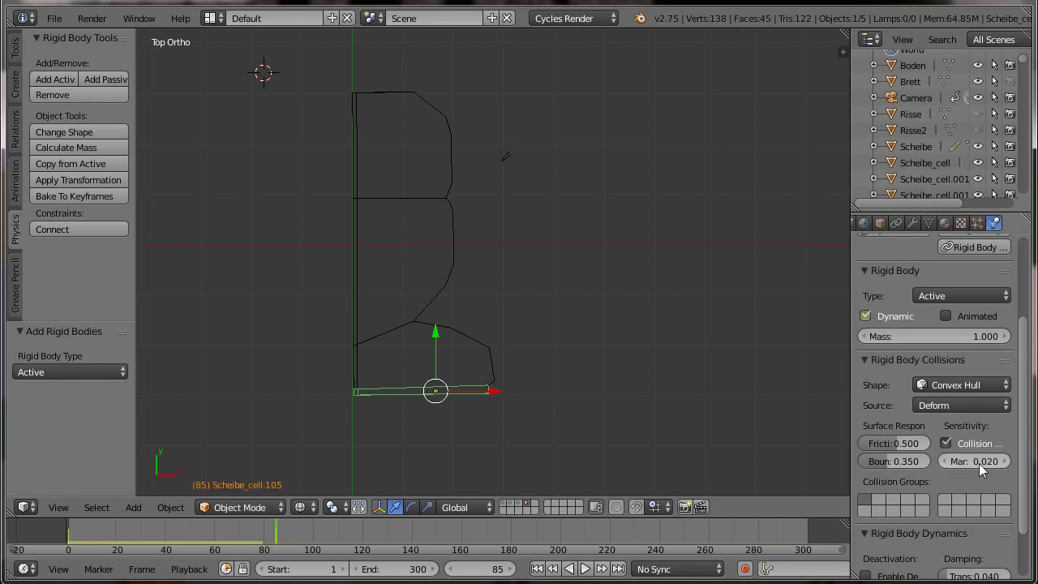
drag(278, 538, 298, 537)
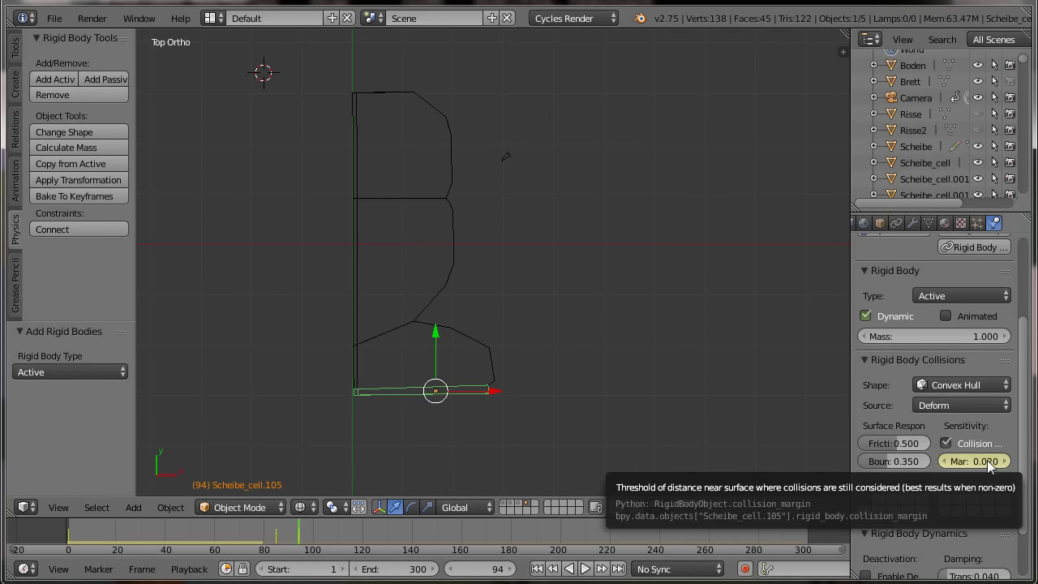
key(i)
click(375, 548)
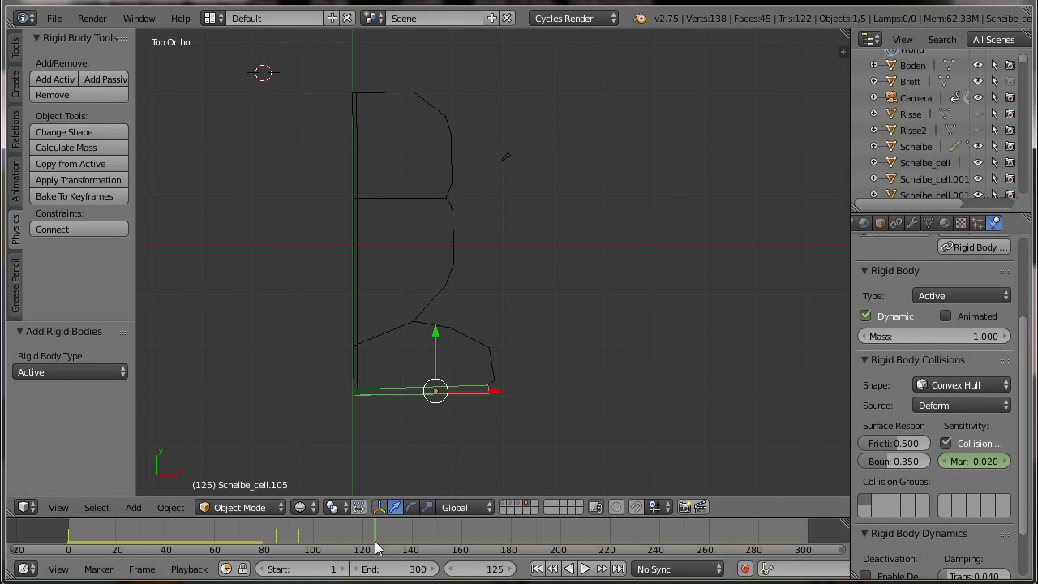
drag(980, 458, 957, 458)
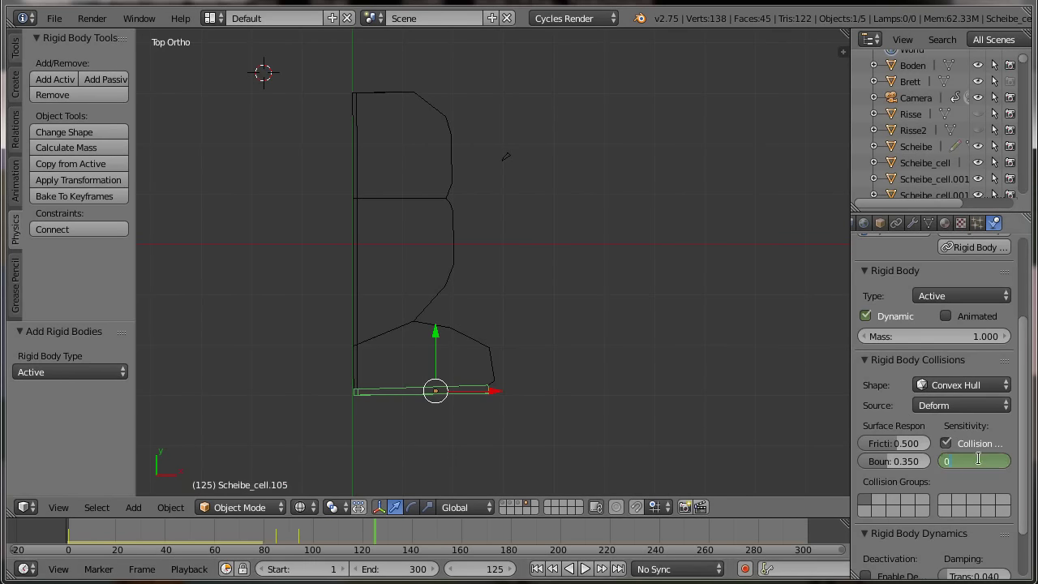
key(i)
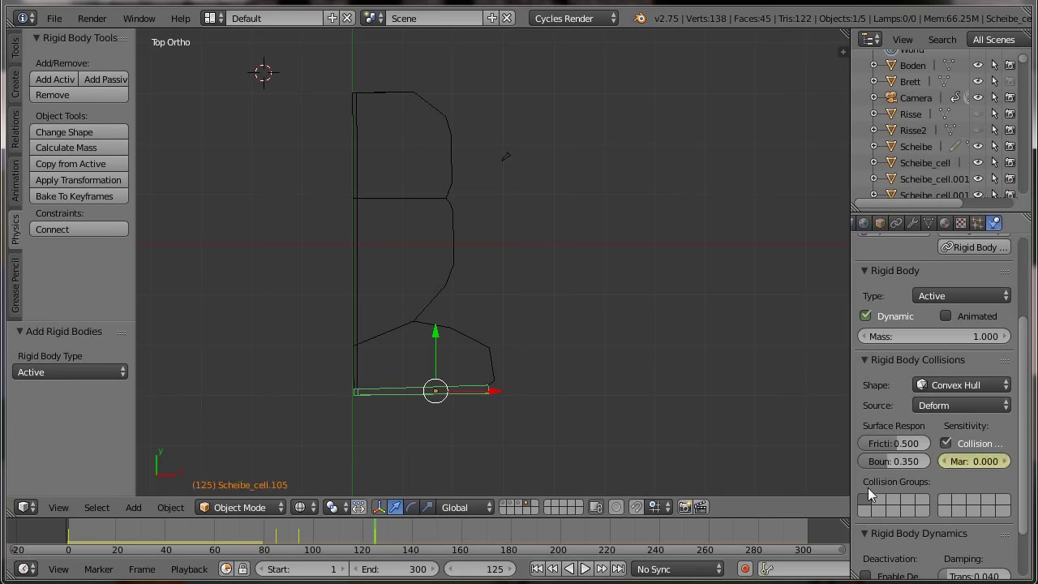
click(537, 571)
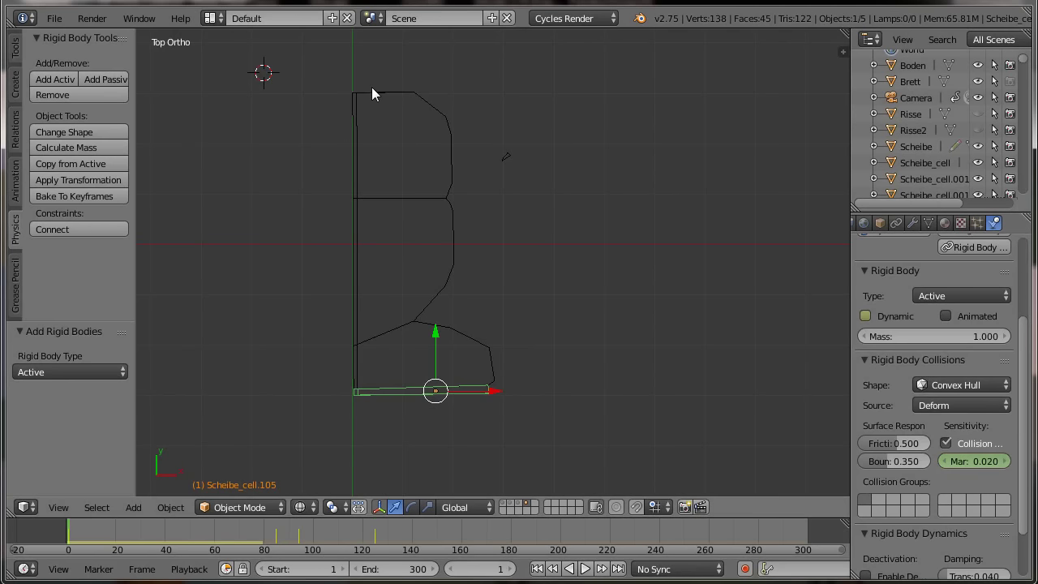
Box-select all pieces, copy Scheibe_cell.105's rigid body settings and animation, then select the stray object.
key(b)
drag(315, 66, 553, 444)
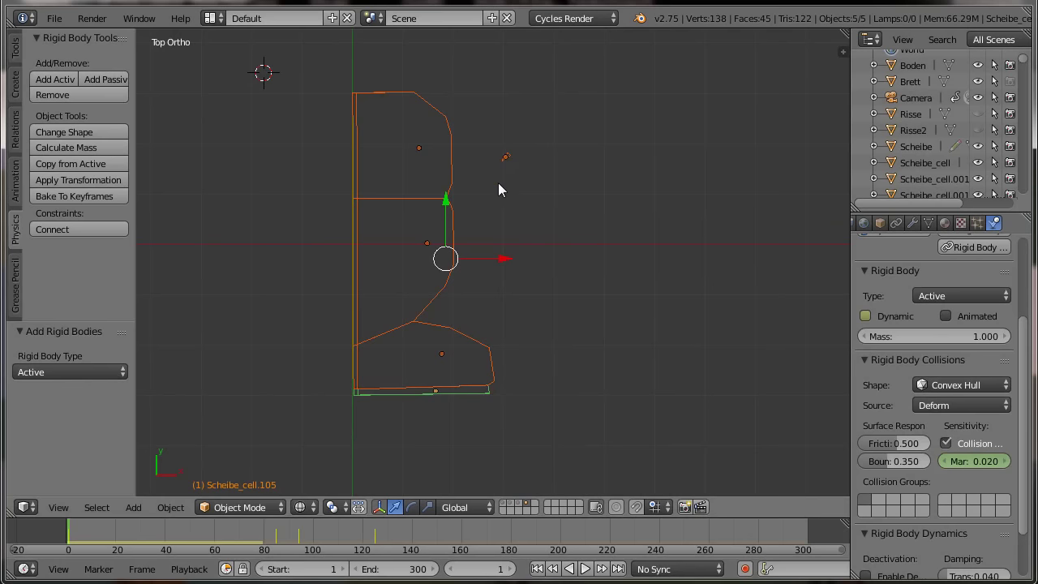
click(87, 164)
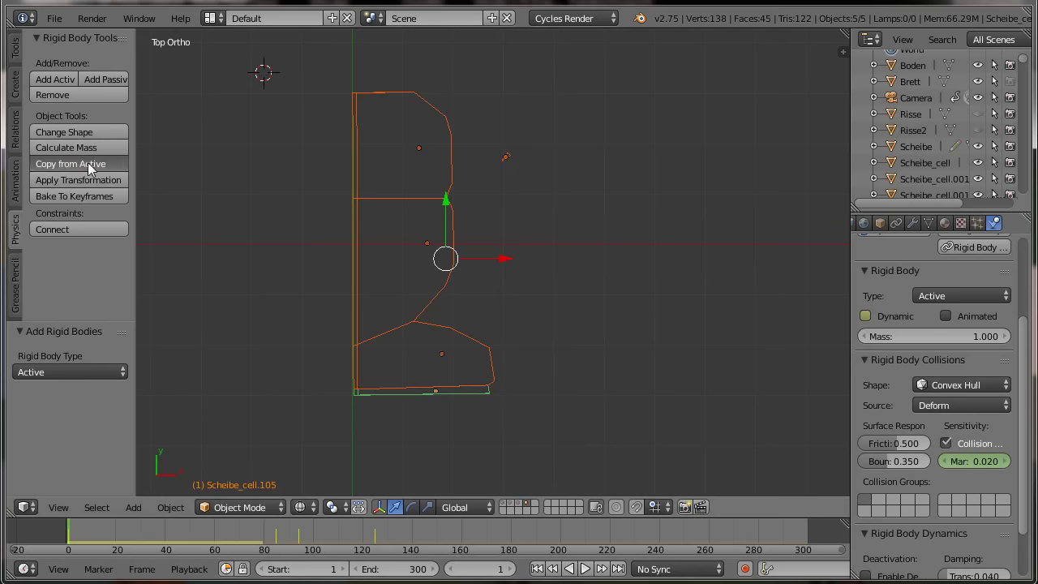
key(ctrl+l)
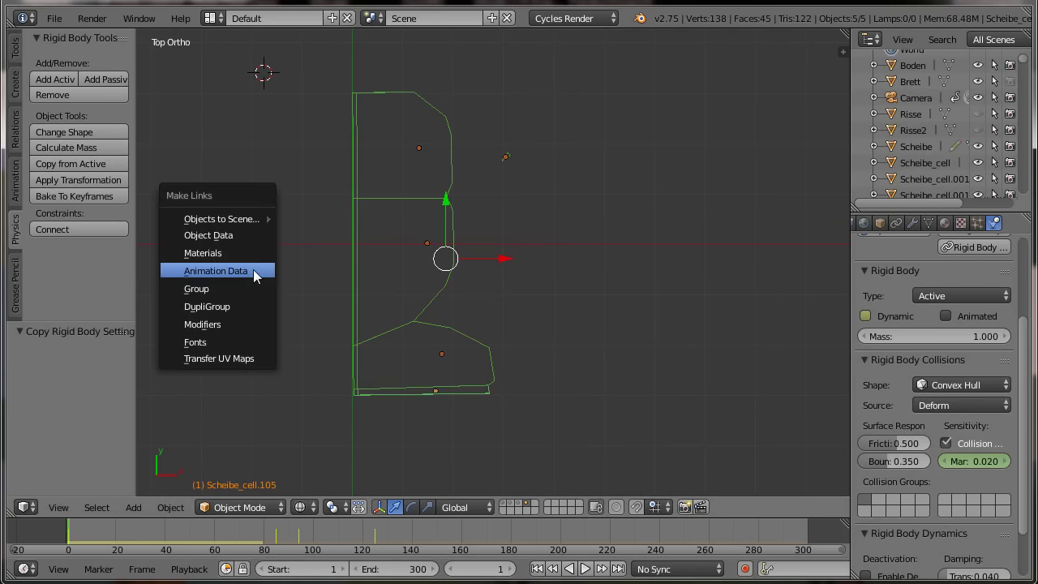
click(253, 269)
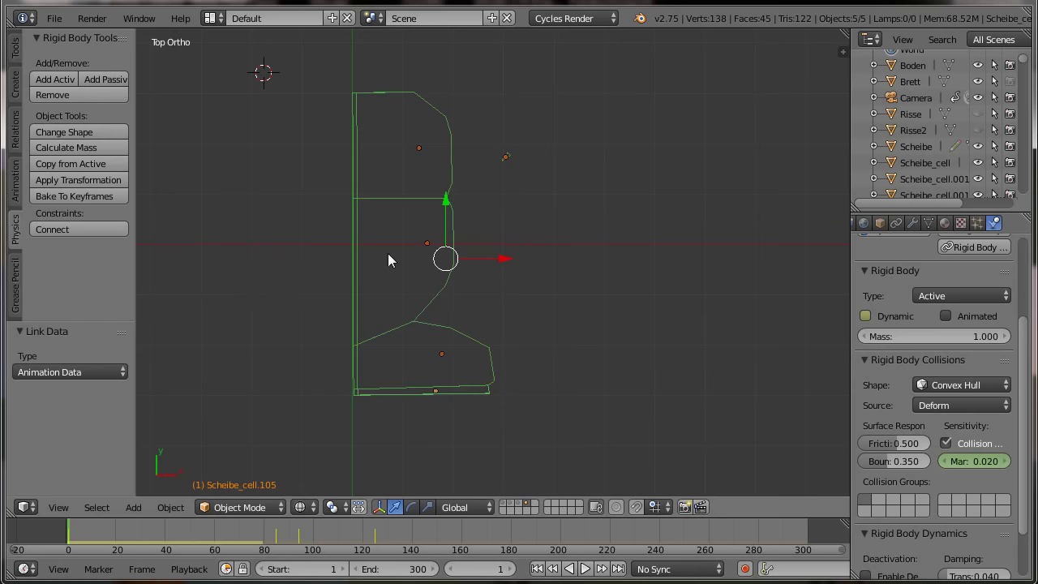
right_click(508, 155)
Delete the stray Scheibe_cell.029_cell.007 fragment, then show all three scene layers in camera view.
key(x)
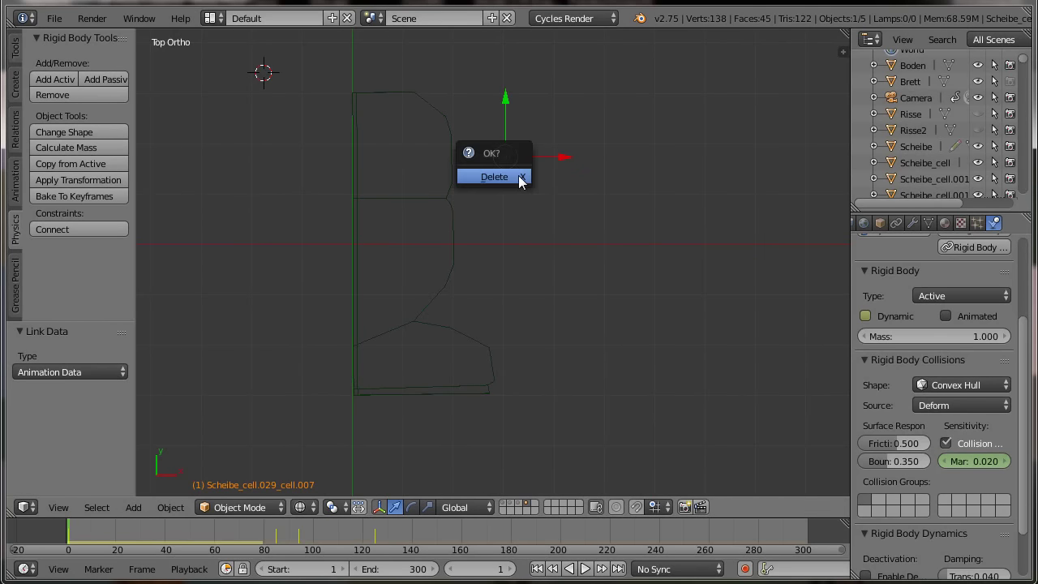
click(519, 175)
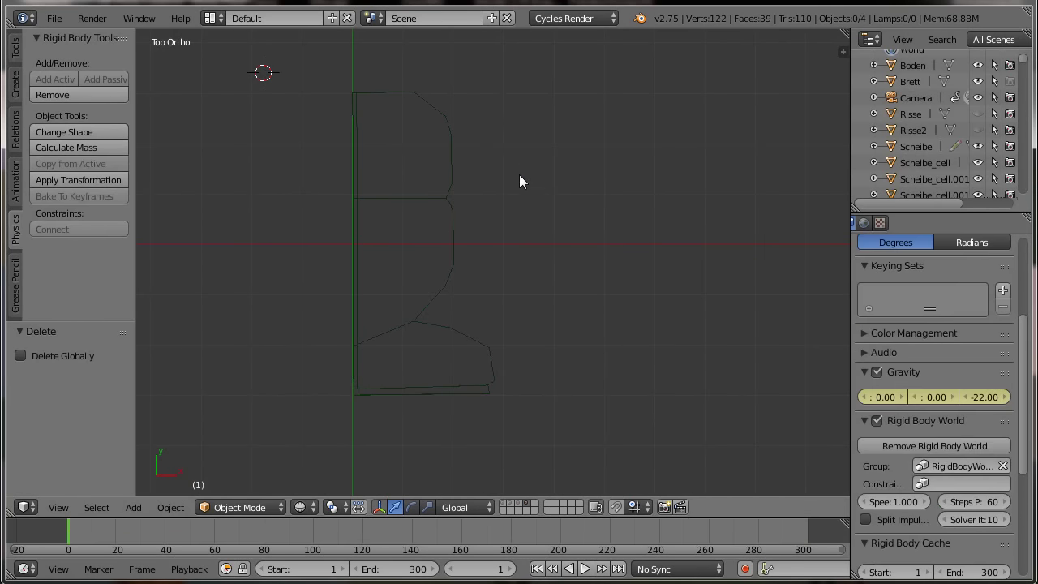
click(518, 503)
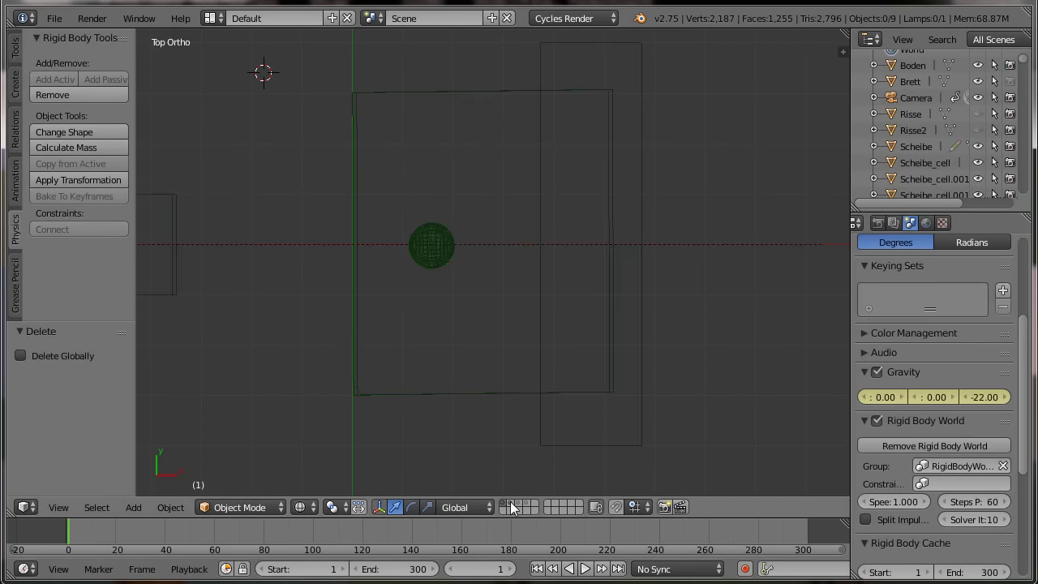
shift+click(522, 508)
shift+click(527, 505)
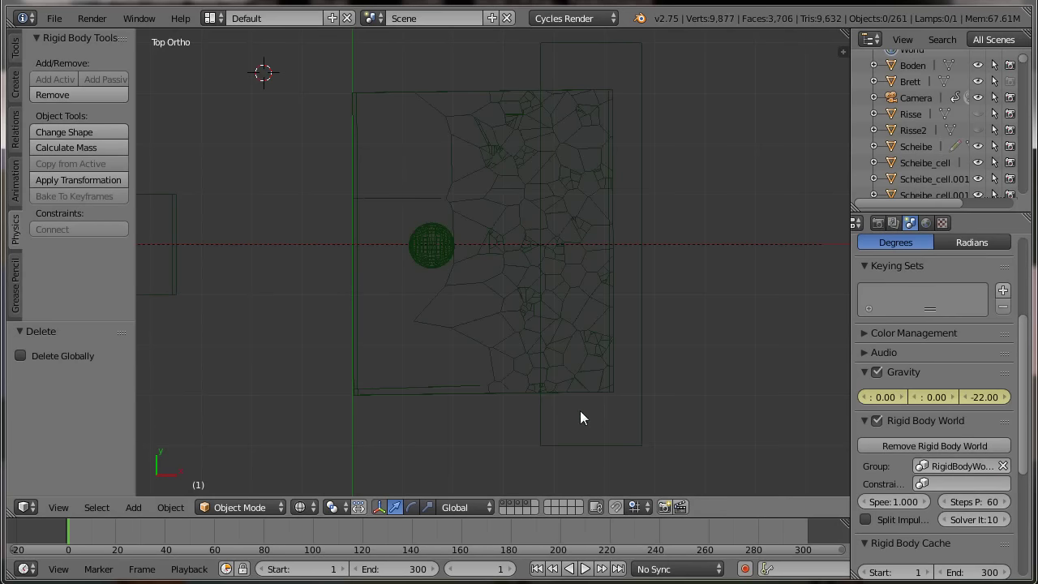
key(KP_0)
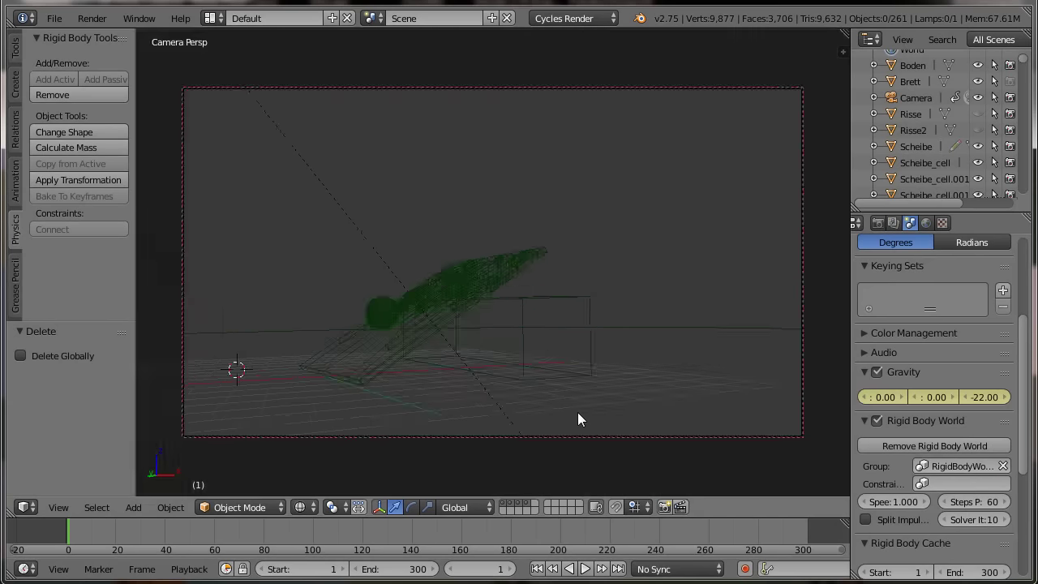
In solid shading, rewind to frame 1 and play the ball-impact simulation through the camera.
key(z)
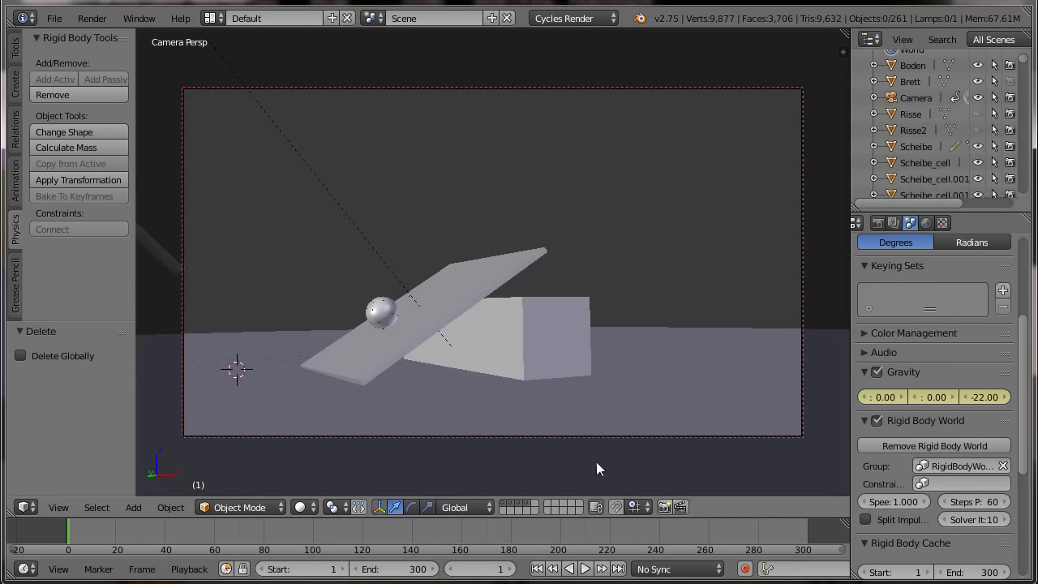
click(537, 572)
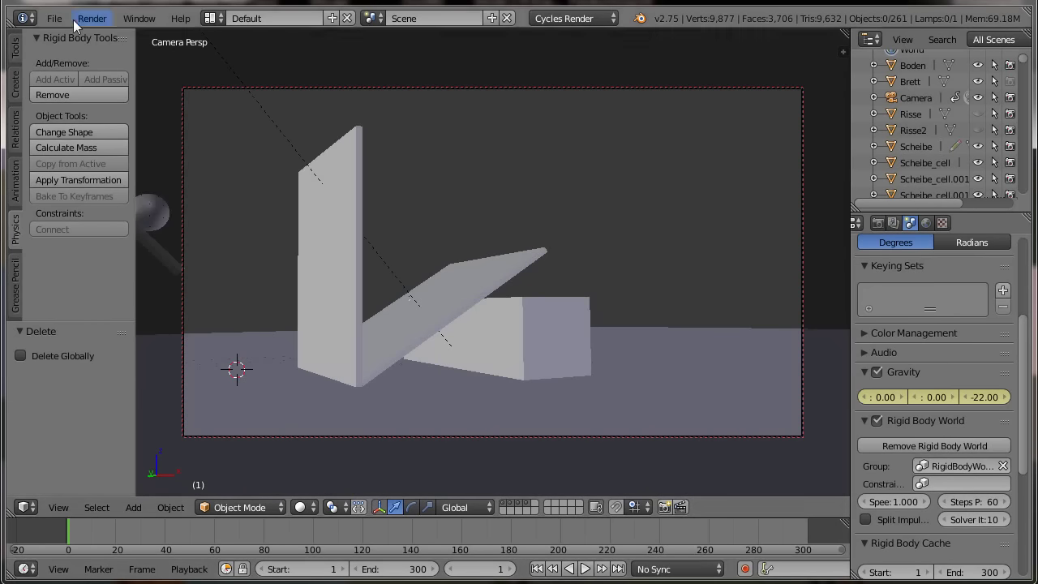
click(48, 17)
click(88, 142)
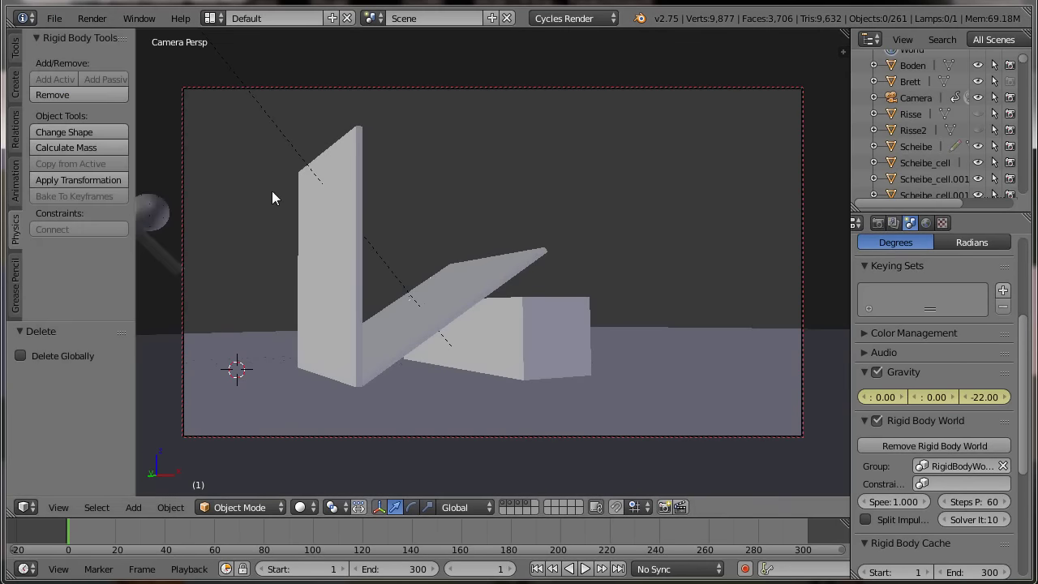
click(586, 569)
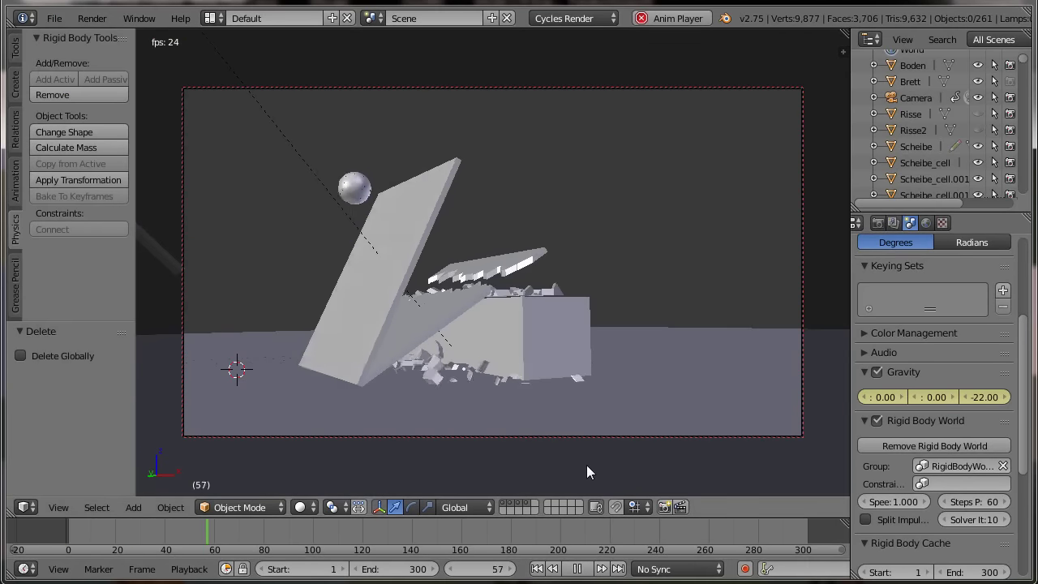
key(Escape)
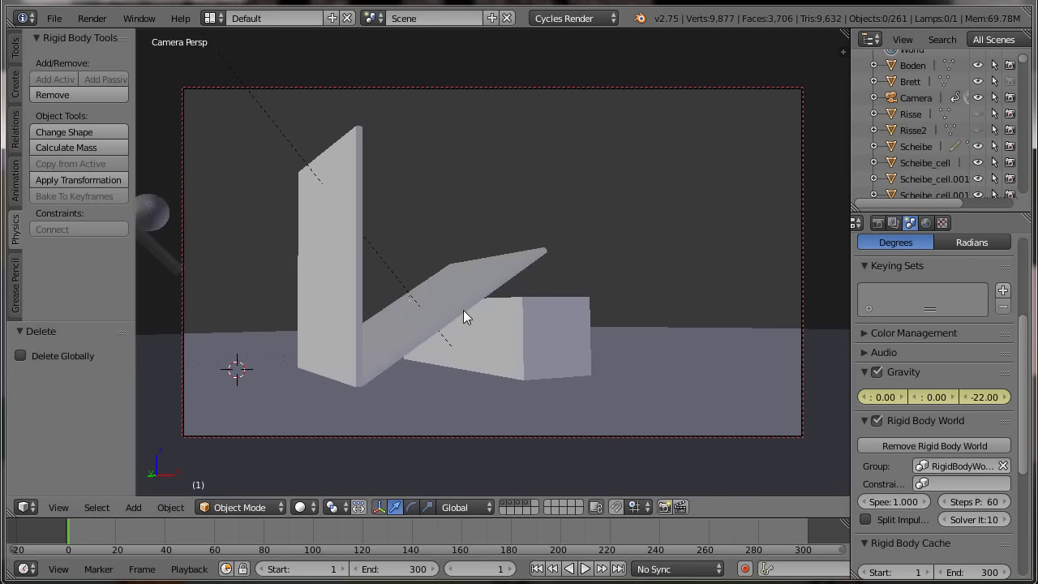
On the fragment layer alone, turn off Dynamic on Scheibe_cell.057 and keyframe it.
click(511, 503)
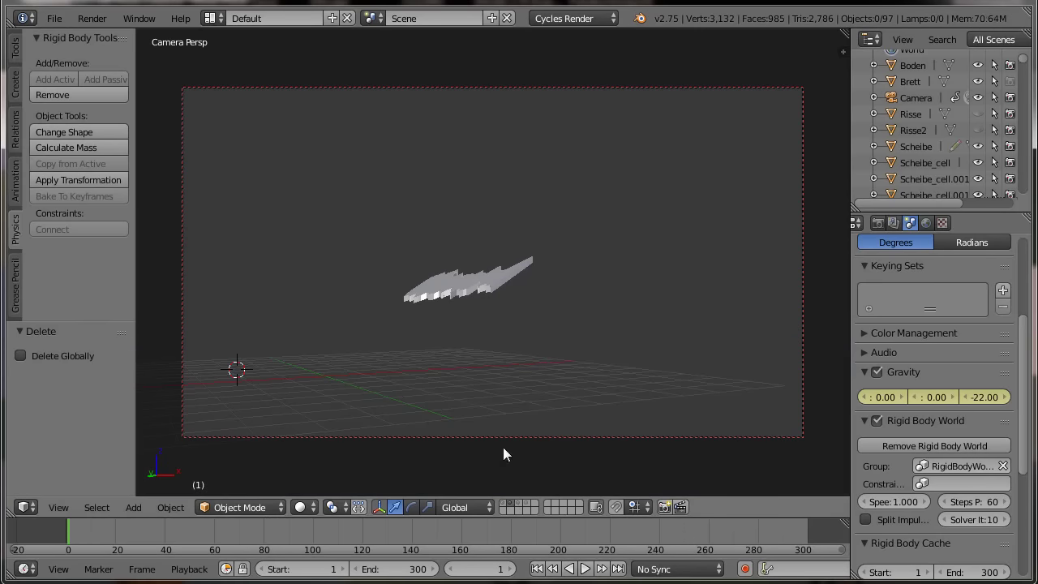
right_click(449, 294)
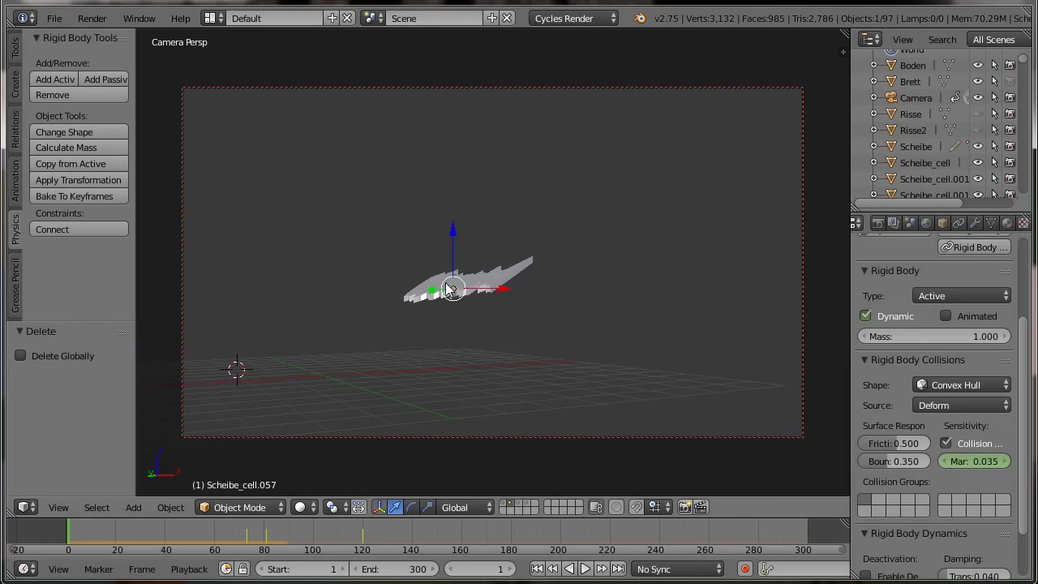
click(867, 316)
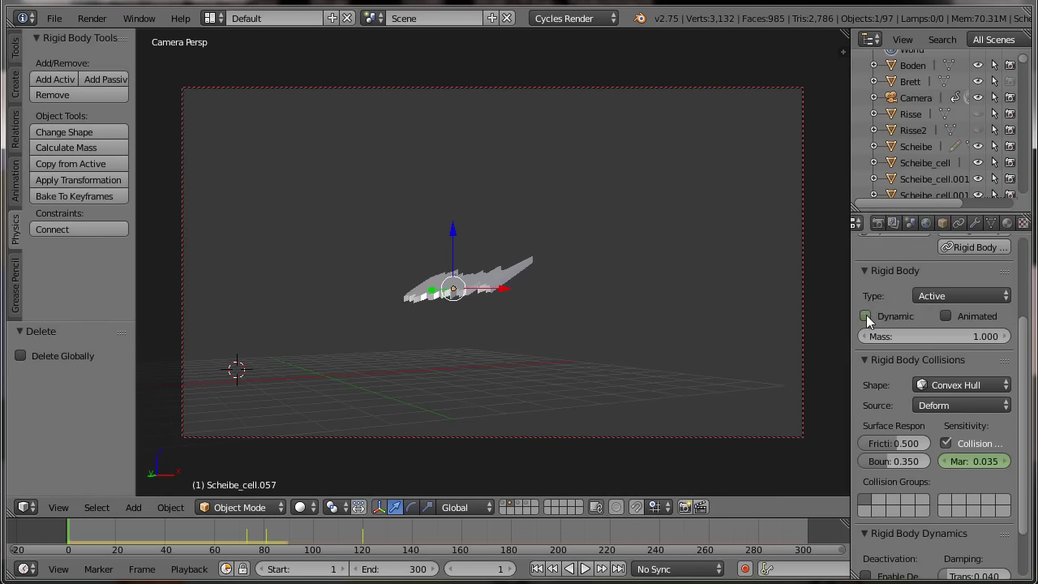
key(i)
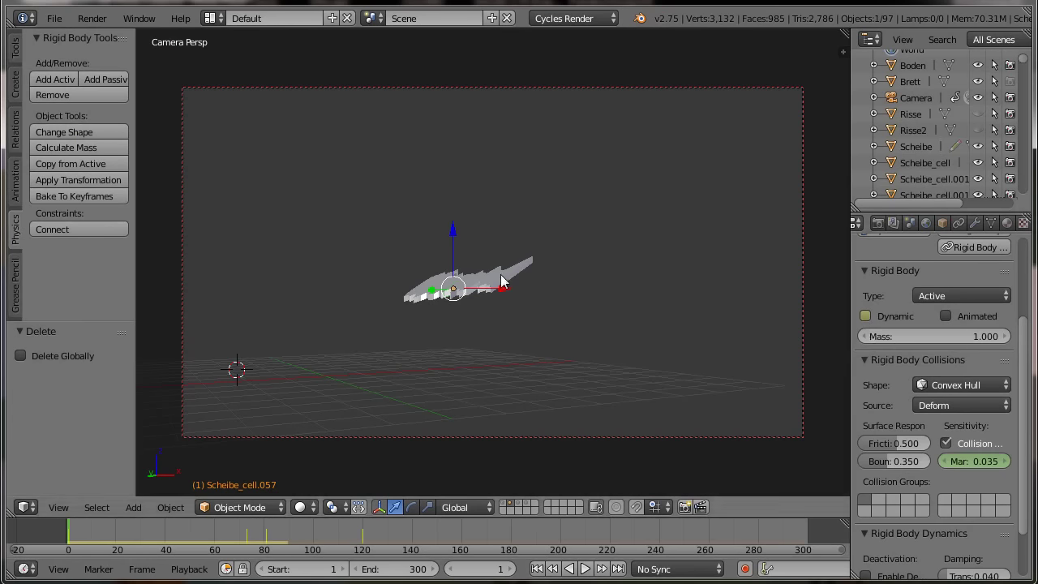
In wireframe, box-select all pane fragments and link Scheibe_cell.057's animation data to them.
key(z)
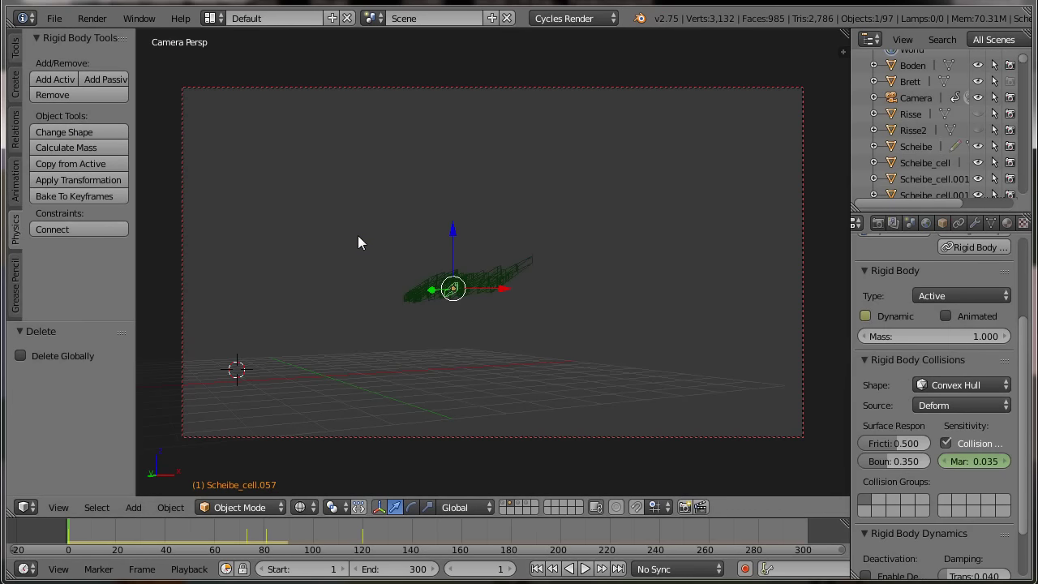
key(b)
drag(357, 236, 588, 342)
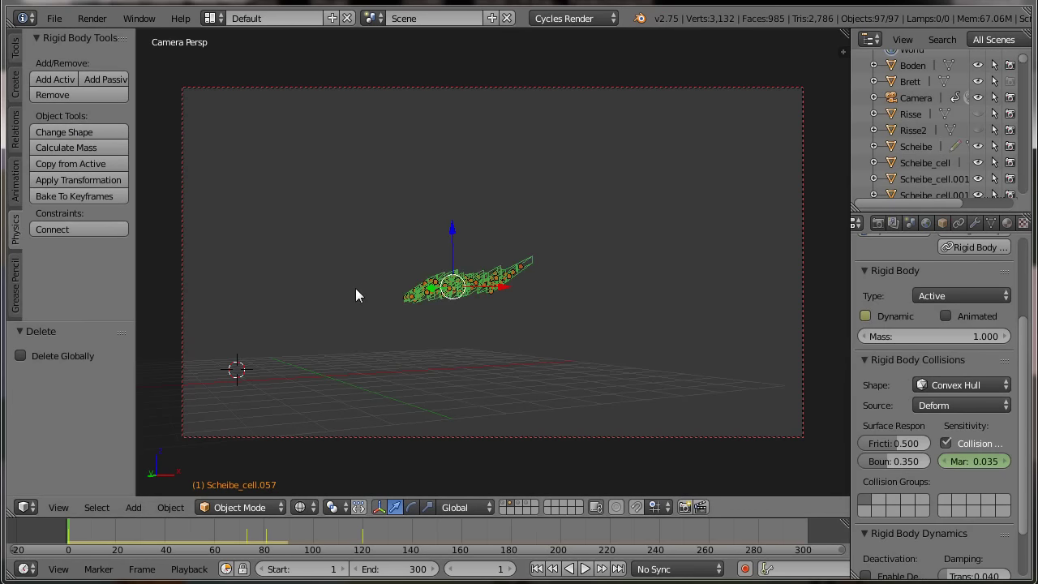
key(ctrl+l)
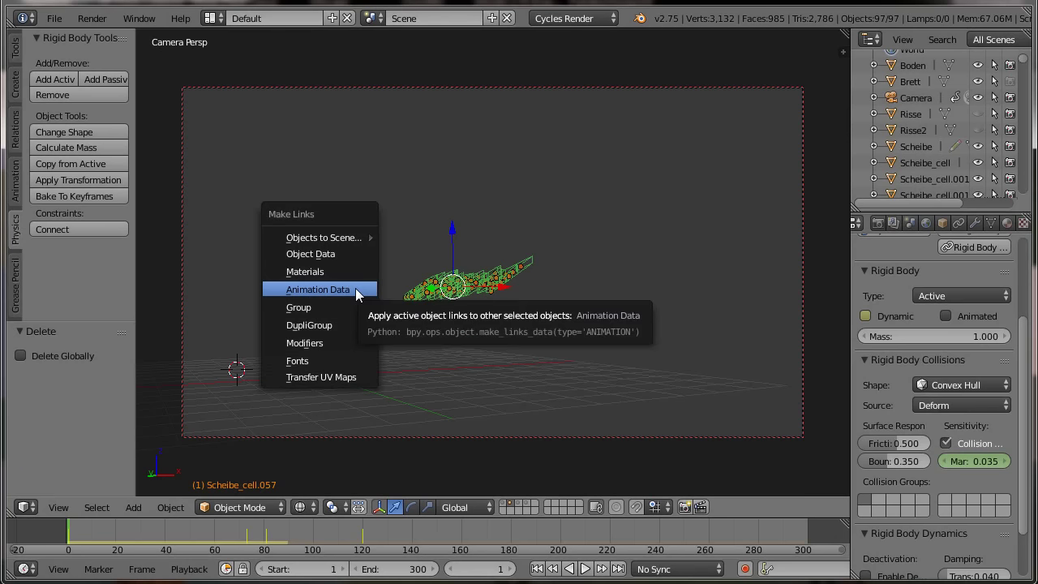
click(355, 289)
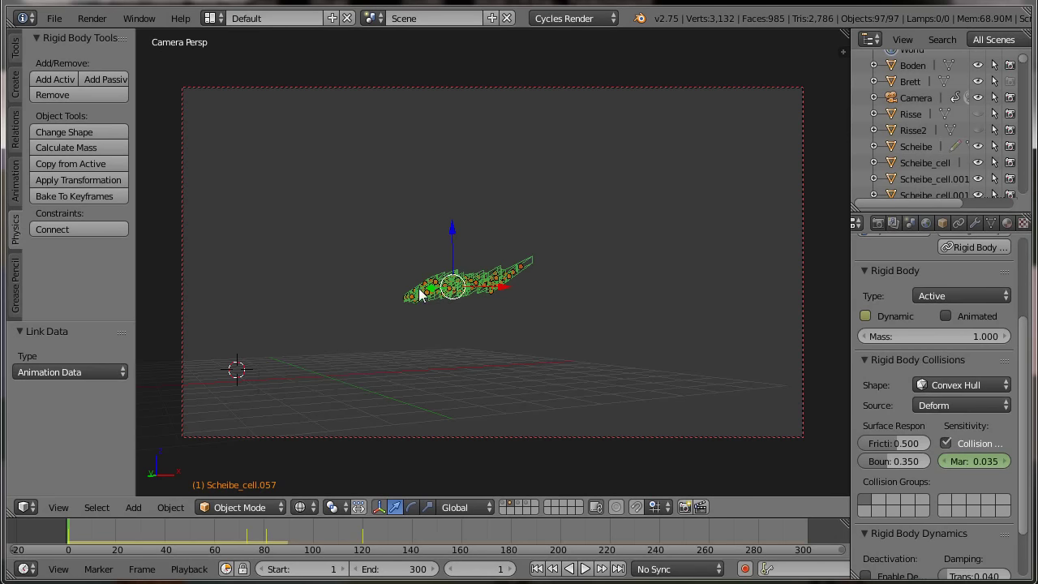
Show the board, box and remaining scene layers again in solid shading.
click(513, 503)
shift+click(505, 503)
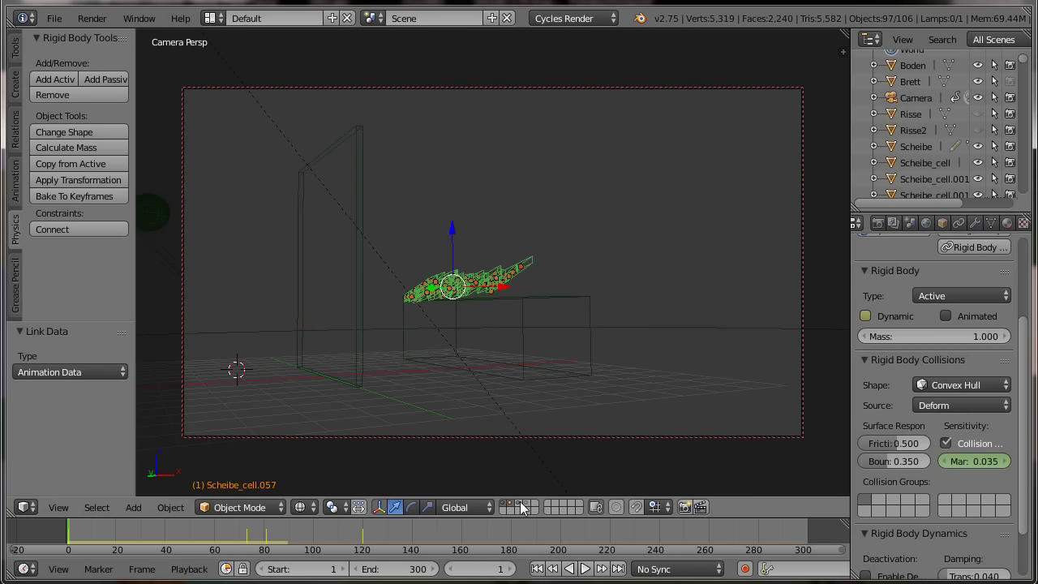
shift+click(522, 507)
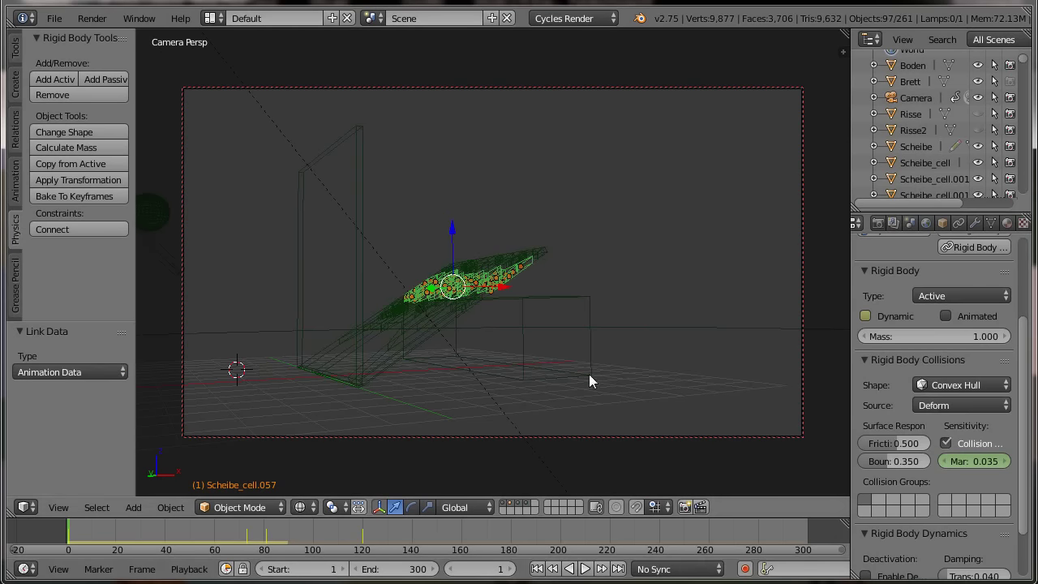
key(z)
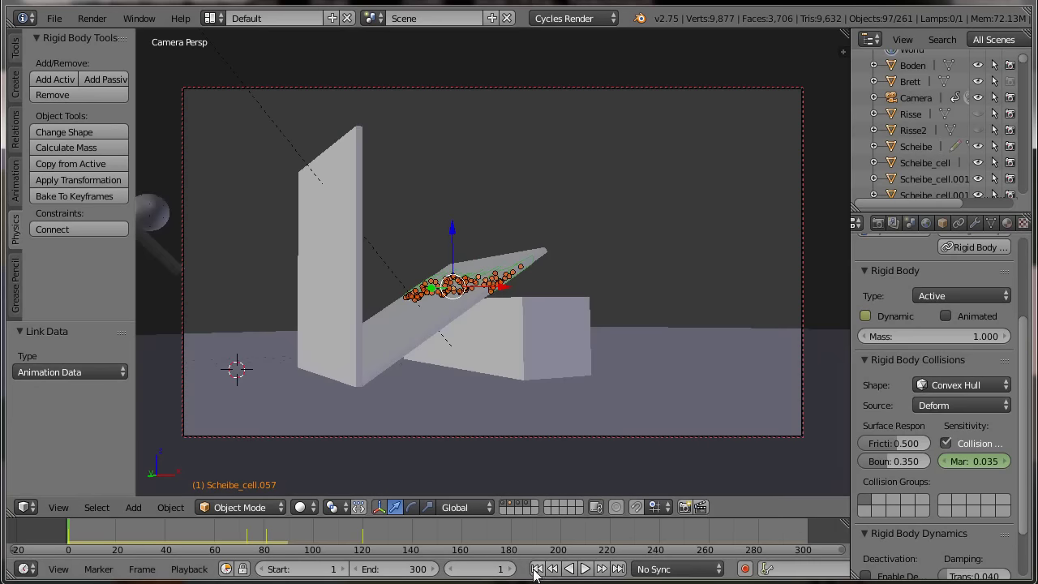
Replay the shattering simulation, open the Scene properties with gravity, and go to frame 50.
click(584, 569)
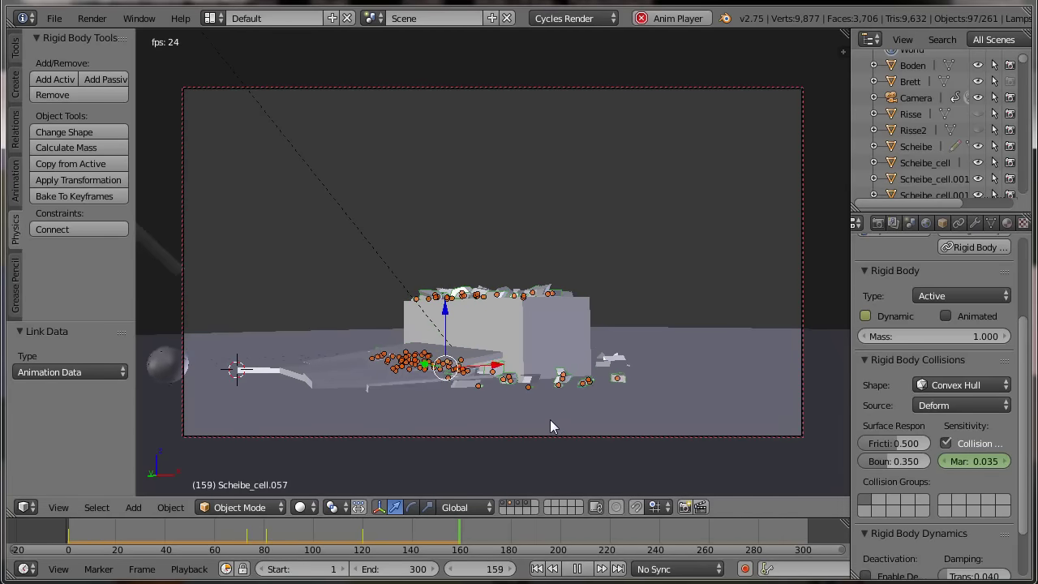
key(Escape)
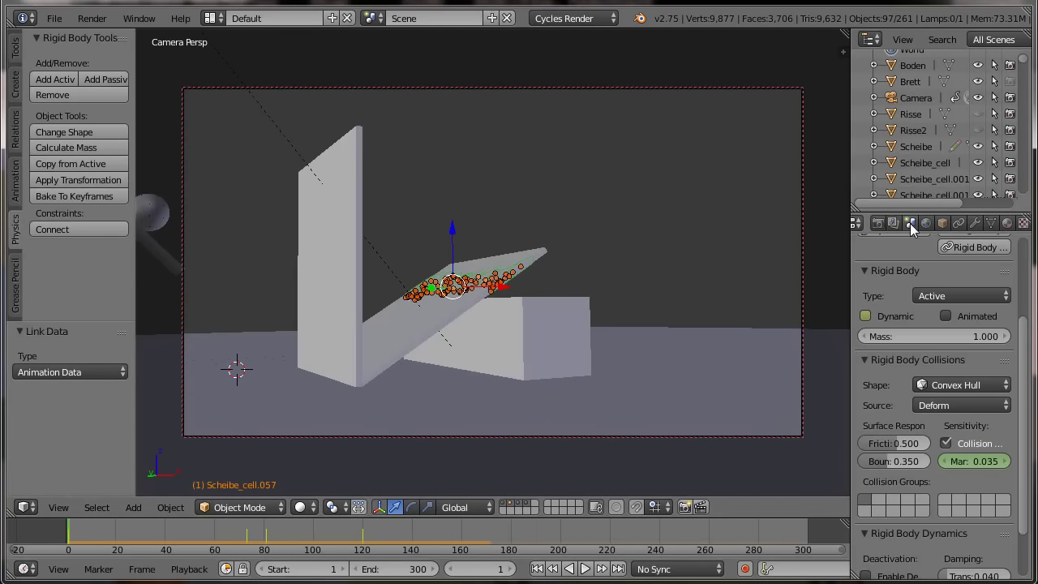
click(910, 223)
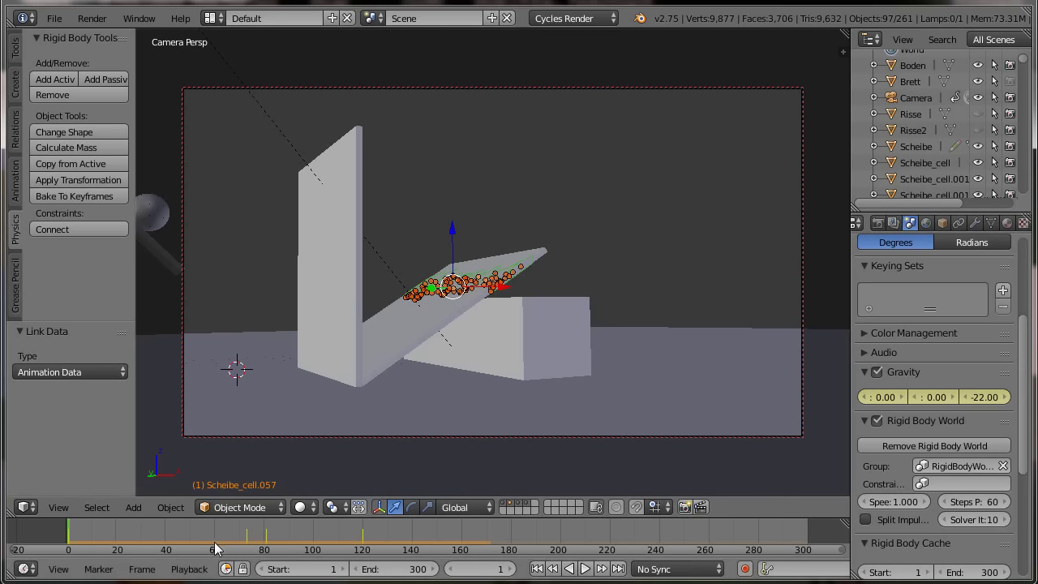
click(190, 538)
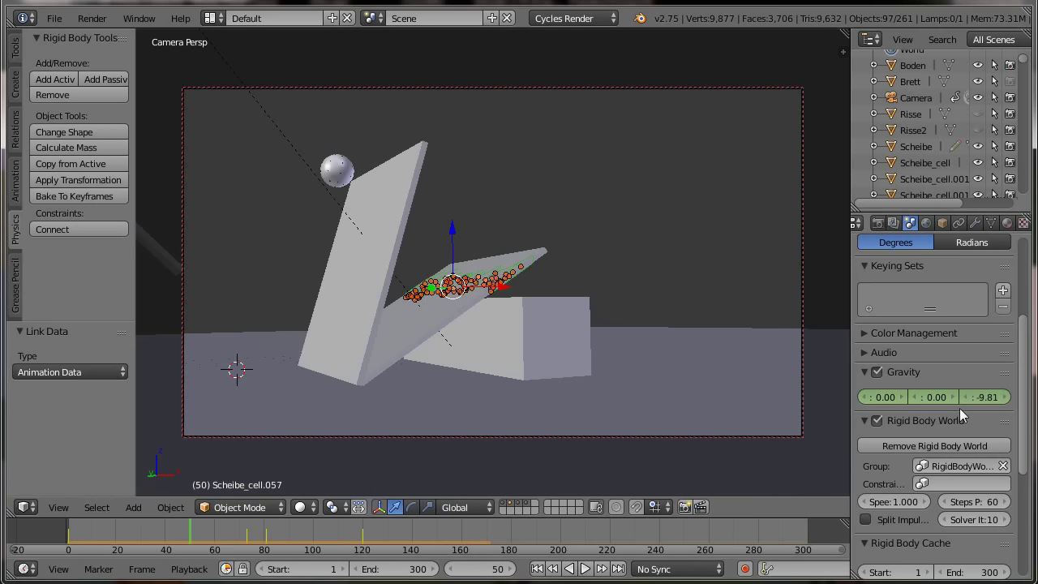
Keyframe gravity Z at -9.81 on frame 73.
click(452, 569)
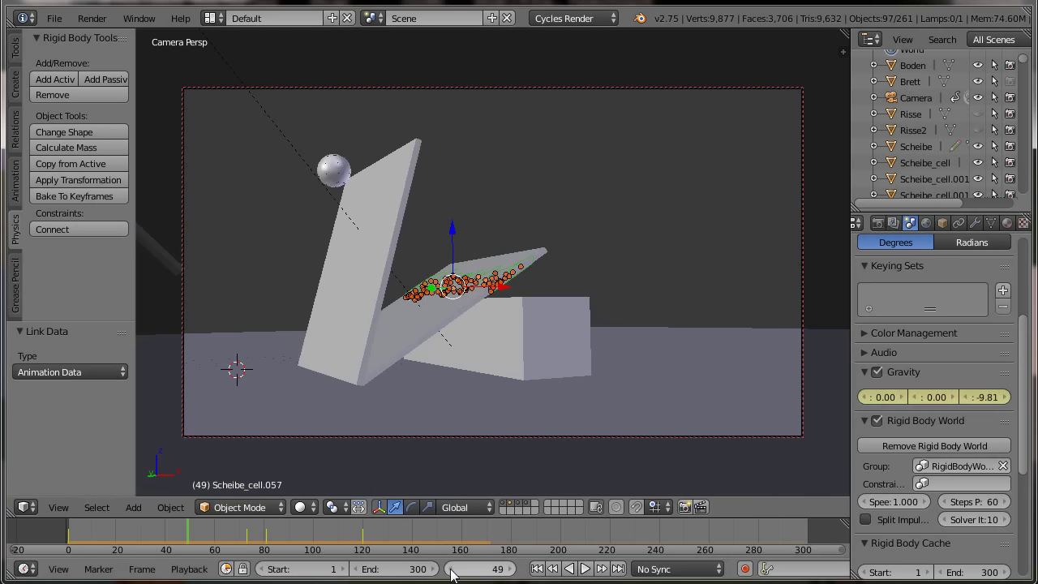
click(248, 544)
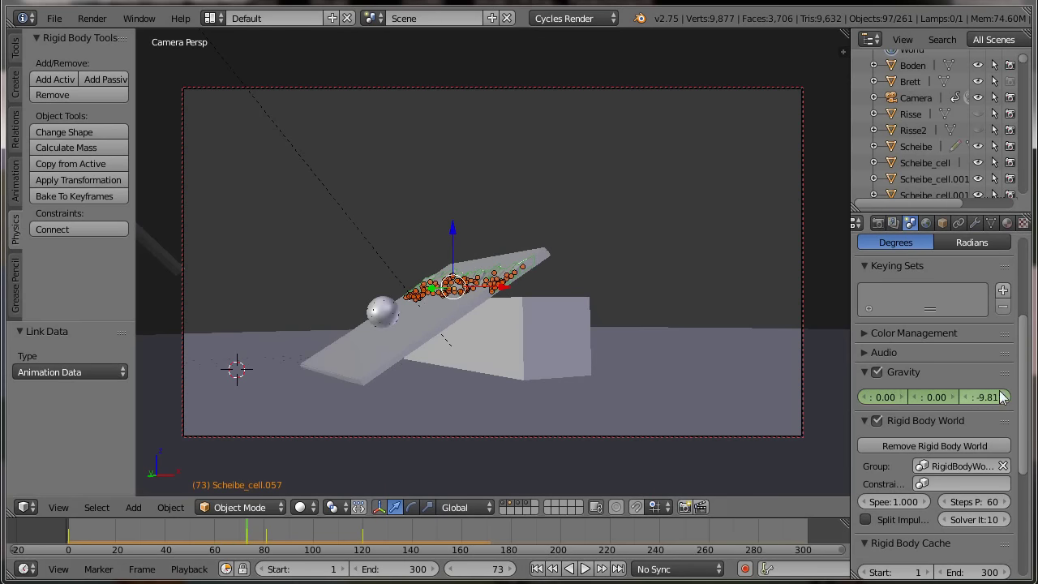
key(i)
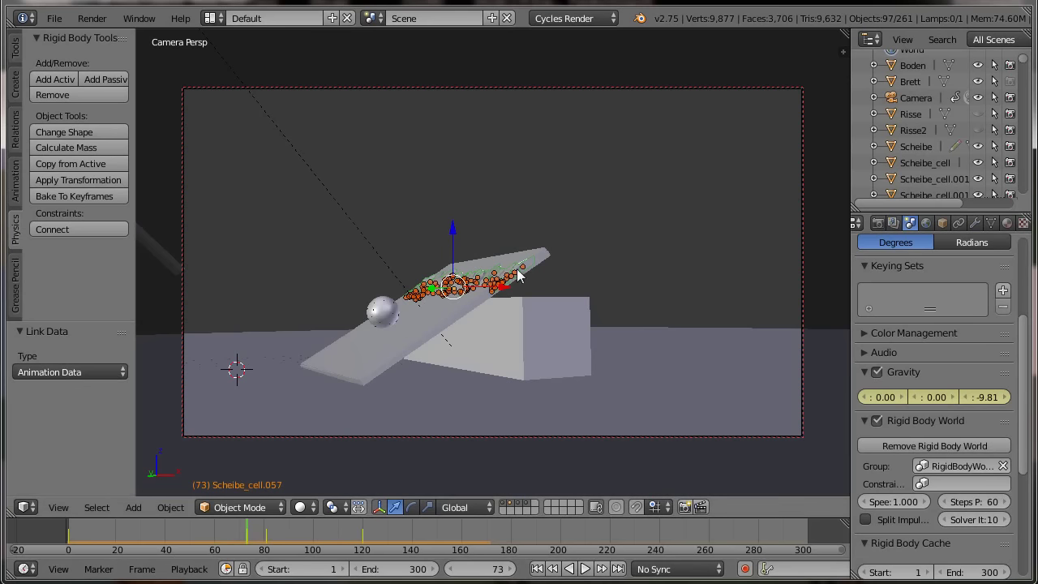
Set gravity Z to 0 and keyframe it at frames 79 and 130.
click(266, 544)
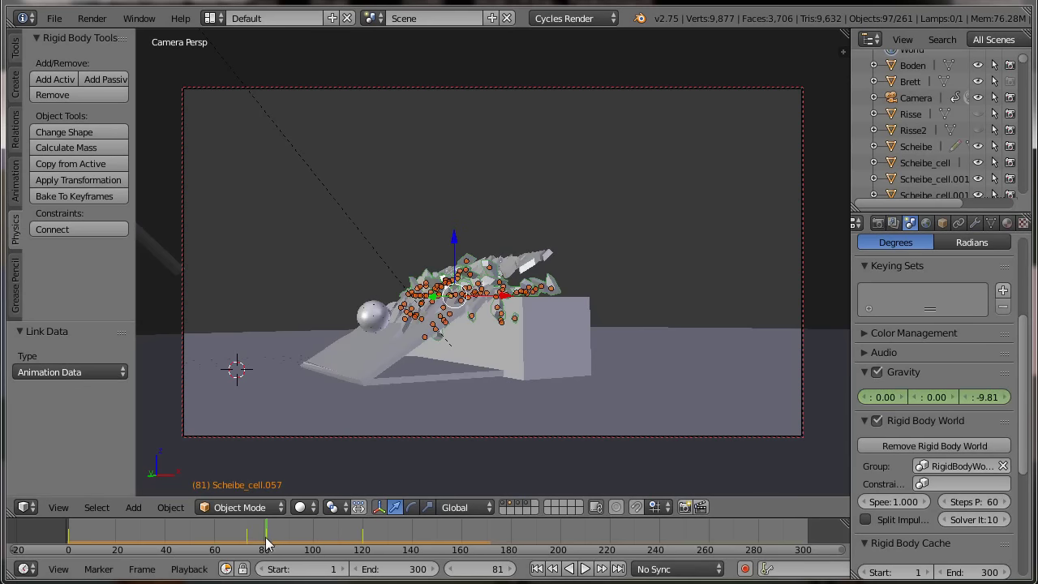
click(456, 574)
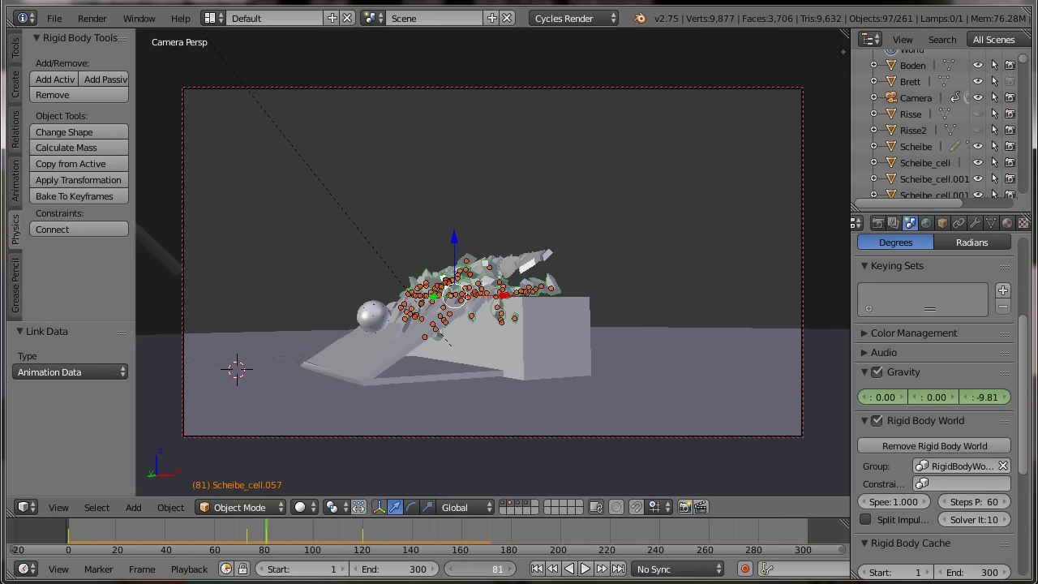
click(456, 574)
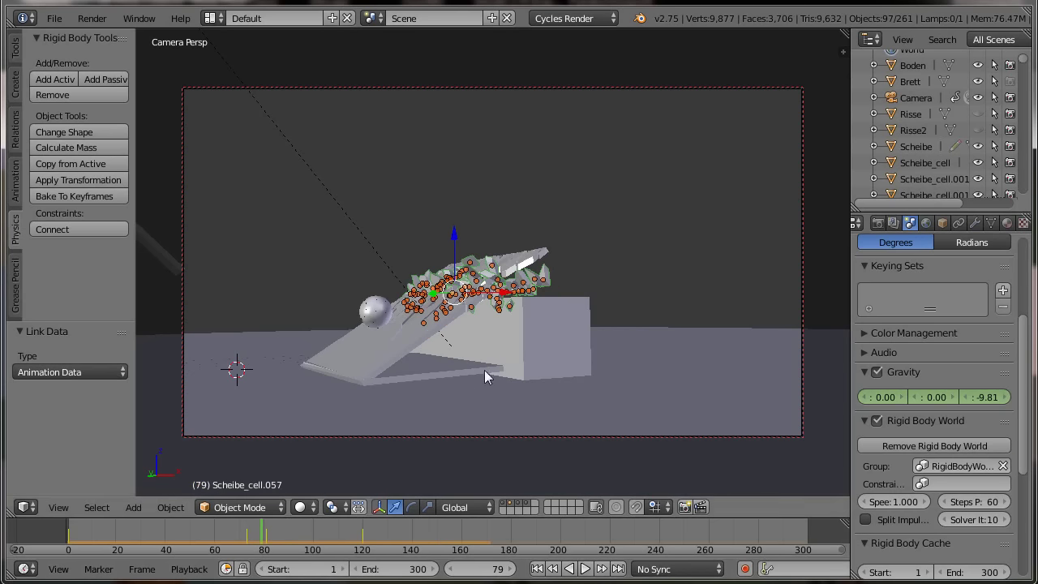
click(987, 397)
text(0)
key(Return)
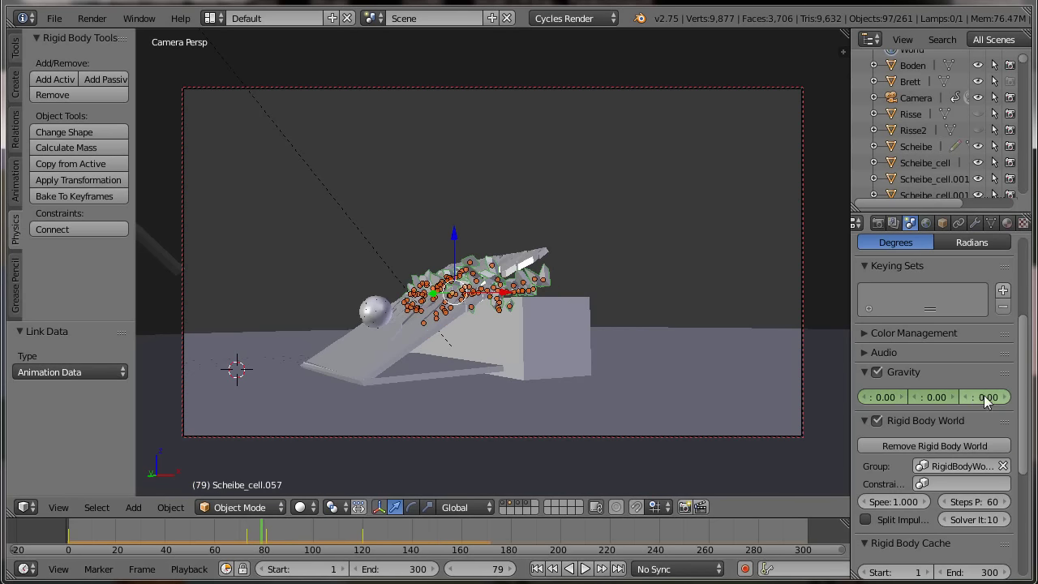
key(i)
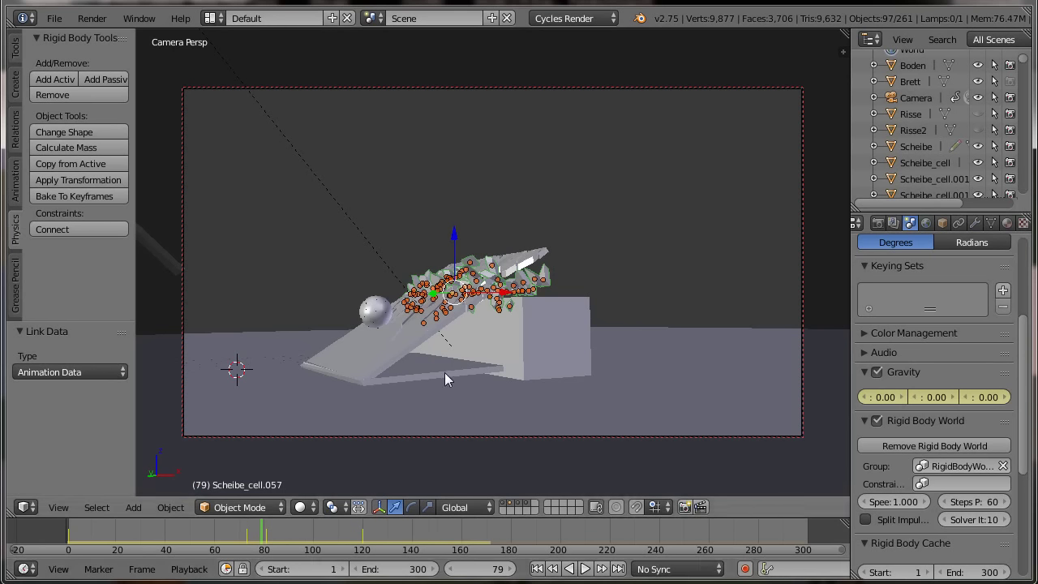
click(388, 534)
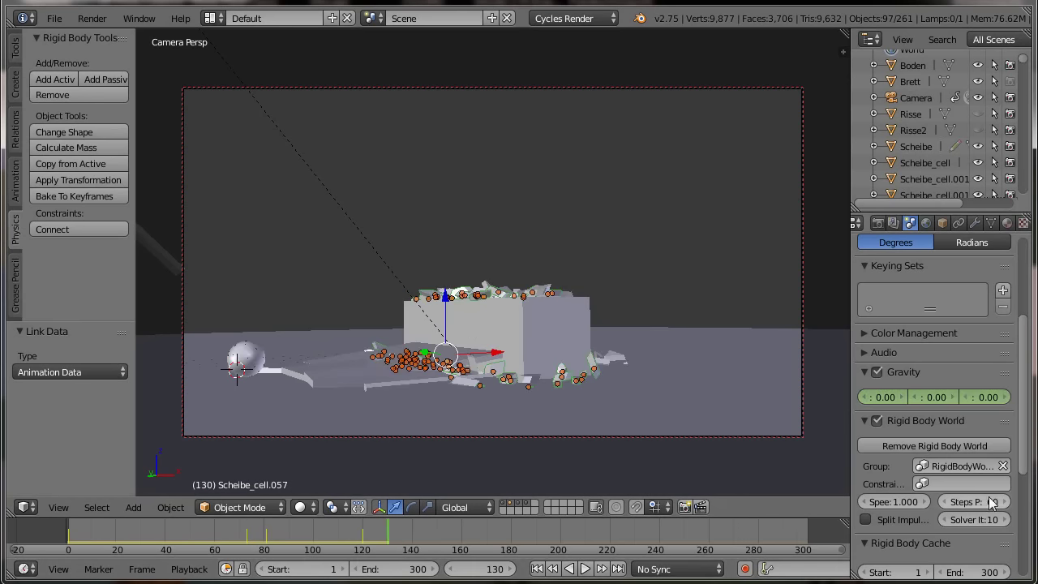
key(i)
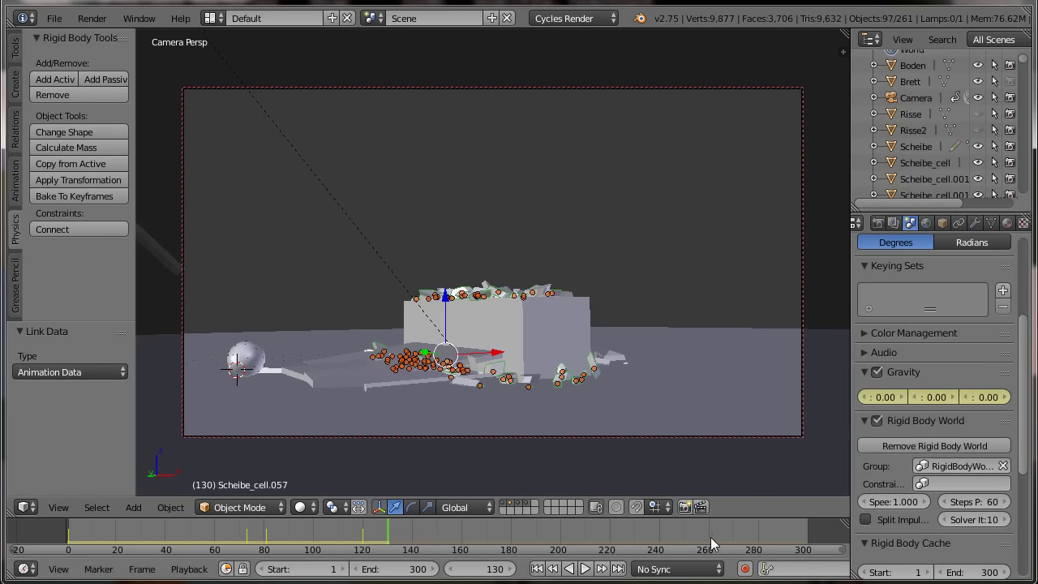
Set gravity Z back to -9.81 and keyframe it at frame 229.
click(633, 537)
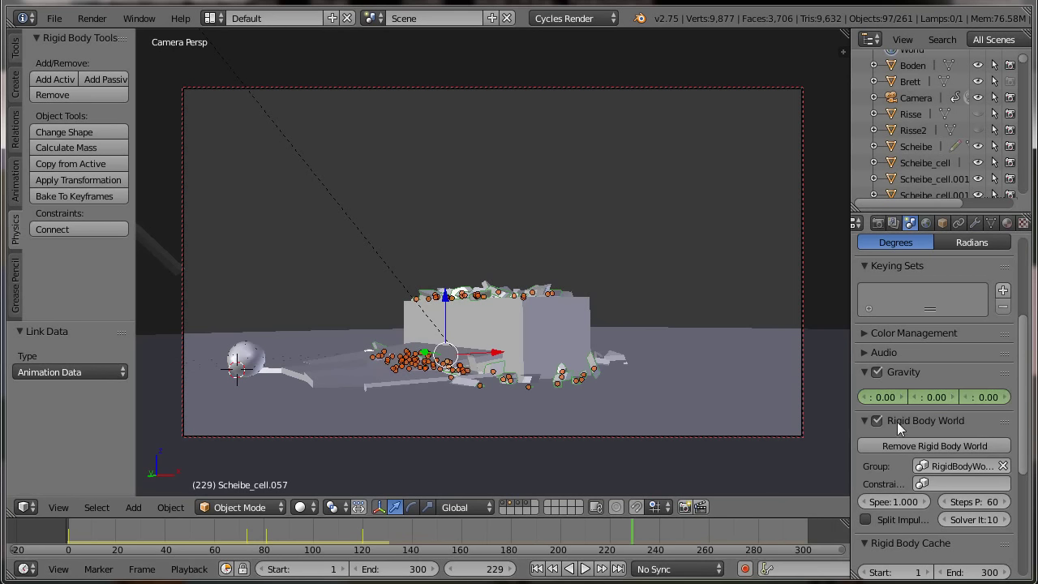
click(993, 395)
text(-9)
key(Return)
key(i)
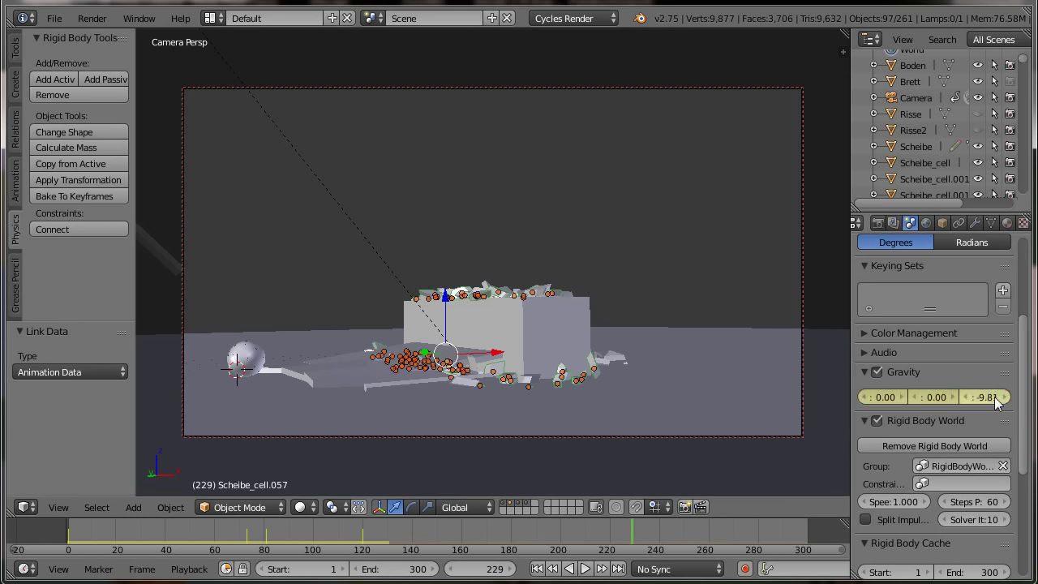
click(536, 568)
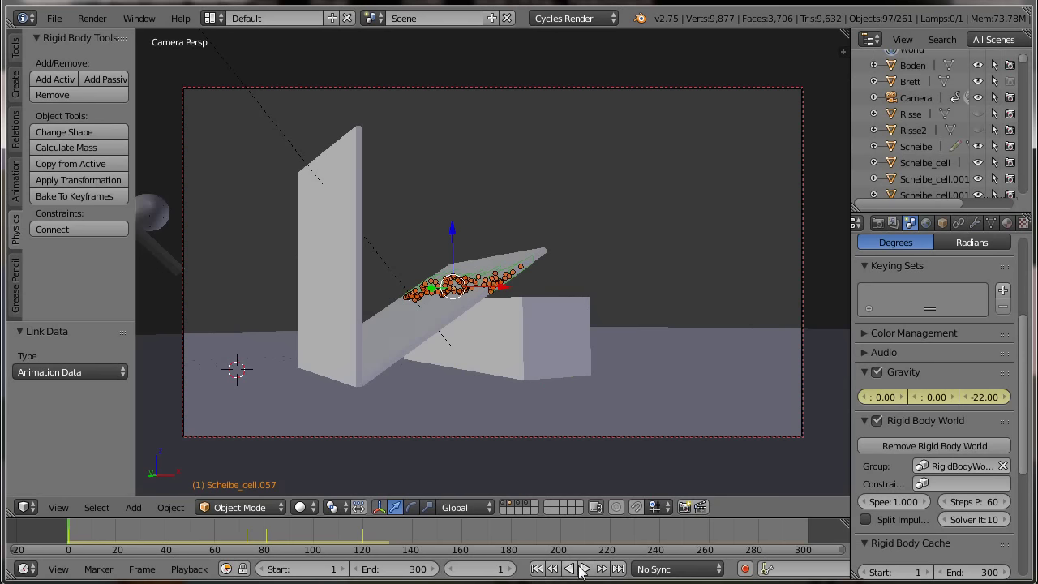
click(585, 569)
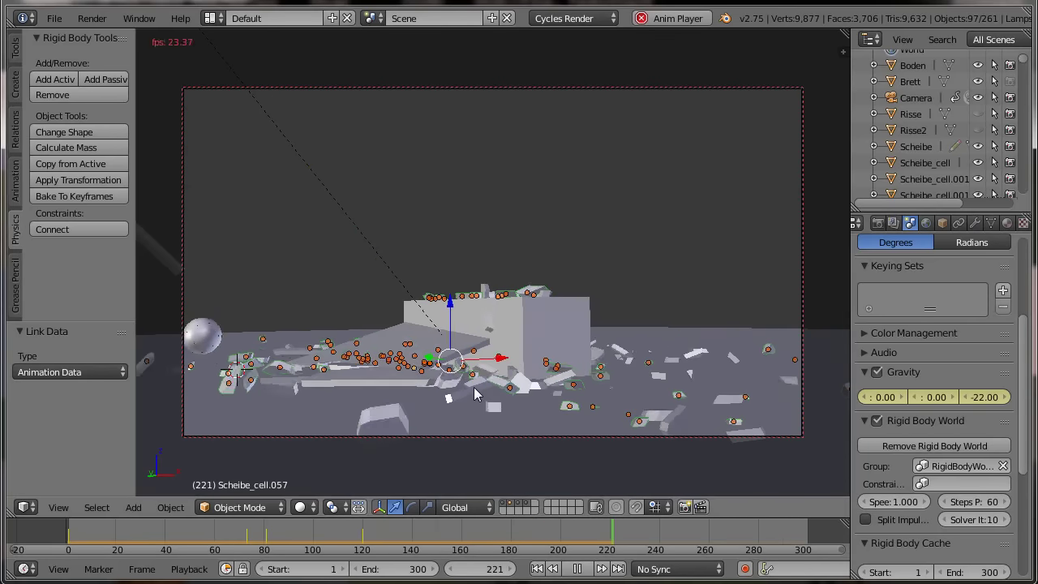
key(Escape)
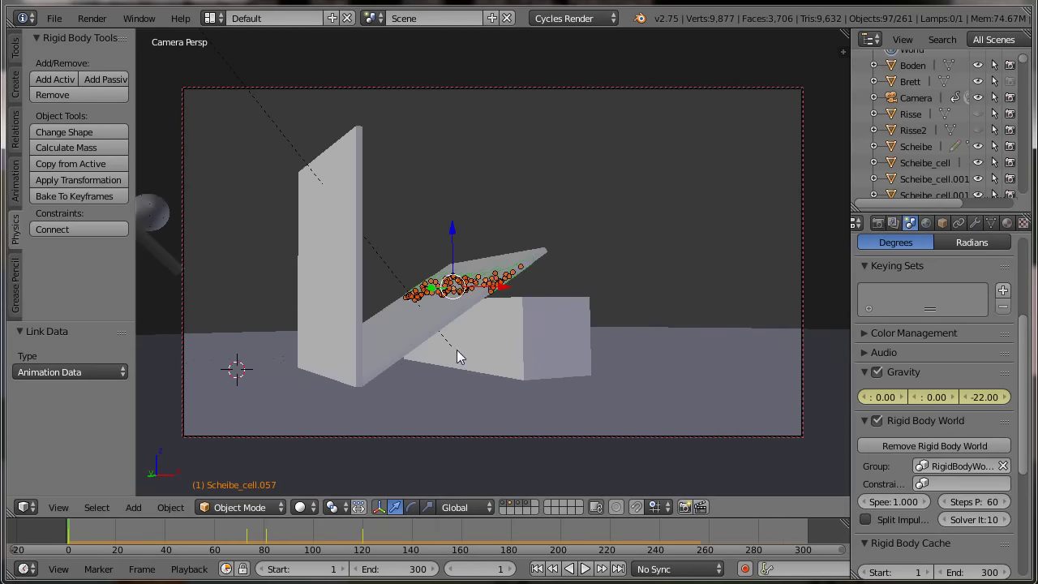
Select the camera and insert a LocRot keyframe at frame 1.
right_click(465, 437)
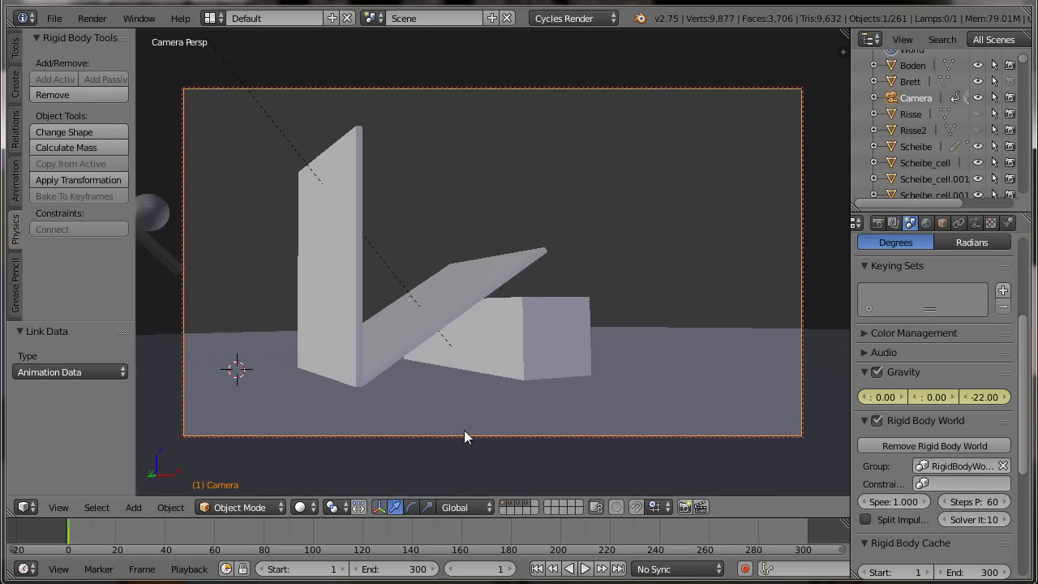
key(i)
click(400, 231)
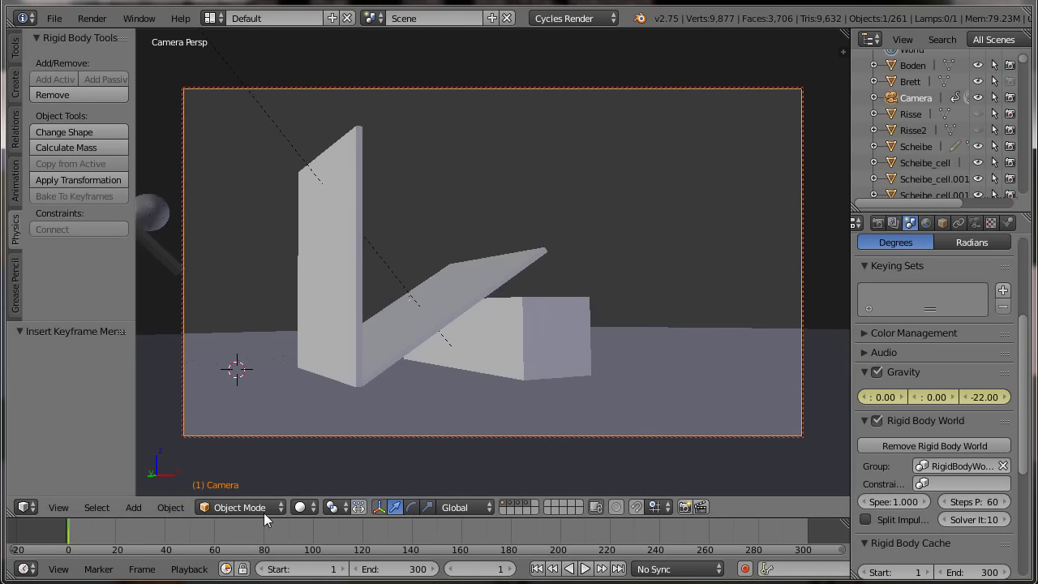
At frame 94, reframe the camera lower onto the debris and insert a LocRot keyframe.
click(298, 538)
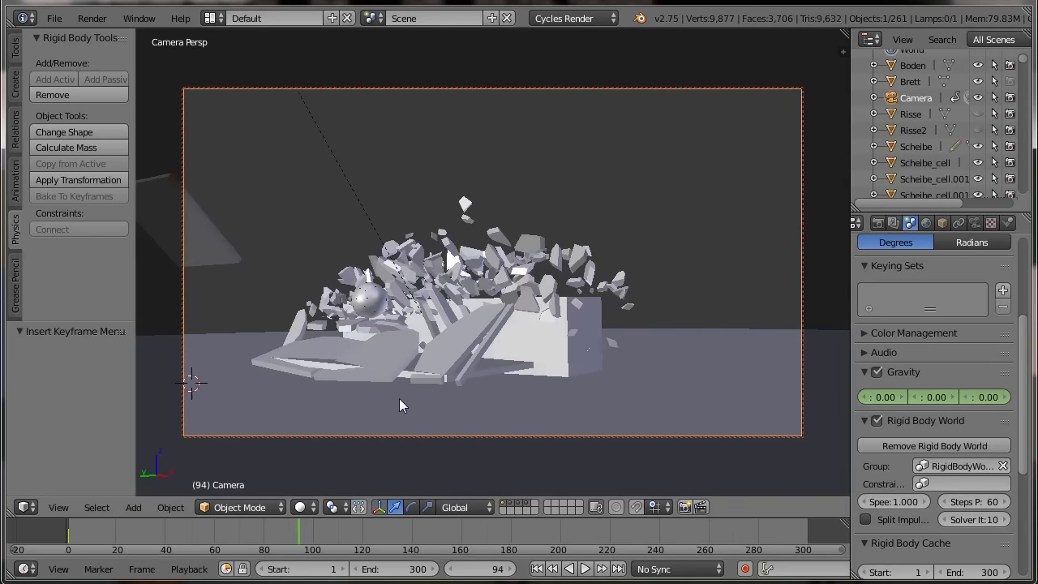
shift+middle_drag(404, 399, 473, 368)
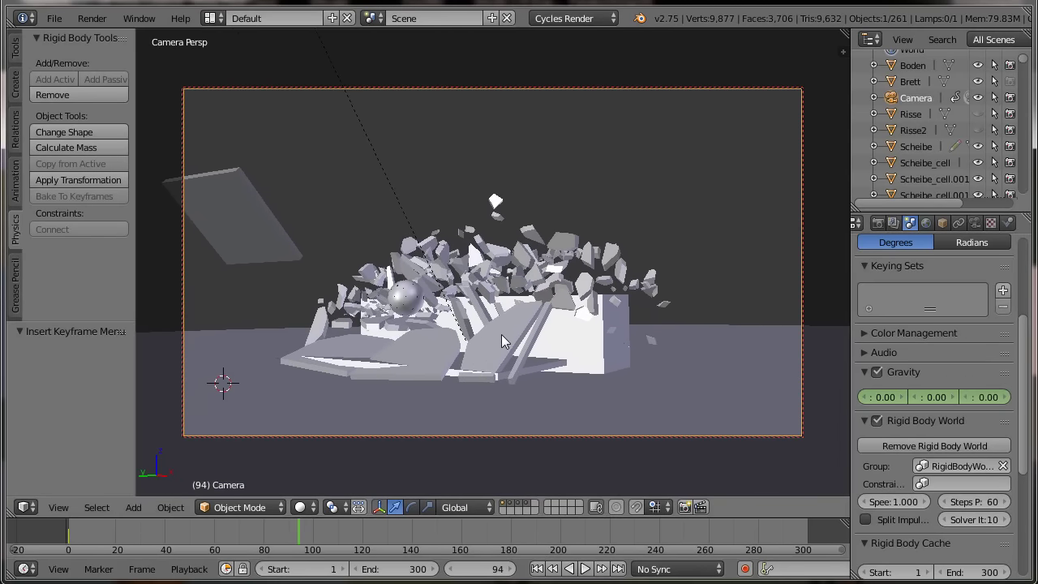
middle_drag(489, 349, 490, 357)
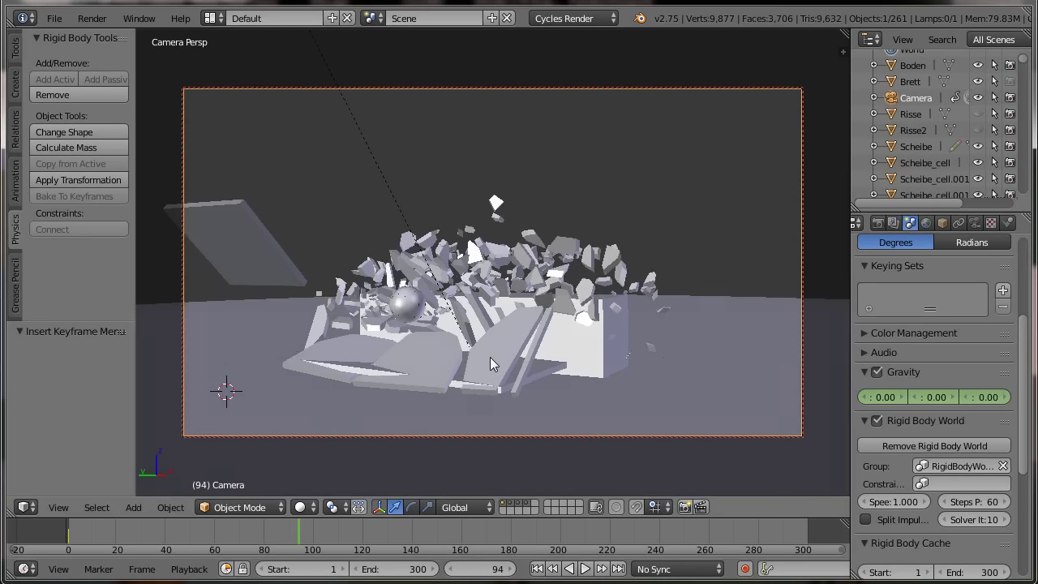
key(i)
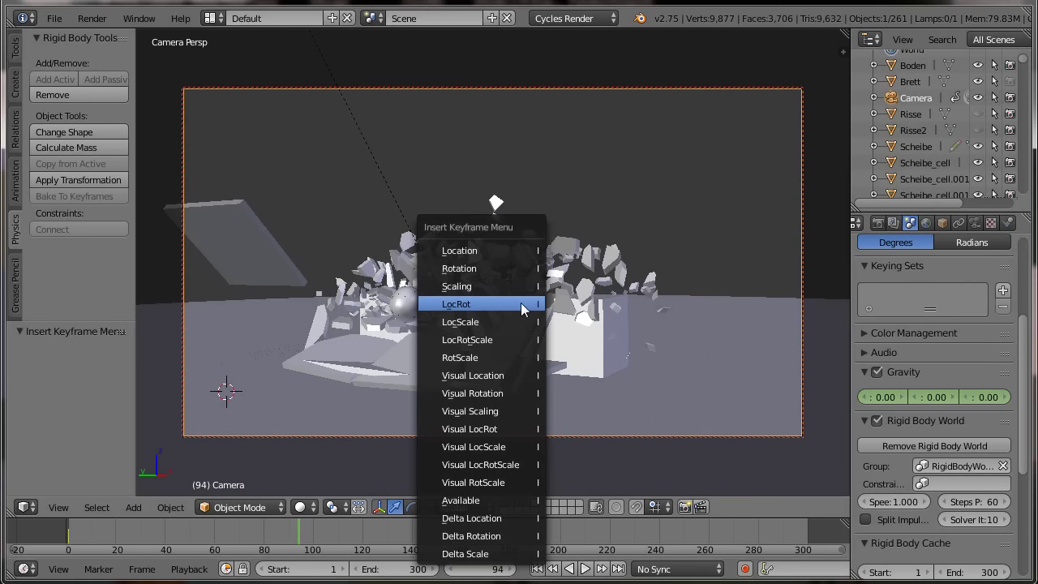
click(508, 304)
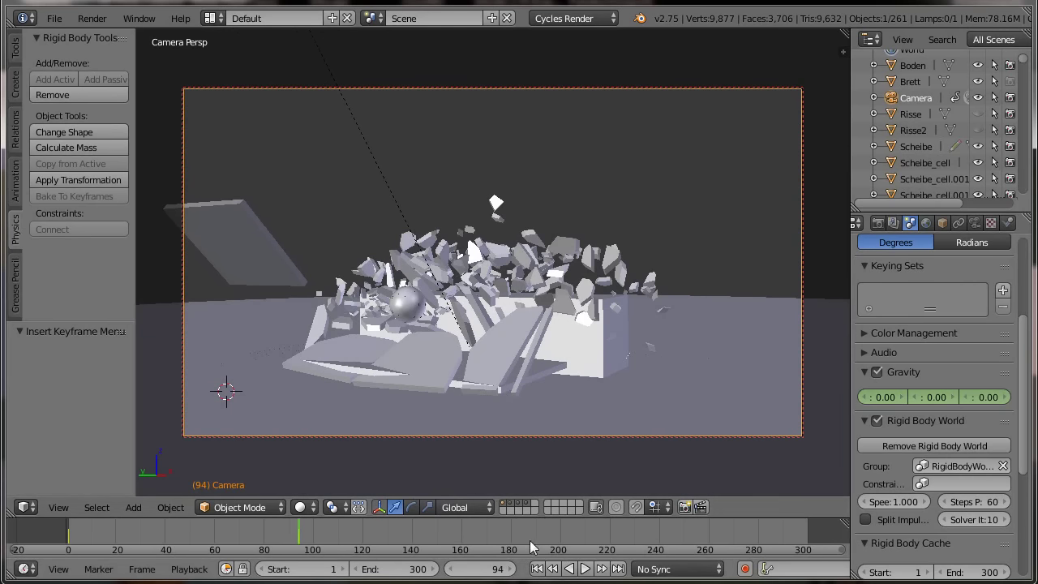
At frame 179, swing the camera to the other side and insert a LocRot keyframe.
click(509, 533)
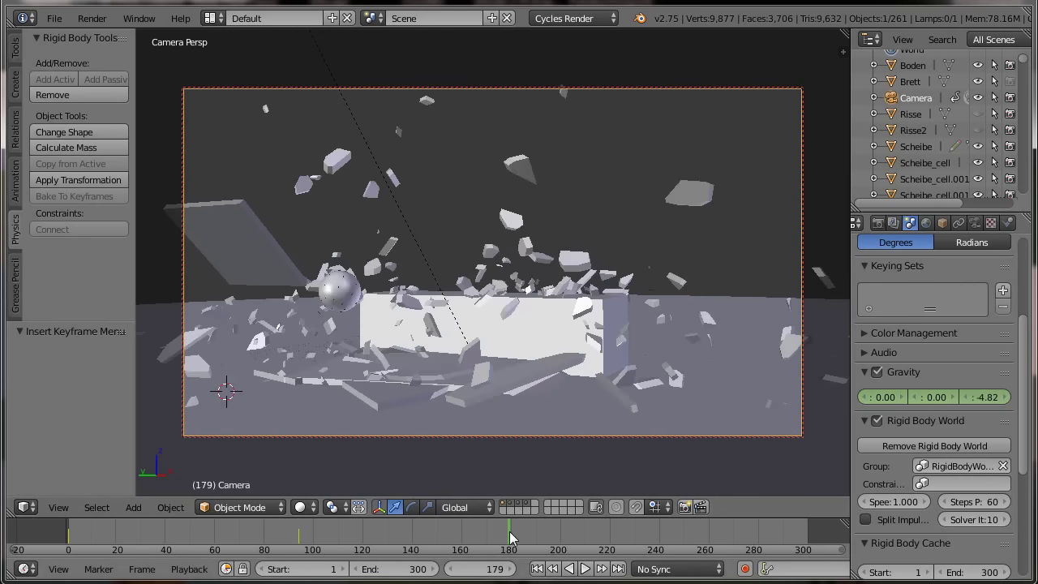
mouse_move(456, 309)
middle_down()
mouse_move(530, 299)
mouse_move(528, 318)
middle_up()
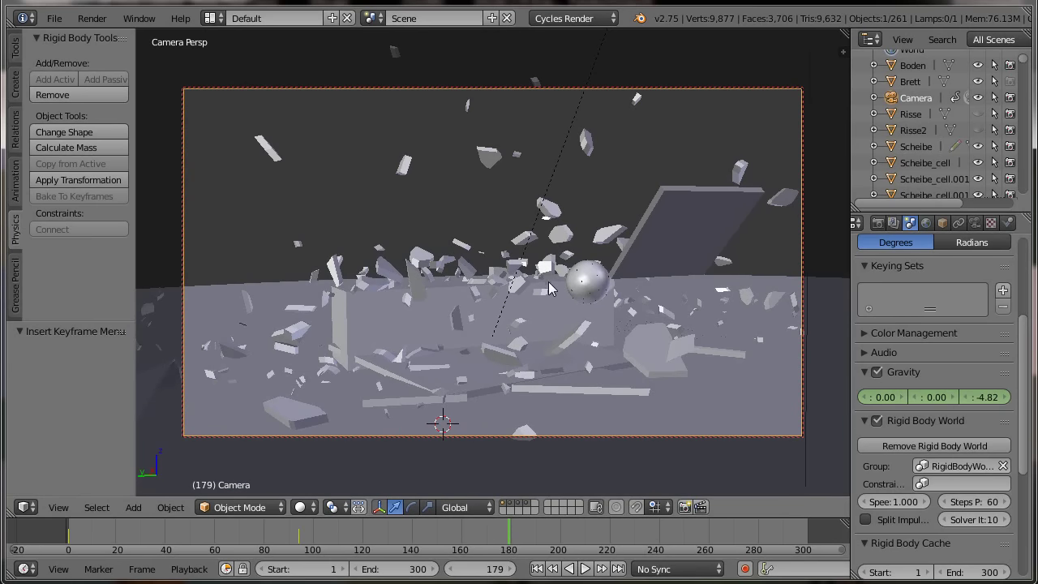
key(i)
click(523, 281)
At frame 296, swing the camera back, insert a LocRot keyframe, and rewind to frame 1.
click(797, 545)
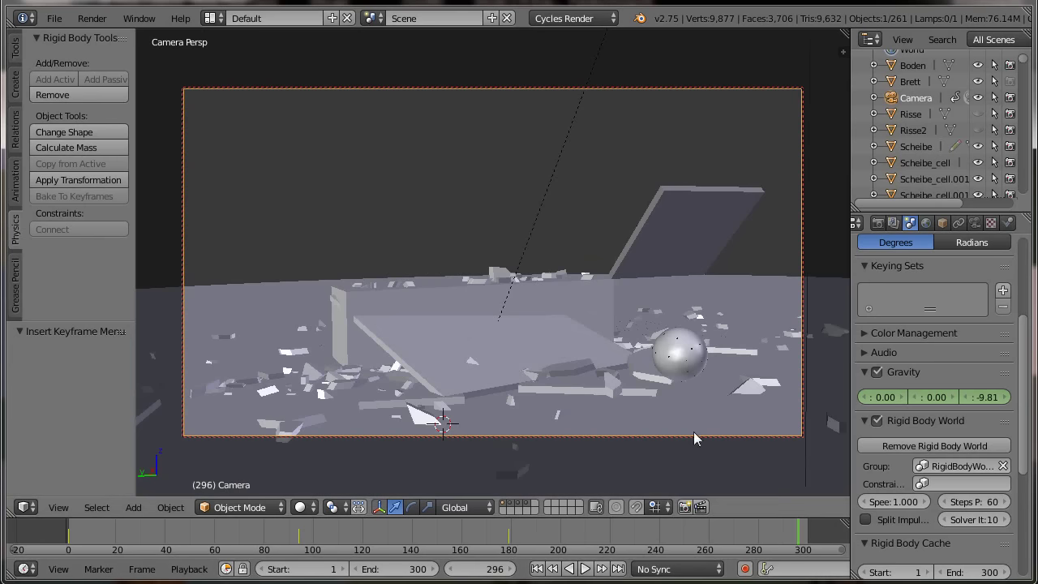
mouse_move(709, 388)
middle_down()
mouse_move(600, 391)
mouse_move(611, 323)
mouse_move(614, 339)
middle_up()
key(i)
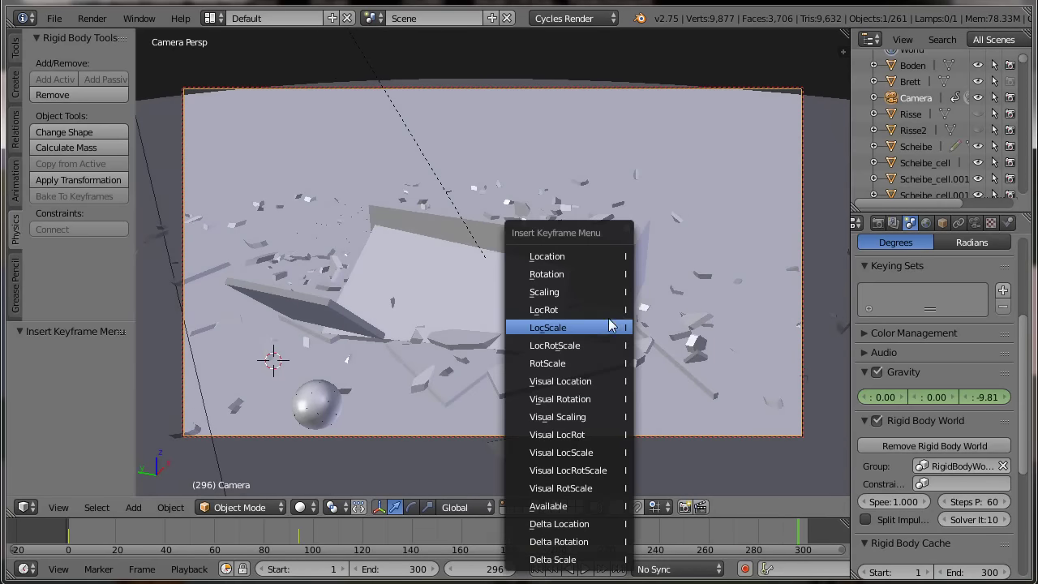
click(599, 310)
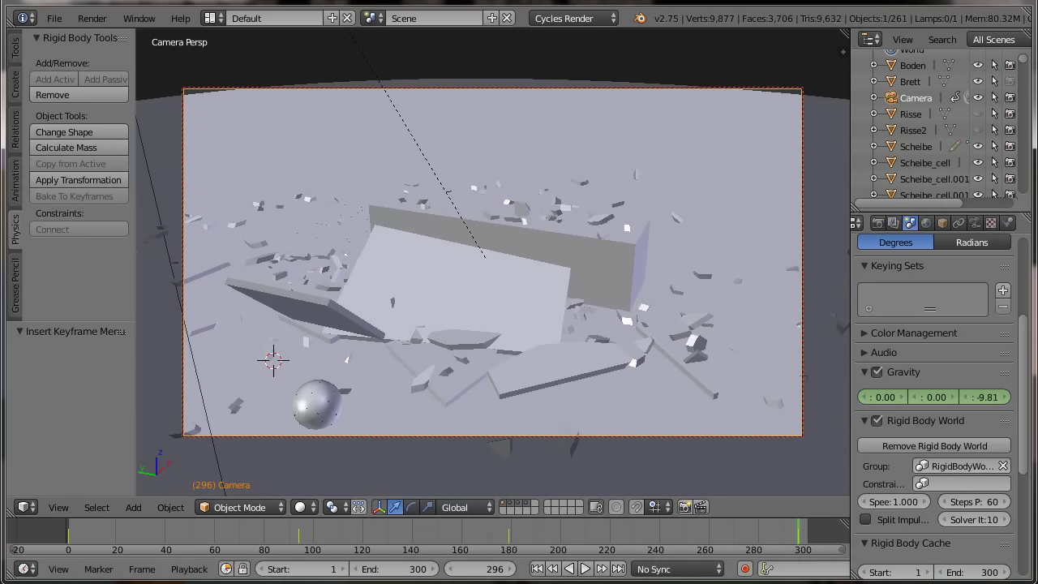
click(537, 568)
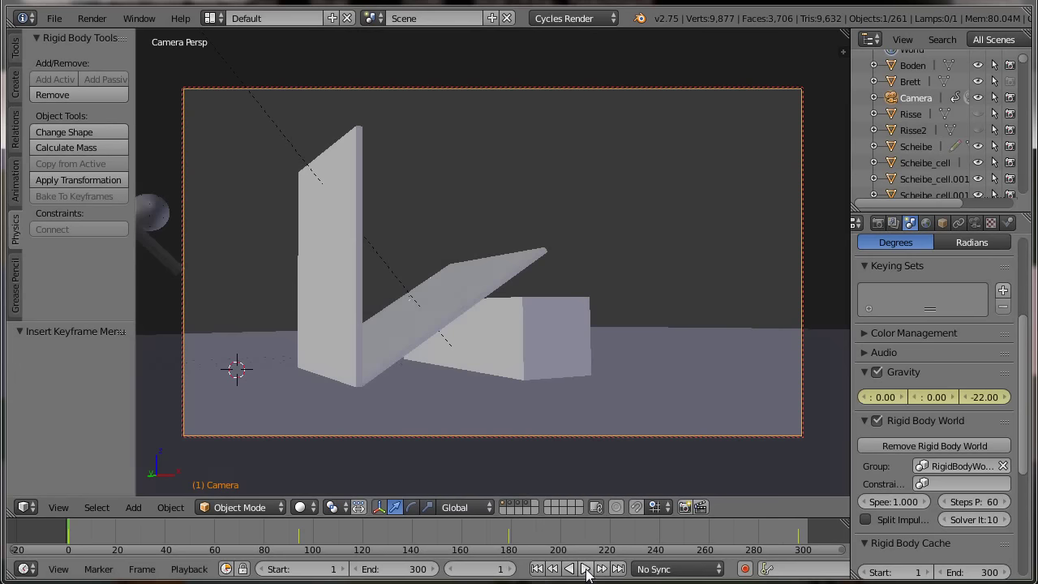
Replay the simulation, then keyframe the camera's 35 mm focal length at frame 1.
click(585, 569)
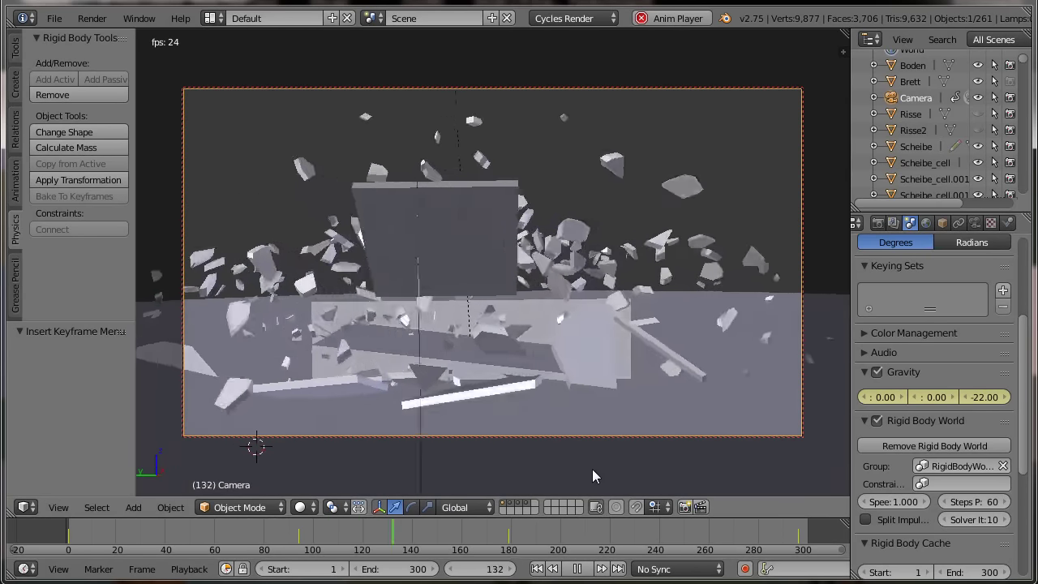
key(Escape)
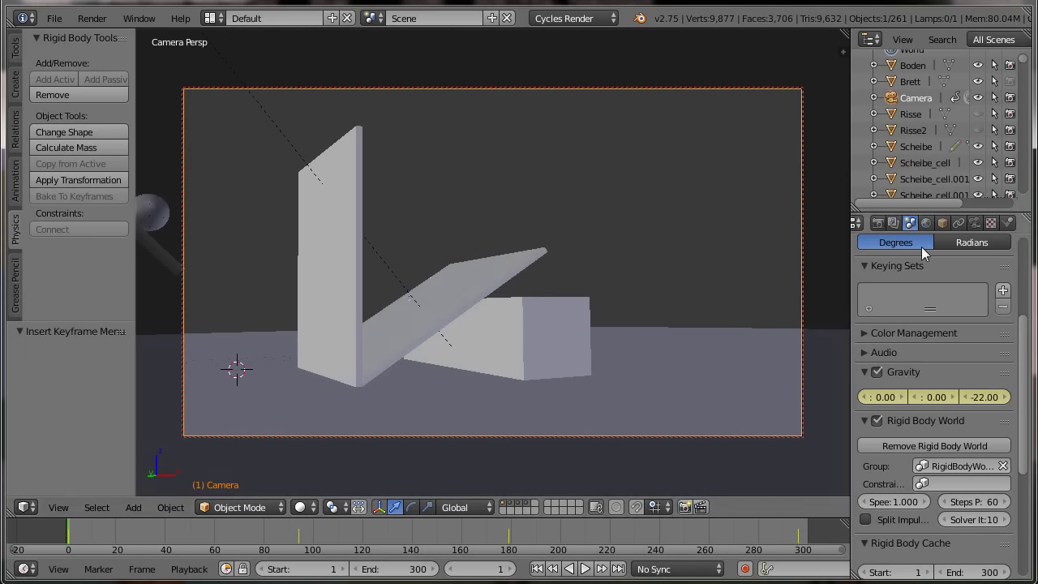
click(976, 224)
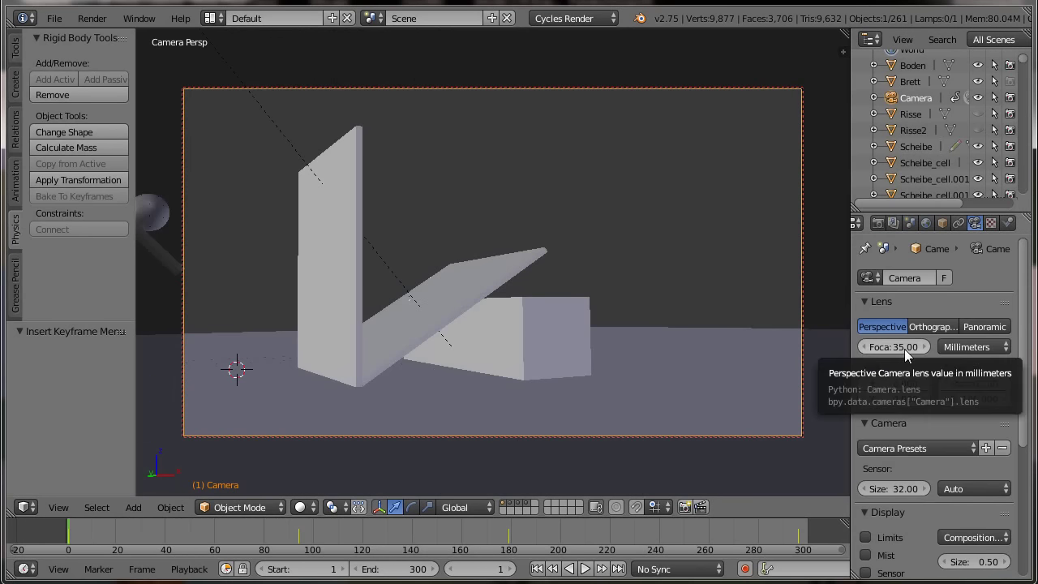
key(i)
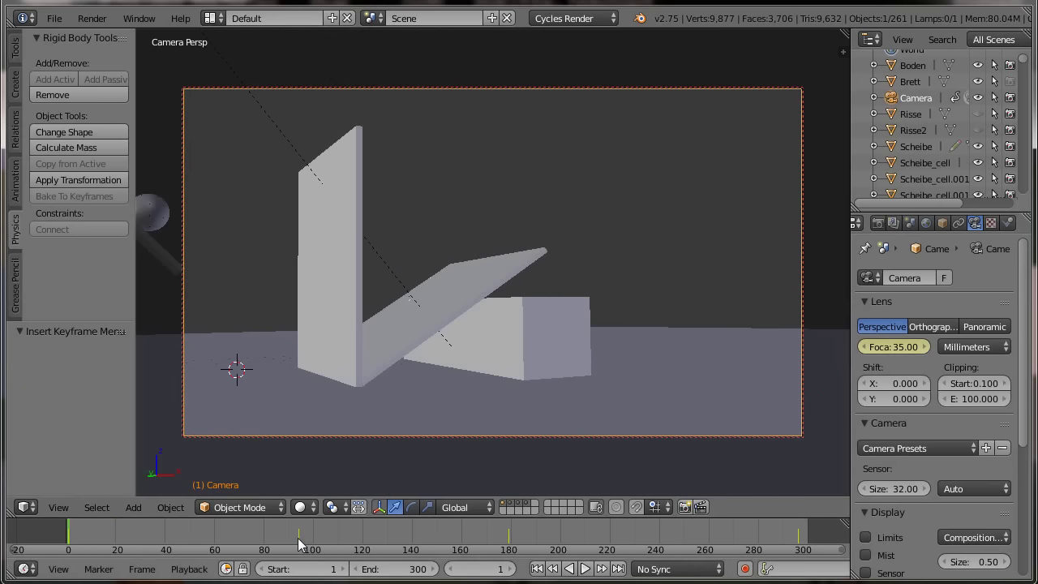
Keyframe the focal length at 32 mm on frame 94 and 25 mm on frame 179.
click(298, 534)
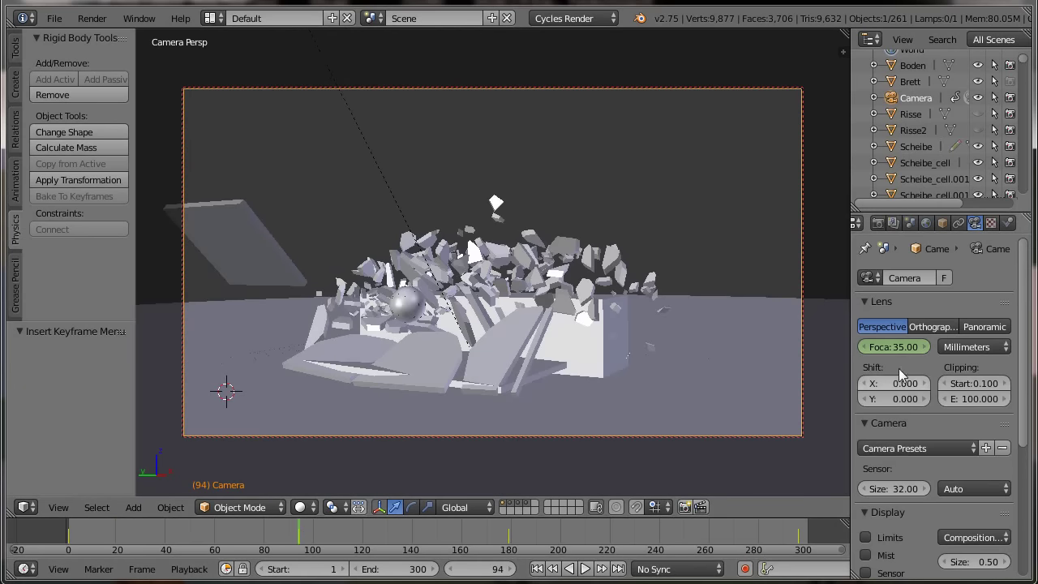
click(901, 344)
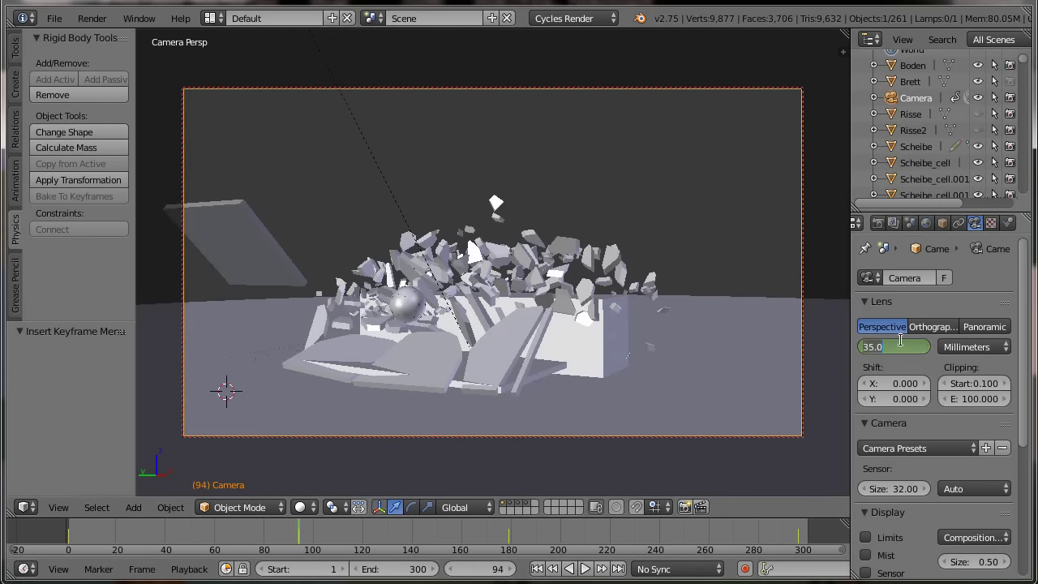
text(32)
key(Return)
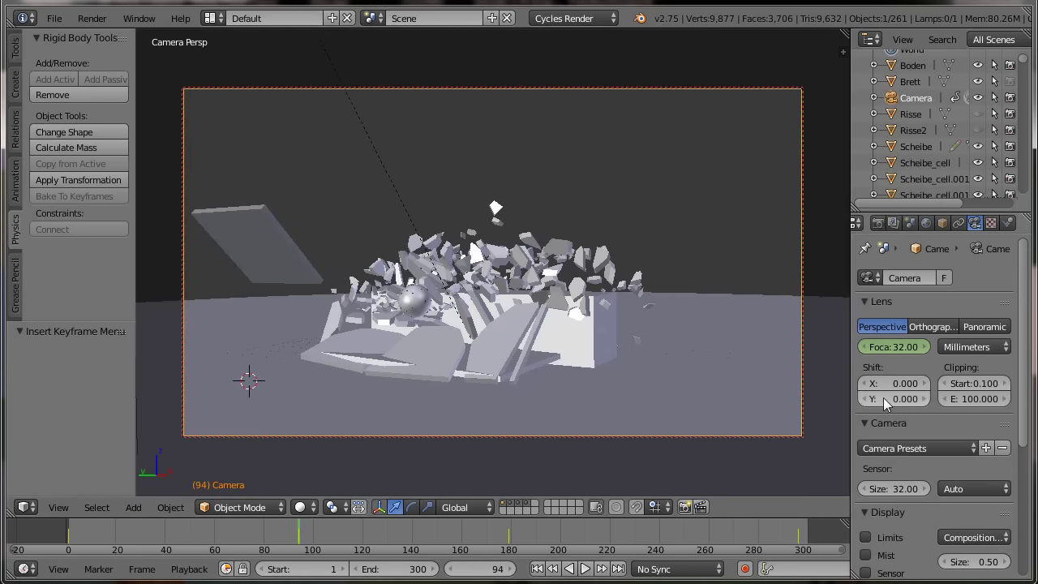
key(i)
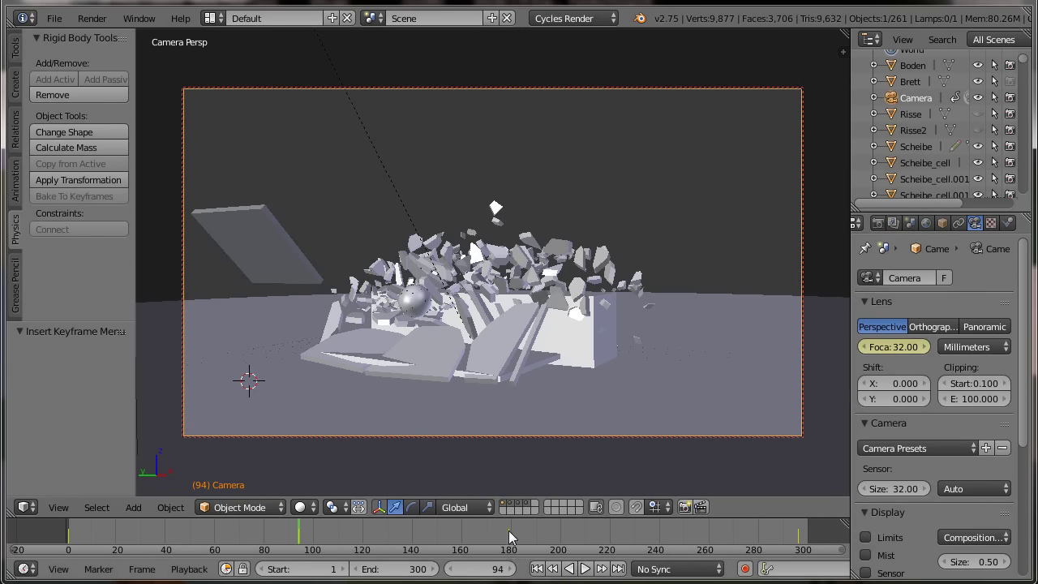
click(509, 531)
click(897, 350)
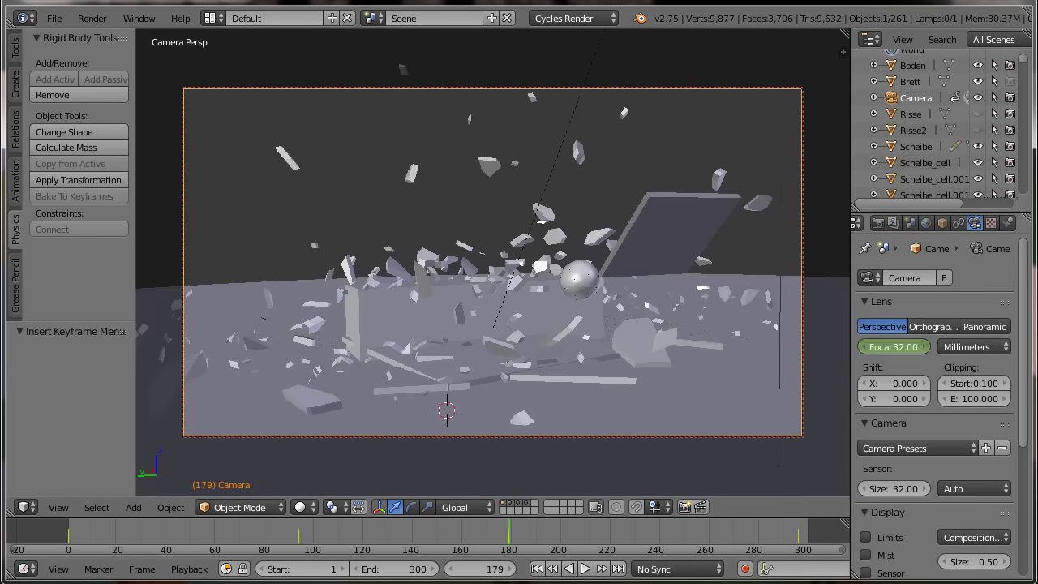
text(25)
key(Return)
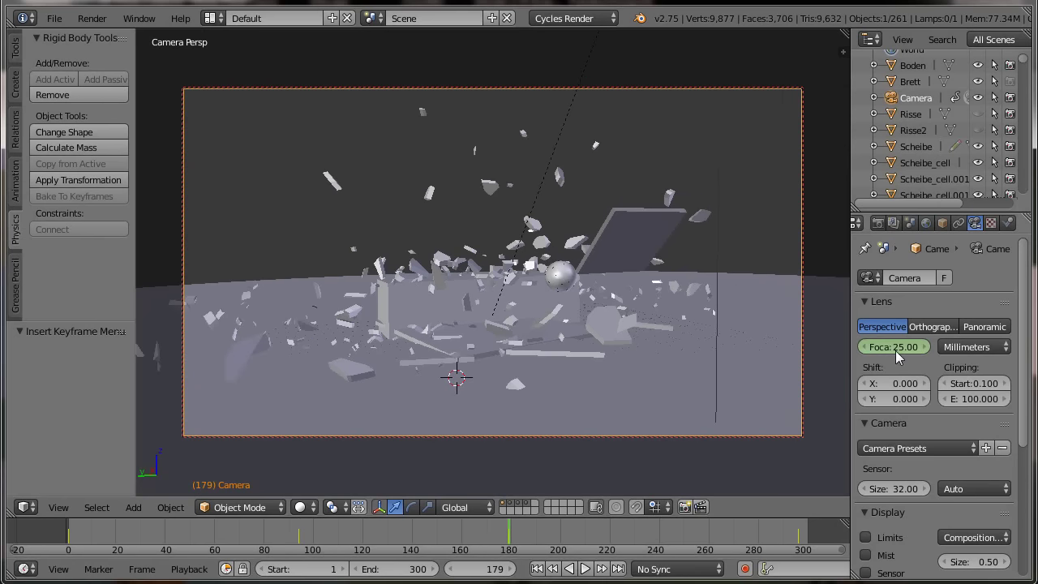
key(i)
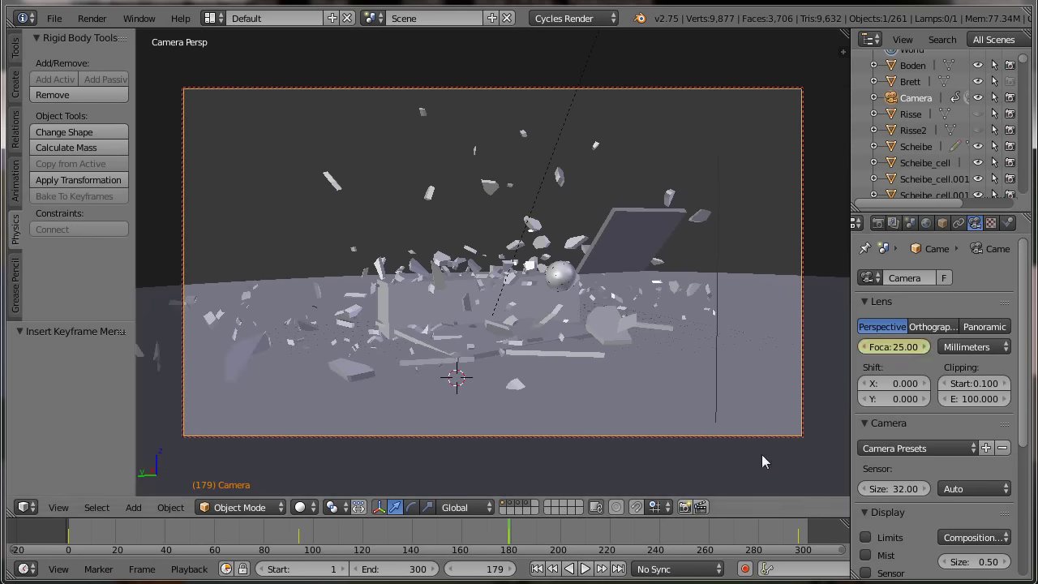
Set the focal length to 27 mm and keyframe it at frame 296.
click(798, 541)
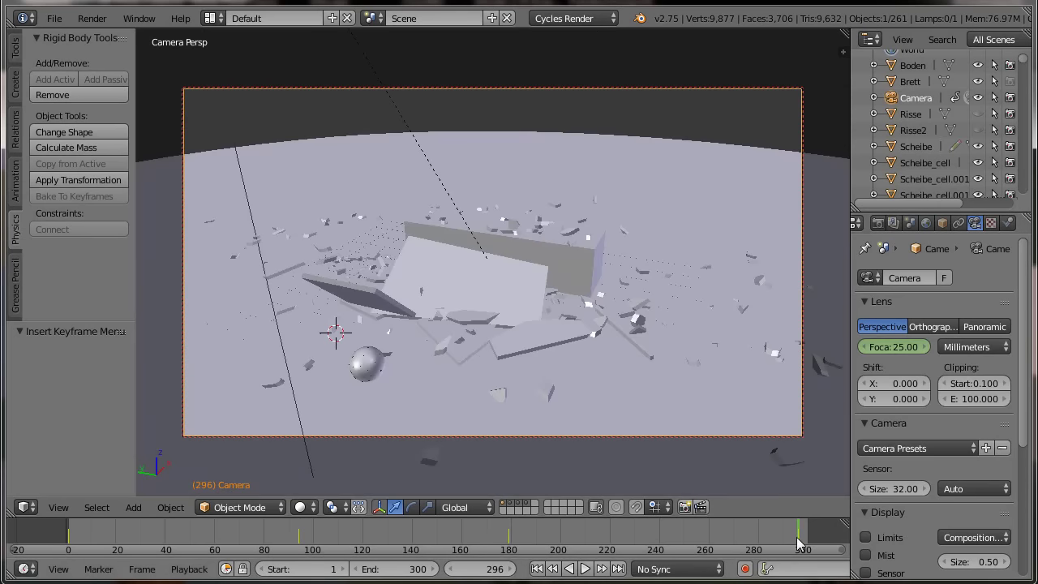
drag(903, 347, 901, 346)
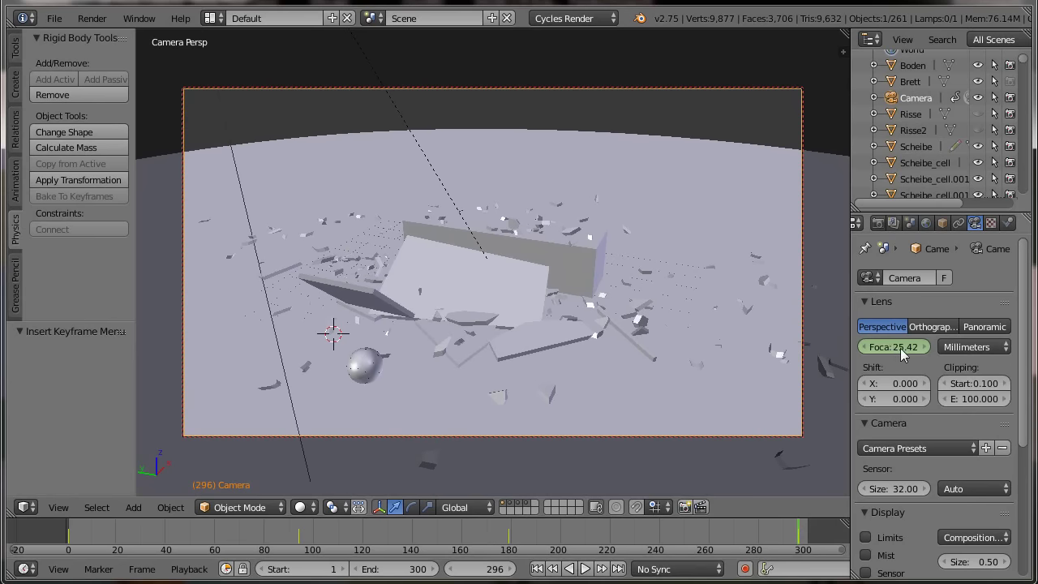
click(901, 348)
text(27)
key(Return)
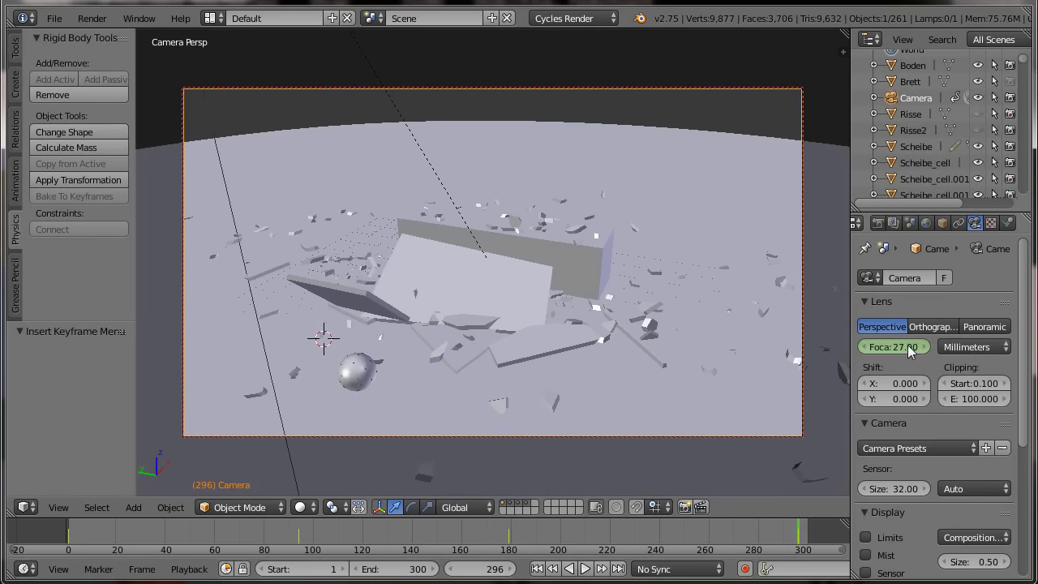
key(i)
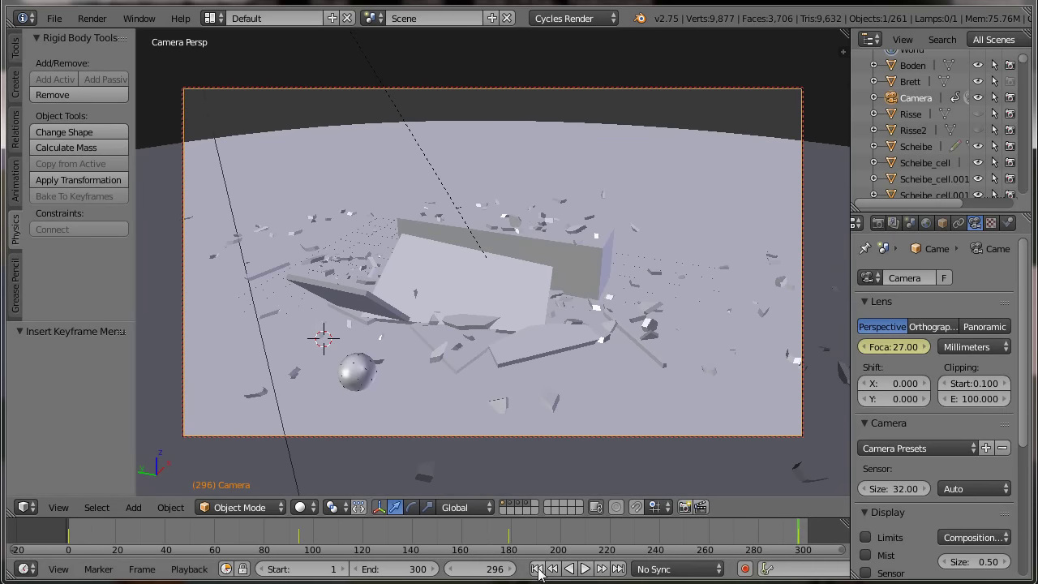
Rewind and play the simulation to check the camera animation.
click(537, 569)
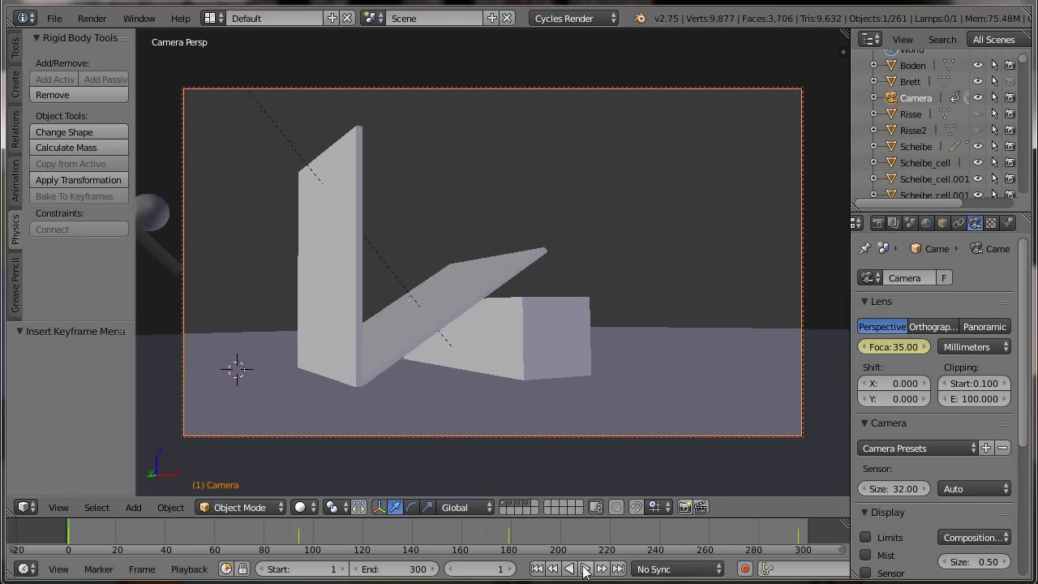
click(585, 569)
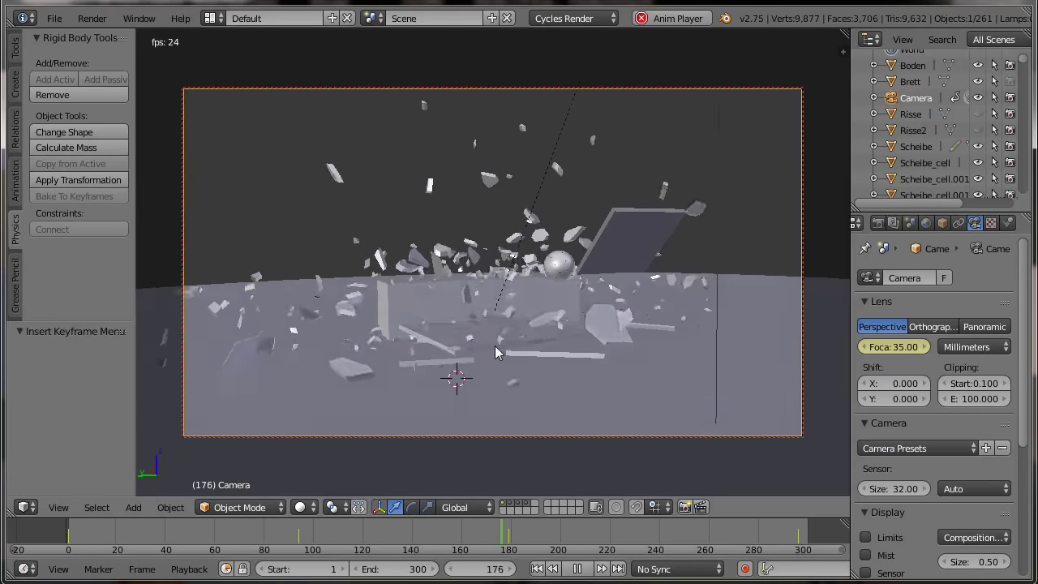
key(Escape)
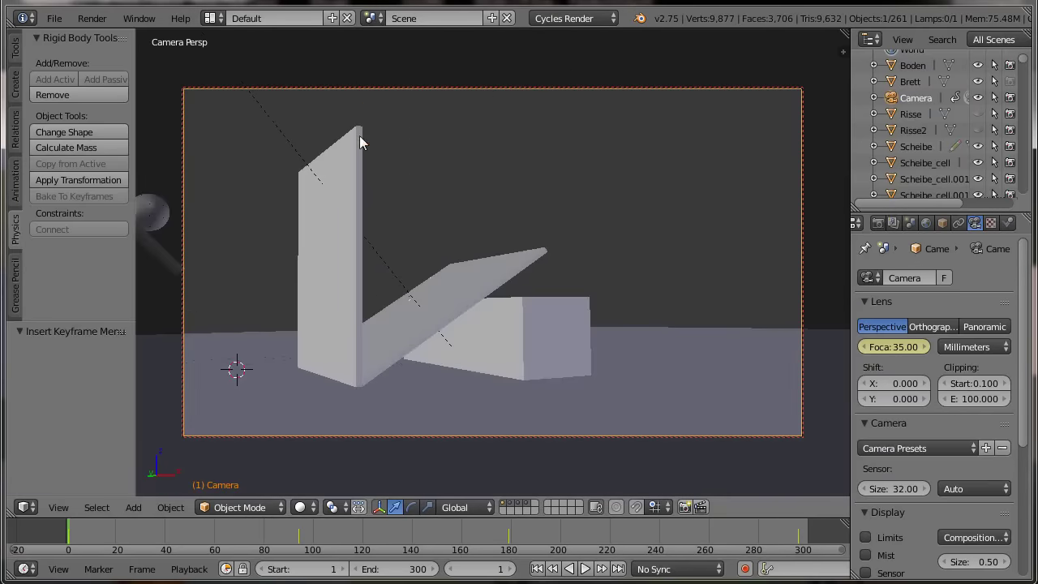
Enable every collision group for Scheibe in its Physics settings.
right_click(361, 131)
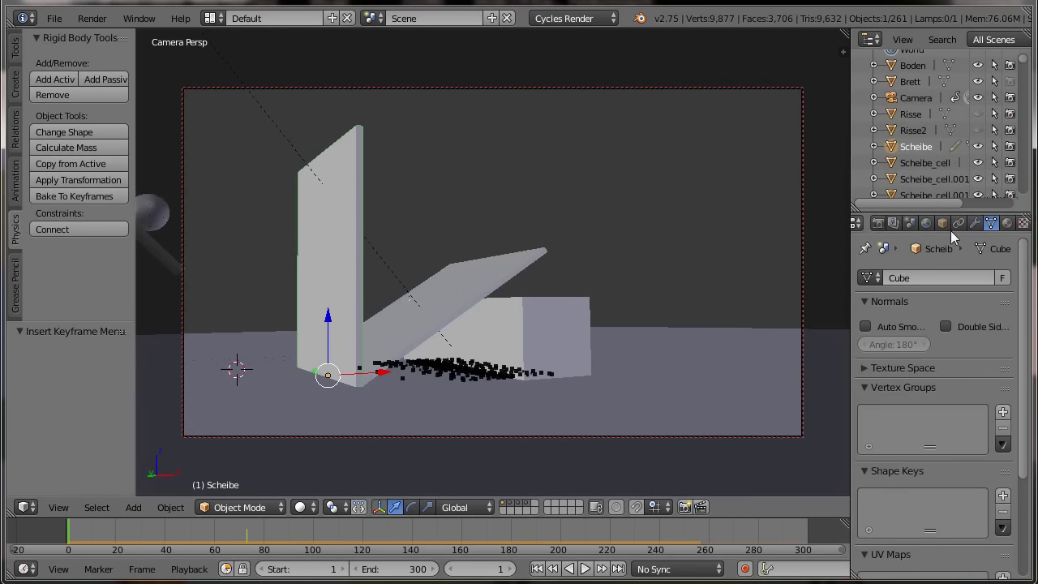
scroll(967, 228, down, 1)
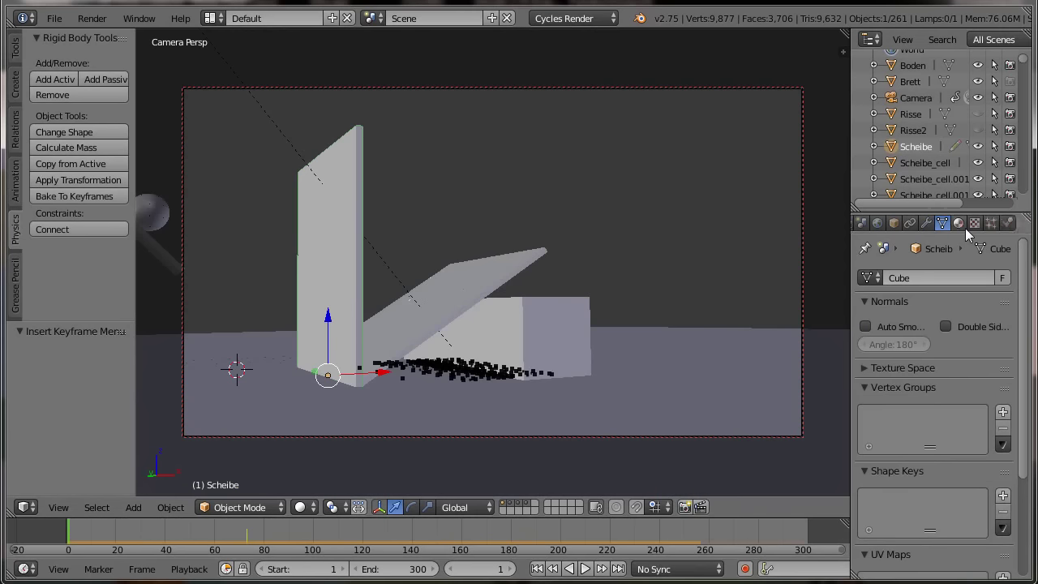
click(1008, 223)
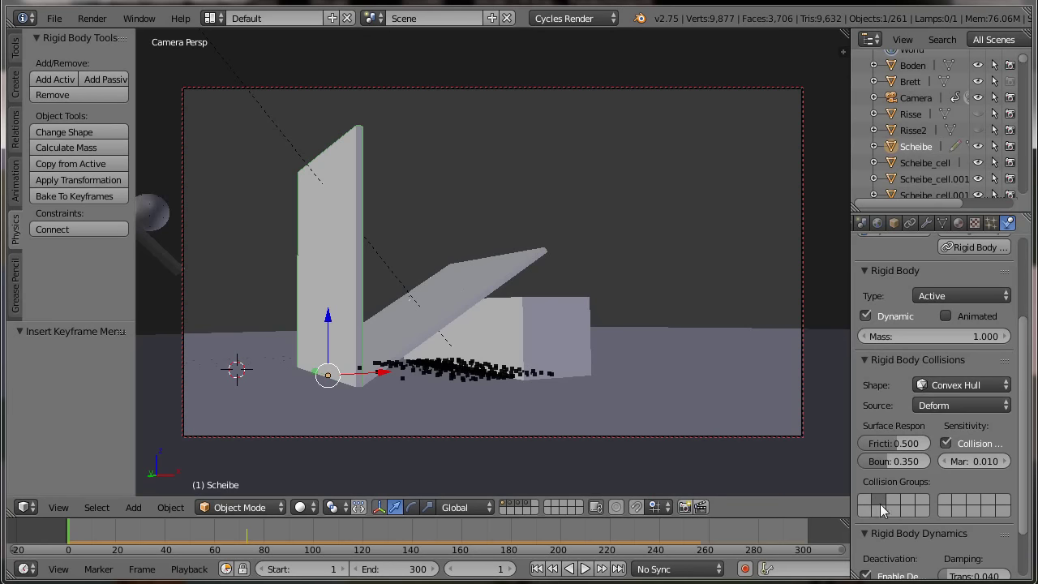
drag(880, 503, 864, 511)
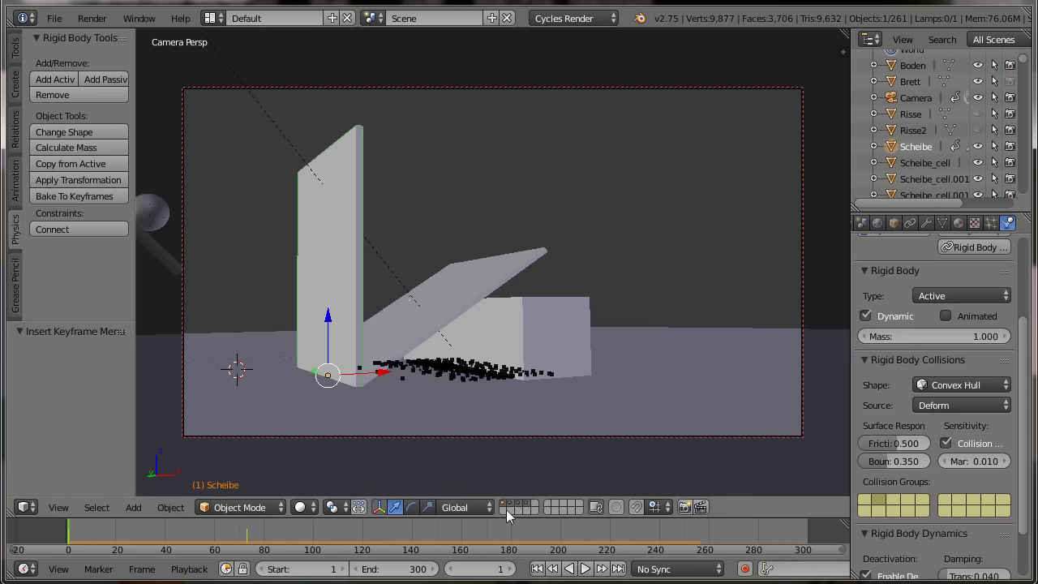
At frame 73, toggle a collision group and keyframe Risse's collision groups.
click(247, 543)
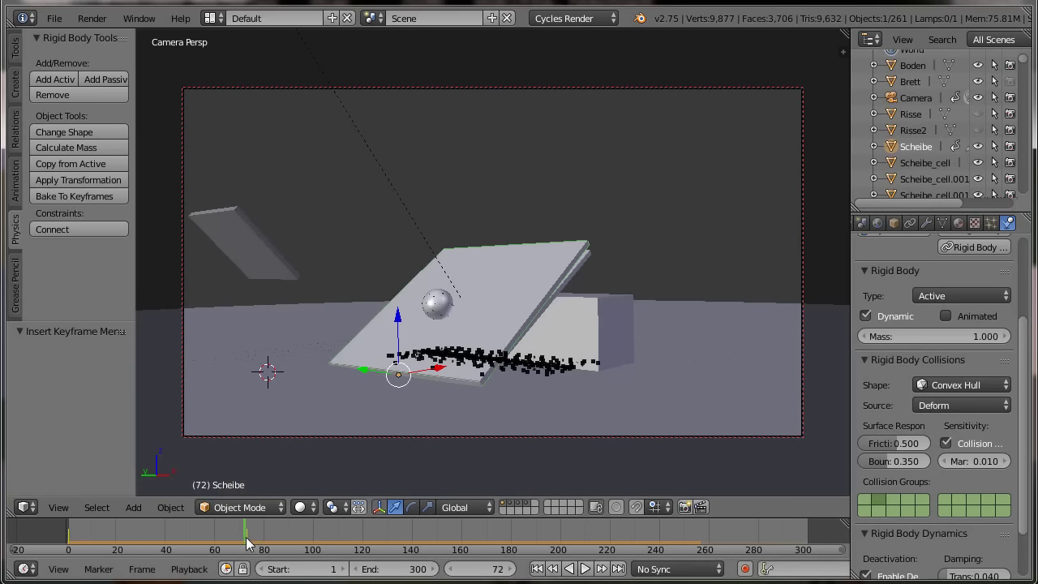
click(248, 544)
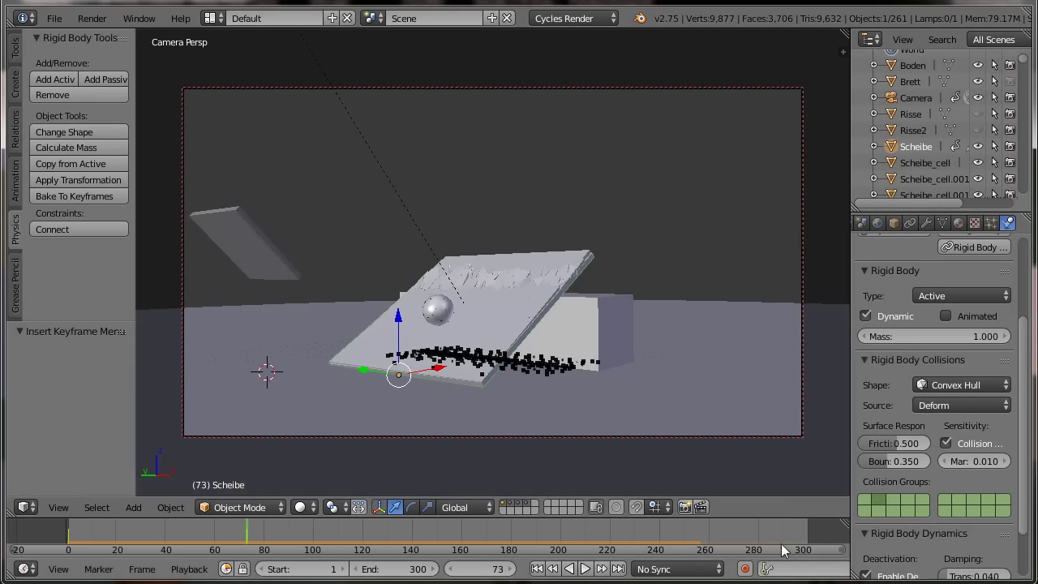
click(880, 500)
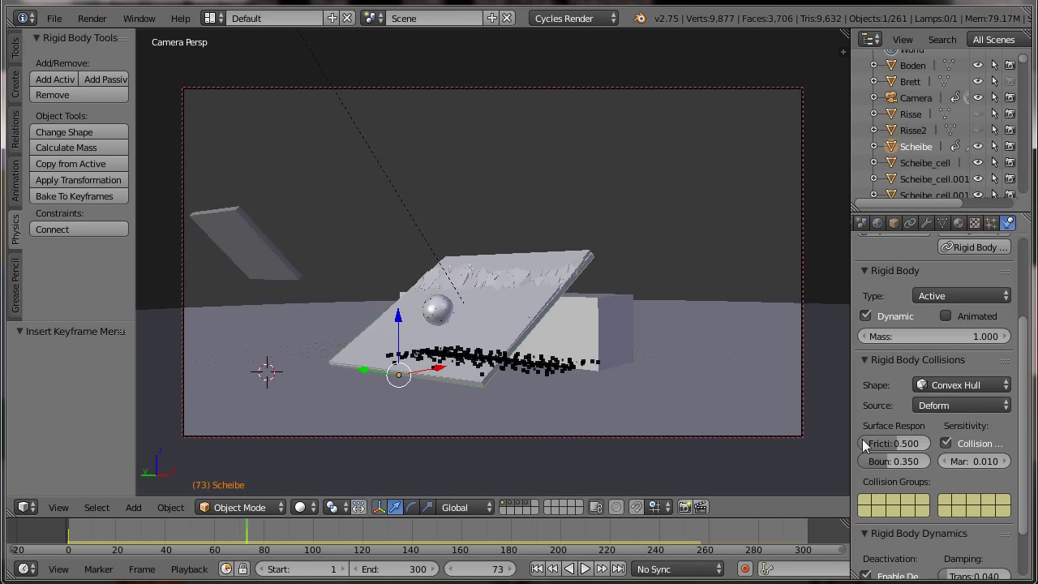
click(909, 130)
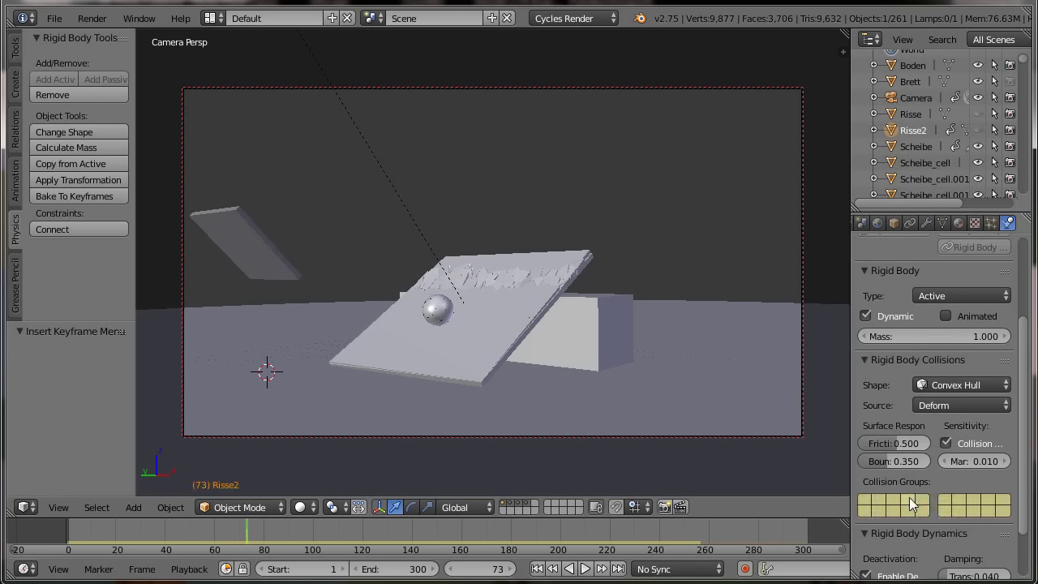
click(908, 116)
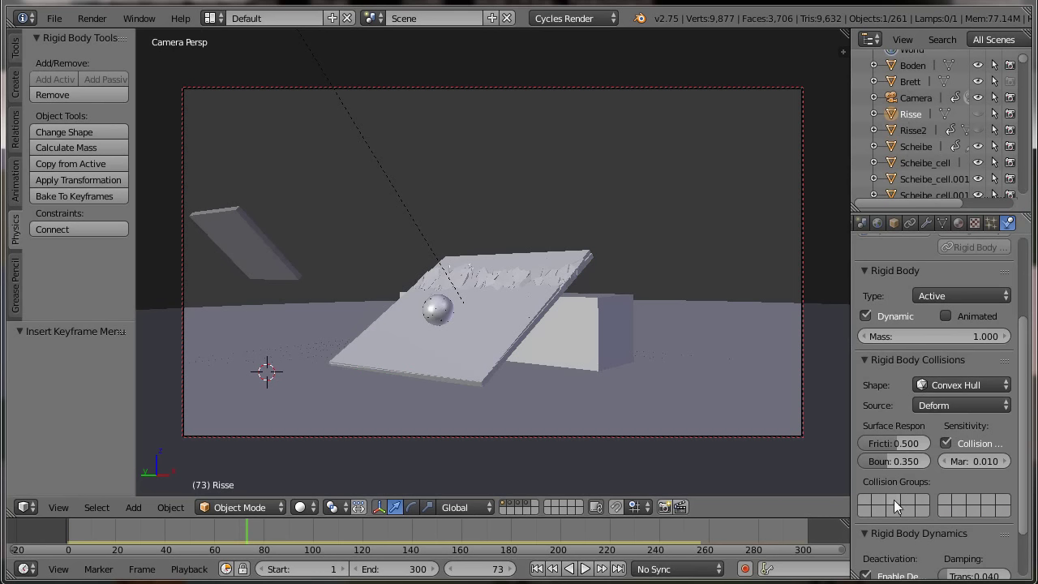
key(i)
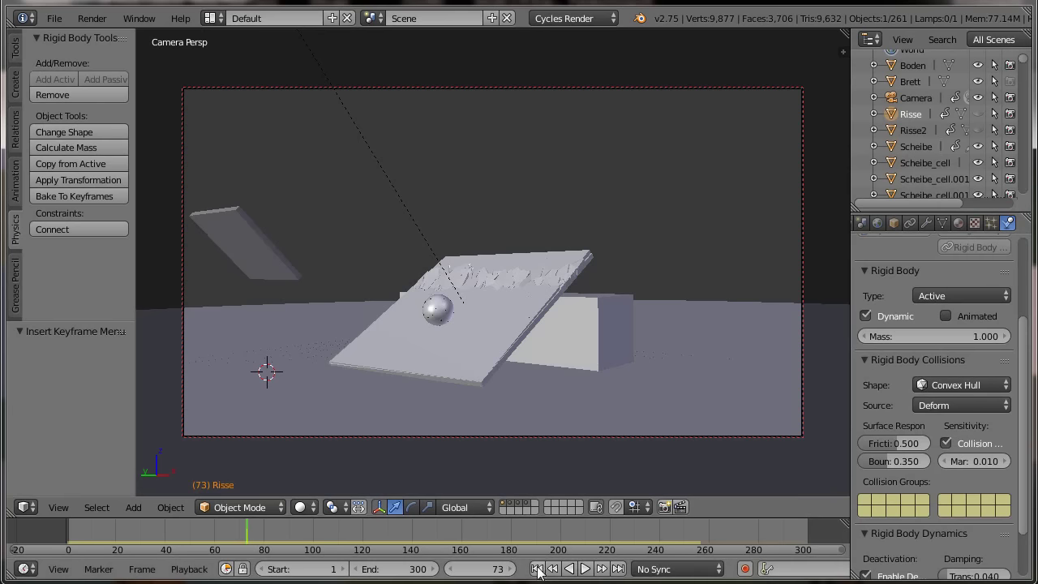
At frame 1, toggle a Risse collision group and keyframe Risse's and Risse2's collision groups.
click(538, 569)
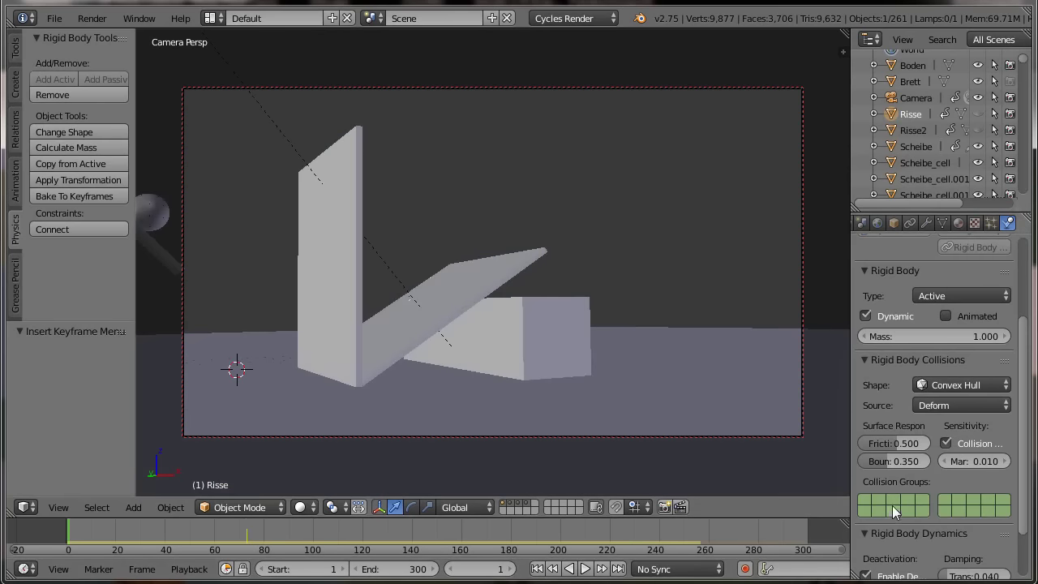
click(892, 500)
key(i)
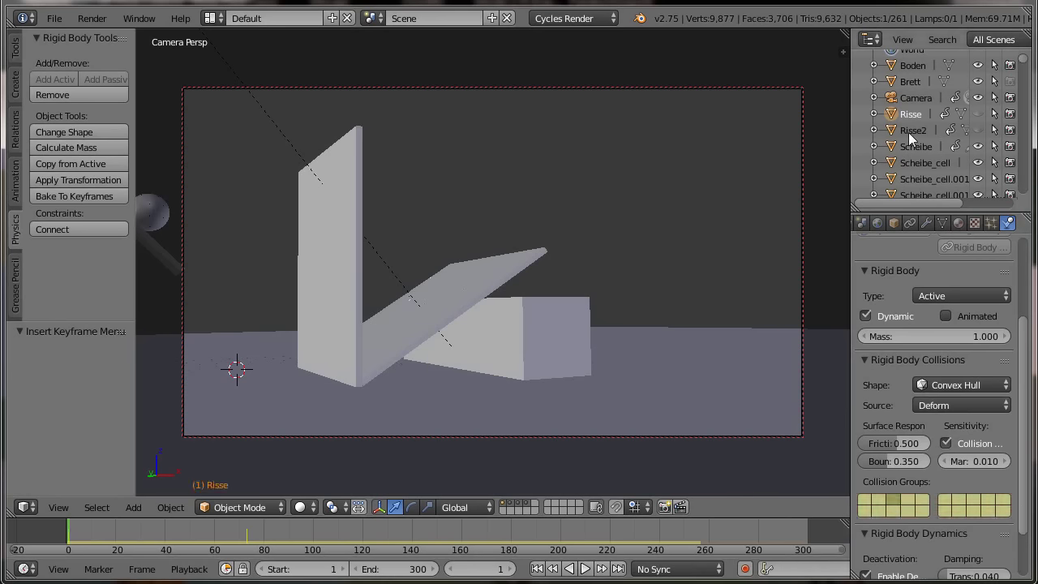
click(909, 132)
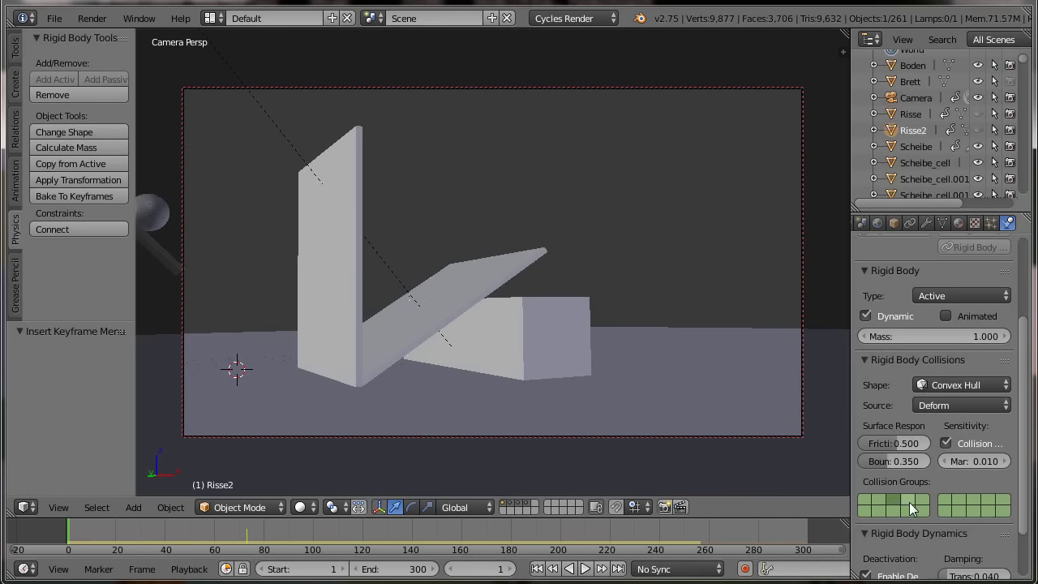
key(i)
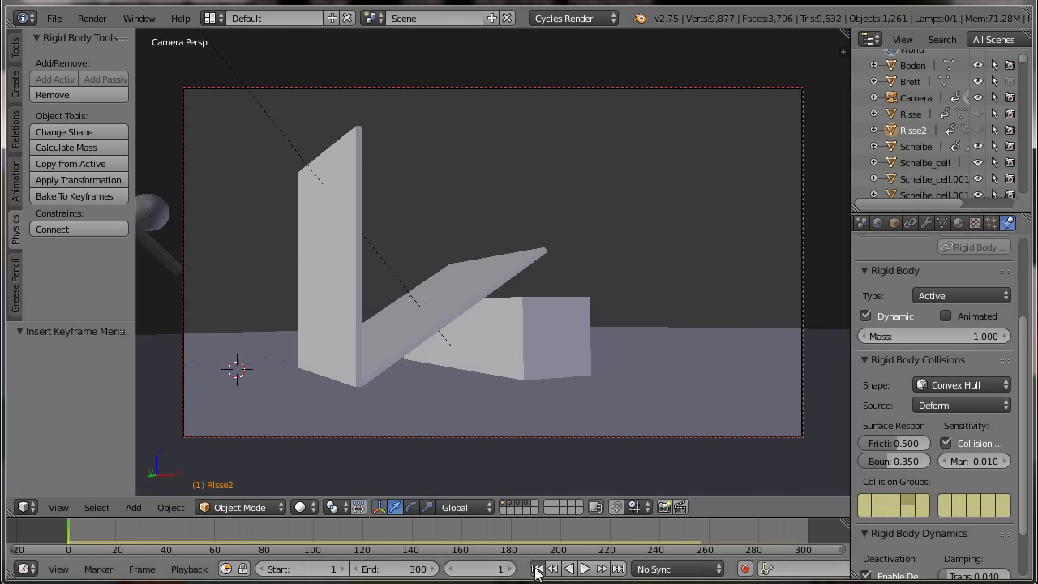
Play the simulation to check the impact, then select Scheibe.
click(586, 570)
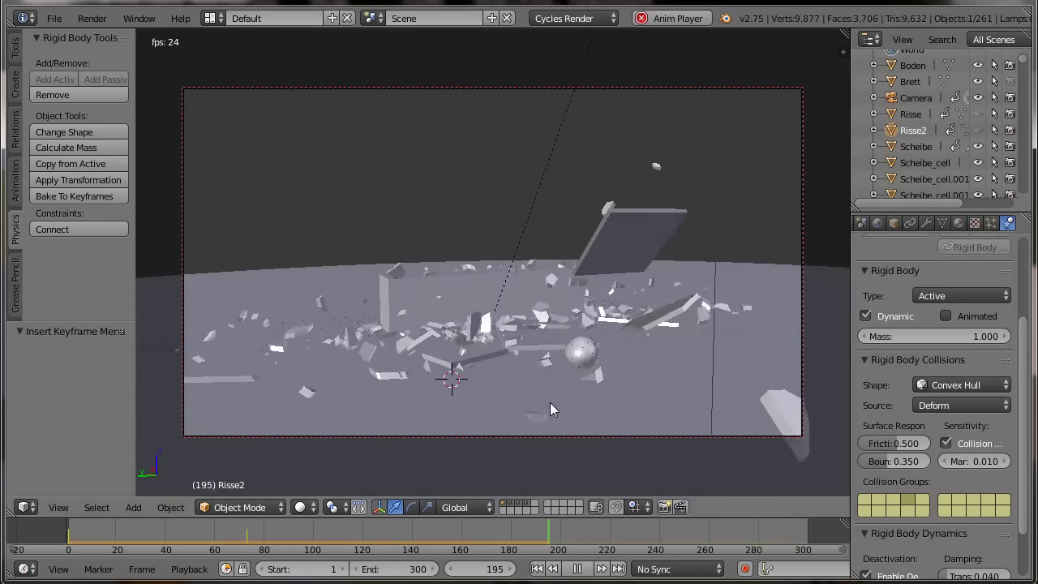
key(Escape)
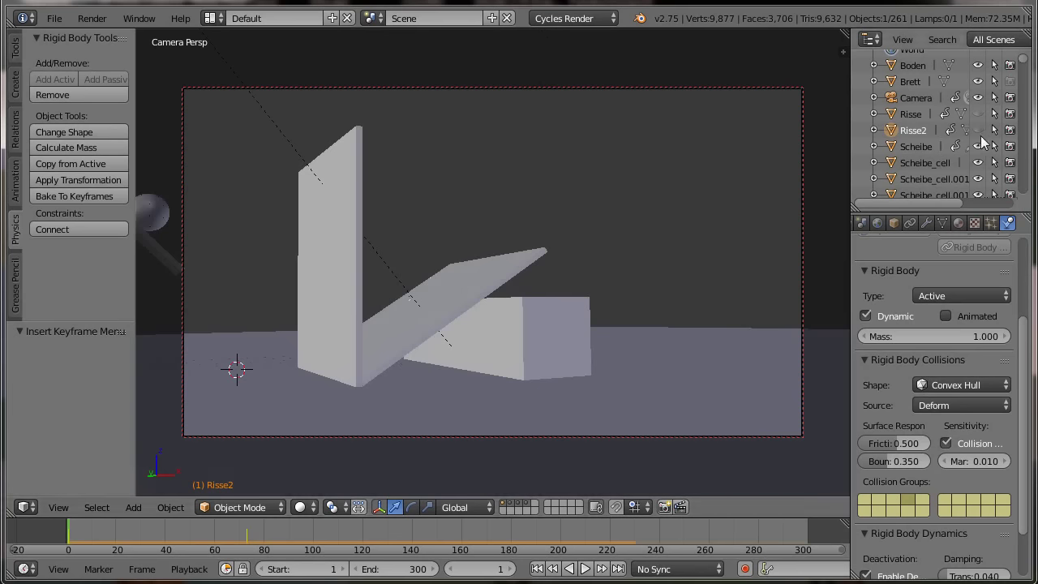
click(915, 146)
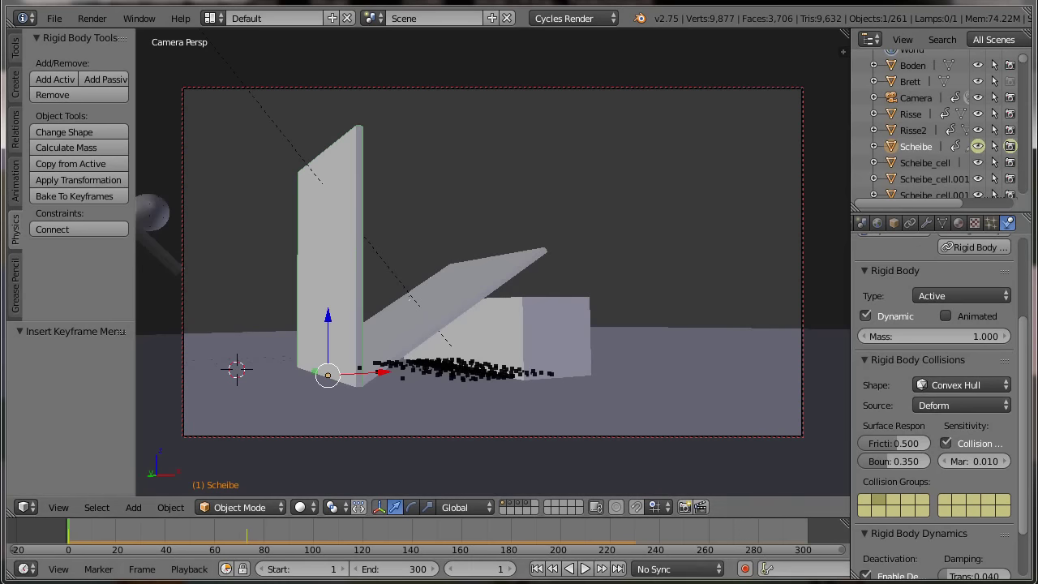
Pause the simulation at frame 42 and toggle Scheibe's viewport visibility.
click(586, 570)
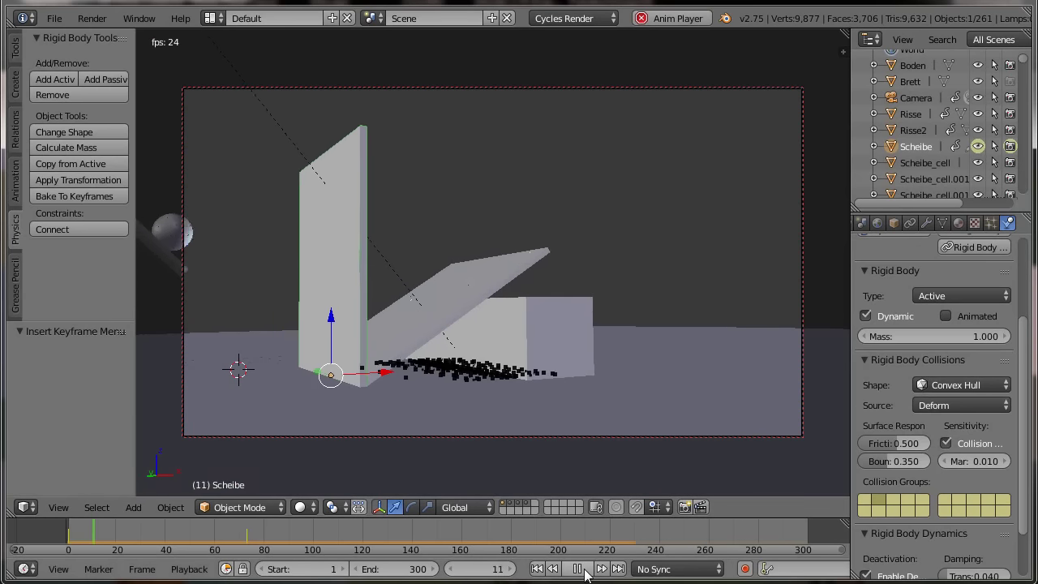
click(585, 570)
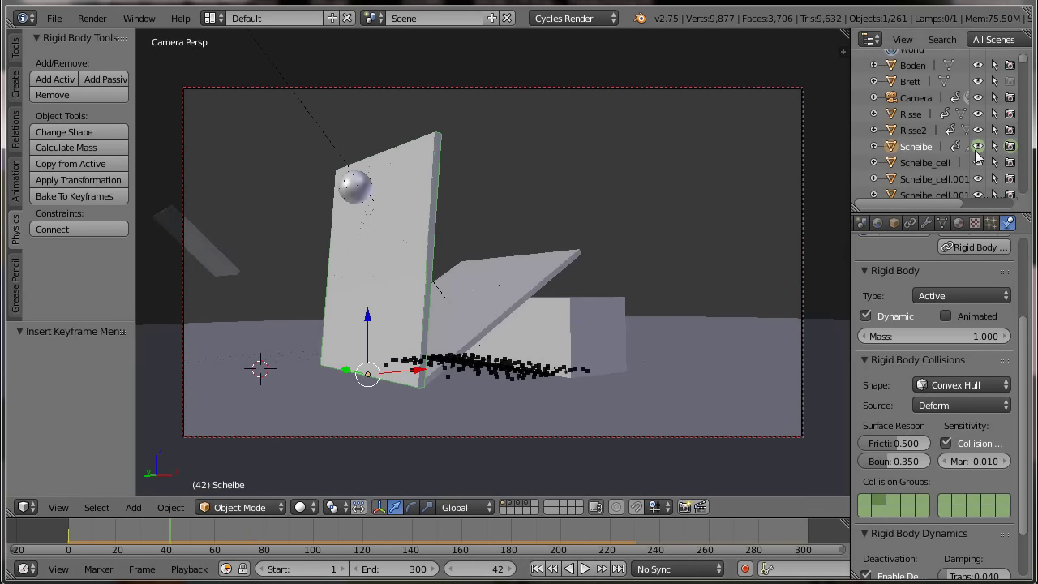
click(978, 146)
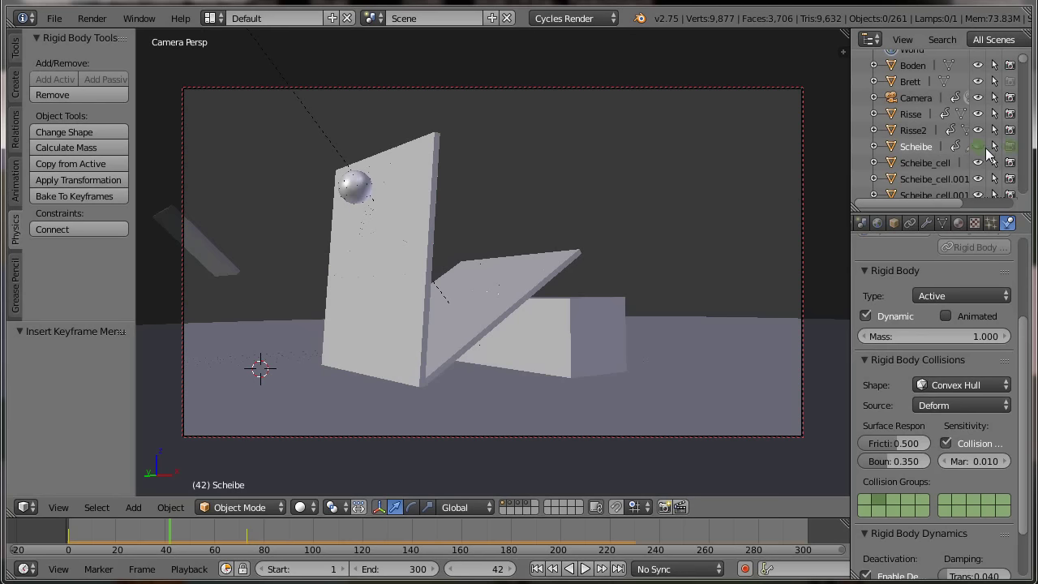
click(979, 146)
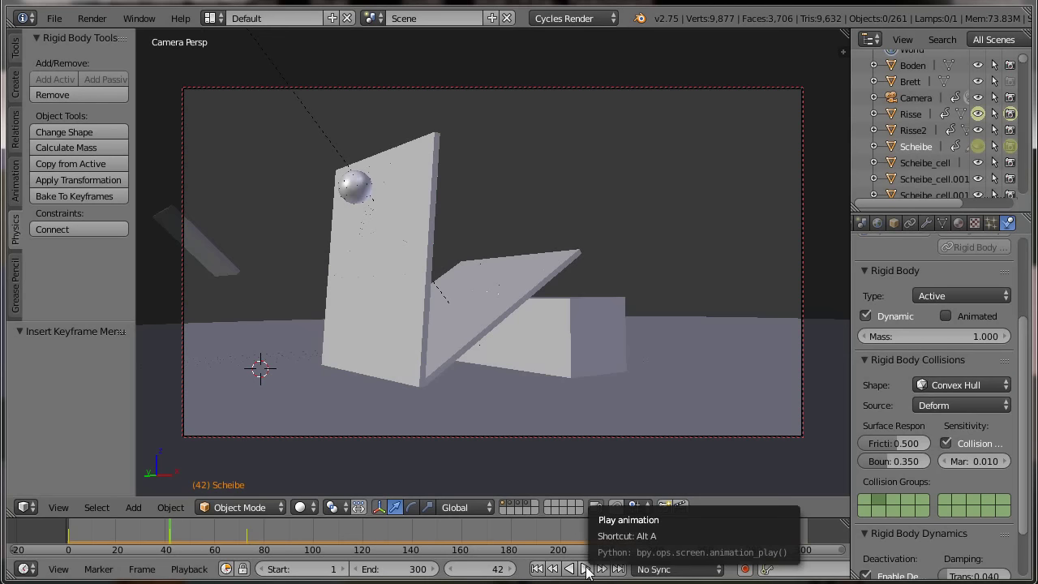
Keyframe Risse2's visibility at frames 68 and 73.
click(585, 569)
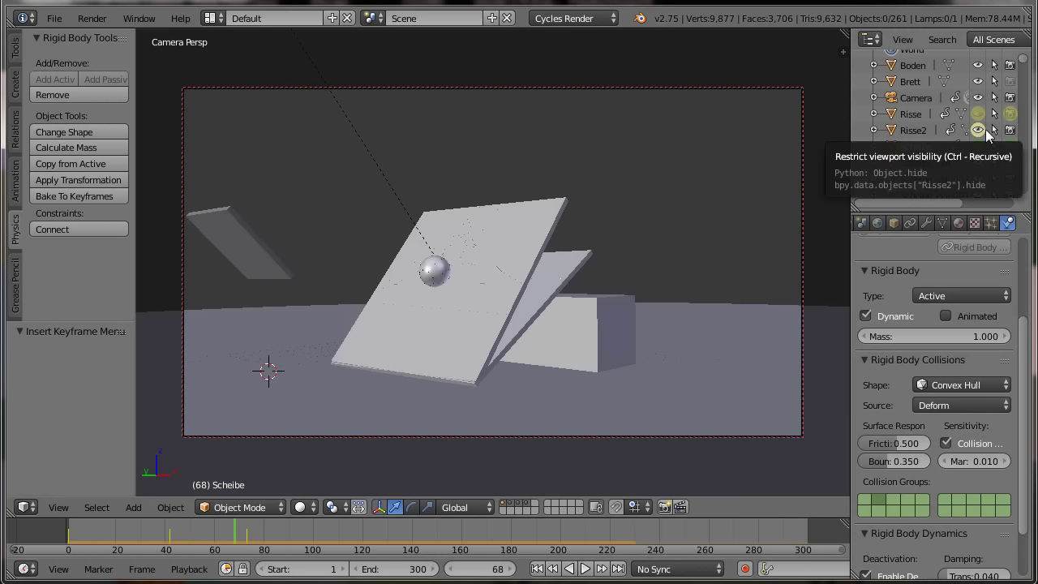
key(i)
key(i)
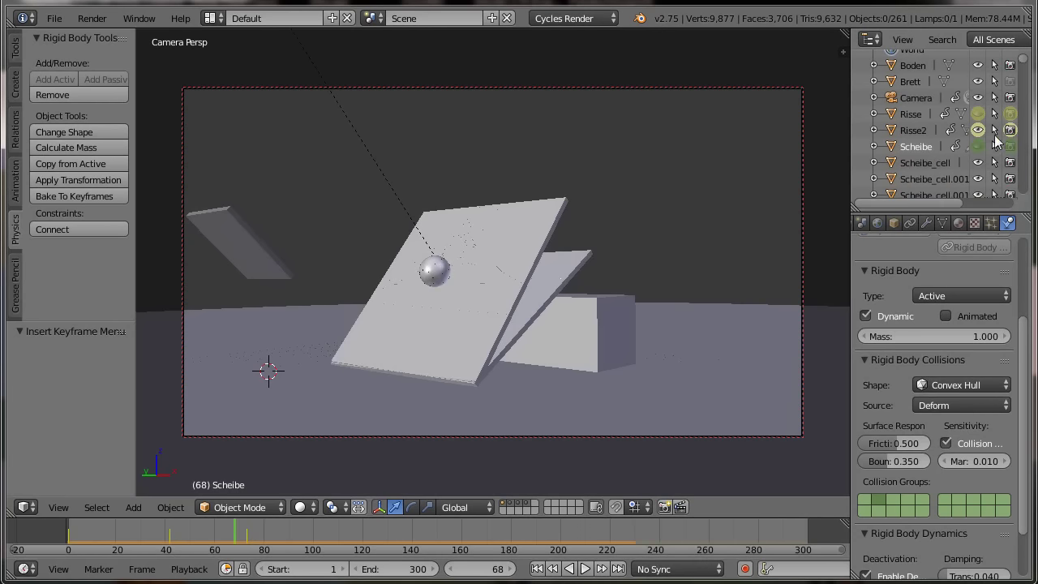
click(491, 570)
text(73)
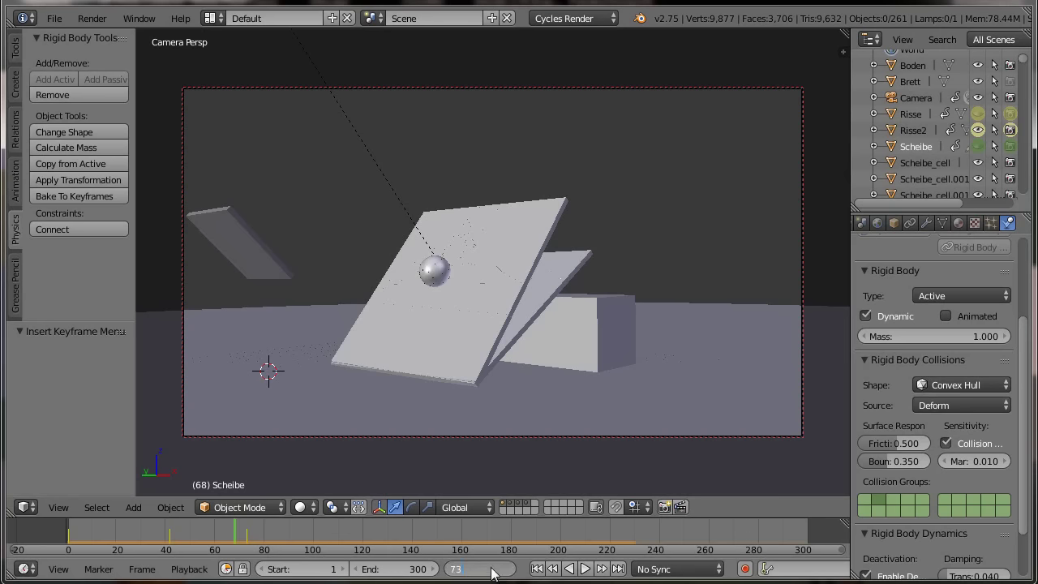
key(Return)
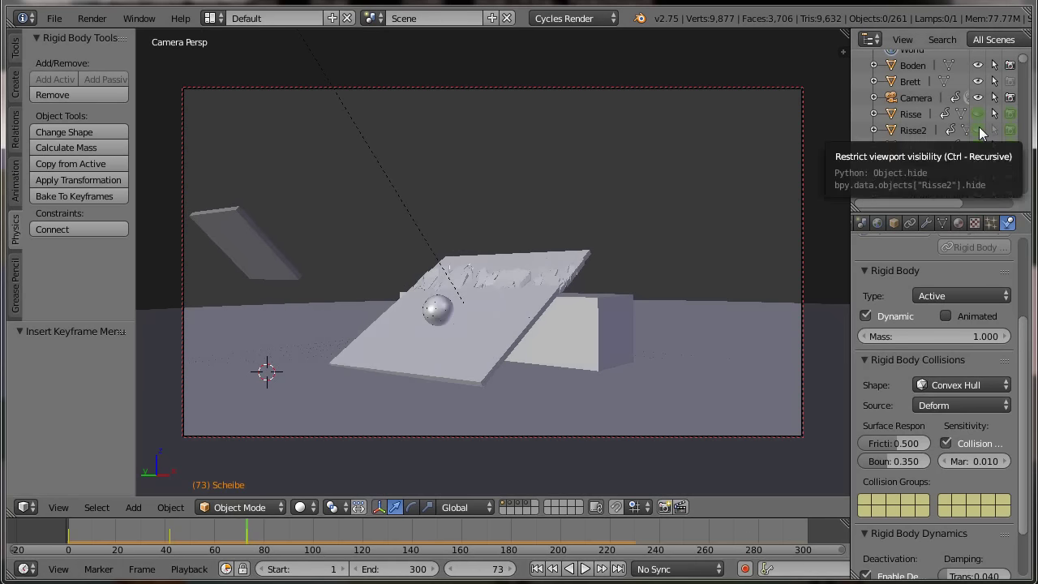
key(i)
key(i)
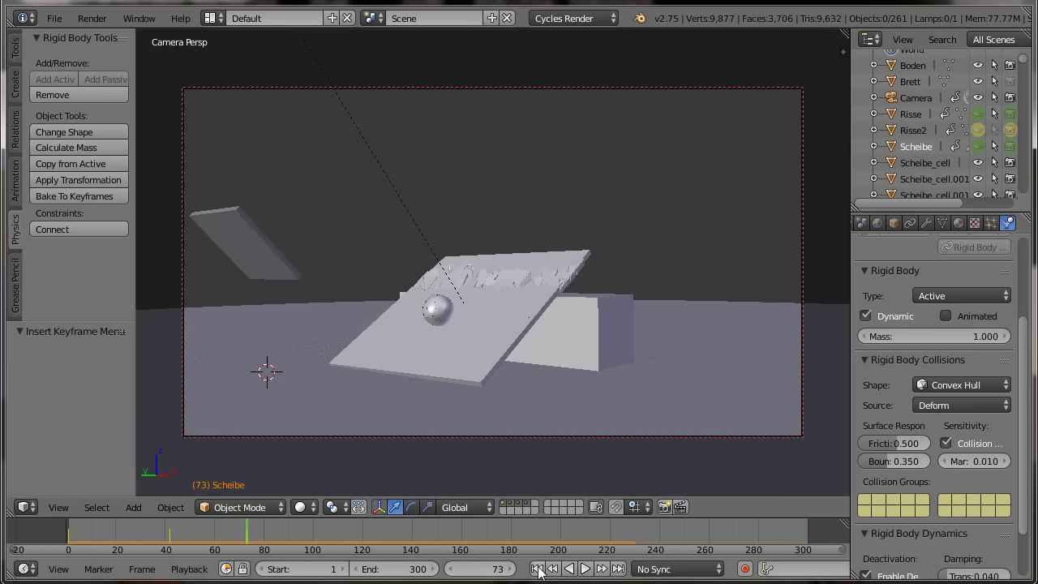
At frame 1, hide Risse and Risse2 in viewport and render, then replay the simulation.
click(537, 569)
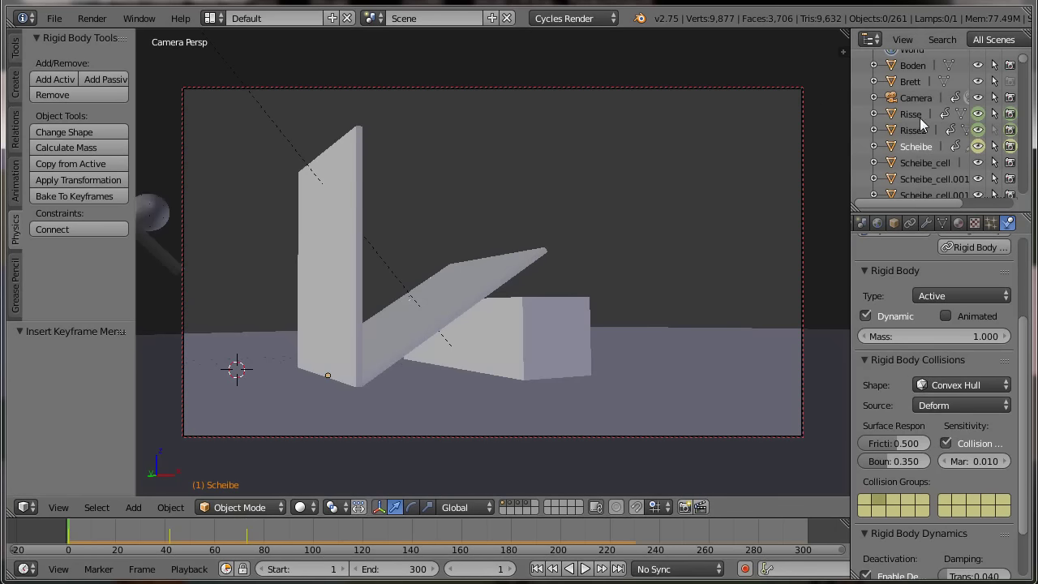
click(979, 114)
click(1012, 114)
click(978, 130)
click(1011, 130)
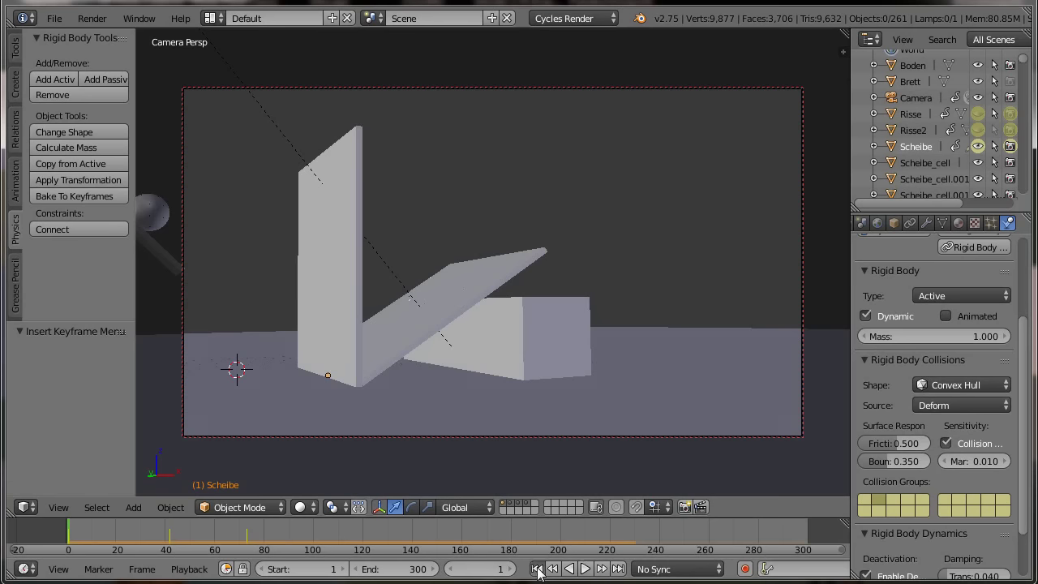
click(537, 570)
click(584, 568)
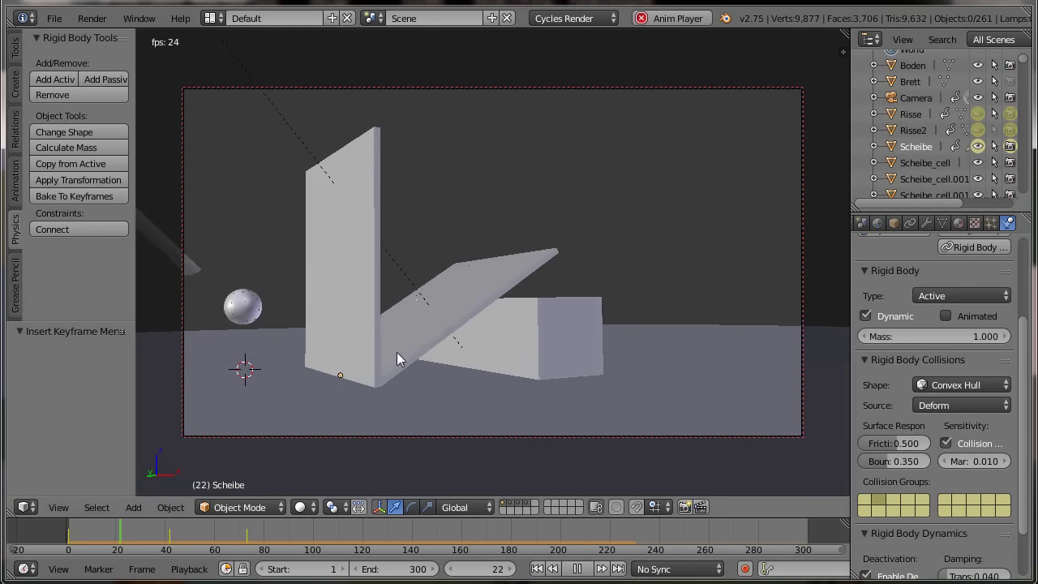
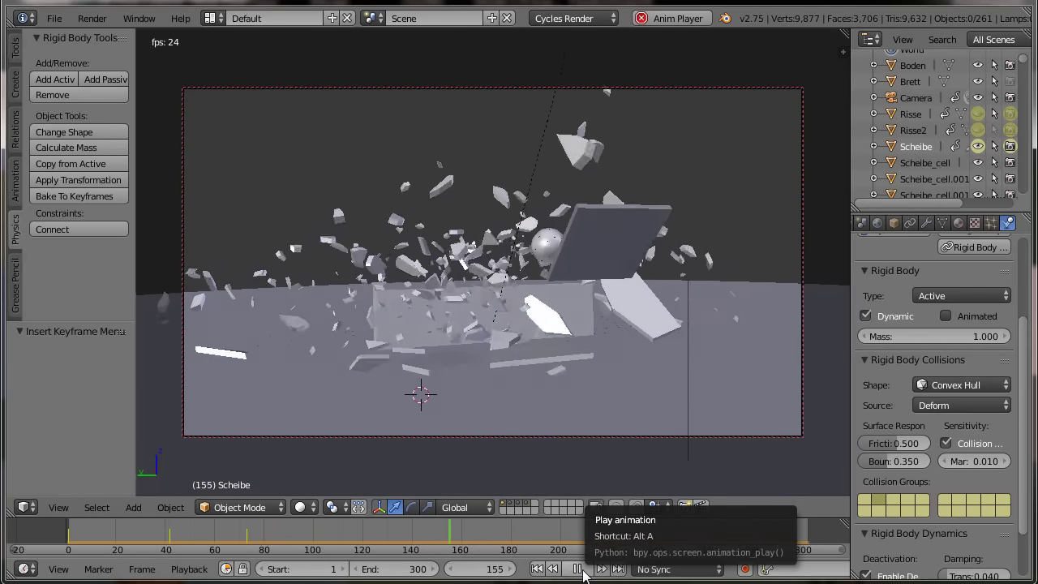
Rewind to frame 1, replay the shattering through frame 288, then stop back on frame 1.
click(580, 571)
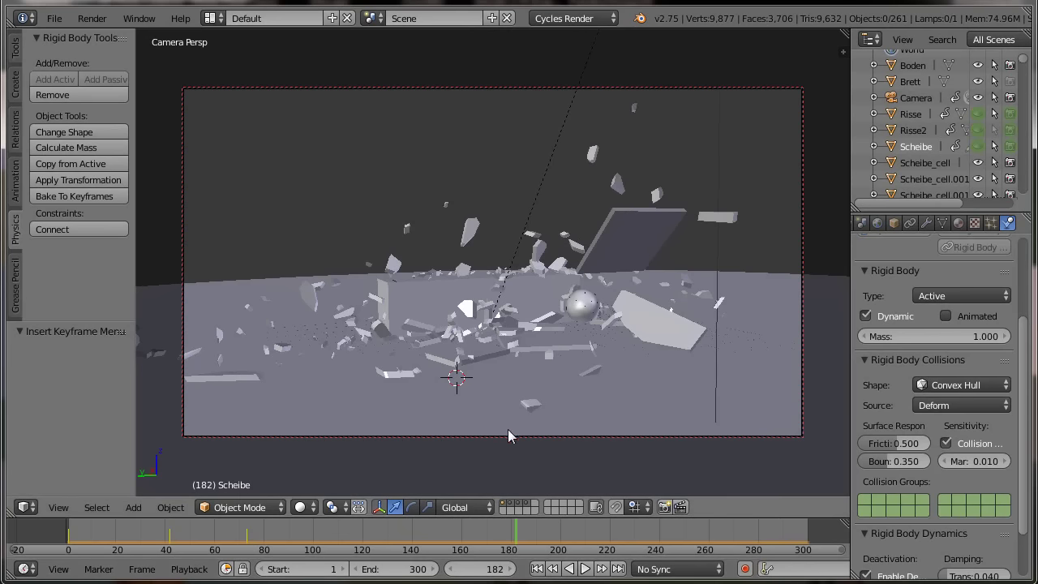
click(540, 571)
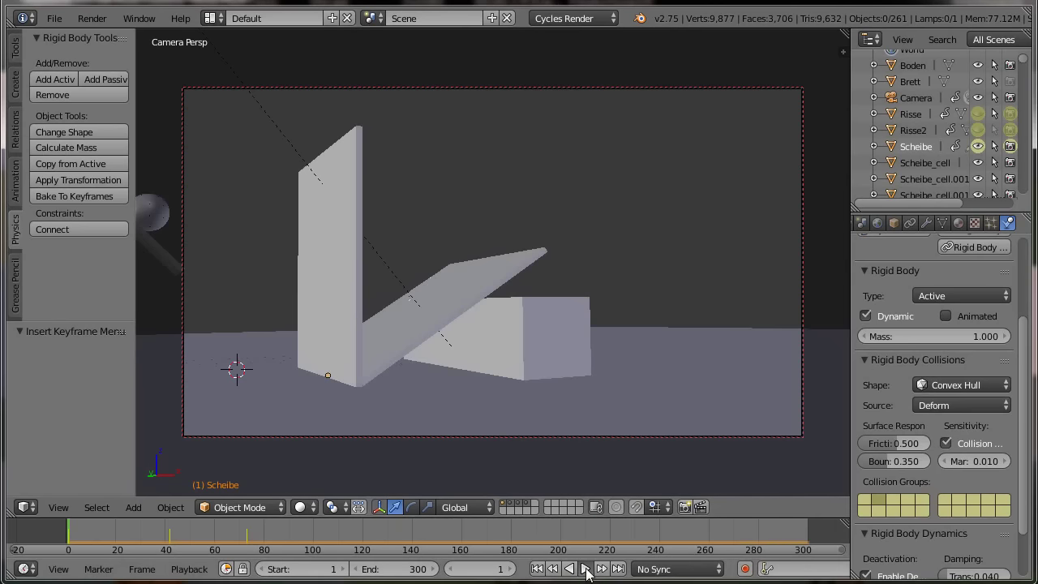
click(586, 571)
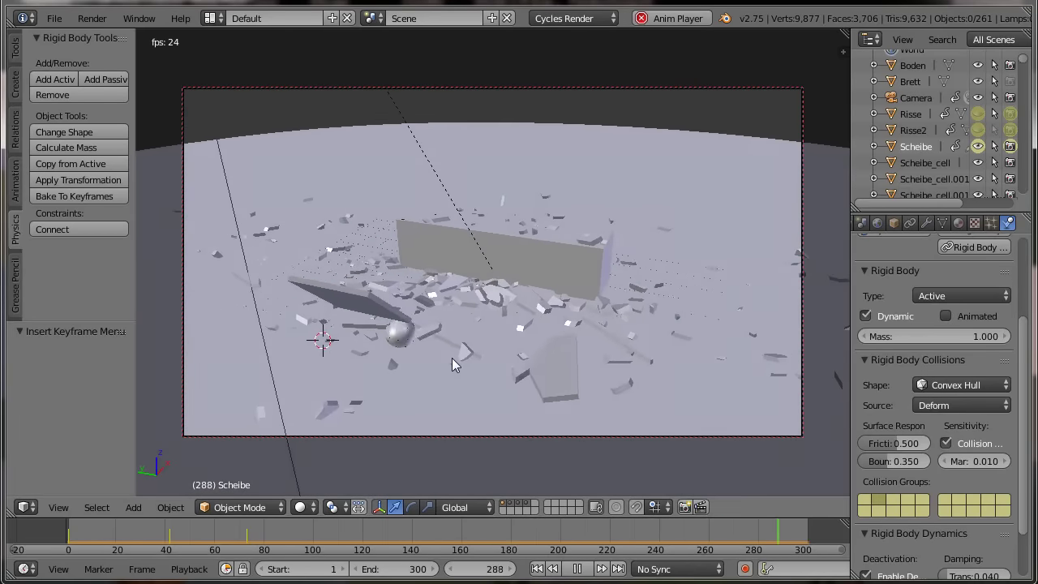
key(Escape)
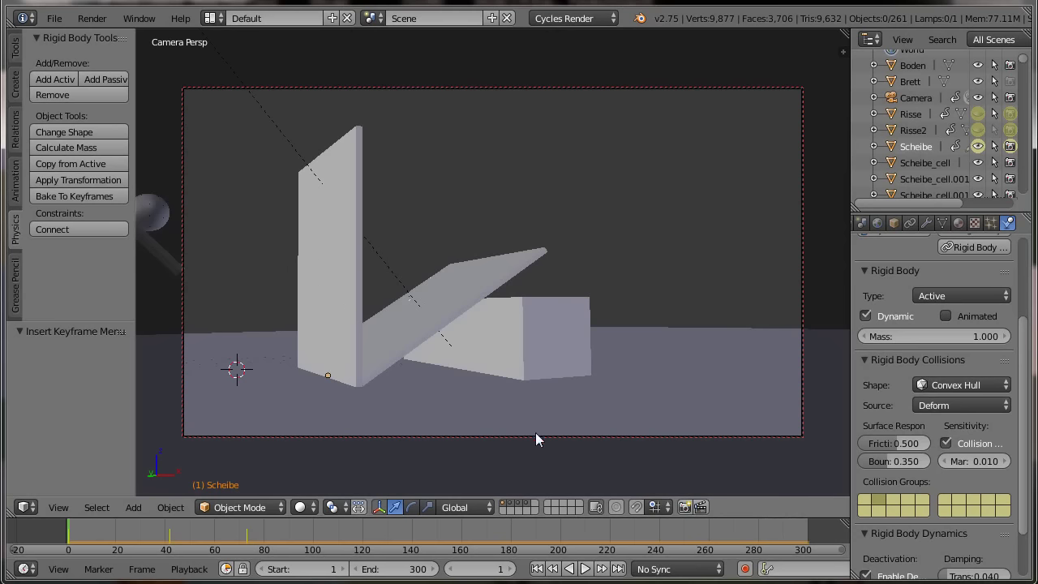
On the plank-only layer, add a cylinder (32 vertices, radius 1, depth 2) at the 3D cursor.
click(528, 504)
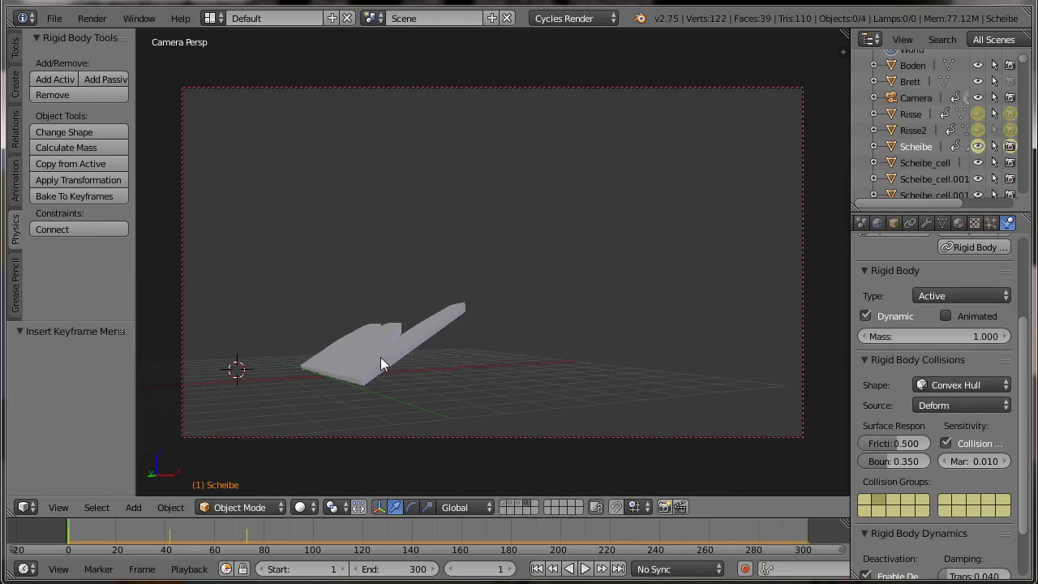
click(17, 83)
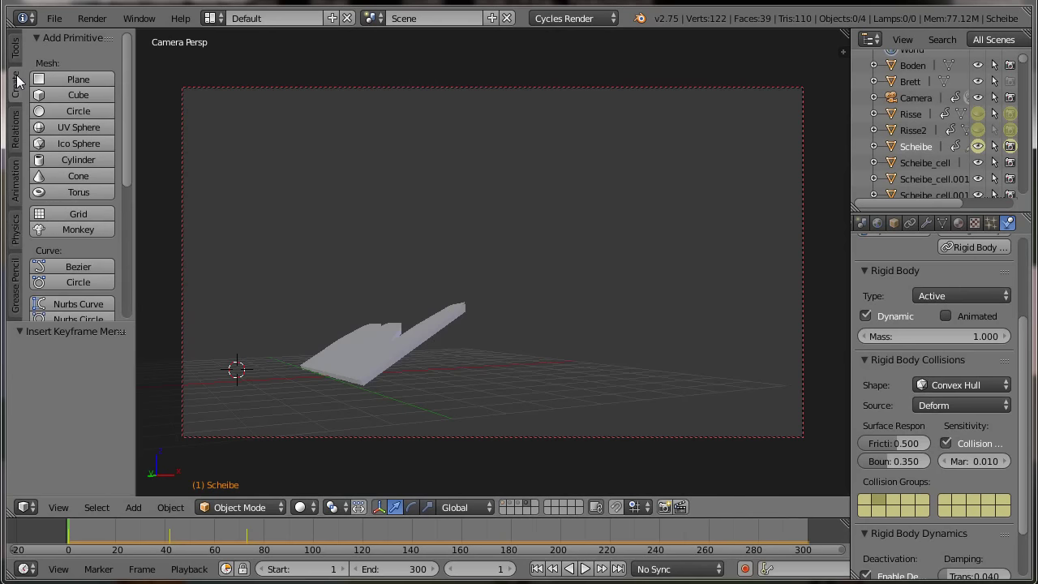
click(82, 163)
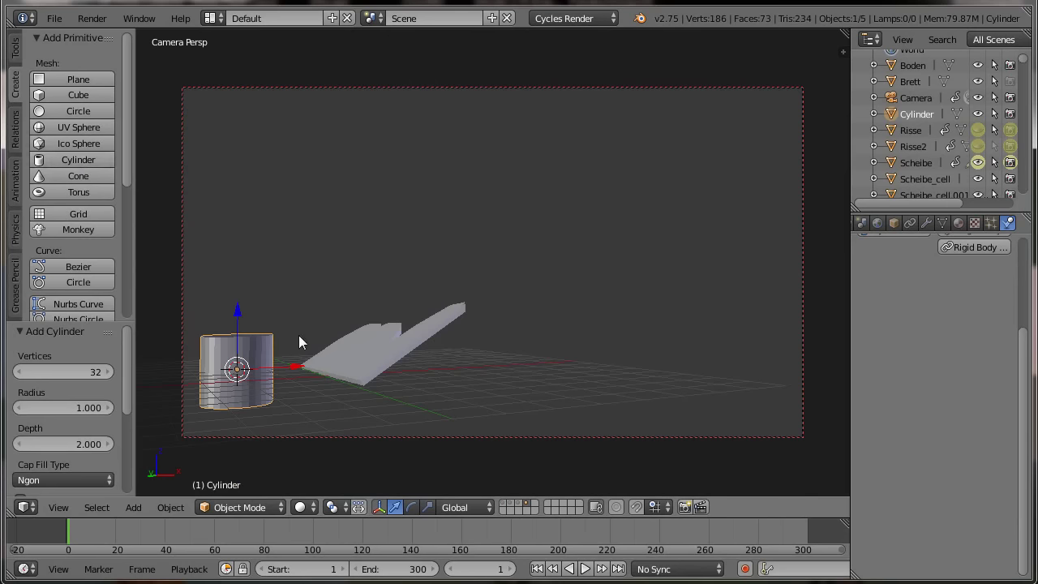
Rotate the cylinder 90° about X and move it beside the plank along Y.
text(r)
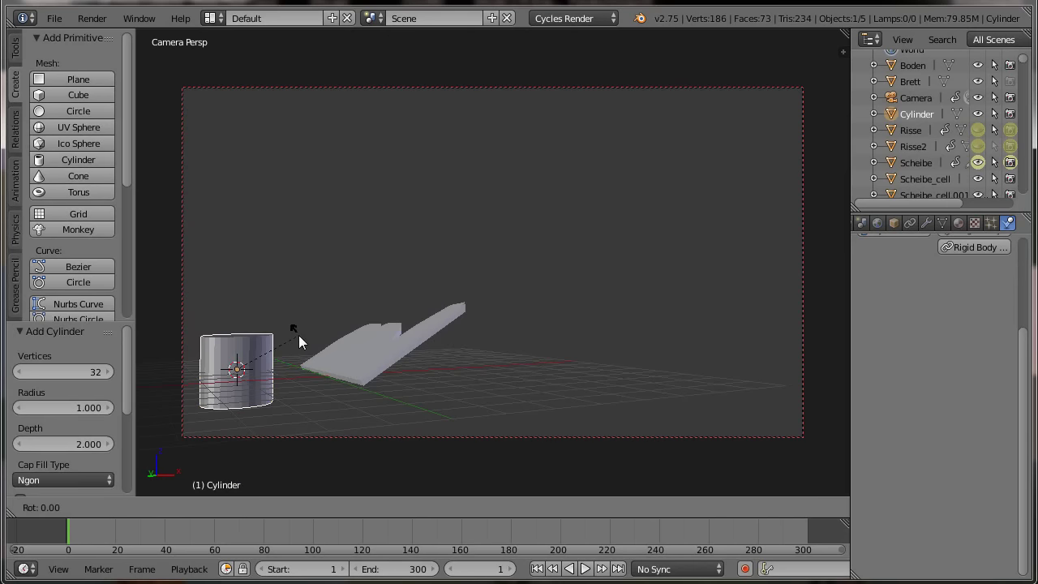
text(x90)
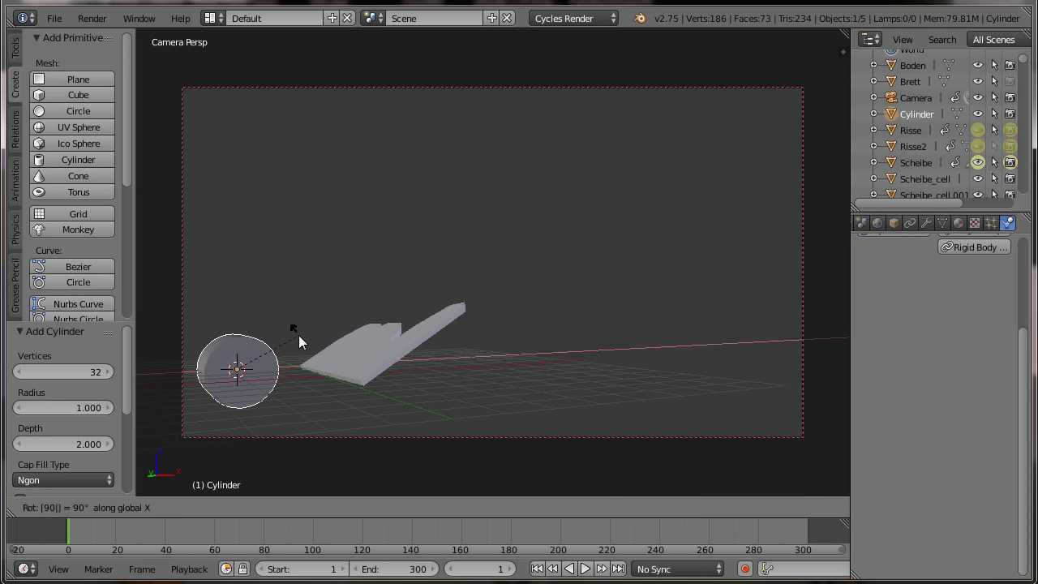
key(Return)
key(g)
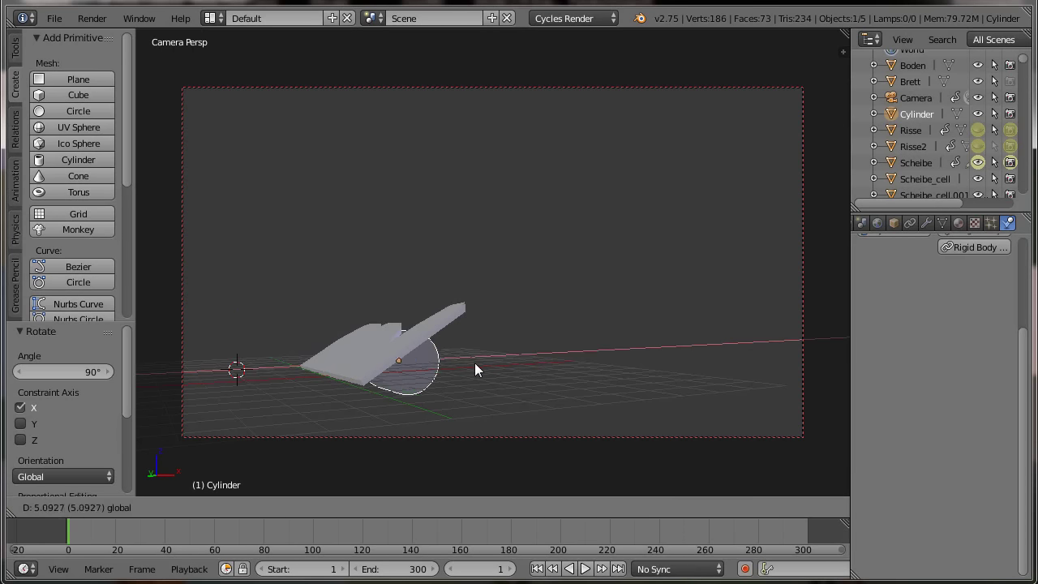
click(475, 362)
key(KP_1)
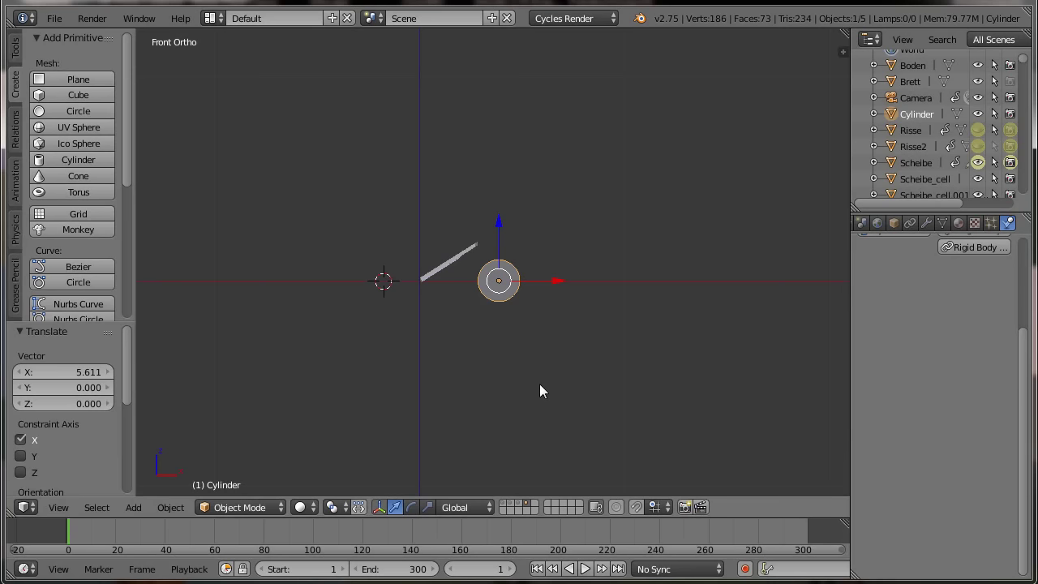
middle_drag(539, 384, 388, 404)
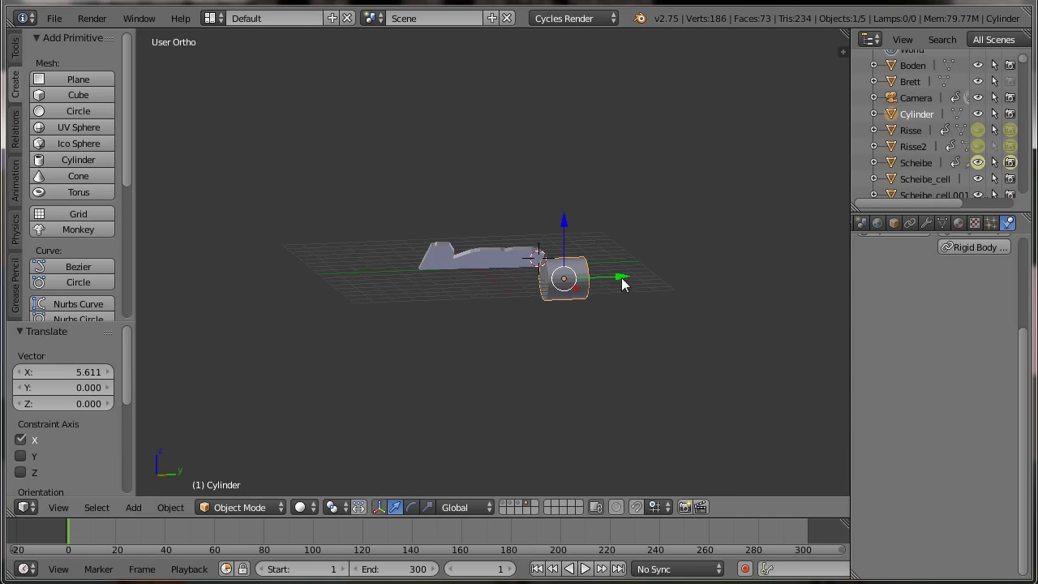
middle_drag(597, 334, 536, 373)
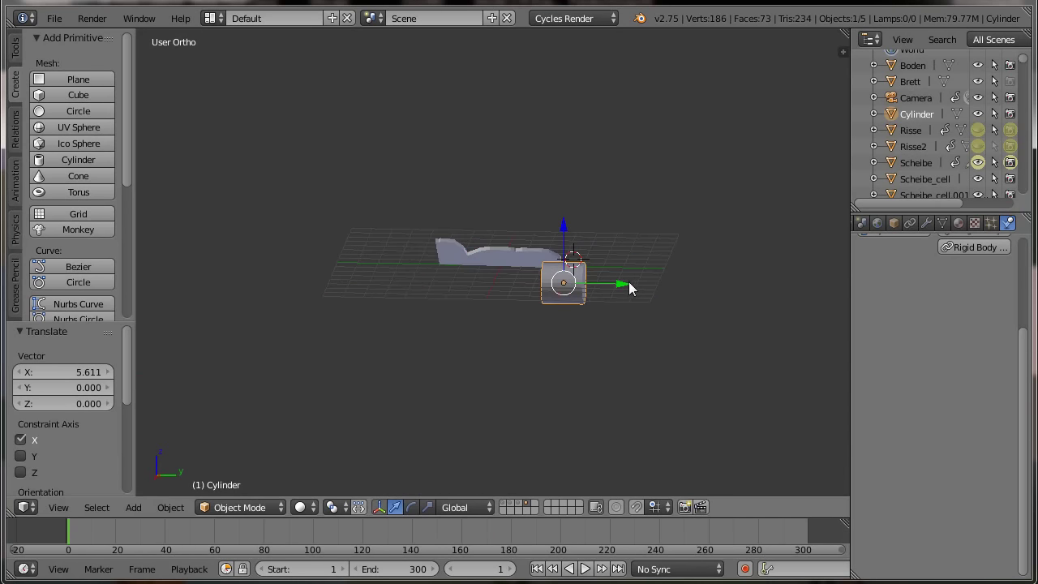
drag(629, 281, 560, 287)
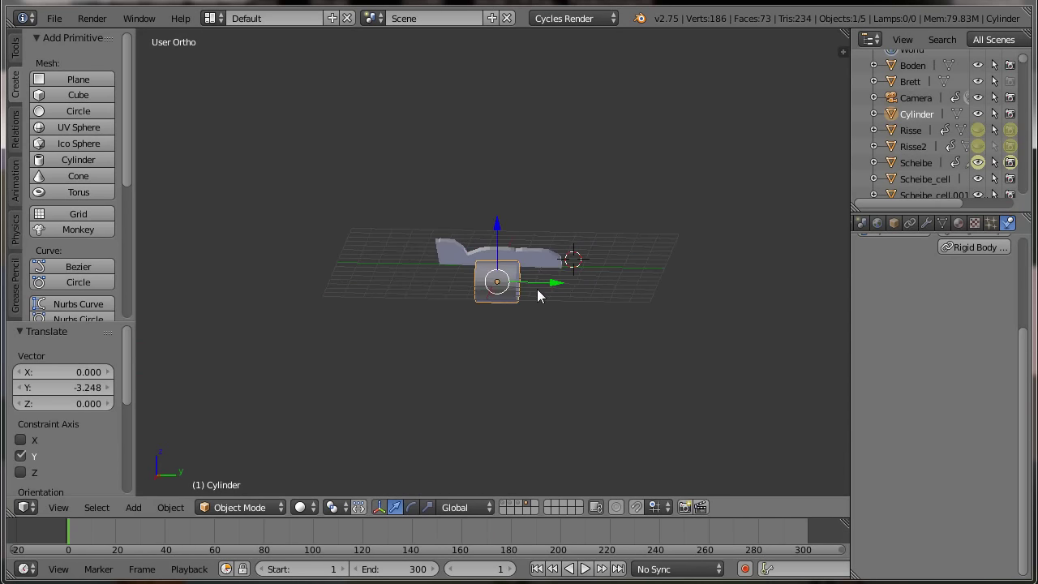
Stretch the cylinder to 4.274 along Y and thin it to 0.400 on X and Z.
key(s)
key(y)
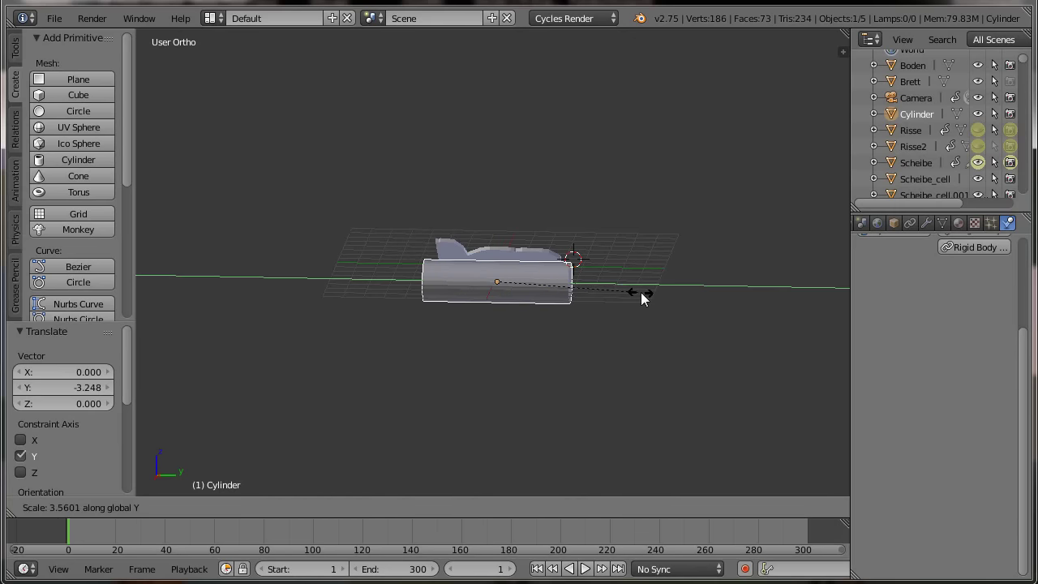
click(669, 299)
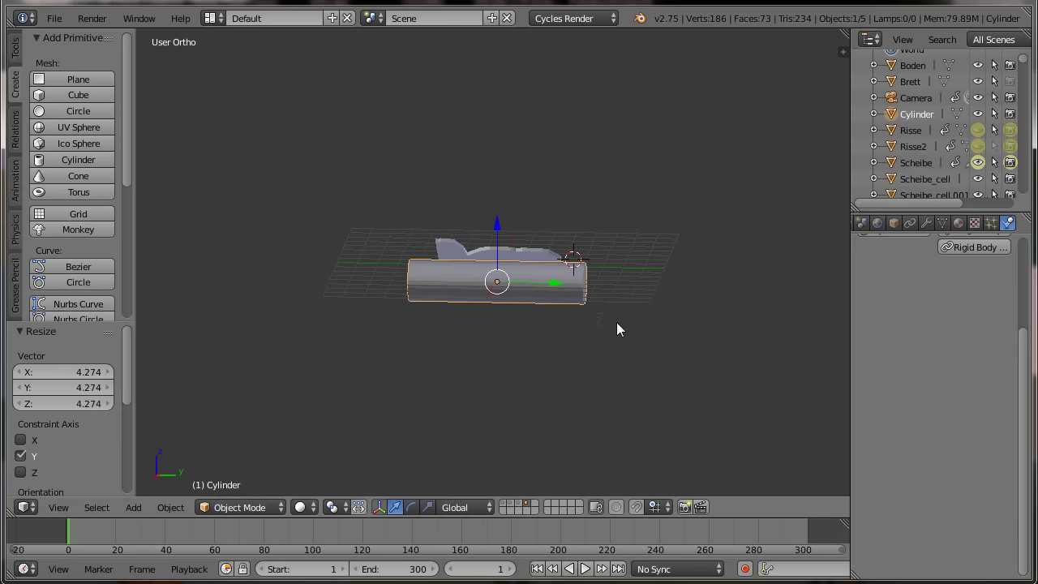
middle_drag(384, 393, 550, 395)
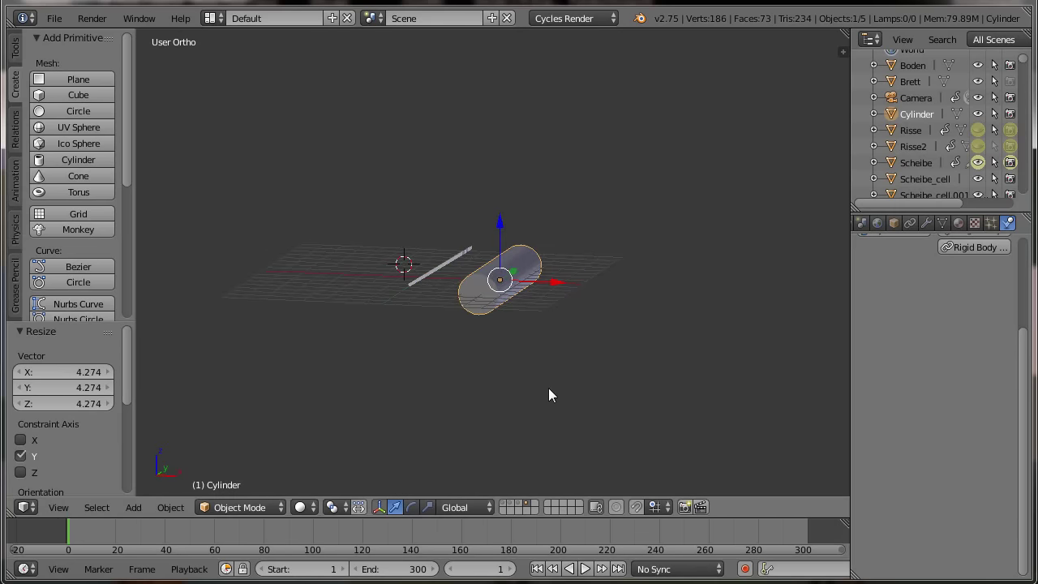
key(s)
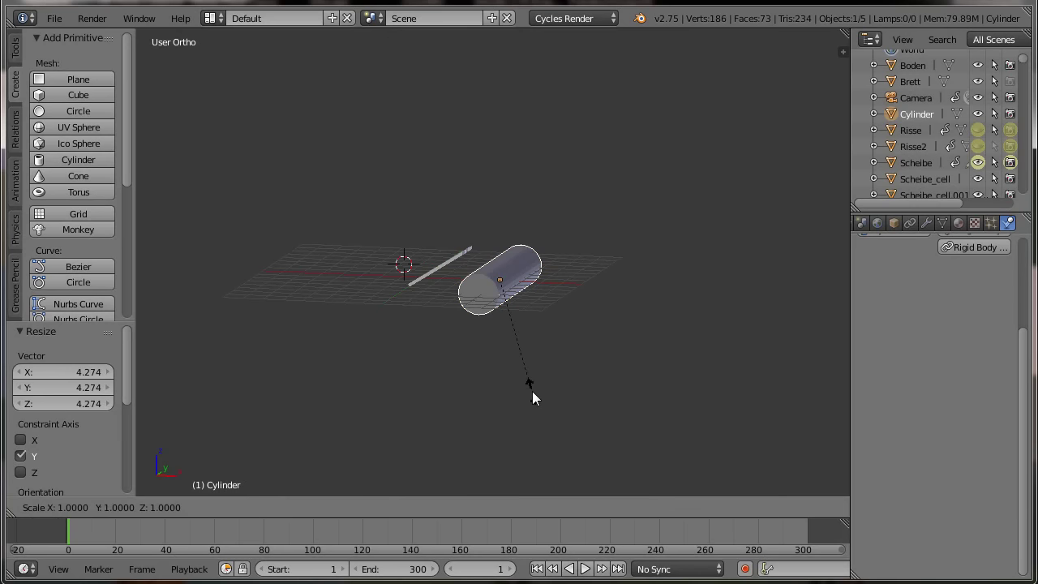
key(shift+y)
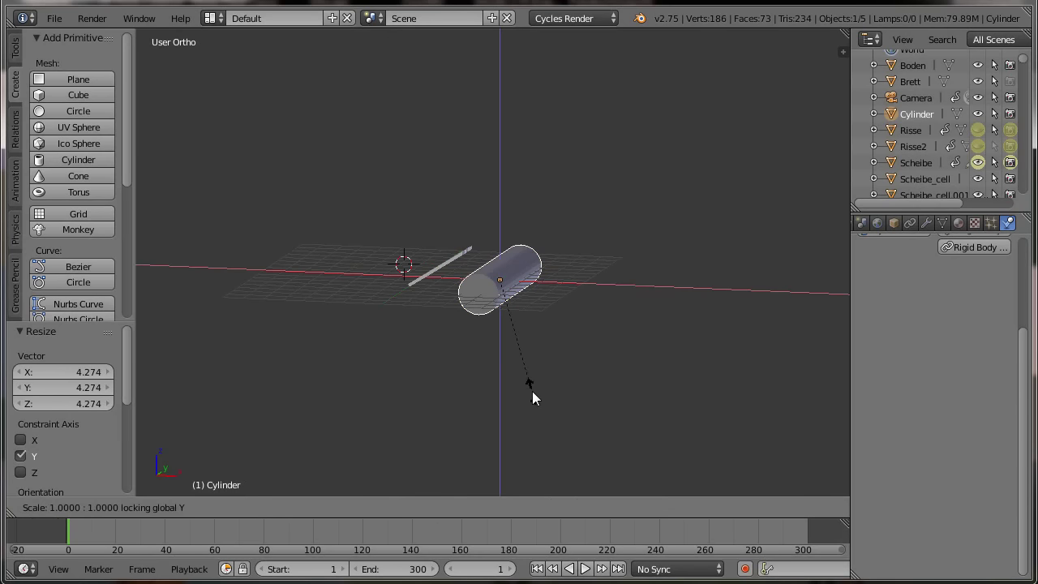
click(490, 326)
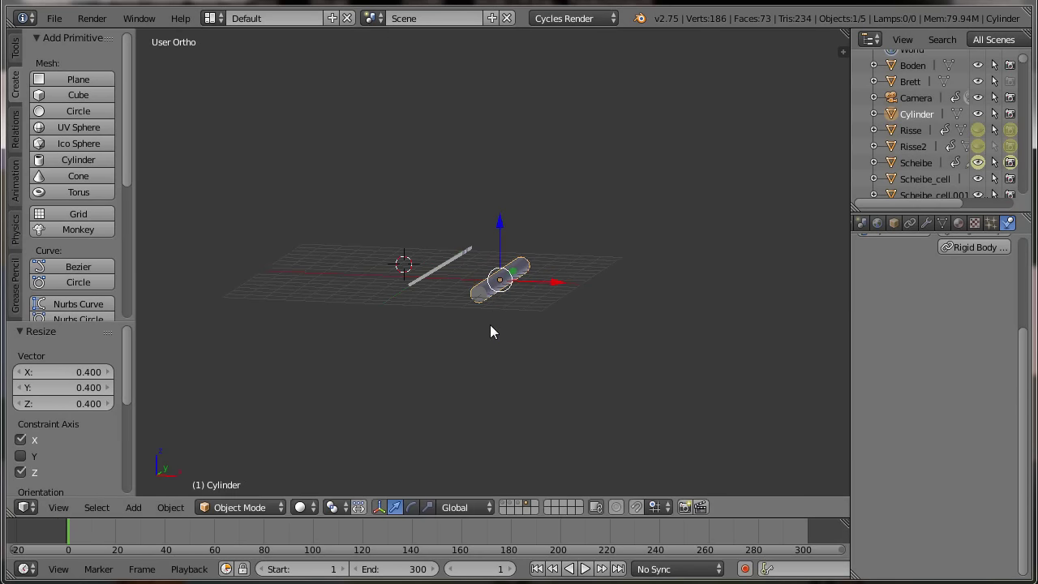
In front view, position the rod just beneath the tilted plank, touching its underside.
key(KP_1)
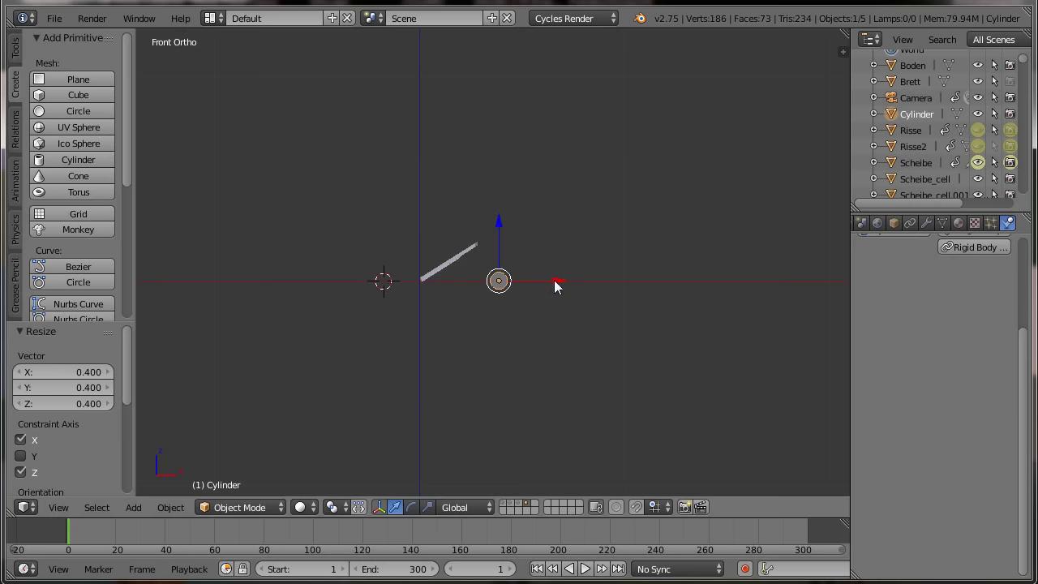
drag(556, 281, 509, 280)
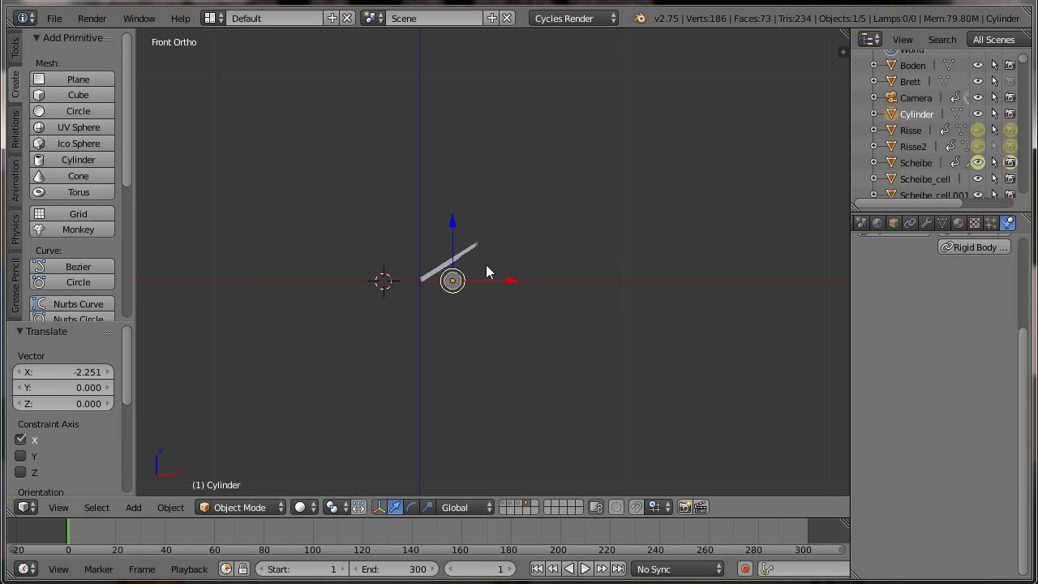
drag(456, 229, 456, 219)
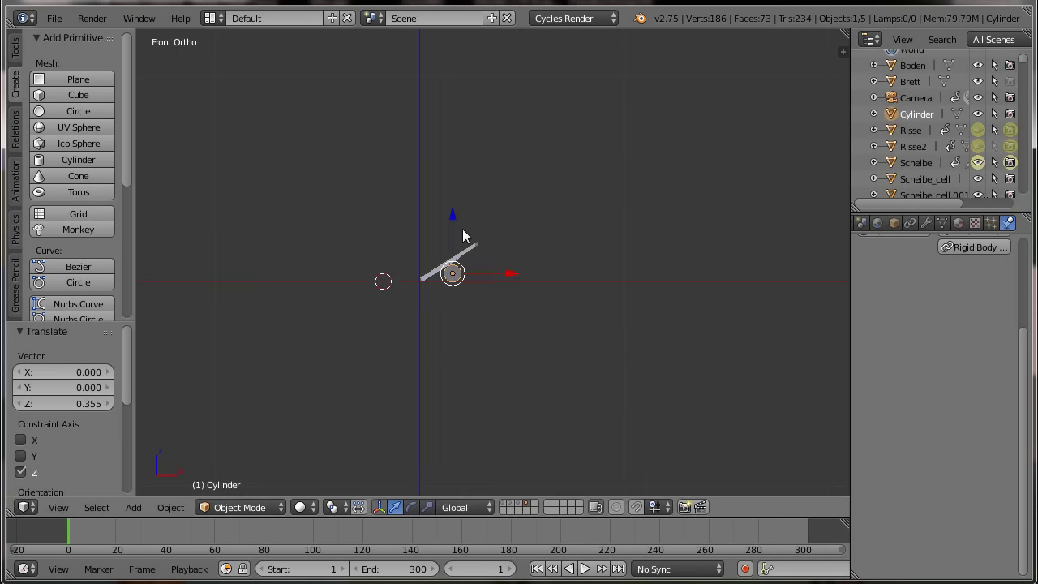
drag(503, 276, 513, 273)
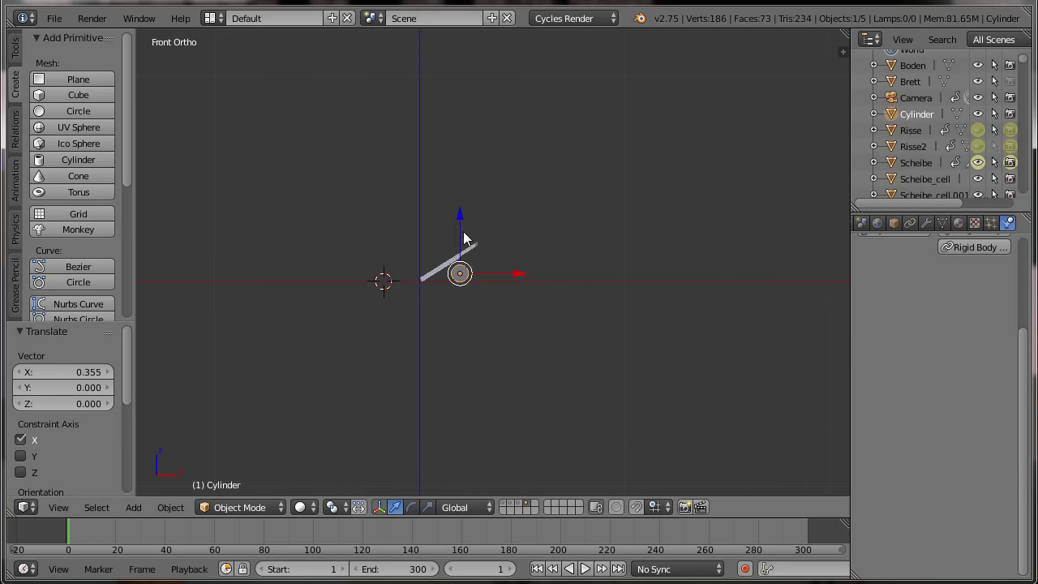
drag(458, 230, 457, 219)
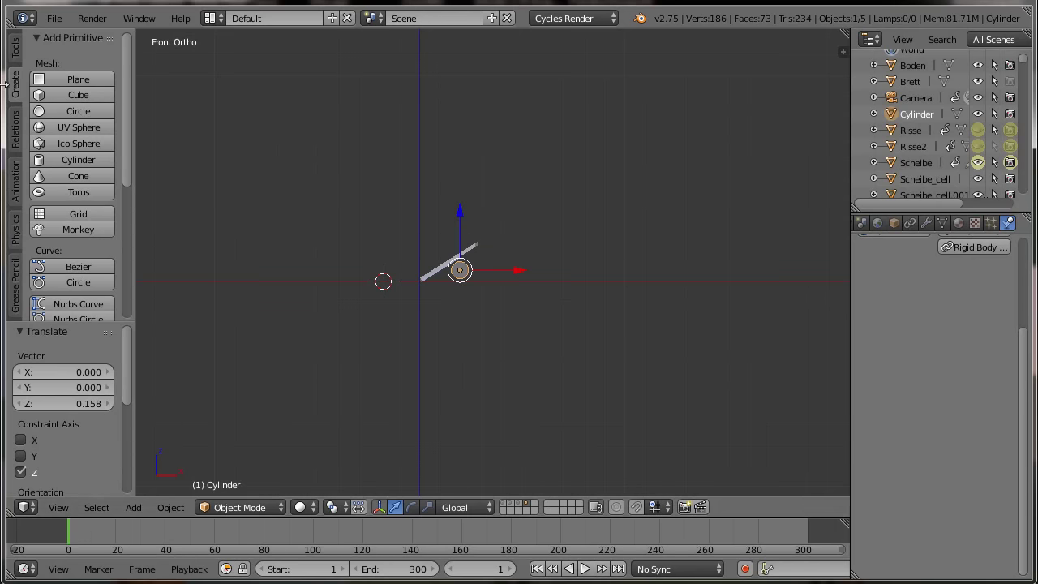
Make the rod a passive rigid body with bounciness 1.000 and collision margin 0.01.
click(14, 226)
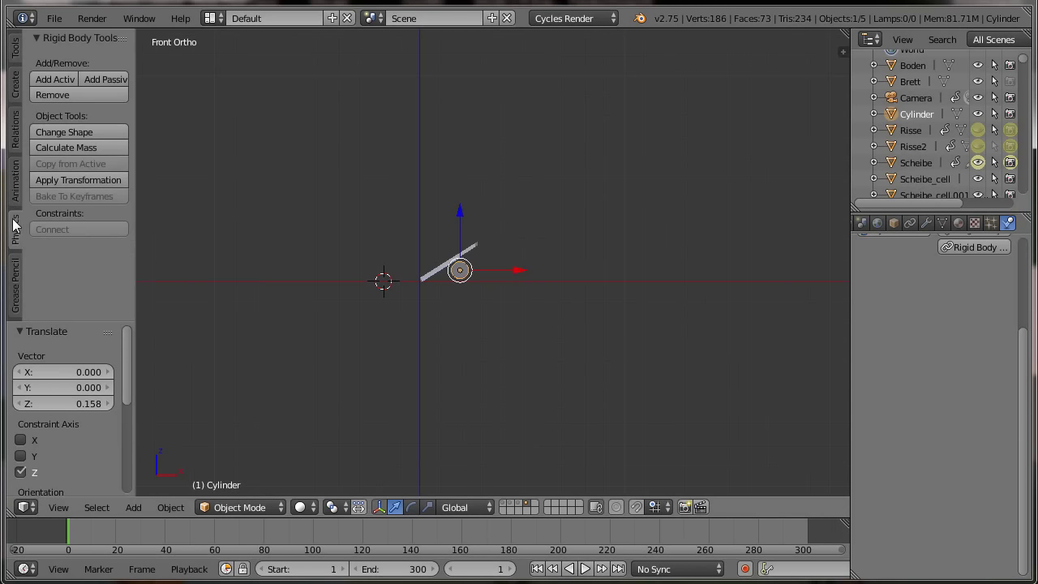
click(92, 79)
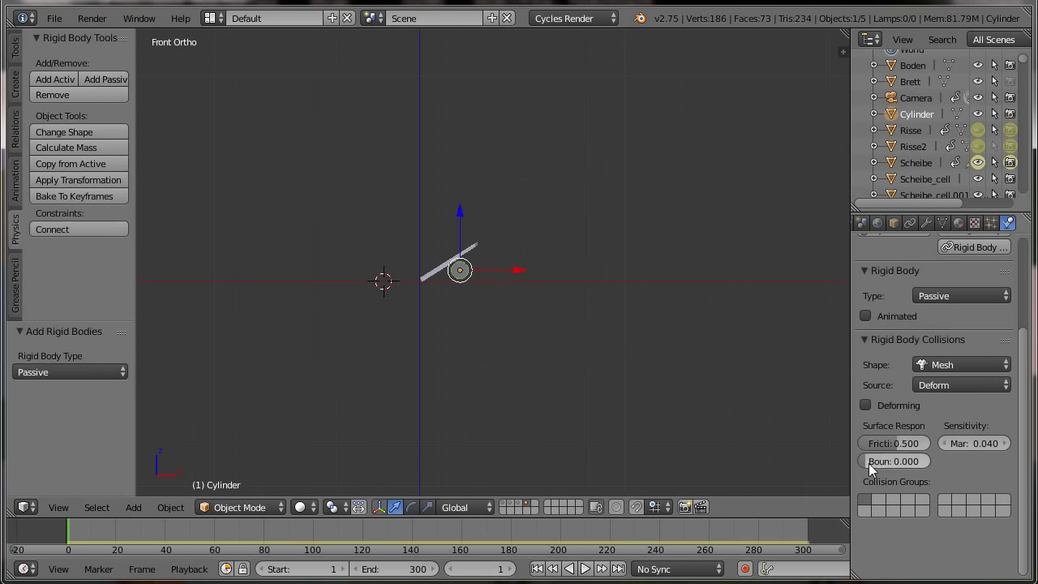
drag(868, 463, 933, 463)
click(979, 445)
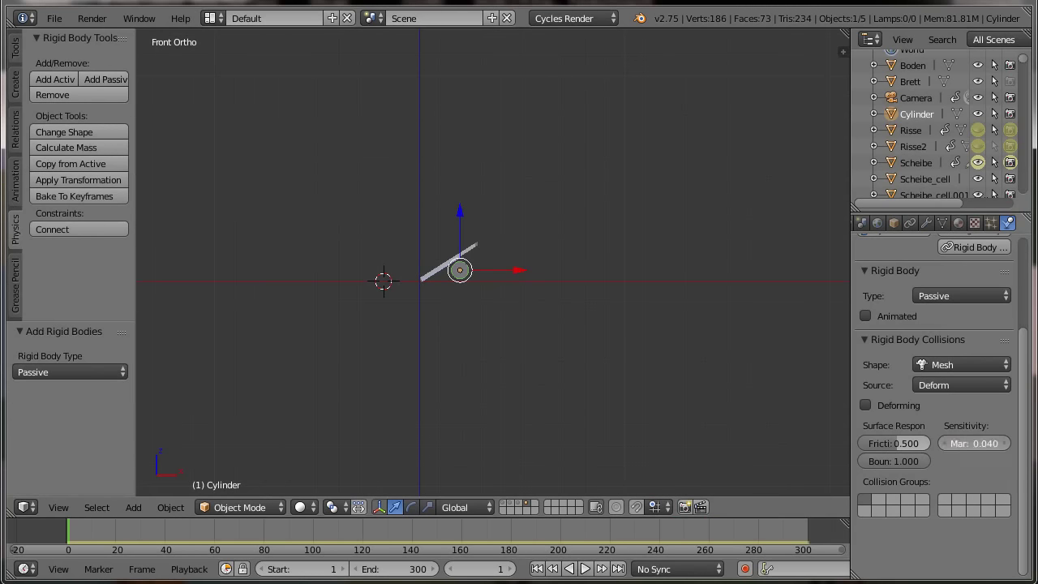
key(BackSpace)
text(1)
key(Return)
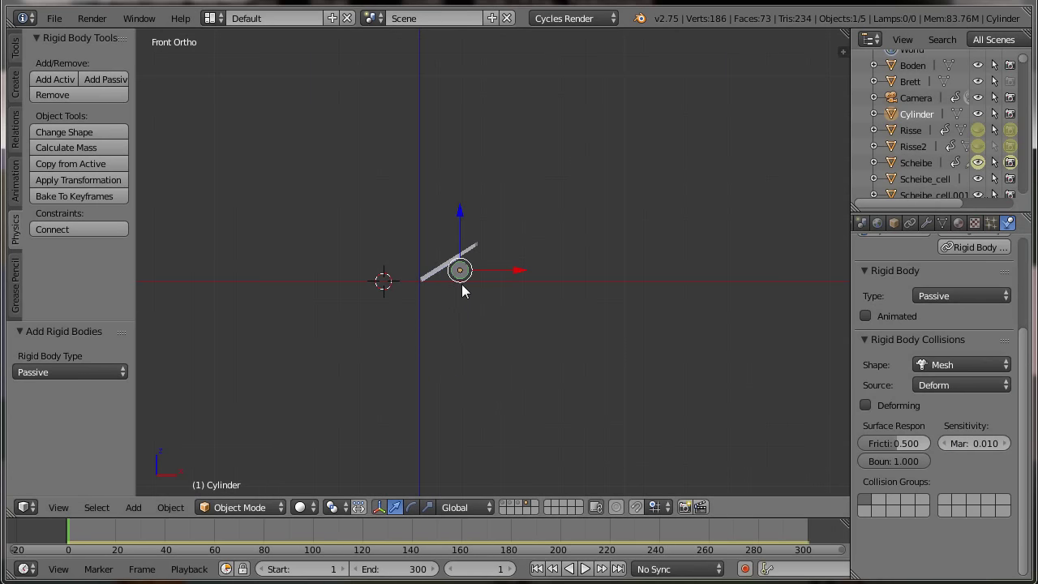
Turn the other scene layers back on alongside the rod's layer.
shift+click(505, 507)
shift+click(511, 507)
shift+click(521, 507)
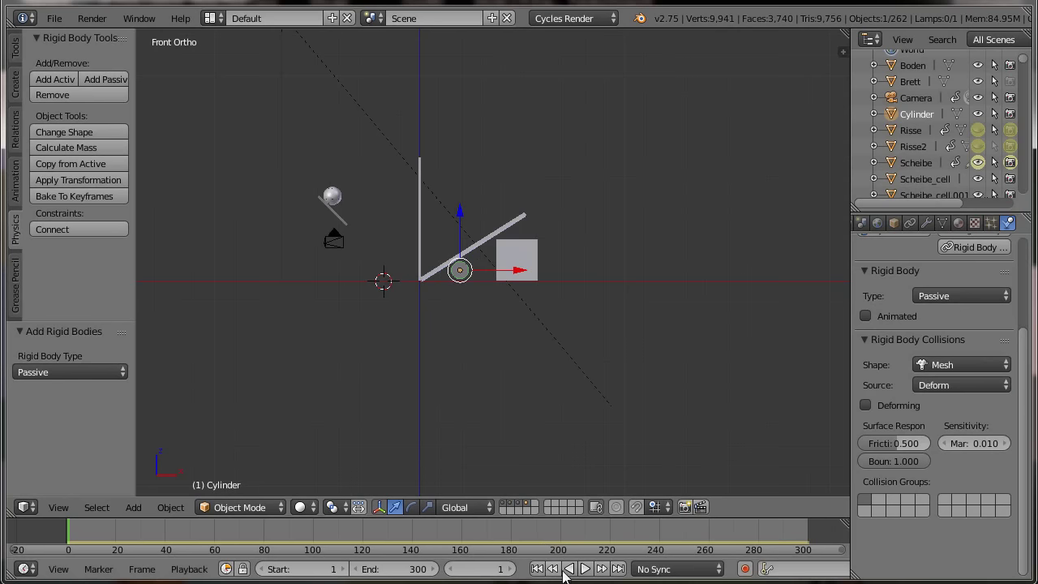
Replay the simulation through the camera with the rod, stop at frame 174, and rewind to frame 1.
click(586, 569)
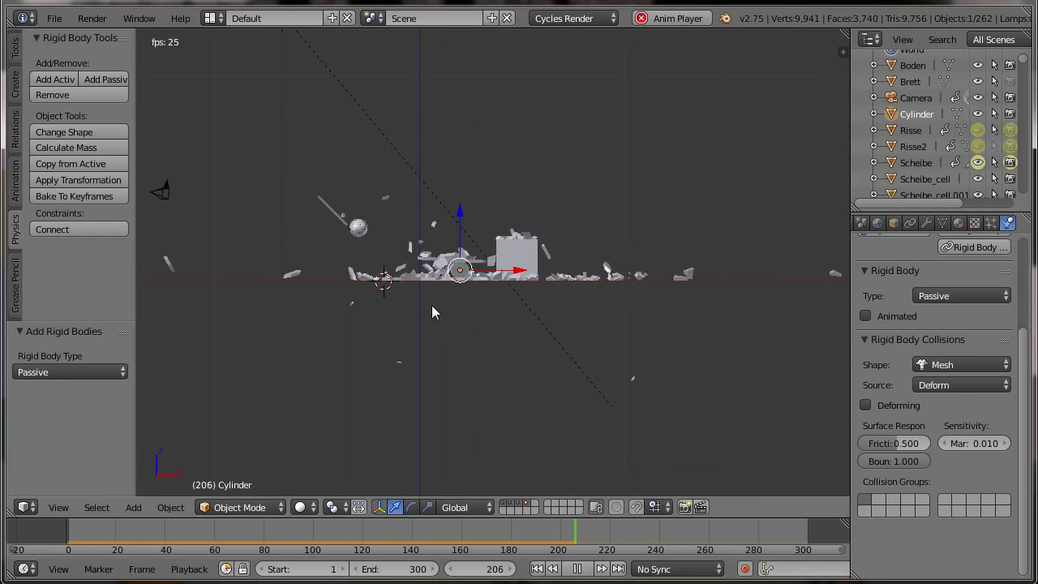
key(KP_0)
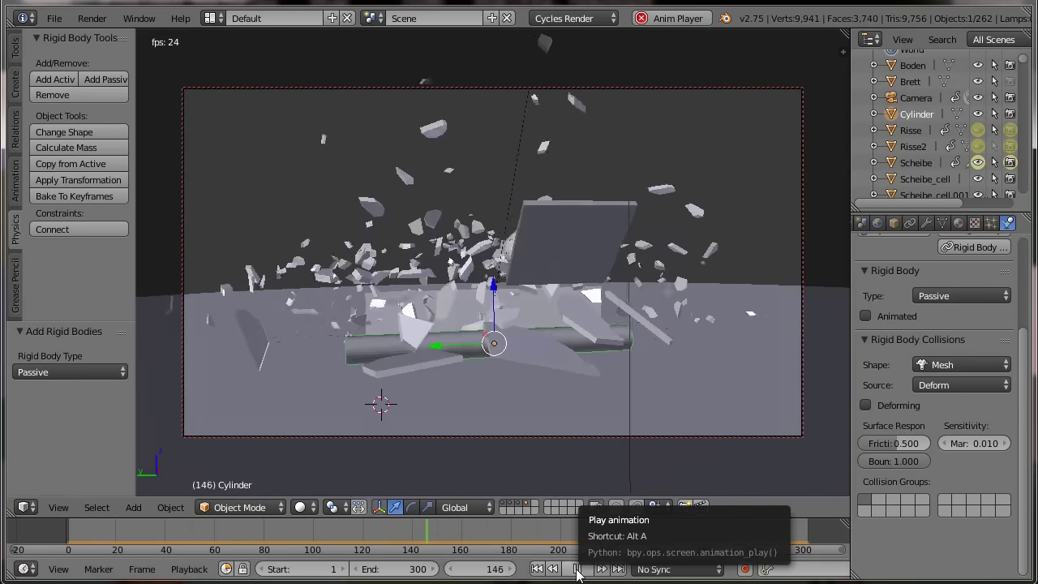
click(577, 571)
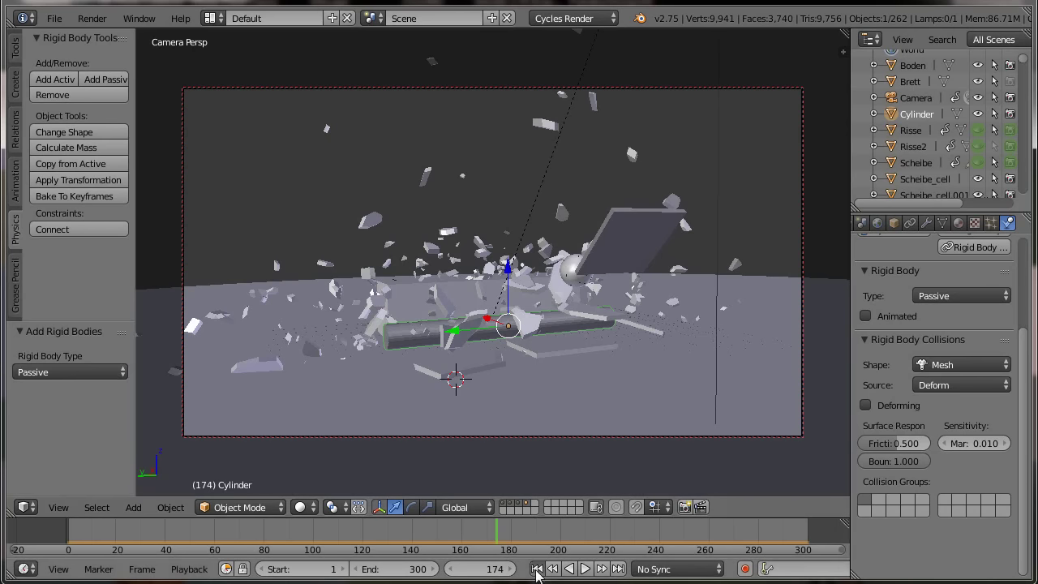
click(537, 569)
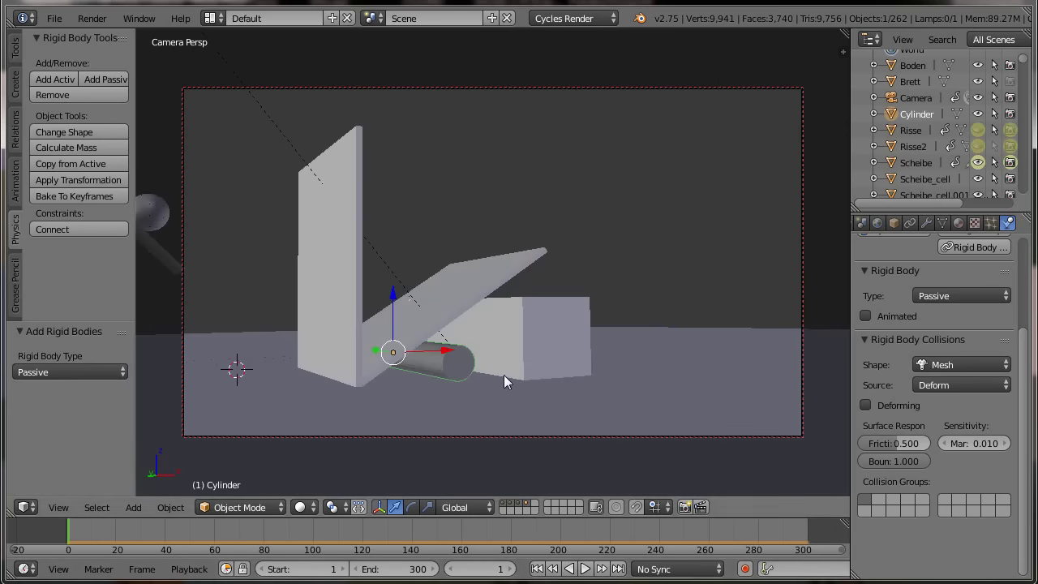
Keyframe the Cylinder's collision groups at frame 1, change and rekey them at frame 139, then rewind.
scroll(922, 338, up, 2)
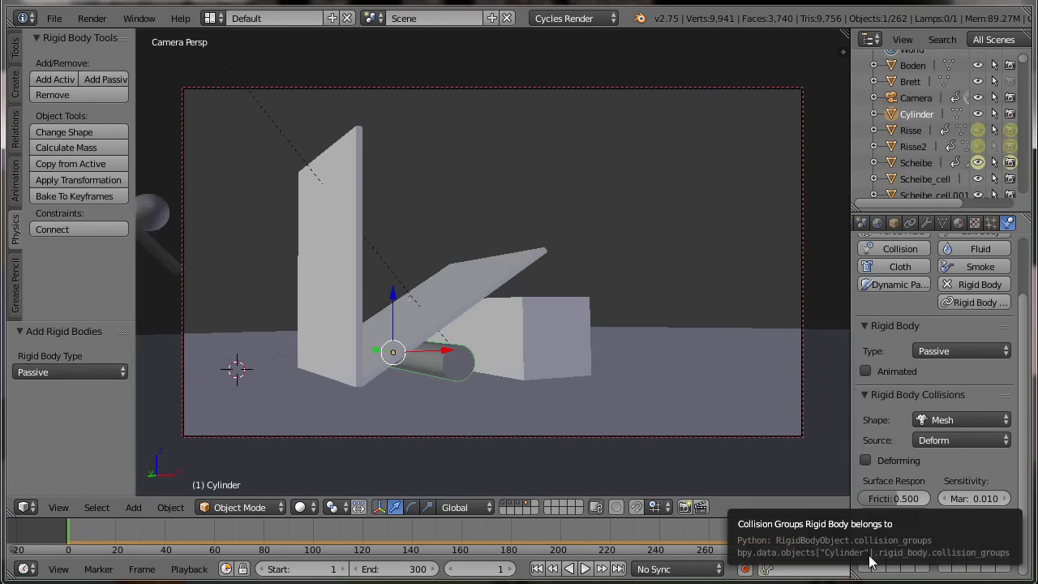
key(i)
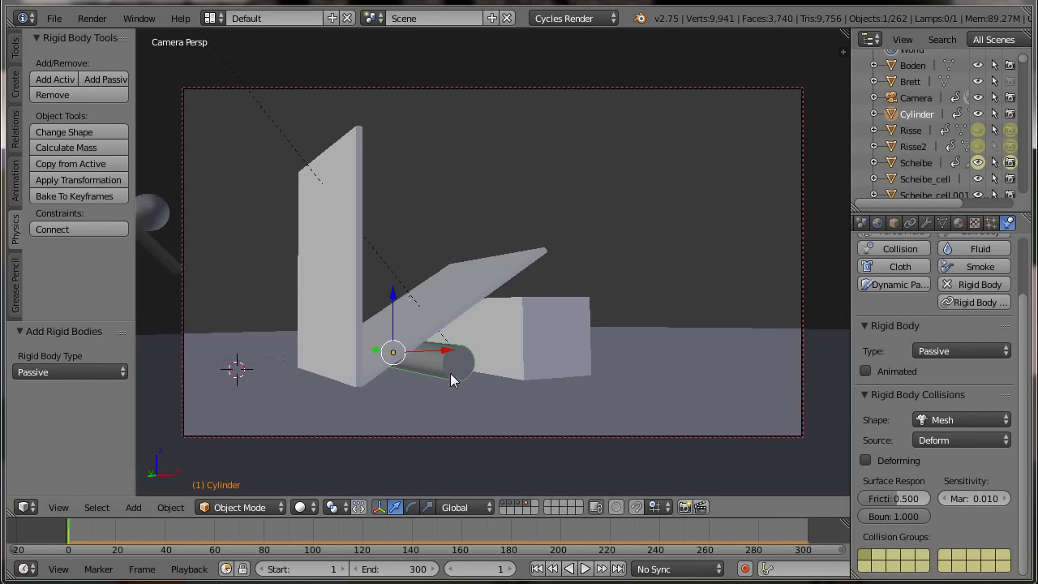
click(410, 533)
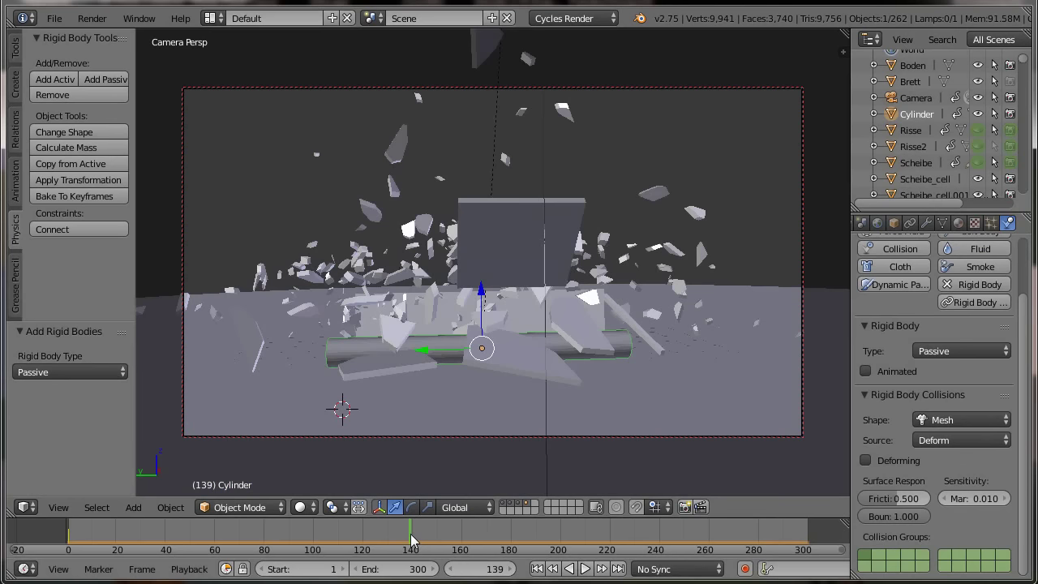
click(872, 558)
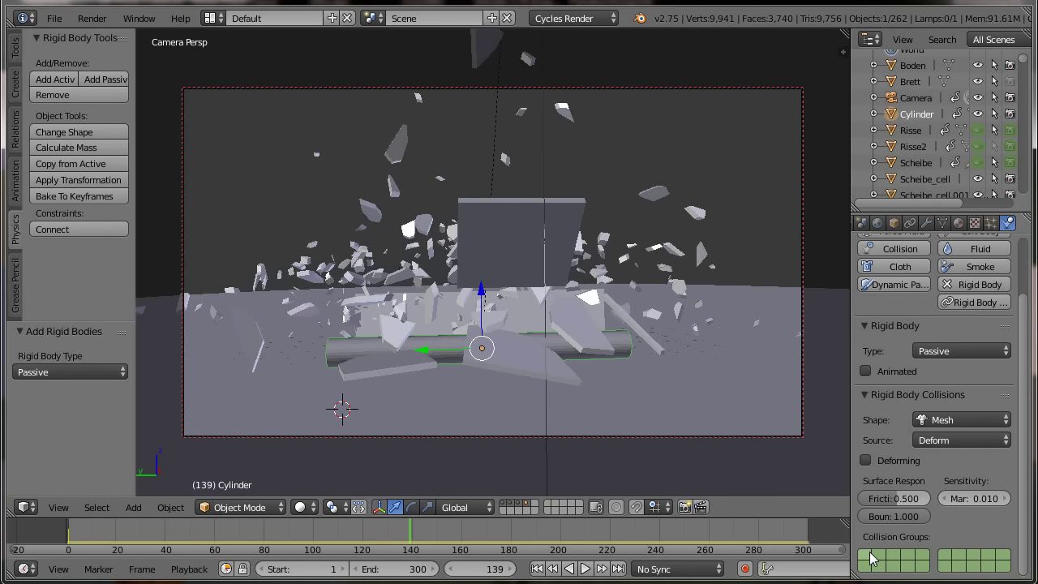
key(i)
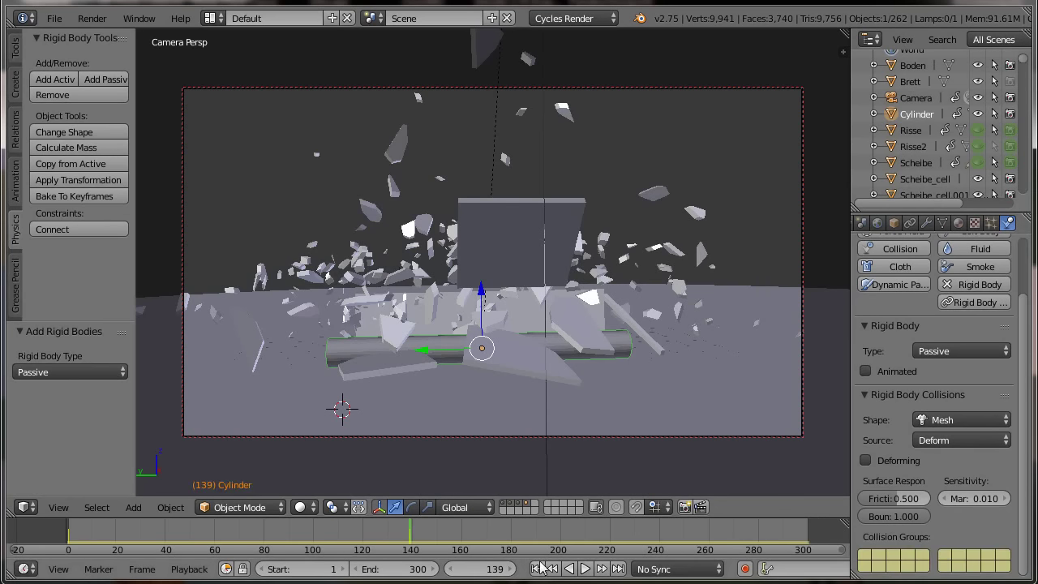
click(537, 568)
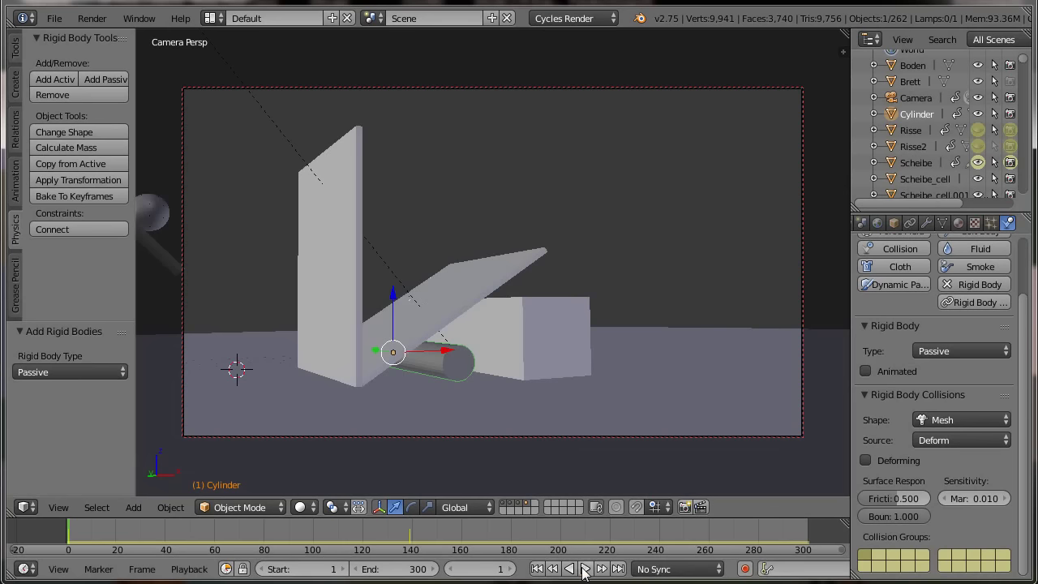
Replay the shatter twice, stopping at frame 170, then step back to frame 169.
click(584, 569)
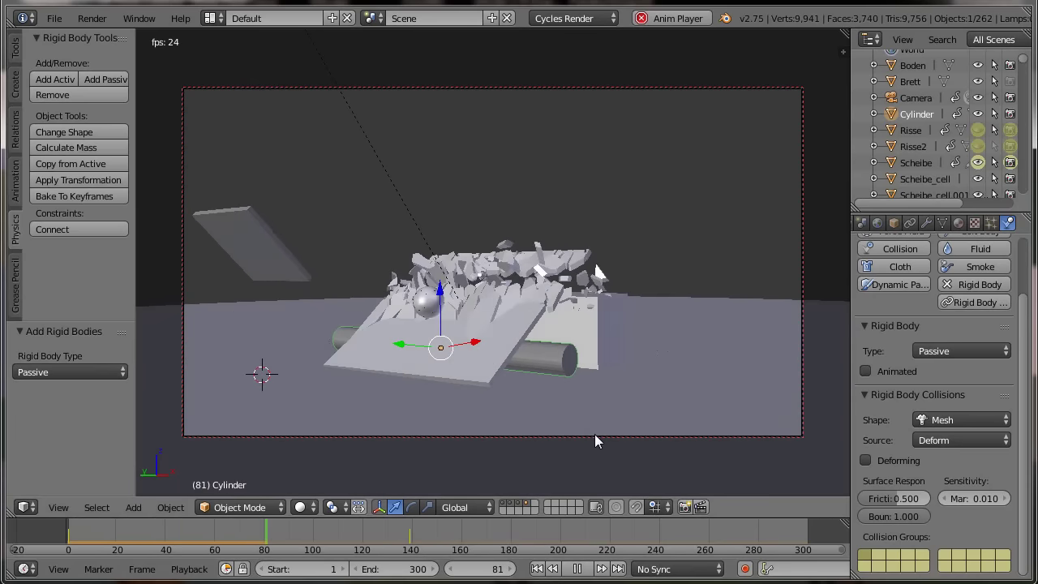
click(580, 570)
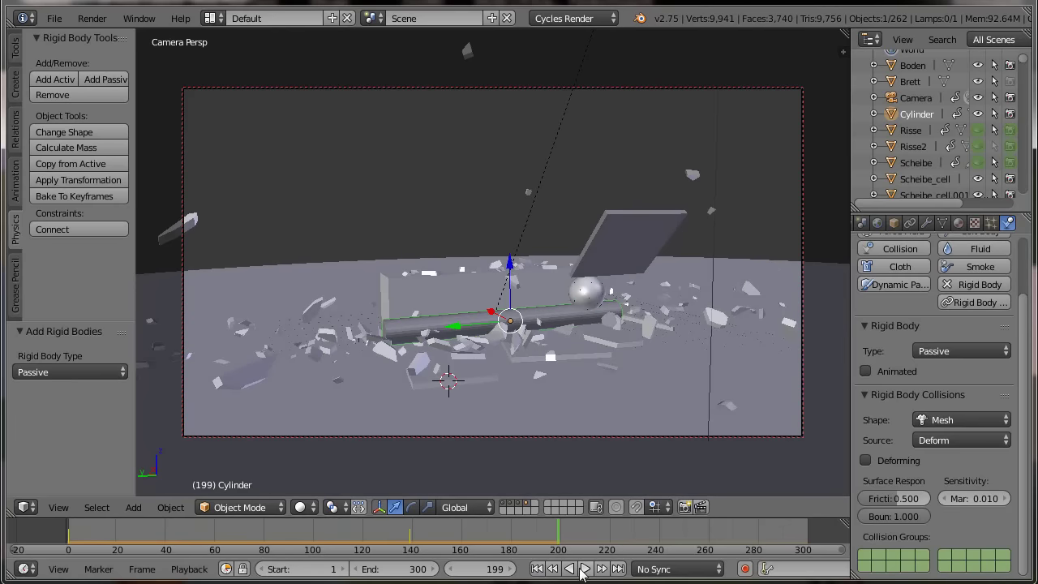
click(537, 569)
click(585, 569)
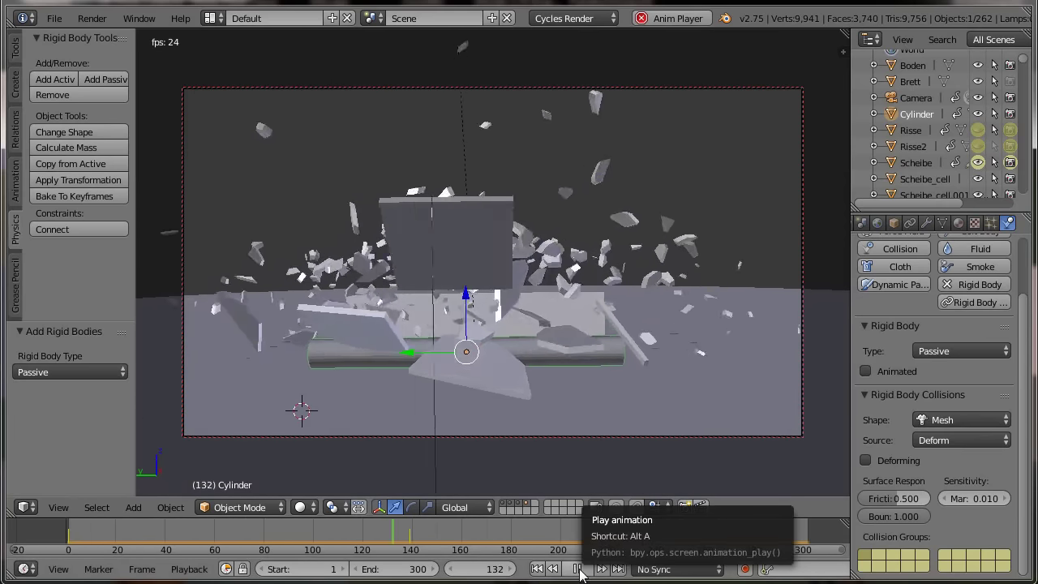
click(579, 569)
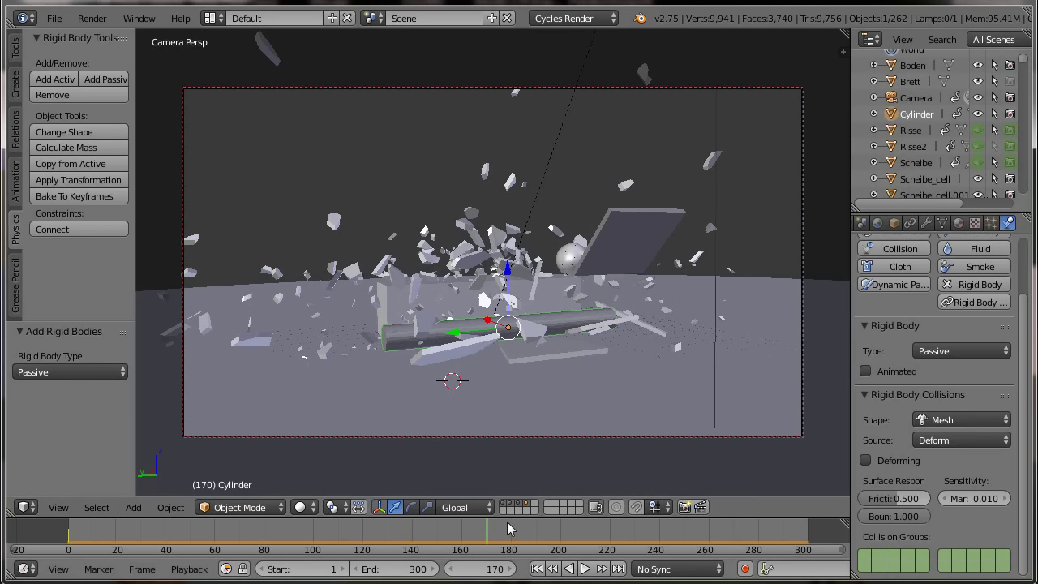
click(452, 569)
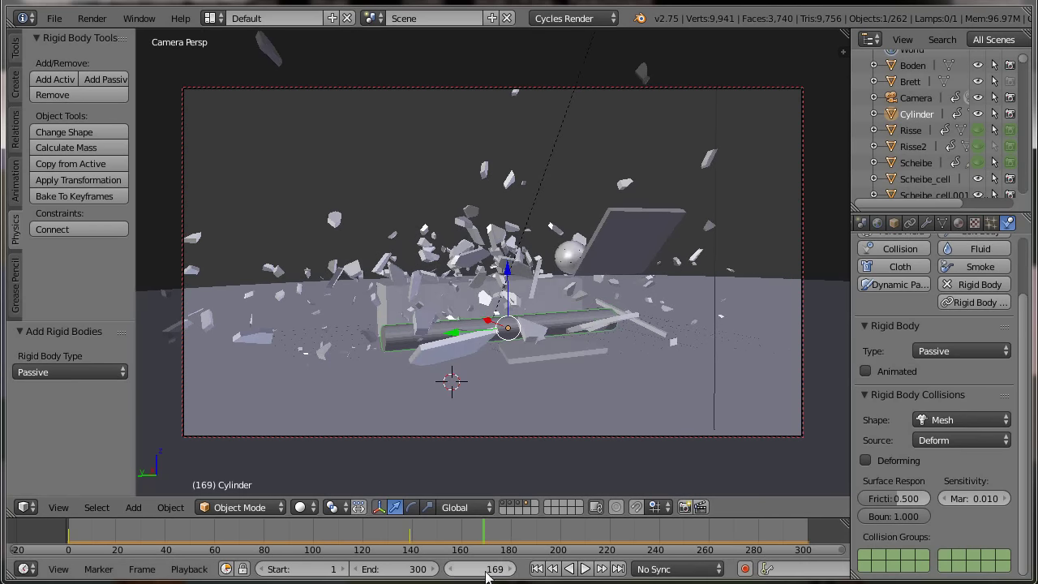
Show only the rod-and-fragments layer, hide the Cylinder, and box-select the four fragments from top view.
click(528, 503)
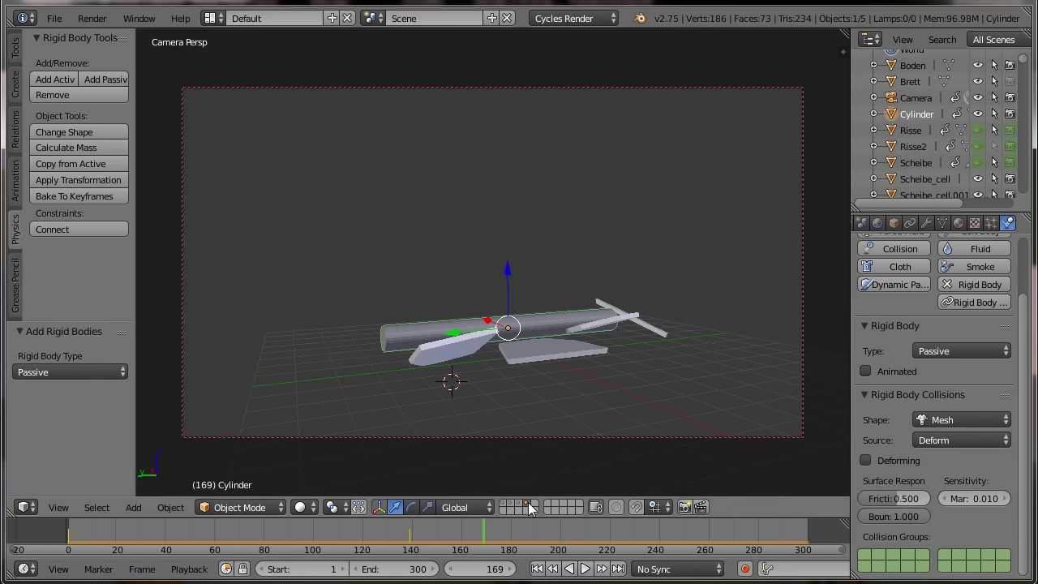
right_click(534, 345)
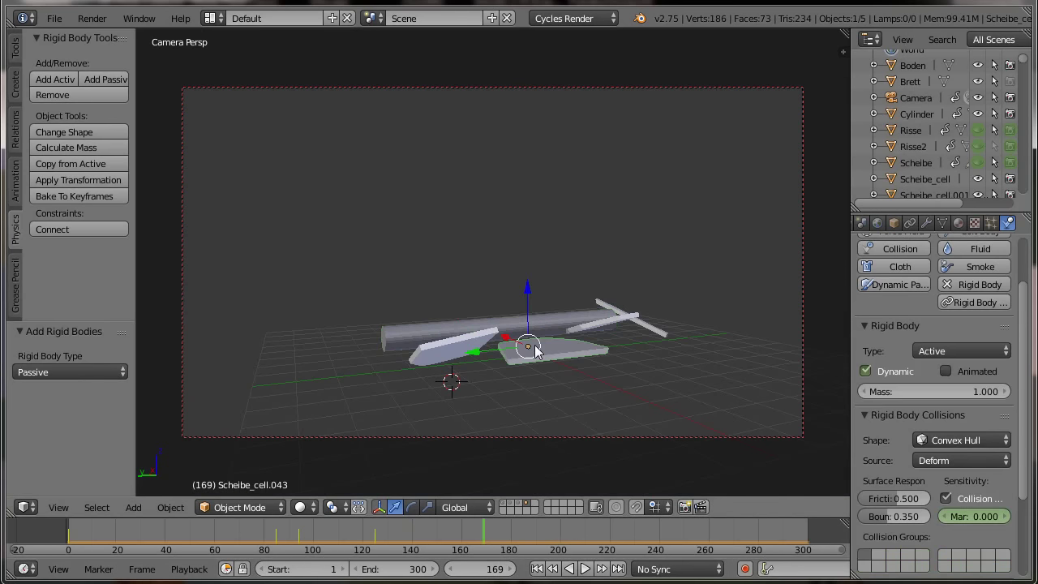
key(KP_7)
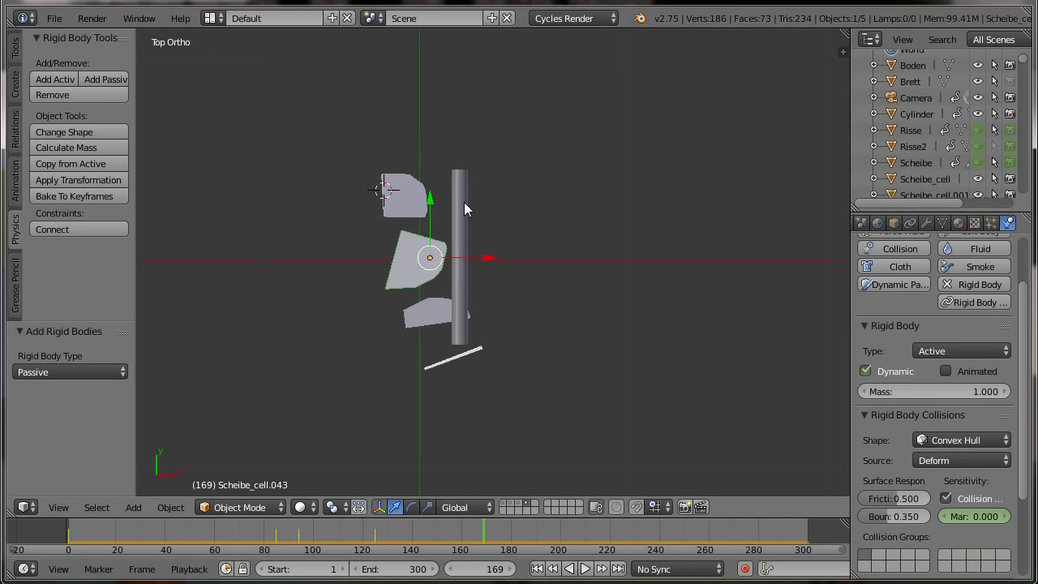
click(979, 114)
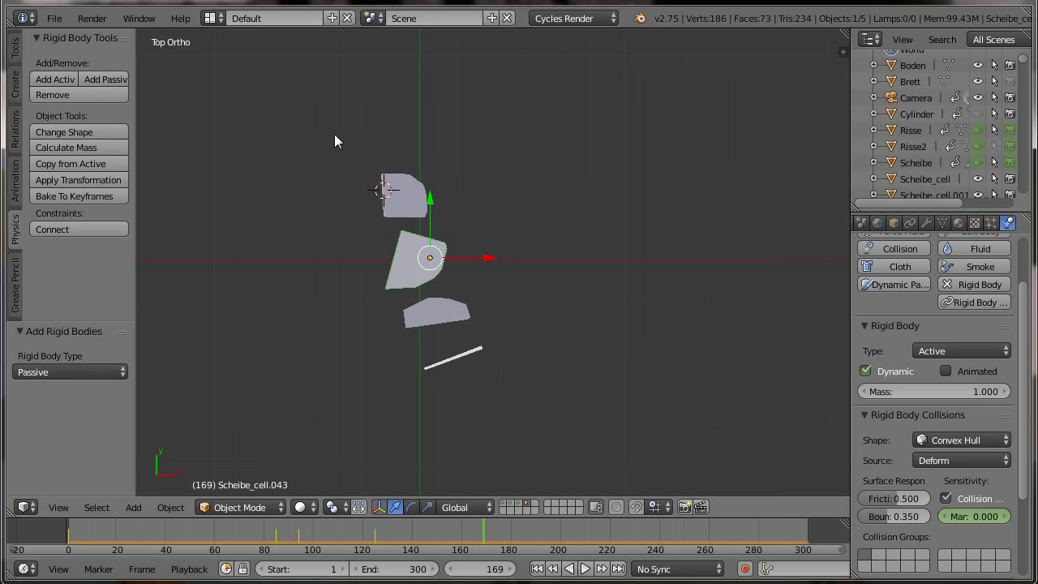
key(b)
drag(332, 128, 554, 401)
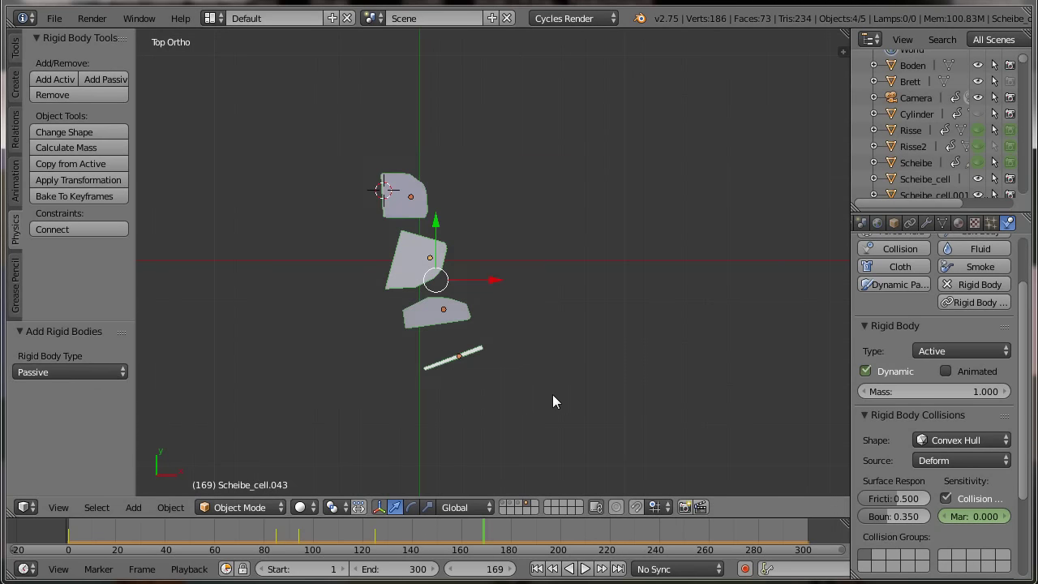
Check the fragment's empty modifier stack, then select only the middle fragment.
key(n)
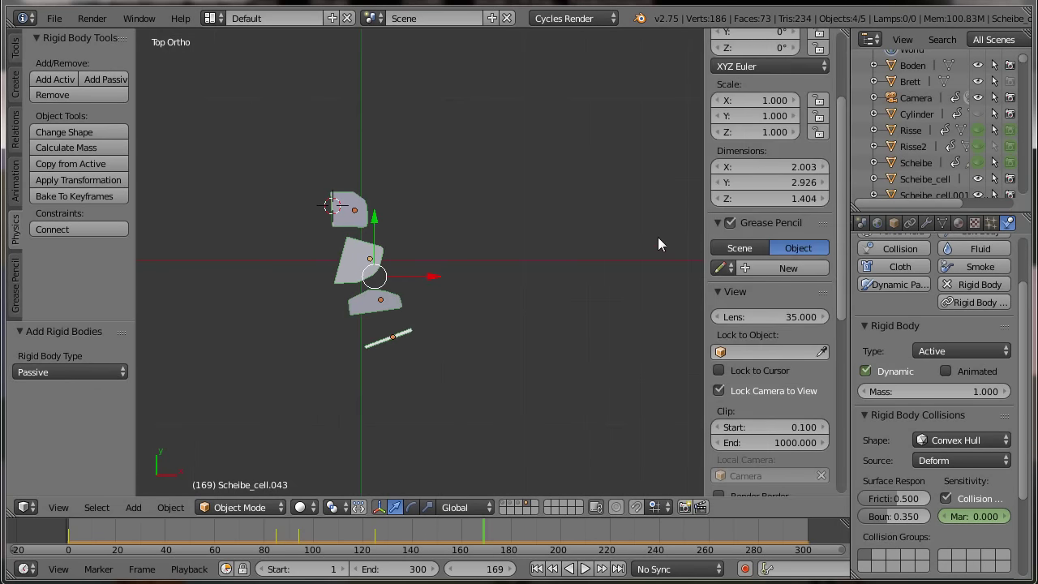
key(n)
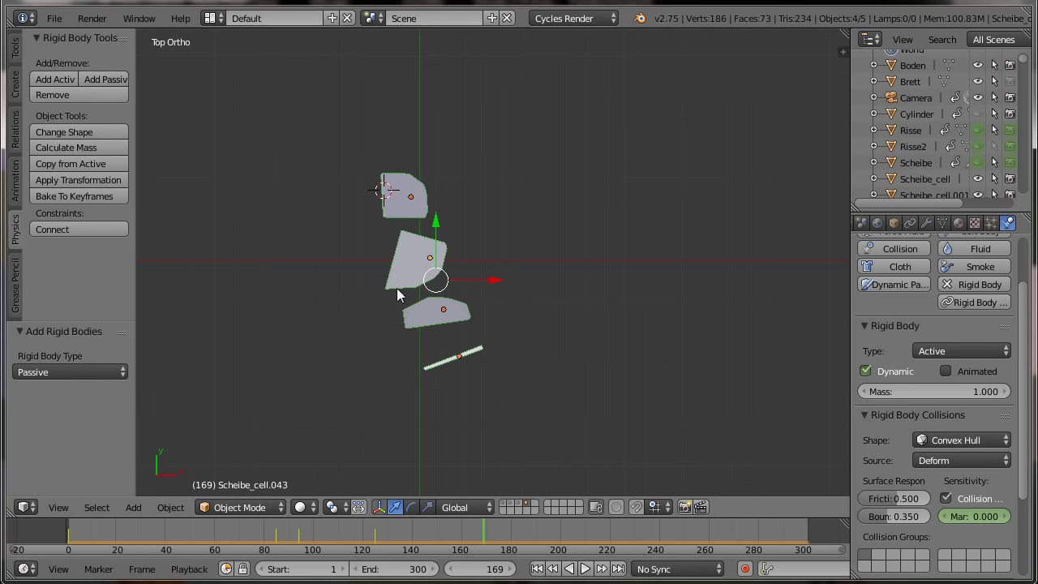
click(927, 224)
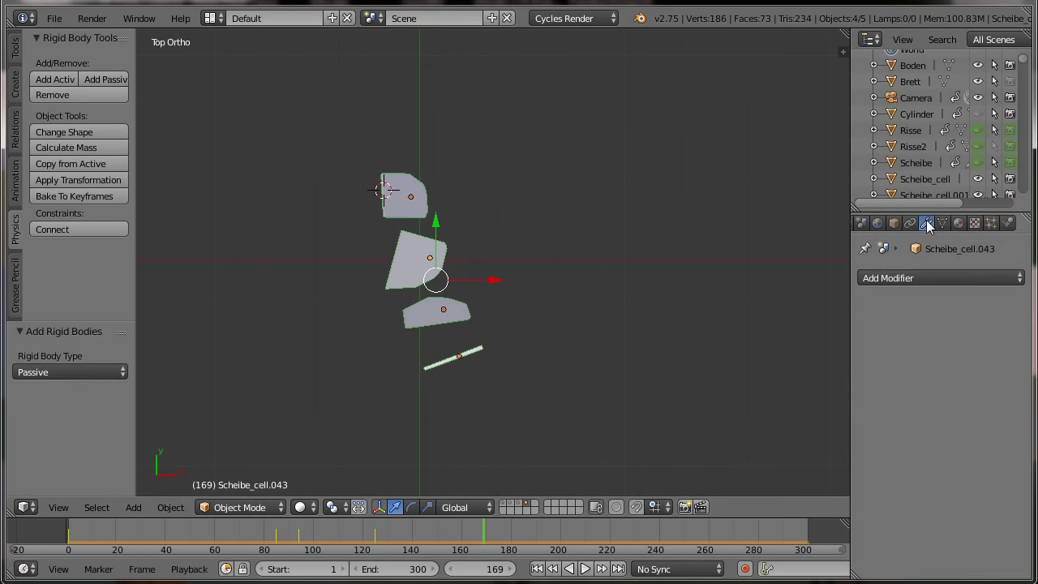
click(882, 282)
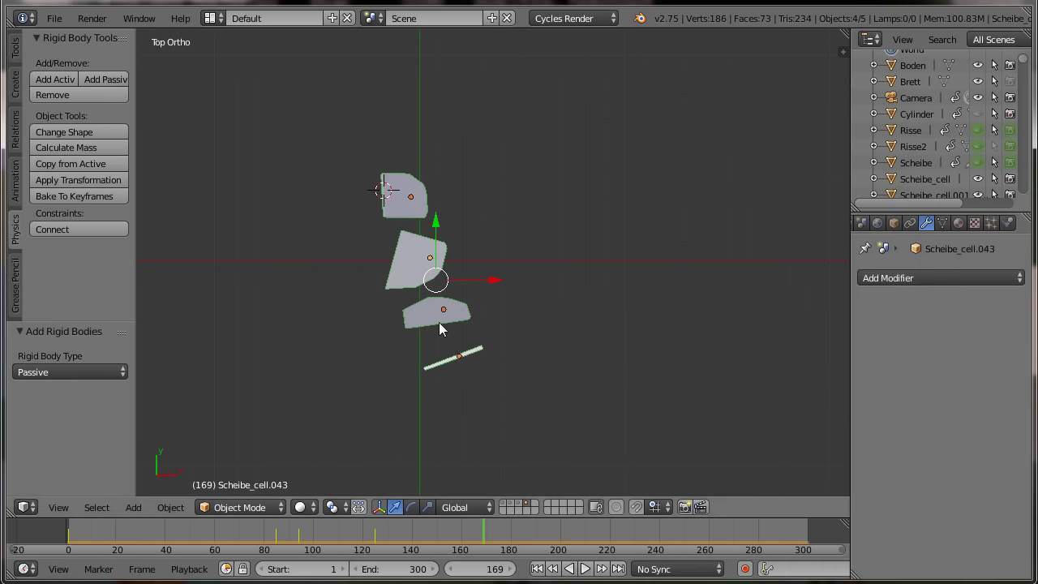
click(420, 258)
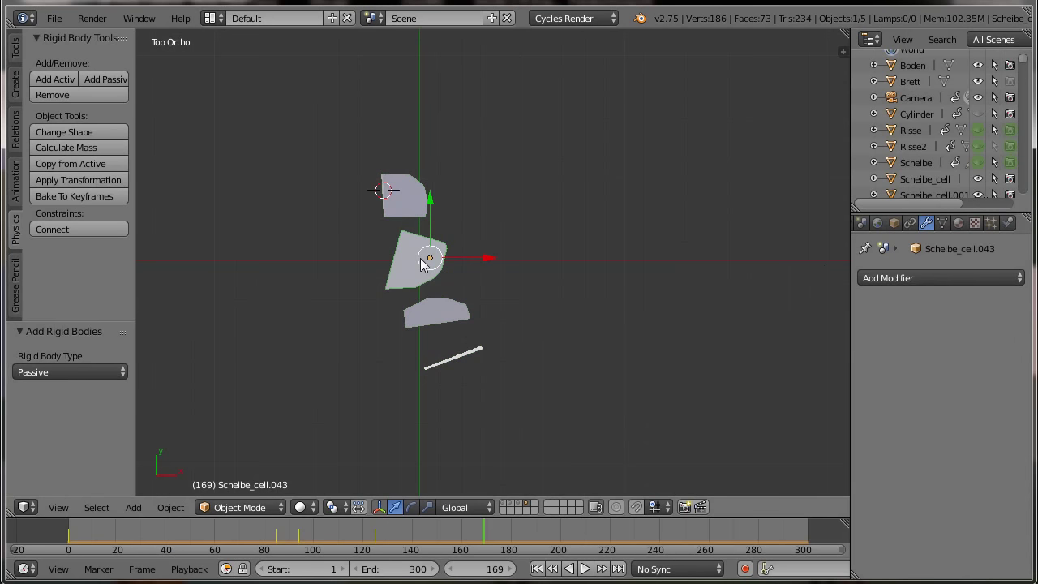
Remove doubles on the middle fragment and on the lower fragment Scheibe_cell.016.
key(Tab)
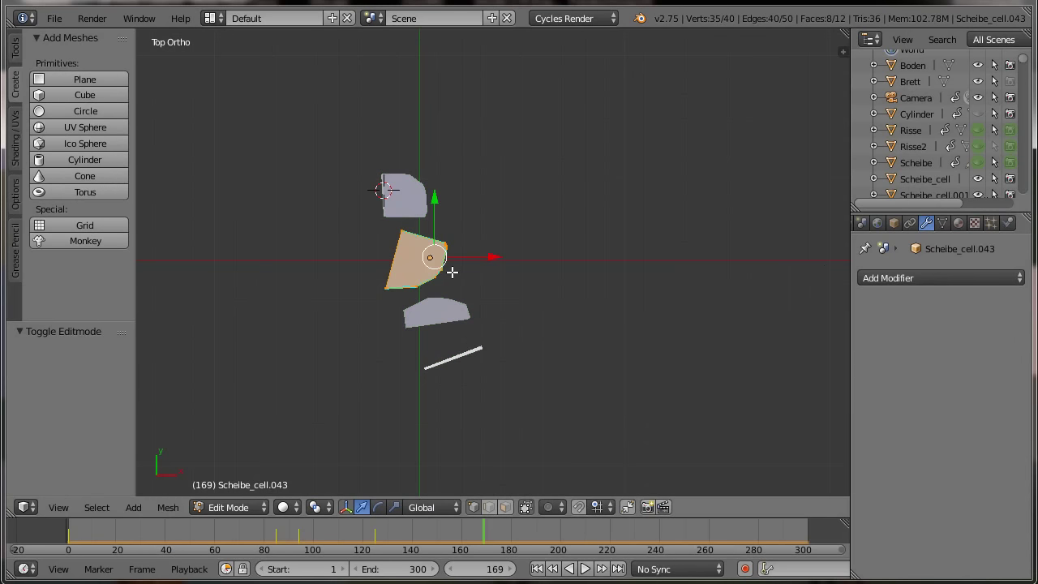
key(a)
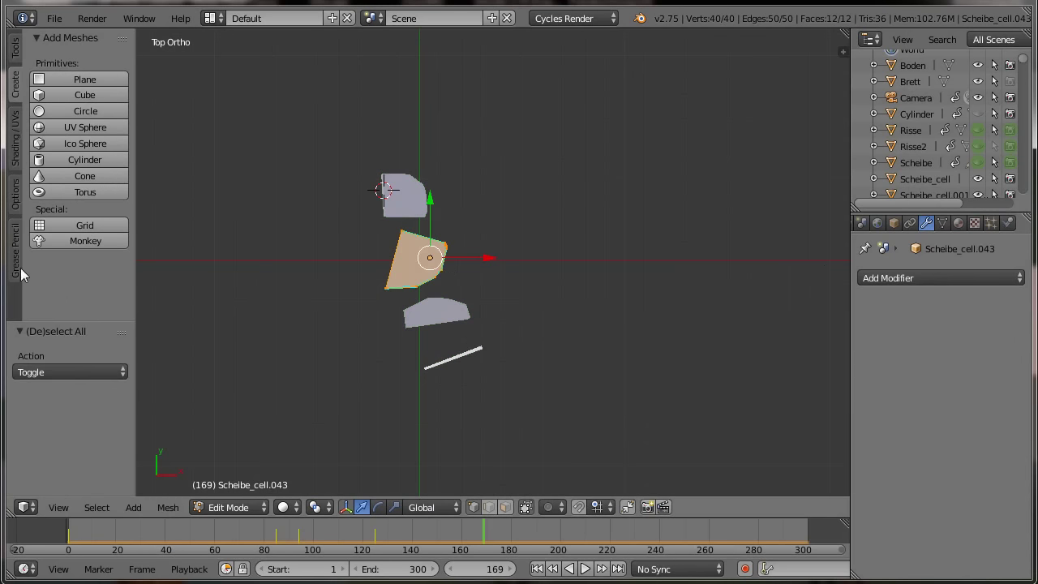
click(15, 53)
scroll(70, 267, down, 3)
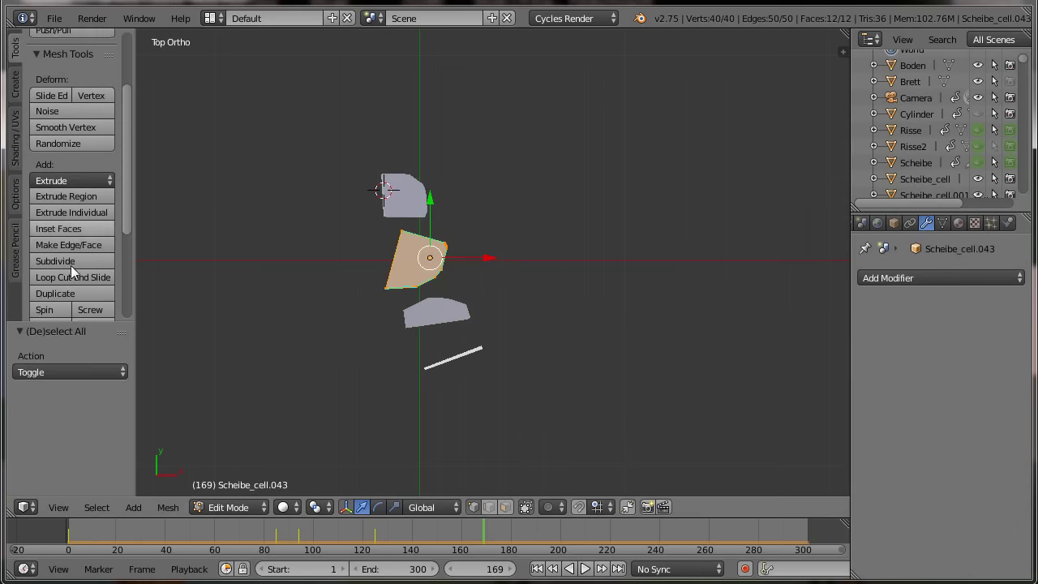
scroll(71, 268, down, 4)
scroll(67, 272, down, 1)
click(89, 270)
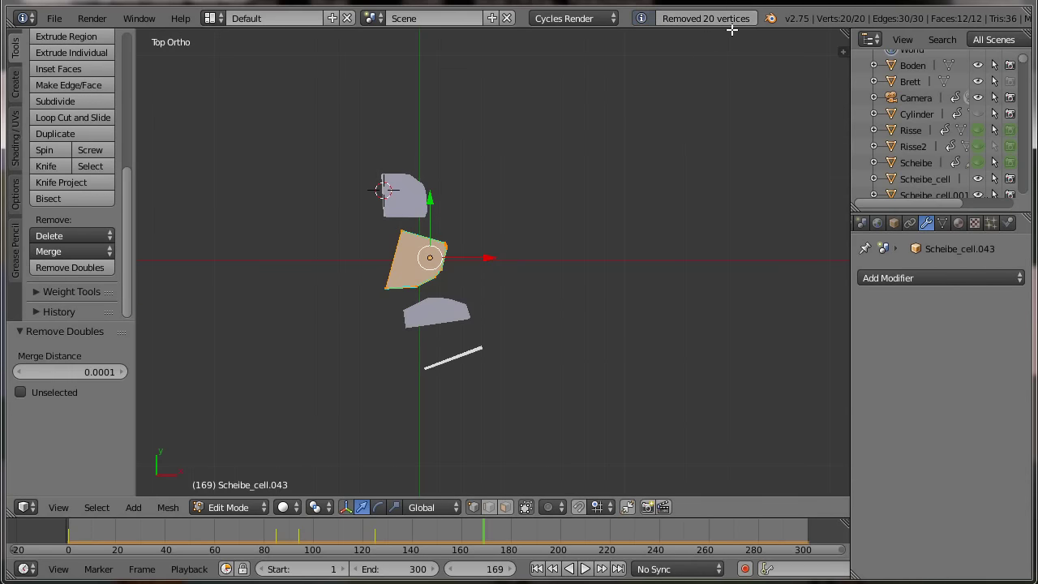
key(Tab)
right_click(459, 302)
key(Tab)
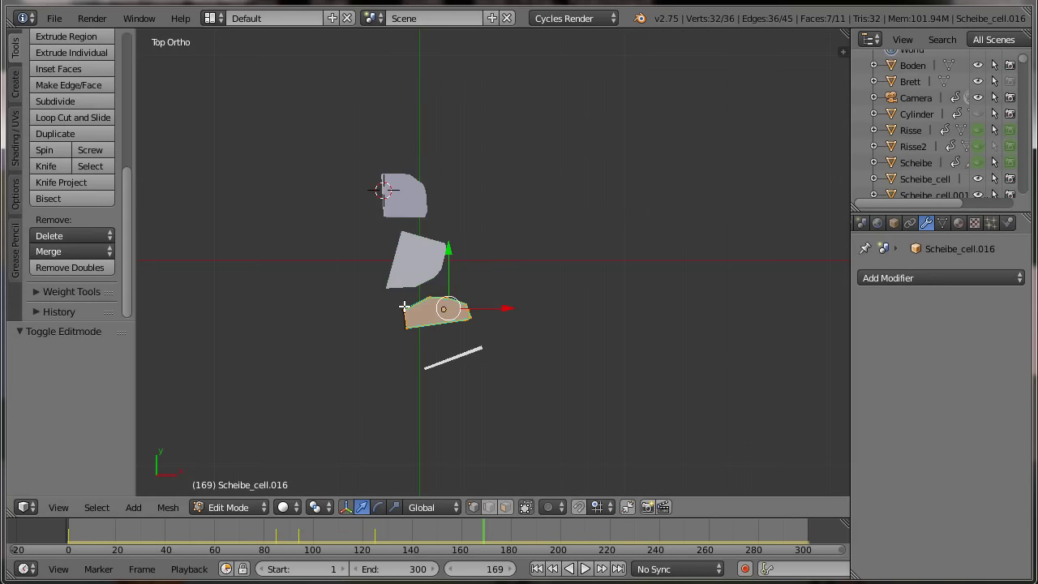
key(a)
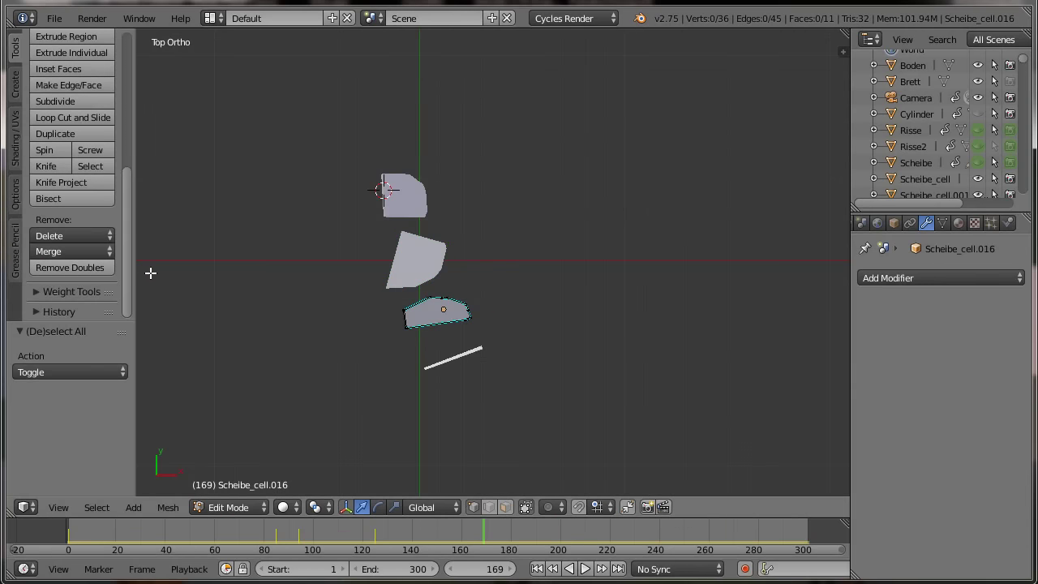
key(a)
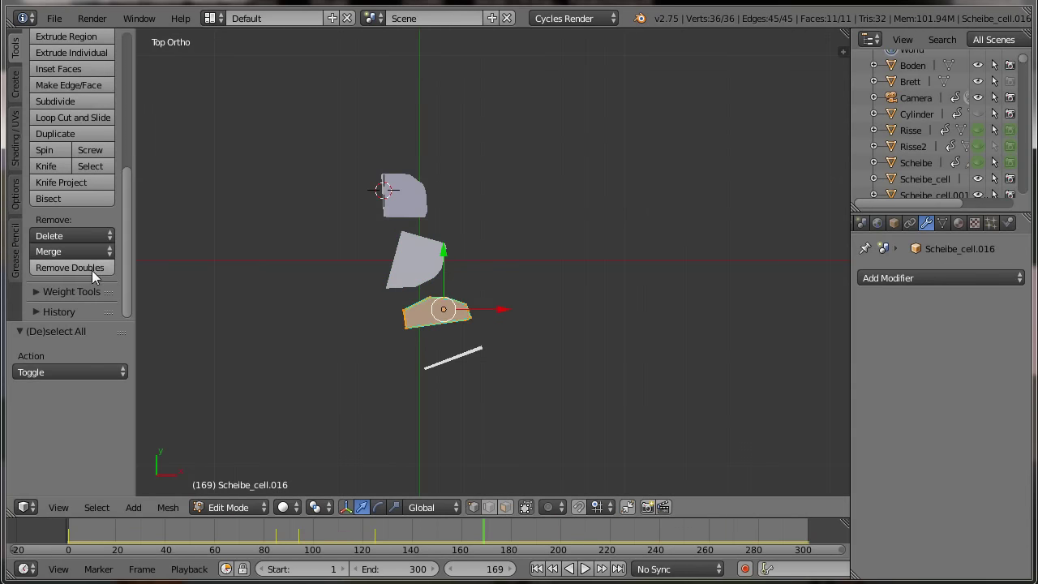
click(92, 267)
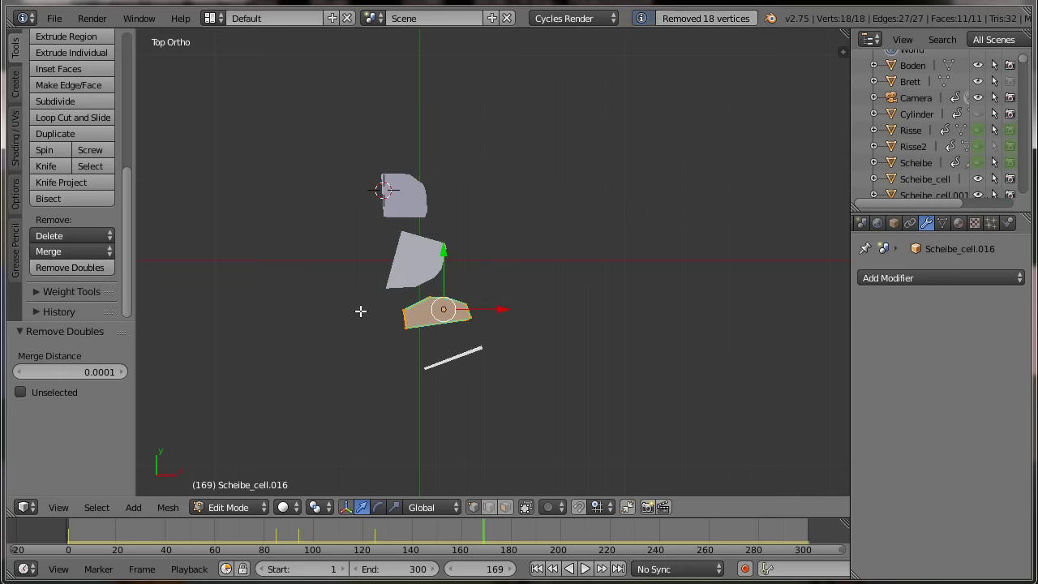
key(Tab)
Remove doubles on the sliver Scheibe_cell.105 and the top fragment Scheibe_cell.007.
right_click(474, 351)
key(Tab)
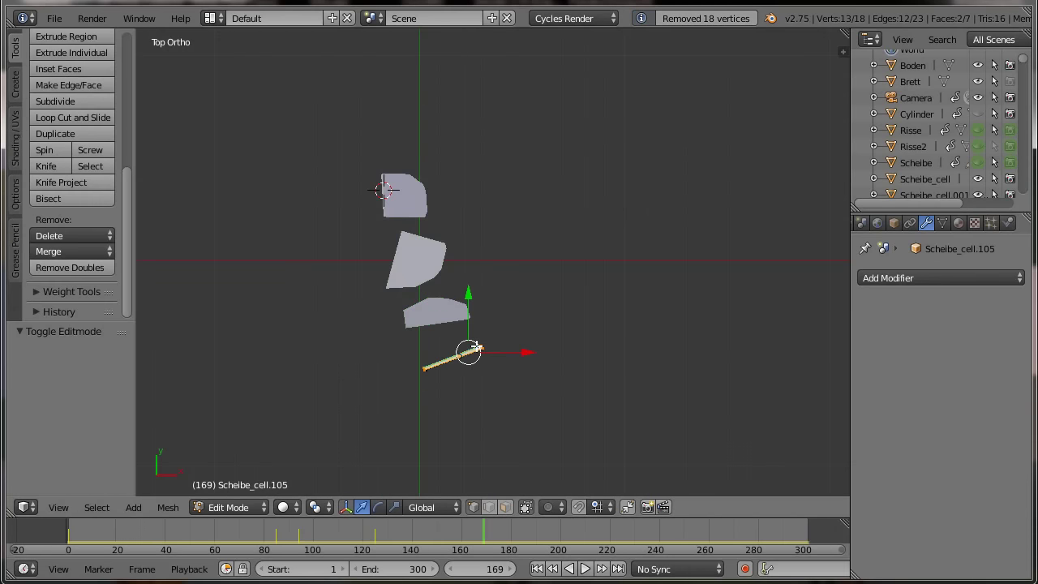
key(a)
key(a)
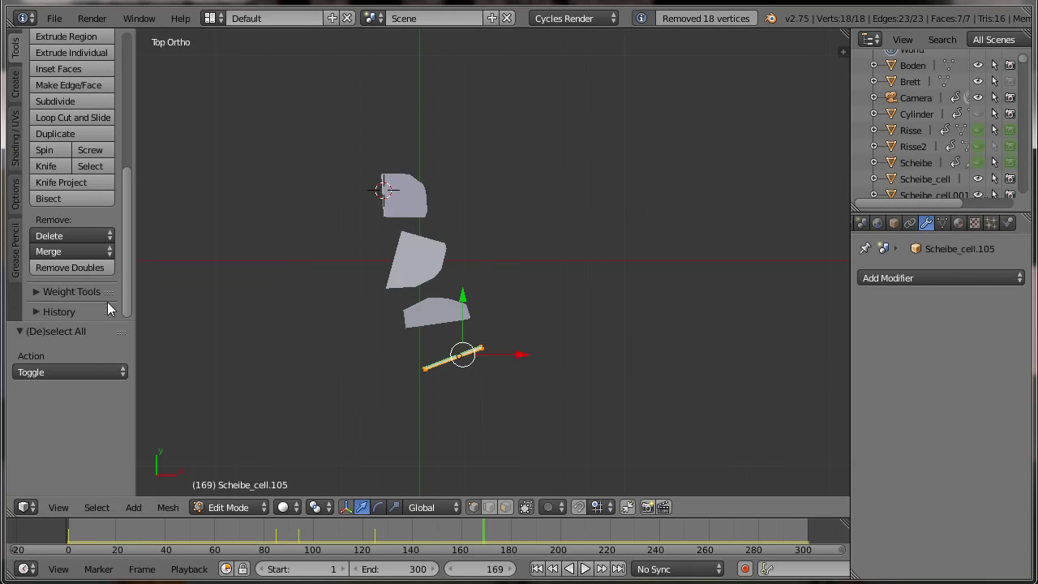
click(93, 268)
key(Tab)
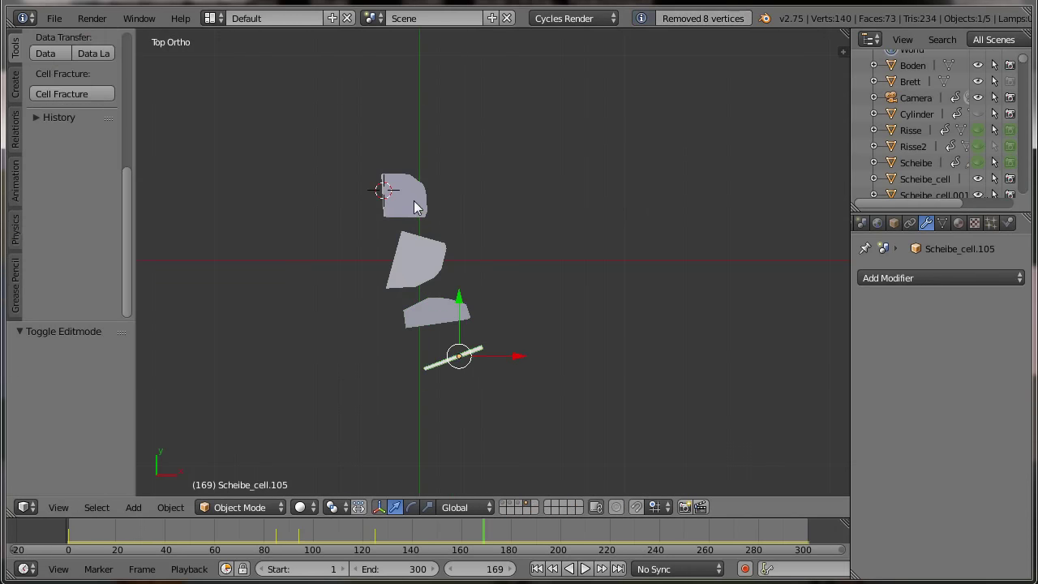
right_click(414, 207)
key(Tab)
key(a)
key(a)
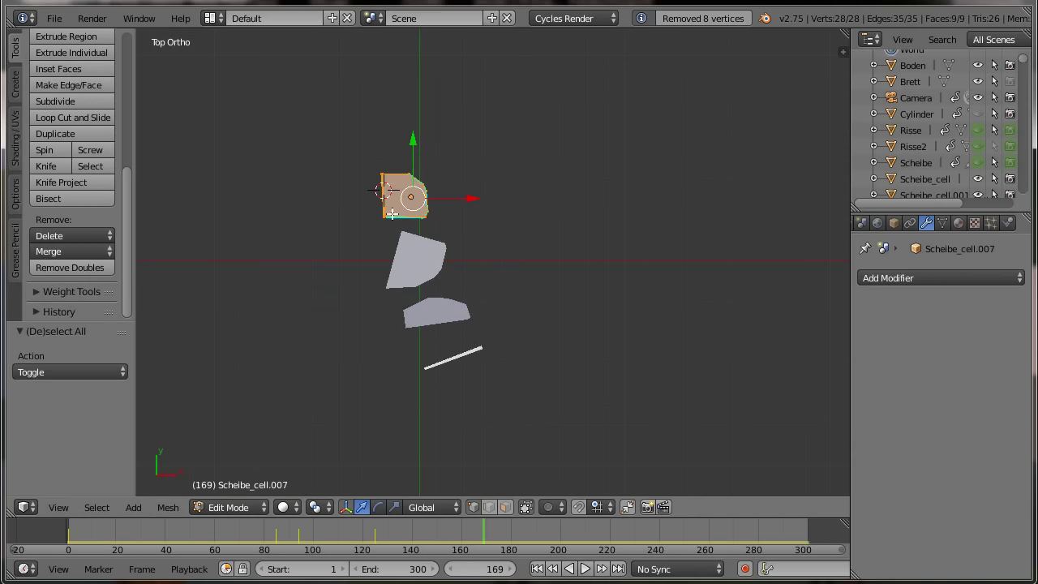
click(76, 268)
key(Tab)
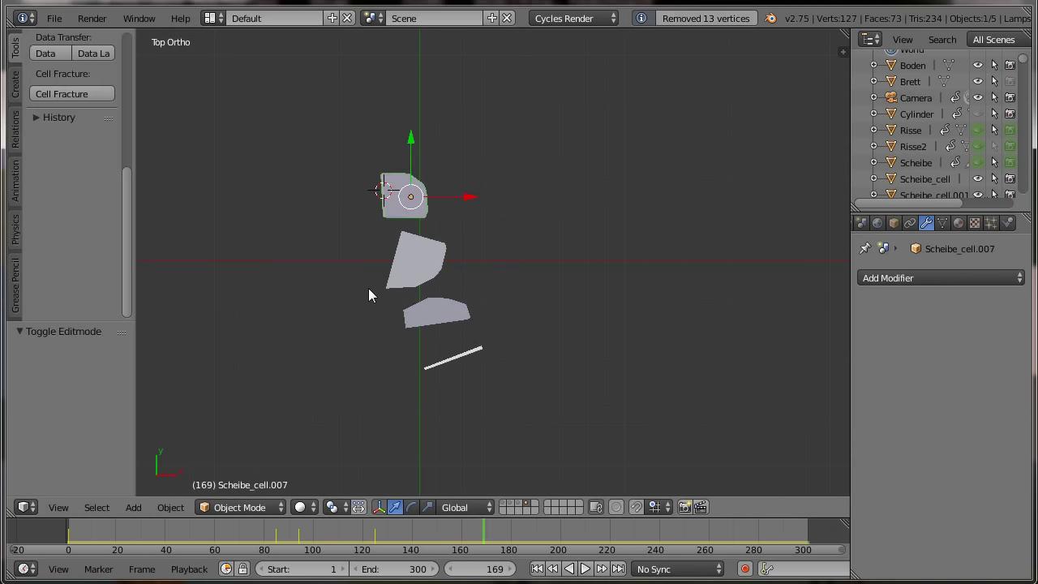
mouse_move(370, 295)
middle_down()
mouse_move(382, 424)
mouse_move(332, 387)
mouse_move(310, 292)
mouse_move(458, 400)
middle_up()
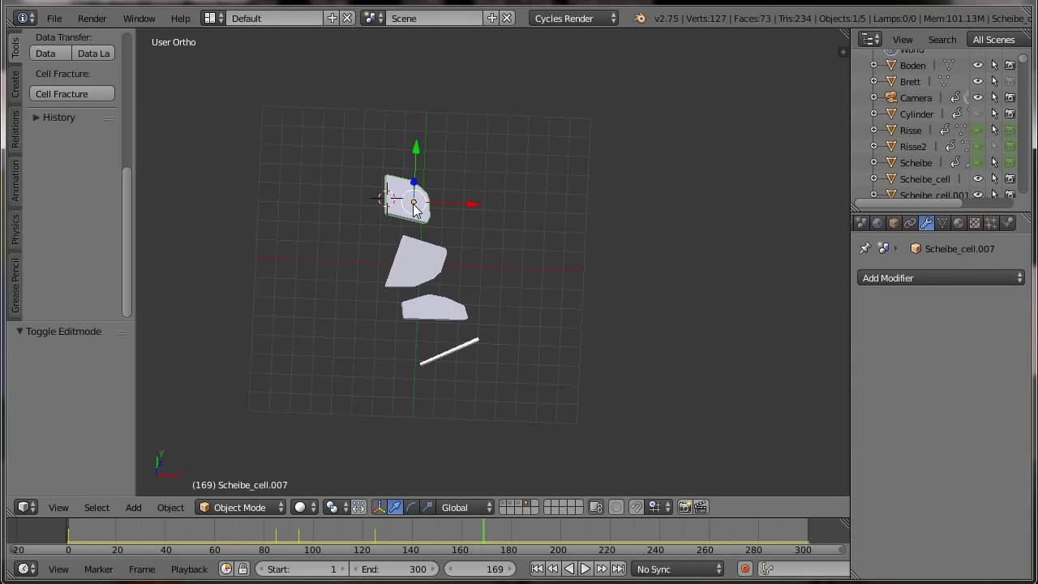
Show all layers again, including floor, lamp, camera and the fractured shards.
click(504, 504)
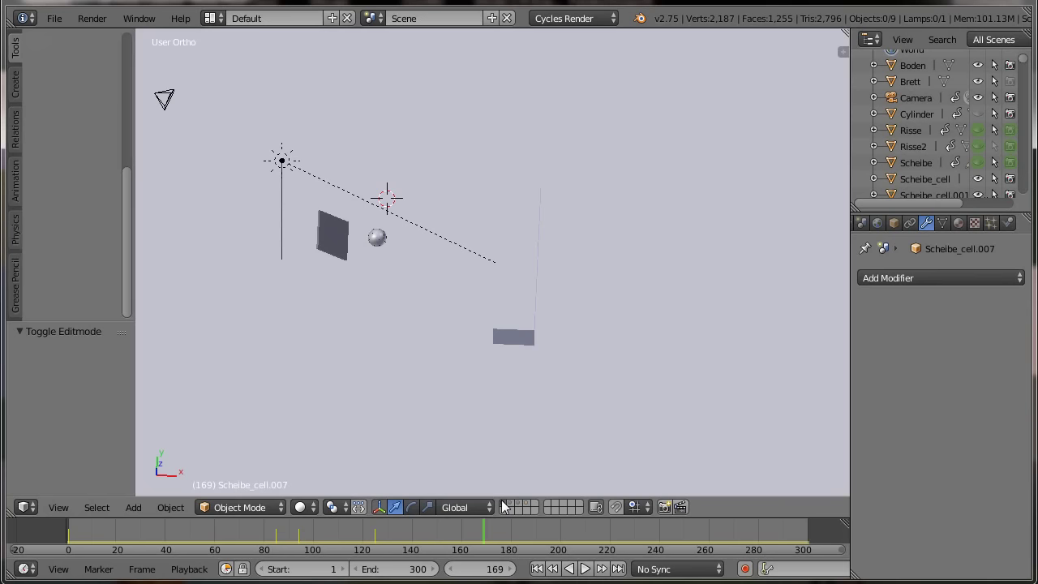
shift+click(513, 504)
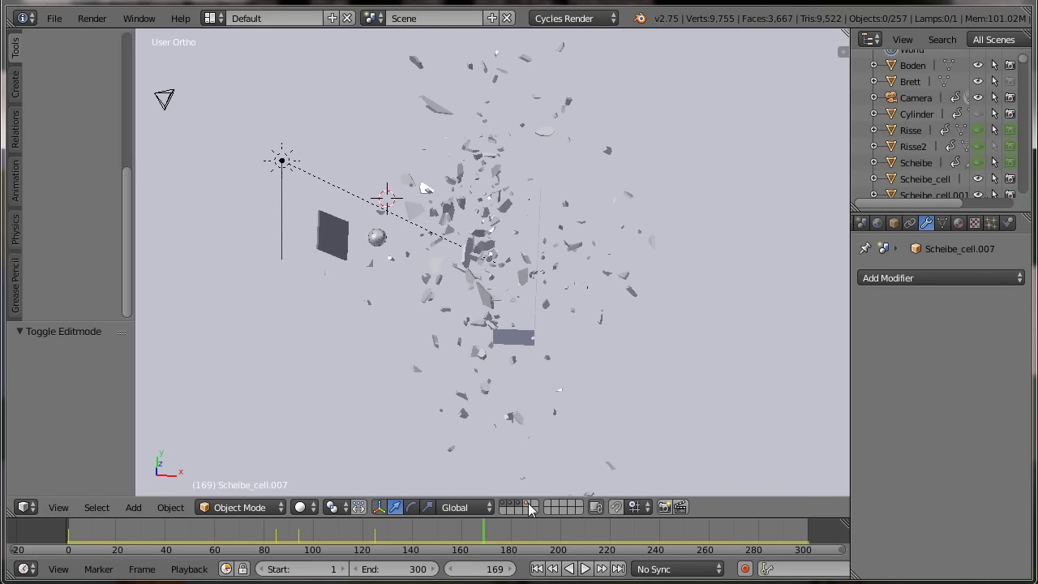
shift+click(528, 507)
Preview the shatter through the camera from frame 1, enable auto-keying, and stop back at frame 1.
click(537, 569)
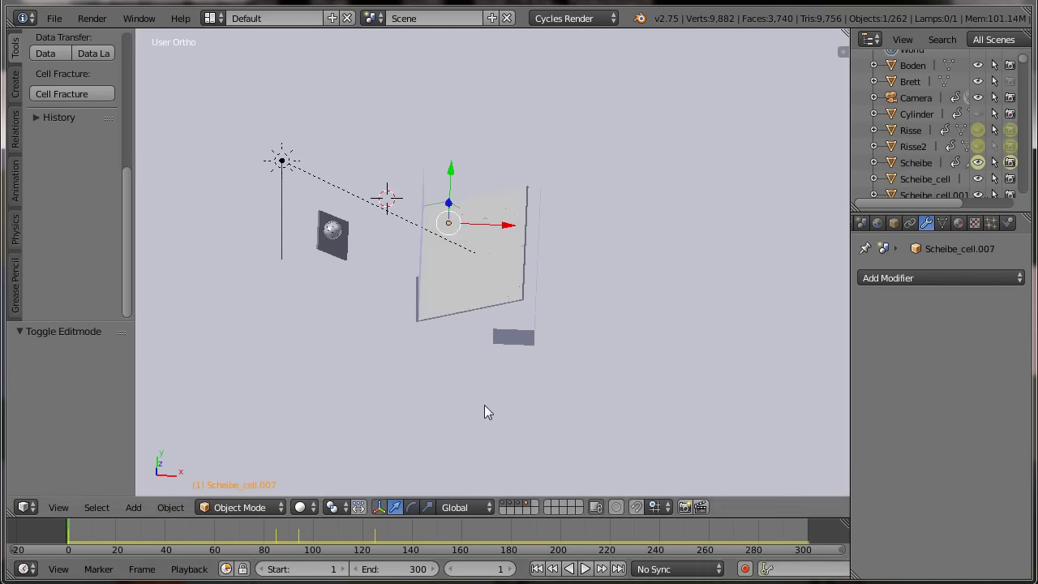
key(KP_0)
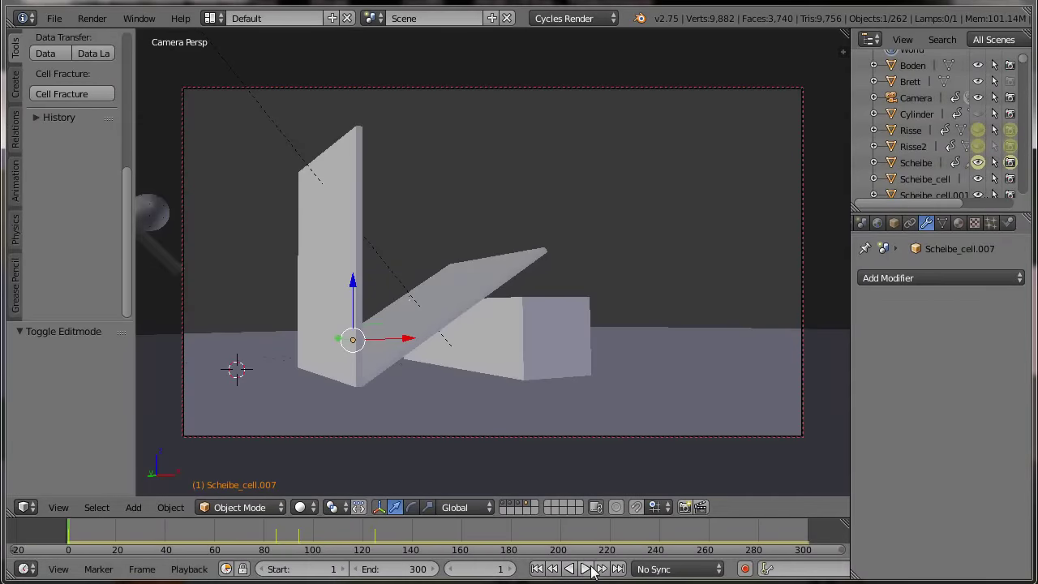
click(587, 569)
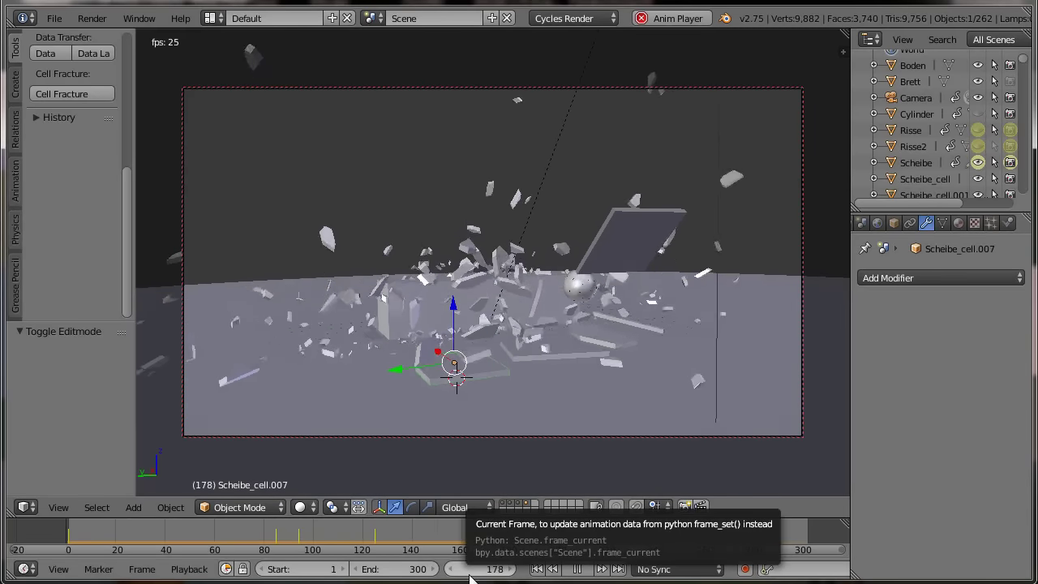
click(745, 569)
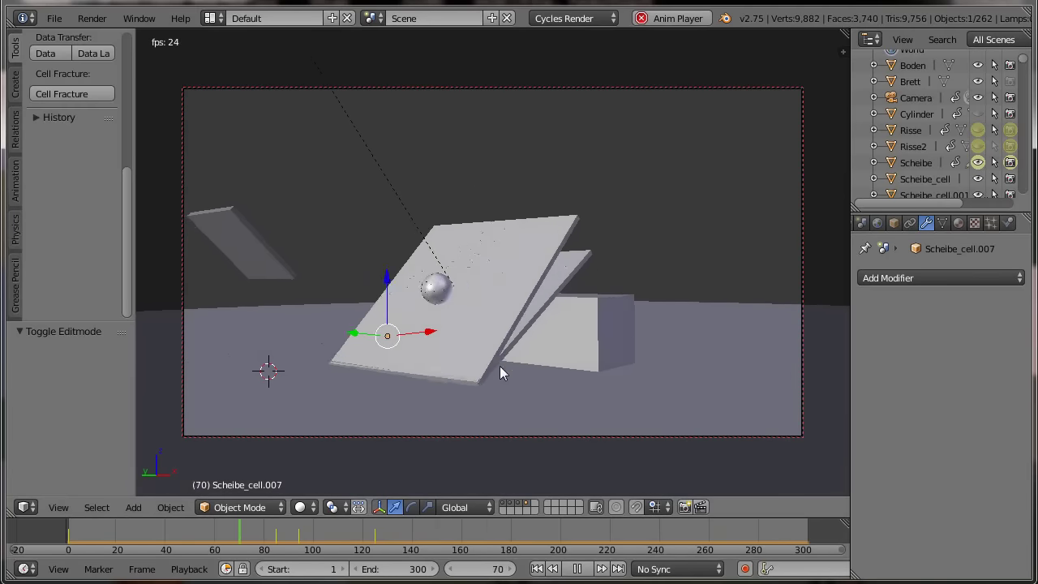
key(Escape)
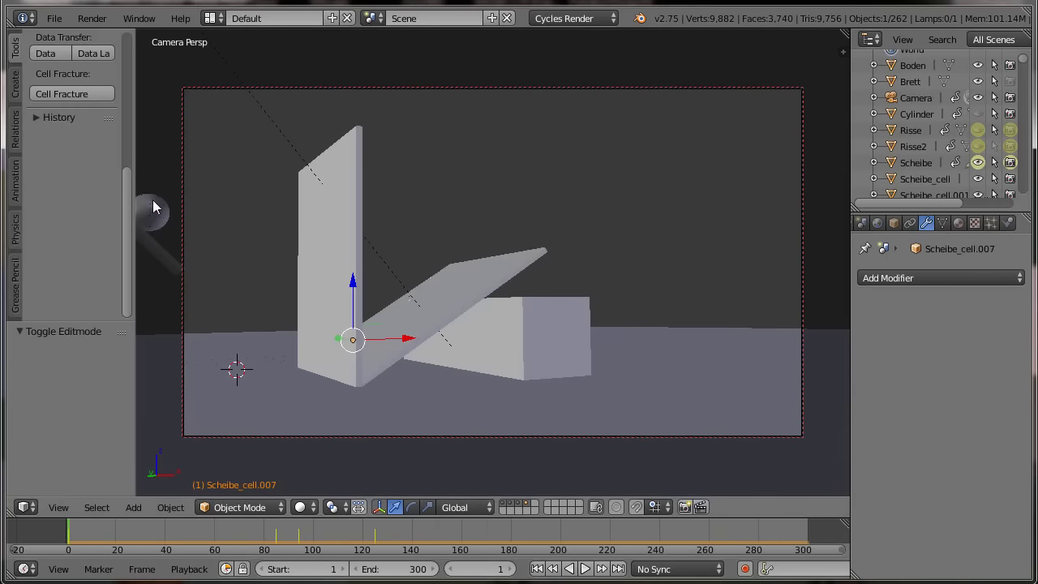
Key the sphere's bounciness at 1.0 on frame 1 and 0.25 on frame 225, then rewind to frame 1.
right_click(154, 203)
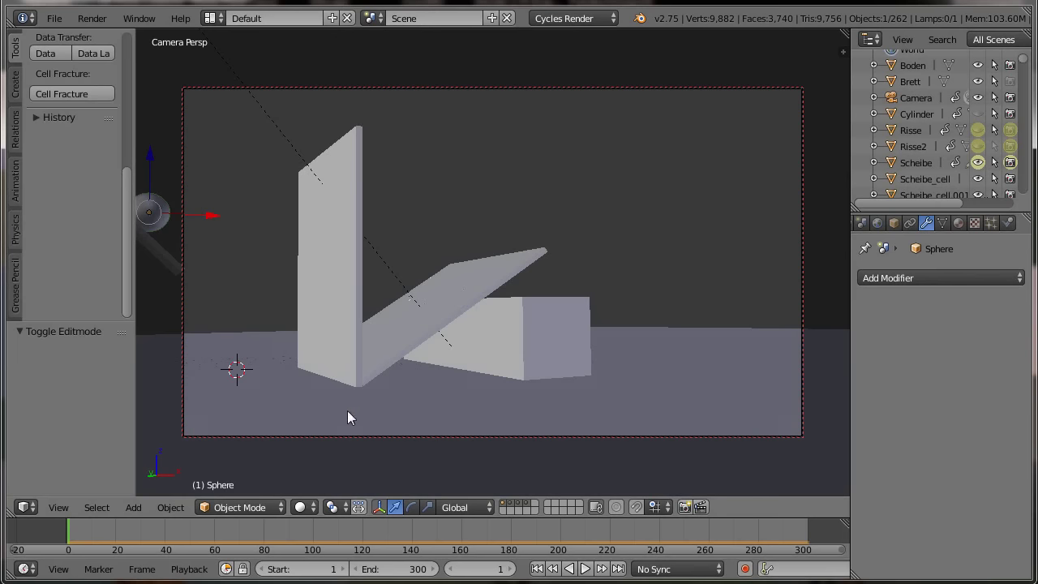
click(1010, 226)
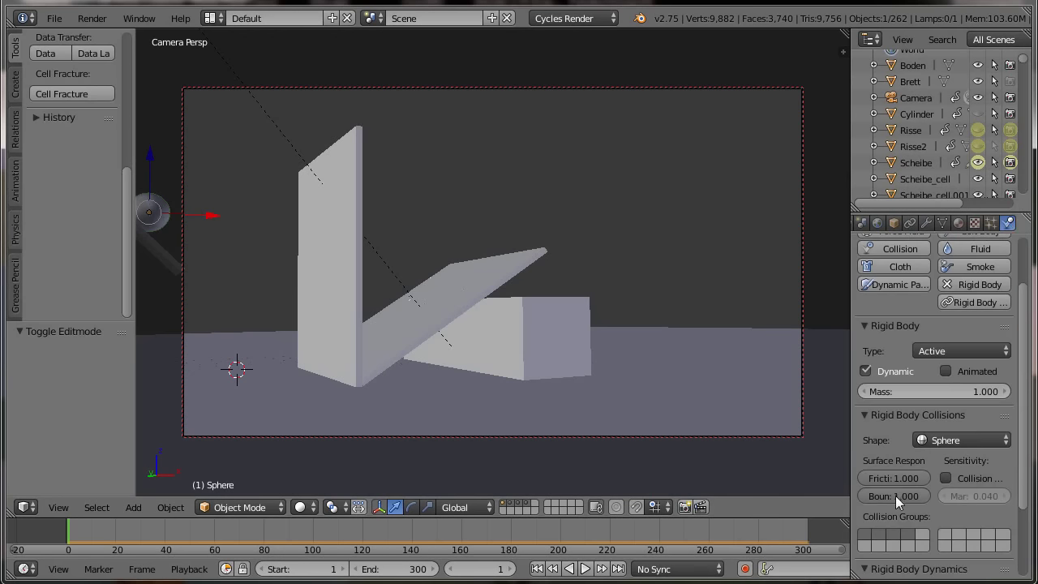
key(i)
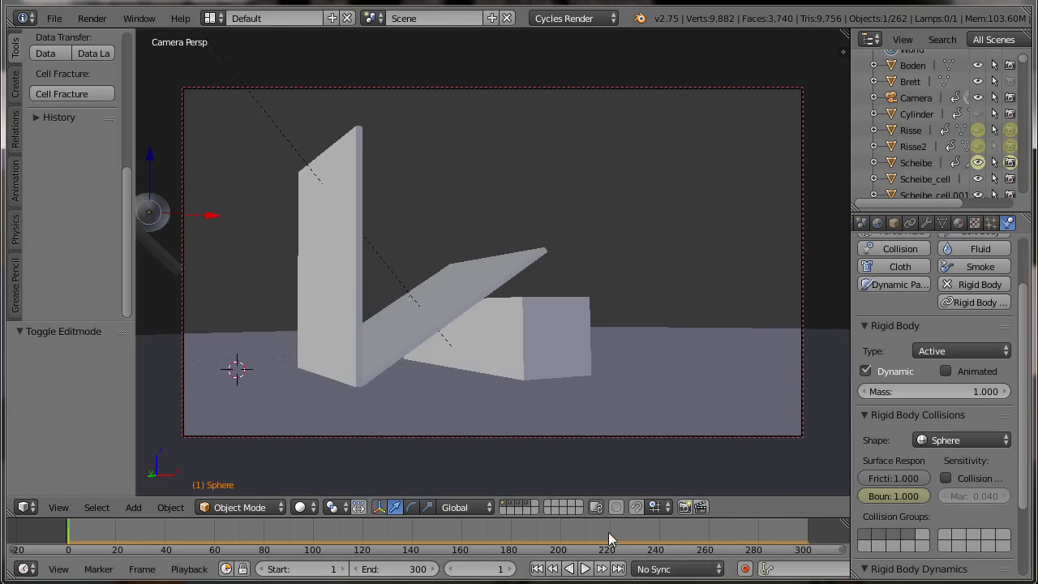
click(610, 539)
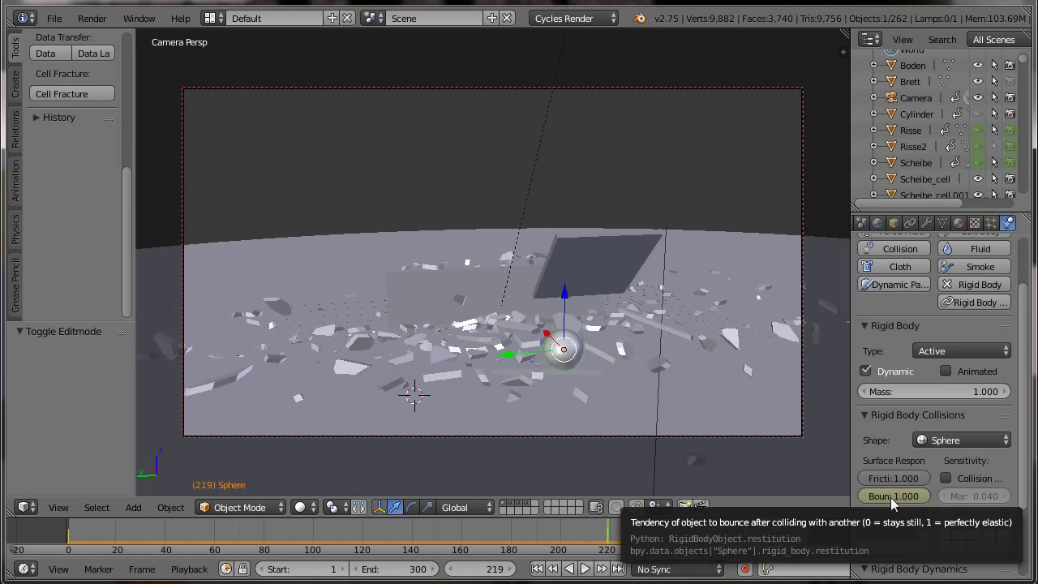
click(624, 545)
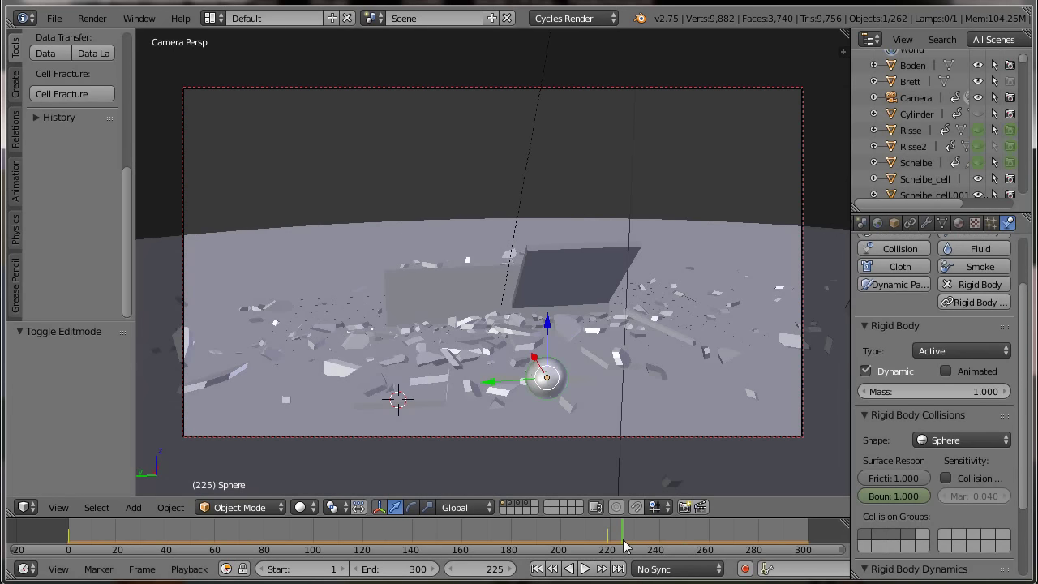
click(891, 496)
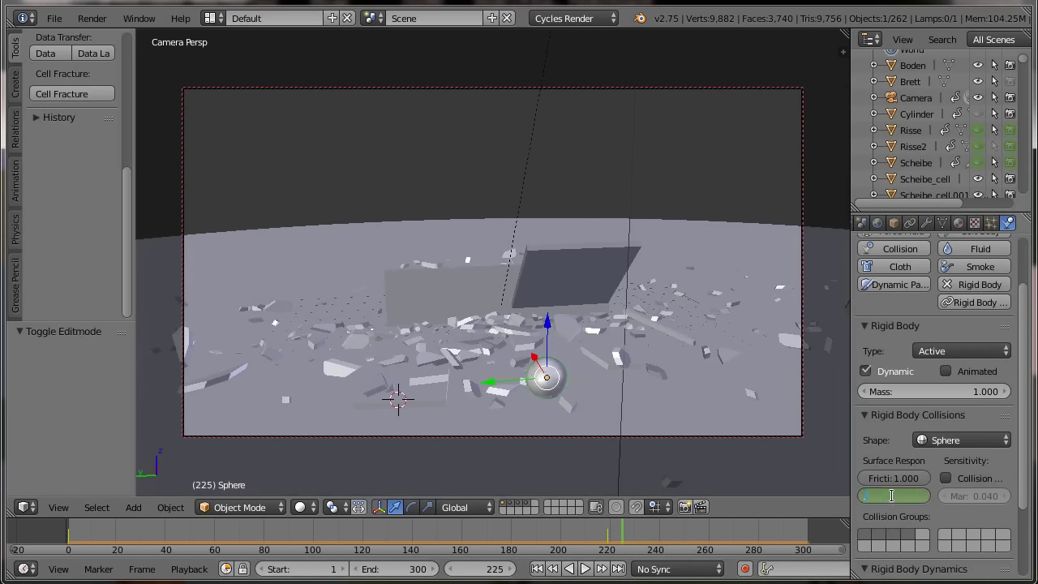
key(Return)
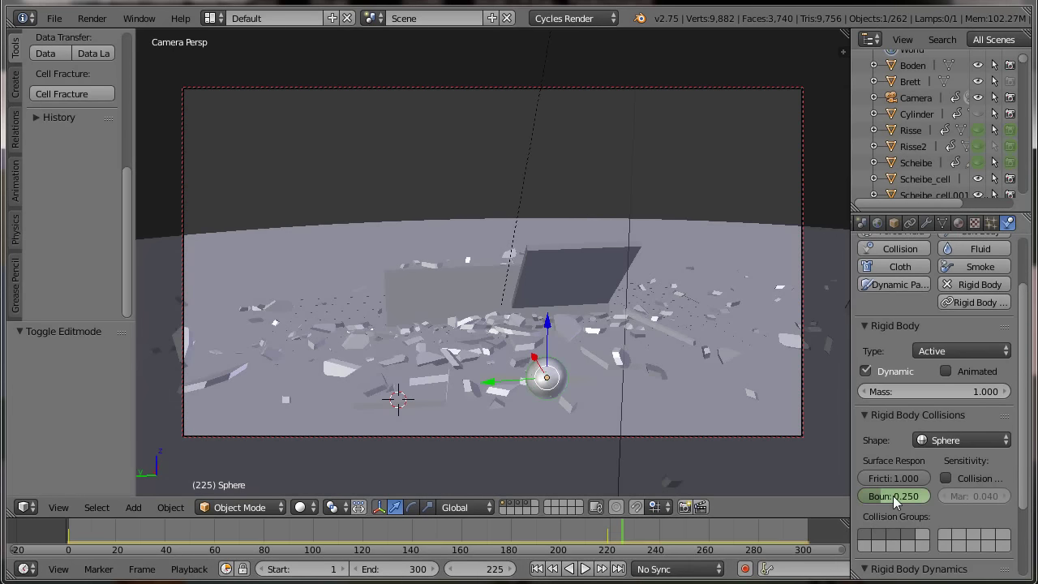
key(i)
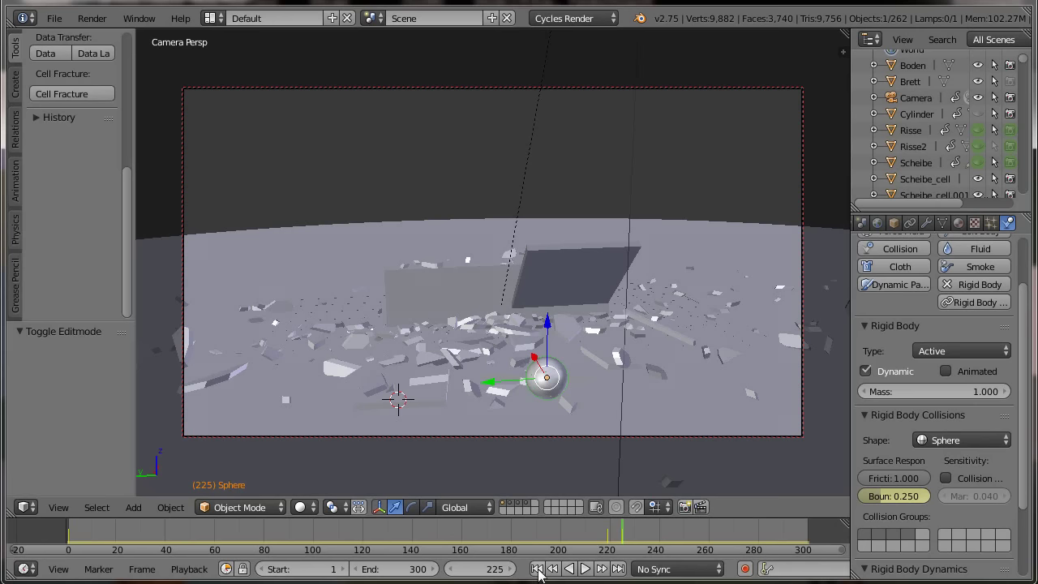
click(538, 569)
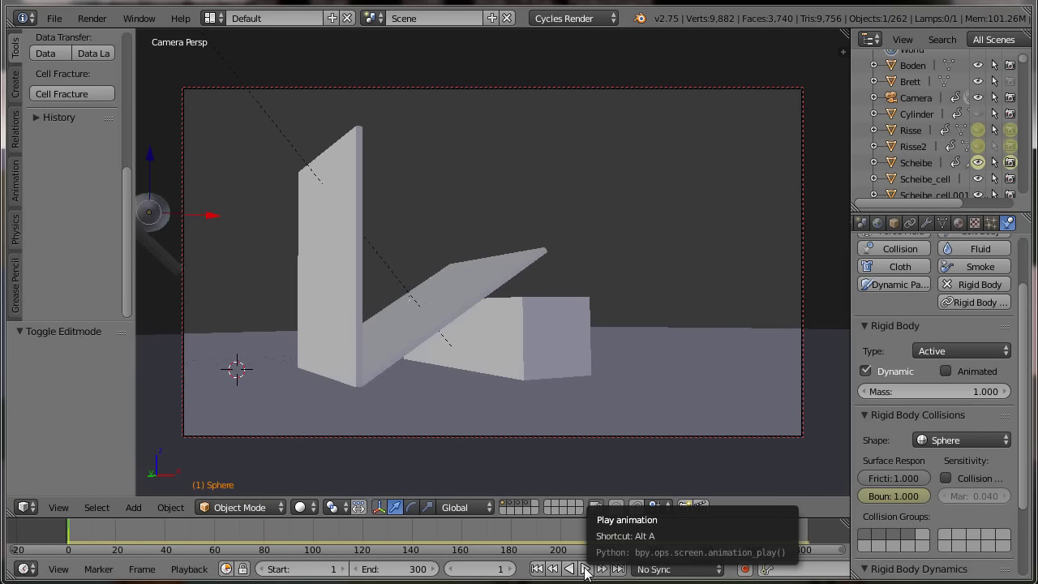
Play the shatter with the keyed bounciness, stop it, and settle on frame 171.
click(586, 568)
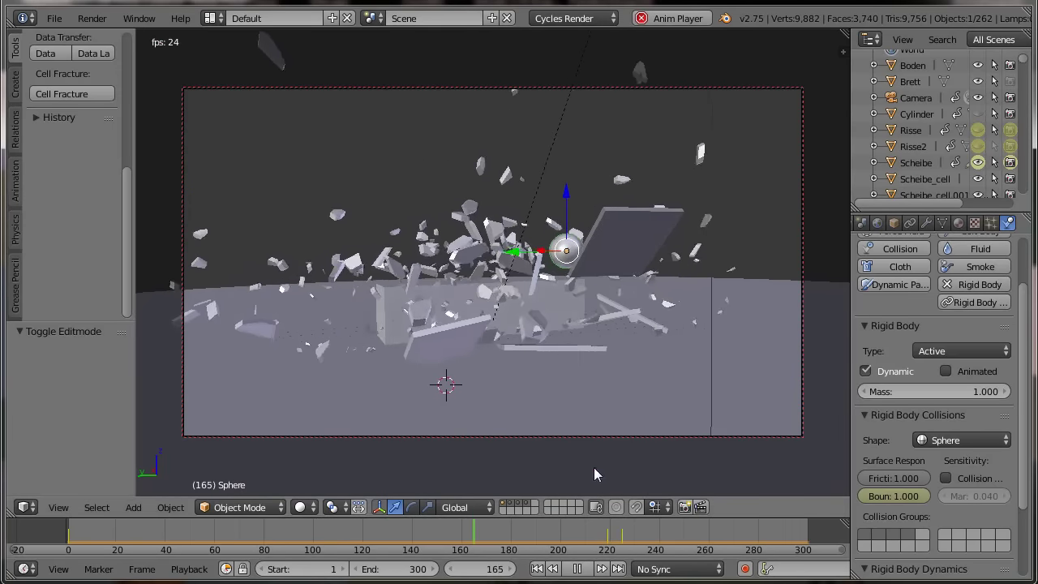
click(577, 569)
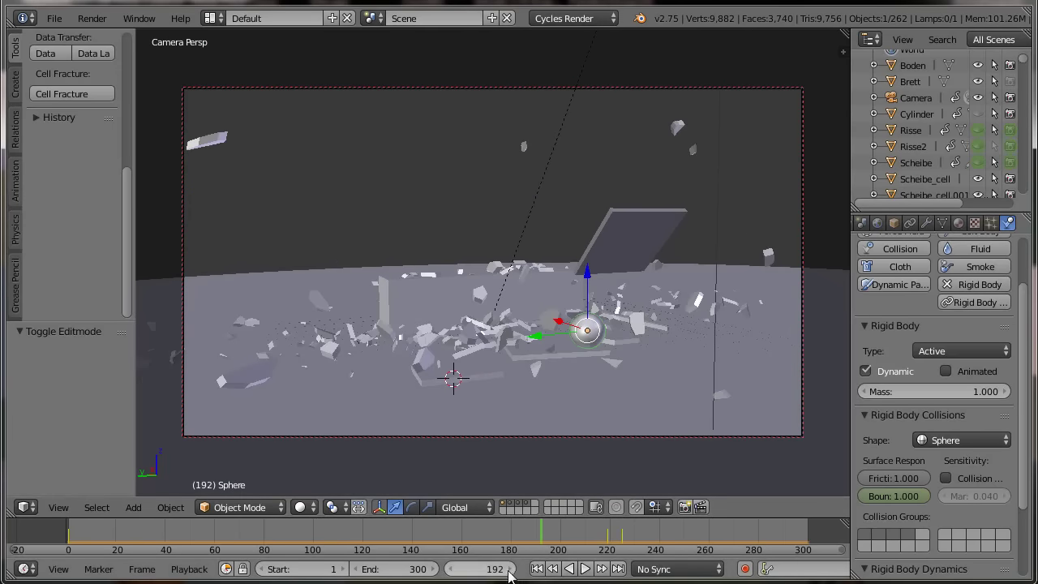
drag(452, 575, 434, 569)
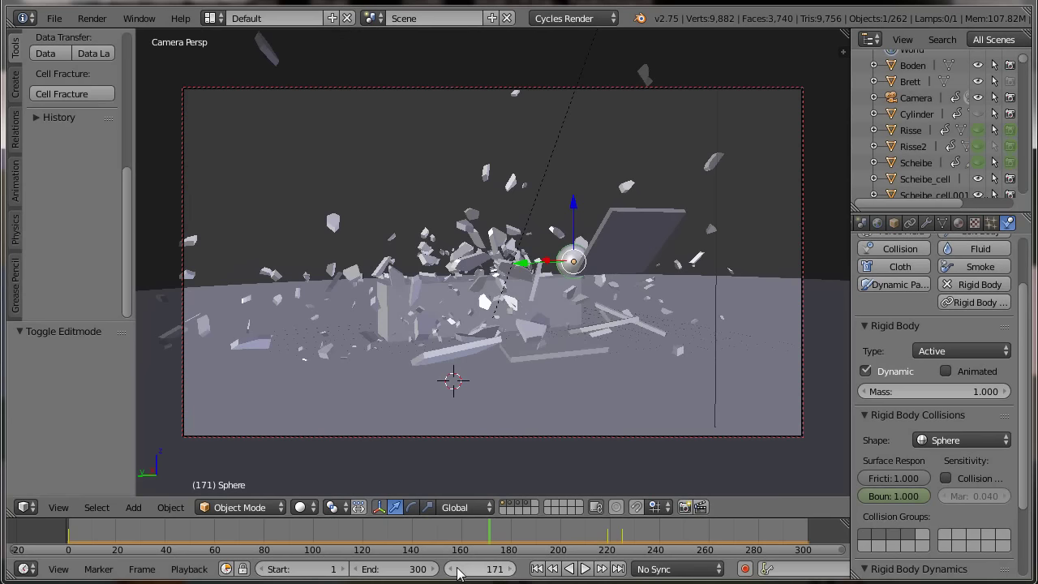
drag(458, 572, 513, 573)
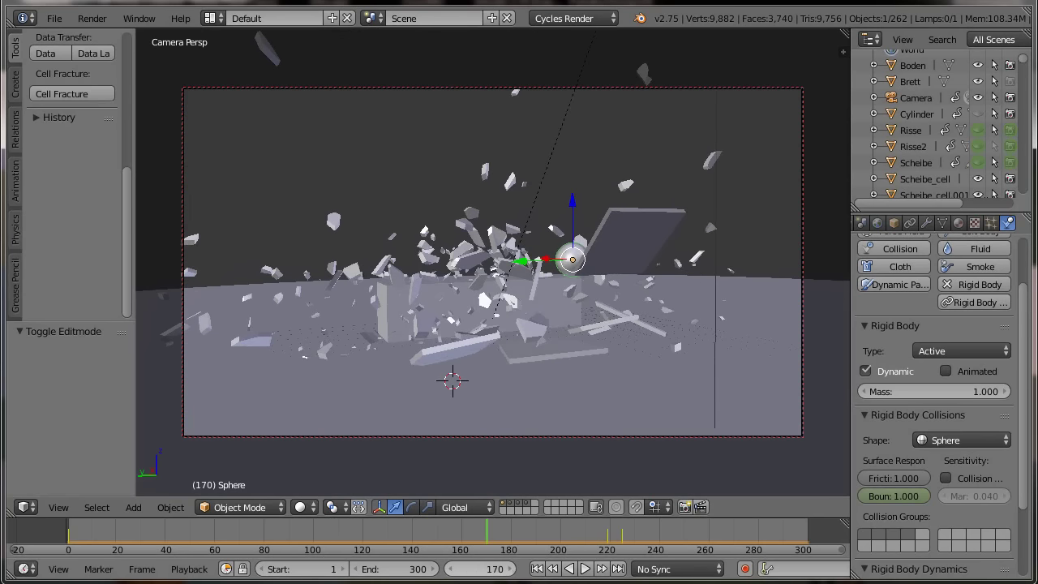
click(510, 570)
click(510, 571)
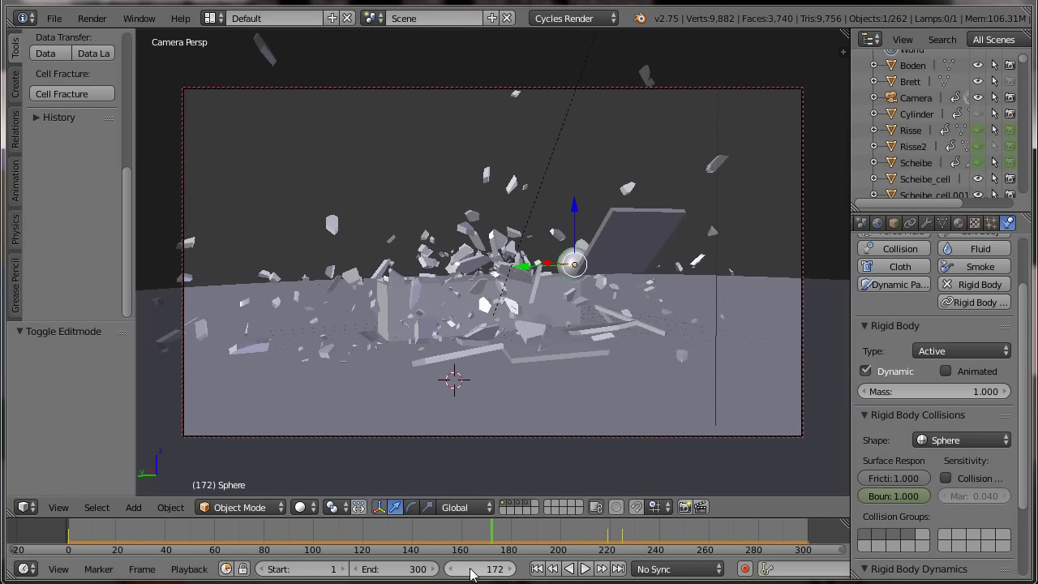
click(454, 572)
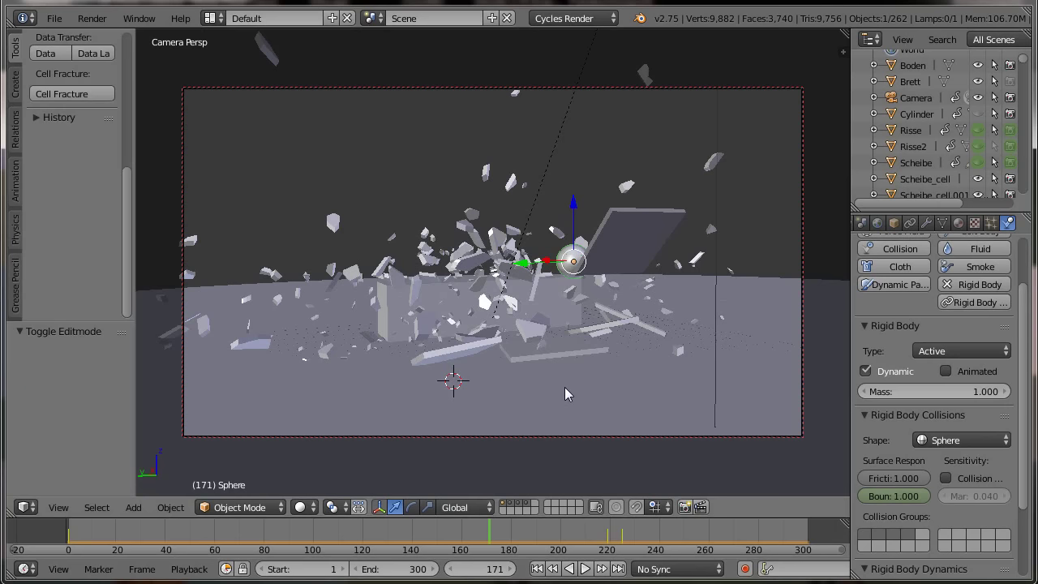
Show only the few-fragments layer and box-select all four fragments in top orthographic view.
click(528, 507)
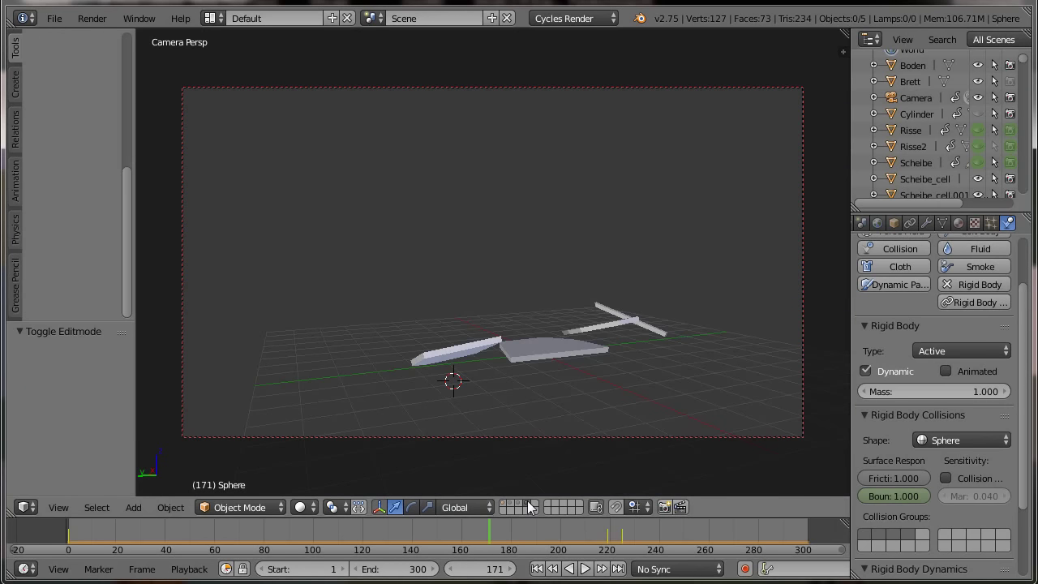
right_click(536, 343)
key(KP_7)
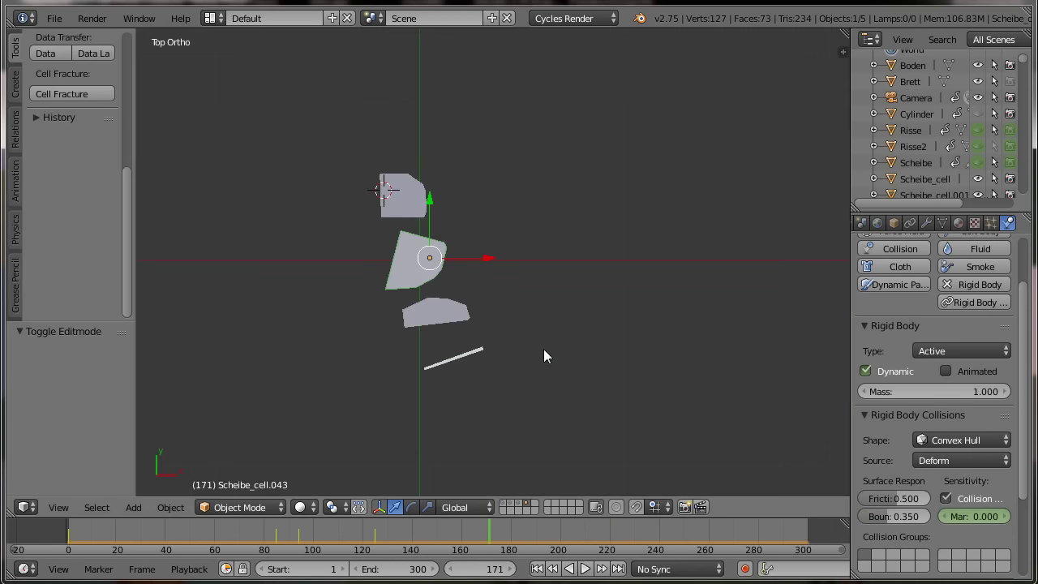
key(b)
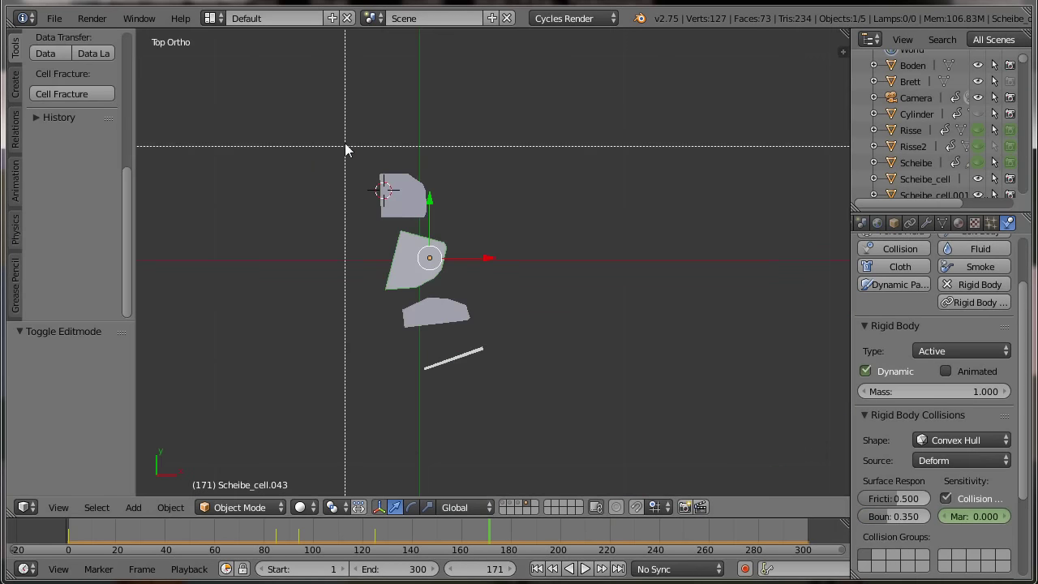
drag(345, 144, 516, 406)
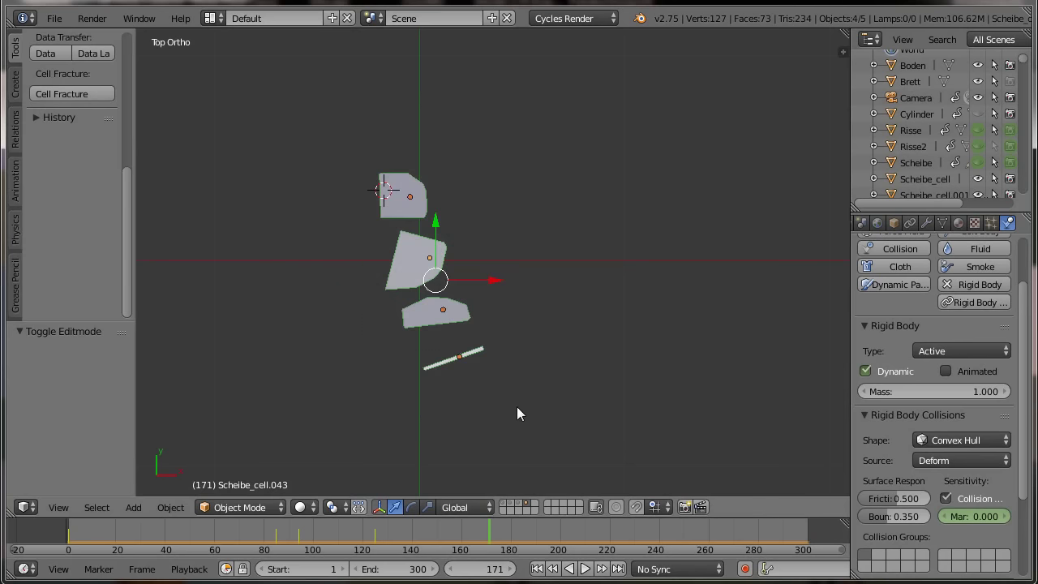
Create a new grease pencil data block and zoom in on the shards.
key(n)
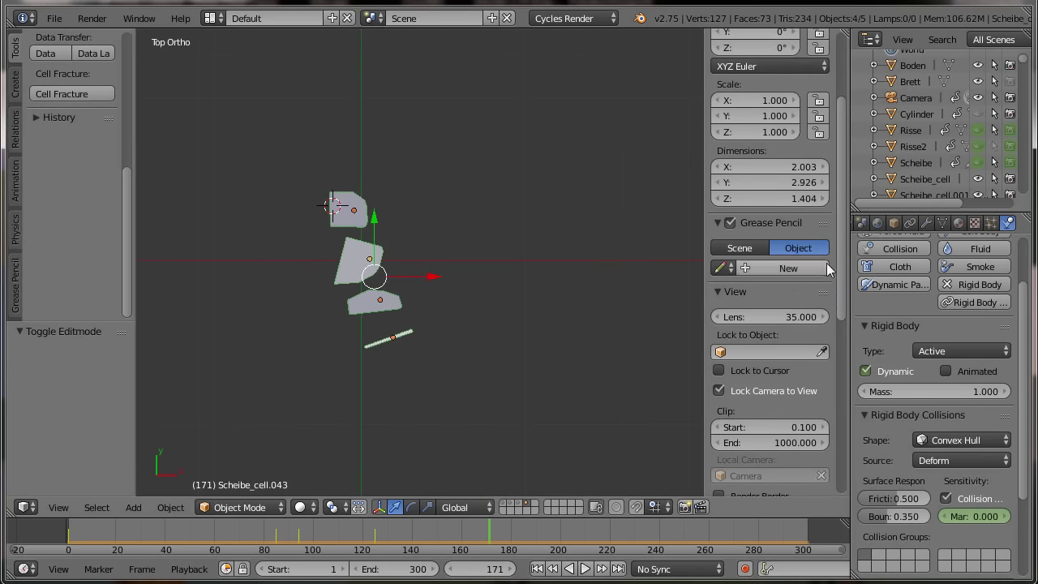
click(810, 267)
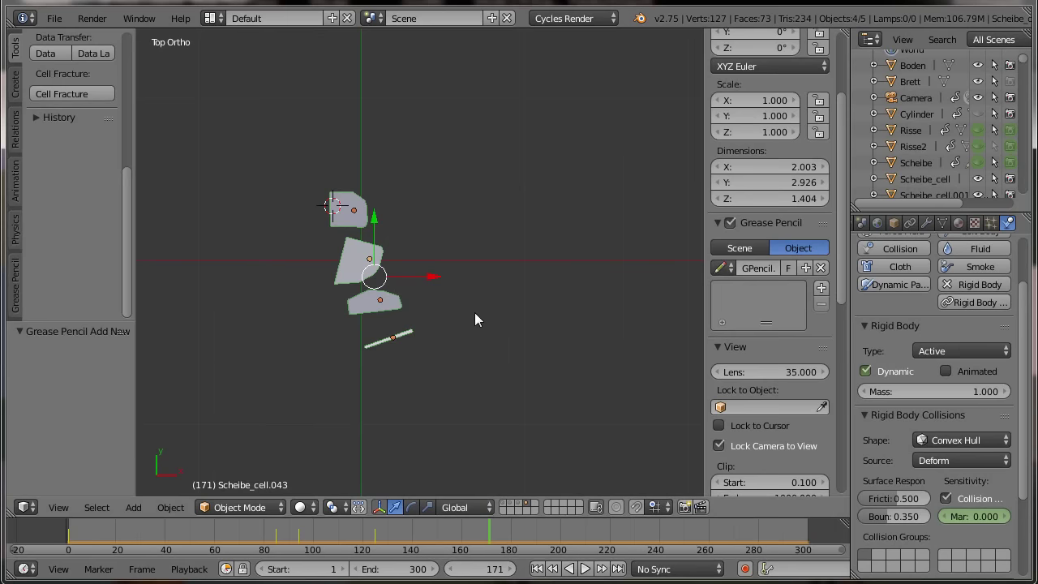
key(n)
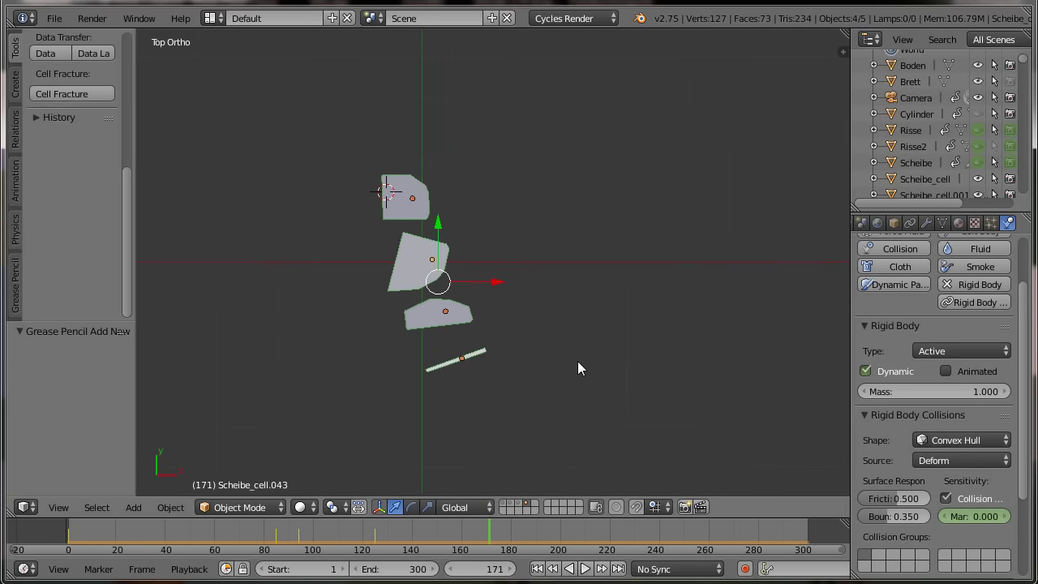
shift+middle_drag(578, 361, 645, 359)
scroll(643, 362, up, 3)
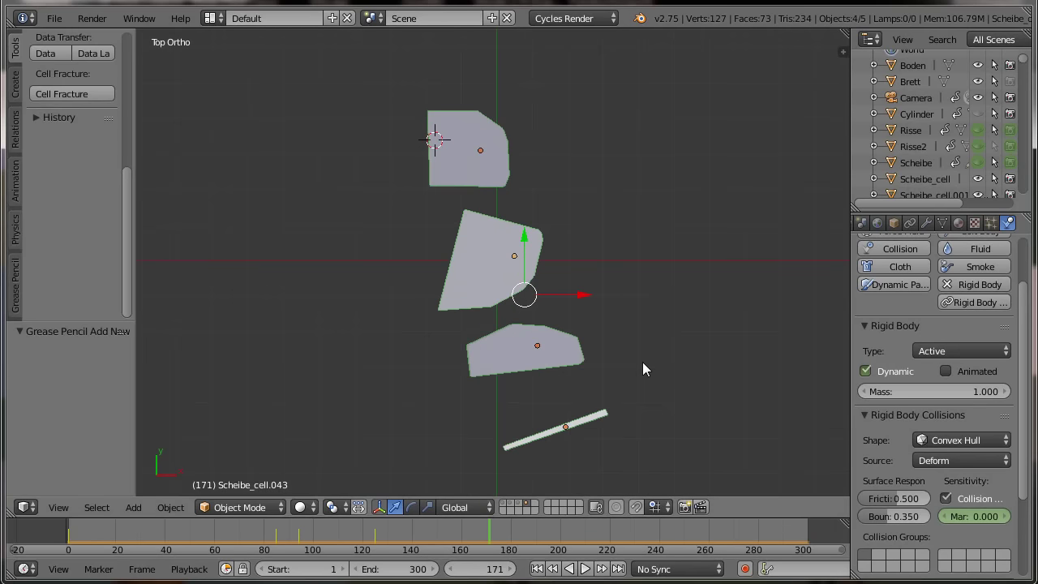
Scatter grease-pencil dots over the top shard.
click(439, 122)
click(455, 121)
click(476, 119)
click(457, 135)
drag(477, 141, 473, 144)
click(475, 130)
Scatter grease-pencil dots across the lower thin board piece.
click(487, 349)
click(515, 345)
click(514, 331)
click(499, 354)
click(499, 363)
click(492, 338)
click(492, 325)
click(541, 330)
click(530, 342)
click(571, 329)
click(567, 343)
Dot the middle shard with grease-pencil marks, including its right side.
click(458, 251)
click(498, 222)
click(486, 258)
click(451, 275)
click(495, 247)
click(477, 212)
click(509, 297)
click(538, 262)
Add grease-pencil dots along the middle shard's left edge and near the lower pieces.
click(455, 246)
click(448, 238)
click(440, 266)
click(433, 295)
click(507, 380)
click(506, 317)
shift+middle_drag(625, 358, 765, 310)
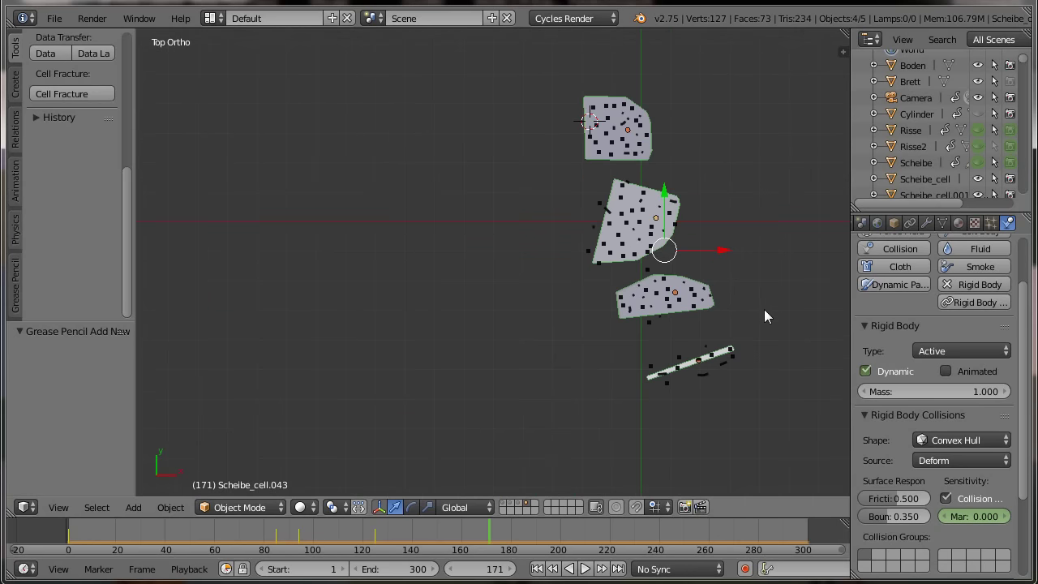
shift+middle_drag(715, 372, 732, 351)
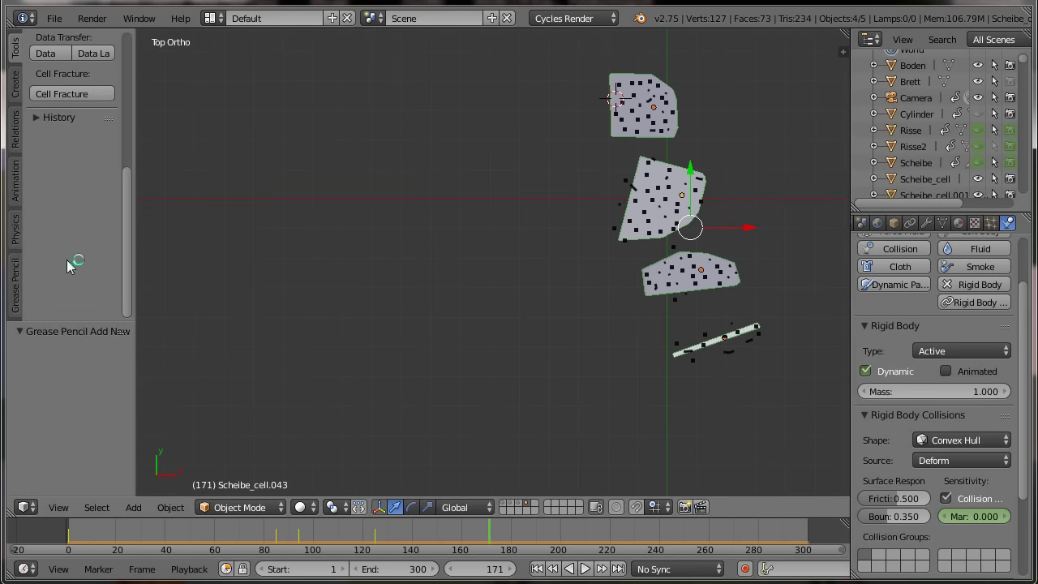
scroll(38, 176, up, 1)
scroll(38, 177, up, 2)
Run Cell Fracture with source limit 20, randomness 0.15, Big recursion and margin 0.003.
scroll(49, 199, up, 1)
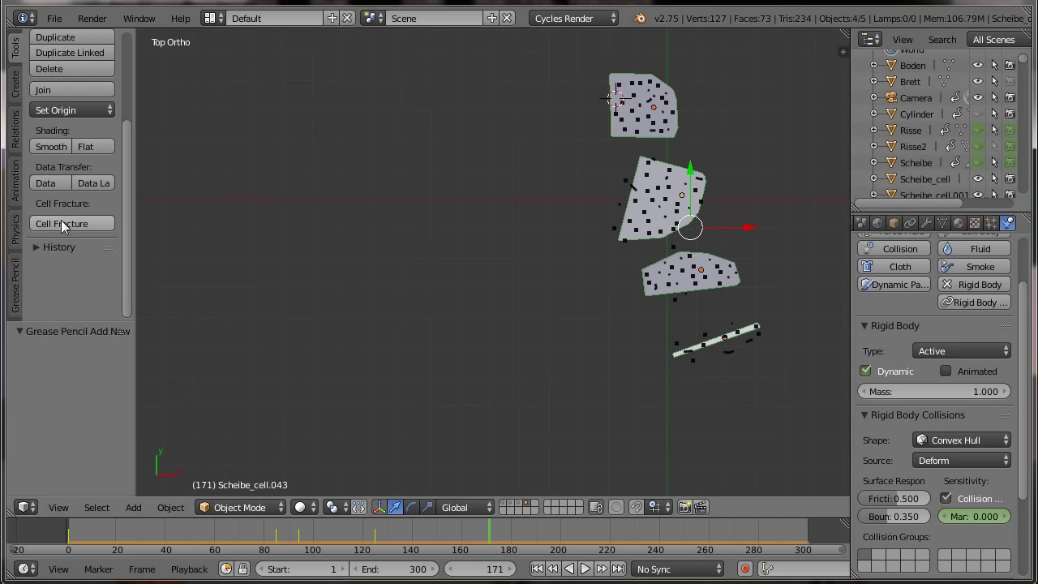
click(61, 223)
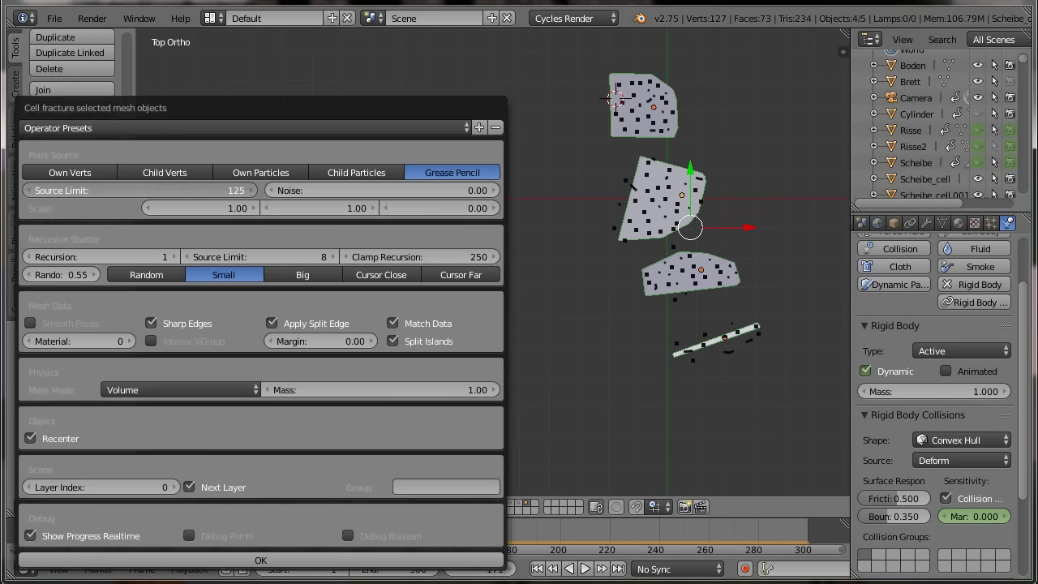
click(207, 189)
text(20)
key(Return)
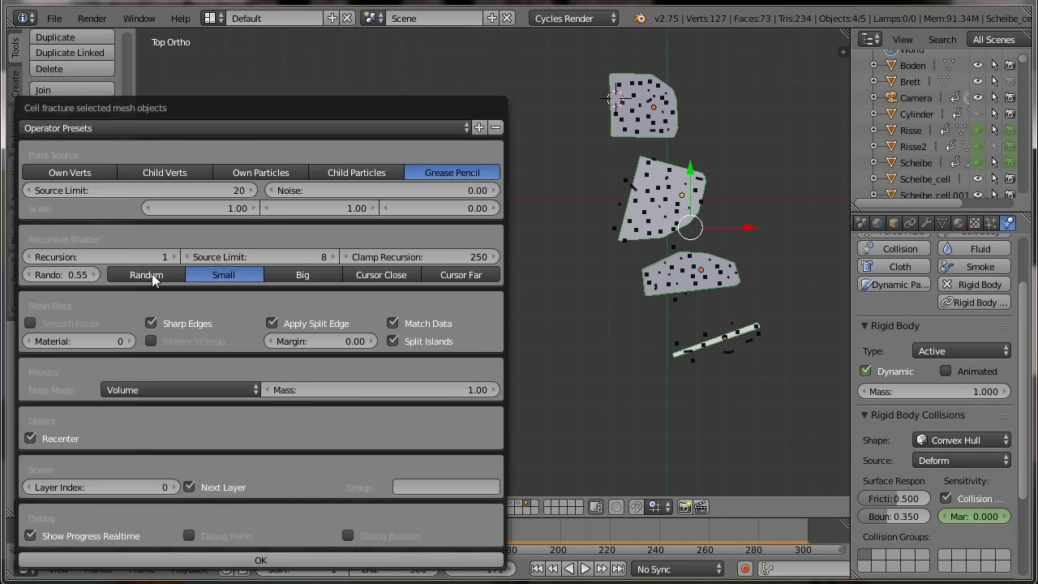
click(53, 277)
key(BackSpace)
key(Return)
click(316, 275)
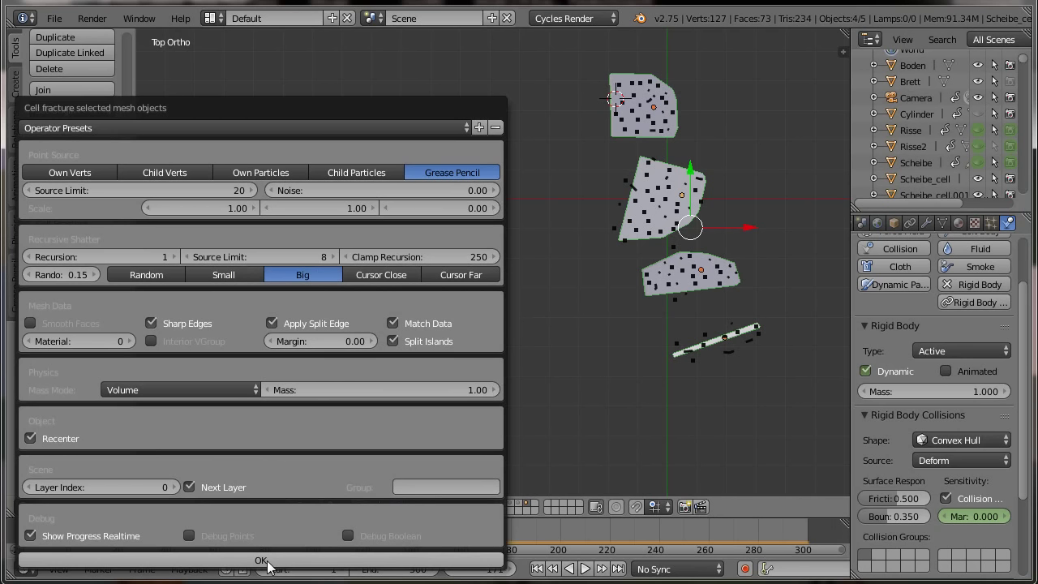
click(335, 341)
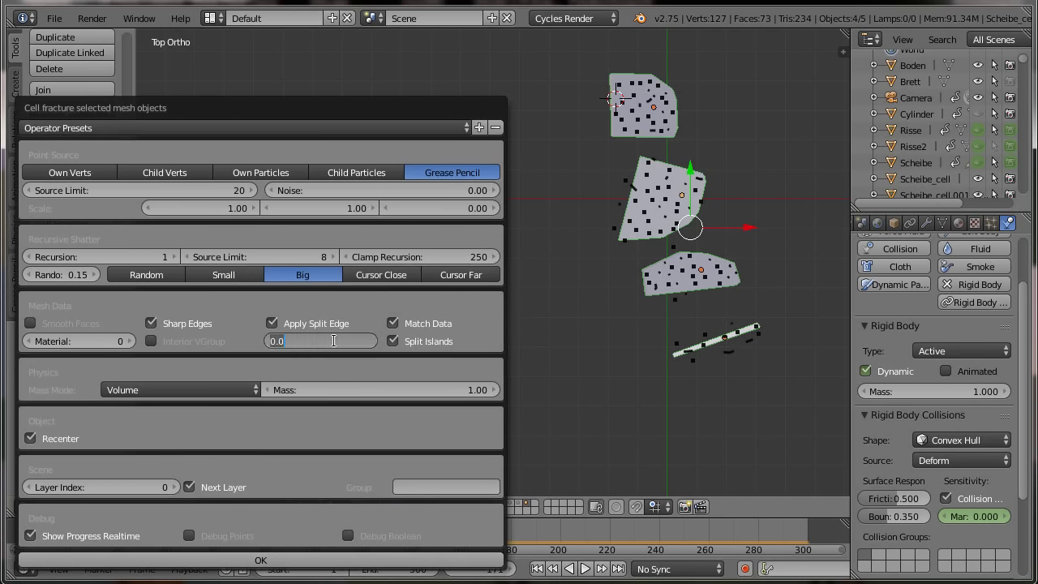
key(BackSpace)
text(03)
key(Return)
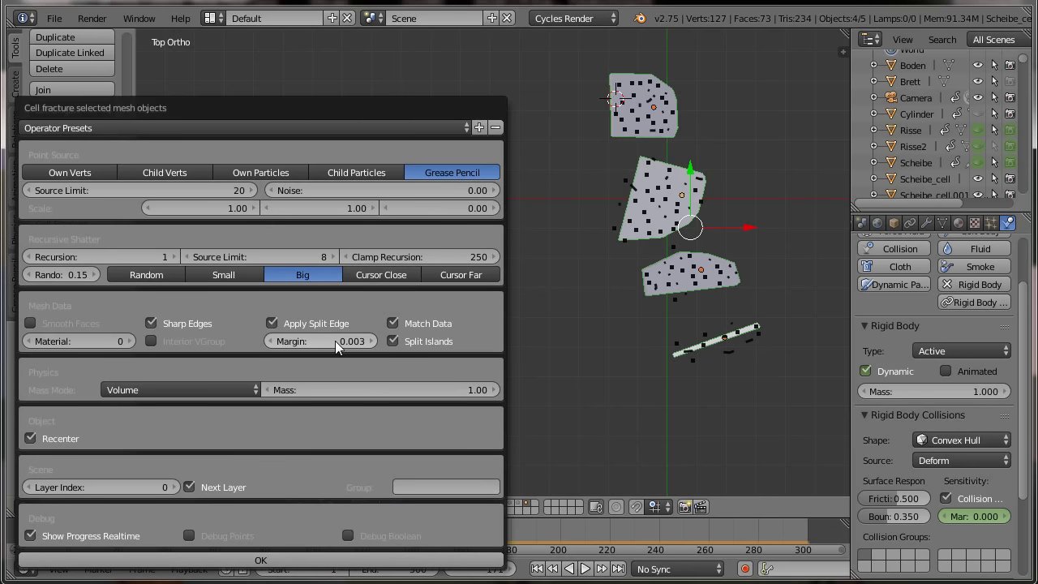
click(341, 561)
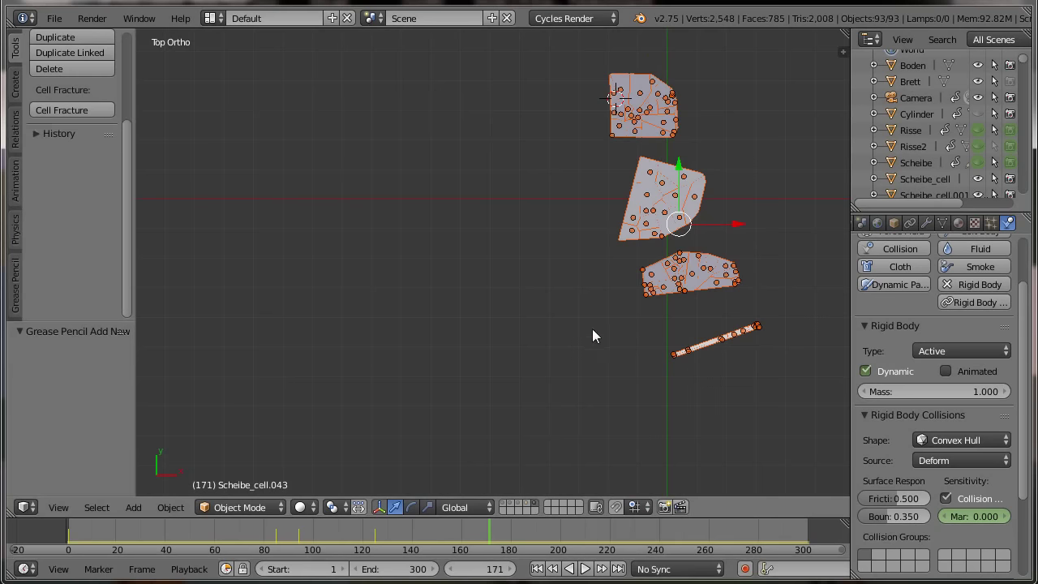
In wireframe view, make one small fragment an active rigid body and keyframe its Dynamic setting.
key(z)
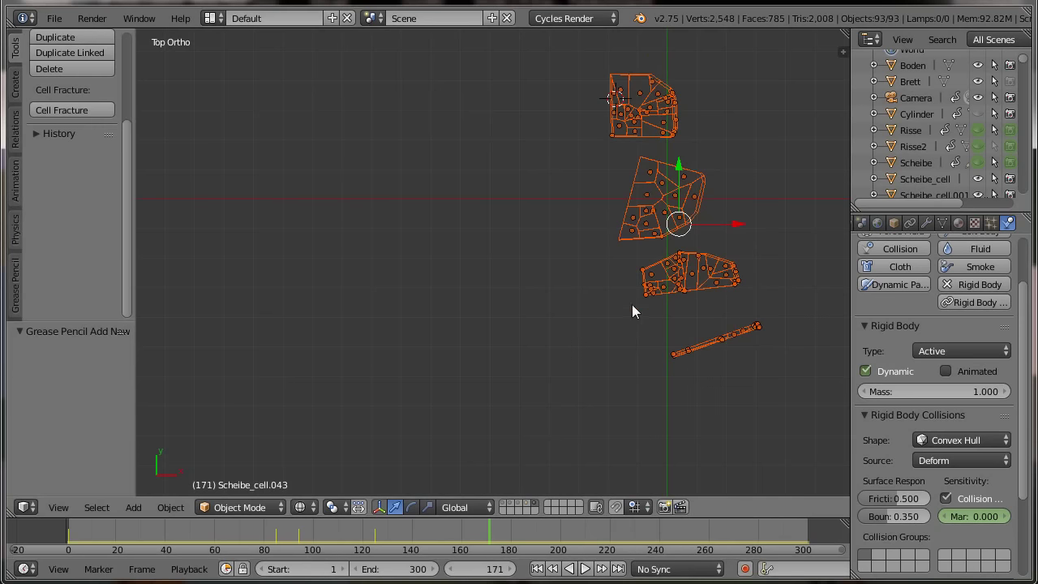
key(KP_Decimal)
mouse_move(583, 390)
middle_down()
mouse_move(567, 367)
mouse_move(573, 262)
mouse_move(628, 425)
middle_up()
scroll(605, 342, up, 2)
scroll(610, 358, up, 1)
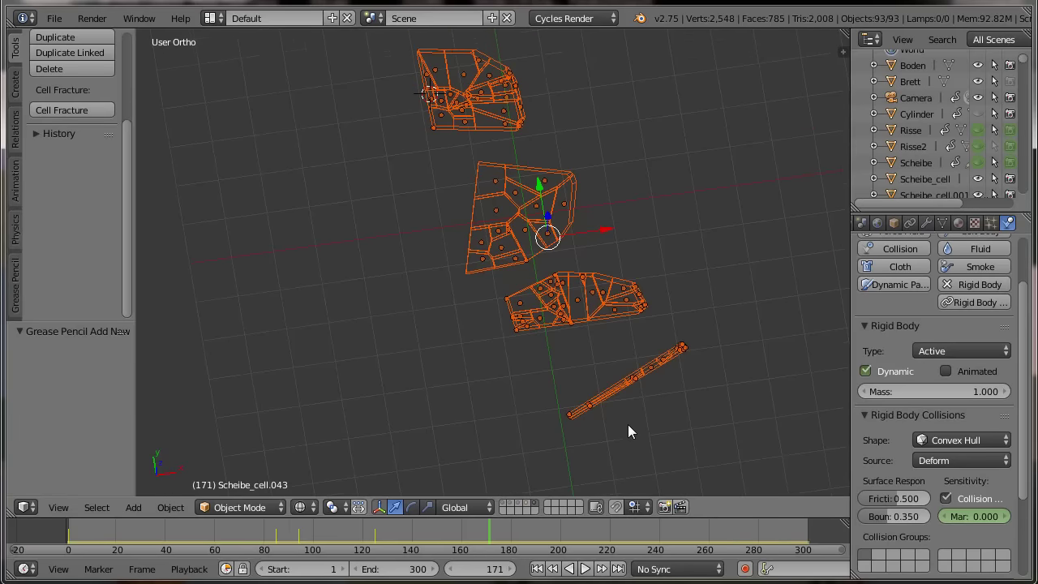
right_click(501, 217)
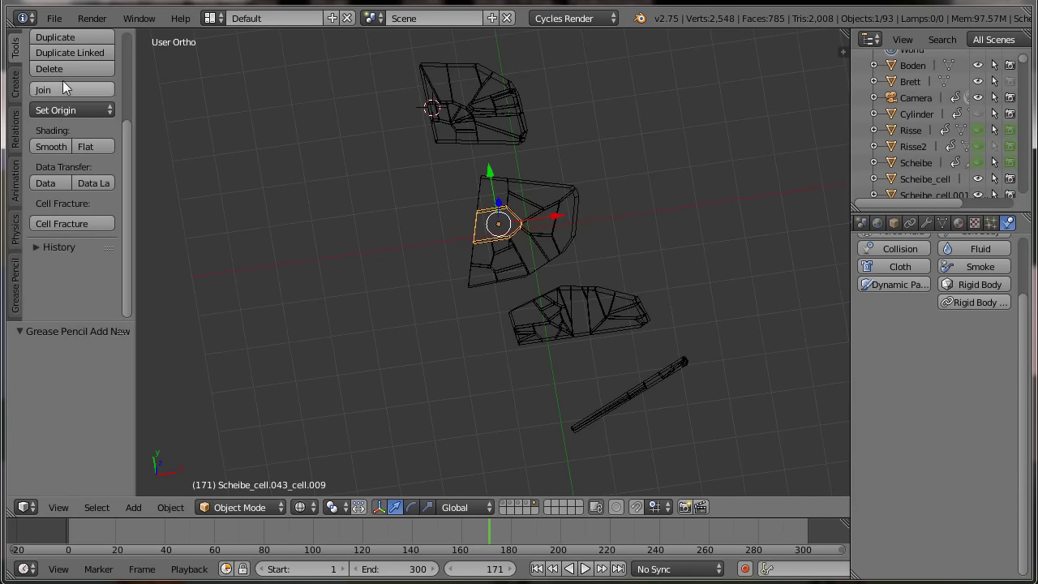
click(14, 229)
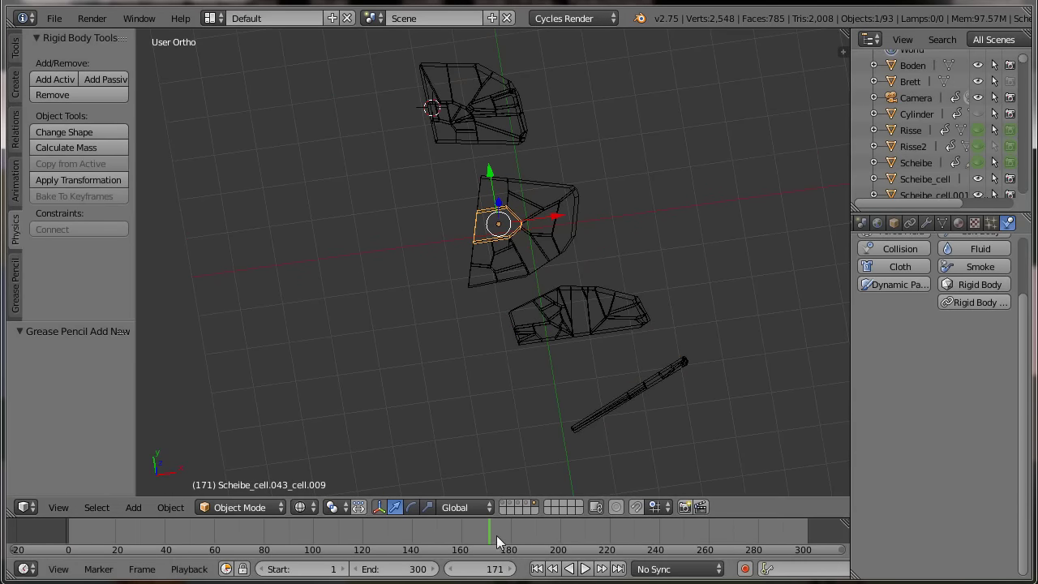
click(62, 80)
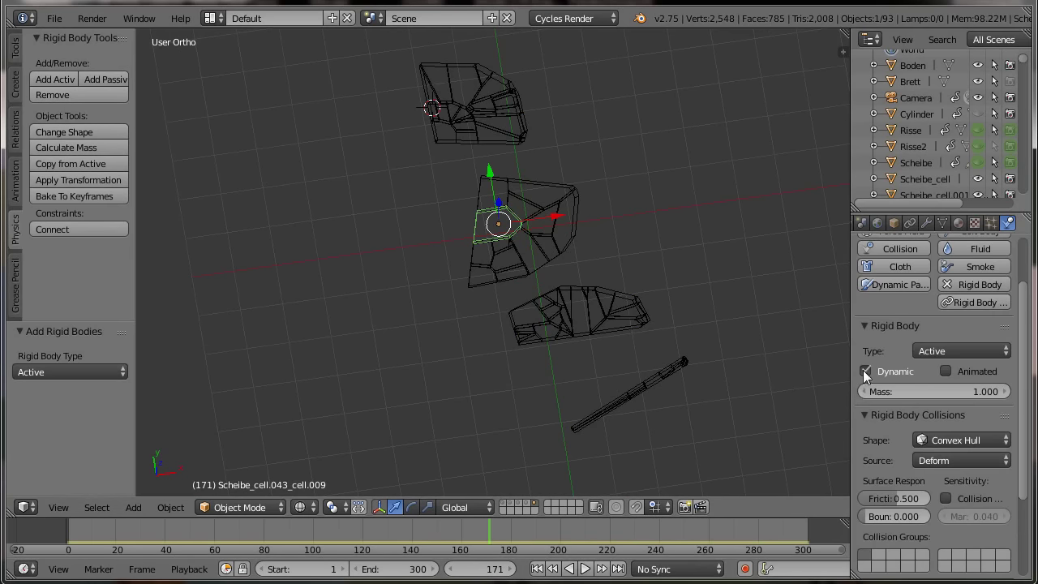
key(i)
Key a custom collision margin of 0.07 at frames 171 and 182, dropping to 0 at 226.
click(946, 499)
click(976, 517)
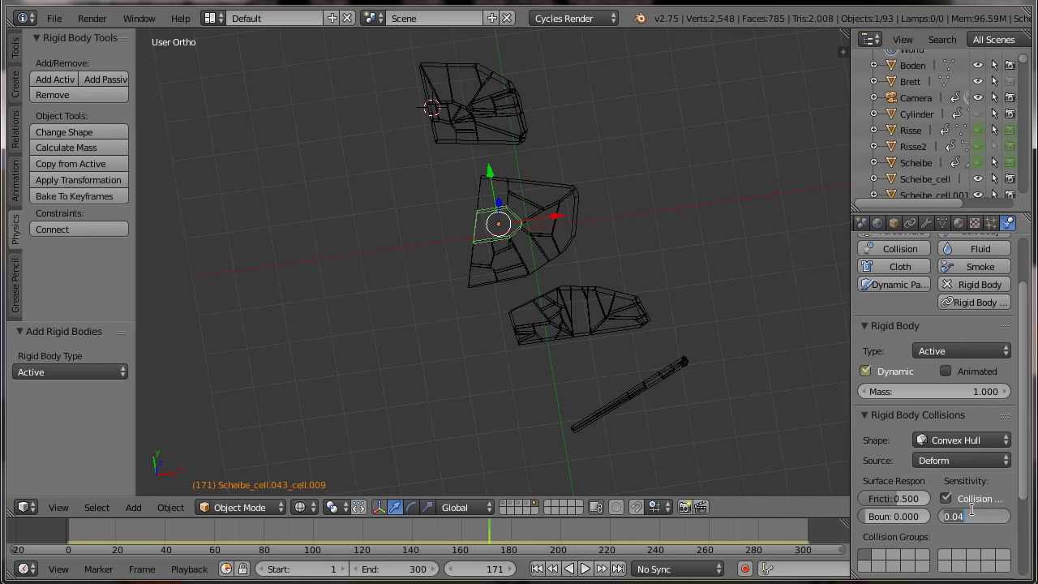
key(BackSpace)
key(Return)
key(i)
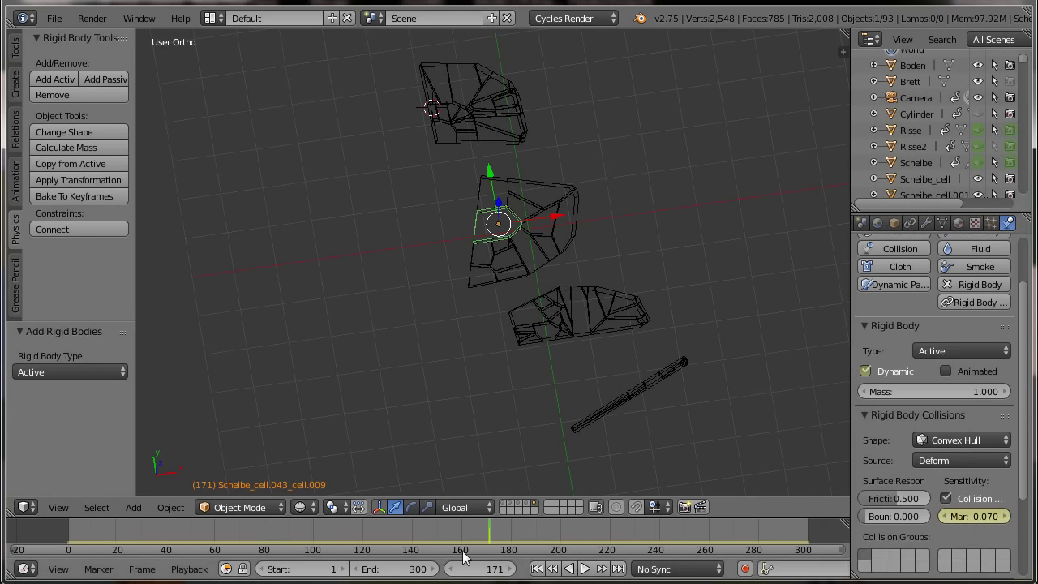
click(517, 541)
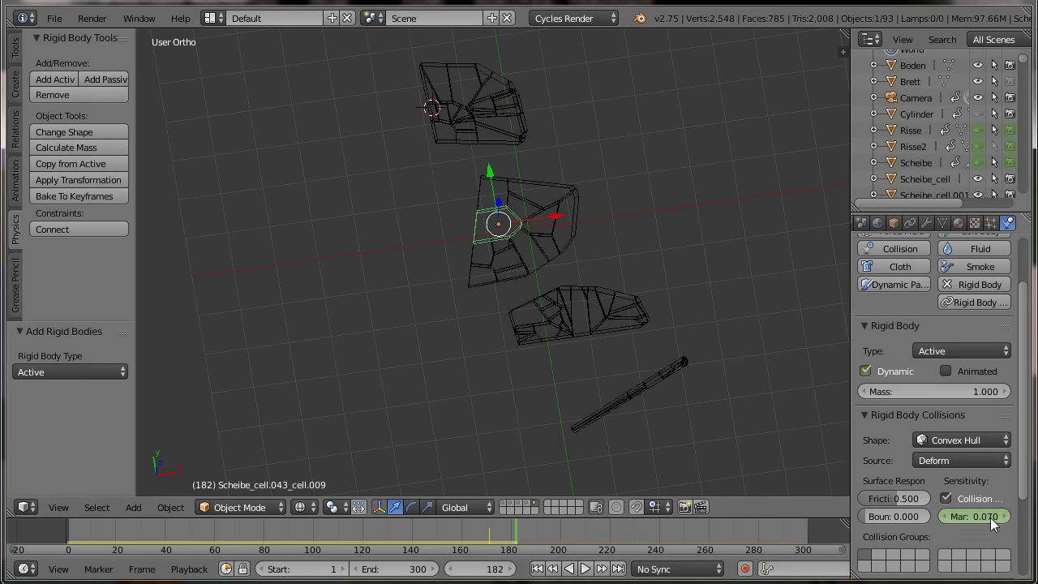
key(i)
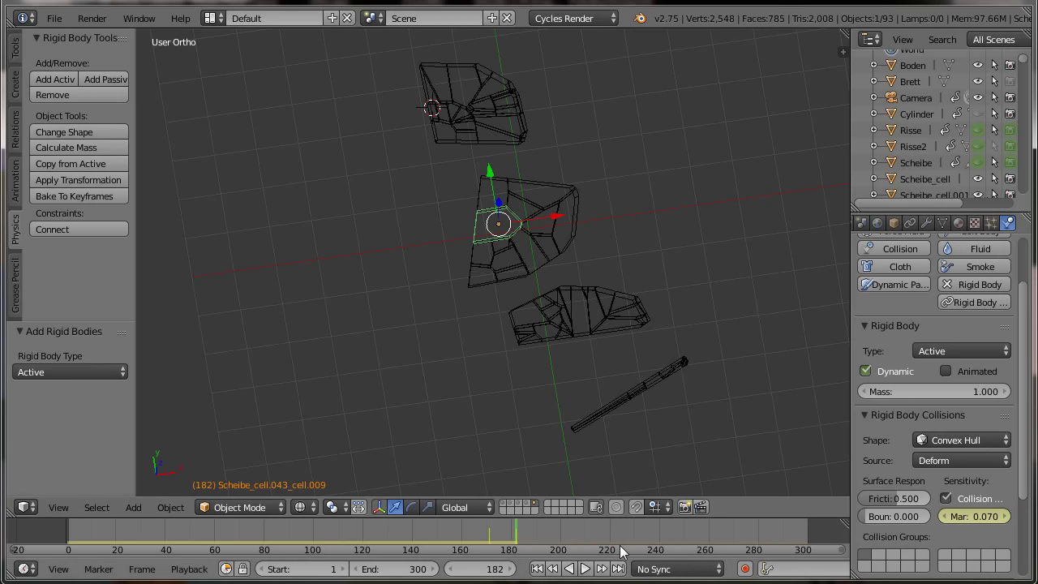
click(624, 537)
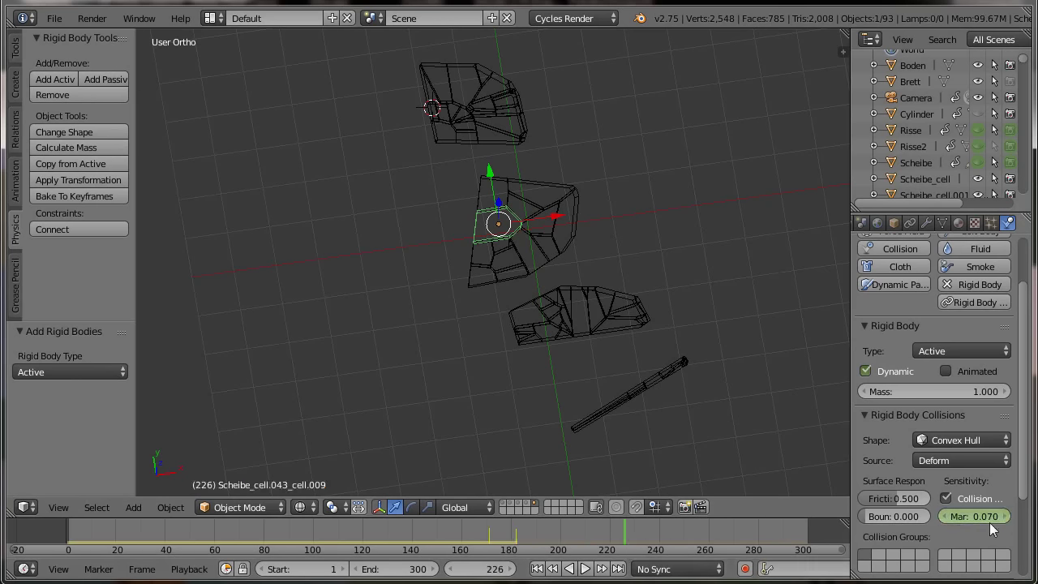
key(BackSpace)
key(i)
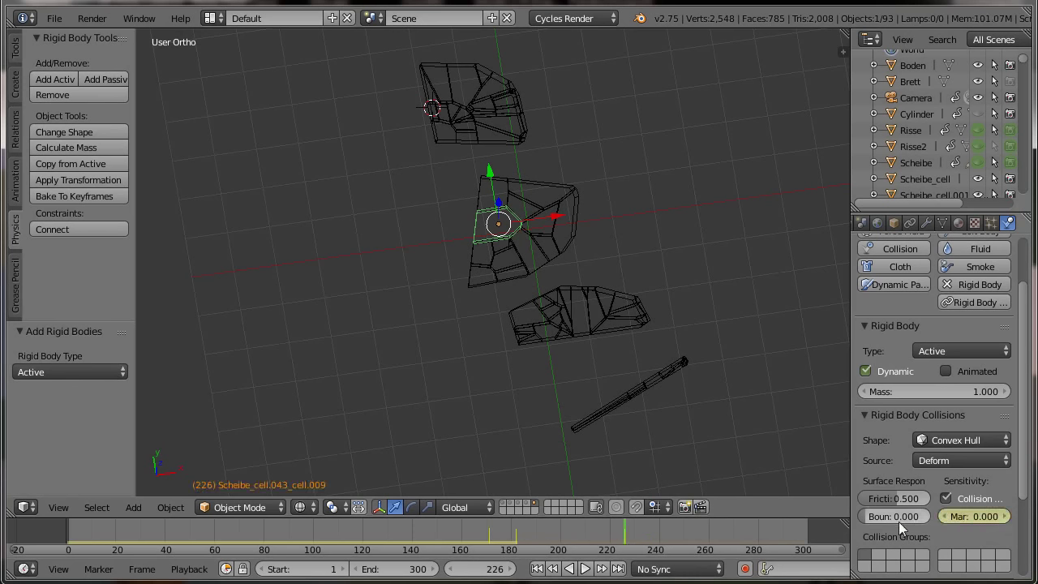
Set the fragment's bounciness to 0.65, leaving it unkeyed.
click(899, 515)
key(Return)
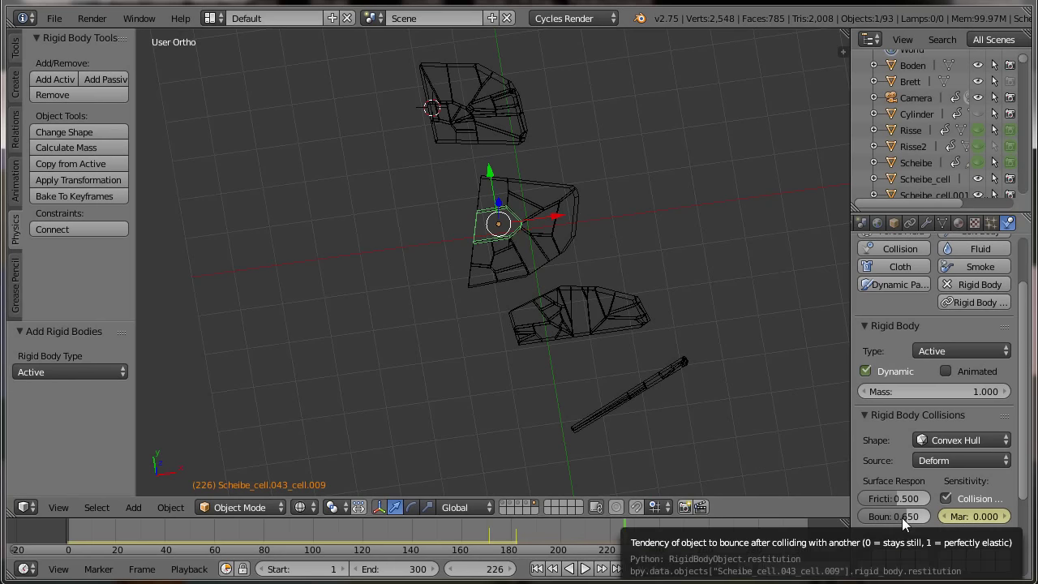
key(i)
right_click(902, 518)
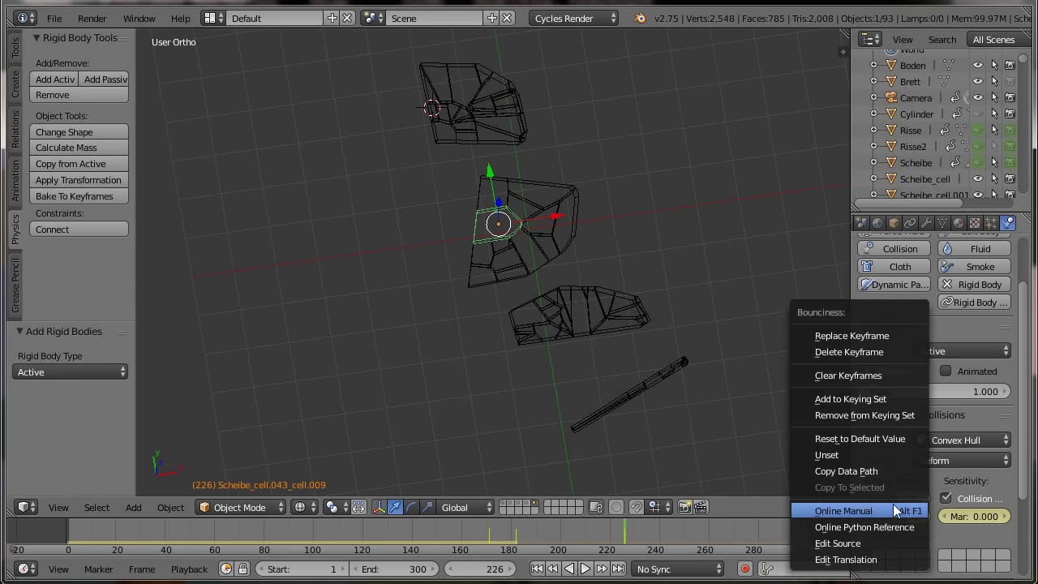
click(854, 371)
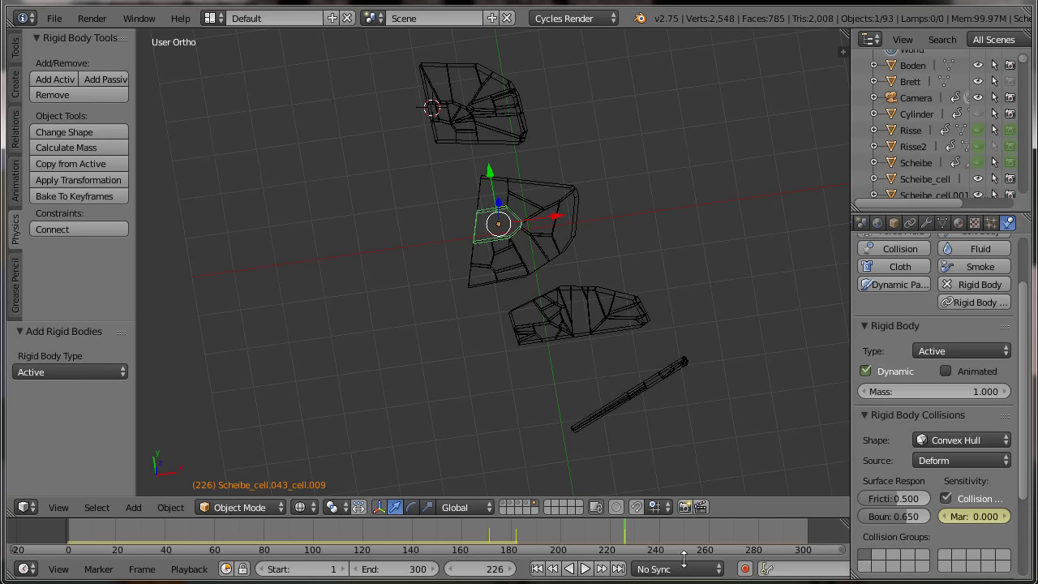
Turn Dynamic off at frame 1 and keyframe it.
click(489, 541)
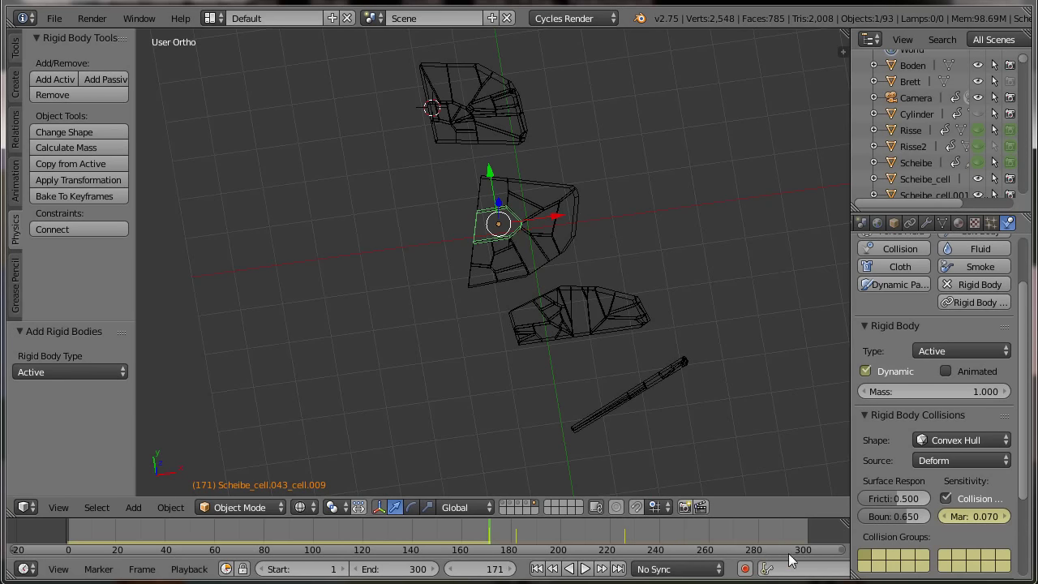
click(537, 569)
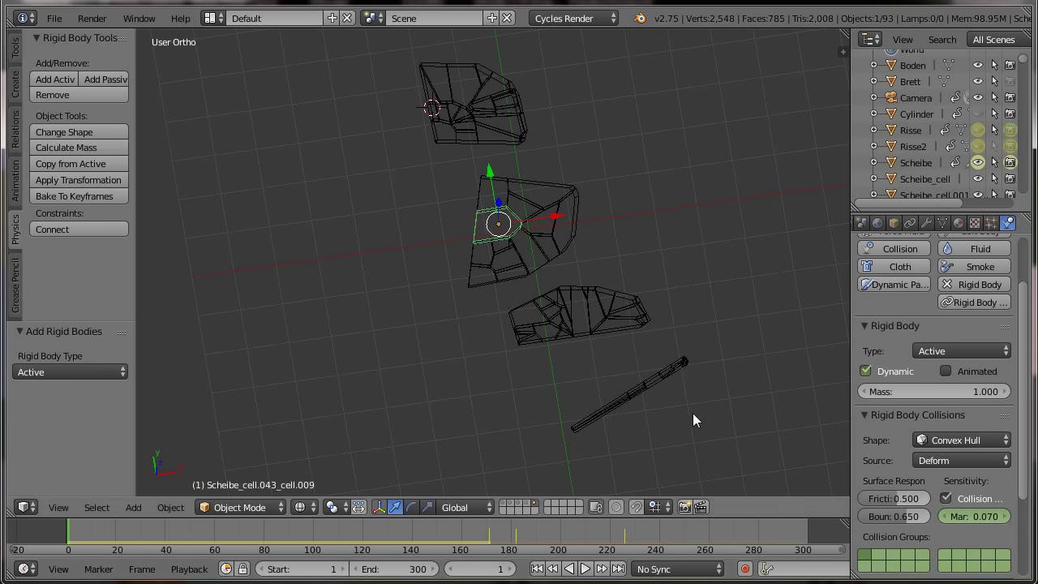
click(865, 372)
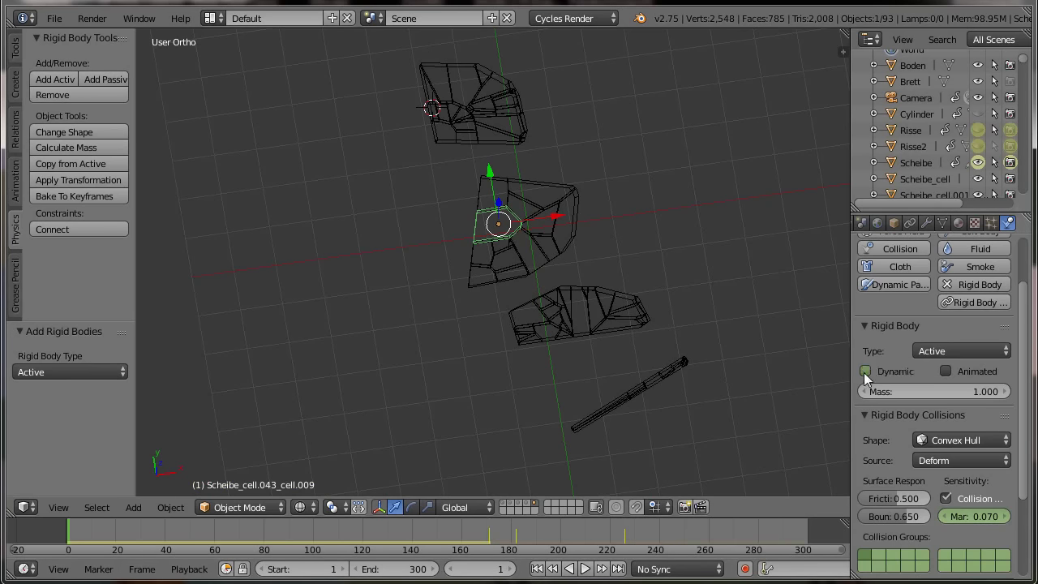
key(i)
key(i)
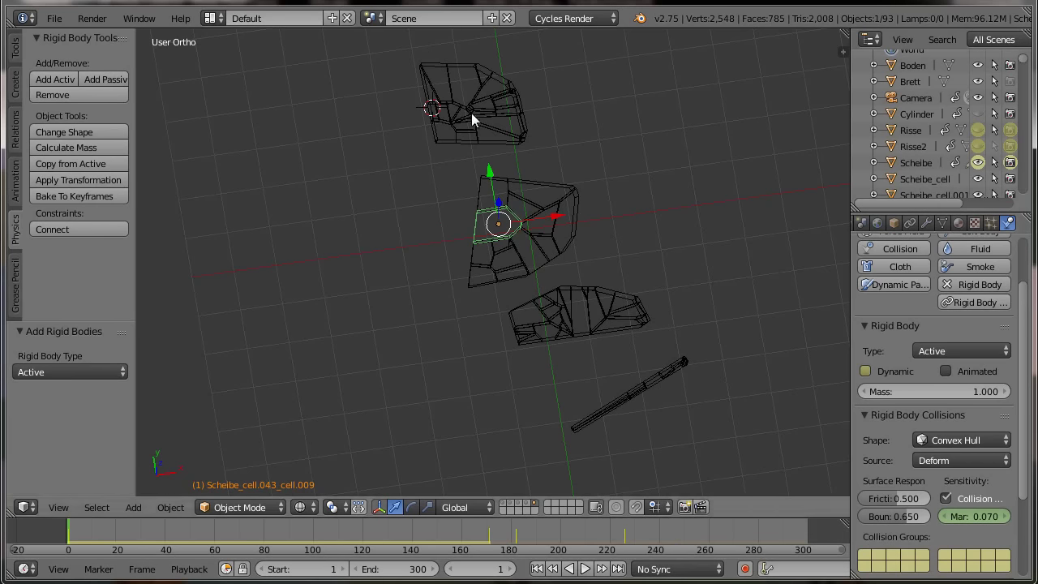
Box-select all fractured pieces, copy the active cell's rigid body settings and link its animation data.
key(b)
drag(387, 43, 740, 462)
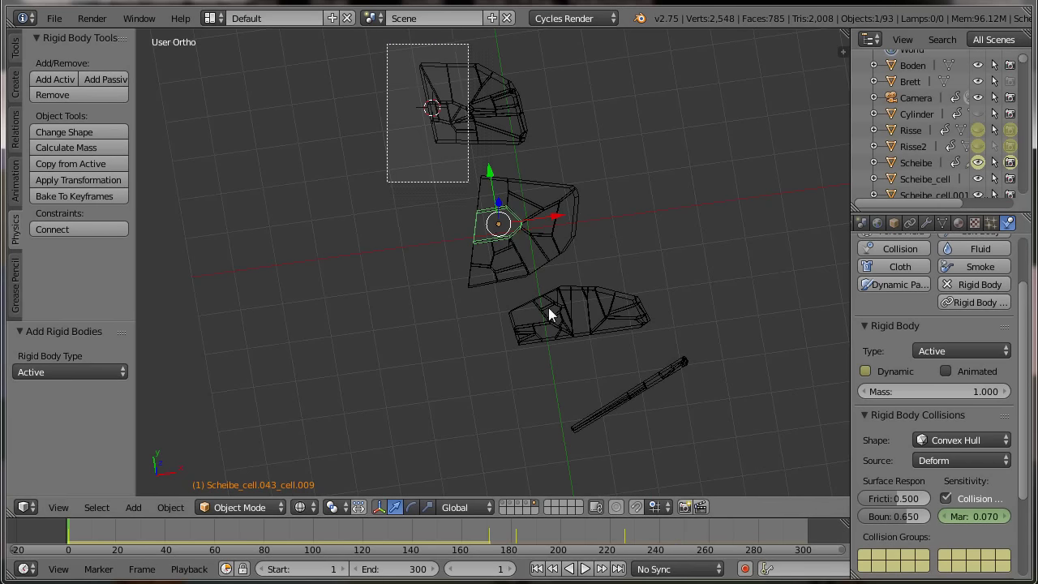
click(96, 165)
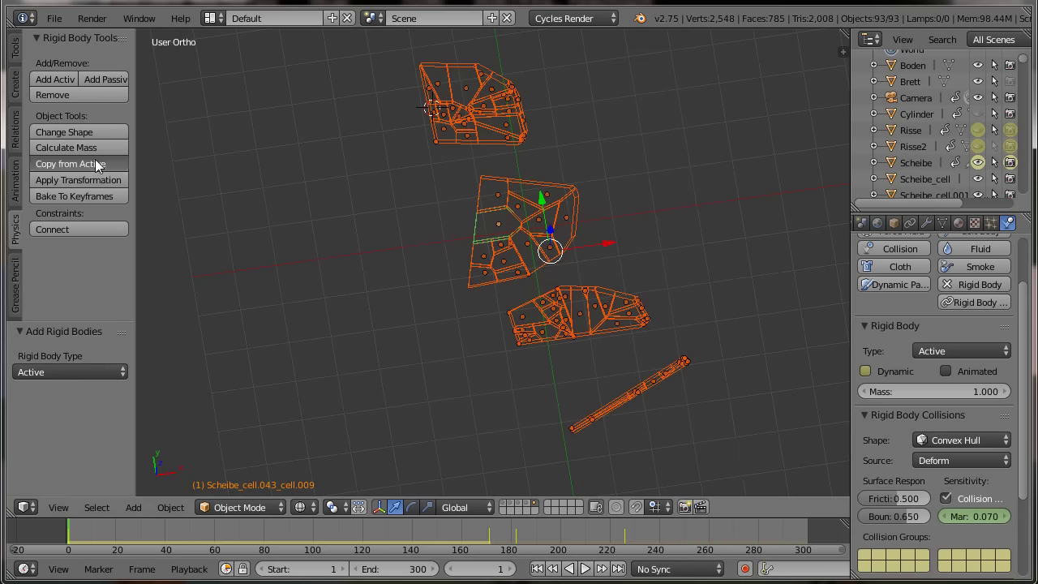
key(ctrl+l)
click(300, 252)
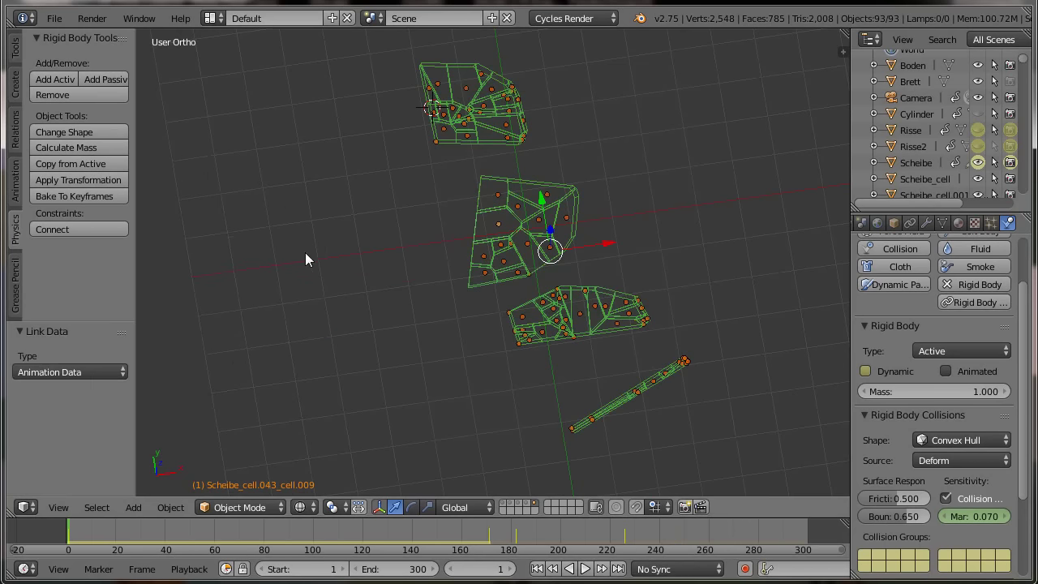
Show all scene layers in solid shading through the camera view.
click(512, 509)
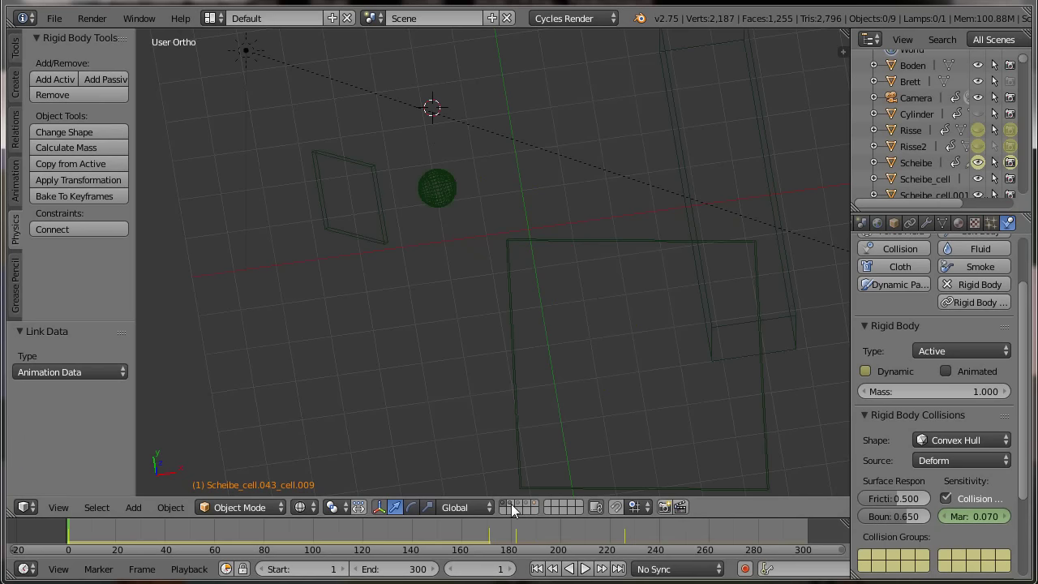
shift+click(524, 509)
shift+click(529, 509)
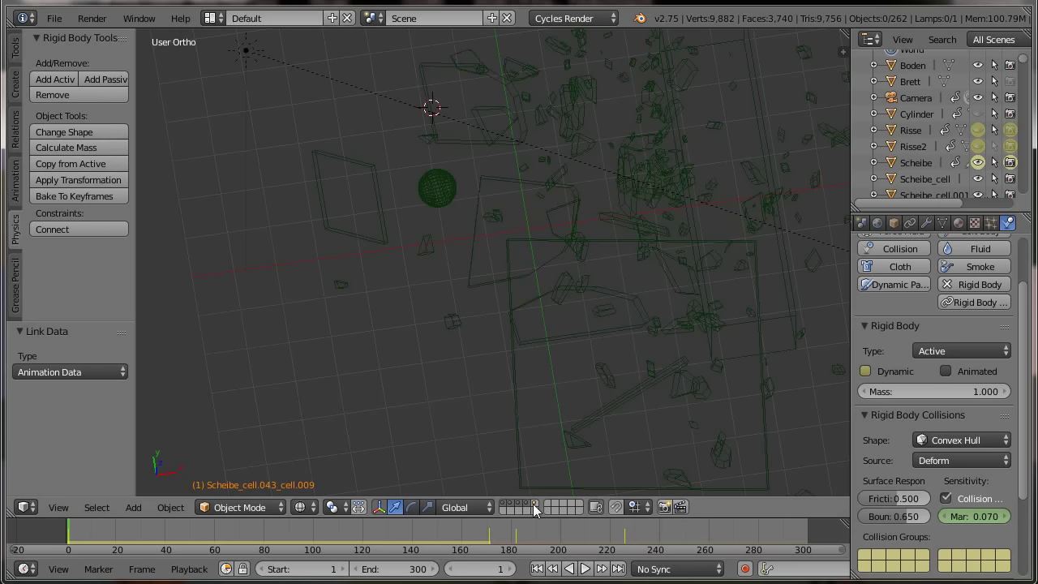
shift+click(535, 507)
key(z)
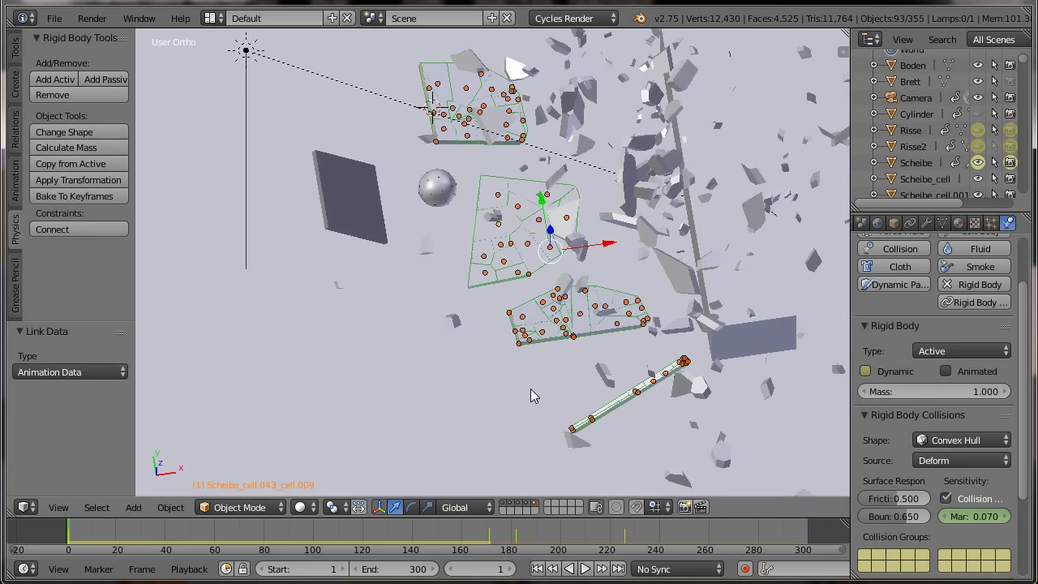
key(KP_0)
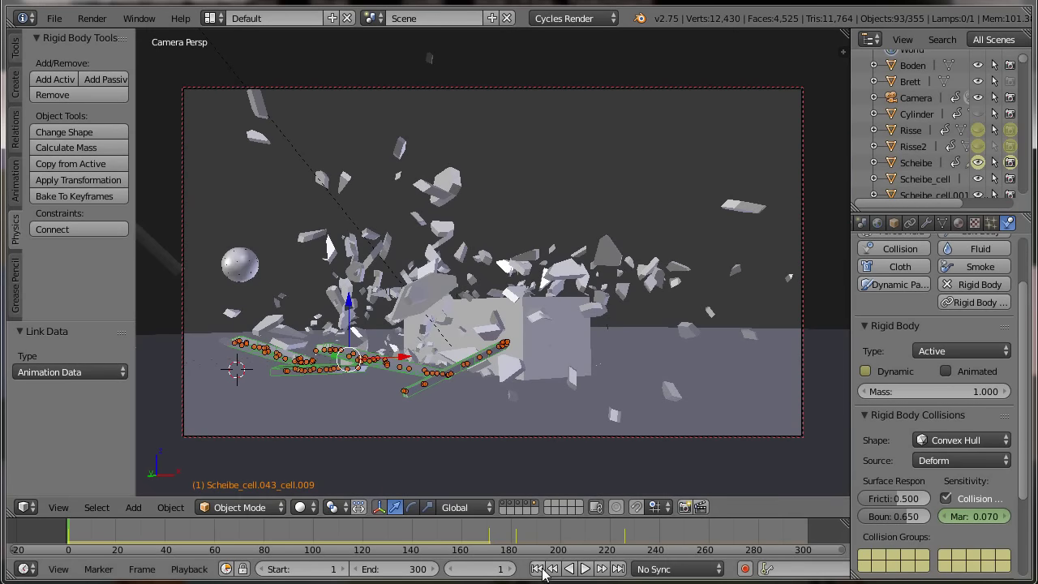
Replay the finer-cell shatter from frame 1, then show only the loose fragment's layer.
click(539, 568)
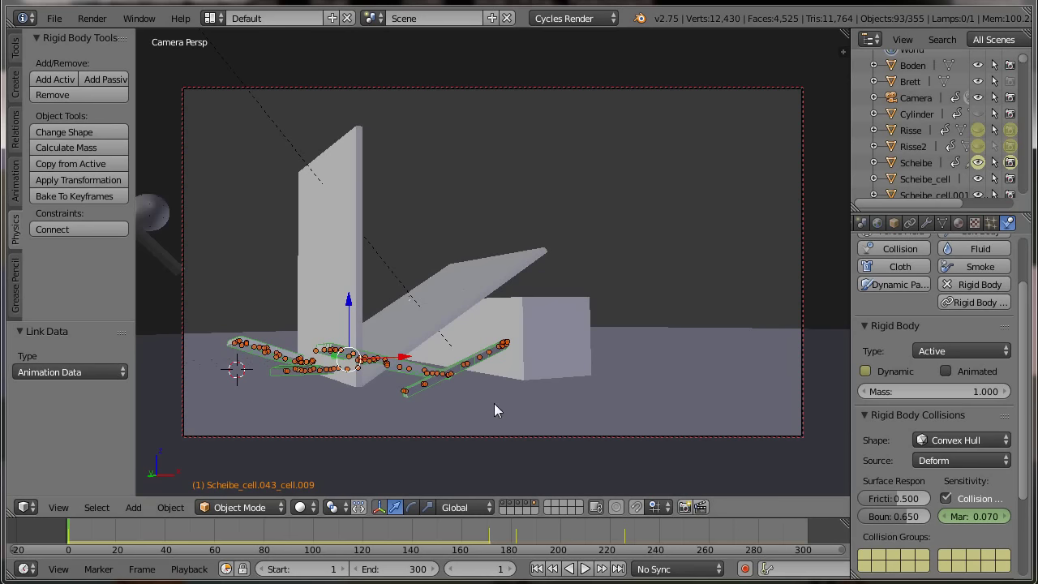
right_click(680, 367)
key(g)
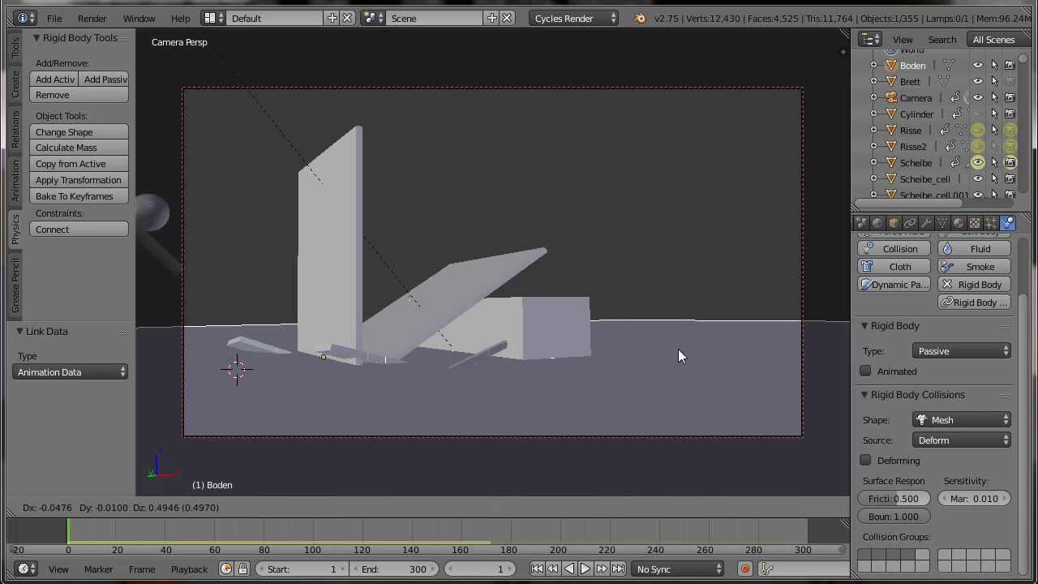
key(Escape)
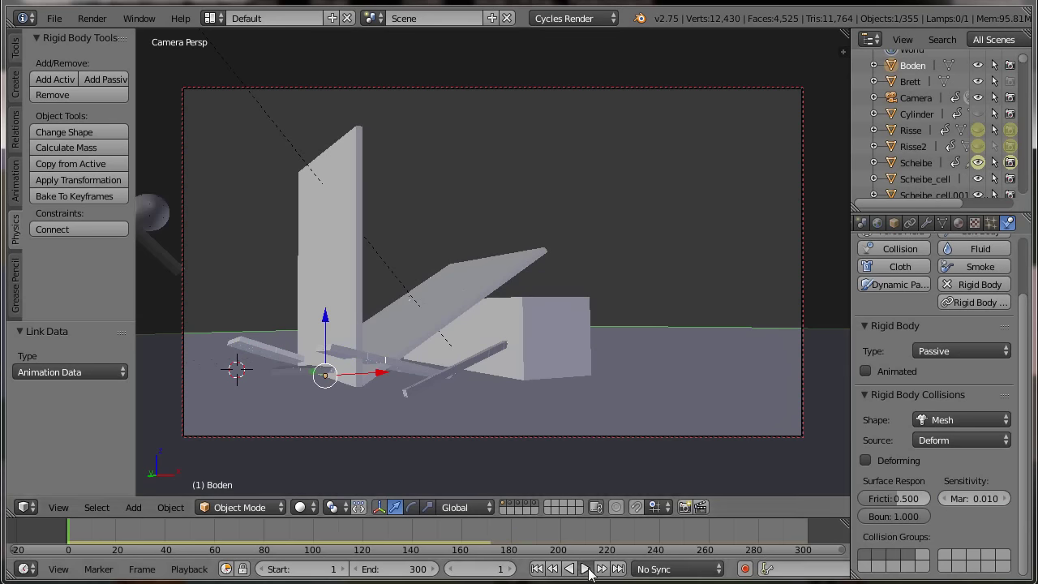
click(586, 570)
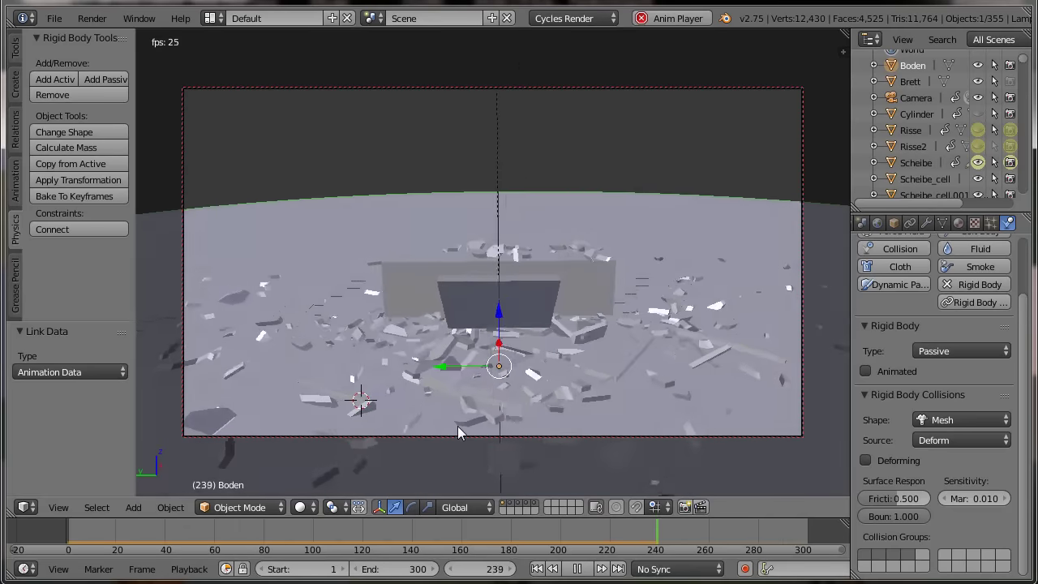
key(Escape)
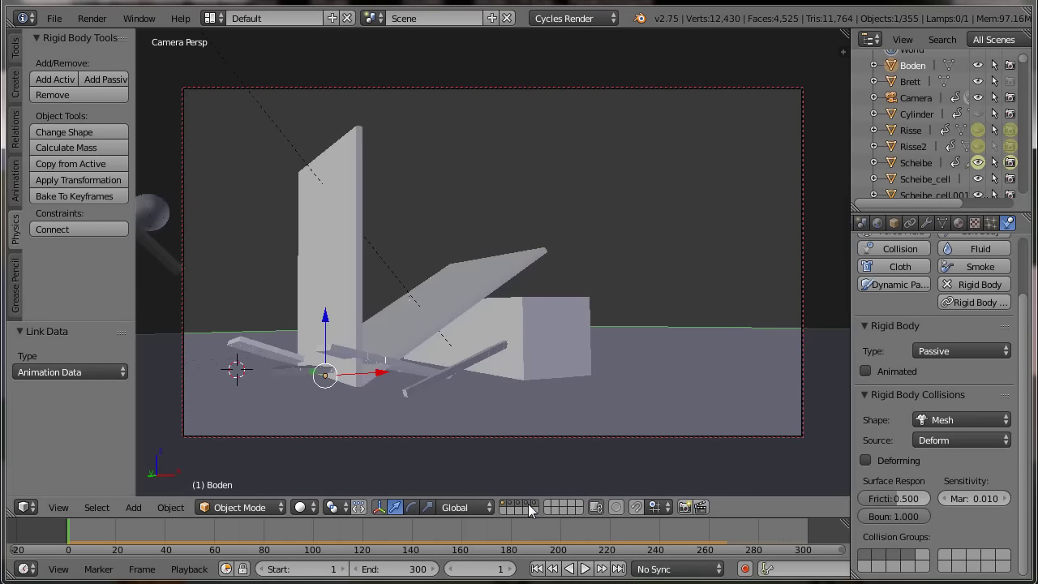
click(528, 503)
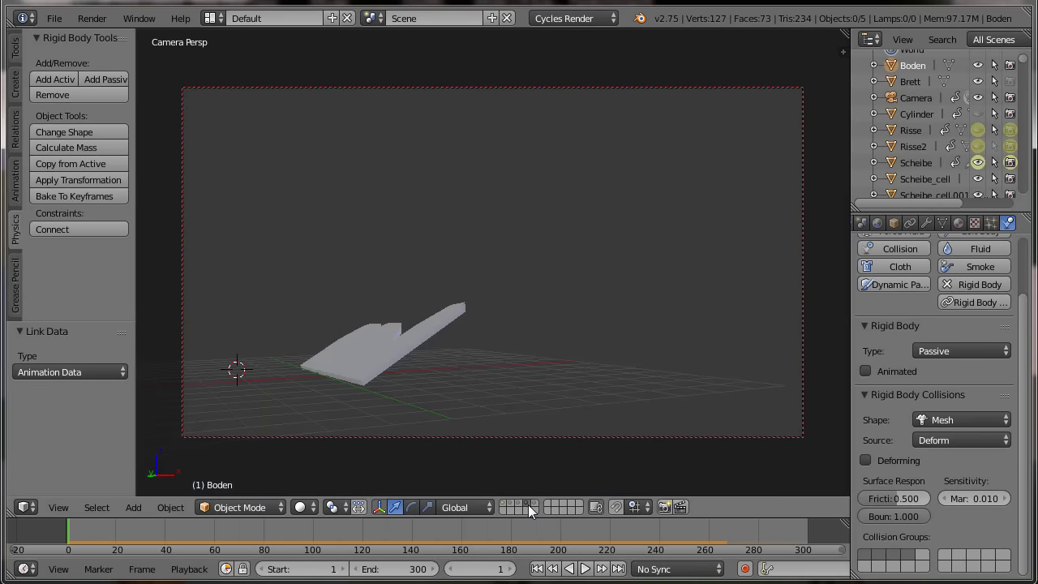
Enable all collision groups on fragment Scheibe_cell.105 and keyframe them at frame 171.
right_click(398, 352)
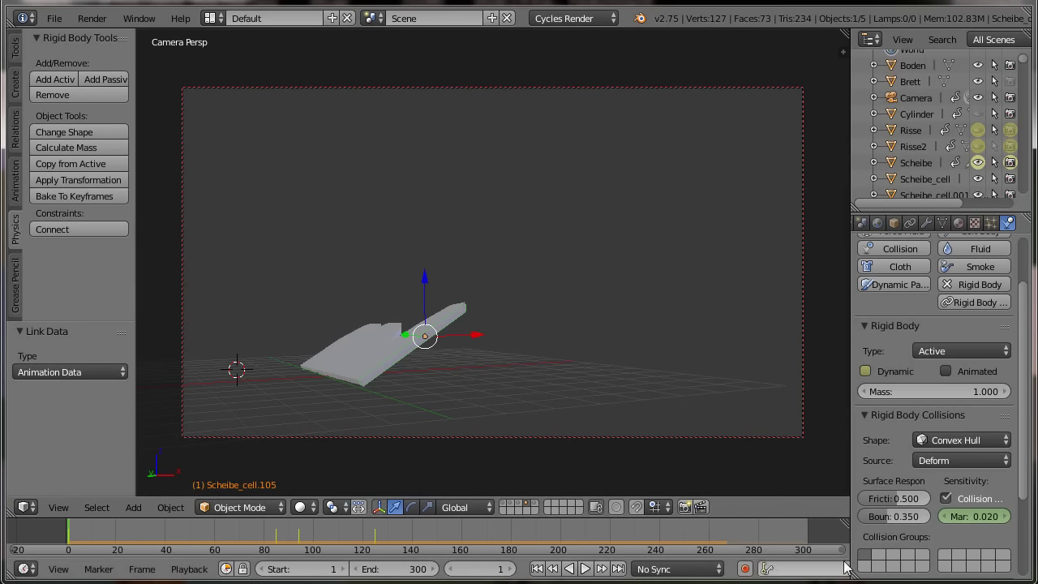
drag(868, 561, 1005, 564)
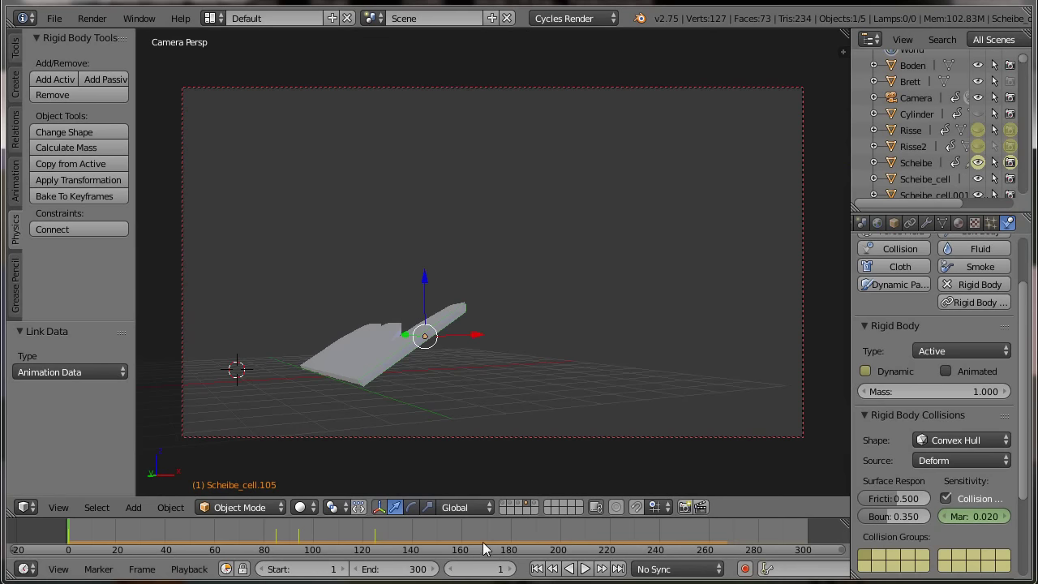
click(866, 560)
key(i)
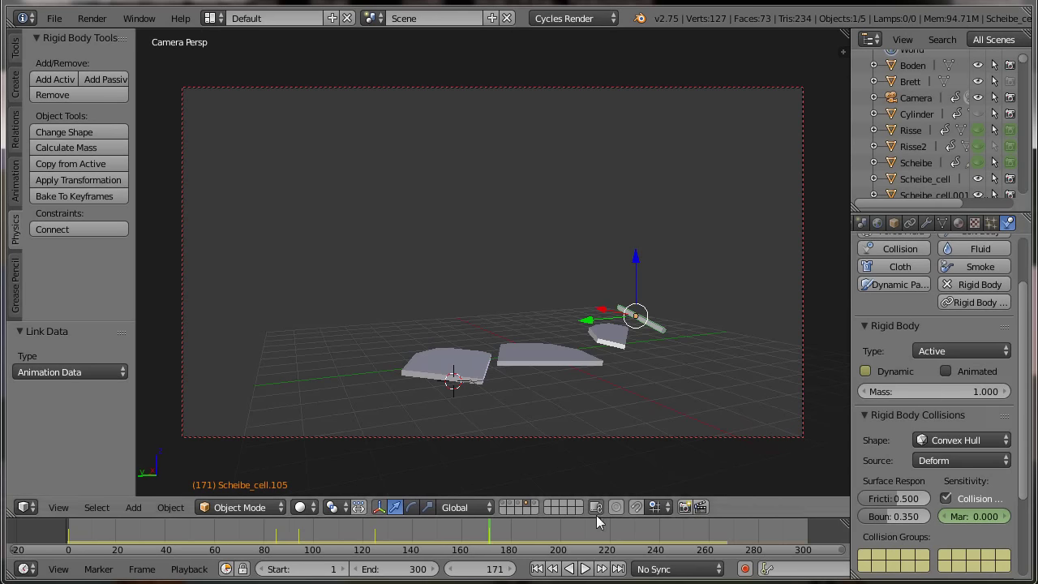
At frame 1, copy Scheibe_cell.105's rigid-body settings and animation data to the other three fragments.
click(537, 569)
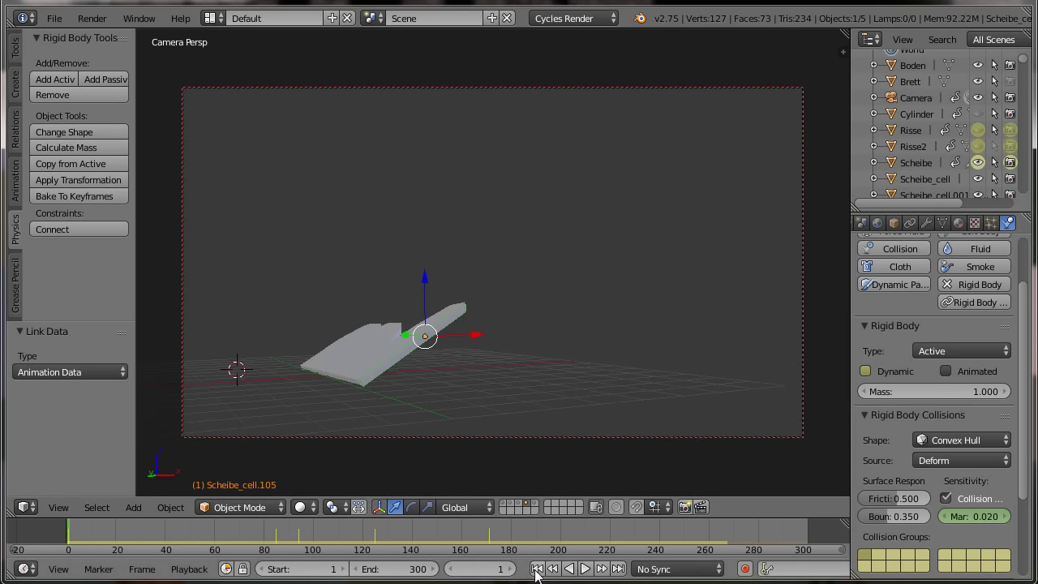
key(z)
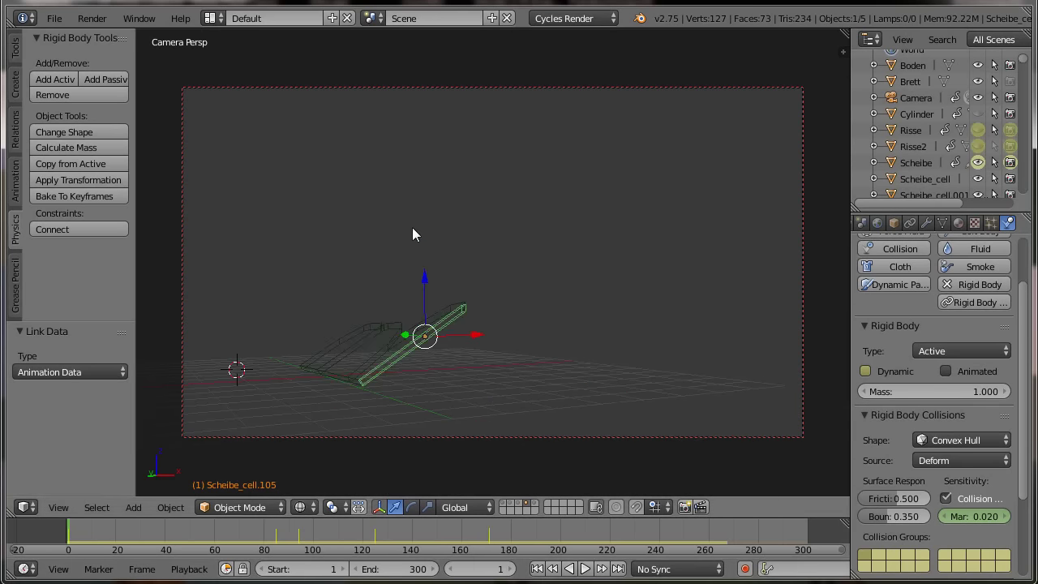
key(b)
drag(246, 263, 601, 411)
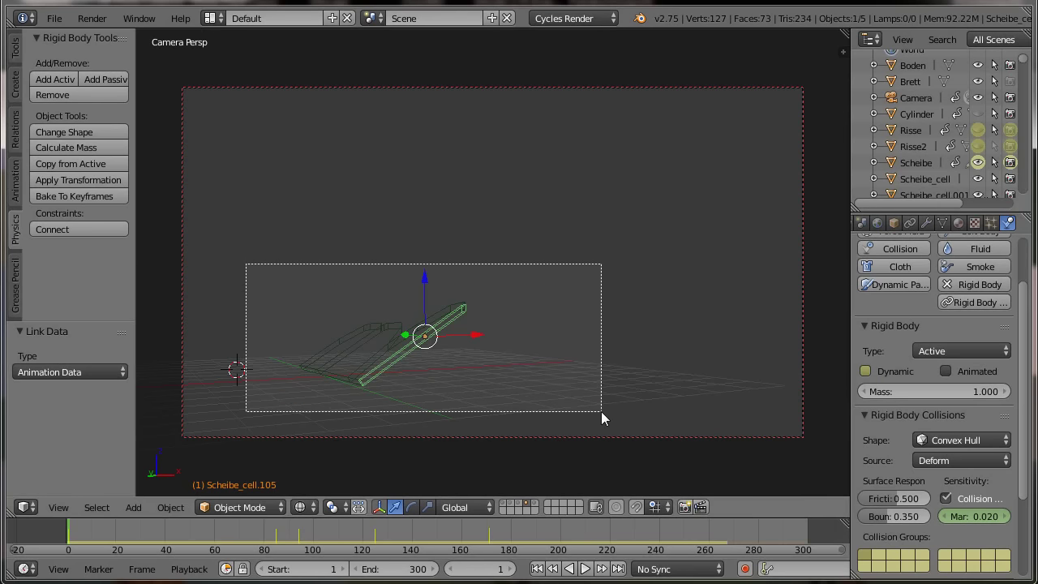
click(74, 163)
key(ctrl+l)
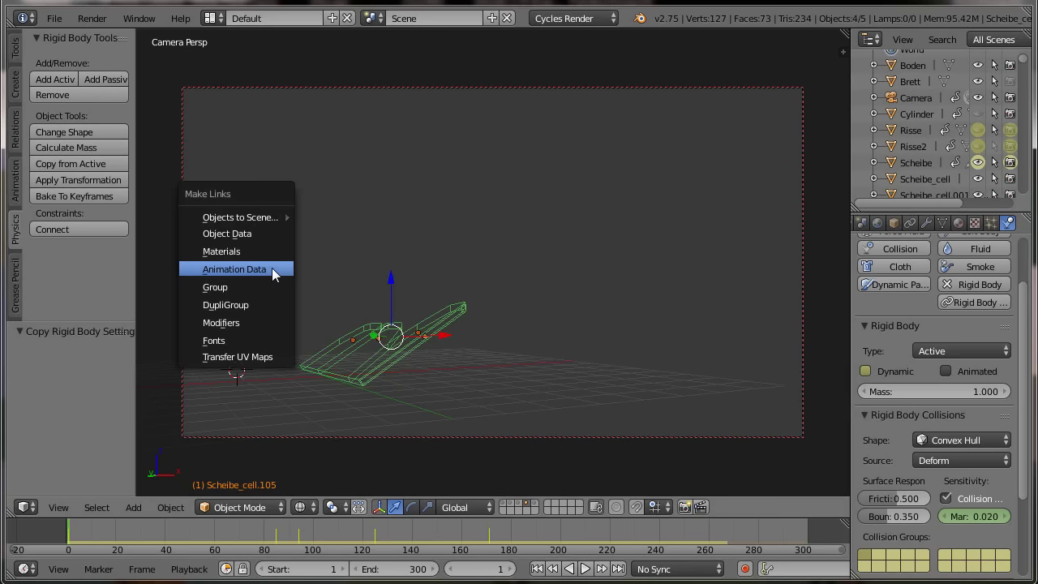
click(275, 270)
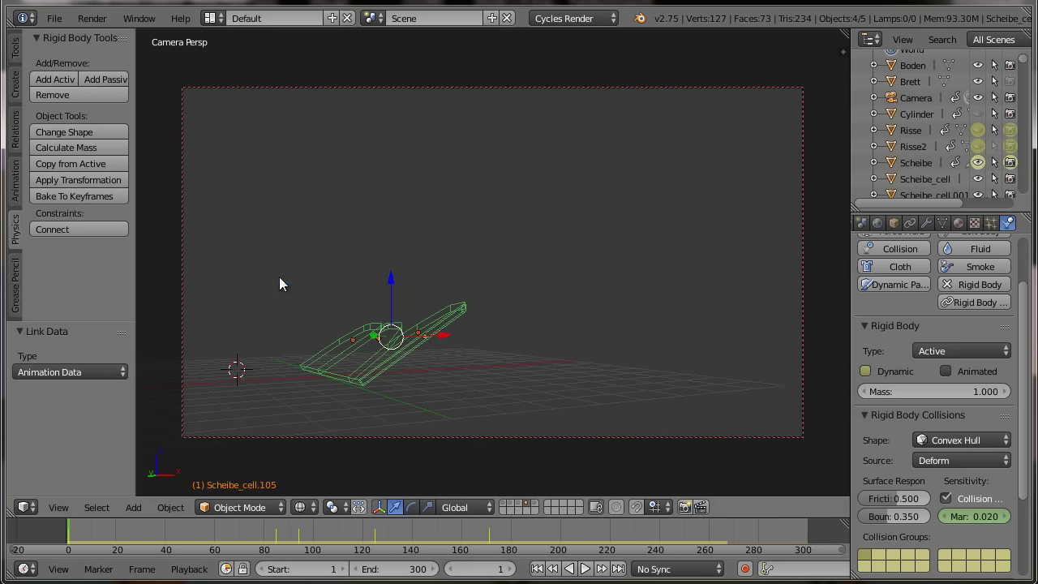
Show all scene layers again in solid shading.
click(503, 509)
shift+click(519, 509)
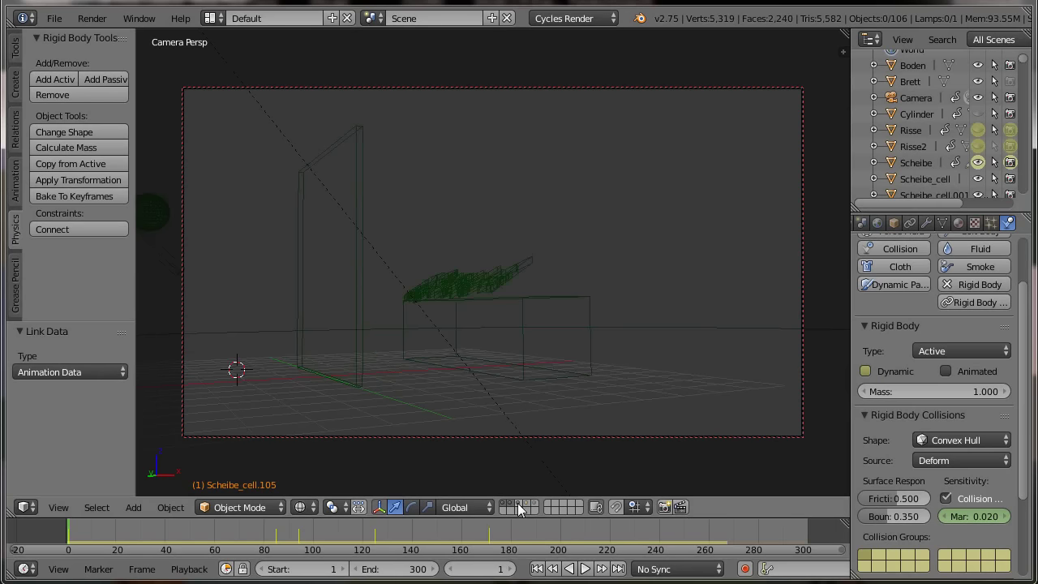
shift+click(531, 509)
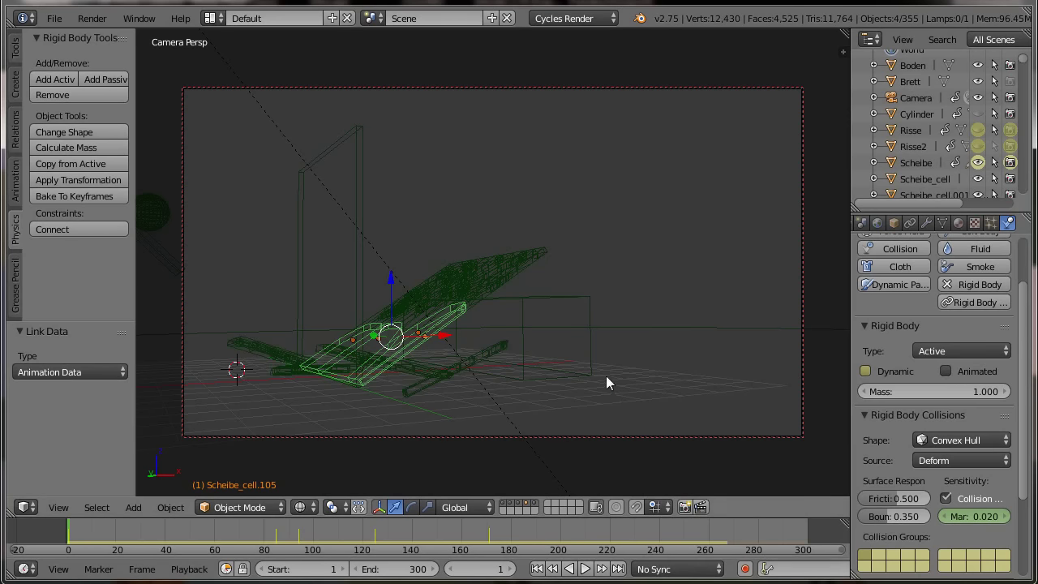
key(z)
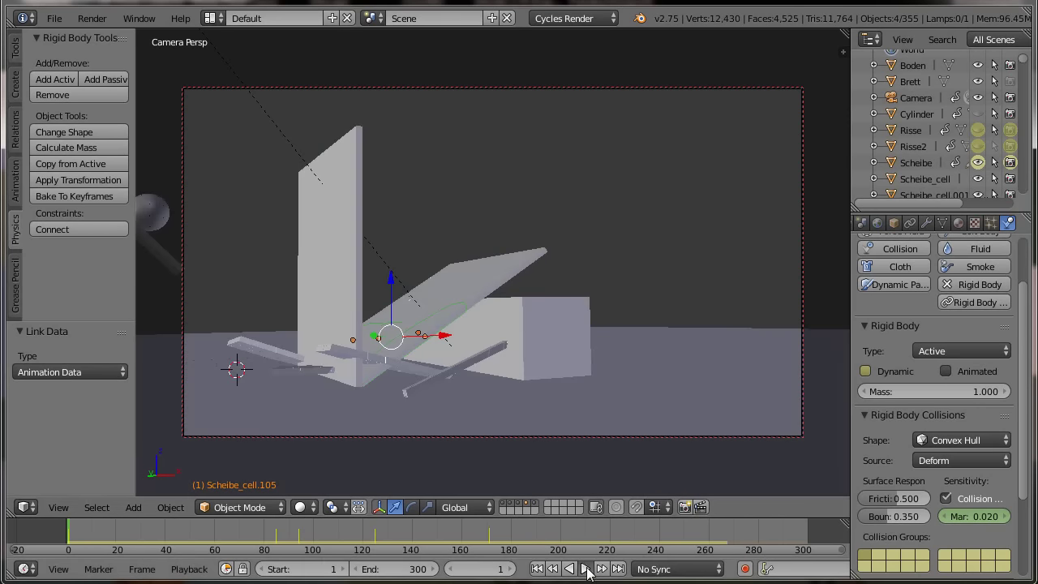
click(586, 569)
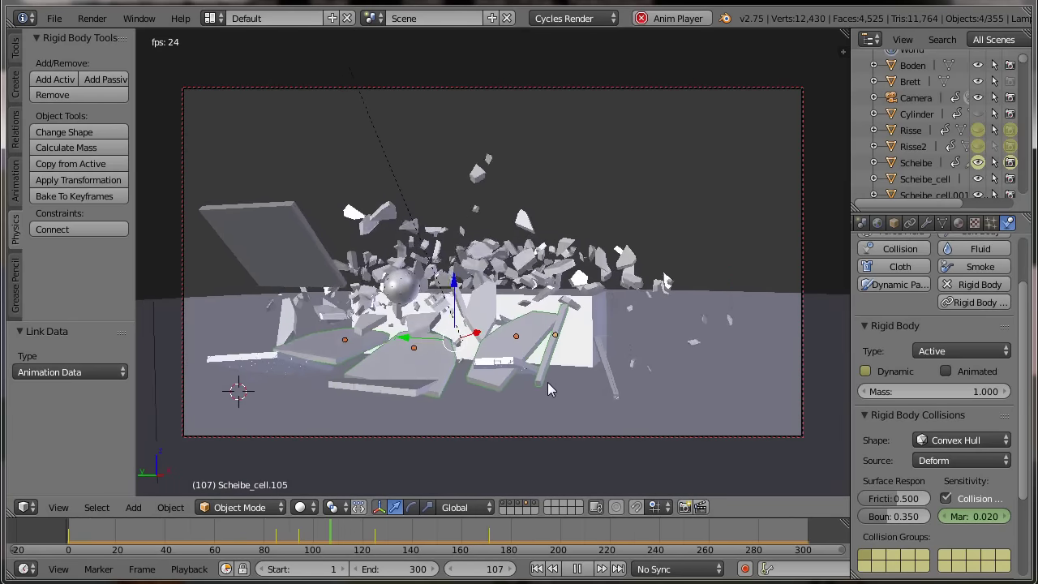
click(579, 571)
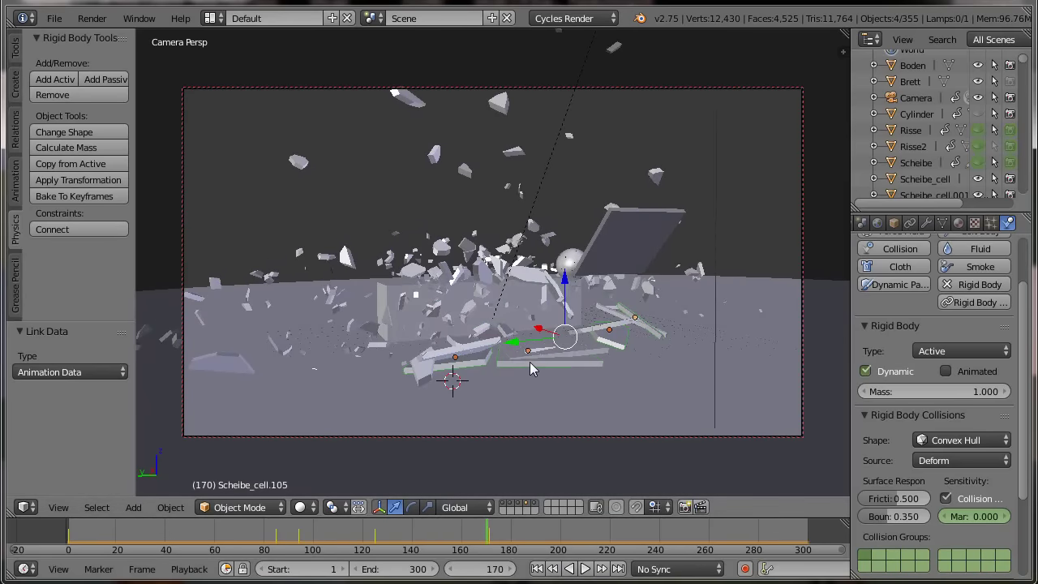
click(538, 570)
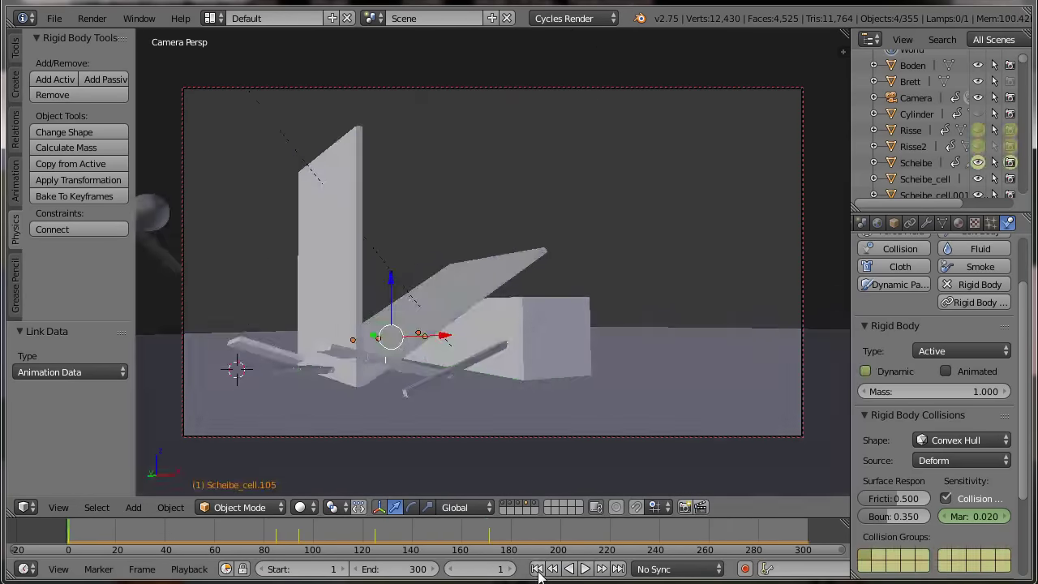
In Rigid Body Cache, free all bakes, bake all dynamics, then render frame 149.
click(861, 223)
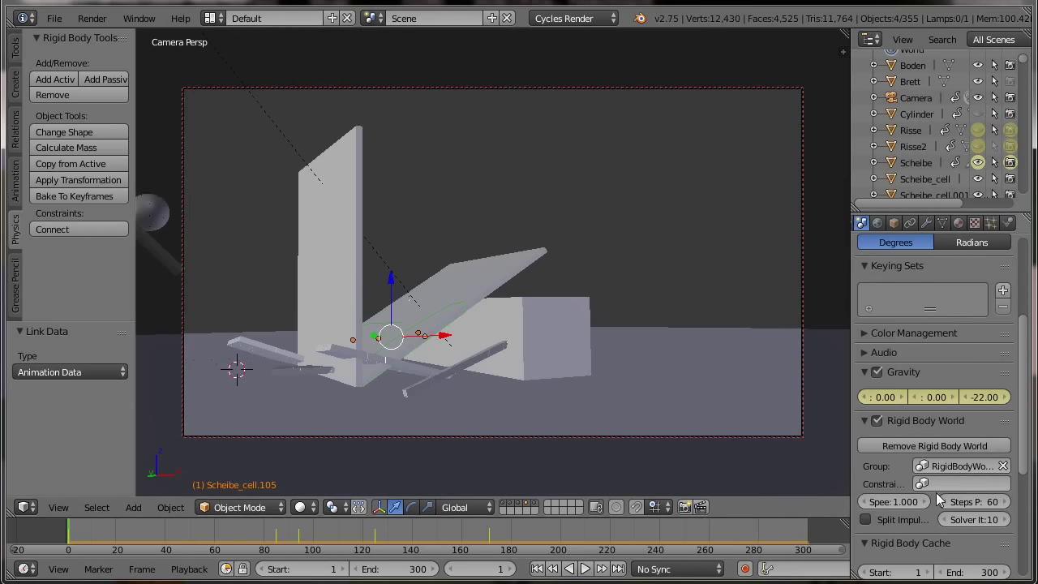
scroll(937, 500, down, 2)
scroll(936, 500, down, 2)
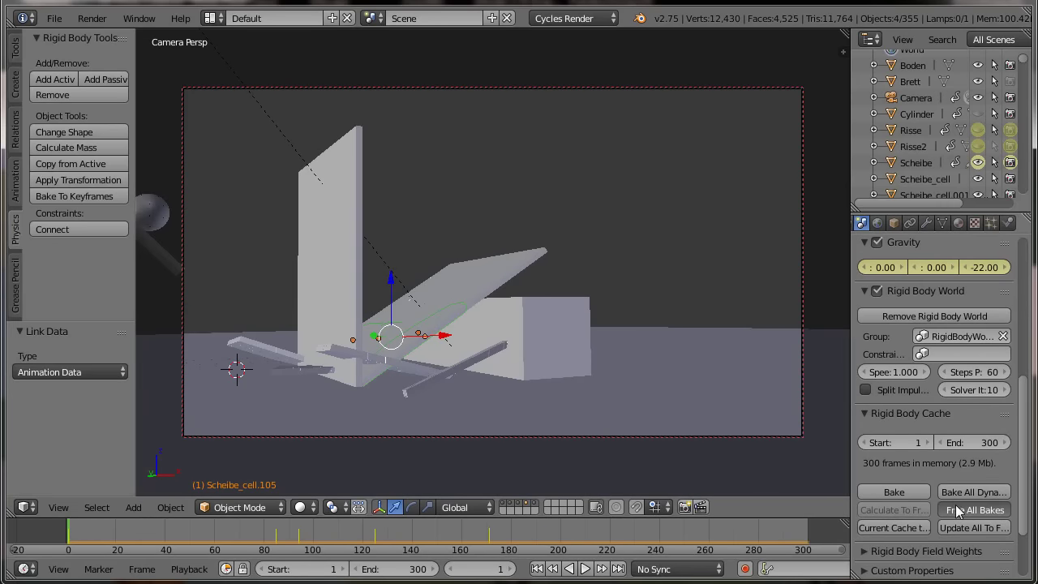
click(958, 510)
click(964, 492)
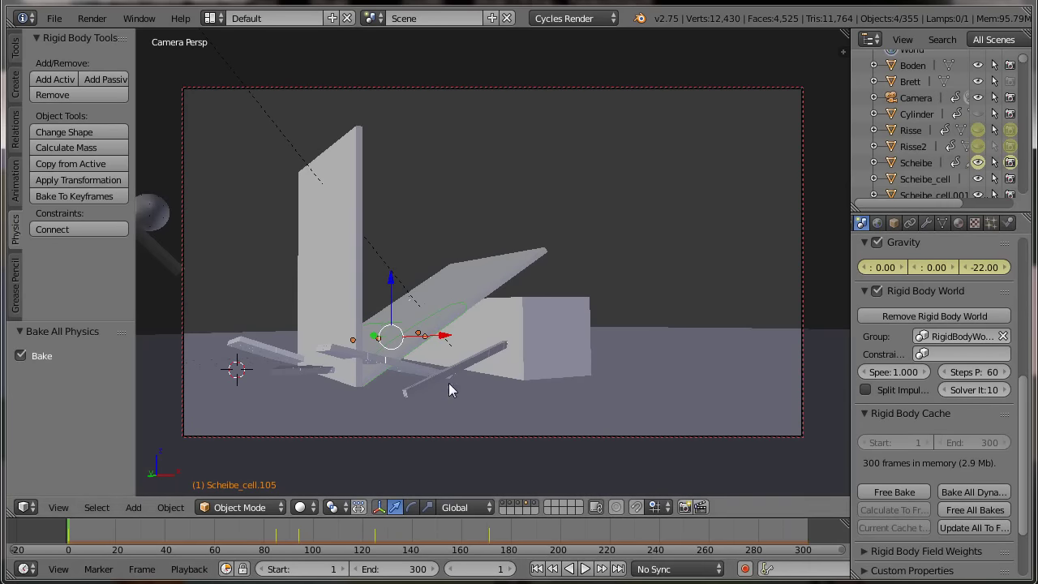
click(435, 531)
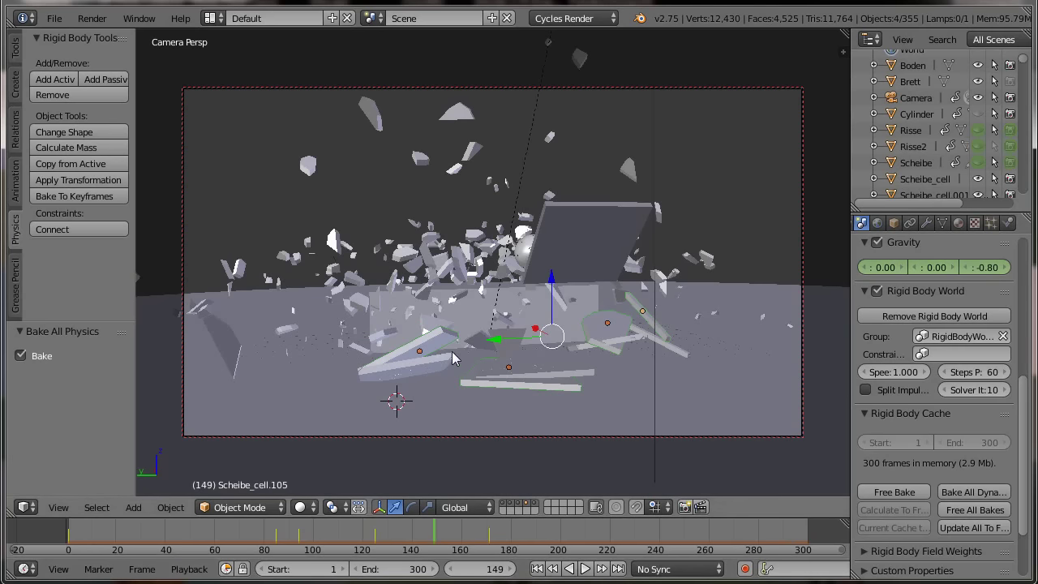
key(F12)
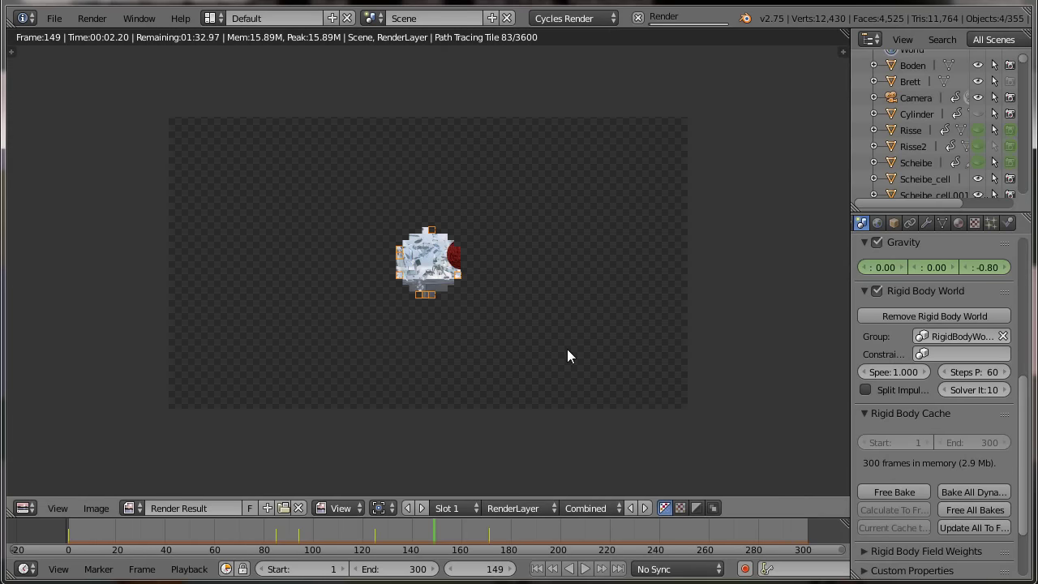
Let the frame 149 Cycles render finish (00:40.68), then return to the 3D viewport.
scroll(567, 355, up, 1)
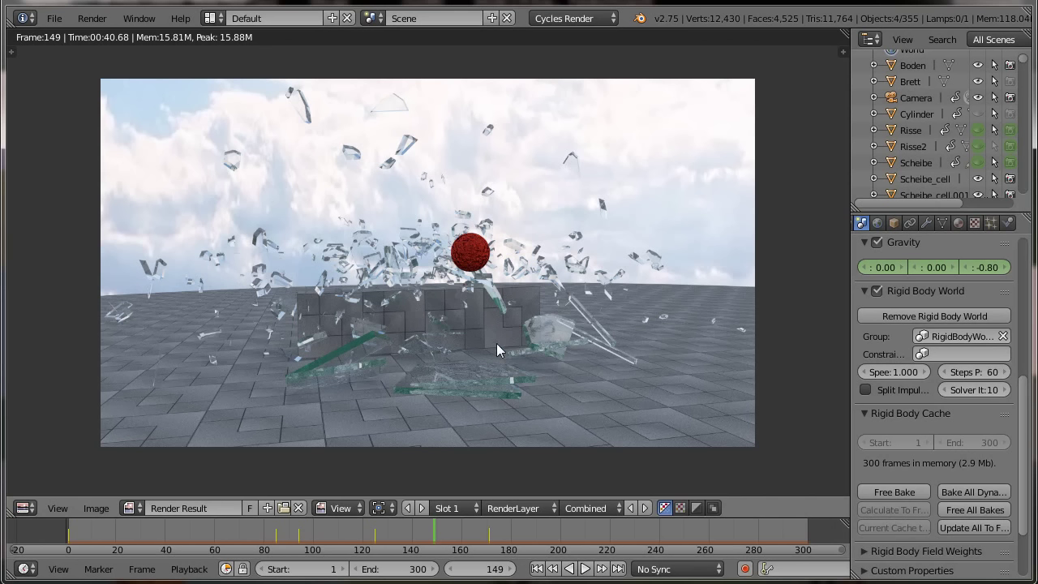
key(Escape)
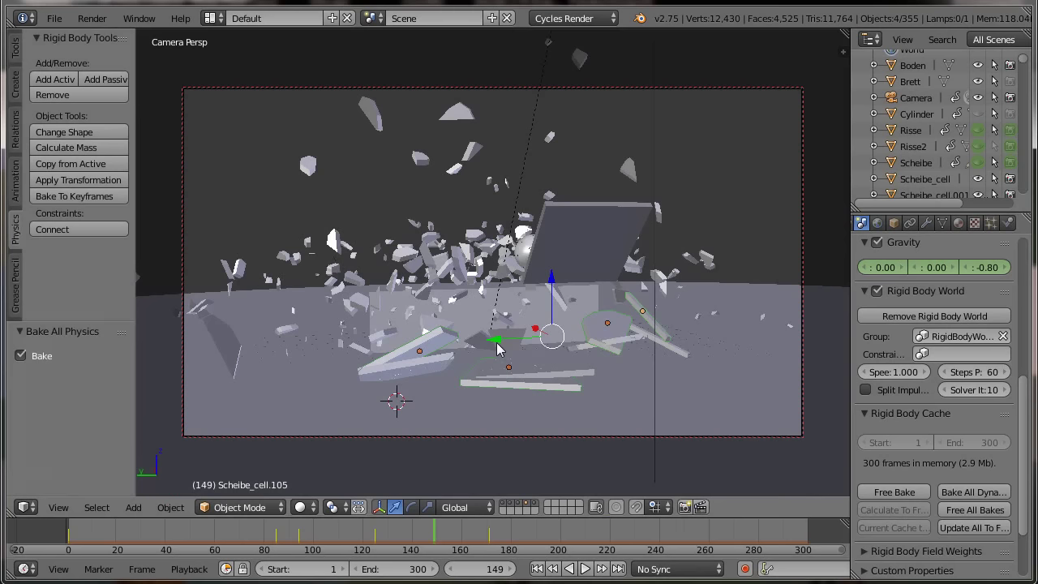
Rewind to frame 1 and snap the 3D cursor to the selected camera.
click(537, 569)
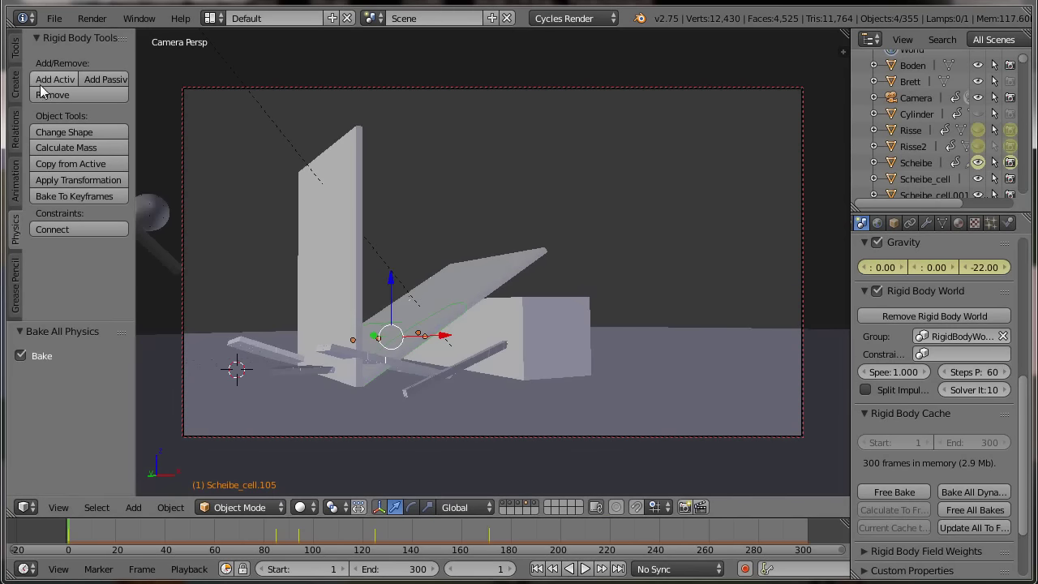
click(16, 94)
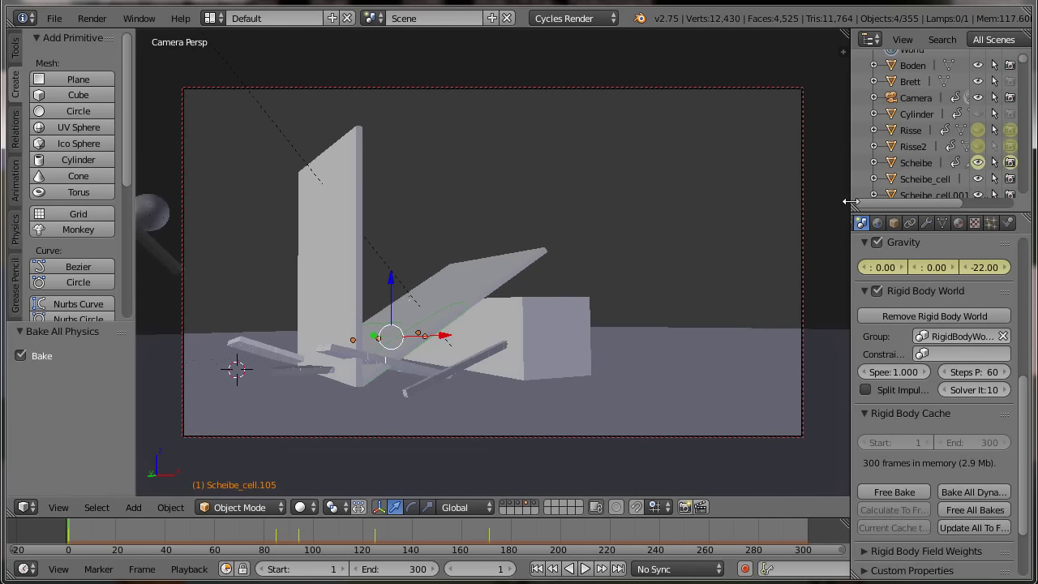
click(917, 98)
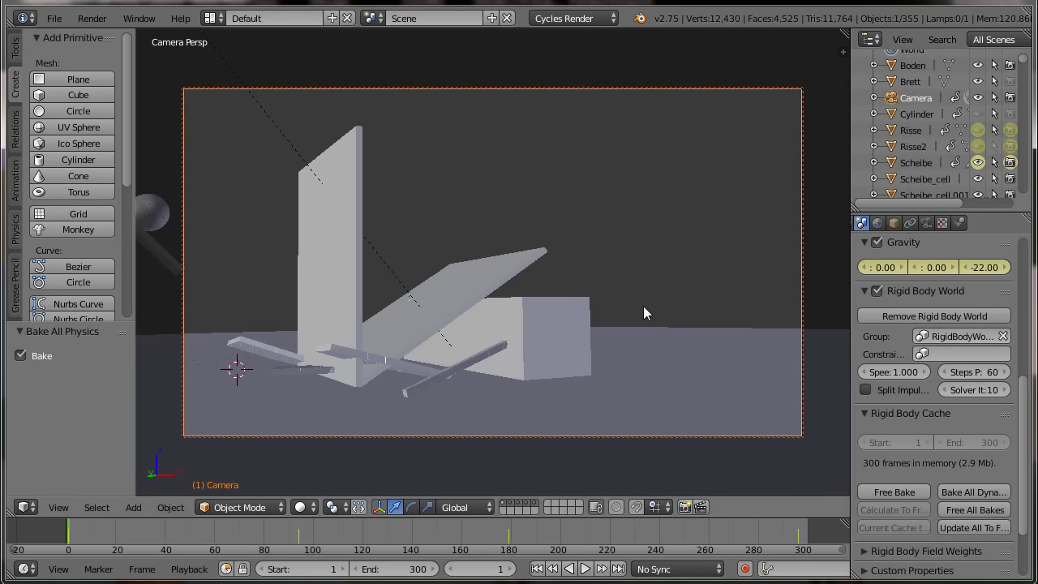
key(KP_7)
scroll(690, 297, down, 4)
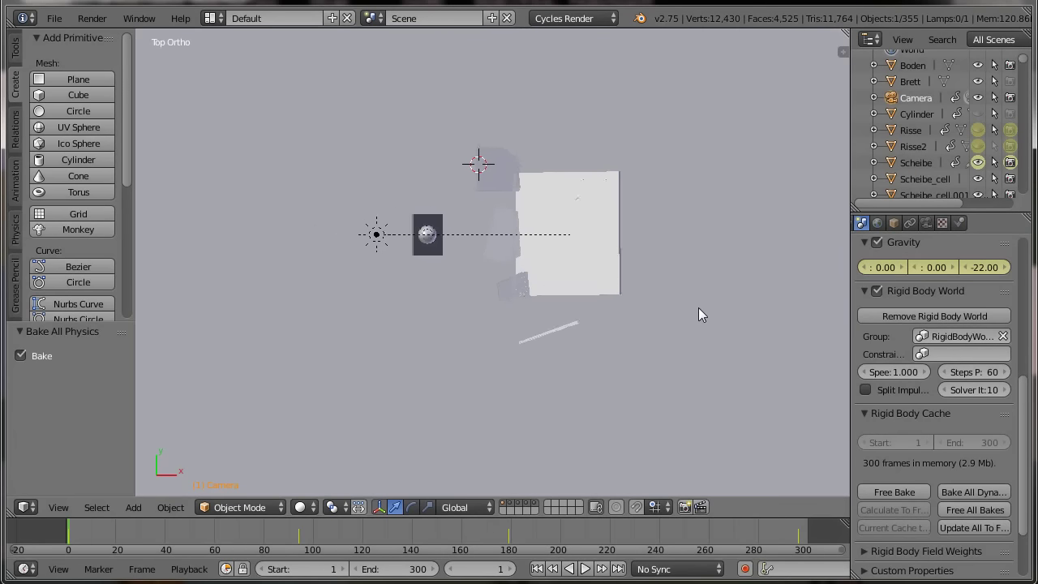
scroll(698, 308, down, 3)
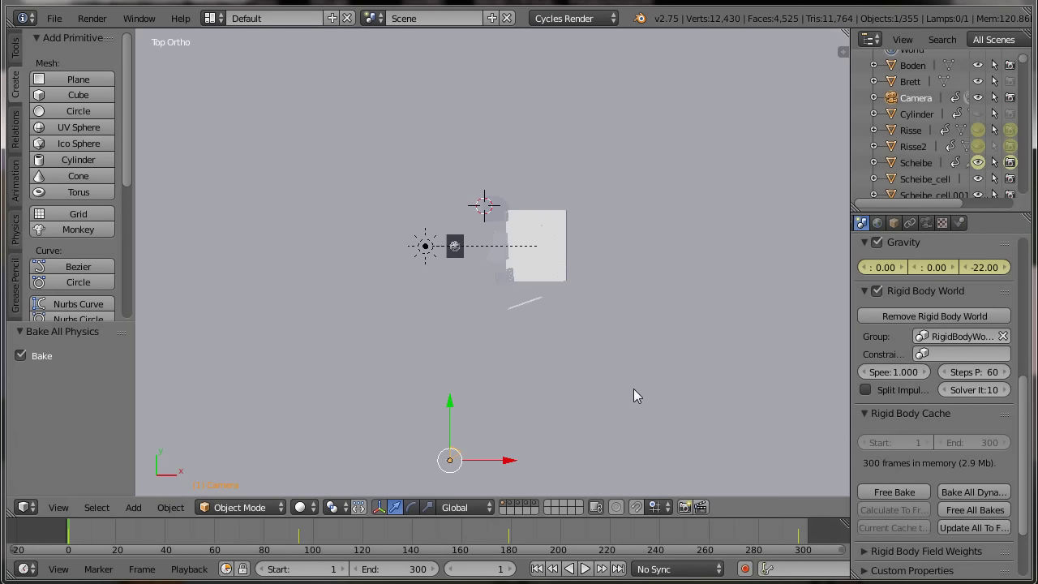
shift+middle_drag(635, 390, 645, 298)
key(shift+s)
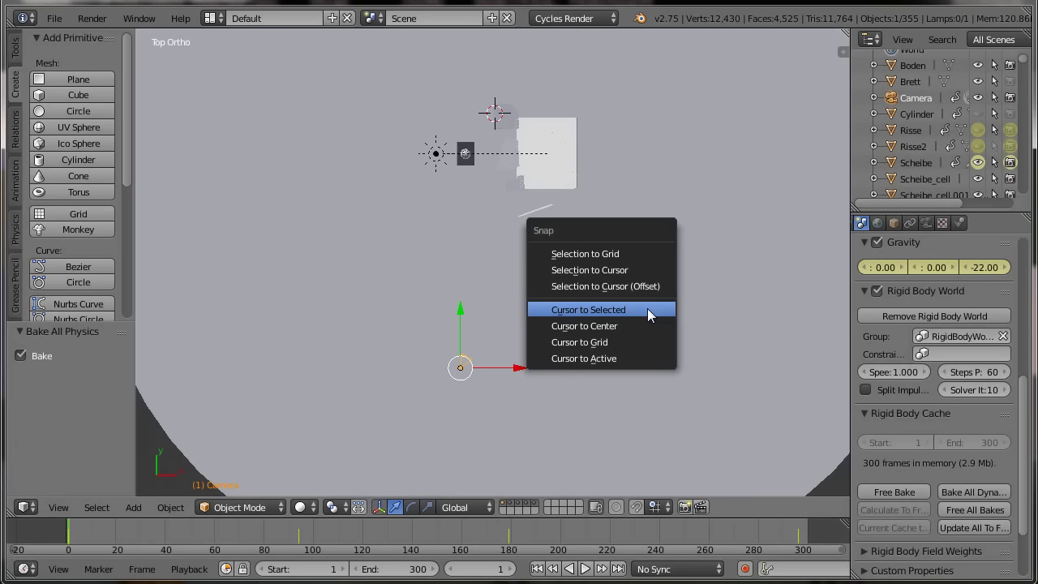
click(647, 309)
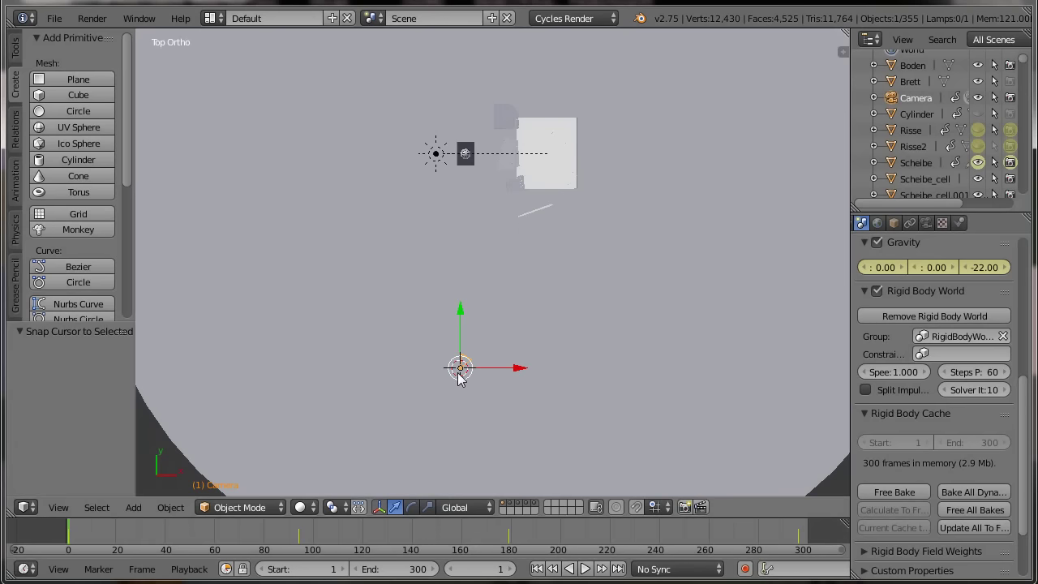
Add a plane at the cursor, scale it by 2, and move it to another layer.
click(71, 82)
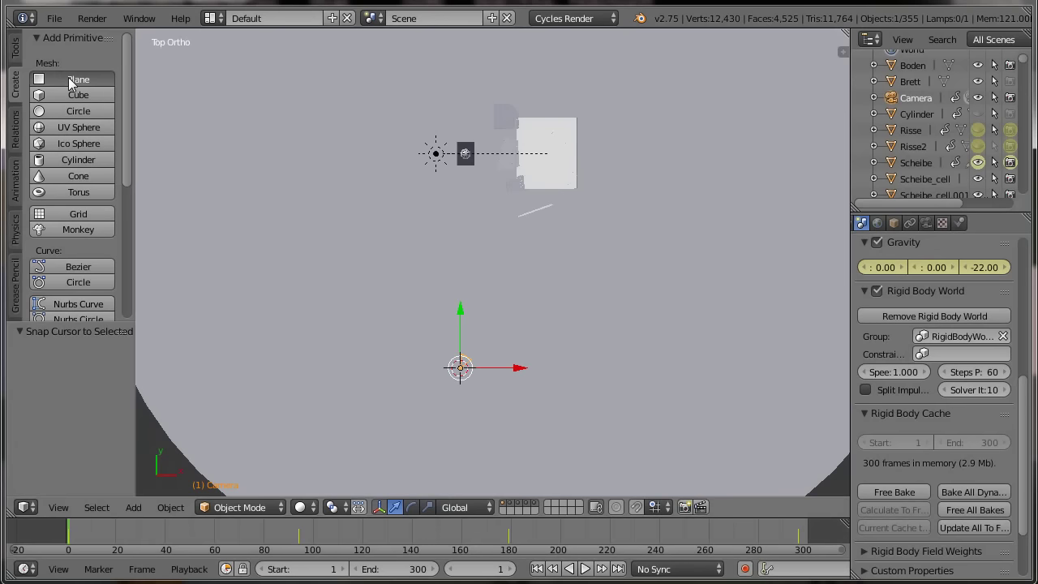
click(71, 82)
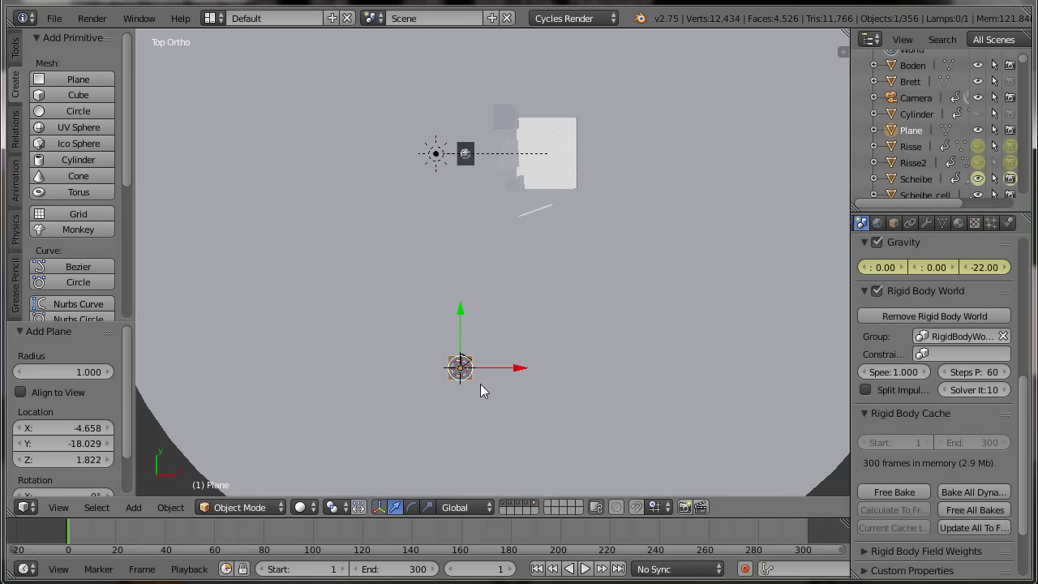
key(s)
key(2)
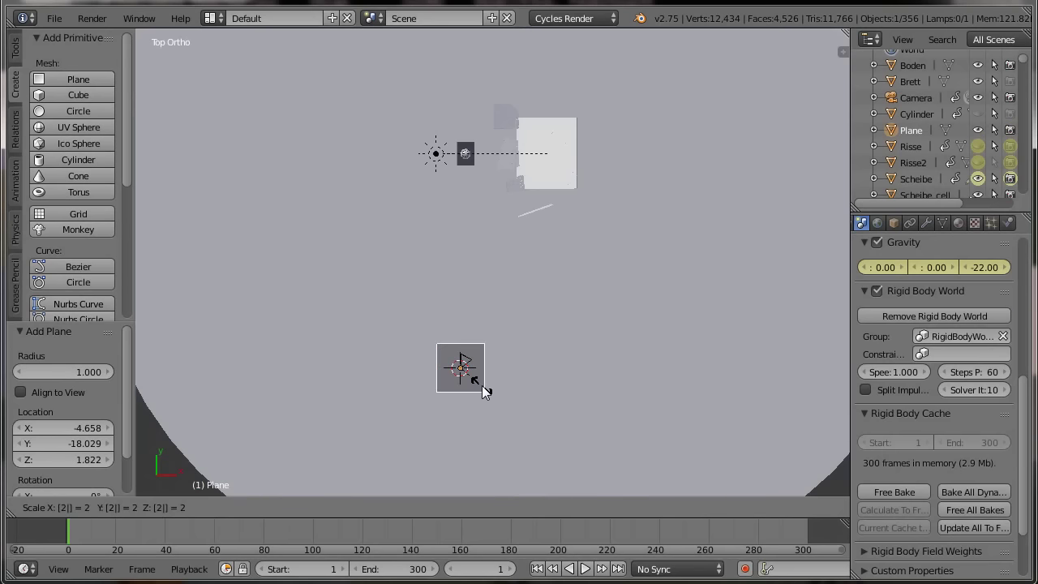
key(Return)
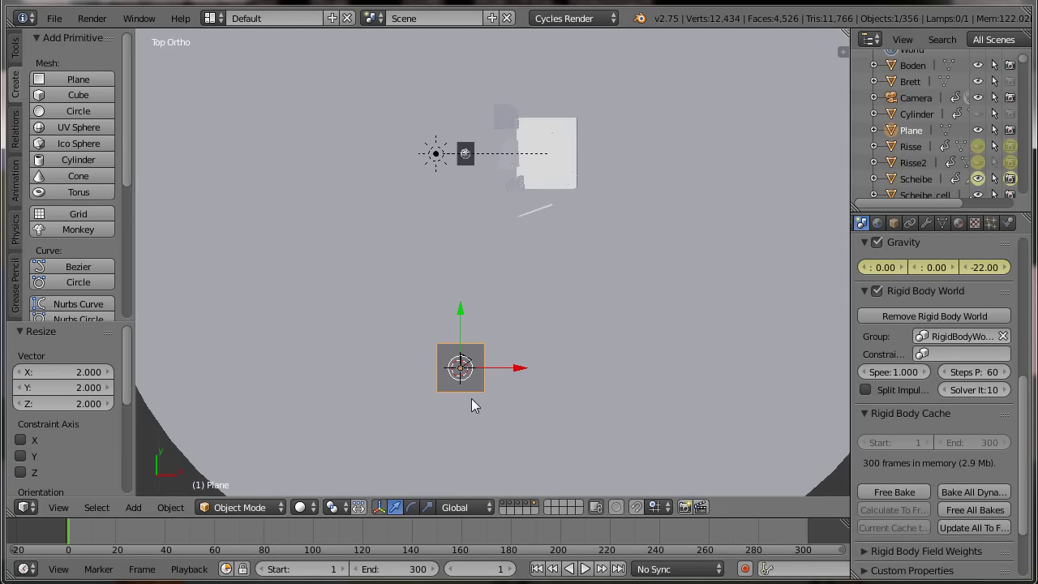
key(m)
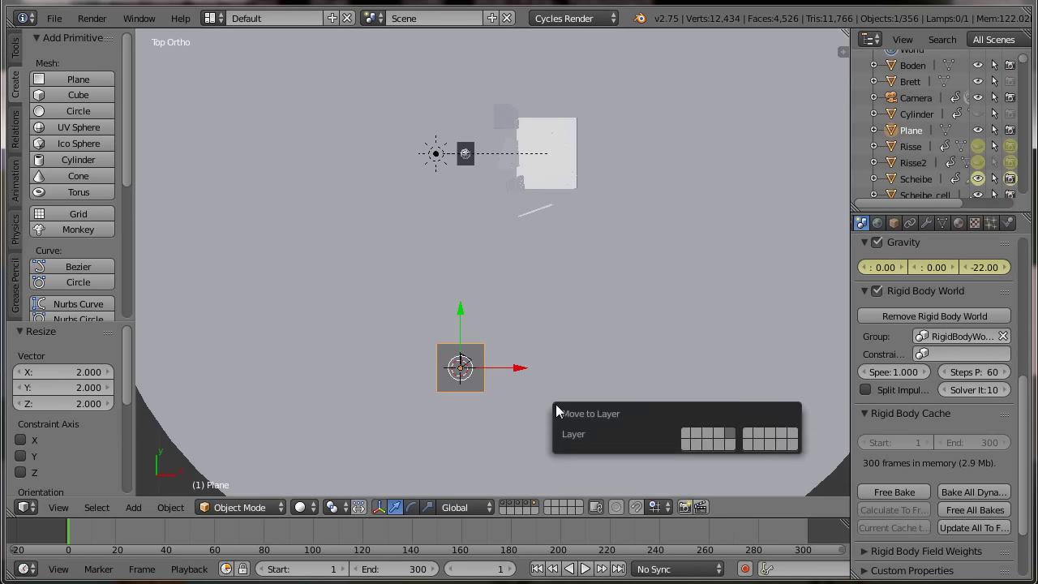
click(685, 437)
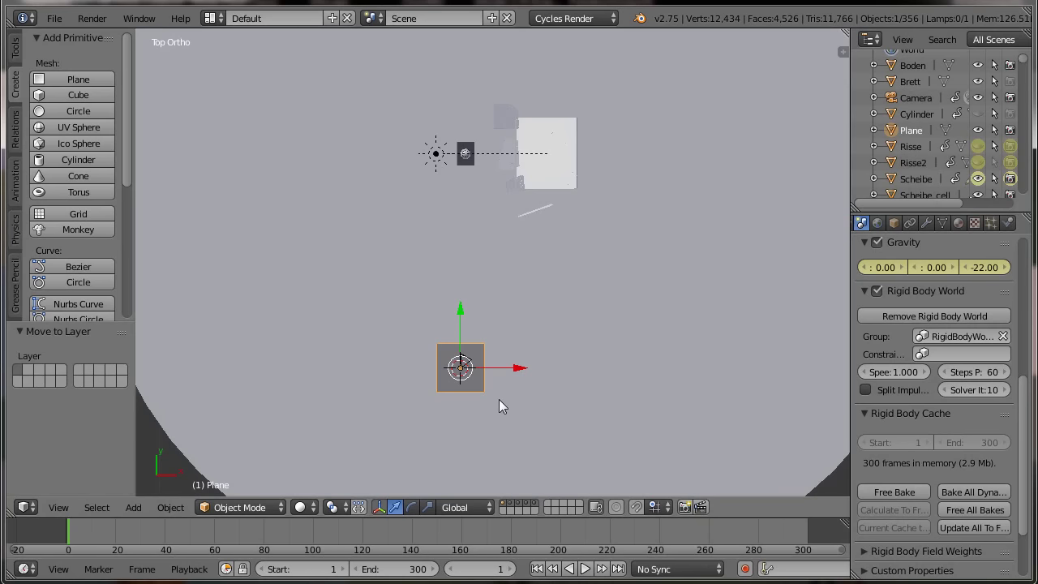
In front view, raise the plane 0.59 on Z and tilt it about -84.6°.
key(KP_1)
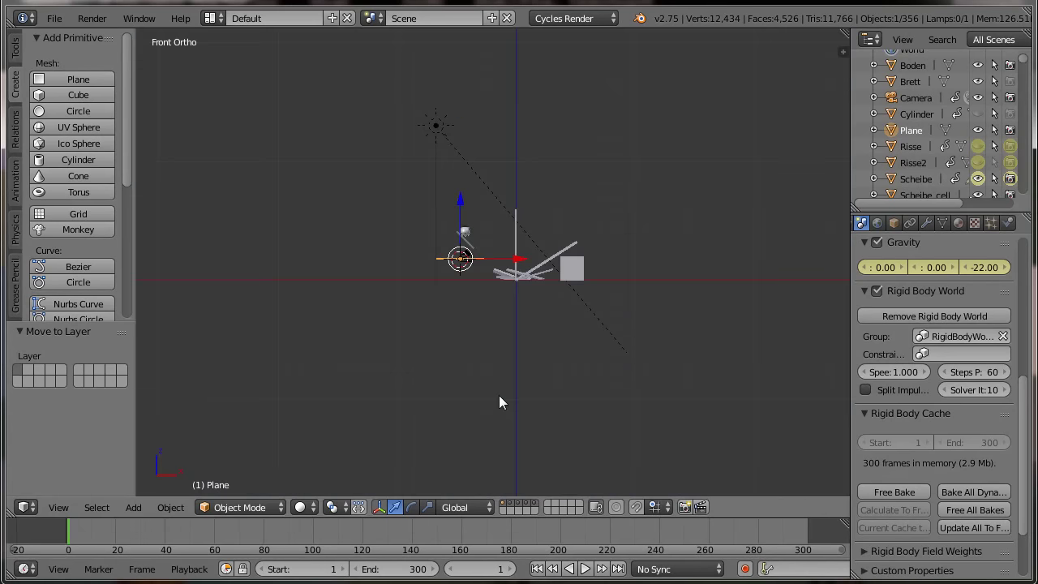
scroll(483, 365, up, 1)
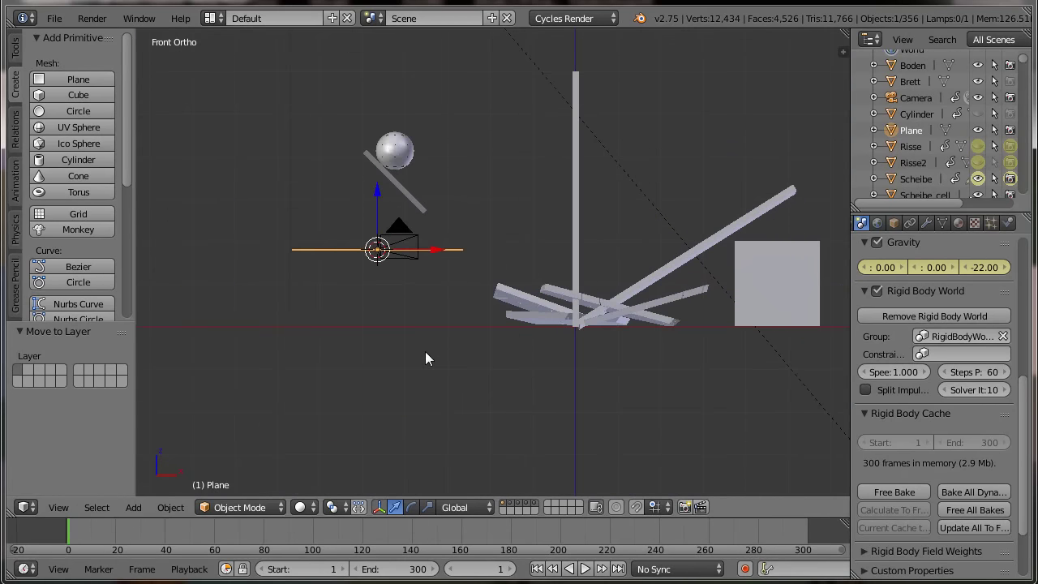
key(g)
key(z)
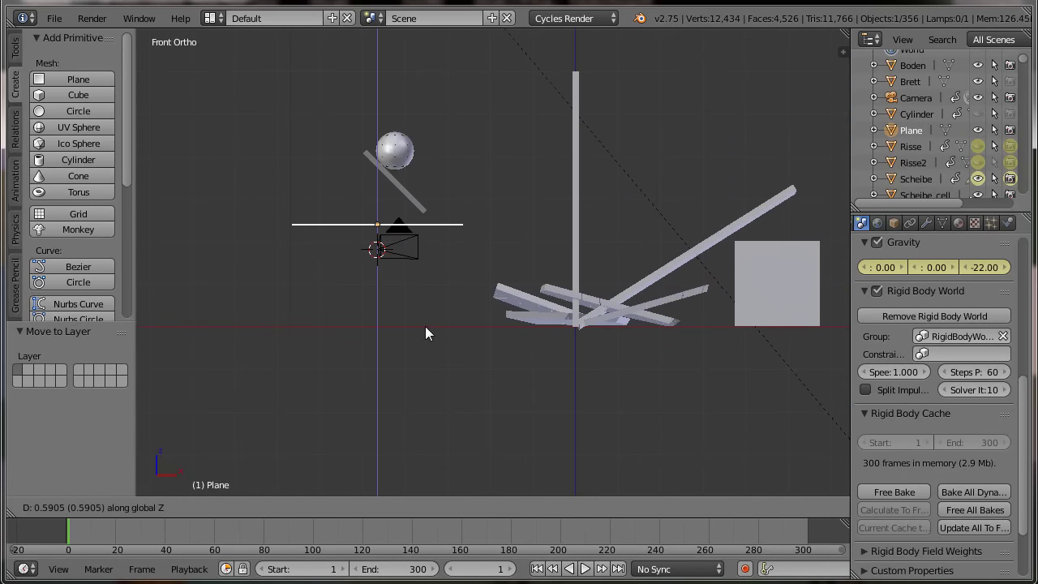
click(426, 327)
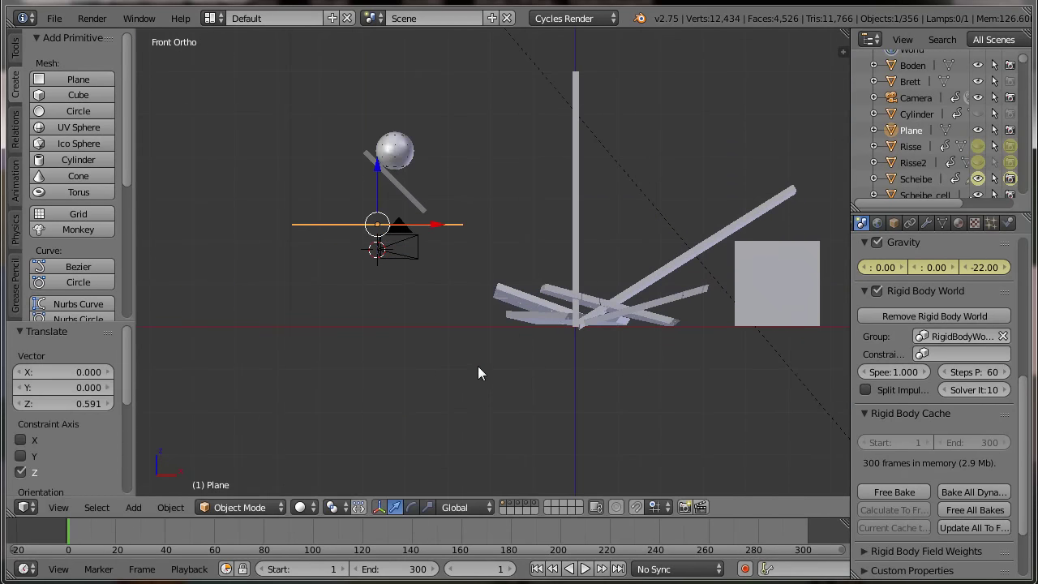
key(r)
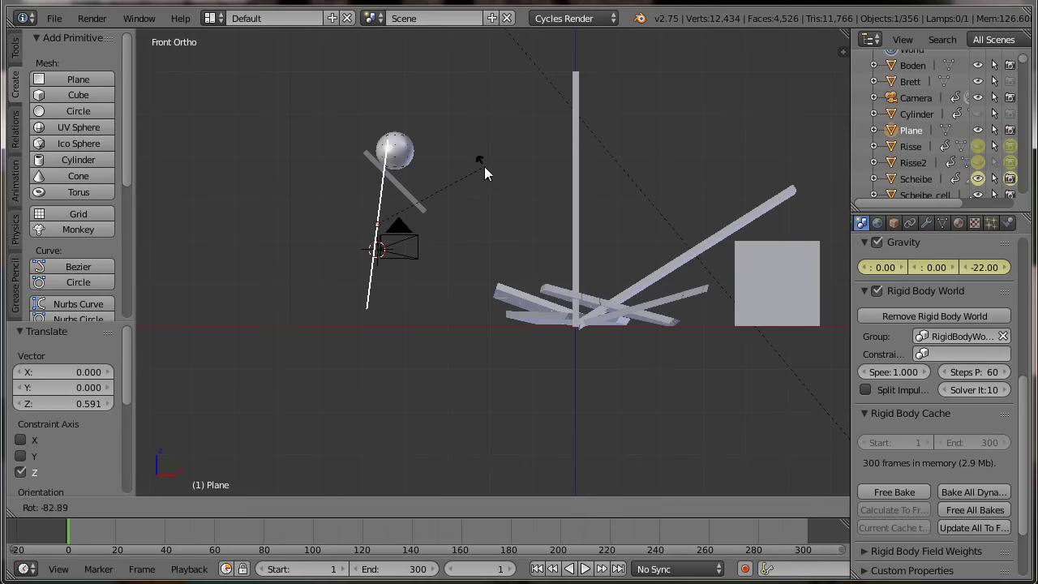
click(484, 165)
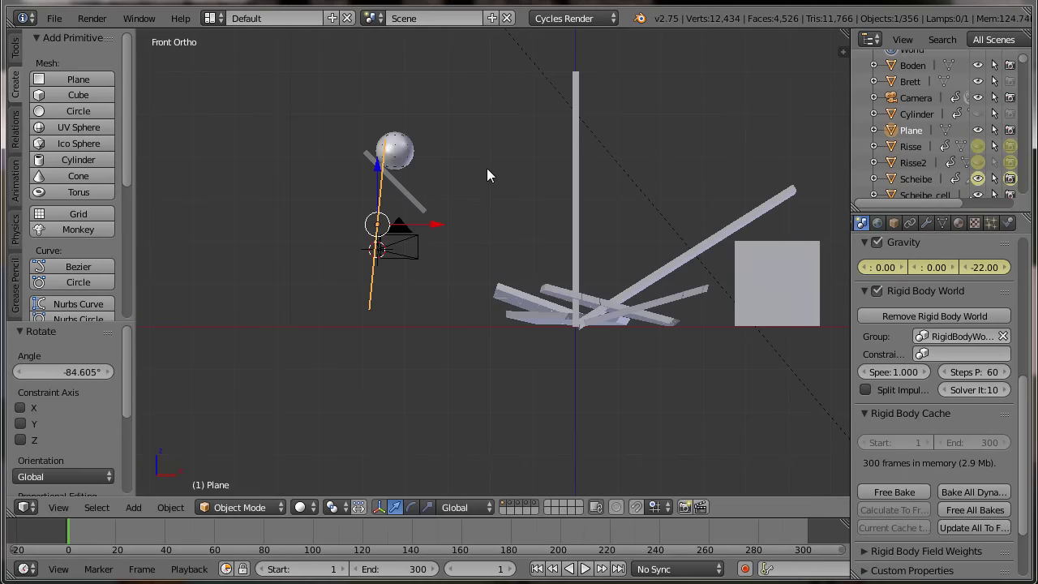
In top view, turn the plane about -64.6° around the Z axis.
key(KP_7)
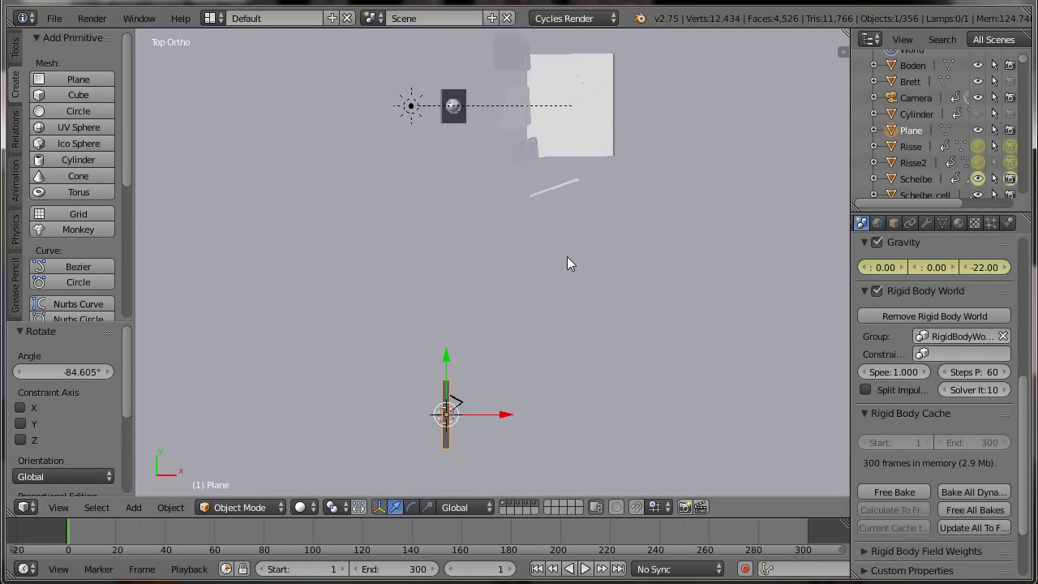
scroll(567, 256, down, 1)
key(r)
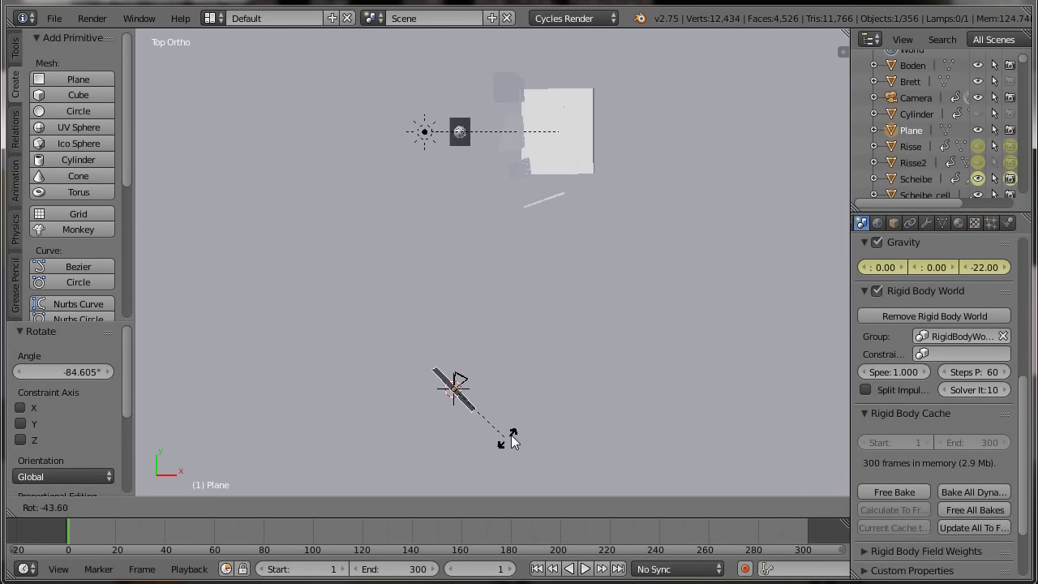
click(528, 420)
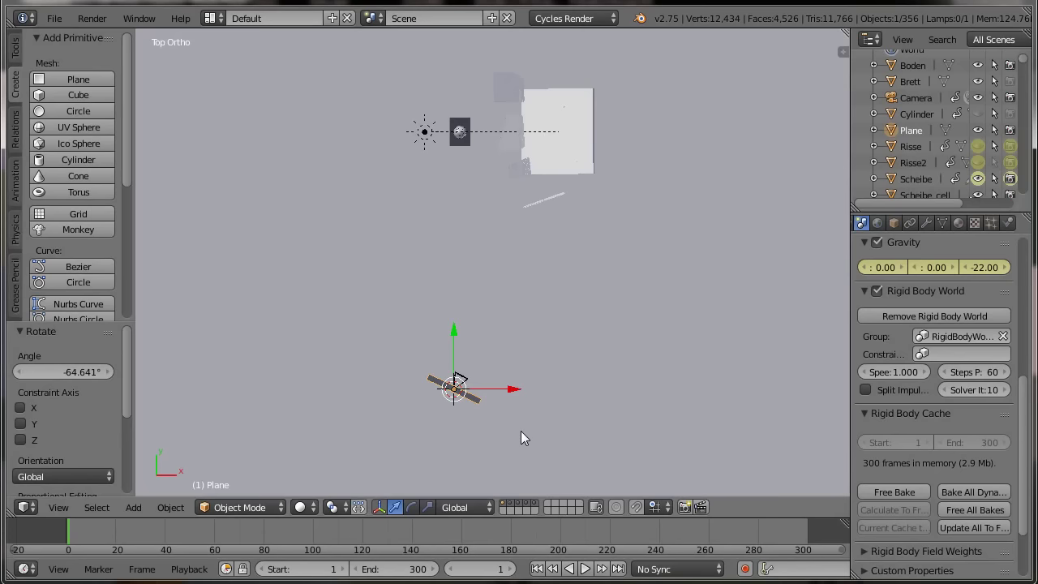
shift+middle_drag(528, 423, 526, 358)
scroll(529, 360, up, 4)
scroll(503, 390, up, 4)
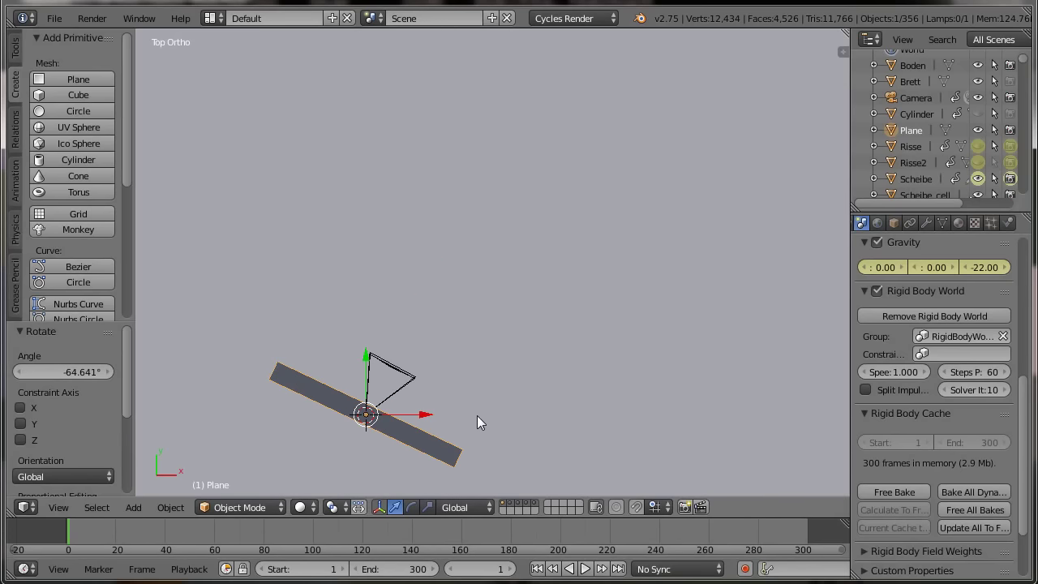
shift+middle_drag(478, 419, 489, 380)
click(959, 224)
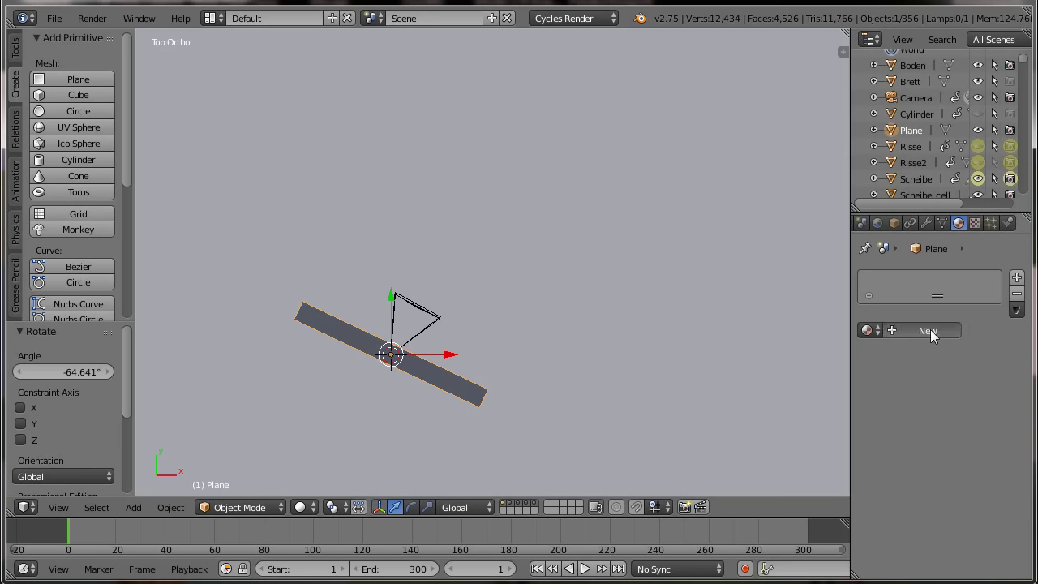
Create a new material for the plane with an Emission surface shader.
click(930, 329)
click(945, 529)
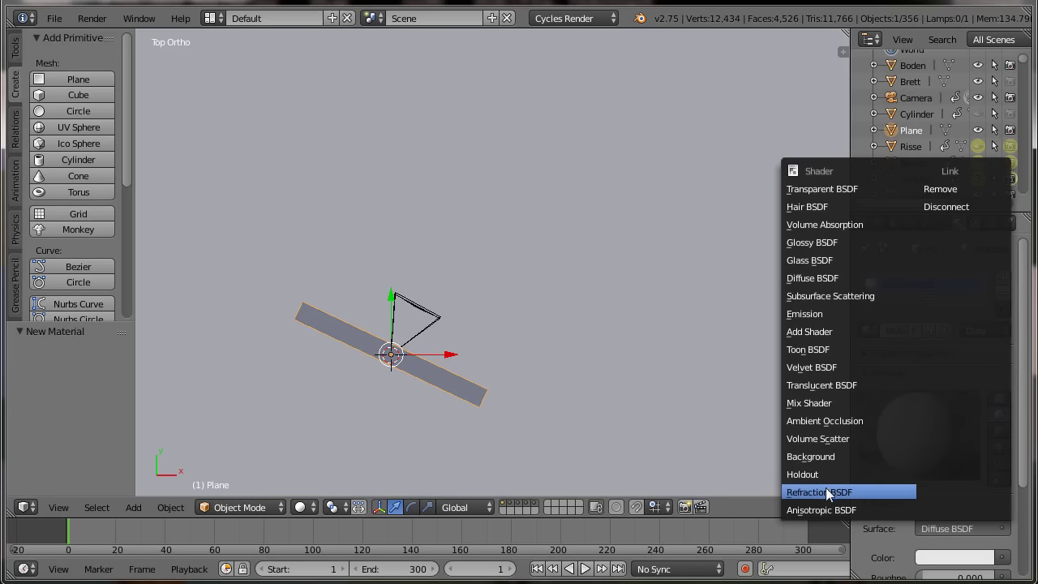
click(811, 314)
scroll(947, 477, down, 1)
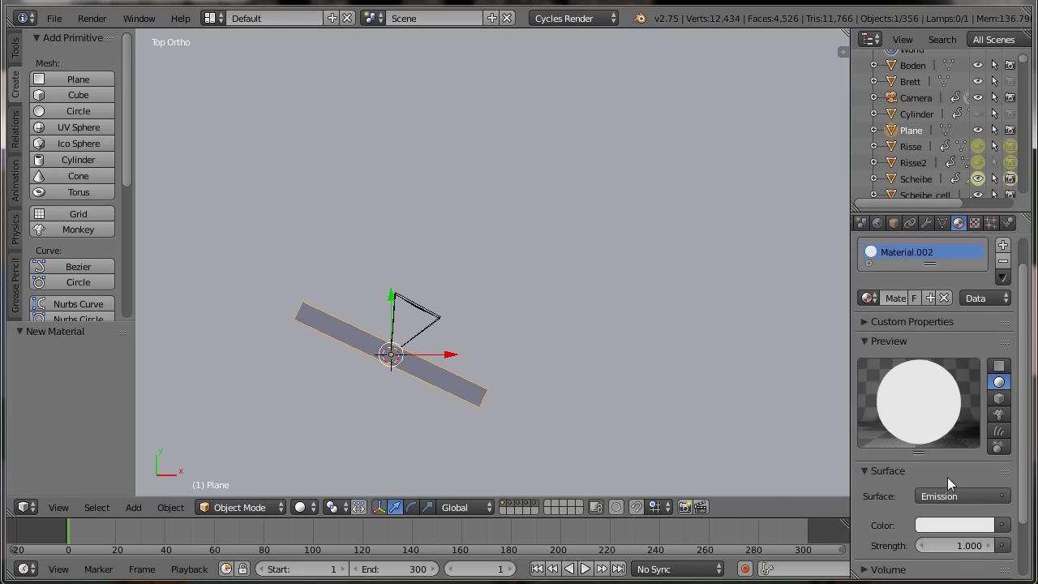
scroll(945, 474, down, 2)
click(952, 458)
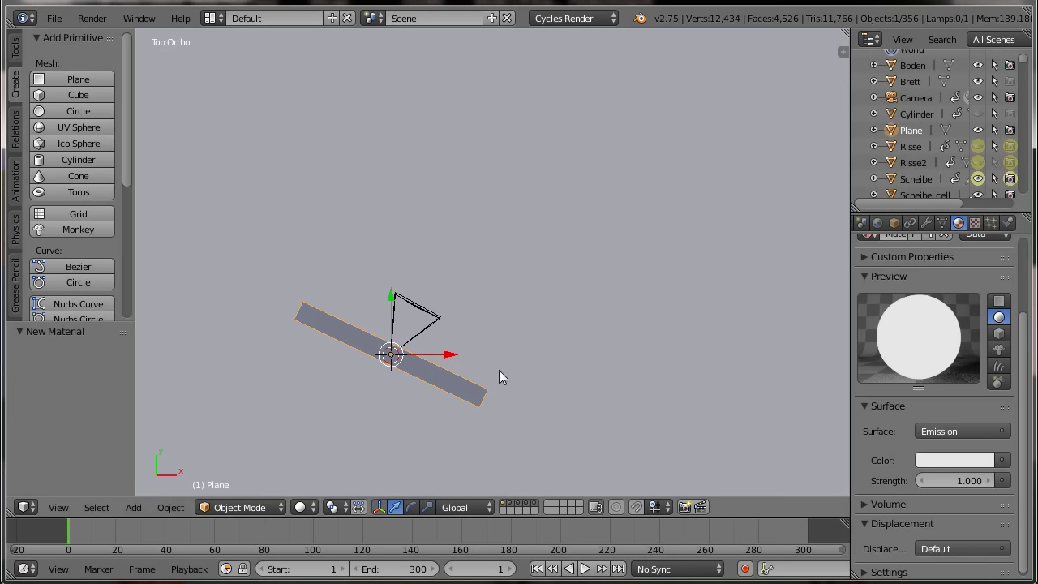
Rotate the plane about 2°, set emission strength 5, and nudge it -0.143 X, -0.206 Y.
key(r)
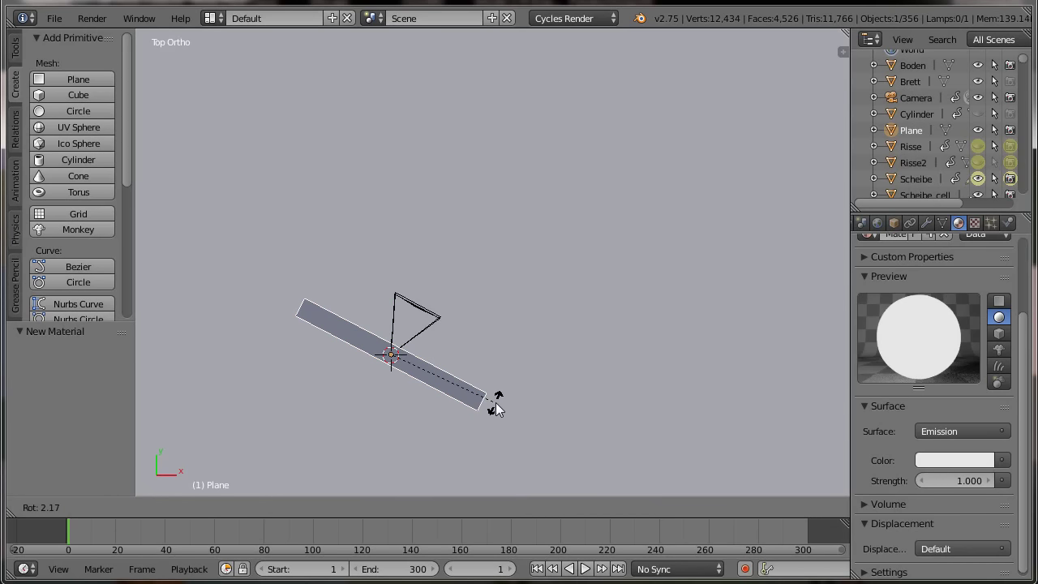
click(495, 403)
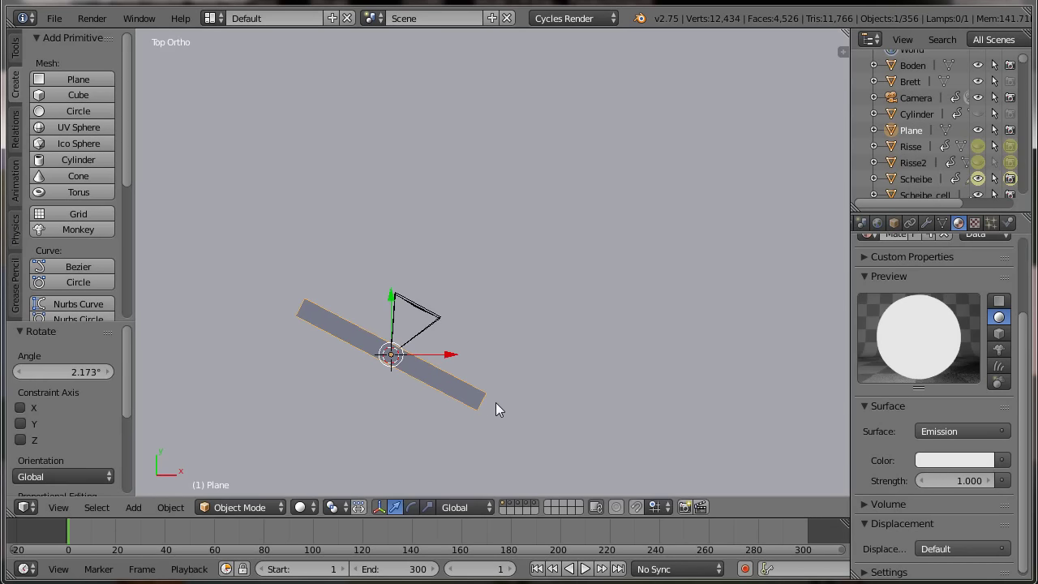
click(967, 481)
text(5)
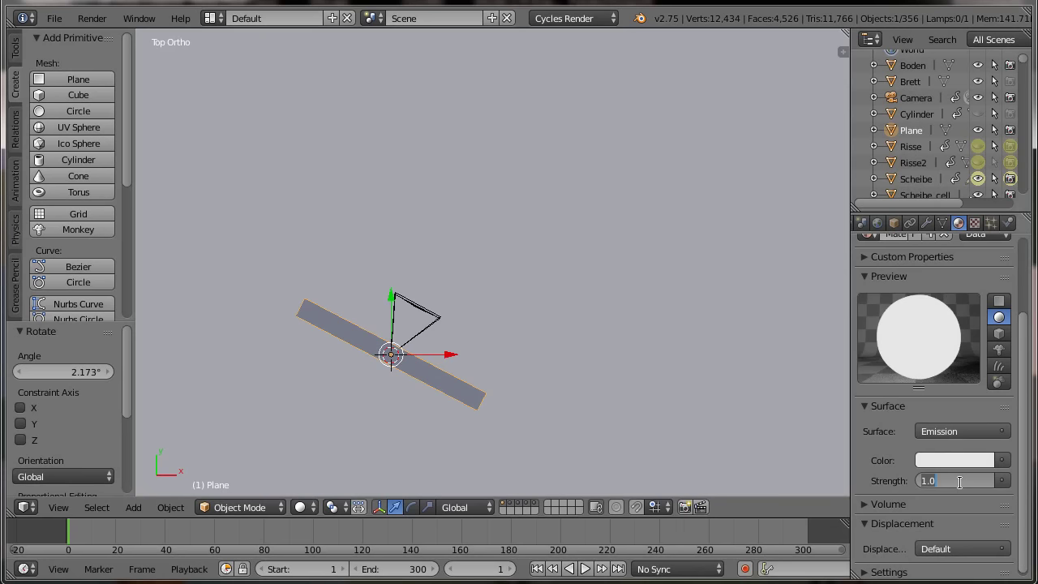
key(Return)
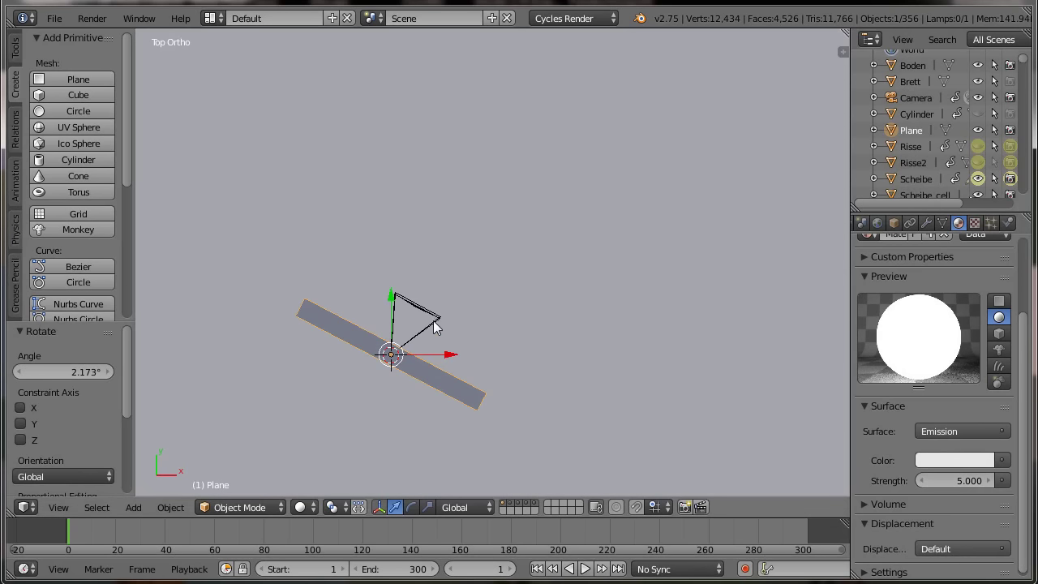
key(g)
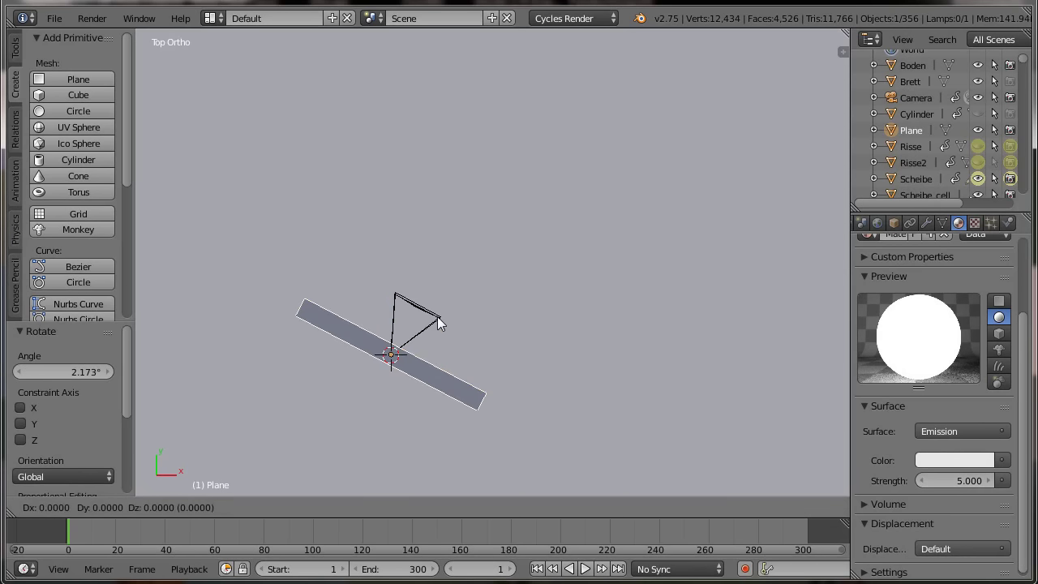
click(429, 332)
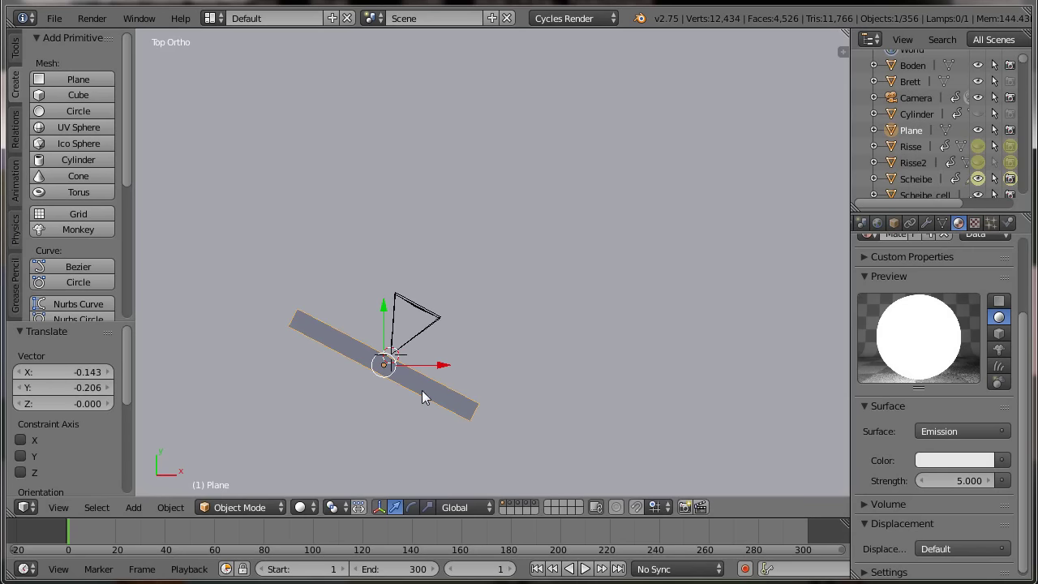
Parent the emissive plane to the camera with Object parenting.
shift+right_click(432, 329)
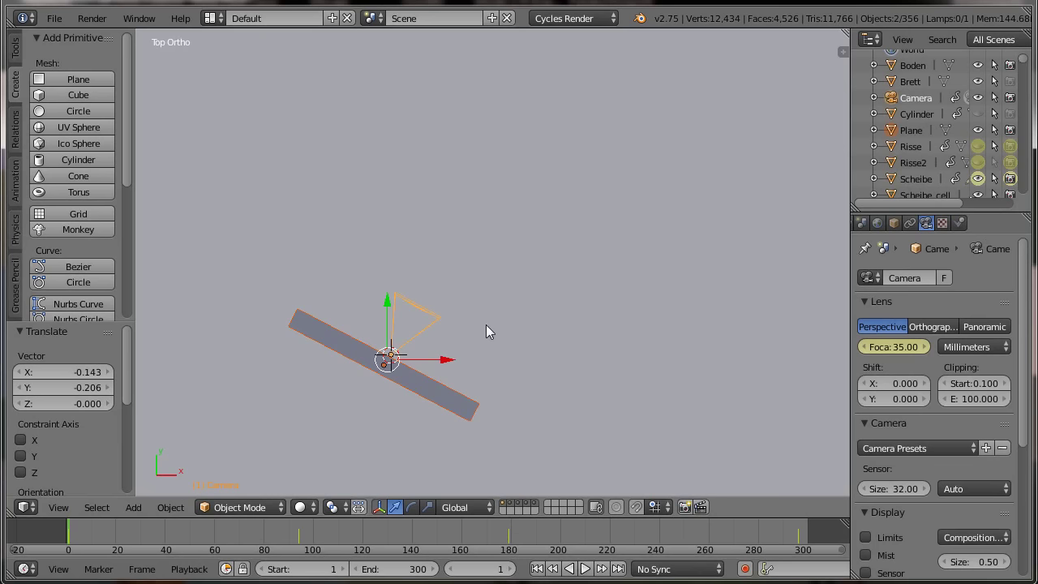
key(ctrl+p)
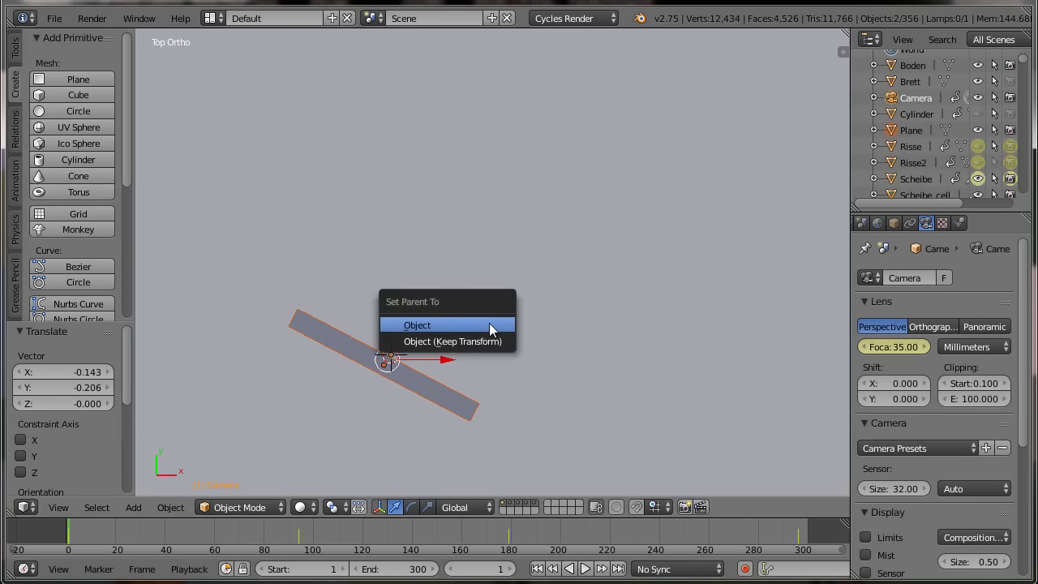
click(490, 325)
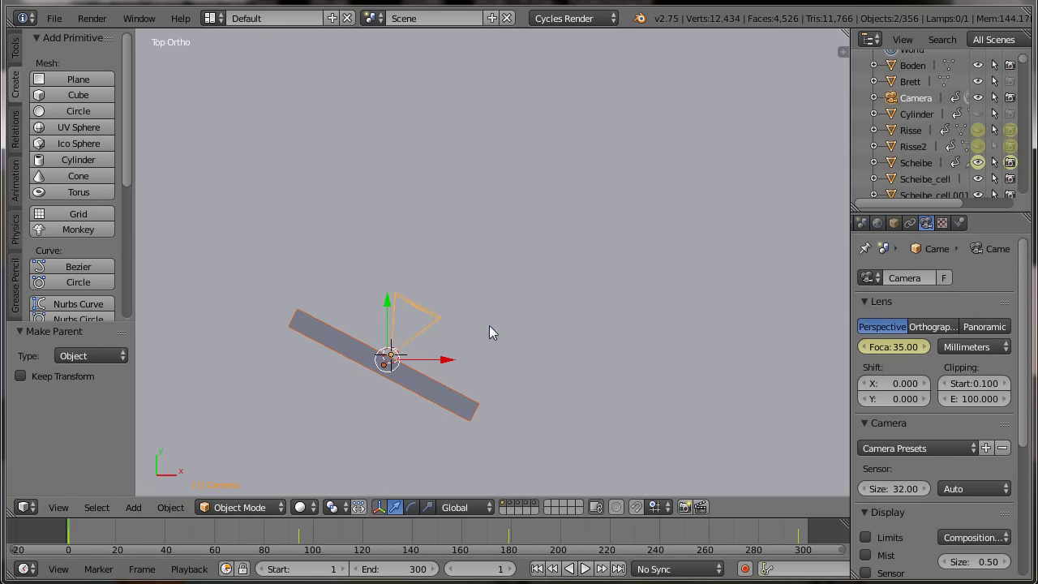
right_click(442, 403)
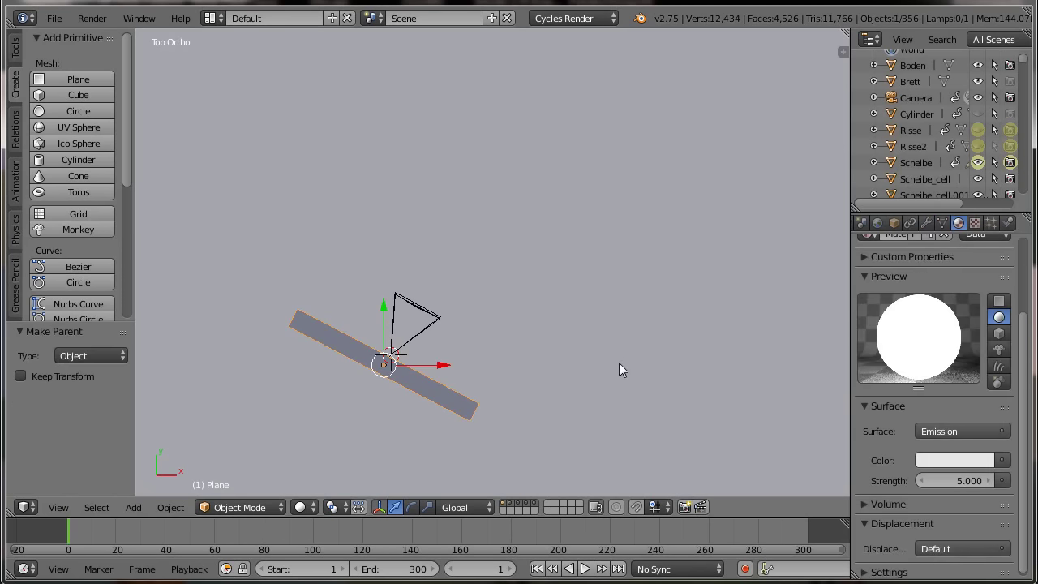
Play the animation to check the plane follows the camera, then stop at frame 1.
scroll(619, 363, down, 3)
scroll(621, 373, down, 3)
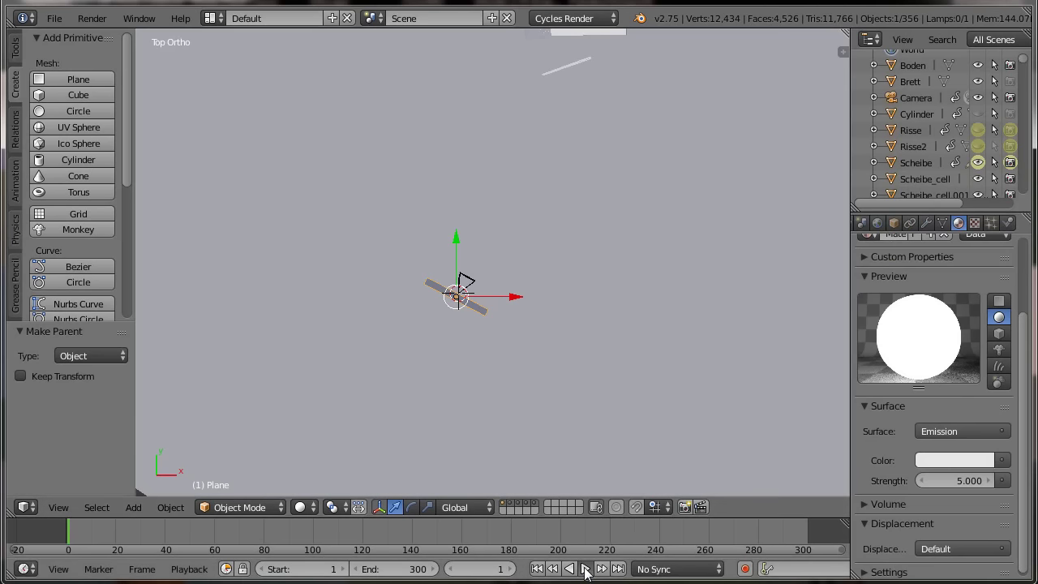
key(alt+a)
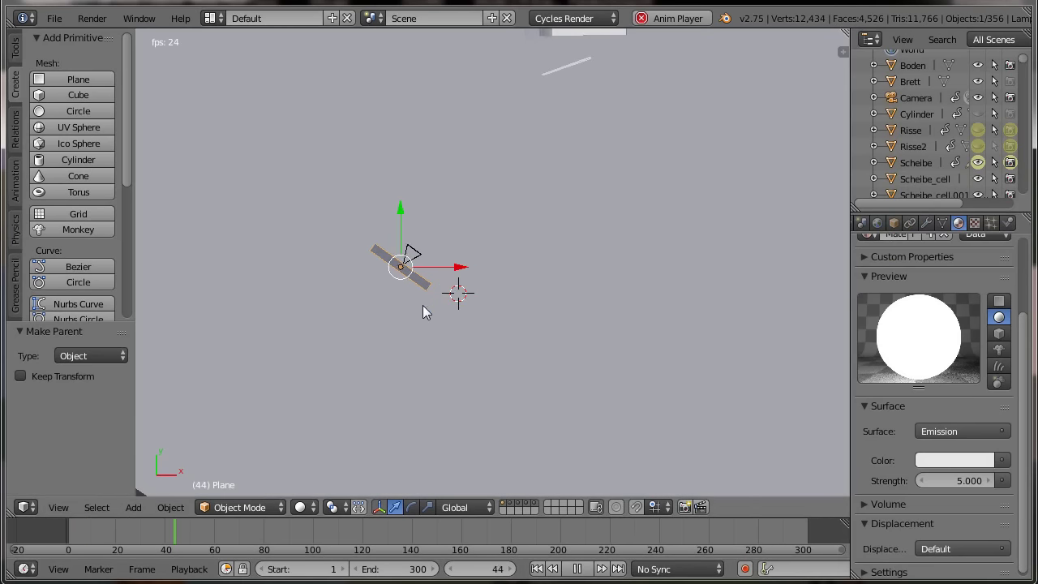
scroll(462, 335, down, 3)
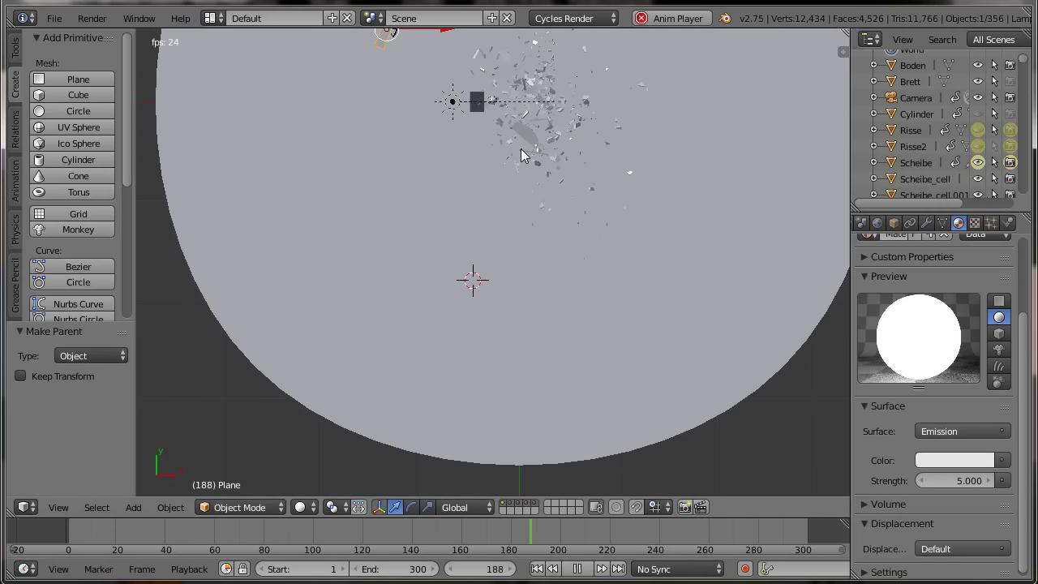
key(Escape)
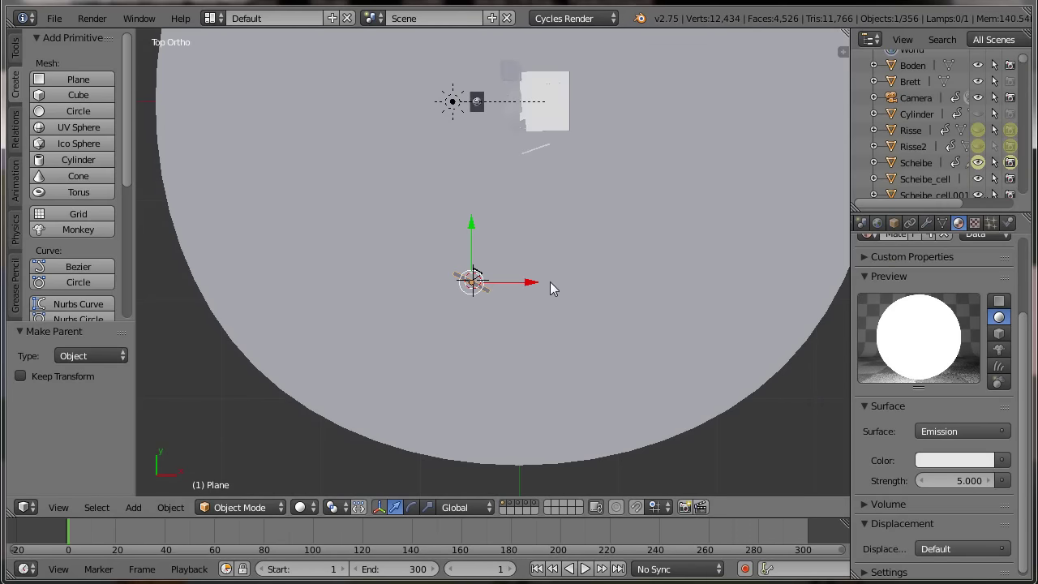
Add a second plane and move it to the upper right of the scene.
click(76, 79)
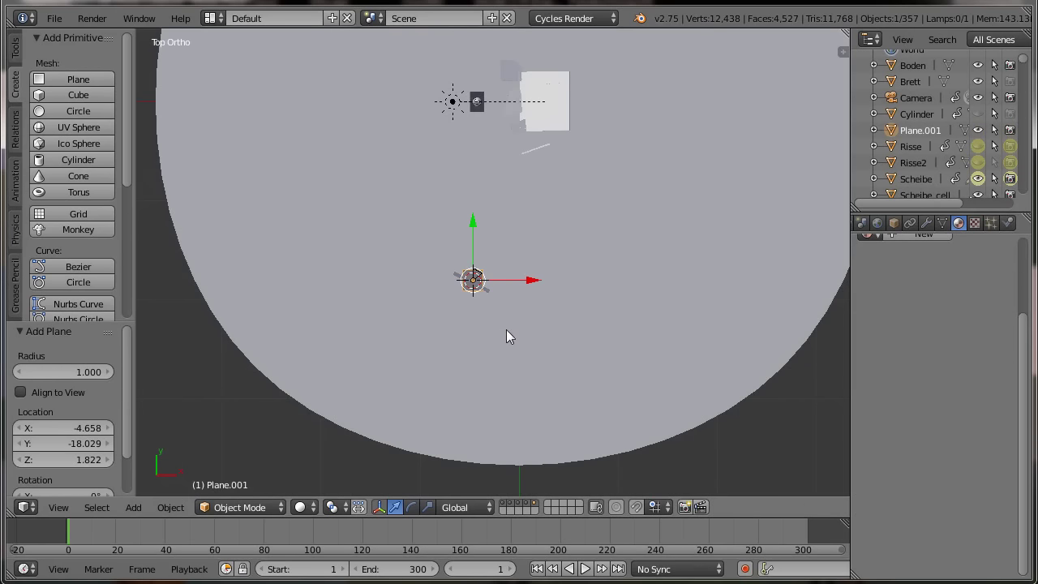
shift+middle_drag(507, 330, 501, 399)
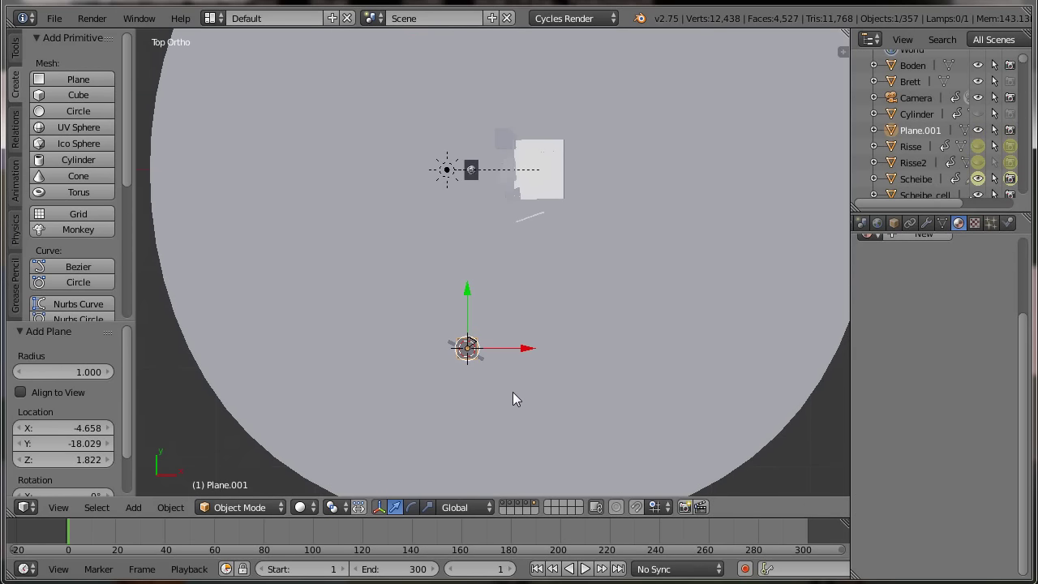
key(g)
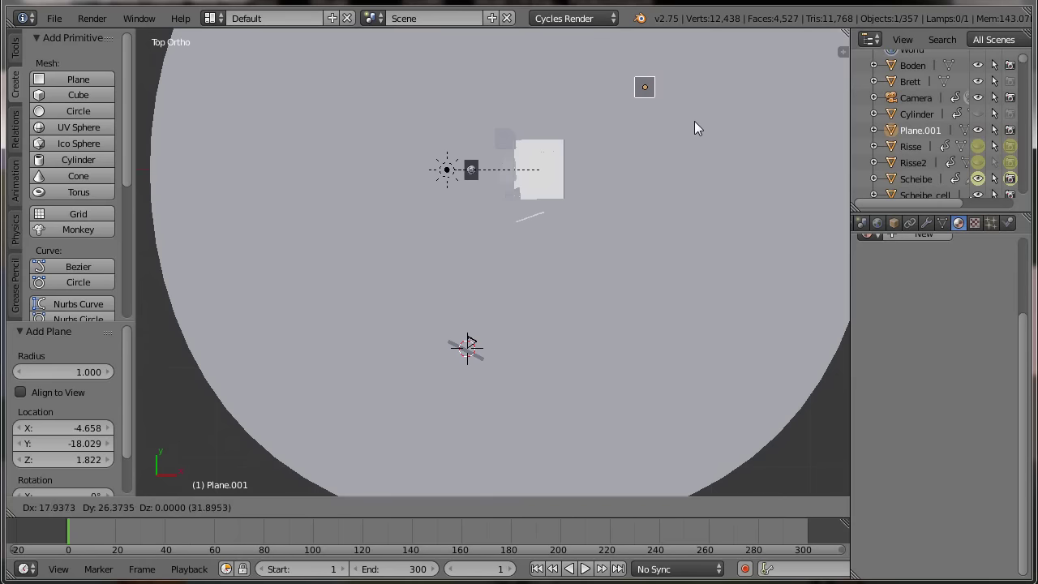
click(715, 87)
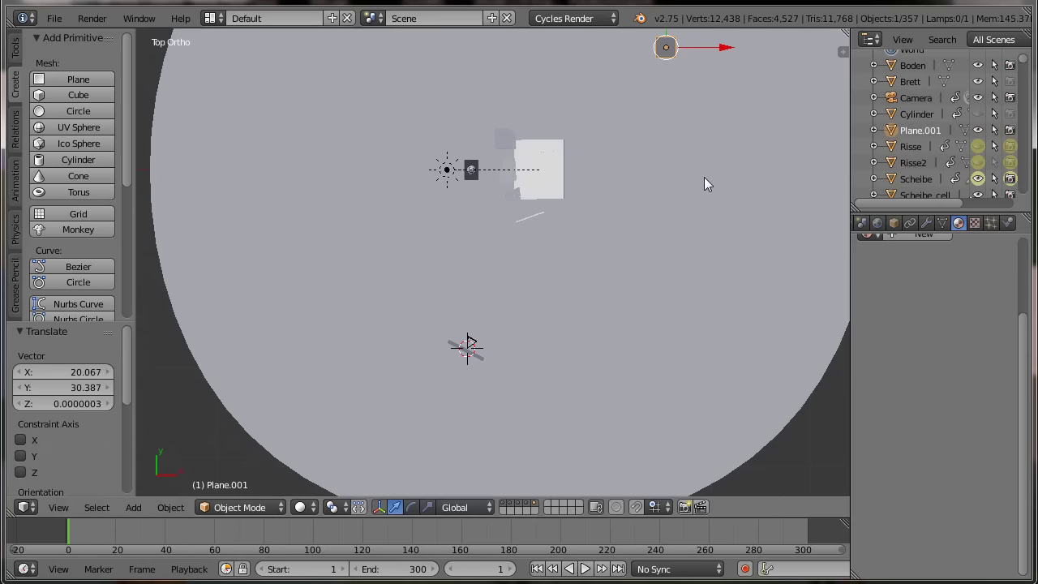
shift+middle_drag(704, 179, 696, 260)
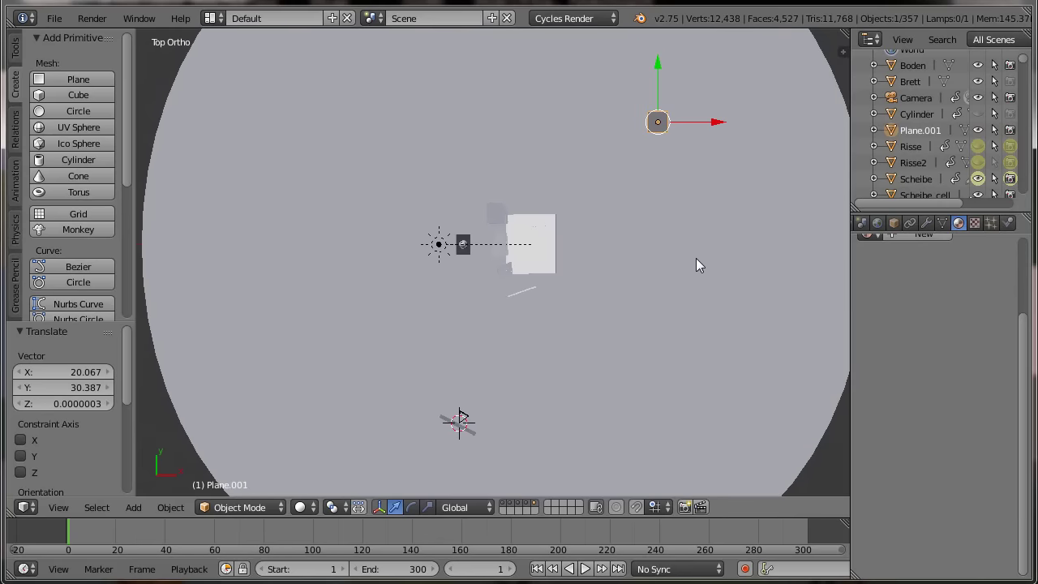
key(g)
click(690, 160)
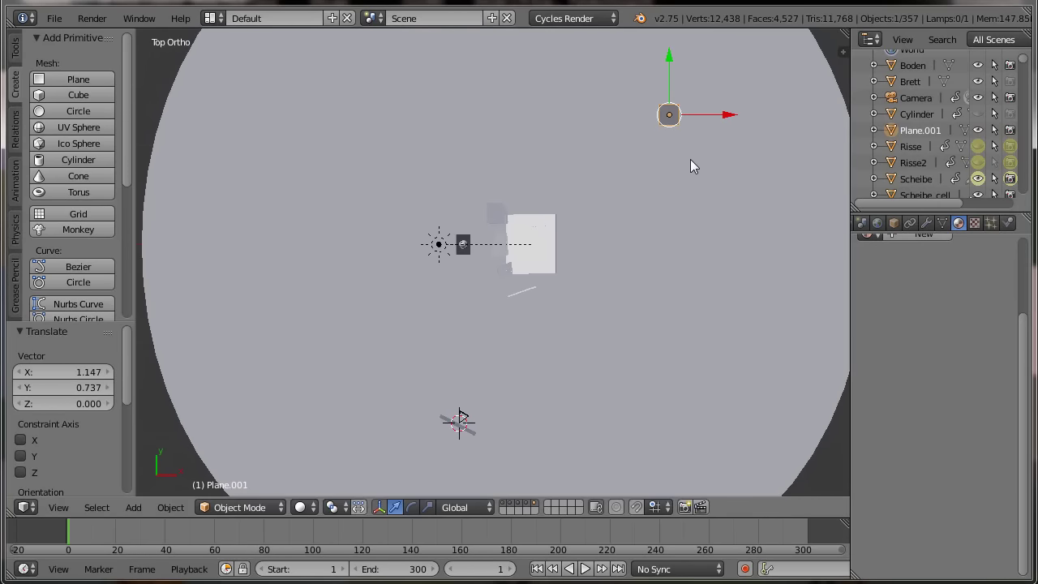
Raise Plane.001 to 4.832 on Z, tilt it about 70°, then turn it -45.481°.
key(KP_1)
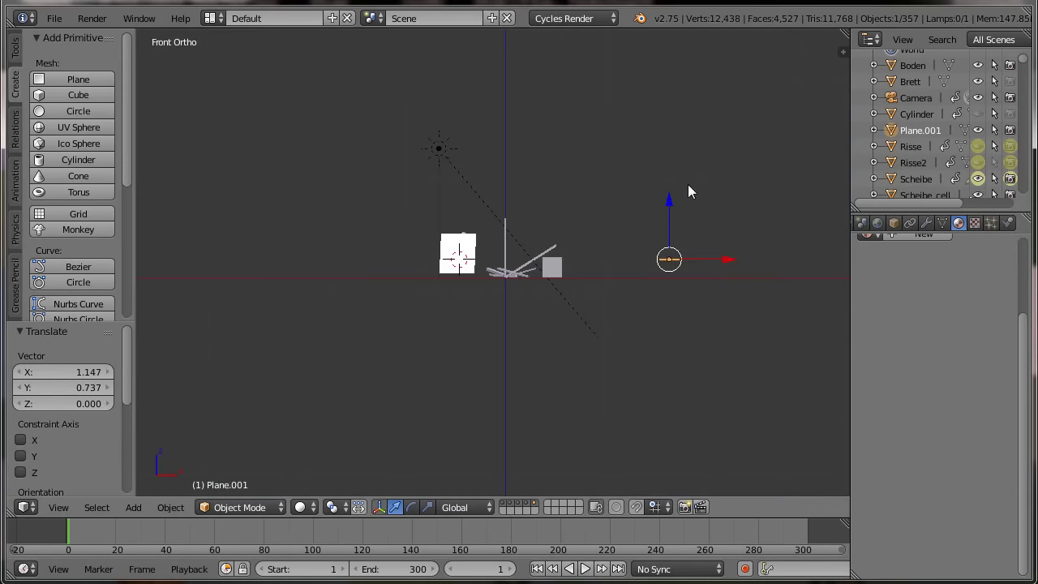
drag(671, 209, 676, 153)
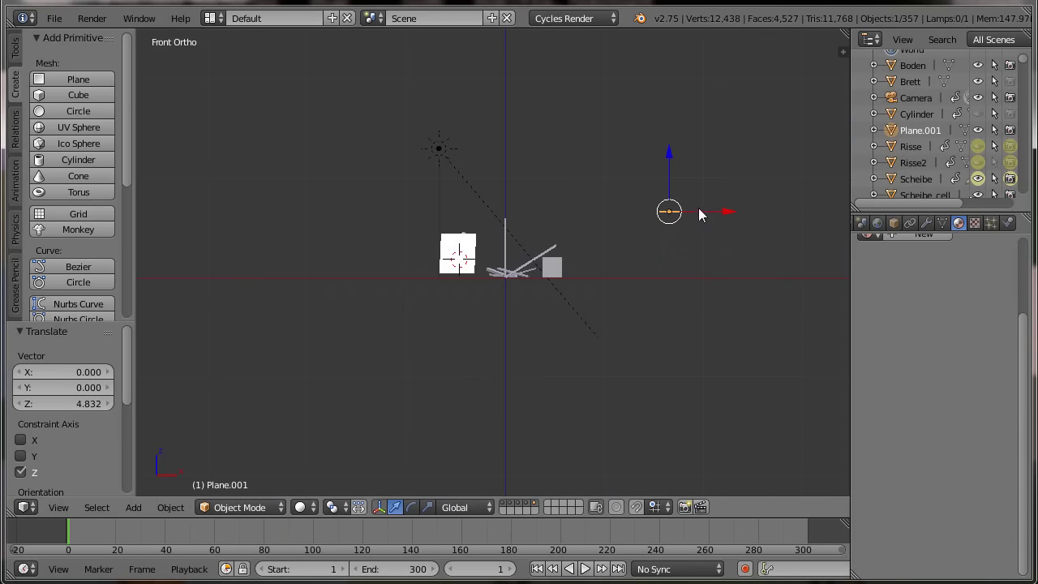
key(r)
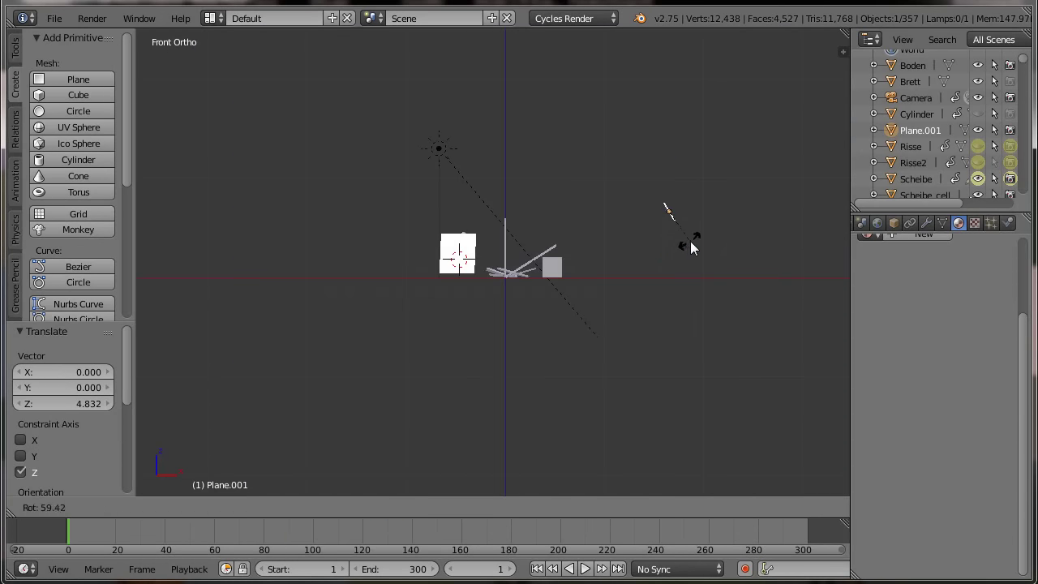
click(683, 242)
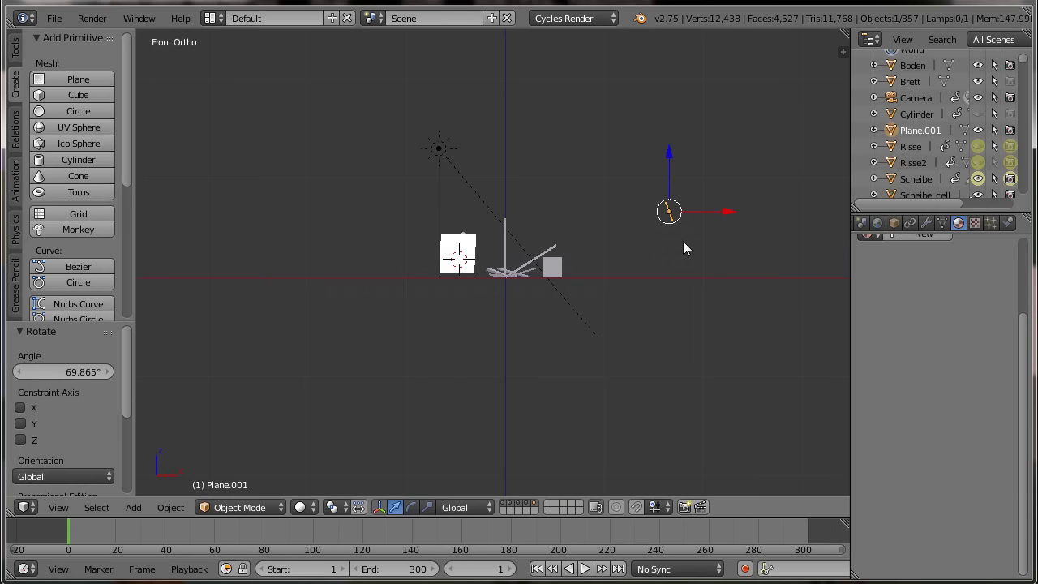
key(KP_7)
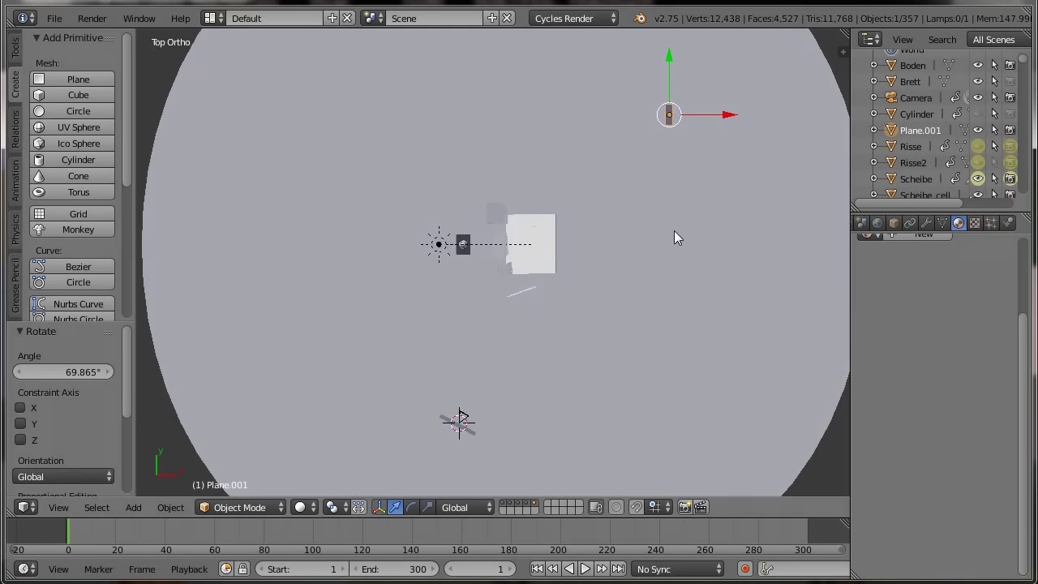
key(r)
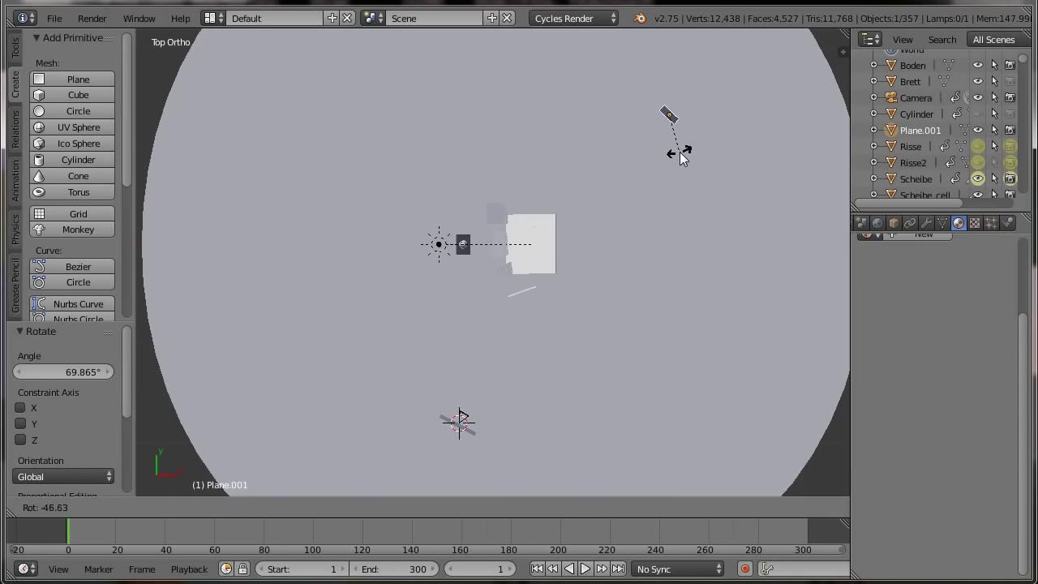
click(679, 153)
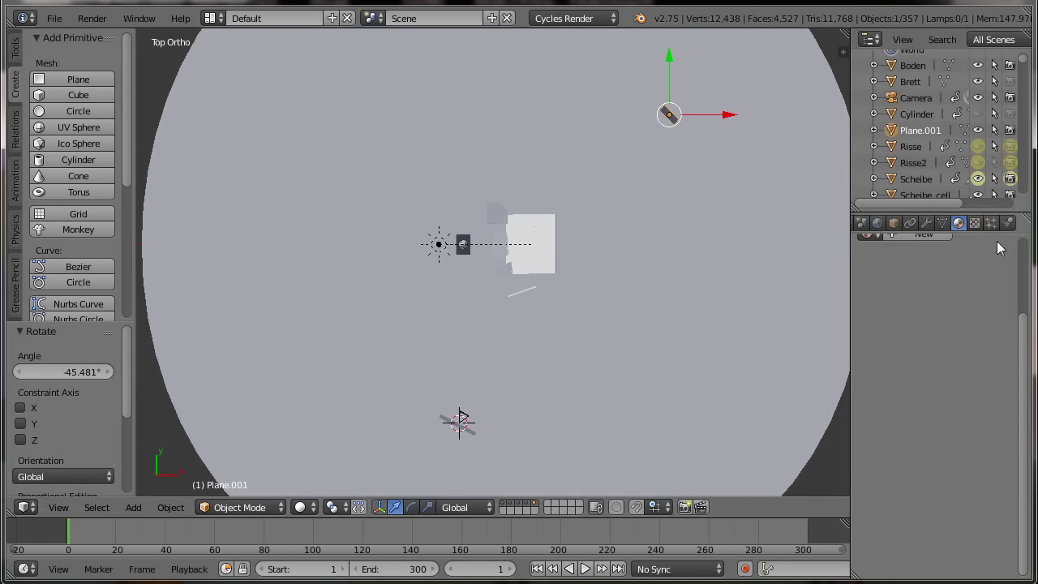
scroll(1022, 250, up, 3)
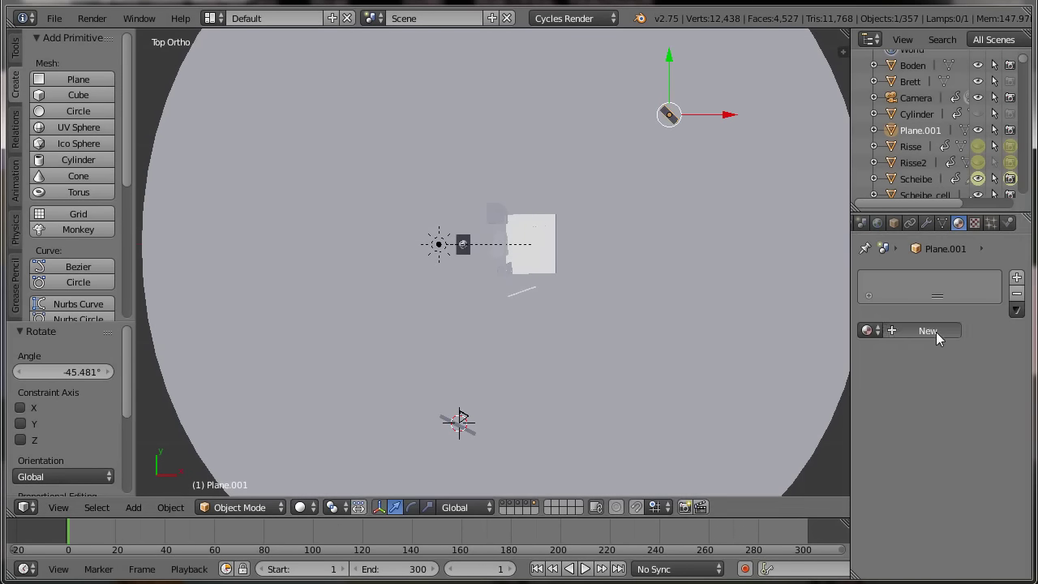
Give Plane.001 a new Material.003 with an Emission surface of strength 12.
click(936, 332)
click(939, 529)
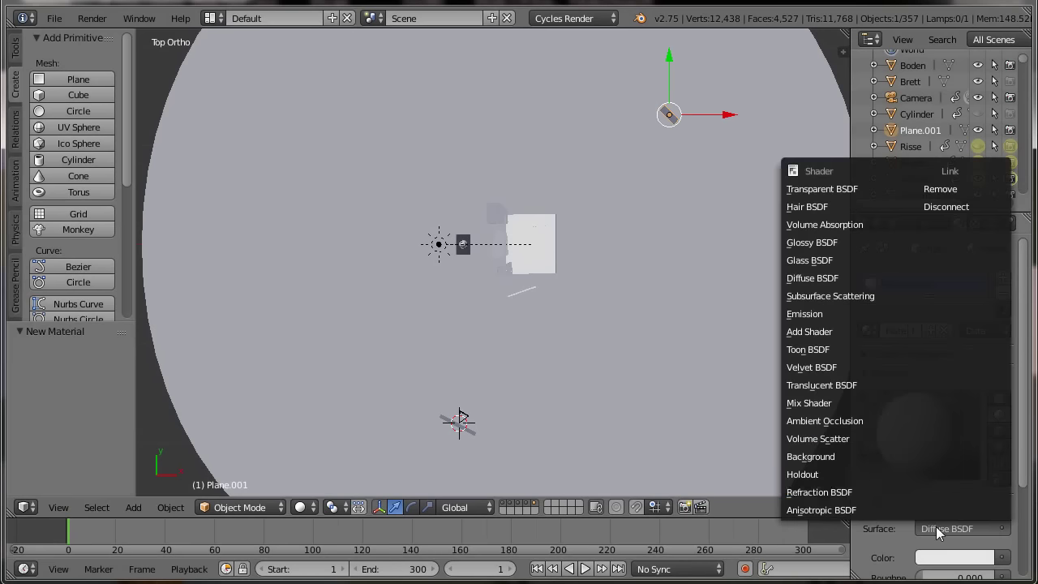
click(793, 315)
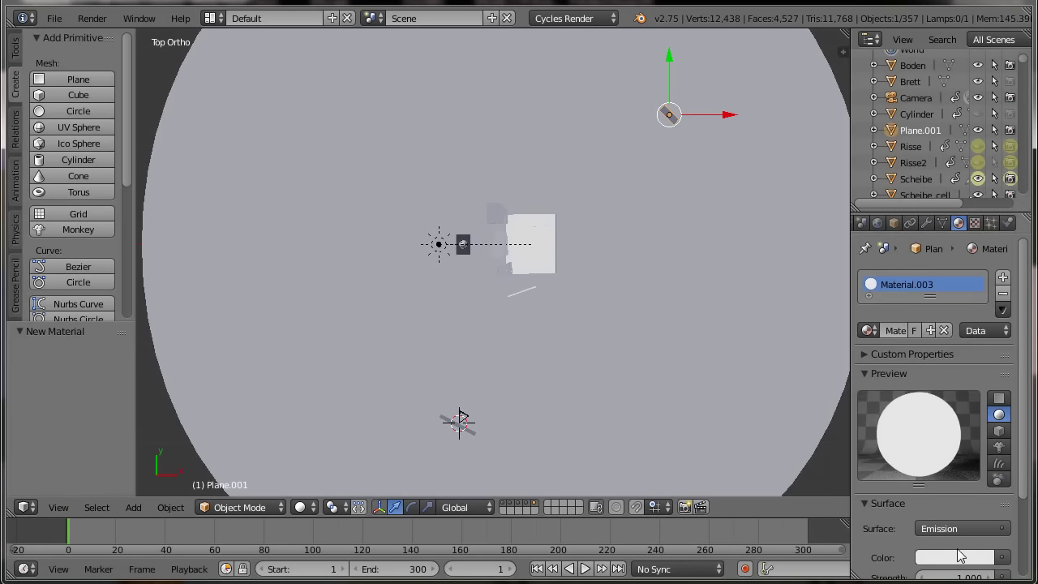
scroll(959, 552, down, 3)
click(960, 515)
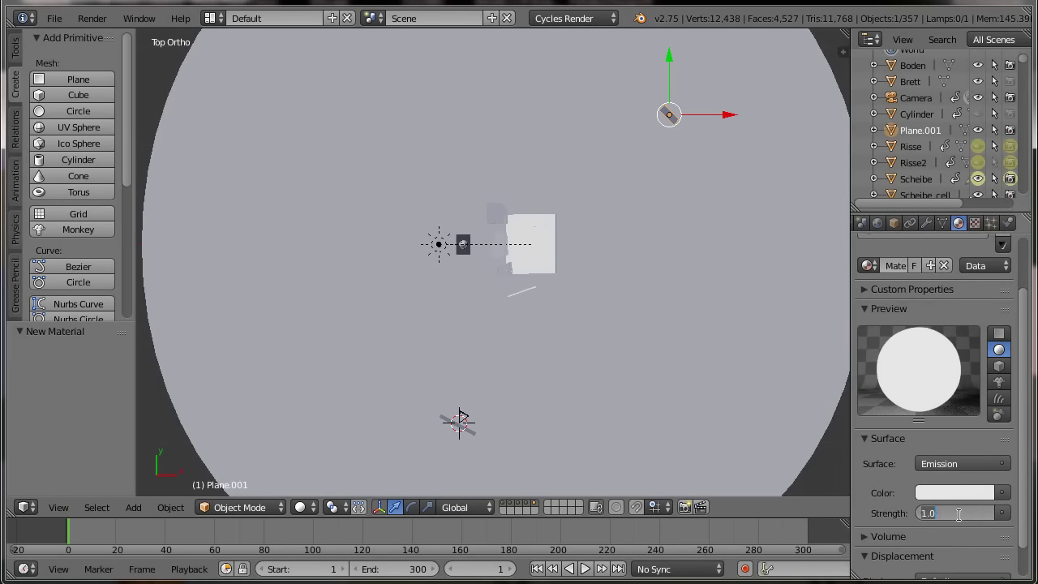
text(12)
key(Return)
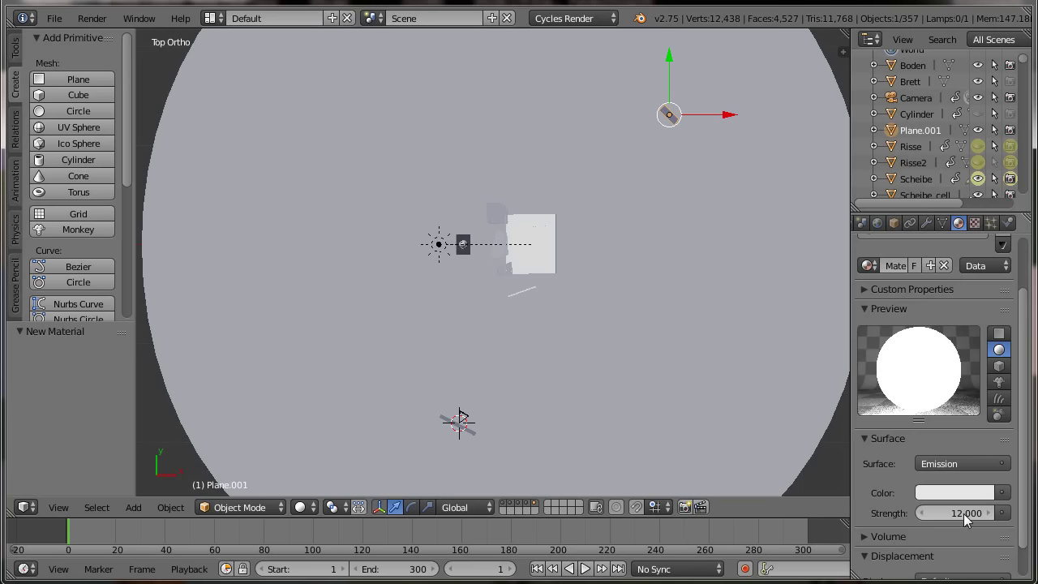
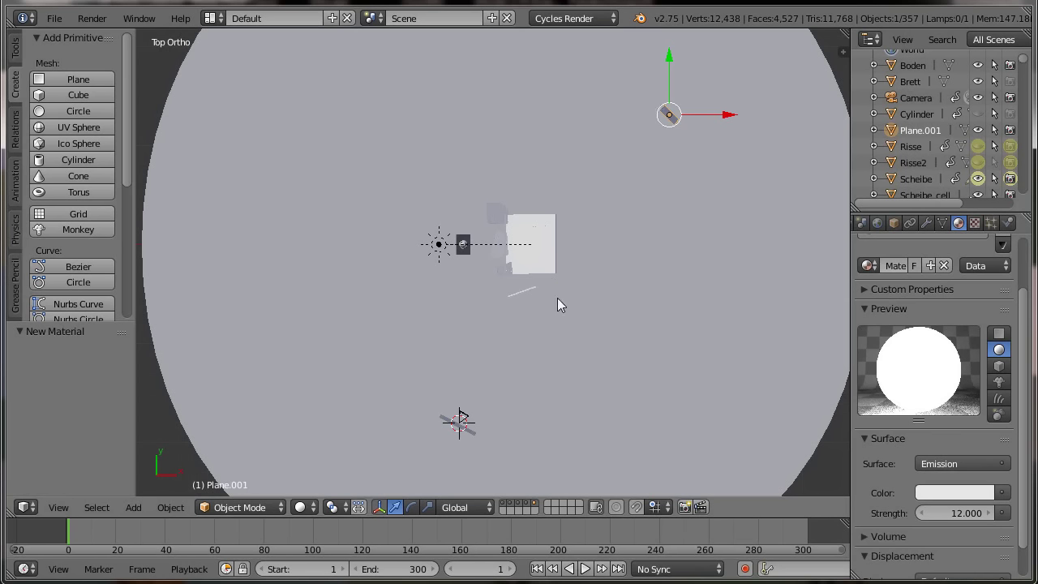
In front view, snap the 3D cursor to the Sockel base.
key(KP_1)
right_click(557, 266)
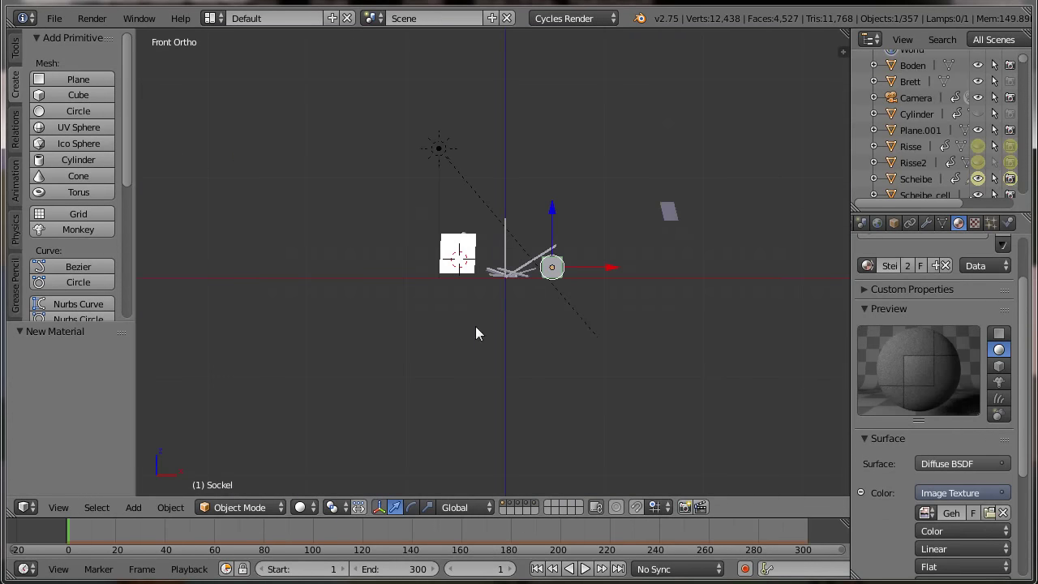
key(shift+s)
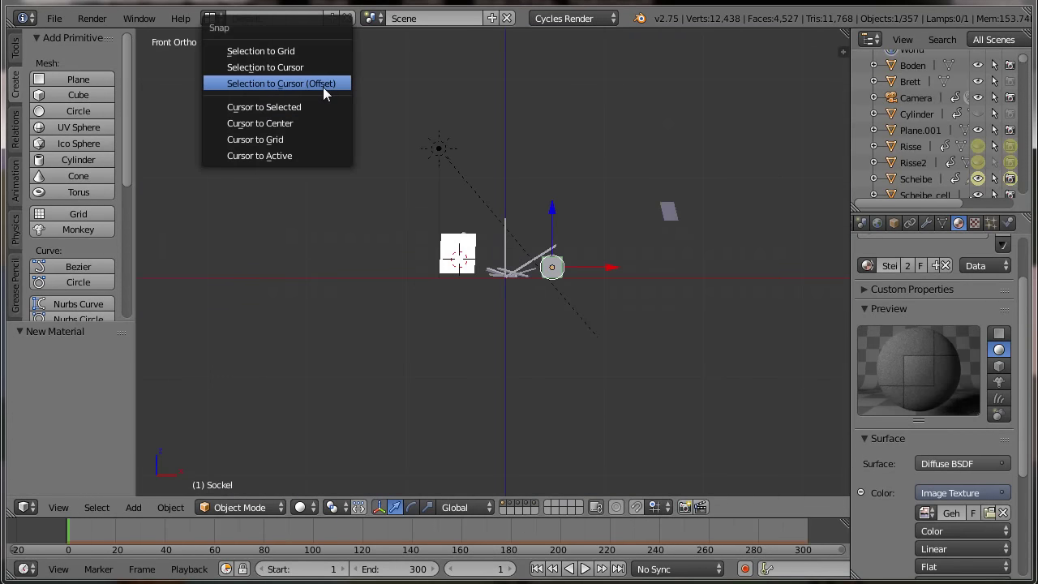
click(302, 107)
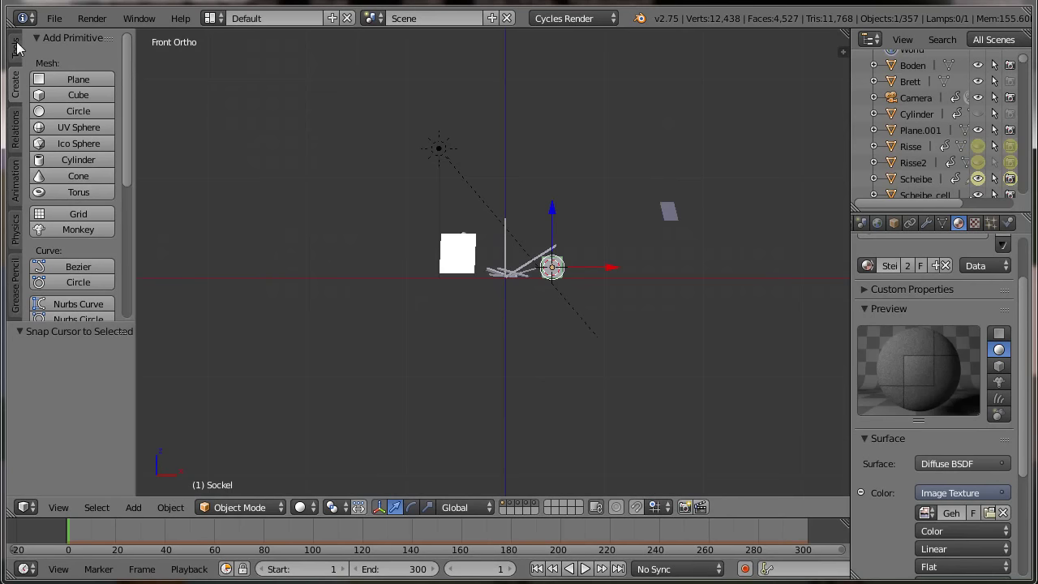
Move Plane.001 to another layer and switch visible layers to hide the shard objects.
right_click(670, 213)
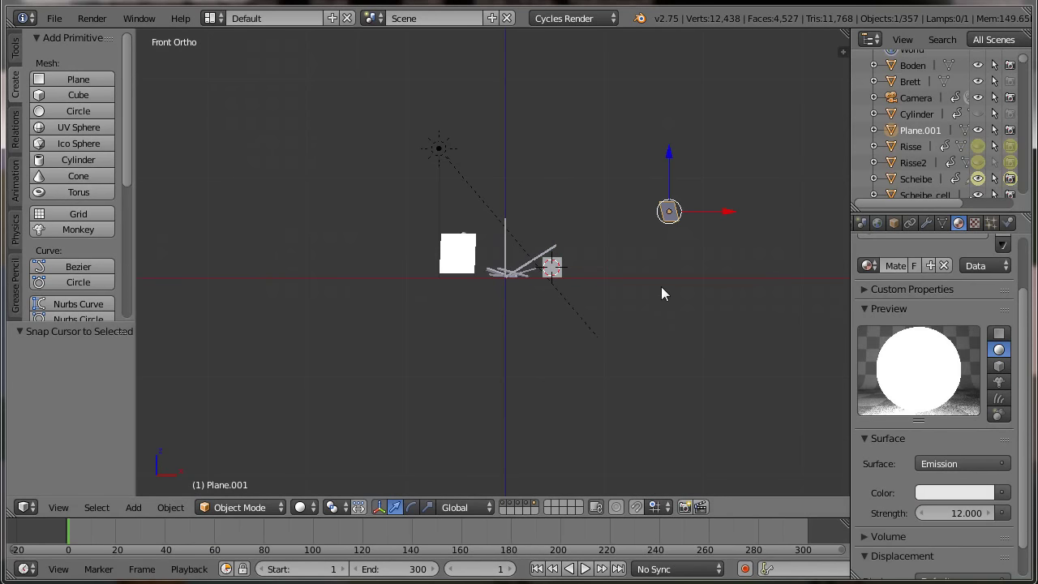
key(m)
click(790, 321)
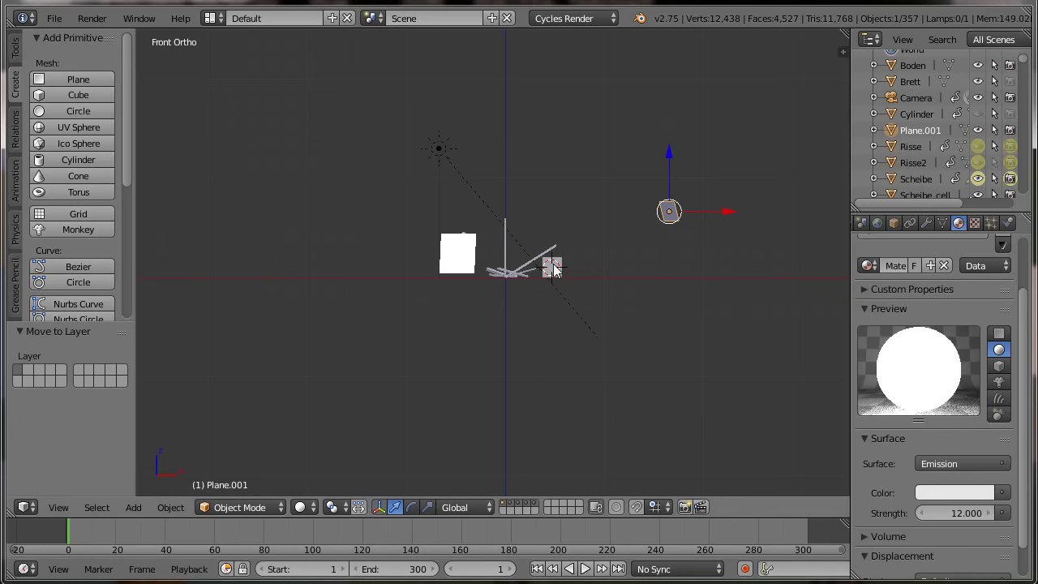
click(507, 505)
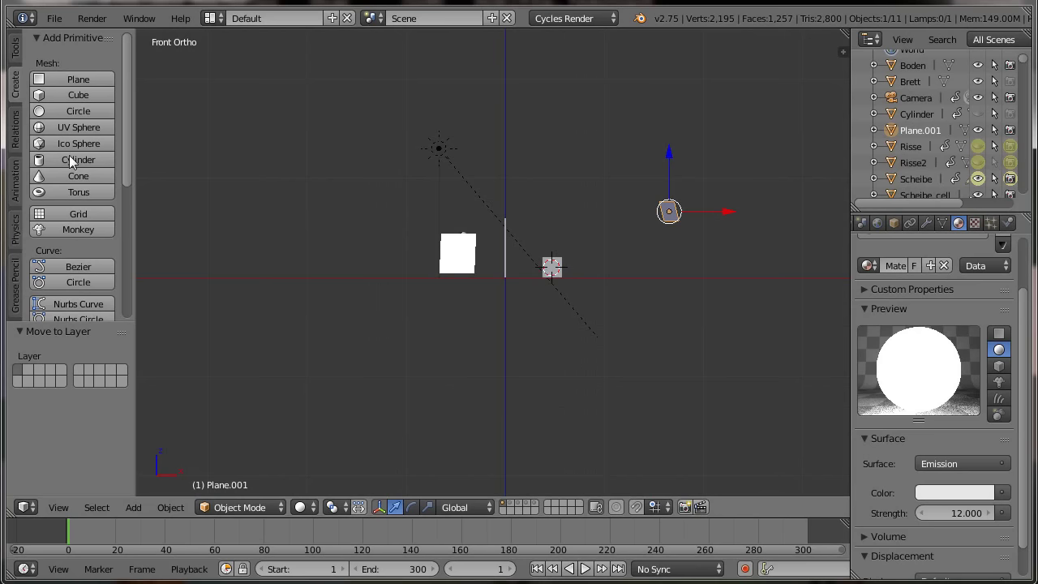
Add a Plain Axes Empty at the 3D cursor and raise it 2.457 units along Z.
scroll(70, 234, down, 5)
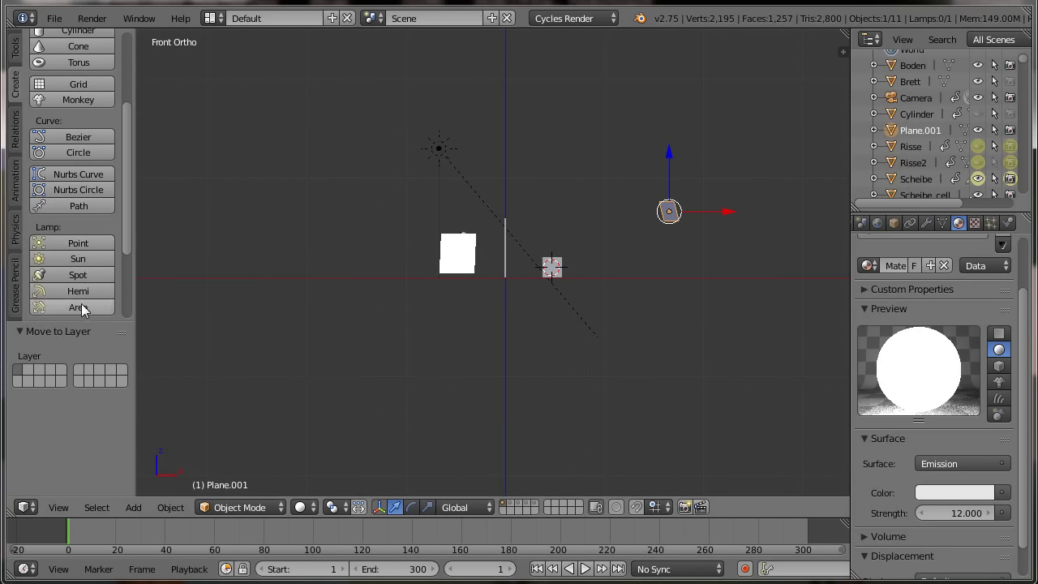
scroll(81, 303, down, 4)
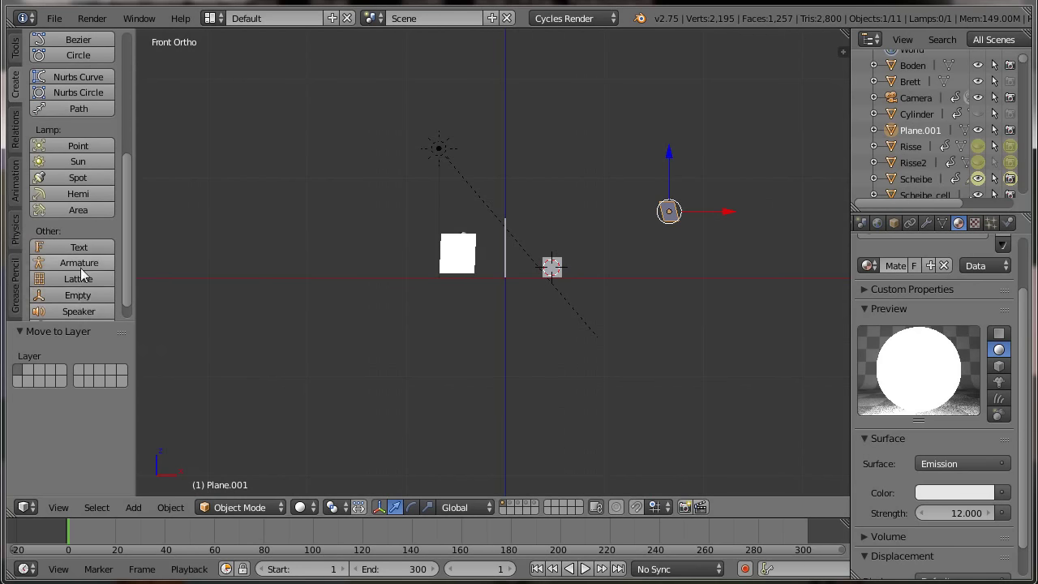
click(84, 296)
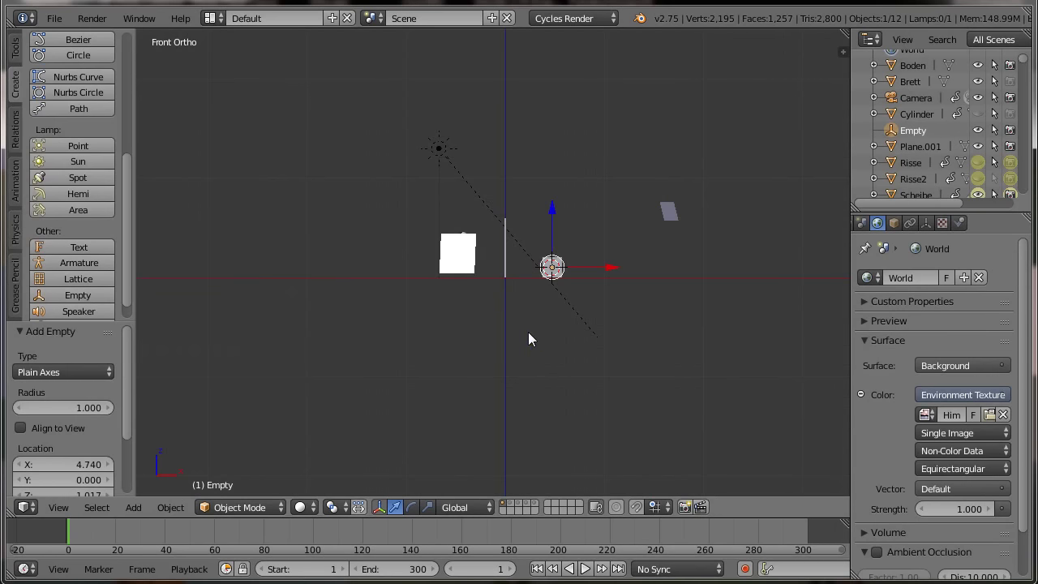
key(g)
key(z)
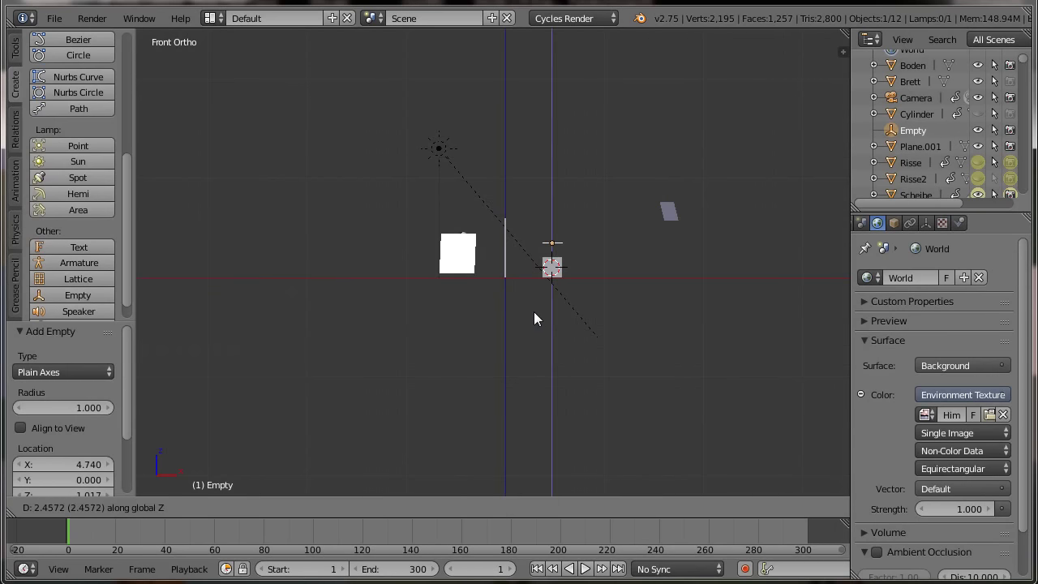
click(533, 311)
middle_drag(613, 311, 545, 375)
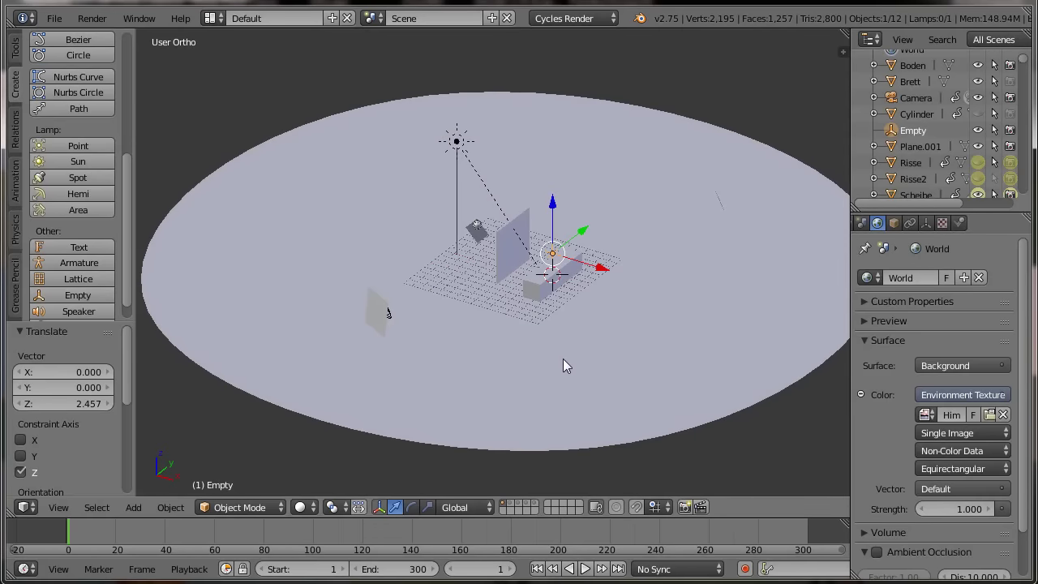
Give the Camera a Track To constraint targeting the Empty, then view through the camera.
scroll(563, 359, up, 2)
scroll(546, 324, up, 1)
scroll(547, 332, up, 2)
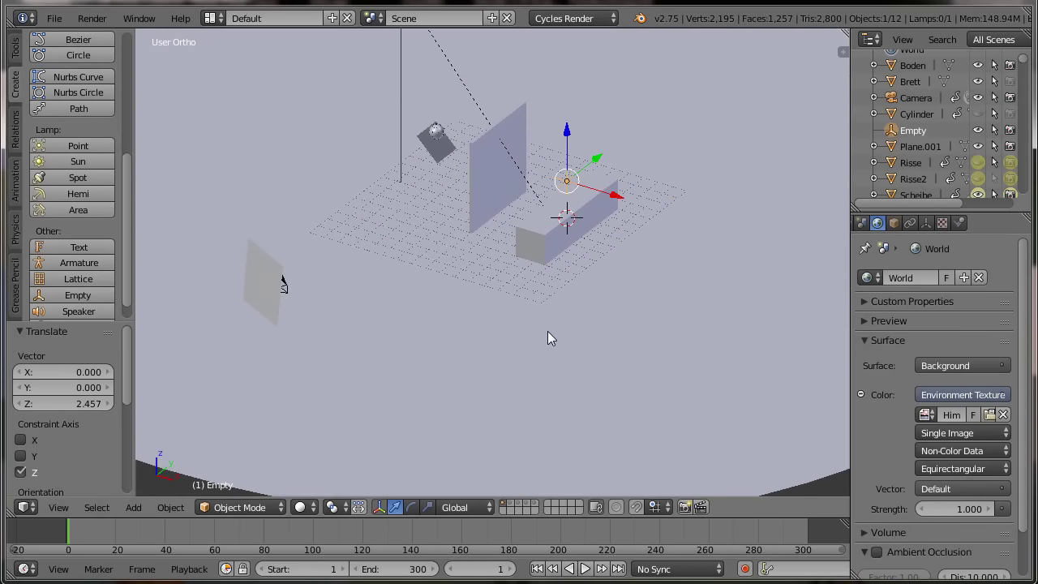
shift+right_click(285, 285)
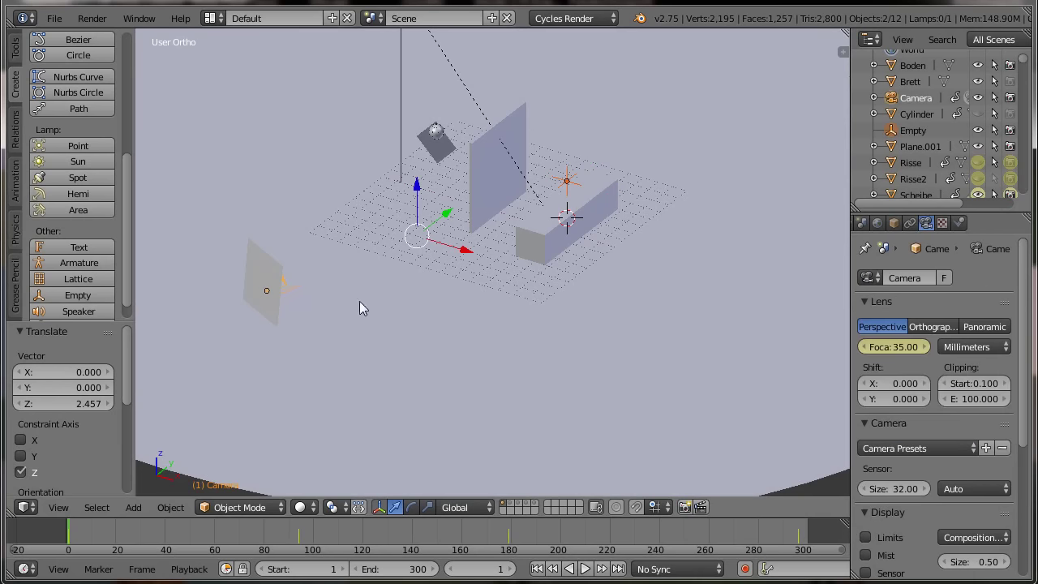
key(ctrl+t)
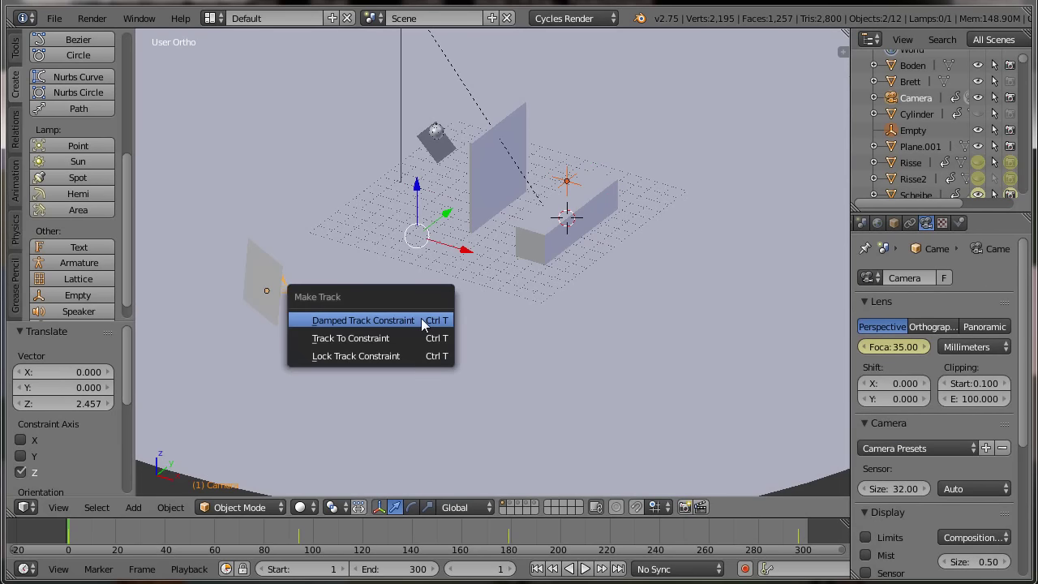
click(376, 339)
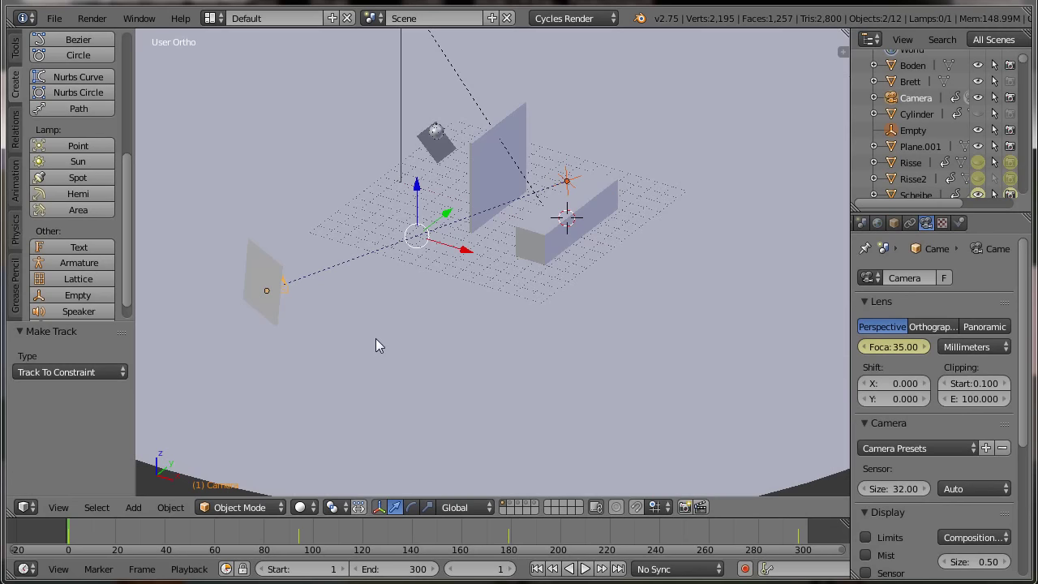
right_click(567, 182)
key(KP_0)
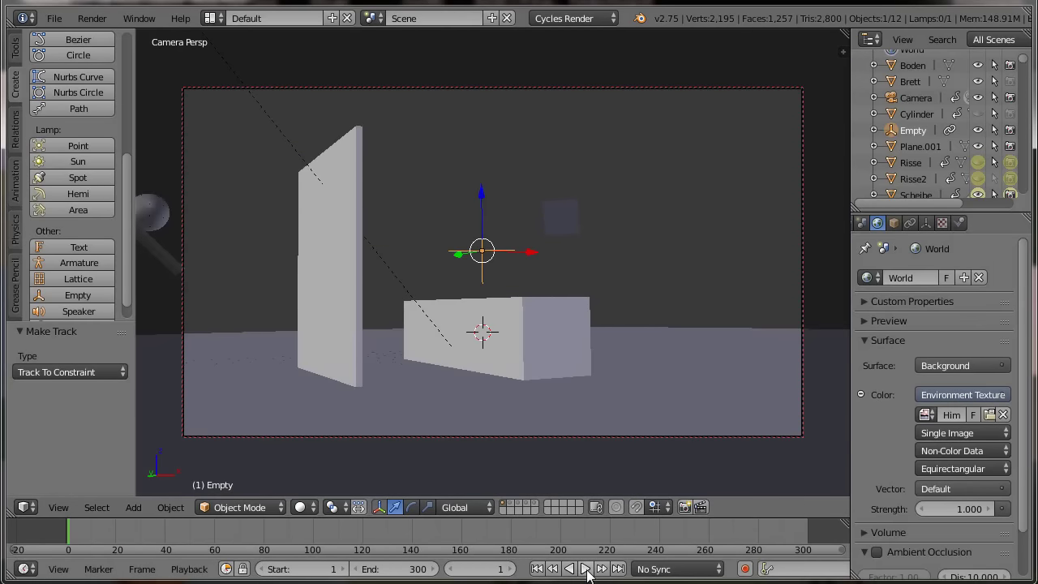
Play the animation in camera and front views to check the tracking, stopping at frame 1.
click(586, 570)
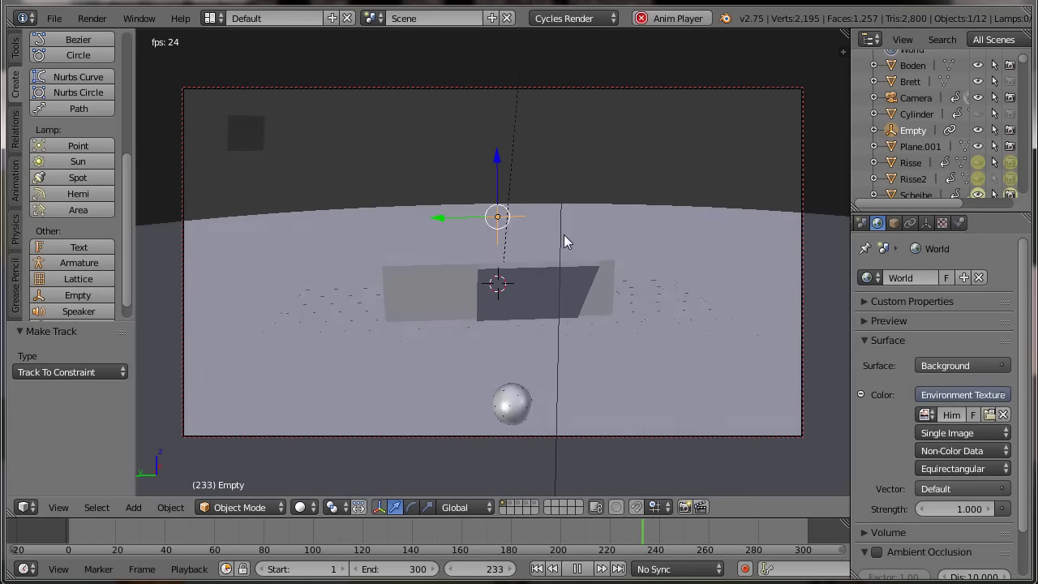
key(Escape)
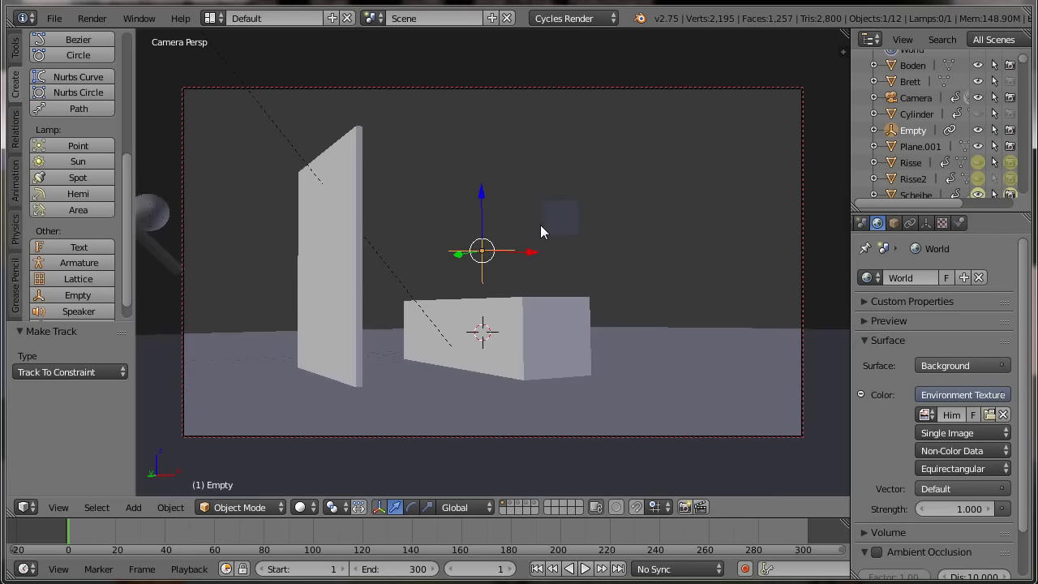
key(KP_1)
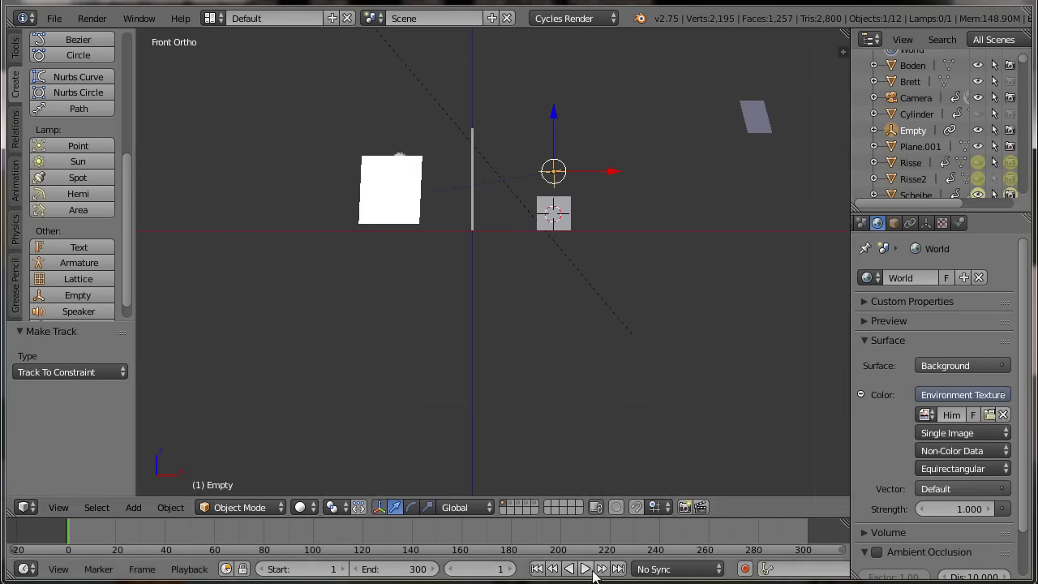
click(584, 569)
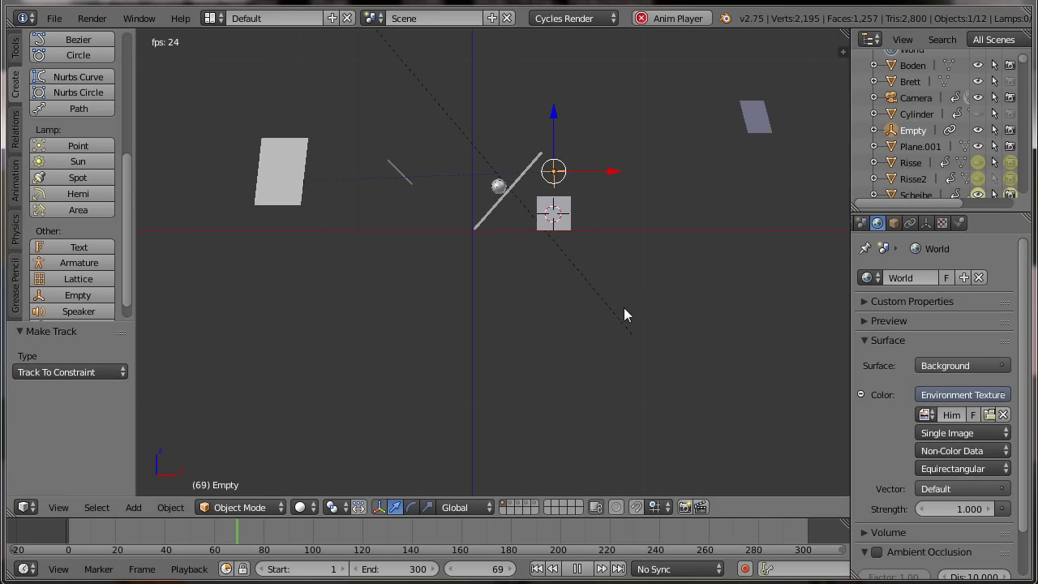
shift+middle_drag(616, 296, 549, 411)
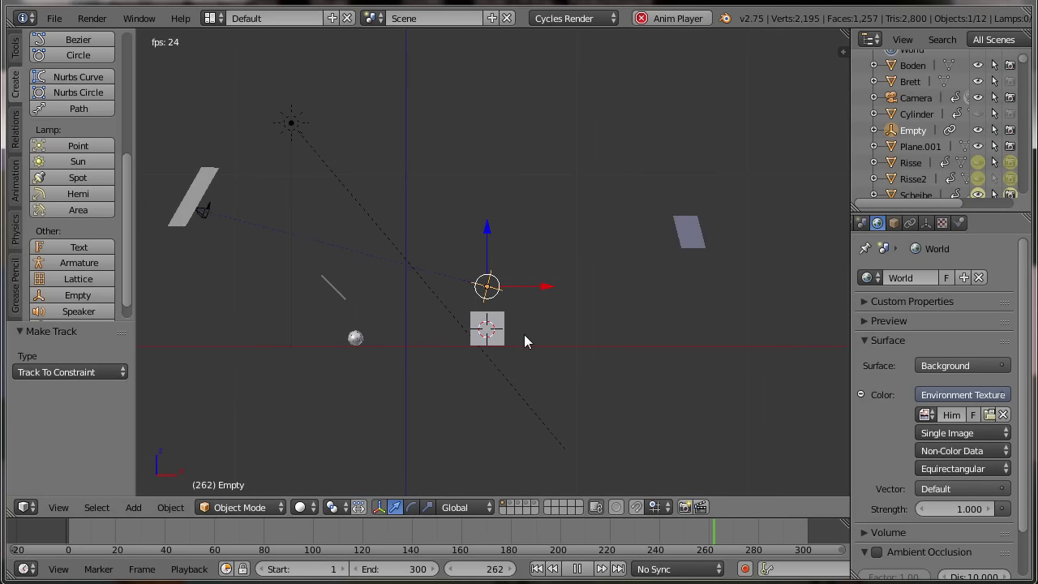
key(Escape)
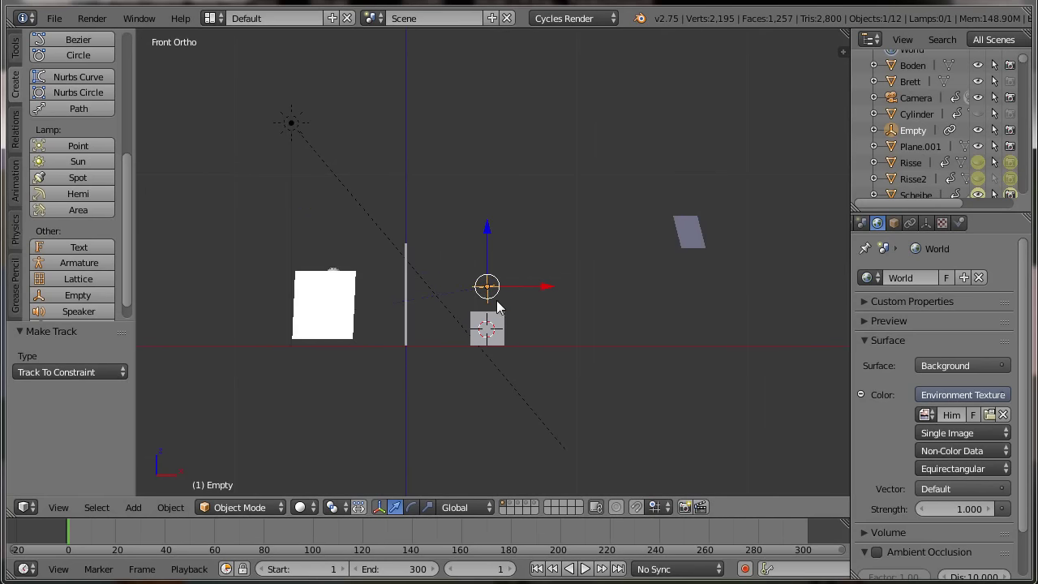
Parent Plane.001 to the Empty using Object parenting, then select Plane.001 alone.
middle_drag(557, 401, 569, 433)
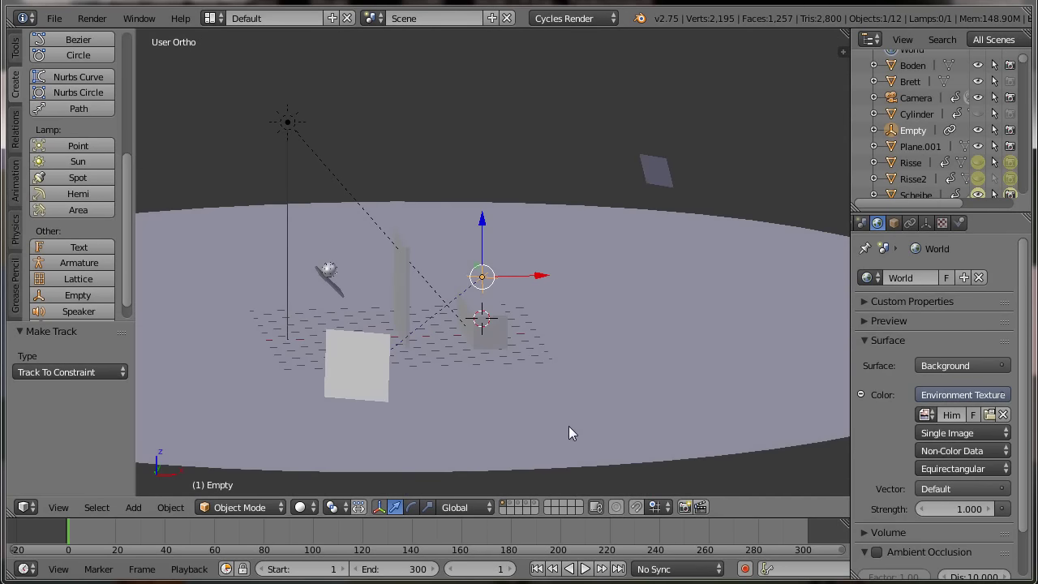
right_click(656, 168)
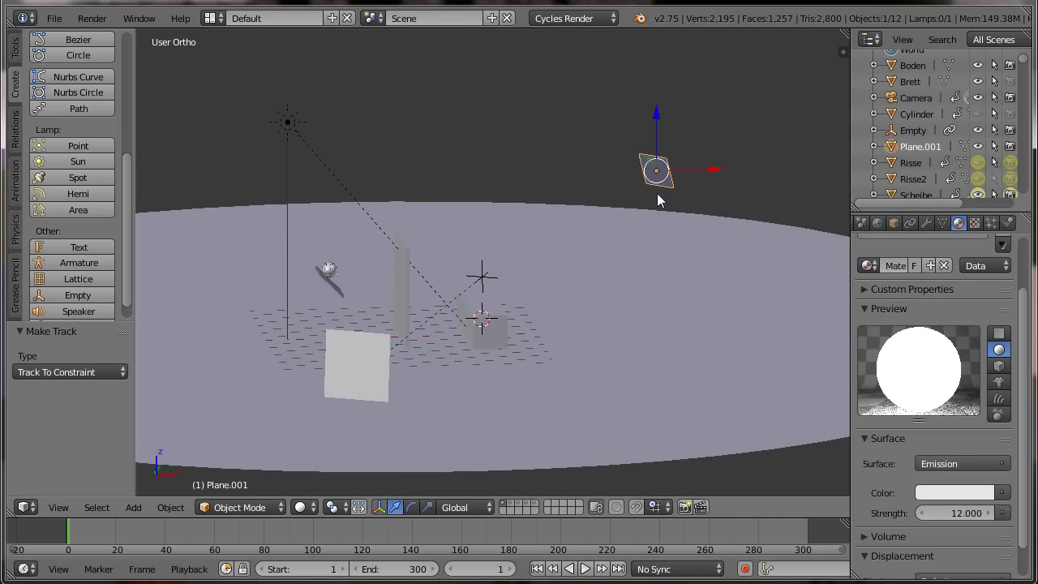
shift+right_click(480, 269)
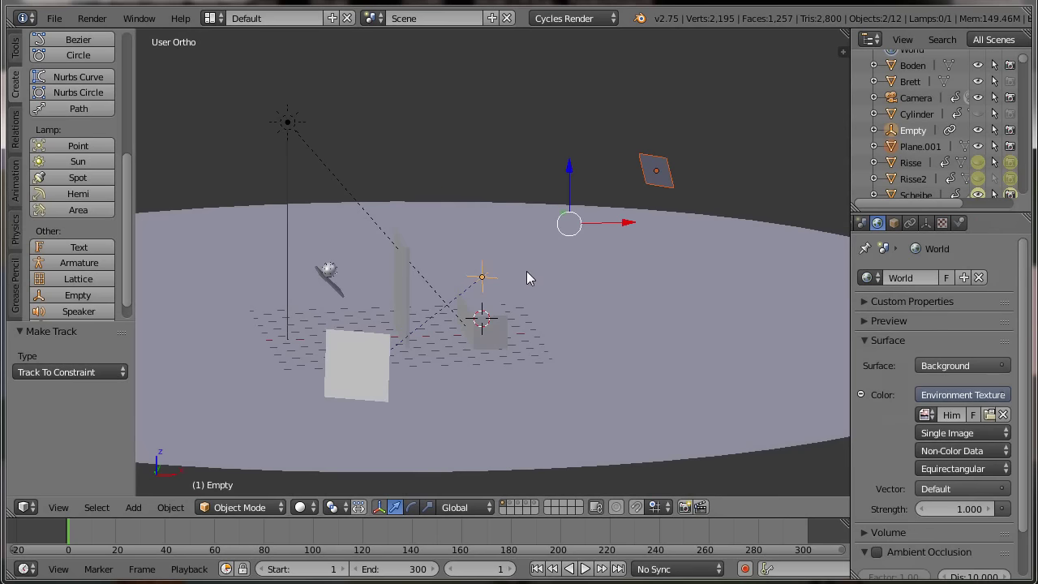
key(ctrl+p)
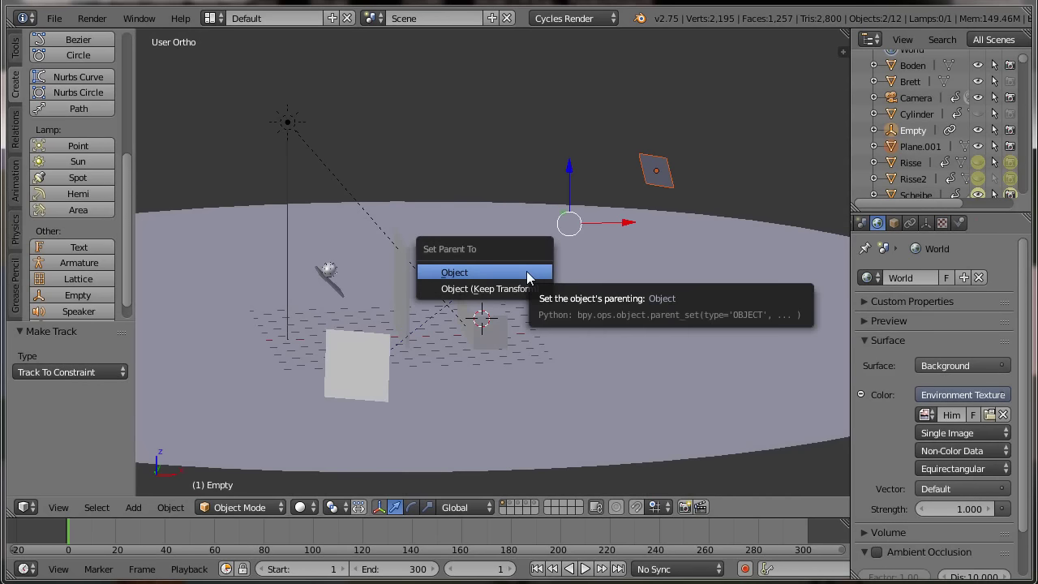
click(525, 271)
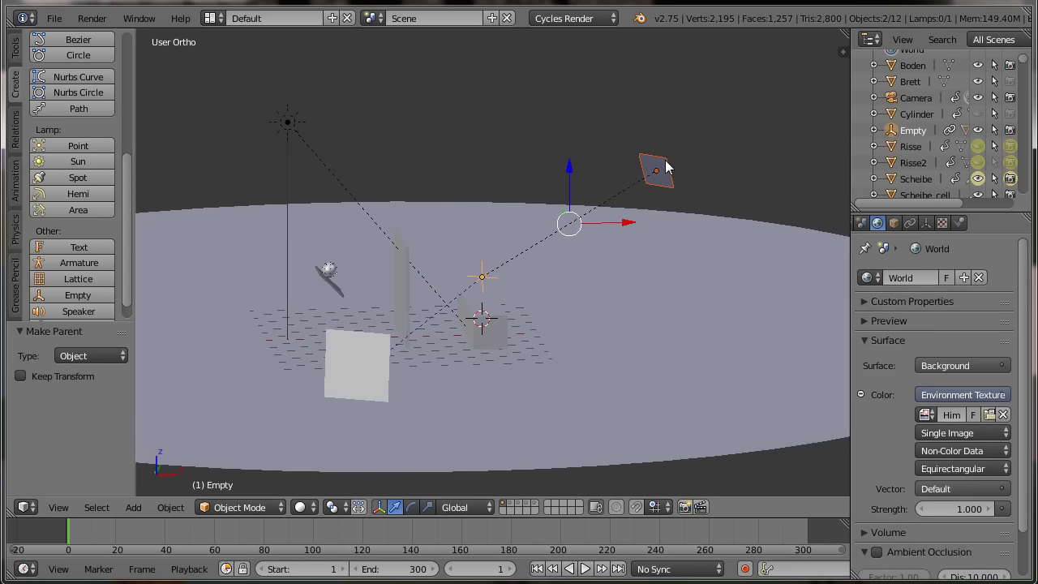
right_click(664, 162)
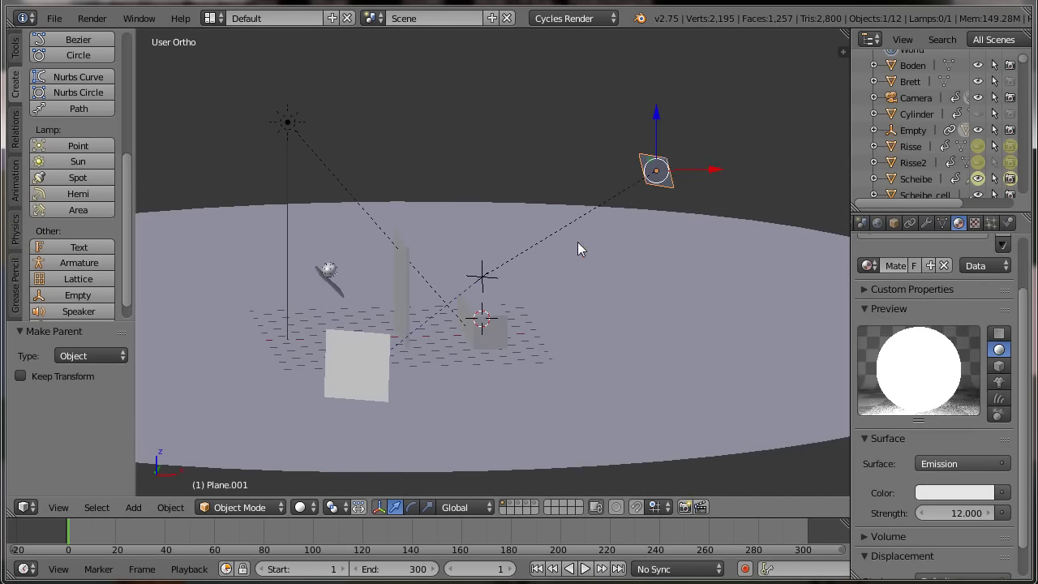
Play the animation from top view to confirm Plane.001 follows the Empty, then stop at frame 1.
click(586, 570)
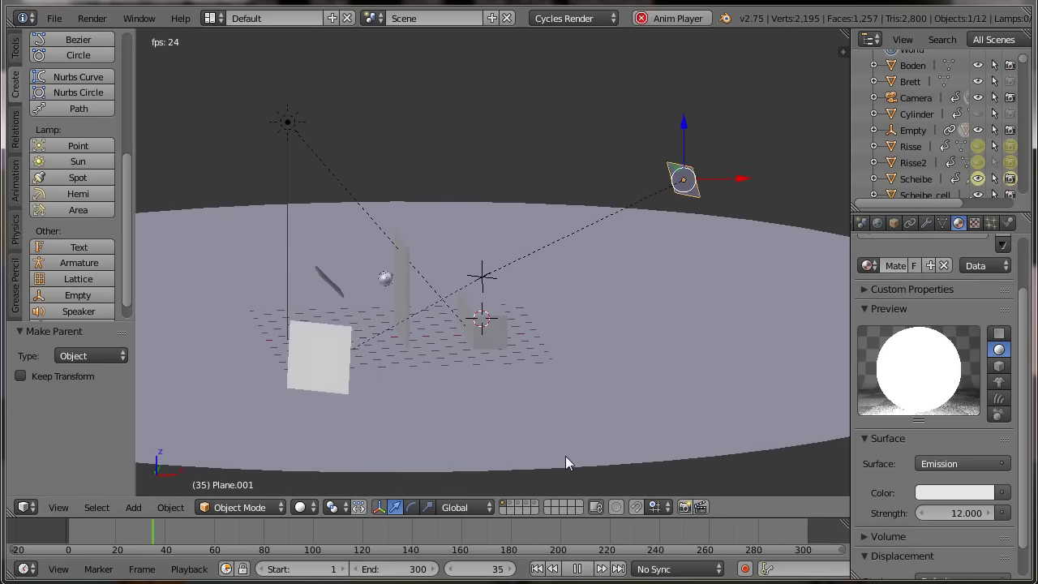
key(KP_7)
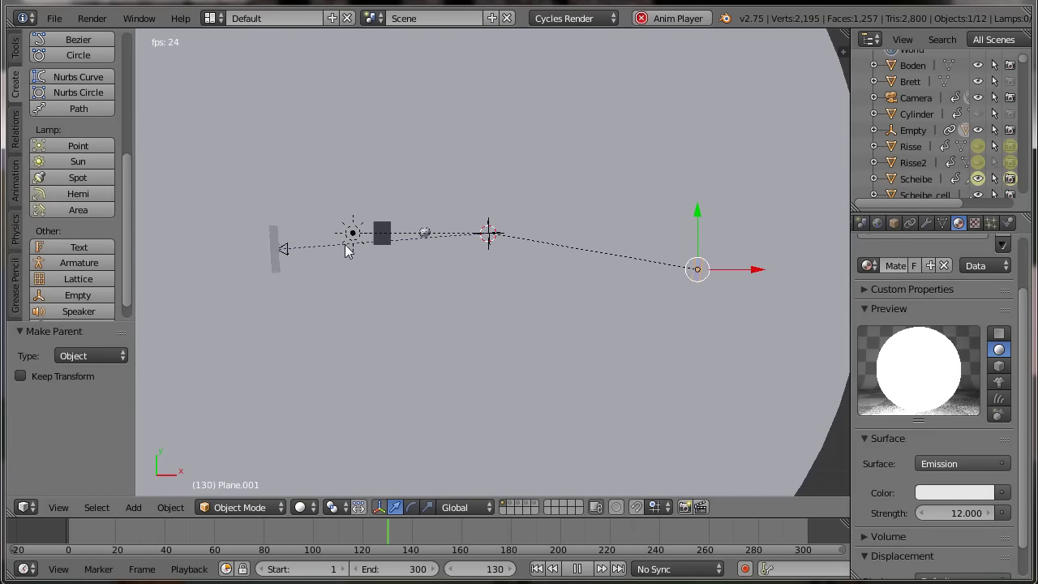
key(Escape)
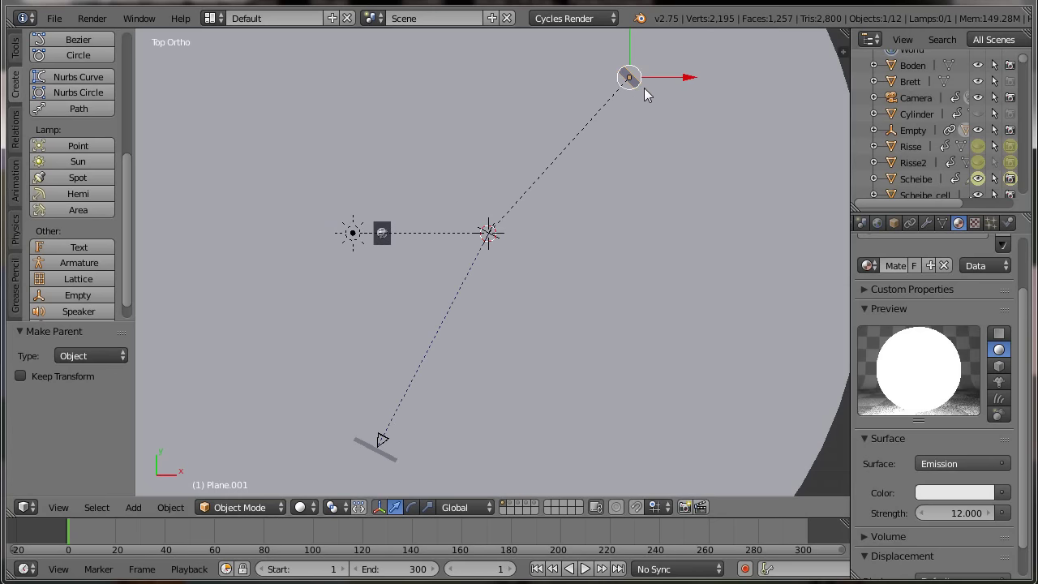
Lower Plane.001 about 1.3 units along Z, rotate it 10.8°, and view through the camera.
key(KP_1)
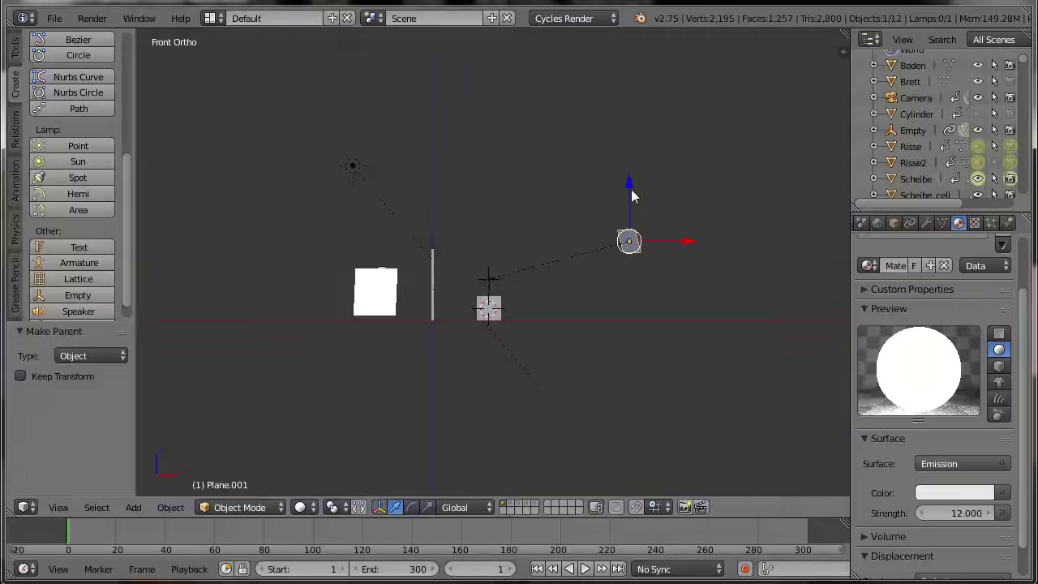
drag(632, 182, 633, 197)
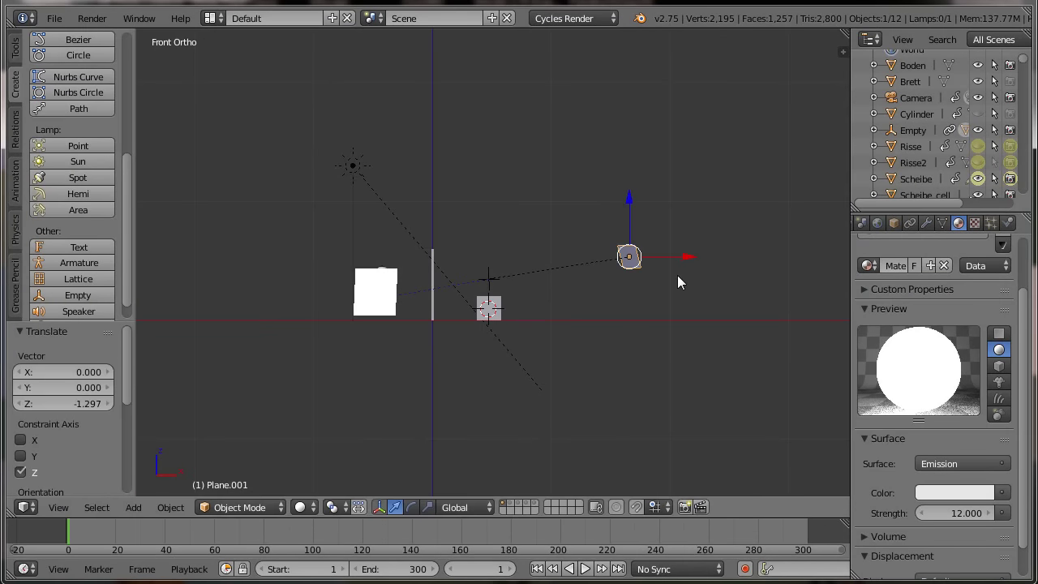
mouse_move(677, 275)
middle_down()
mouse_move(663, 294)
mouse_move(575, 297)
mouse_move(584, 296)
middle_up()
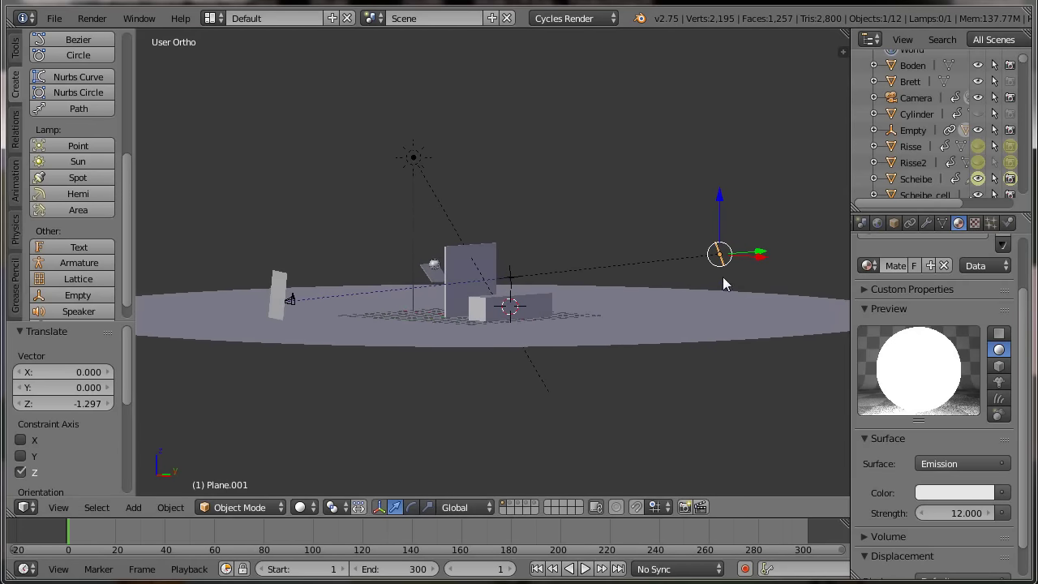
key(r)
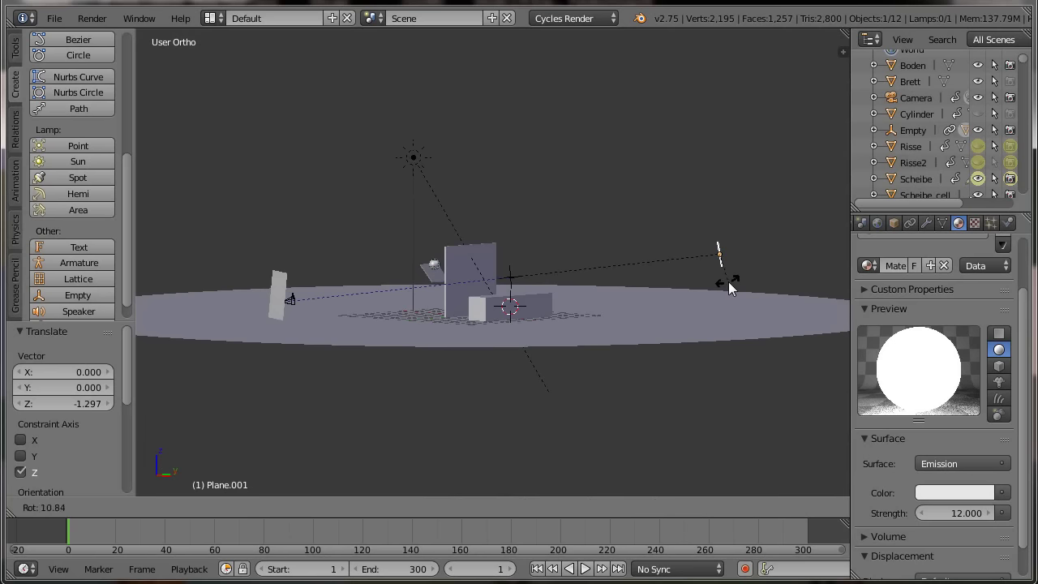
click(729, 282)
mouse_move(573, 395)
middle_down()
mouse_move(632, 381)
mouse_move(613, 391)
middle_up()
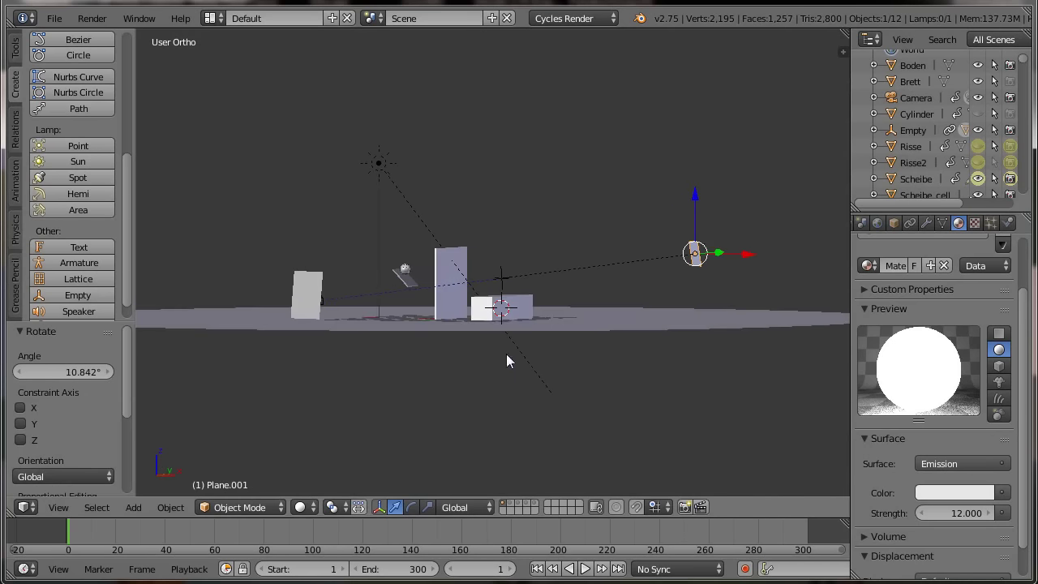
key(KP_0)
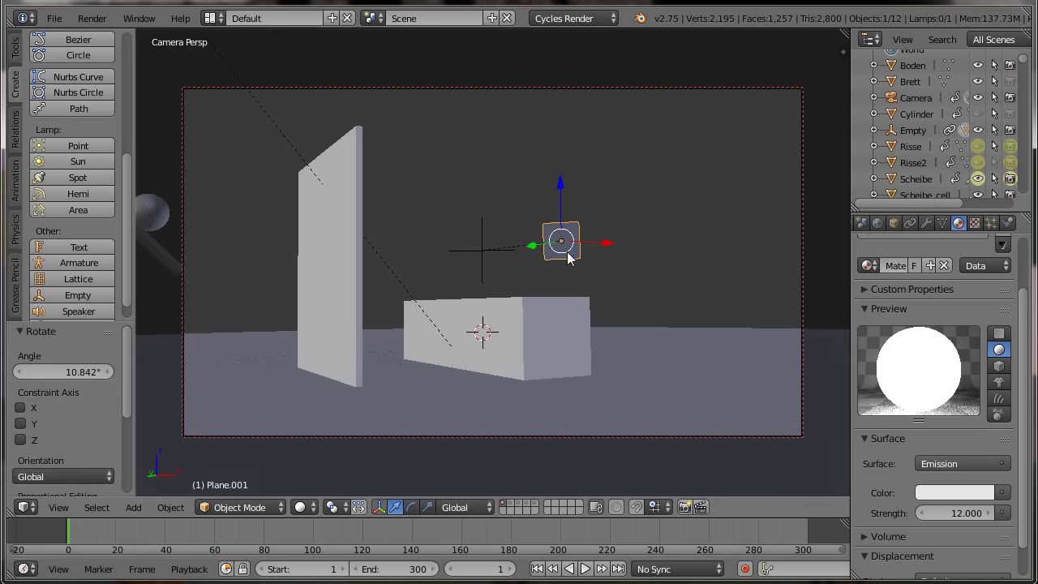
Set the viewport to Rendered shading and switch to the Compositing screen layout.
click(299, 507)
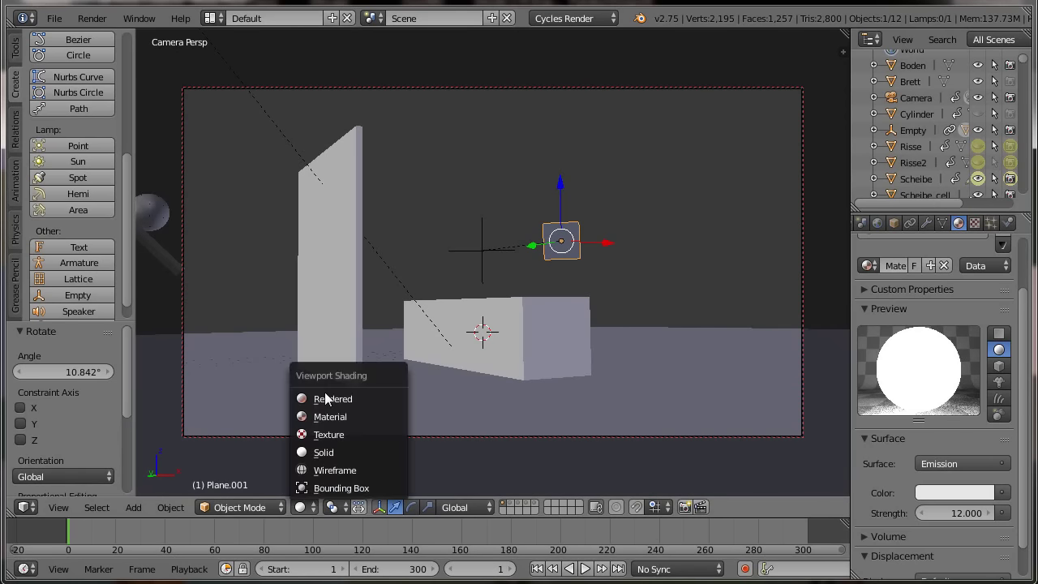
click(328, 395)
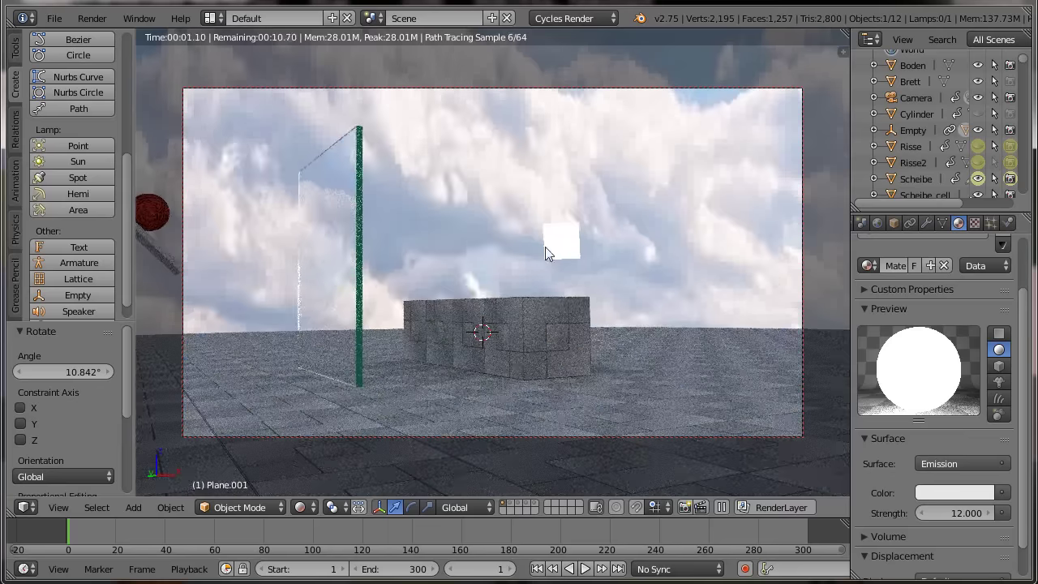
click(209, 18)
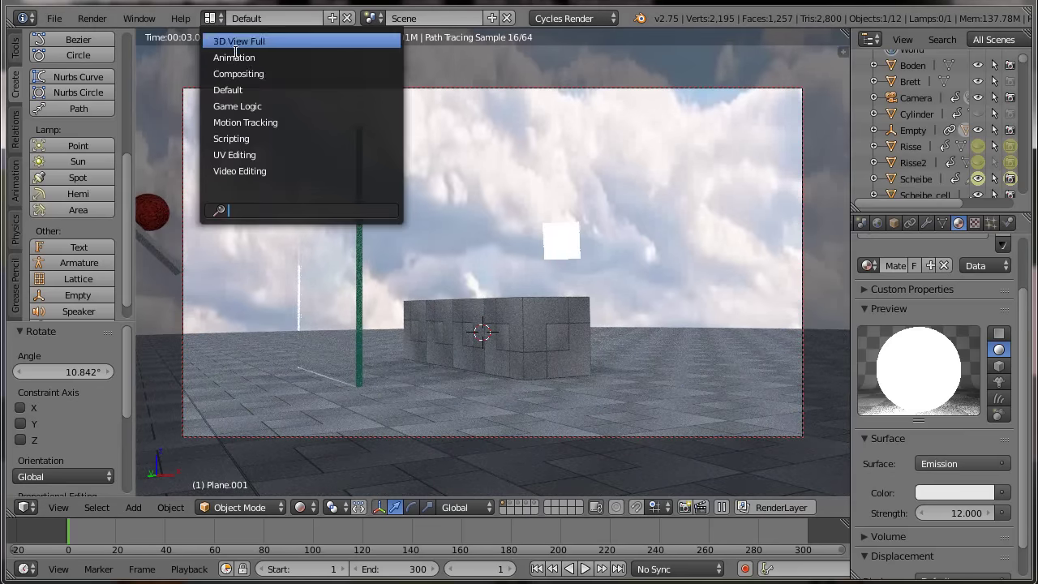
click(235, 72)
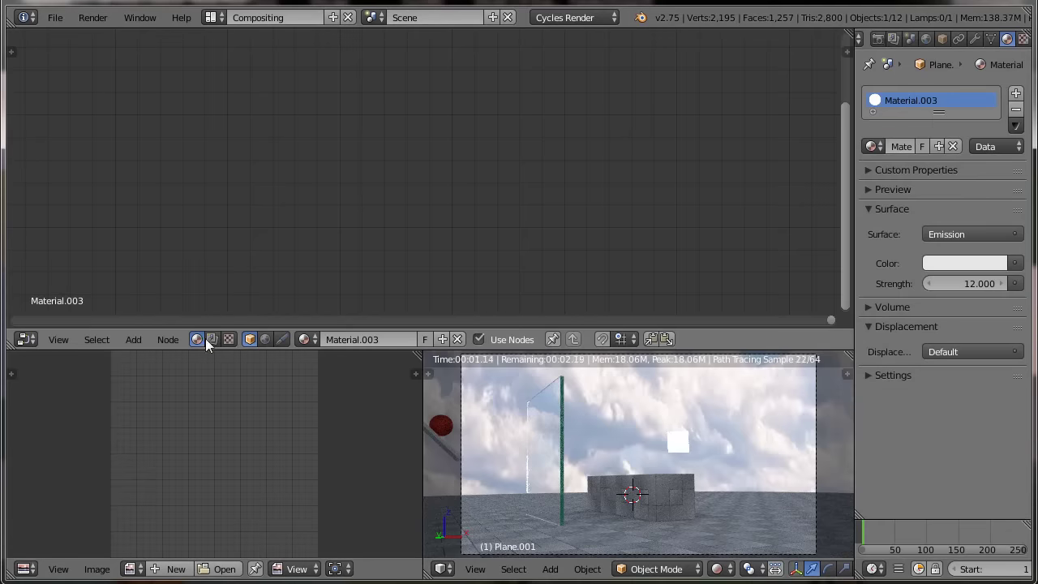
Bring Material.003's Emission and Material Output nodes into view and move Material Output right.
scroll(459, 199, down, 3)
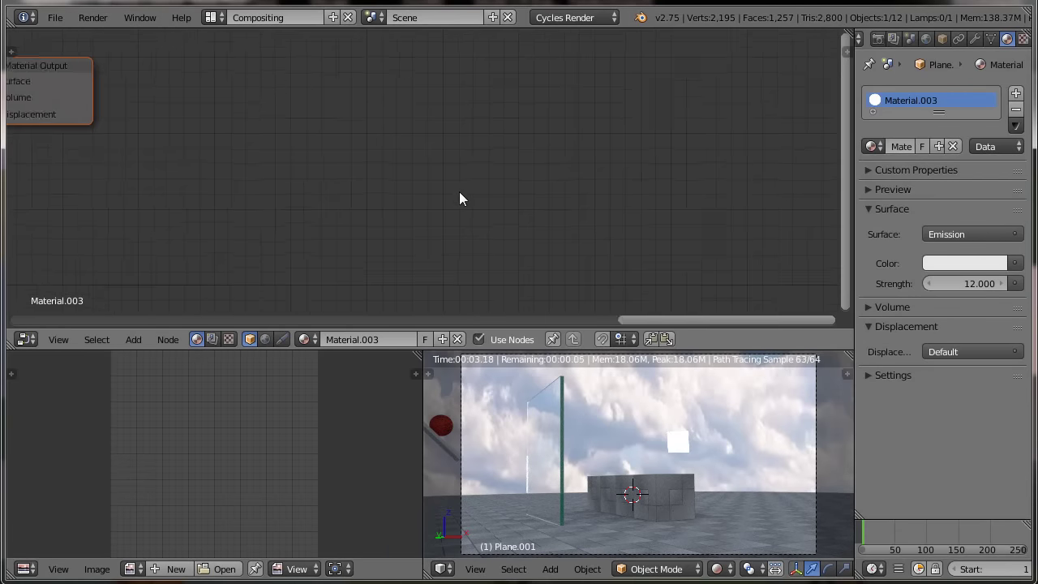
scroll(459, 198, down, 3)
mouse_move(270, 187)
middle_down()
mouse_move(261, 194)
mouse_move(550, 211)
middle_up()
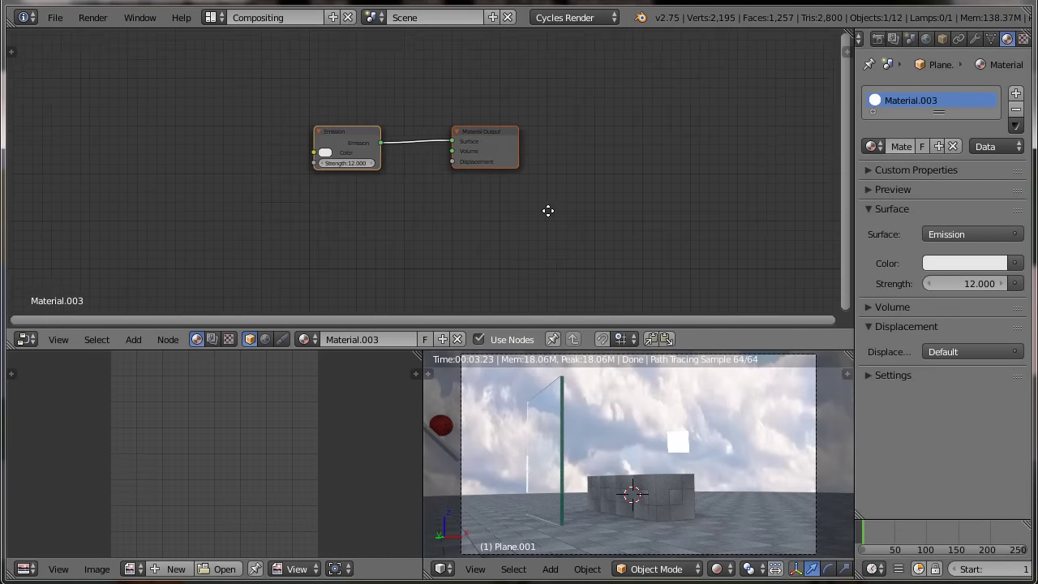
scroll(557, 244, up, 1)
mouse_move(540, 146)
mouse_down()
mouse_move(638, 166)
mouse_move(639, 155)
mouse_up()
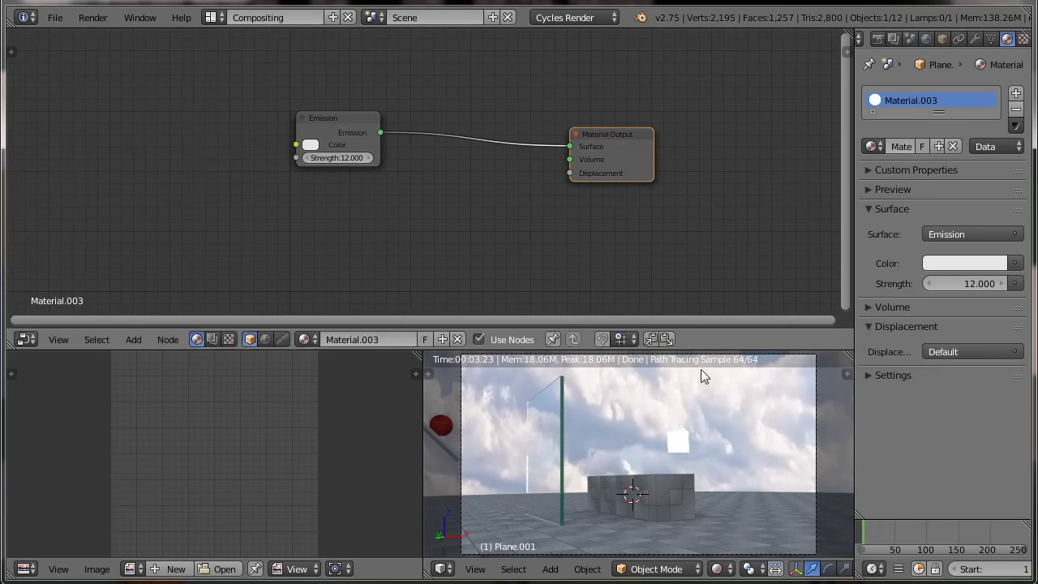
Insert a Mix Shader after Emission and connect a Transparent BSDF to its second shader input.
click(128, 340)
mouse_move(158, 272)
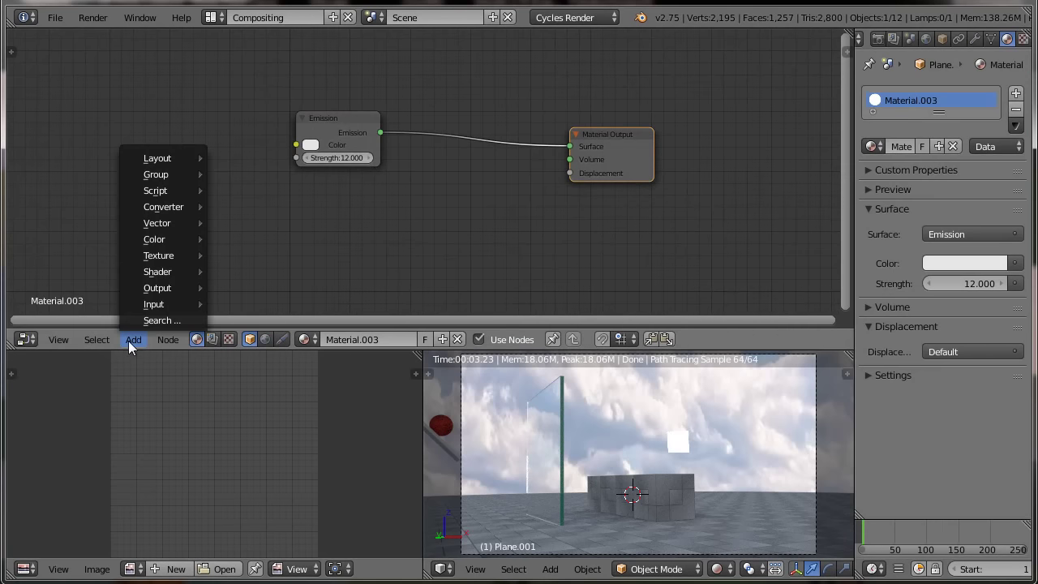
click(233, 274)
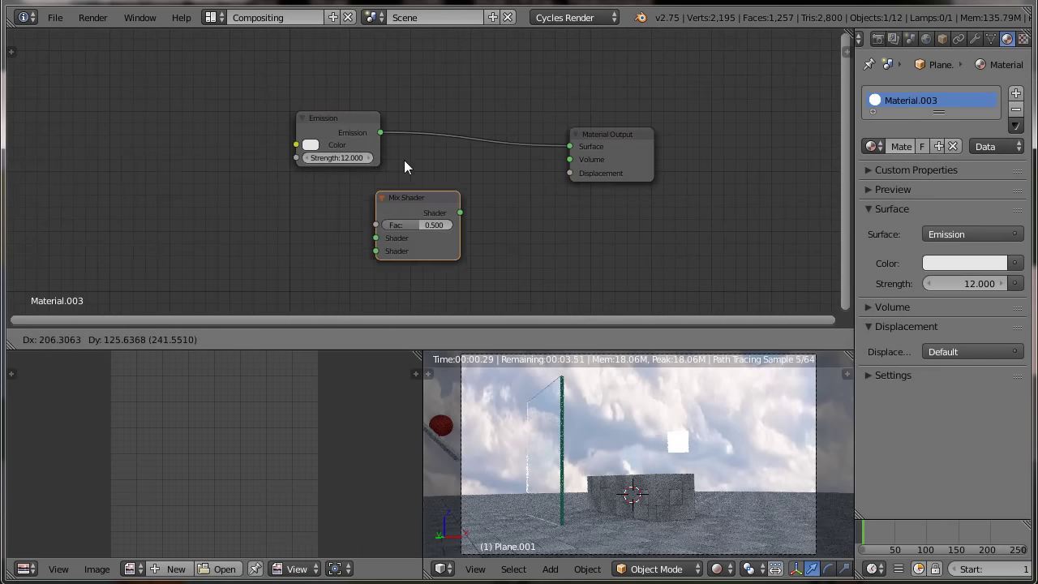
click(461, 109)
click(133, 341)
mouse_move(158, 271)
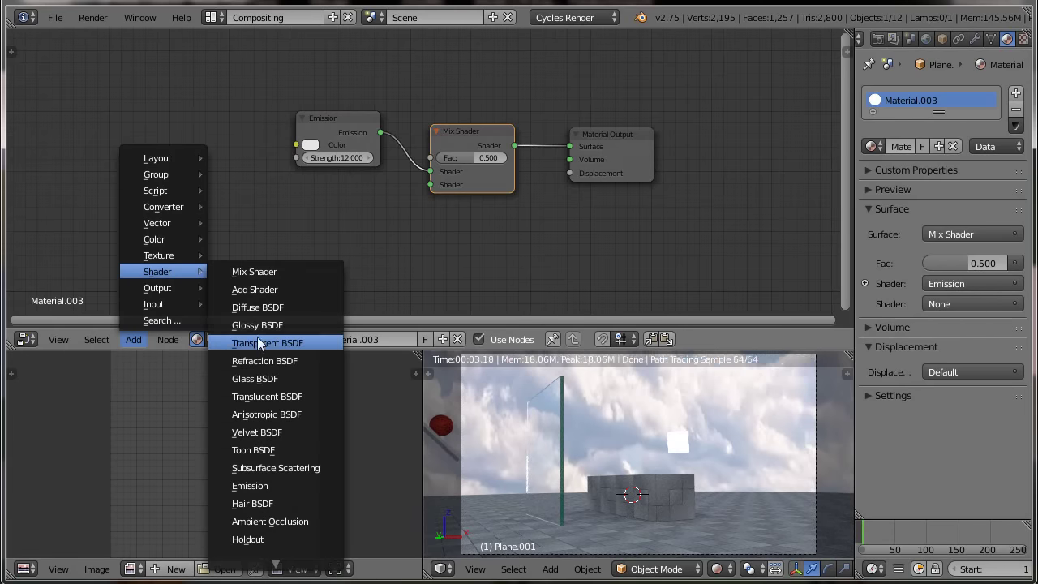
click(257, 339)
click(381, 209)
drag(382, 207, 430, 185)
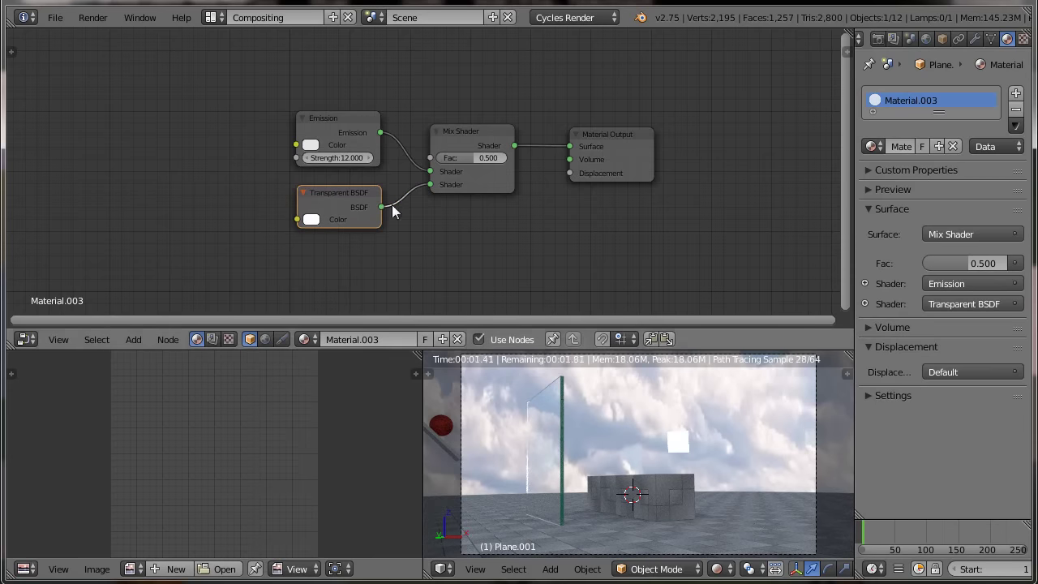
middle_drag(423, 246, 424, 303)
Add a Light Path node, link Is Camera Ray to the Mix Shader Fac, and check the preview.
click(134, 340)
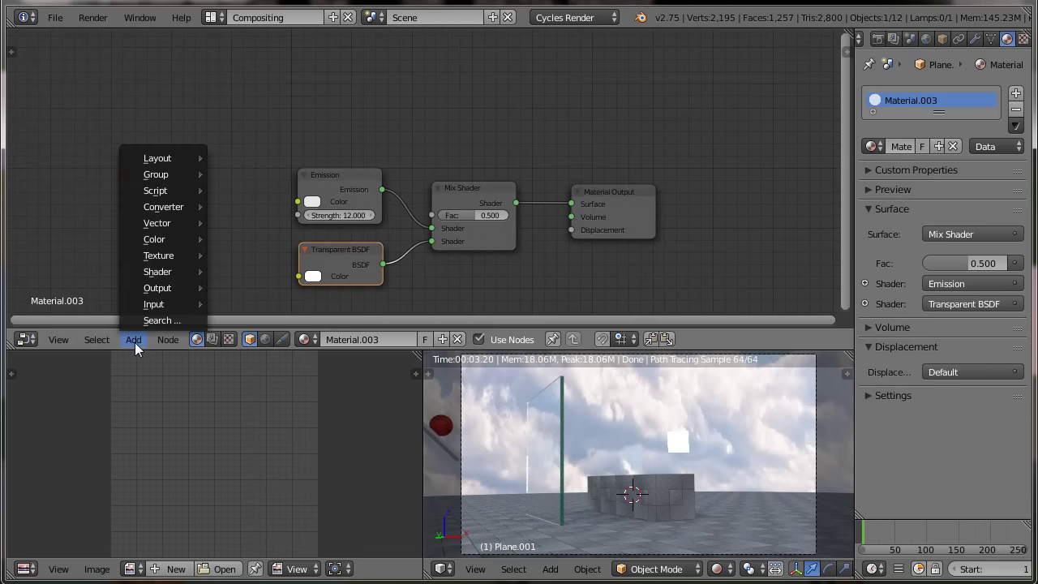
mouse_move(154, 304)
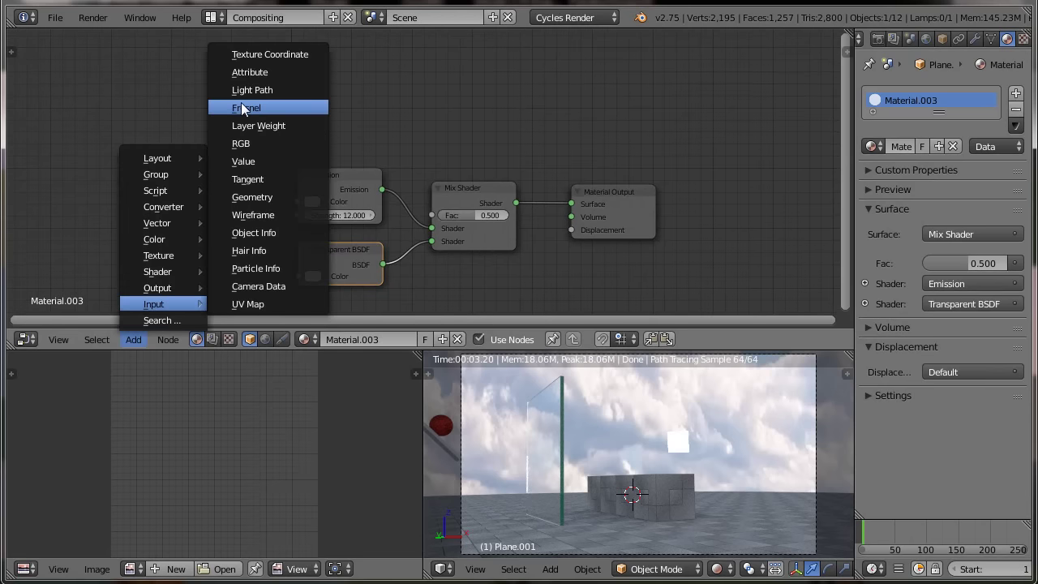
click(253, 89)
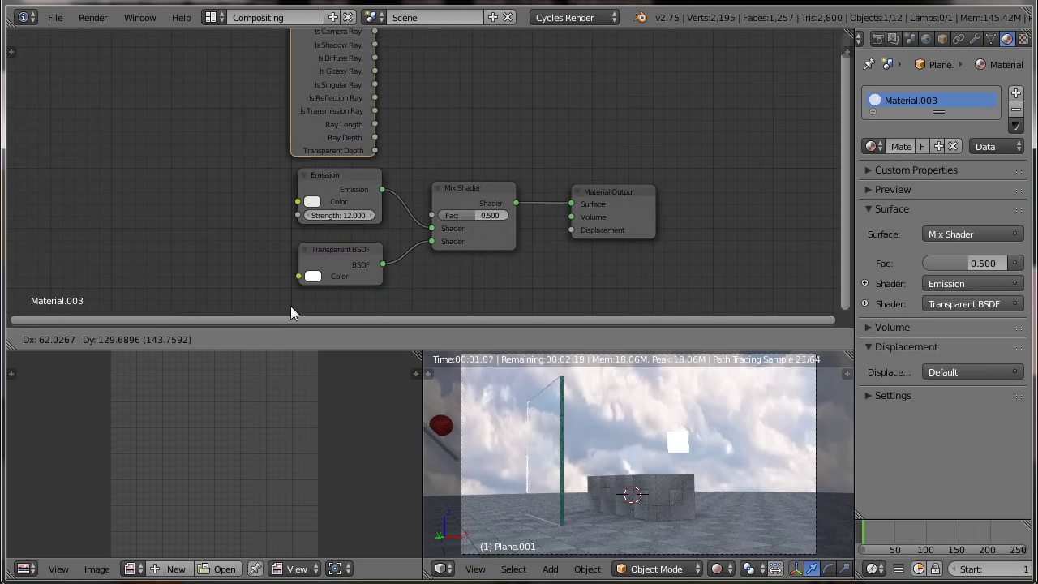
click(317, 299)
middle_drag(407, 140, 409, 179)
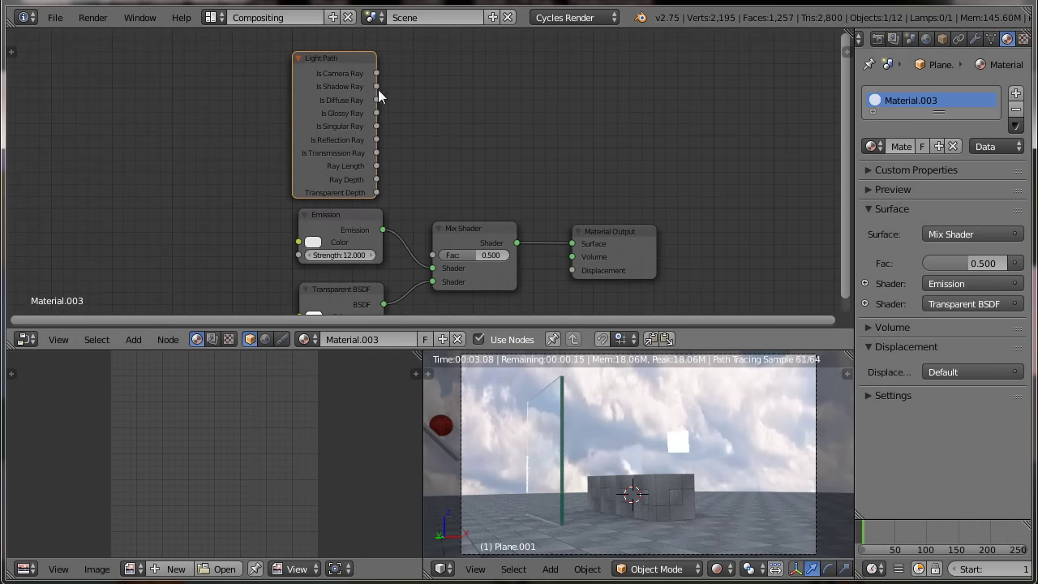
drag(377, 73, 432, 262)
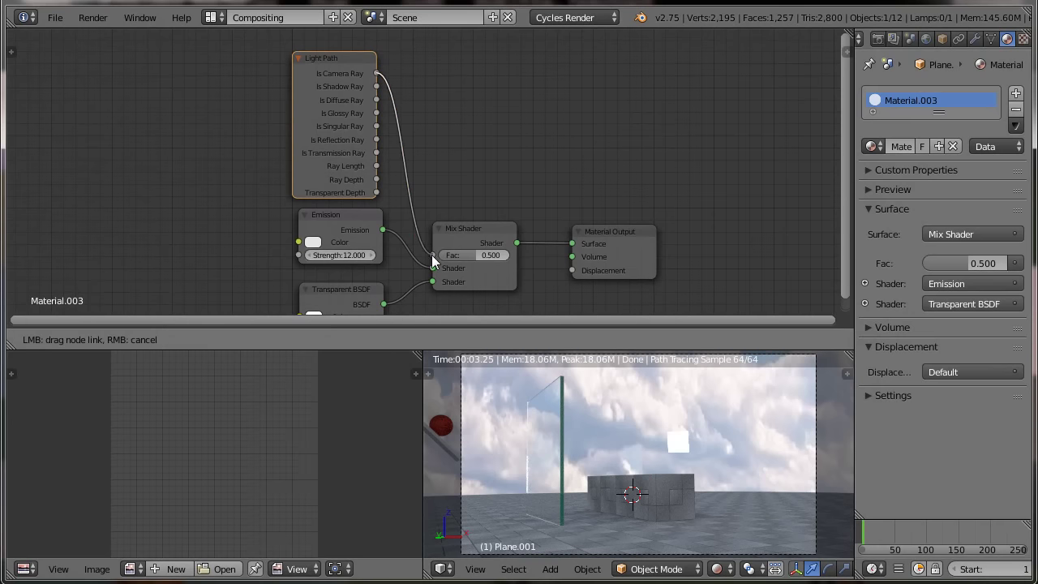
drag(432, 255, 432, 255)
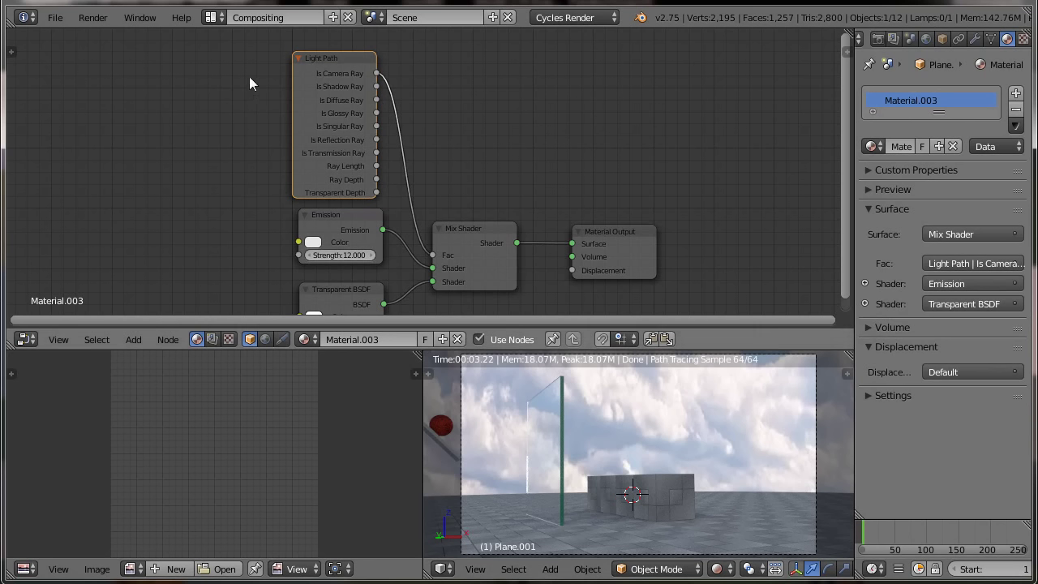
click(894, 190)
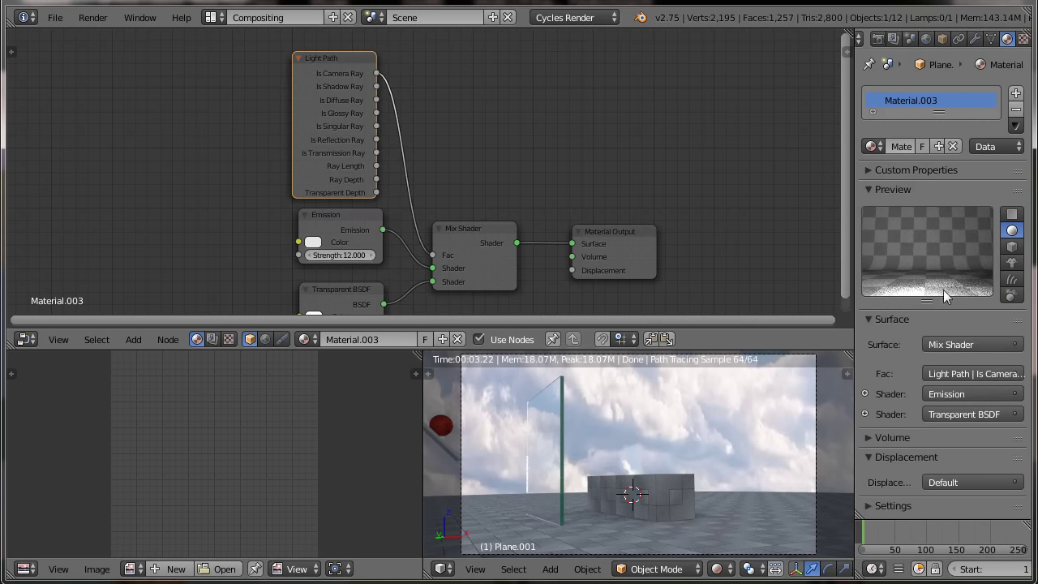
click(214, 18)
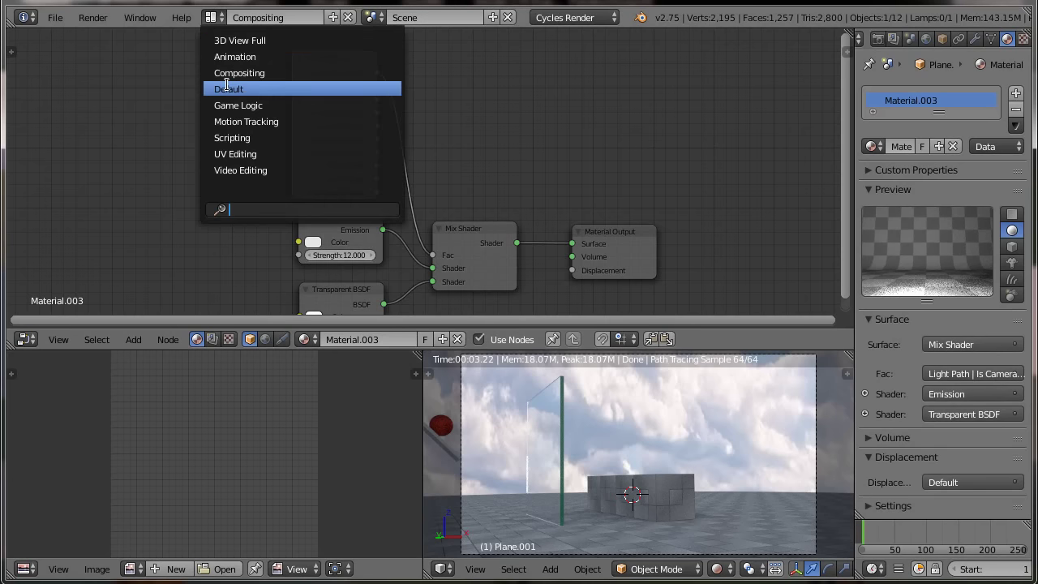
Return to the Default layout and expand the Performance panel in Render properties.
click(226, 85)
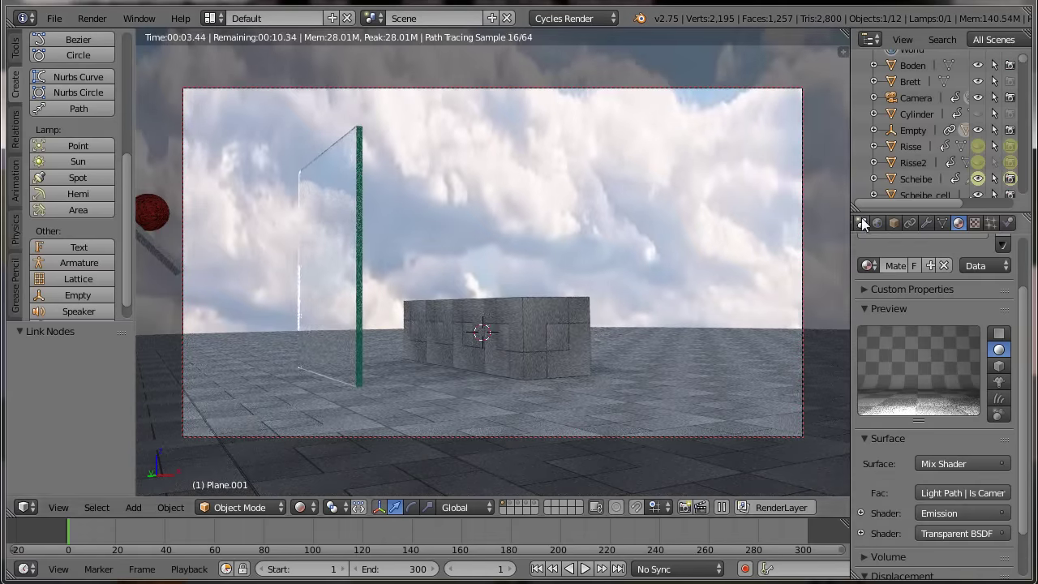
scroll(873, 221, up, 3)
click(897, 223)
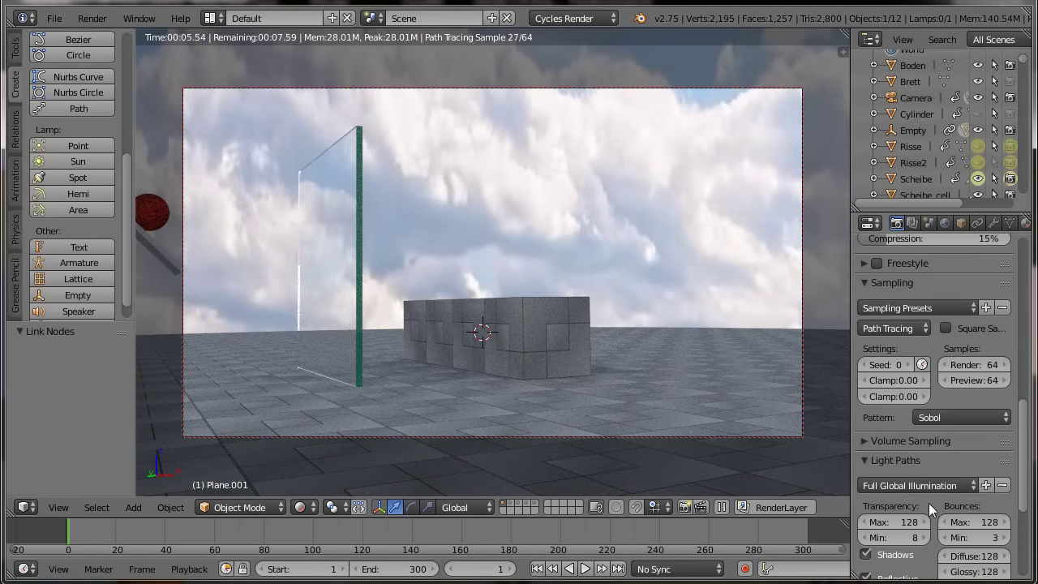
scroll(929, 505, down, 3)
scroll(929, 507, down, 2)
scroll(929, 495, up, 3)
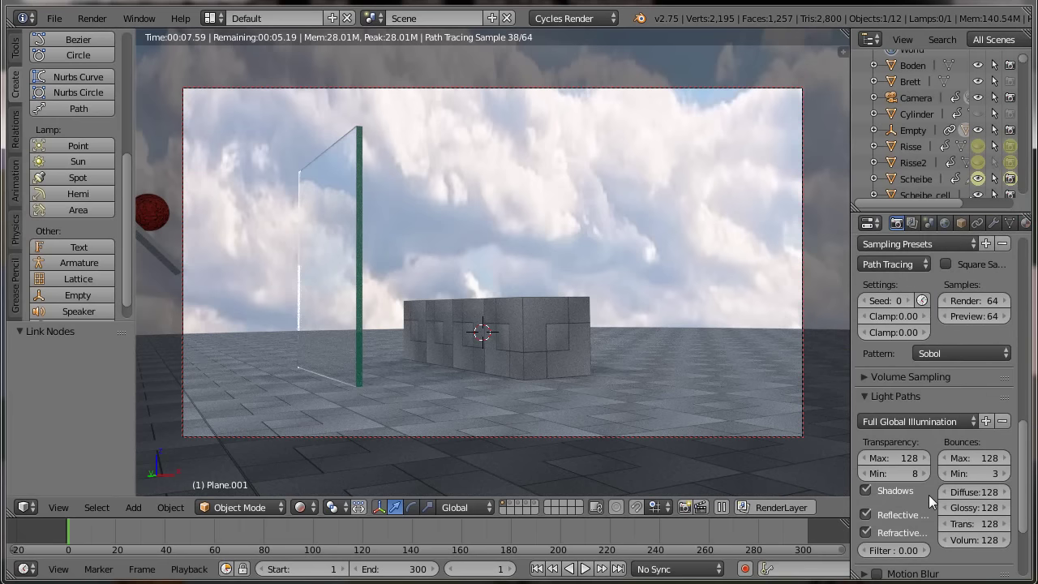
scroll(898, 430, down, 2)
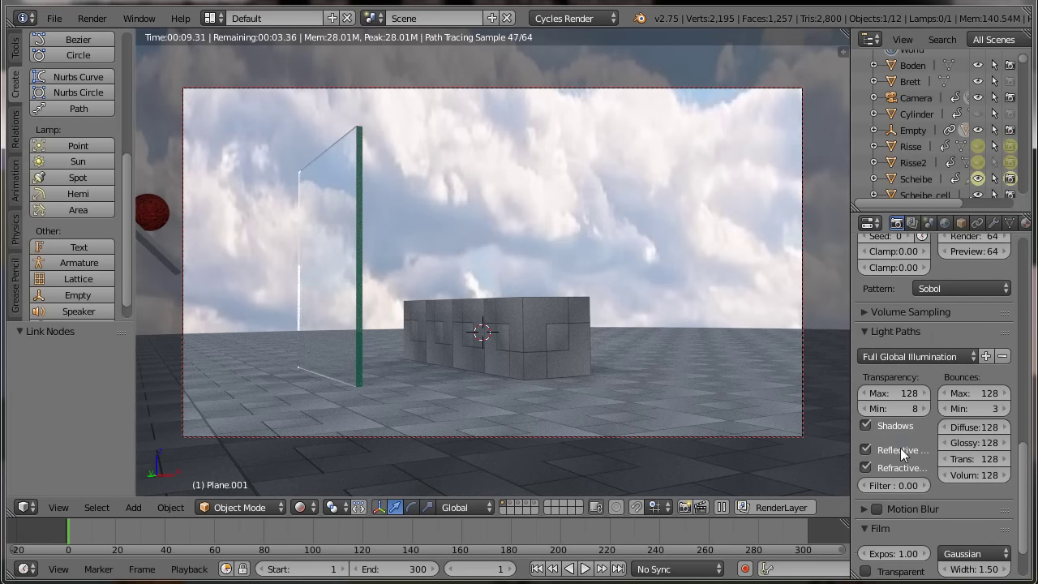
scroll(900, 448, down, 1)
scroll(901, 447, down, 1)
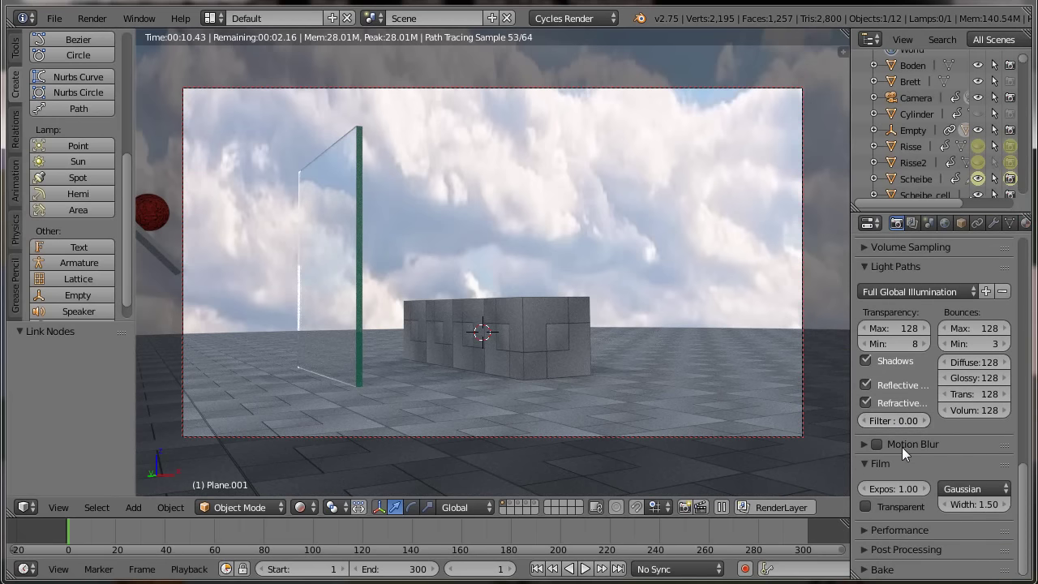
click(901, 528)
Scroll back to Sampling and select the second Clamp field to clear its value.
scroll(907, 525, down, 2)
scroll(907, 525, down, 2)
scroll(908, 524, up, 5)
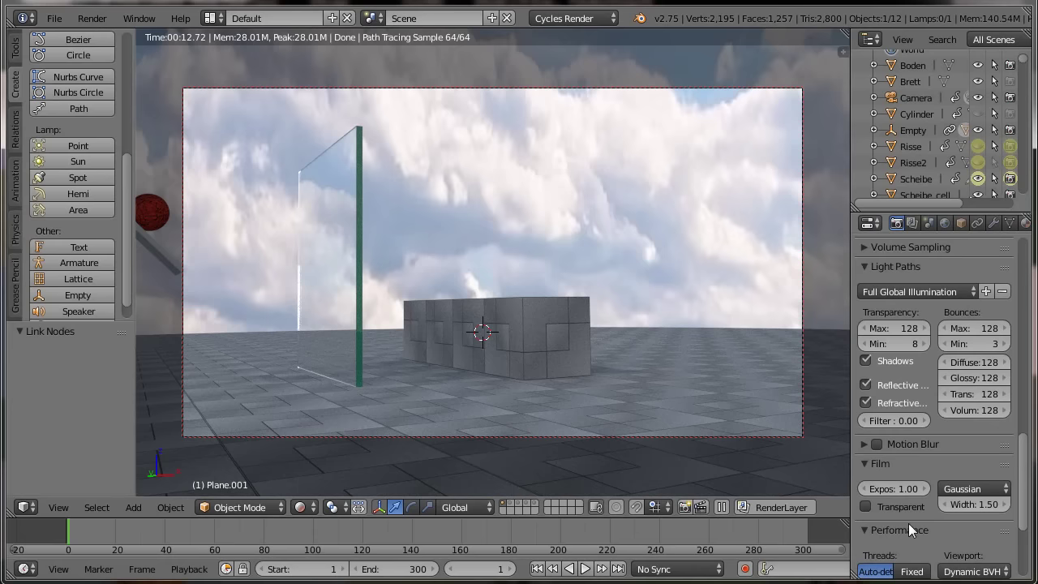
scroll(909, 523, up, 1)
scroll(909, 523, up, 1)
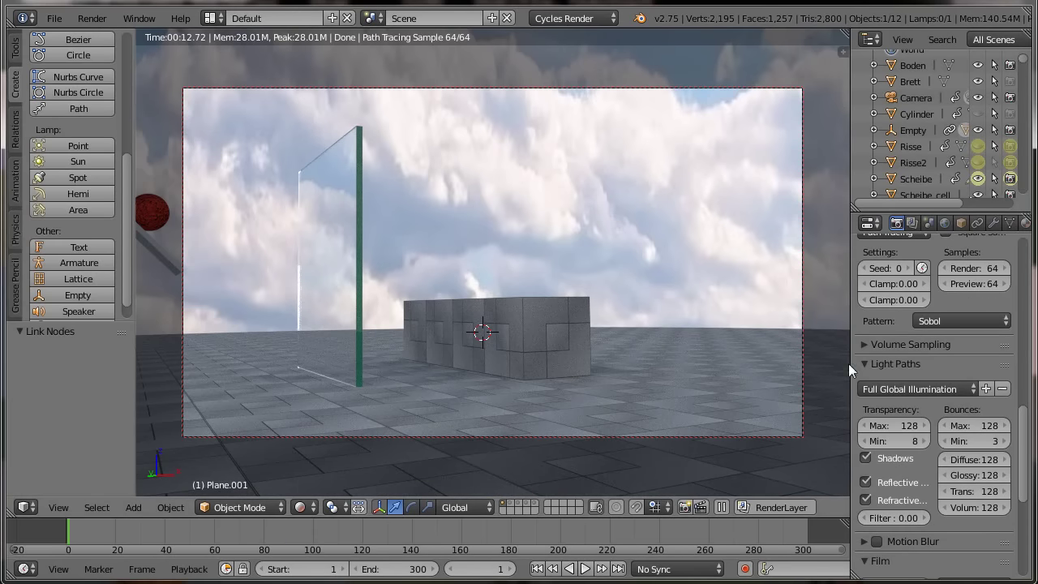
click(903, 299)
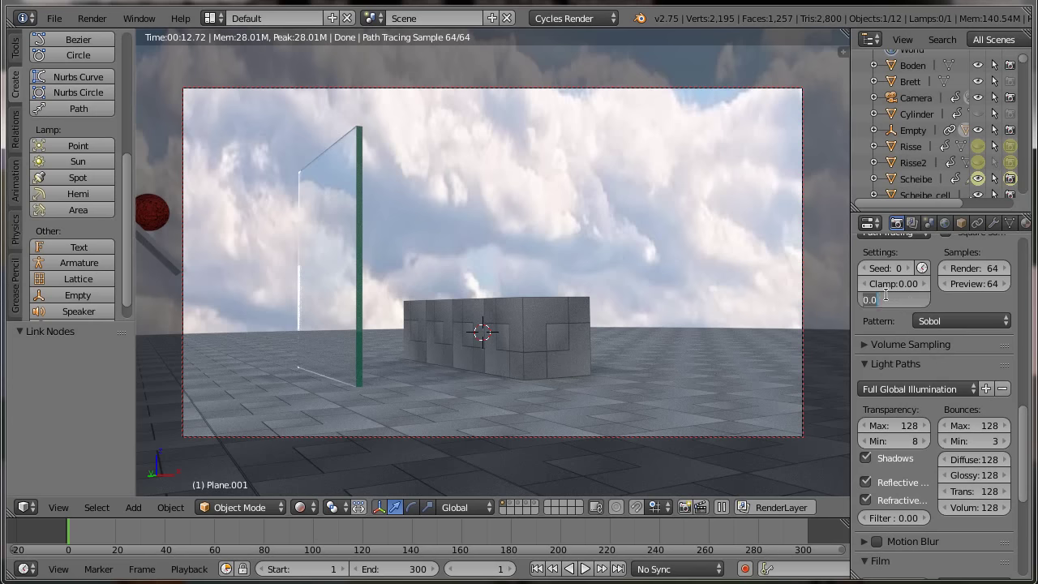
Try an indirect Clamp value of 0.98, then reset it back to 0.
key(BackSpace)
key(Return)
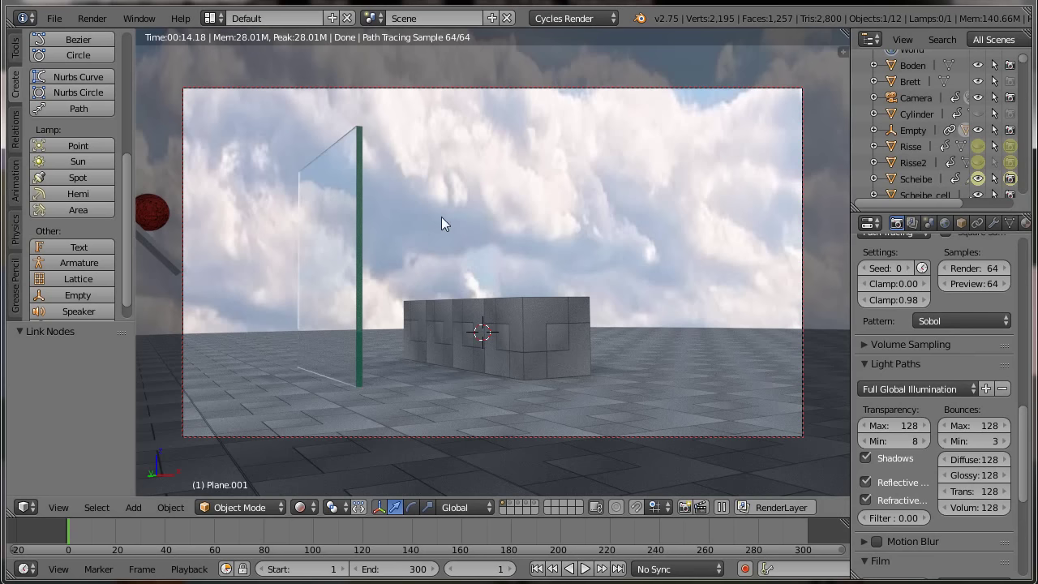
click(899, 300)
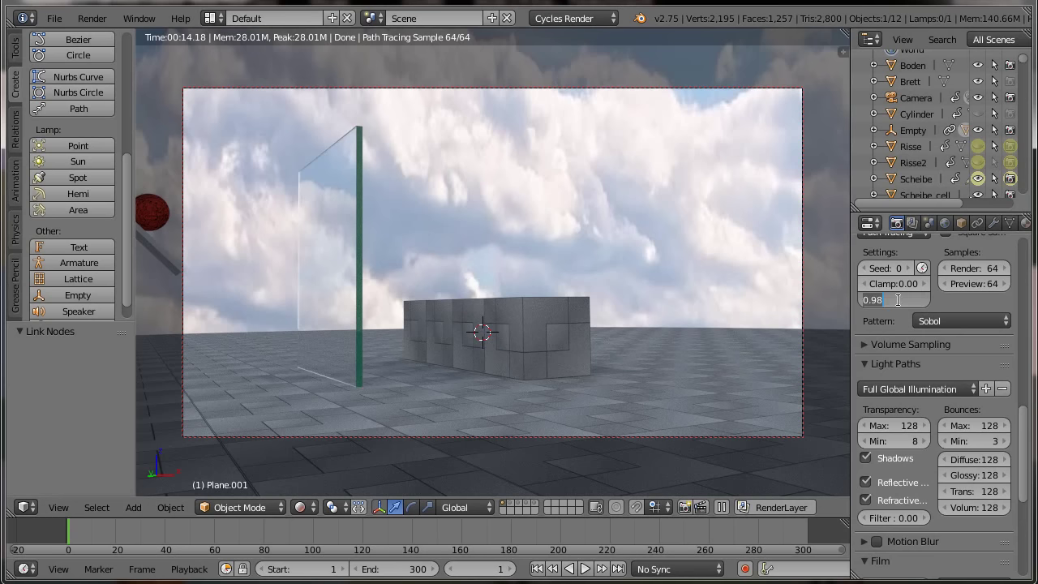
text(0)
key(Return)
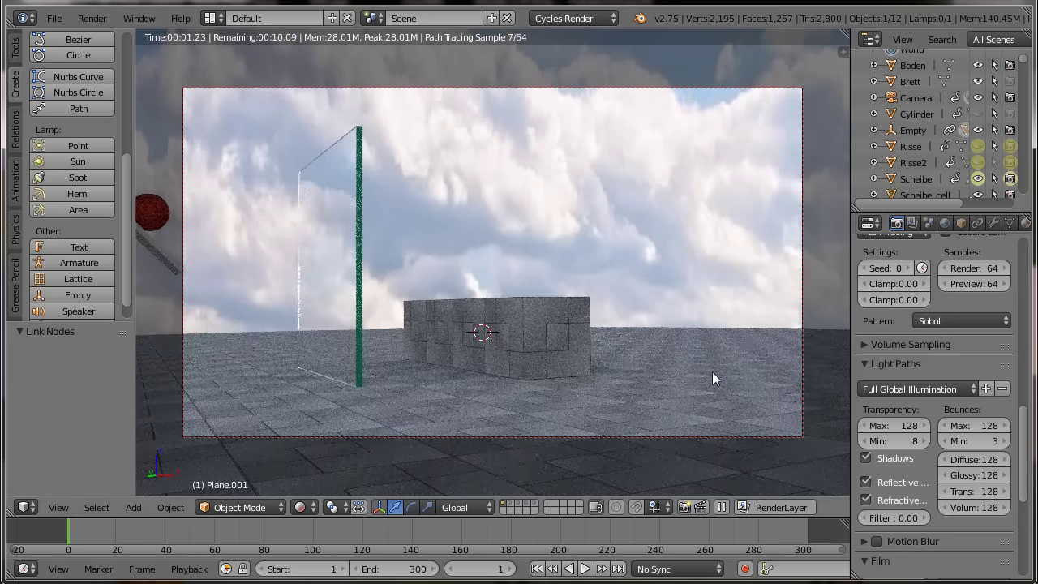
Set Light Paths Filter Glossy to 8.00, widening the Properties editor only while editing.
scroll(948, 437, down, 3)
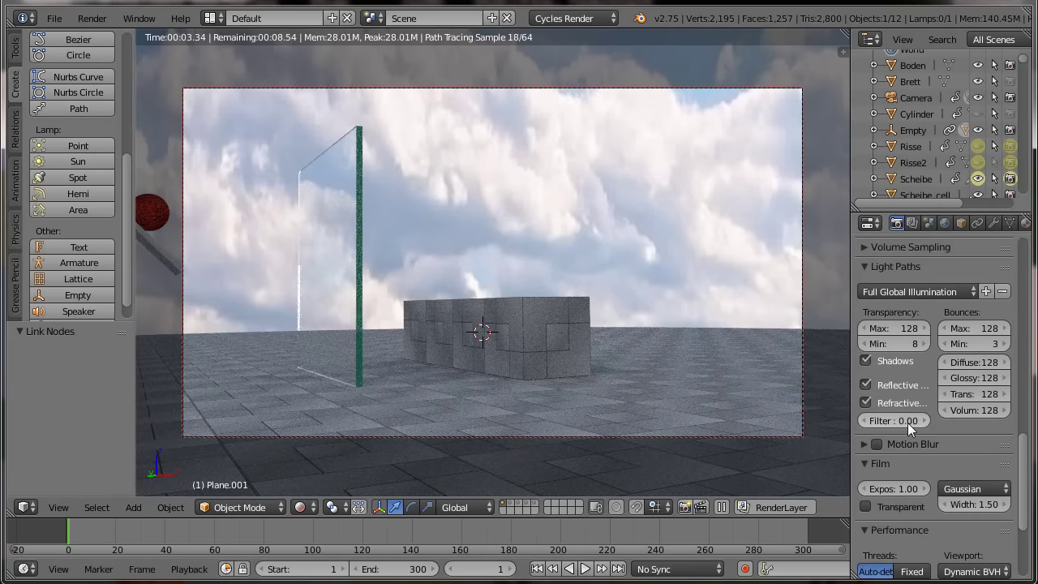
drag(851, 416, 790, 415)
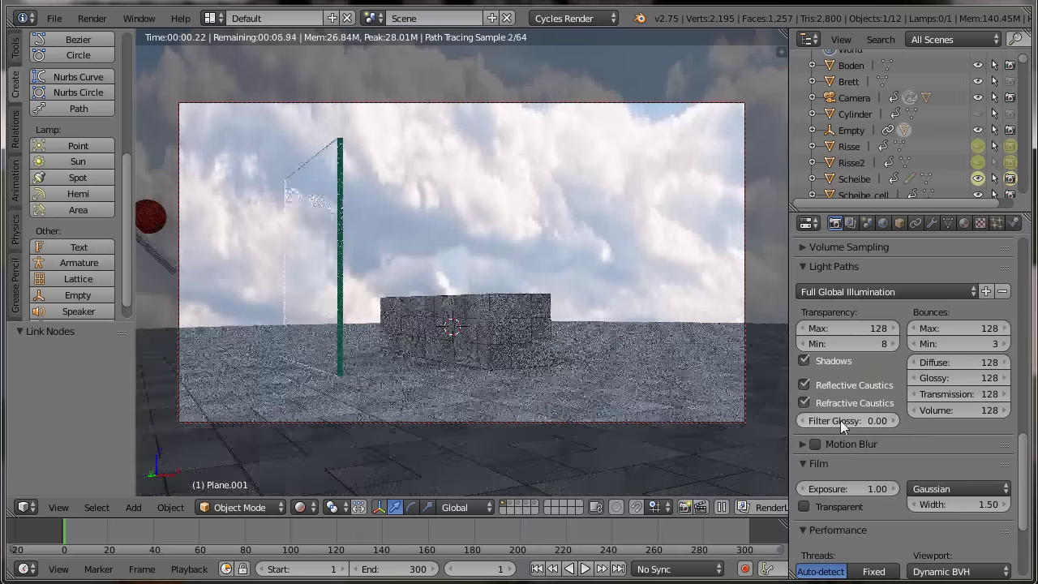
click(862, 421)
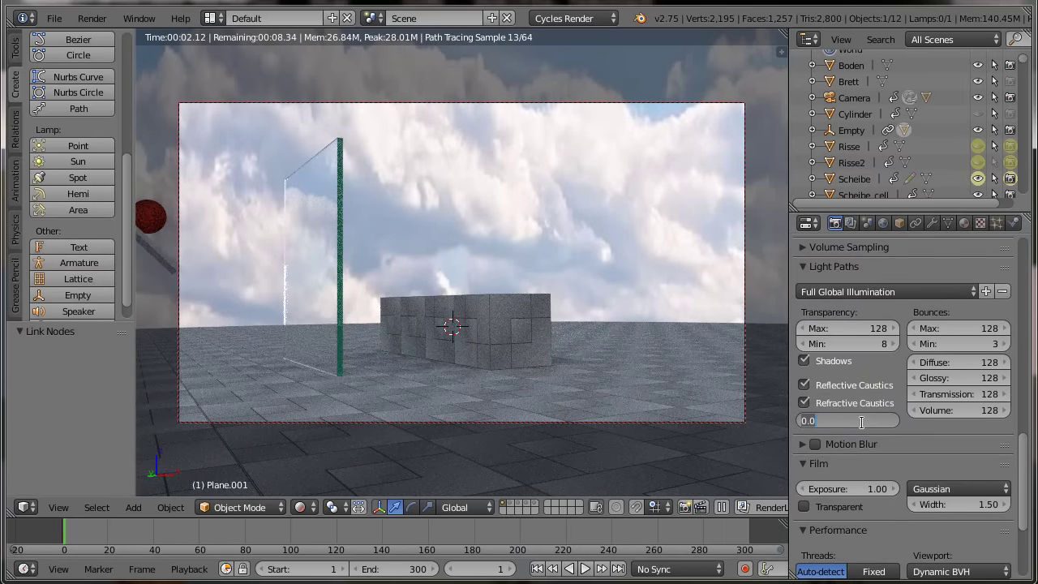
text(8)
key(Return)
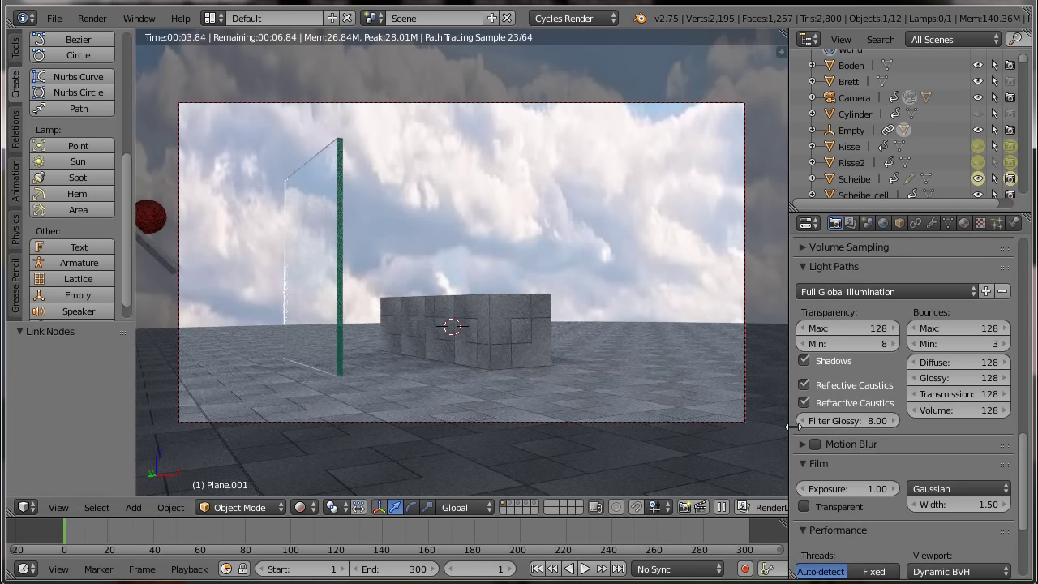
drag(790, 428, 834, 424)
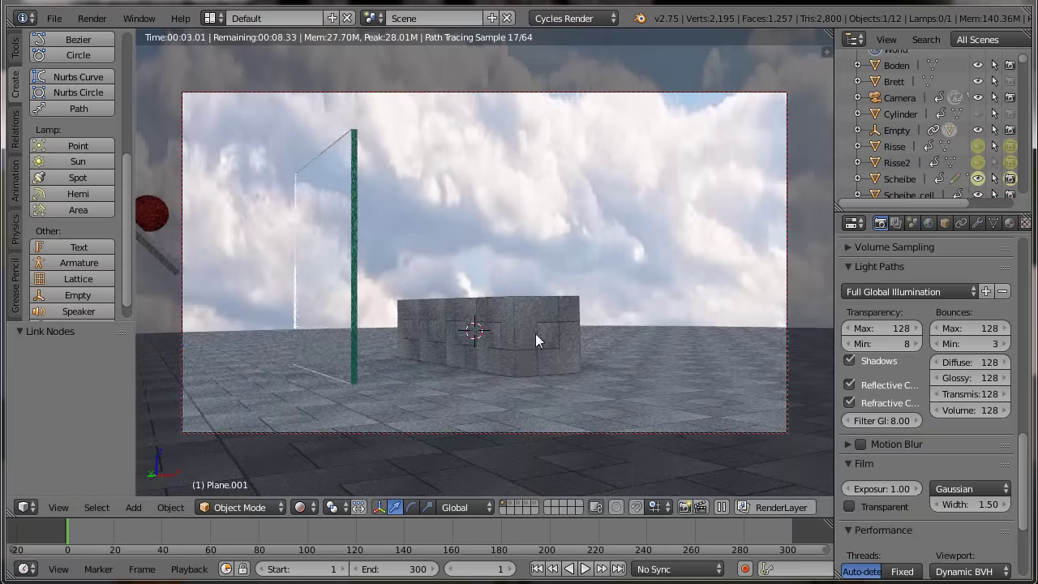
Show the scene layers holding the glass pane and shards, and set the render layer's excluded layers.
shift+click(512, 502)
shift+click(533, 503)
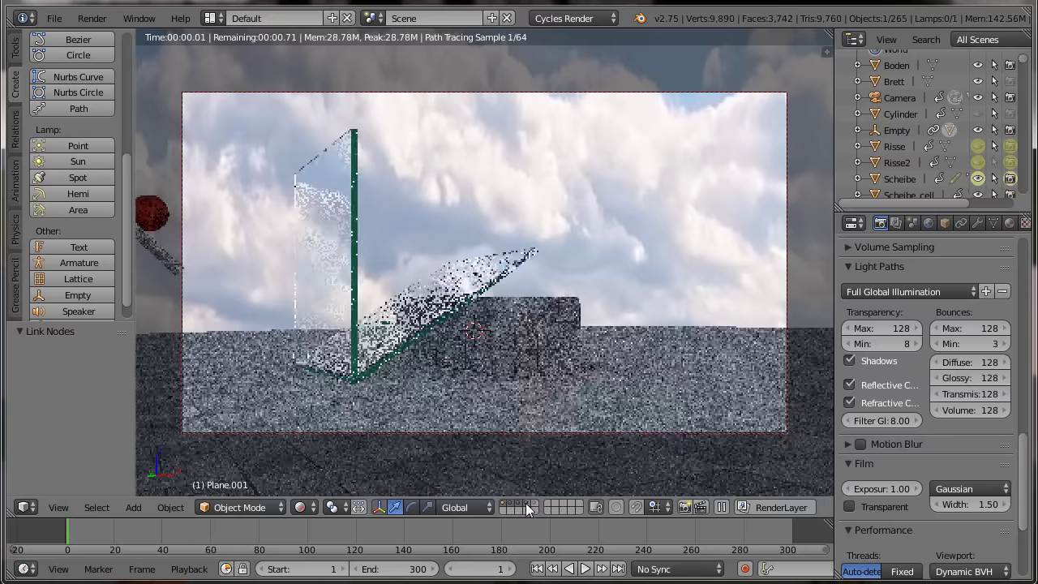
shift+click(535, 506)
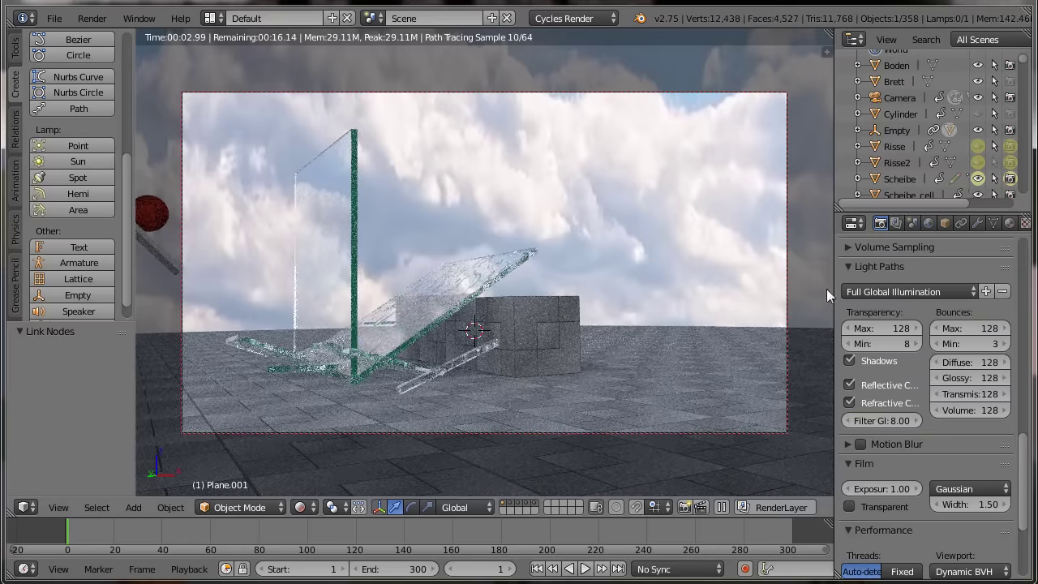
click(895, 224)
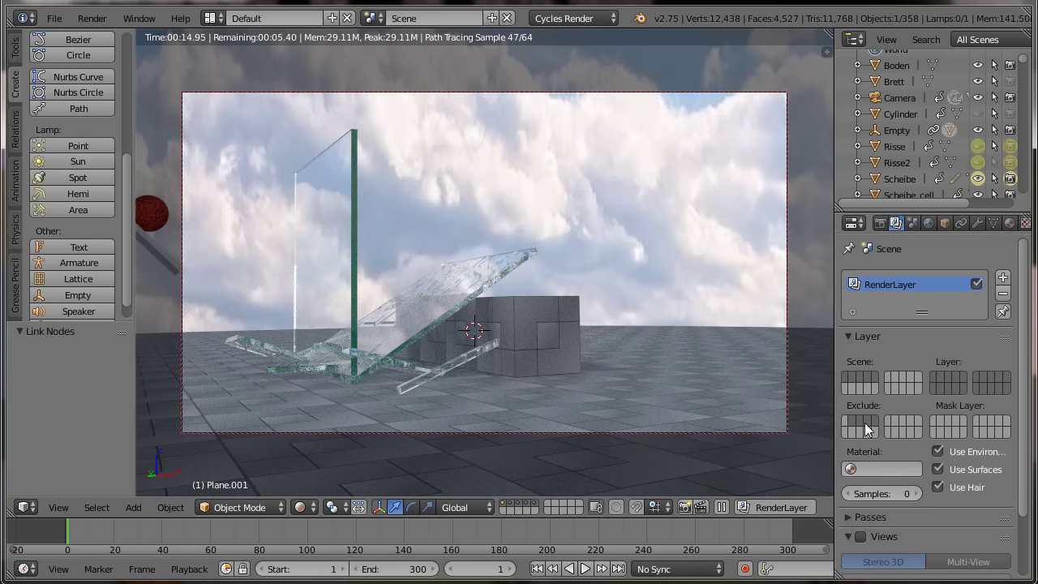
click(860, 422)
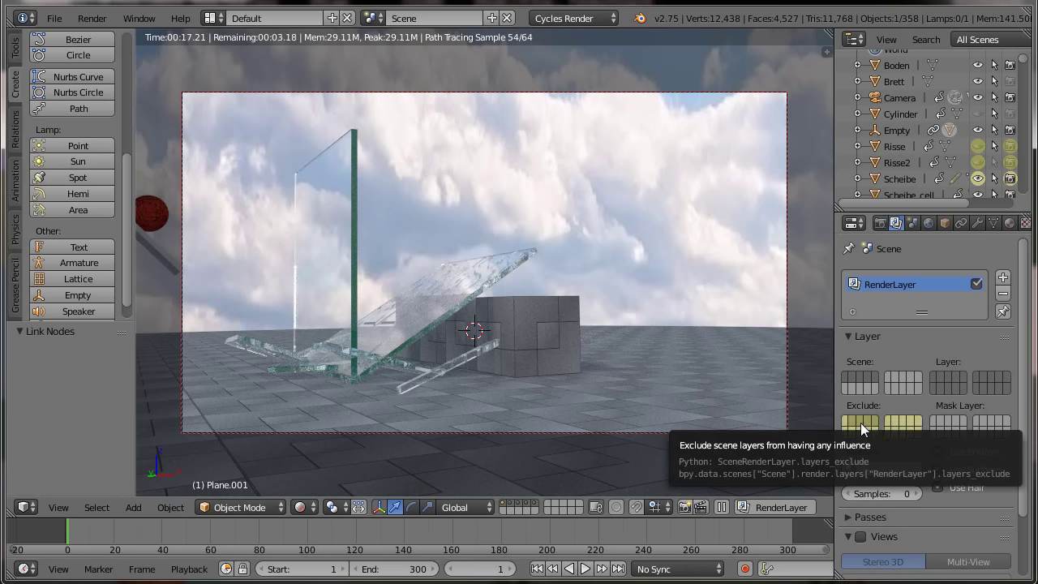
Preview the shatter across frames, settle on frame 204, and hide the Brett board.
click(244, 550)
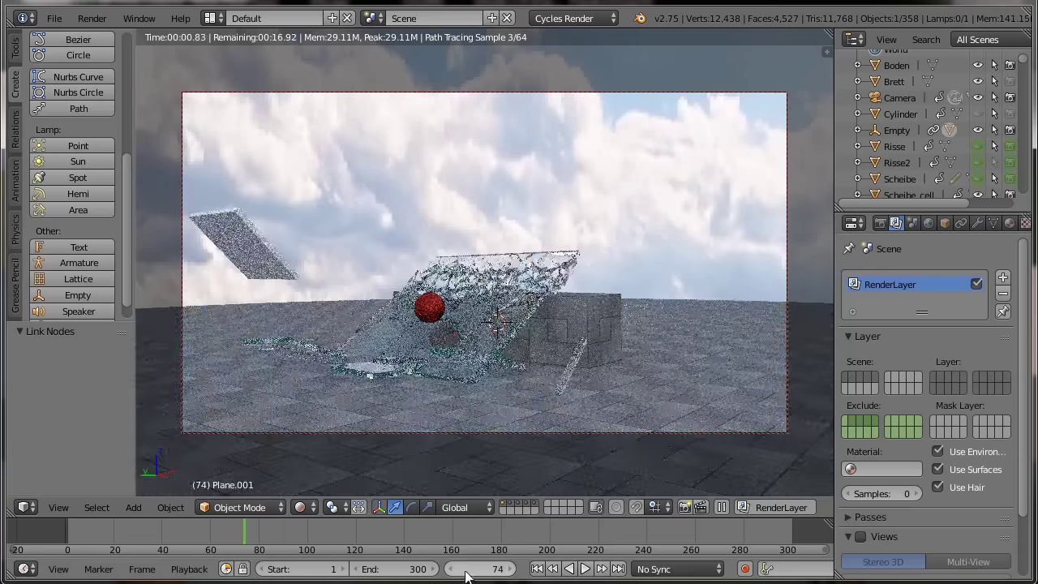
click(452, 568)
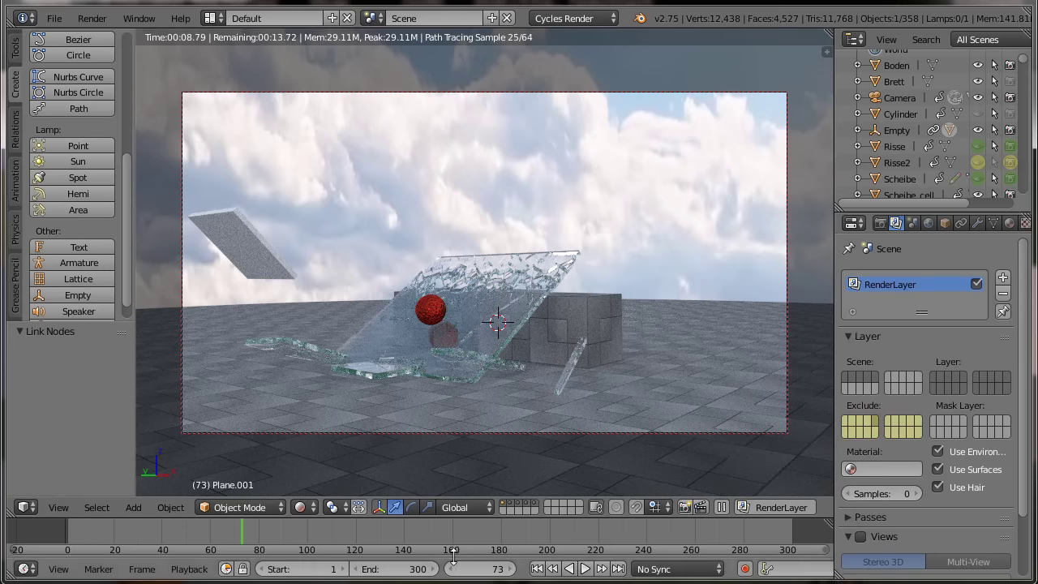
drag(519, 555, 479, 548)
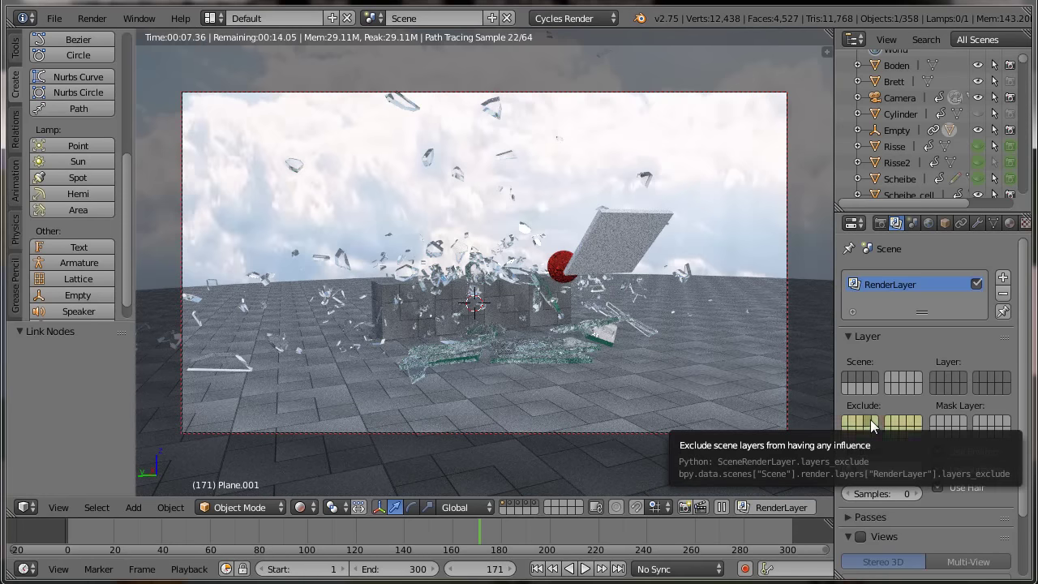
click(870, 419)
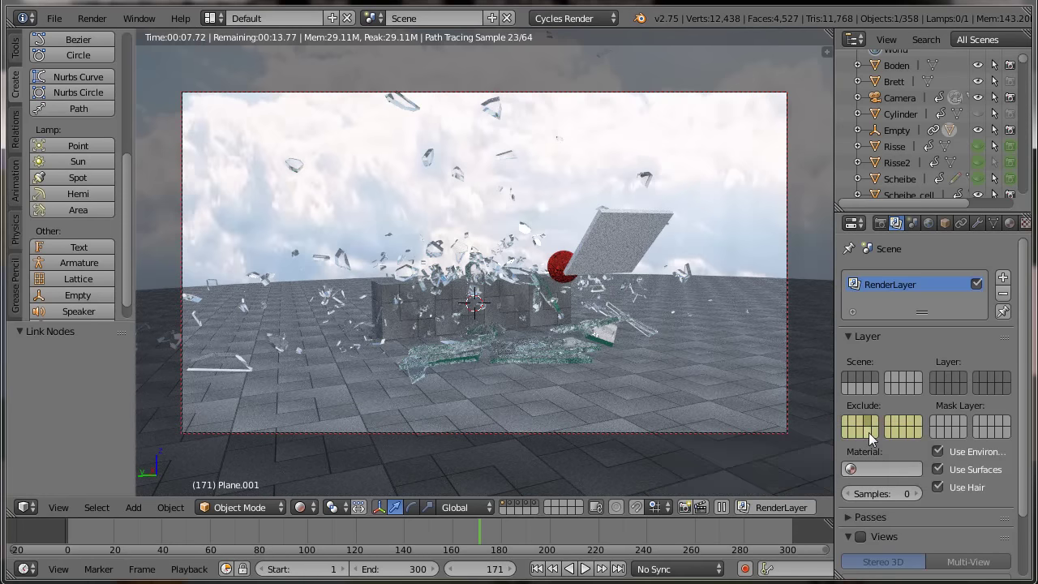
click(537, 569)
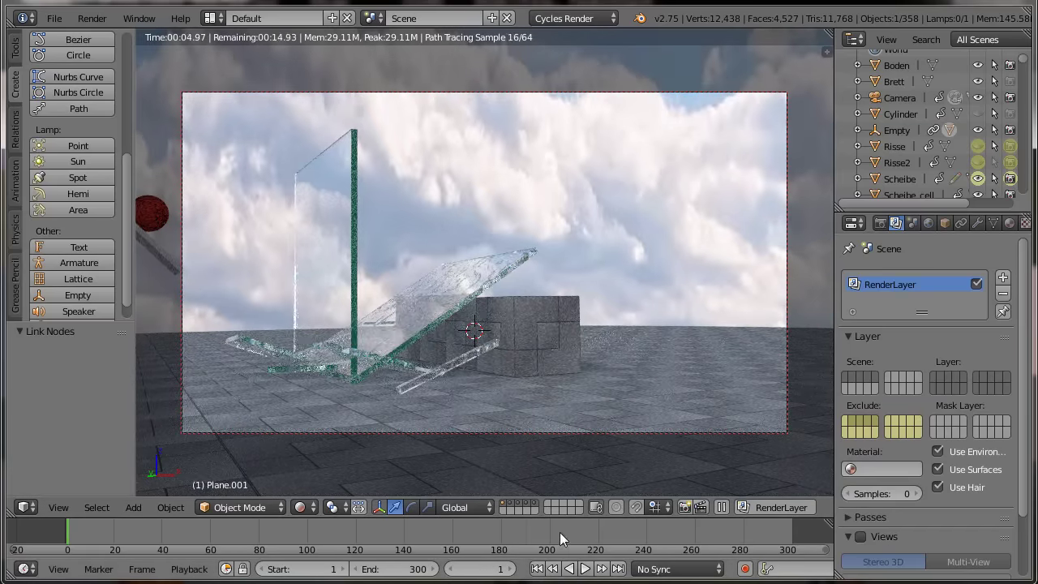
click(560, 533)
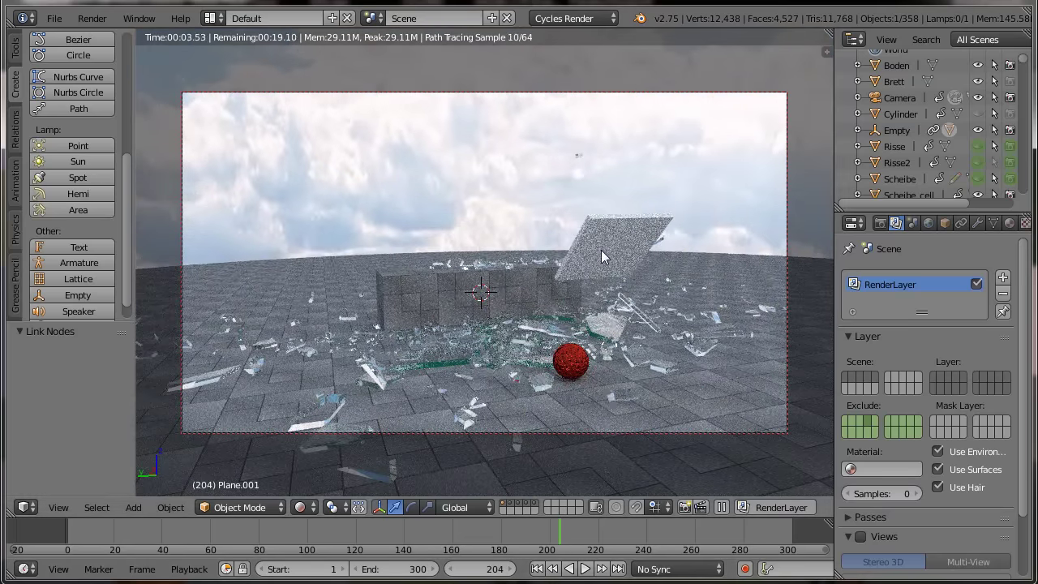
click(978, 81)
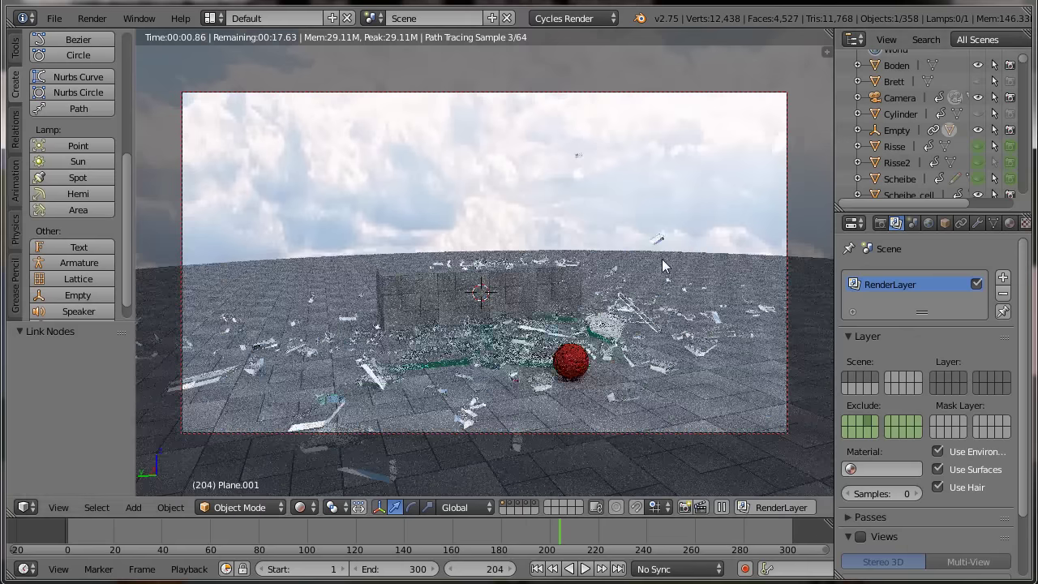
Render frame 204, raise final render samples to 128, and return to the live rendered viewport.
key(F12)
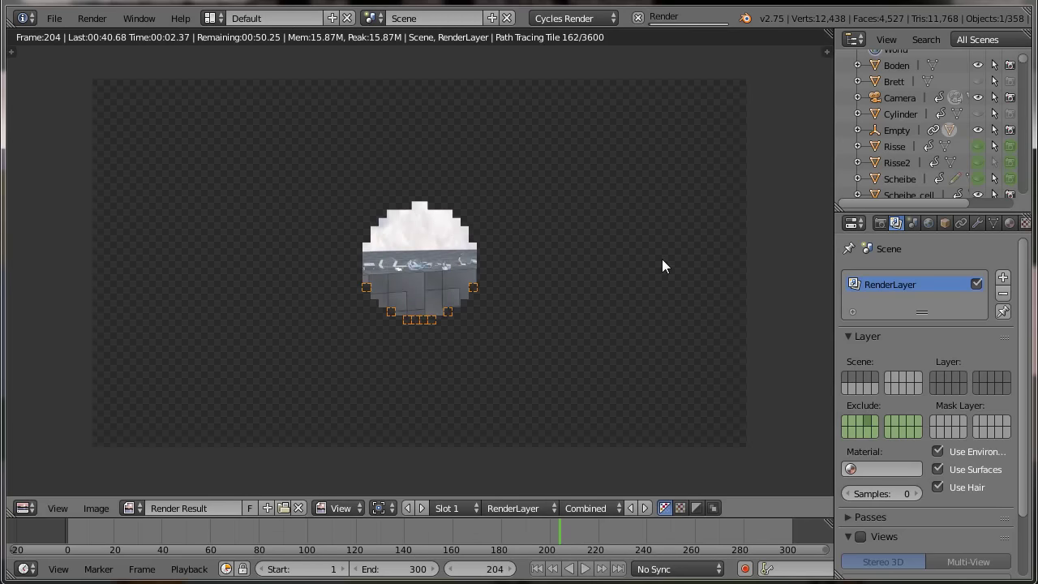
click(880, 223)
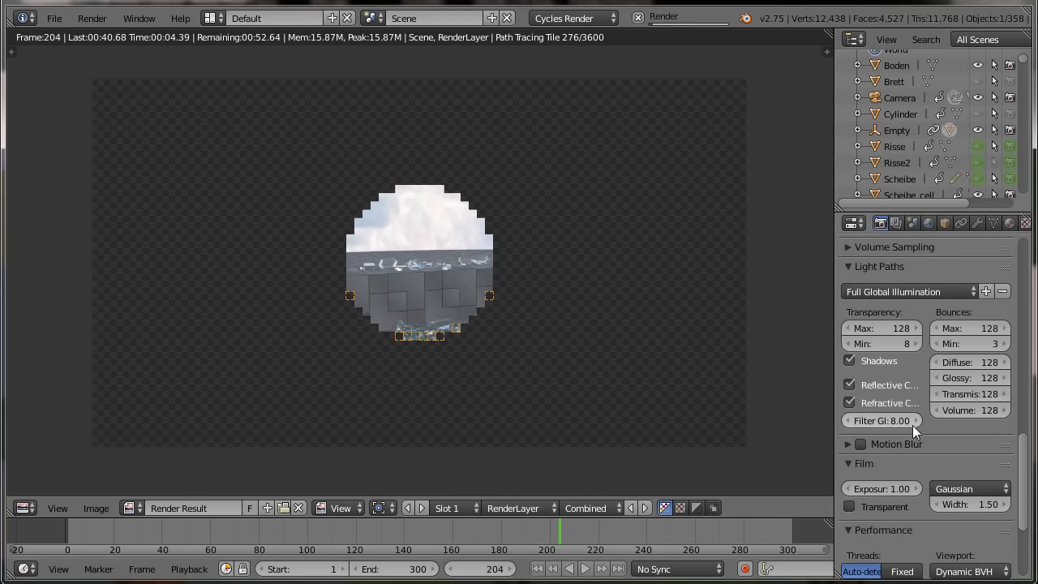
scroll(917, 426, down, 3)
scroll(918, 427, down, 2)
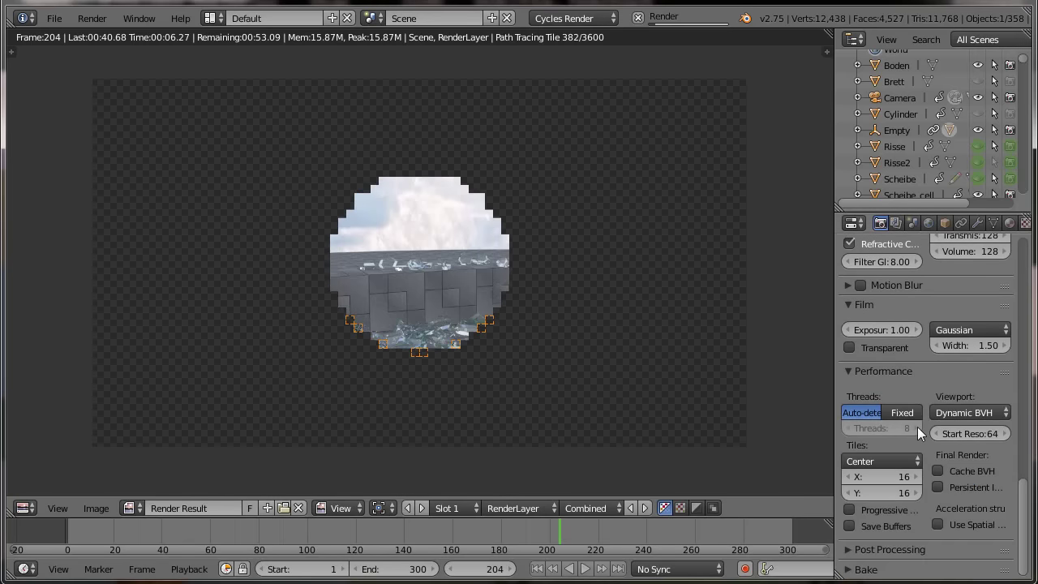
scroll(918, 427, up, 5)
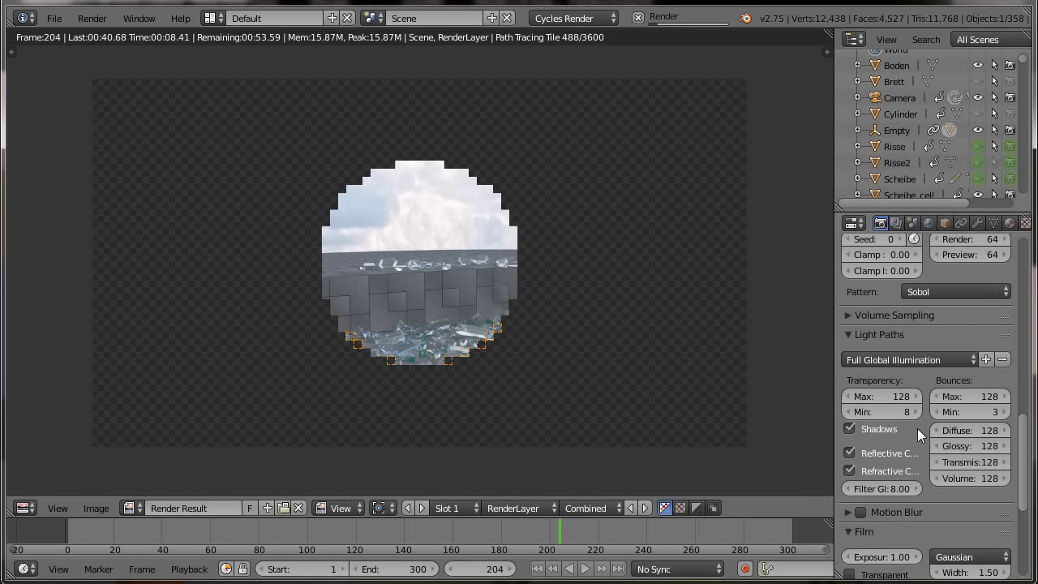
scroll(917, 428, up, 3)
scroll(917, 428, up, 1)
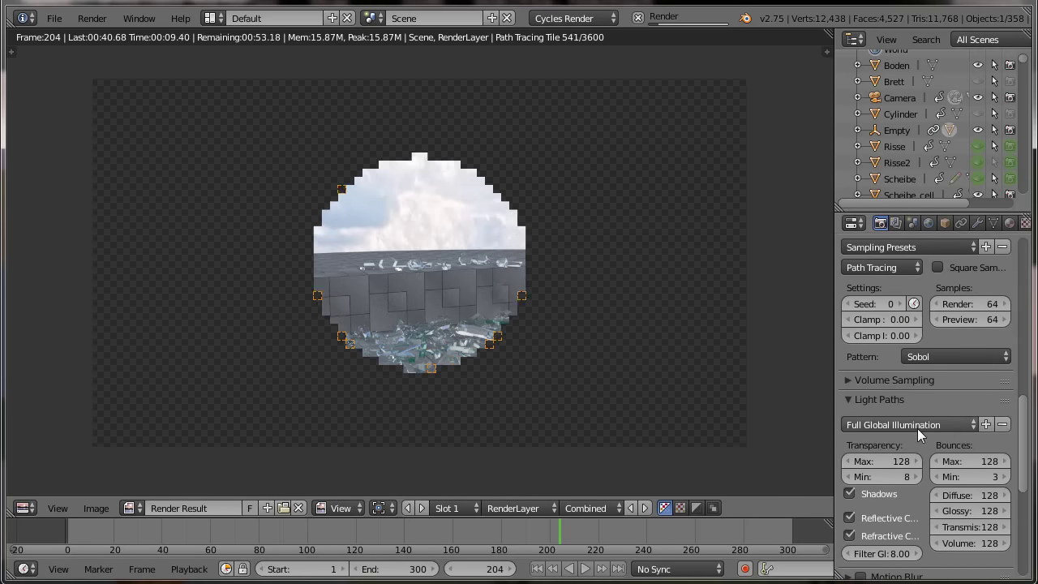
click(976, 306)
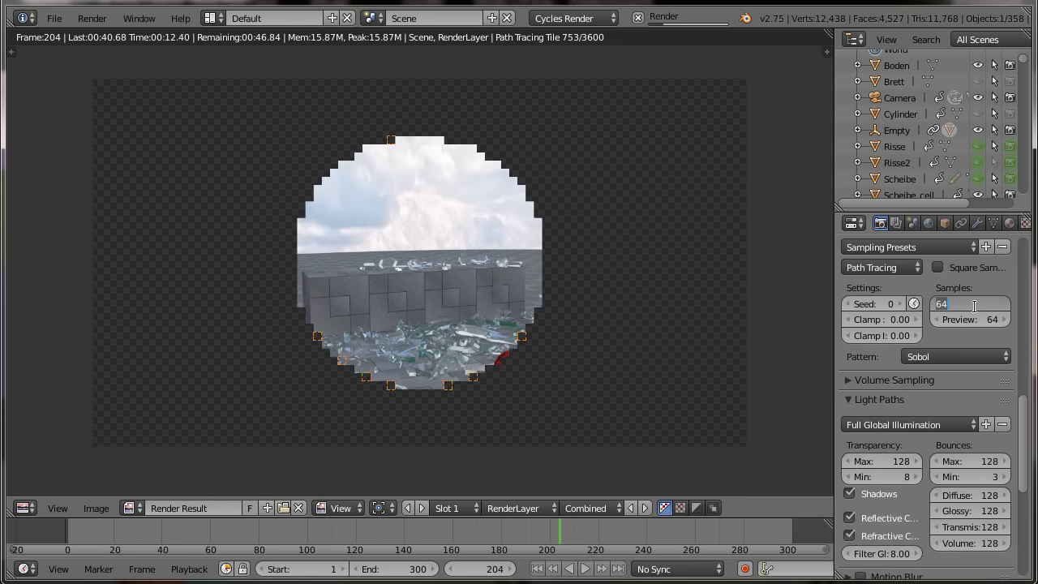
text(128)
key(Return)
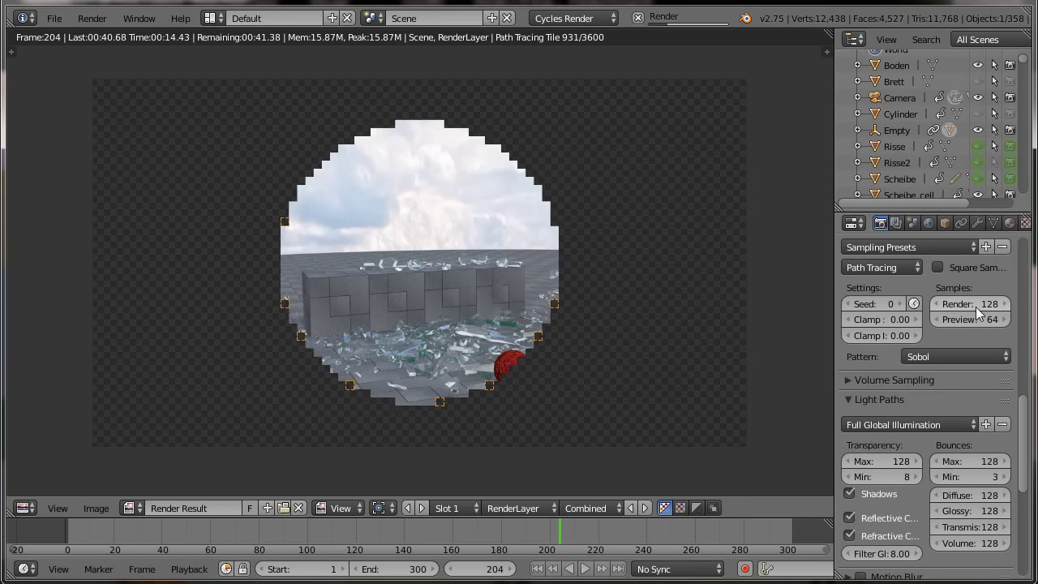
key(Escape)
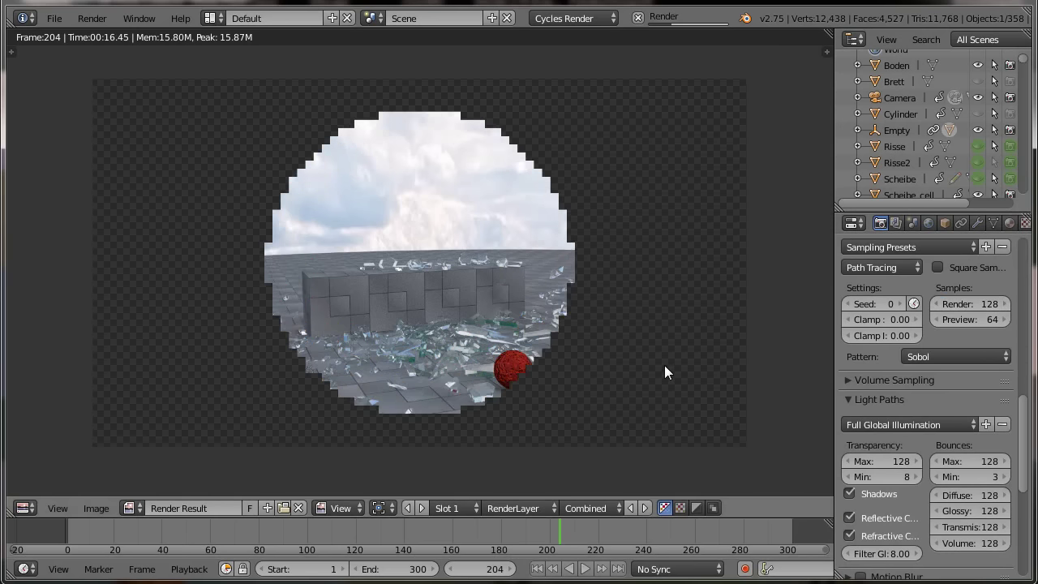
key(Escape)
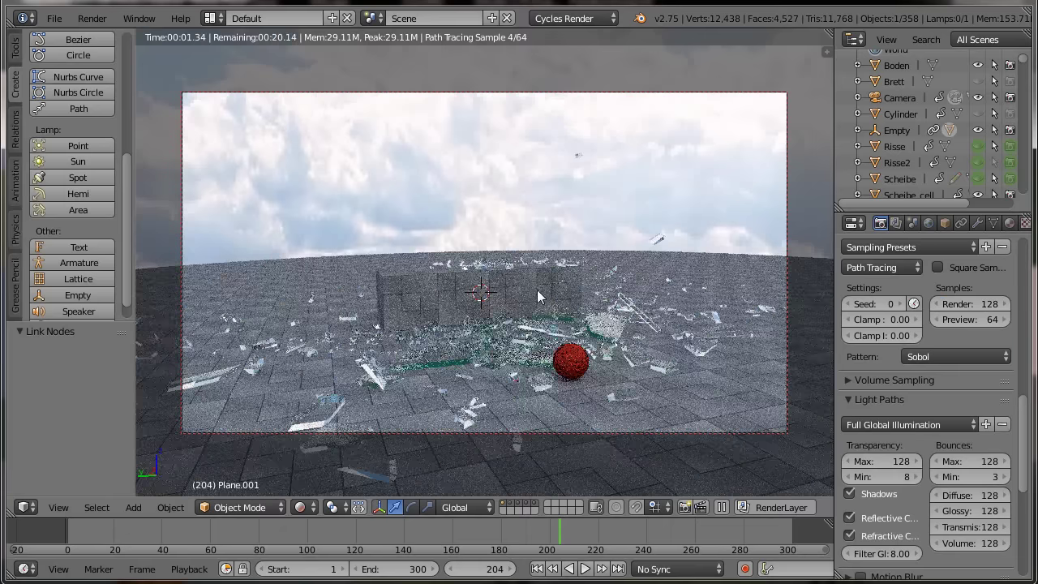
key(F12)
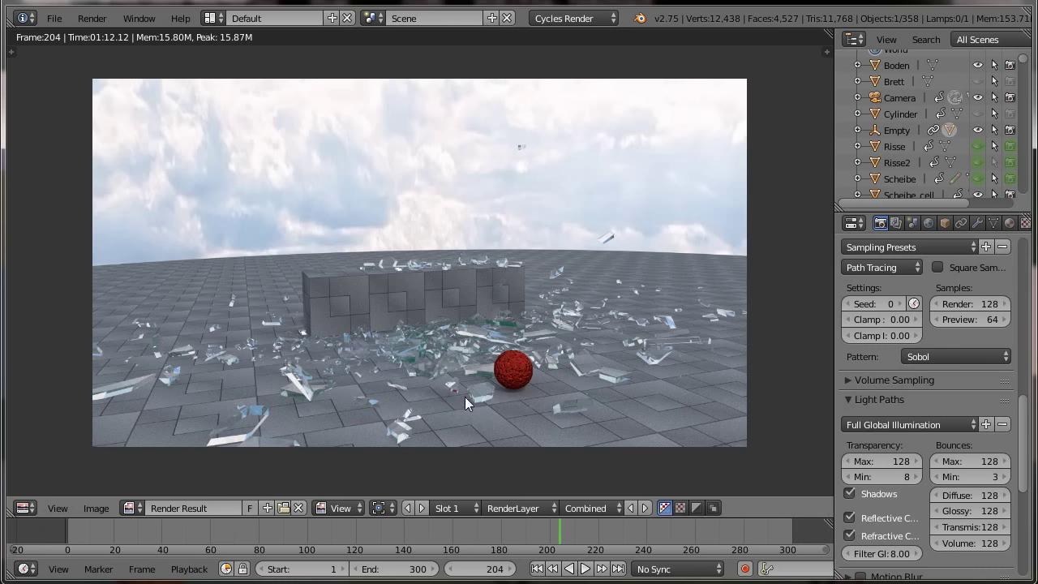
key(Escape)
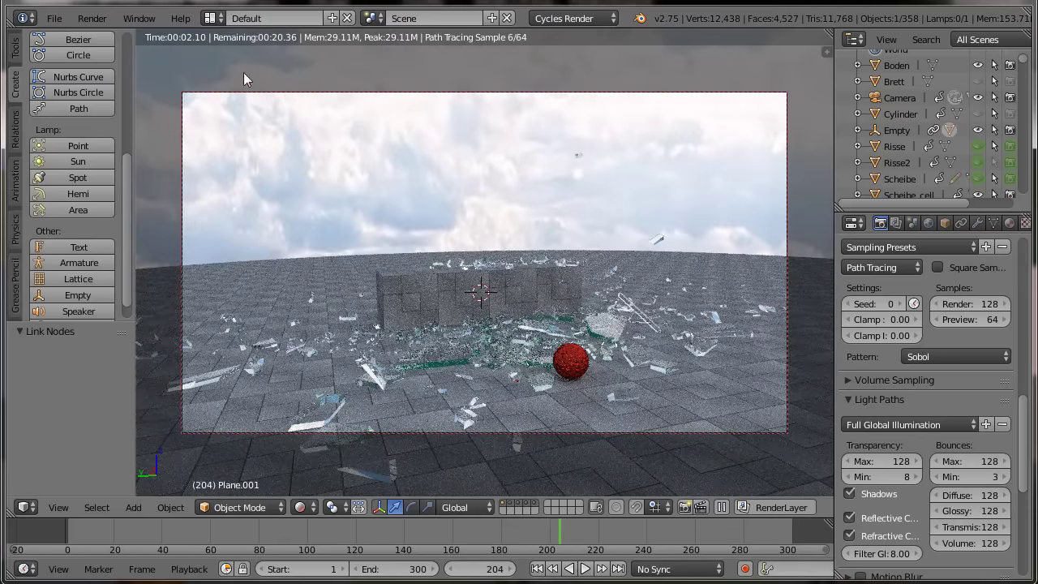
In the Compositing layout, enable nodes and insert a Glare node between Render Layers and Composite.
click(211, 18)
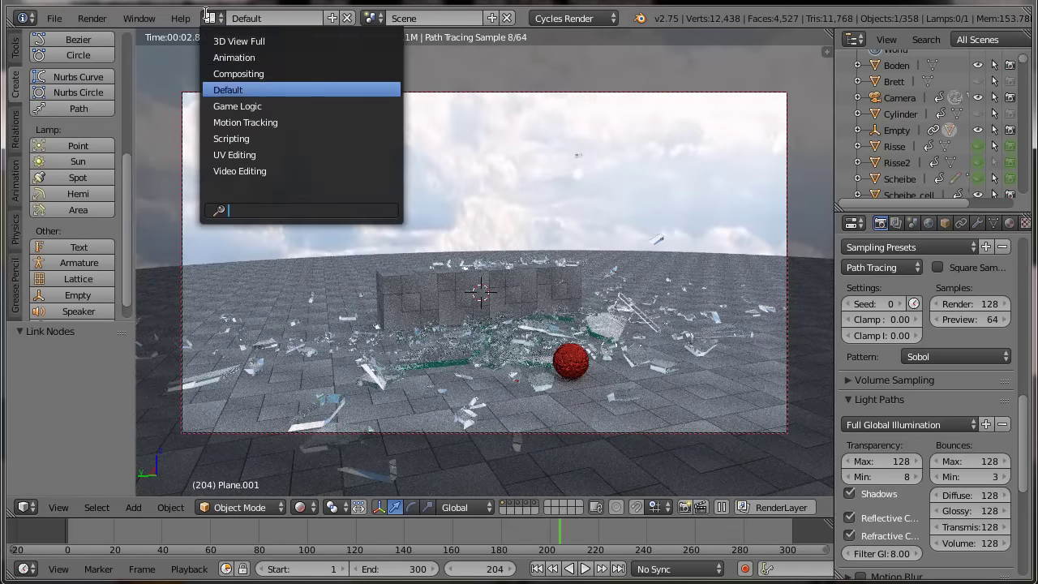
click(230, 73)
click(212, 339)
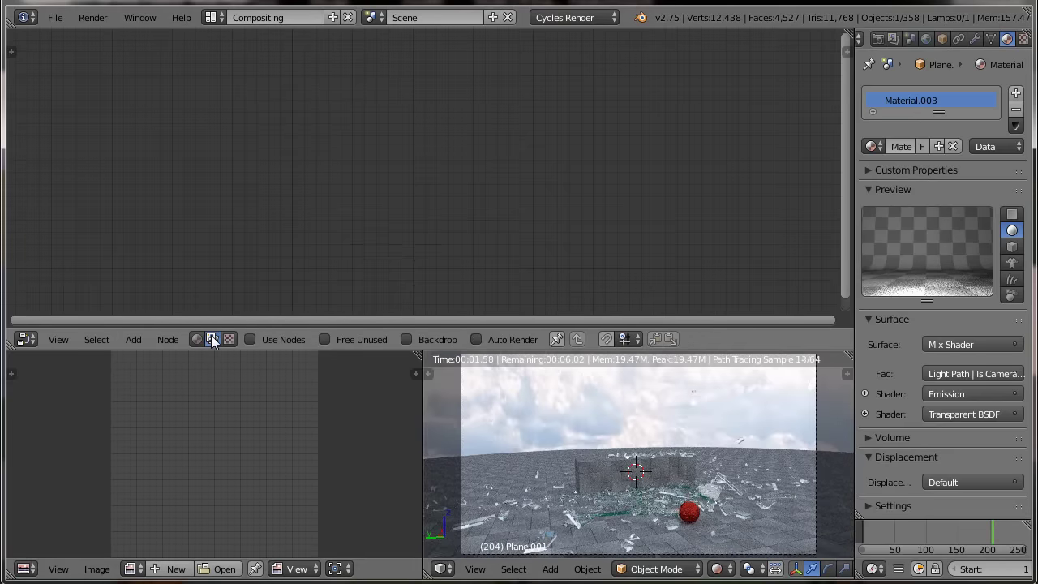
click(250, 339)
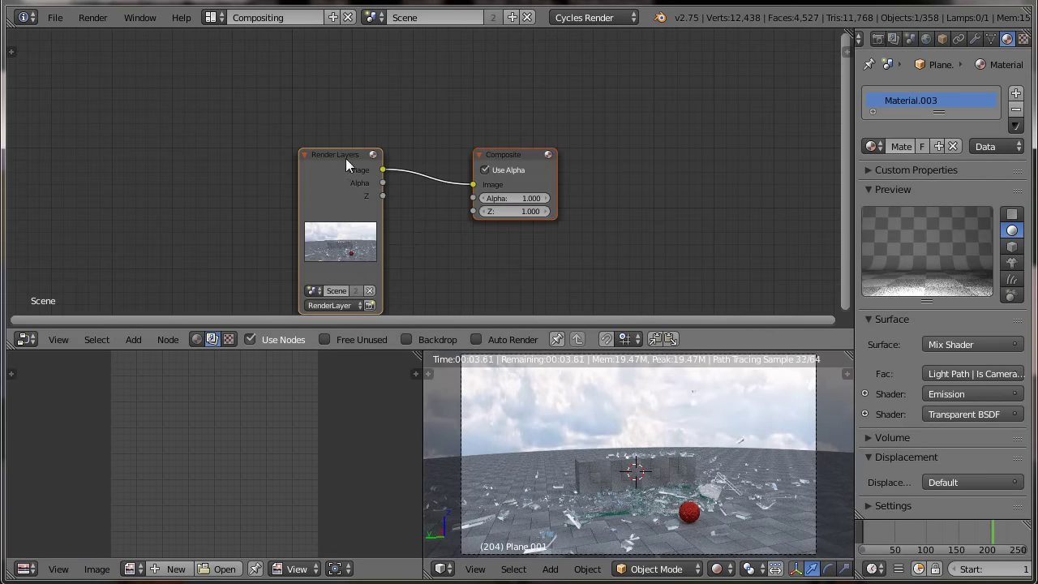
drag(345, 158, 191, 99)
click(134, 338)
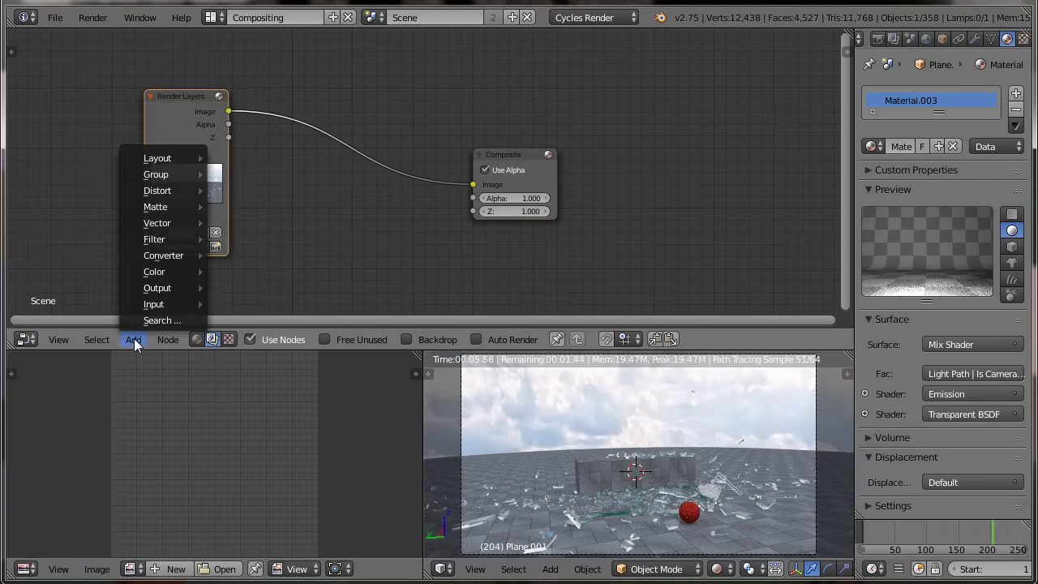
mouse_move(154, 240)
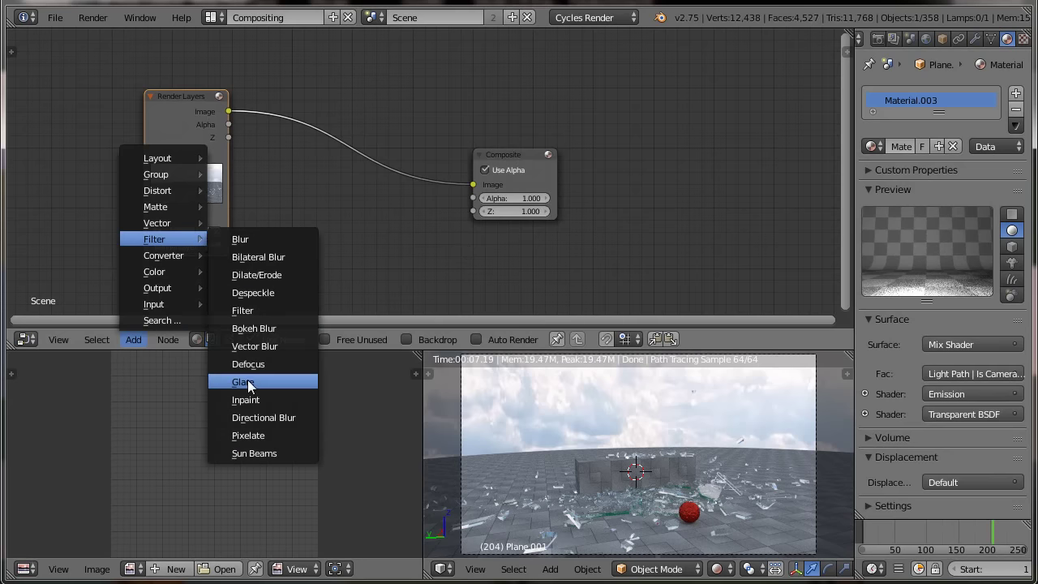
click(248, 382)
click(304, 79)
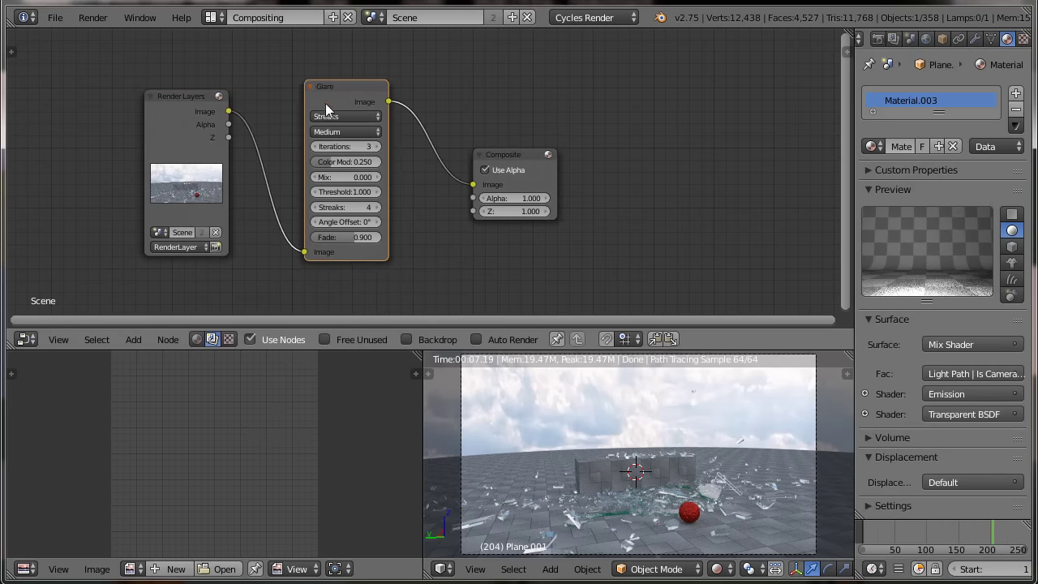
Set the Glare node to High quality, 6 streaks and fade 0.880.
click(330, 130)
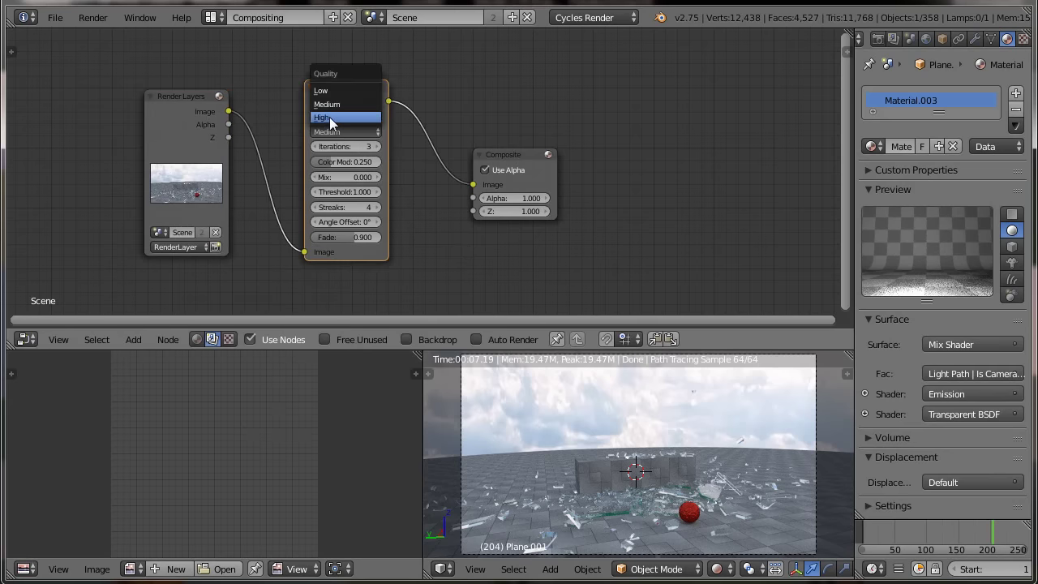
click(330, 119)
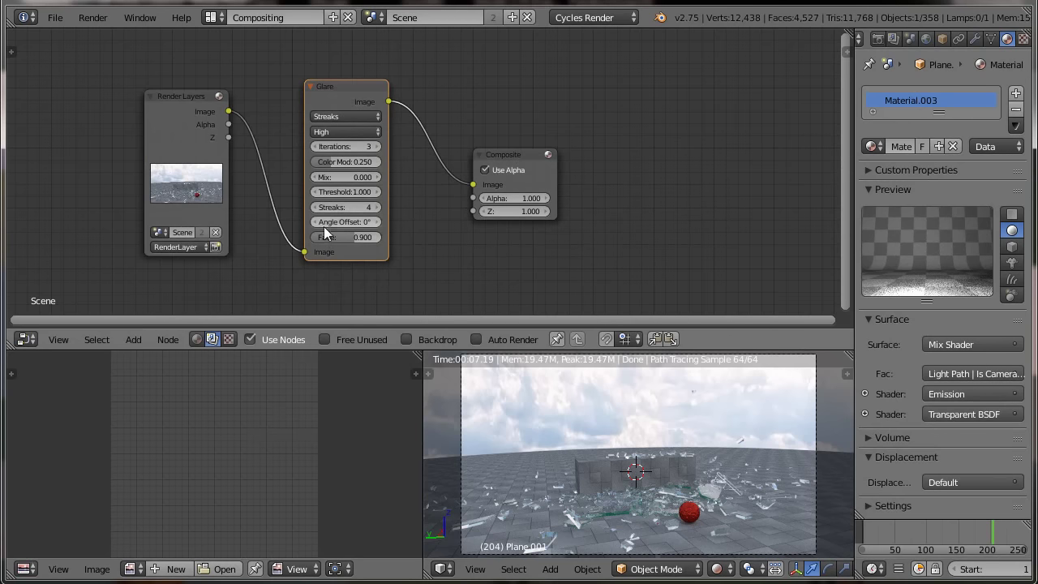
click(378, 207)
click(378, 206)
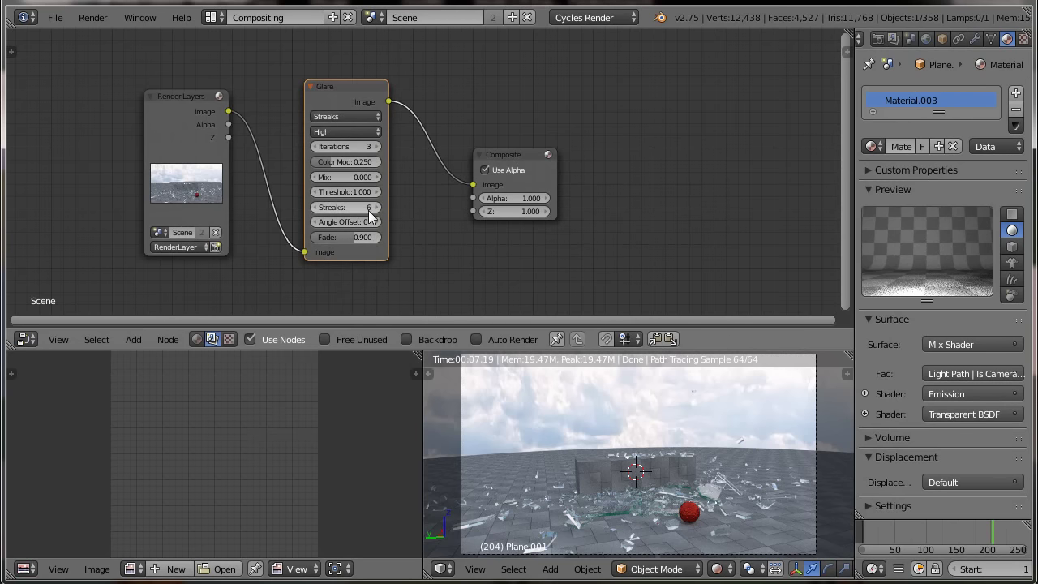
click(349, 237)
text(.88)
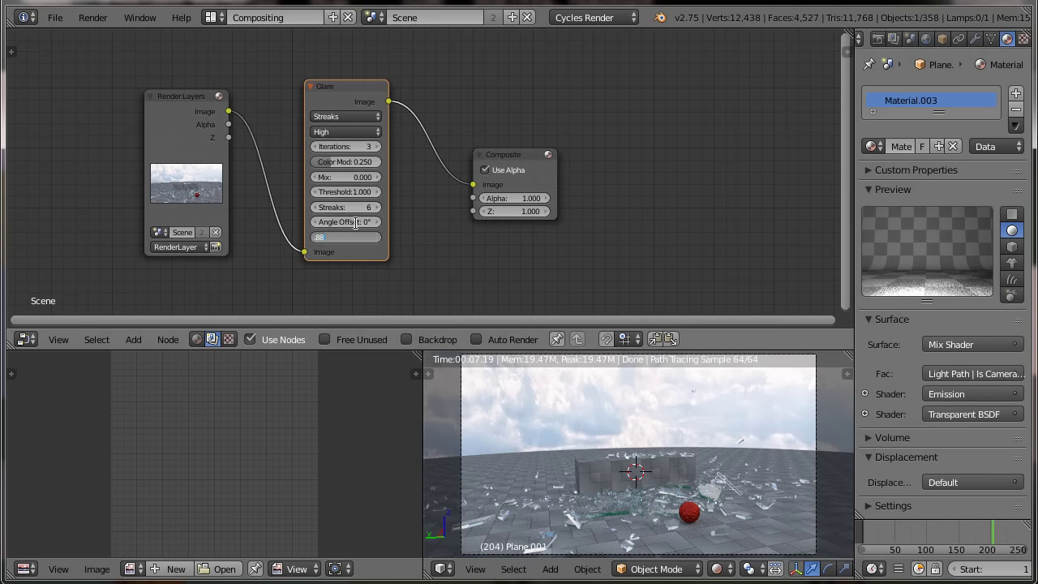
key(Return)
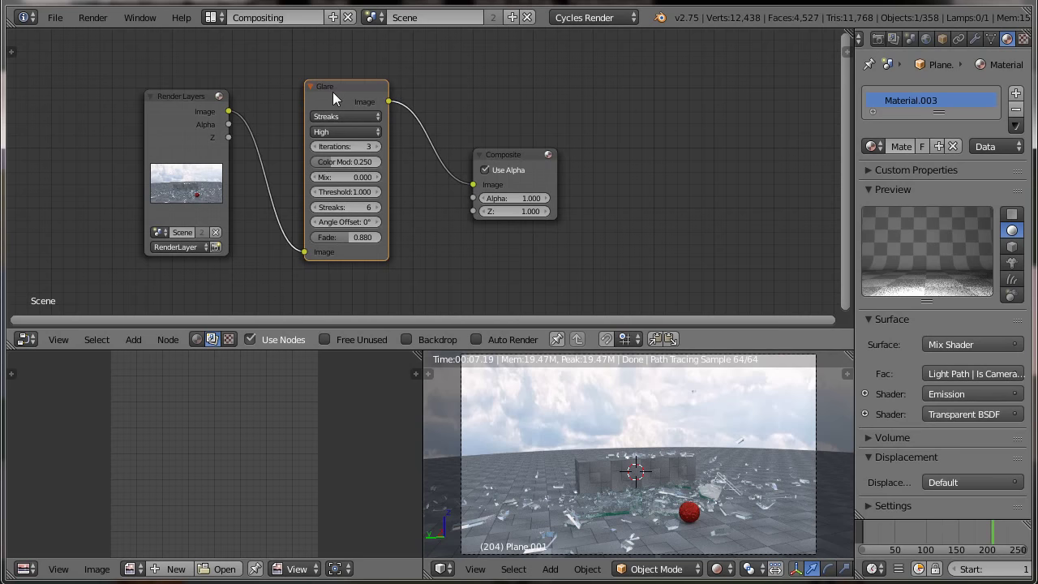
Add a Viewer node on the Glare output, place it below Composite, and enable Backdrop.
ctrl+shift+click(333, 92)
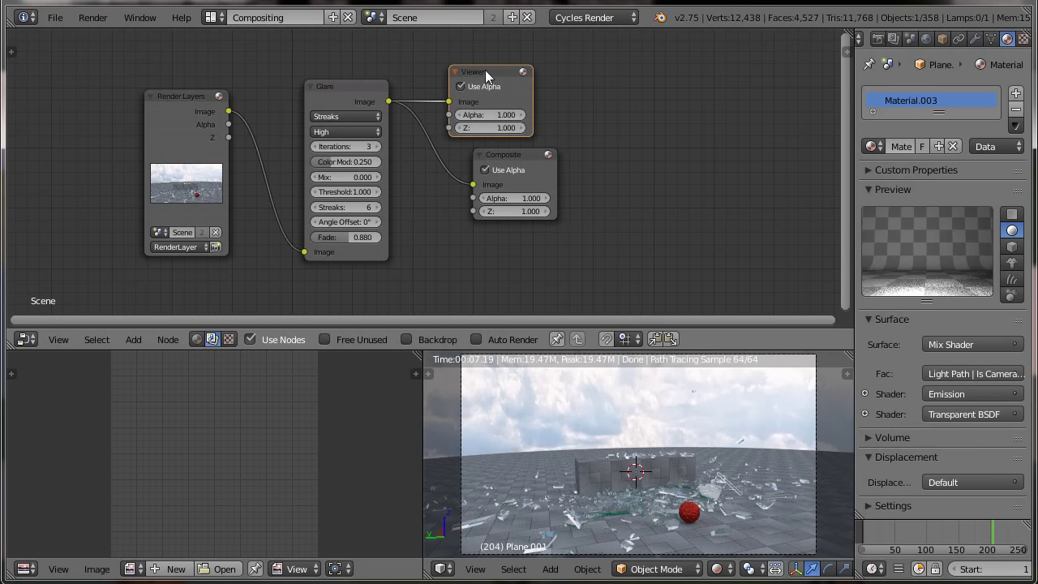
drag(485, 70, 513, 243)
drag(532, 156, 584, 45)
drag(525, 254, 577, 157)
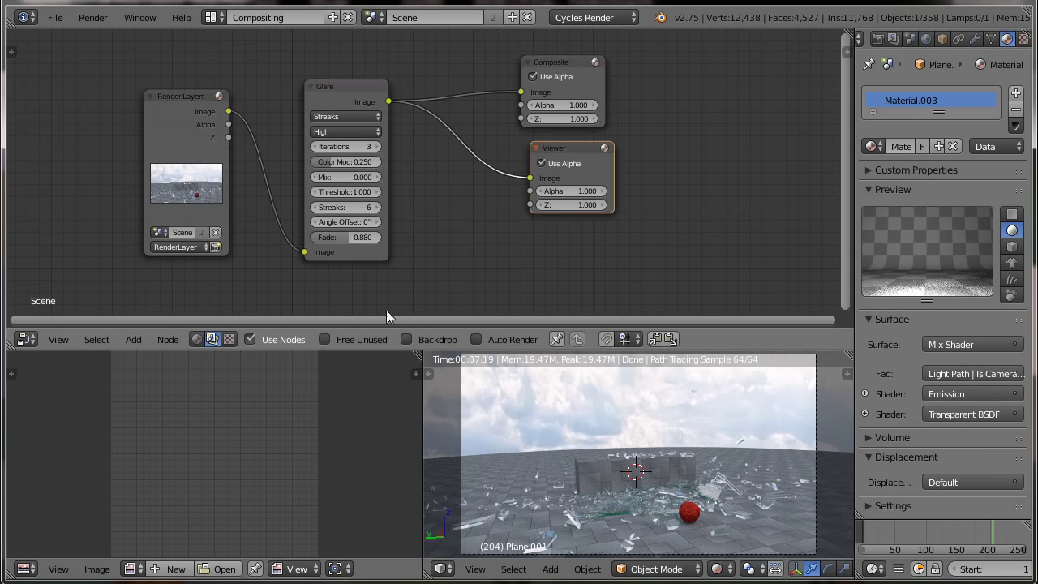
click(406, 340)
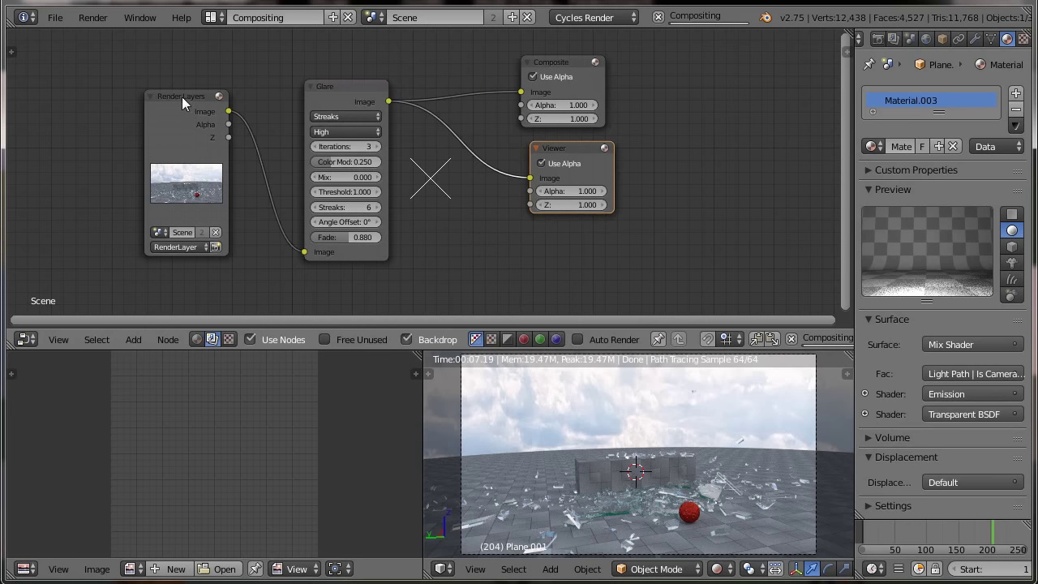
Zoom and shift the nodes off the glare backdrop image, ending with the Glare node selected.
click(182, 97)
scroll(433, 200, down, 3)
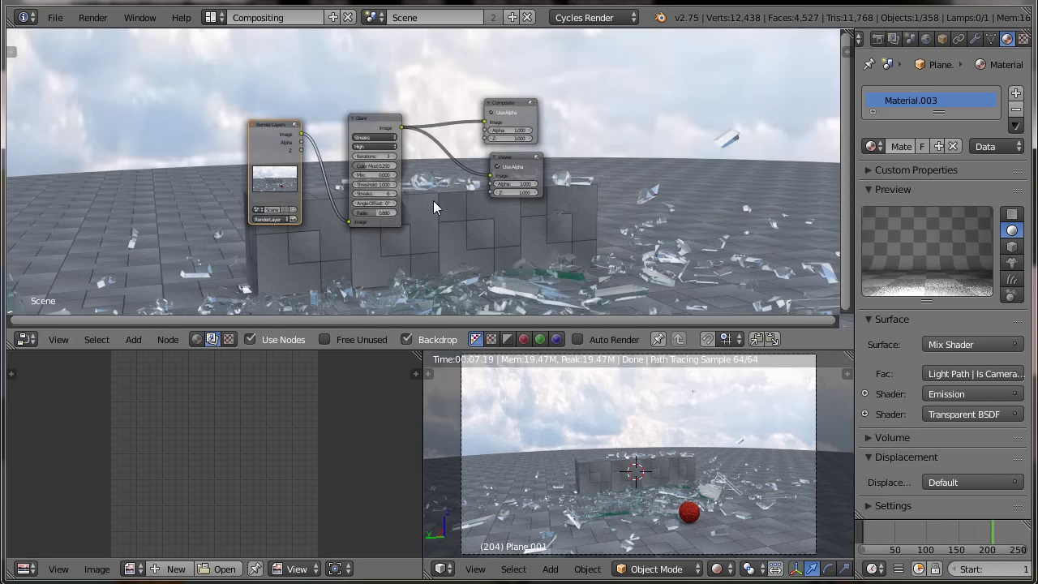
scroll(482, 210, down, 2)
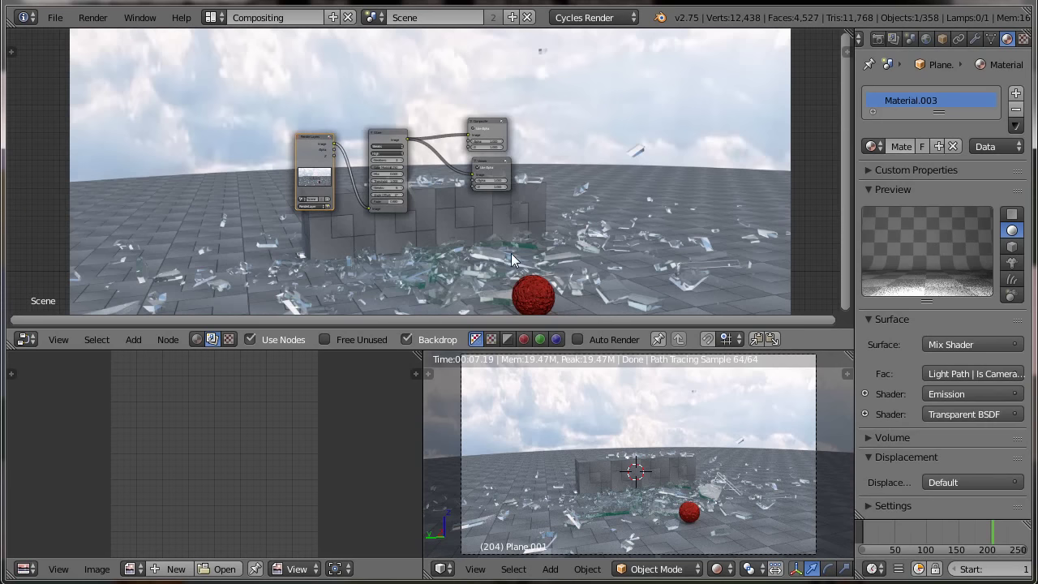
scroll(519, 249, down, 1)
middle_drag(518, 249, 385, 204)
scroll(303, 238, up, 2)
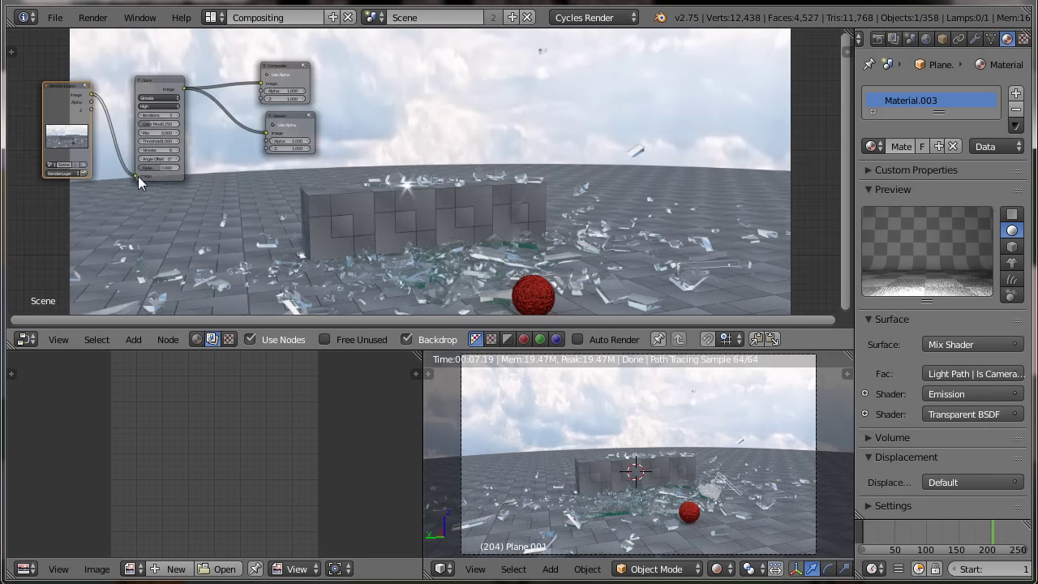
click(152, 84)
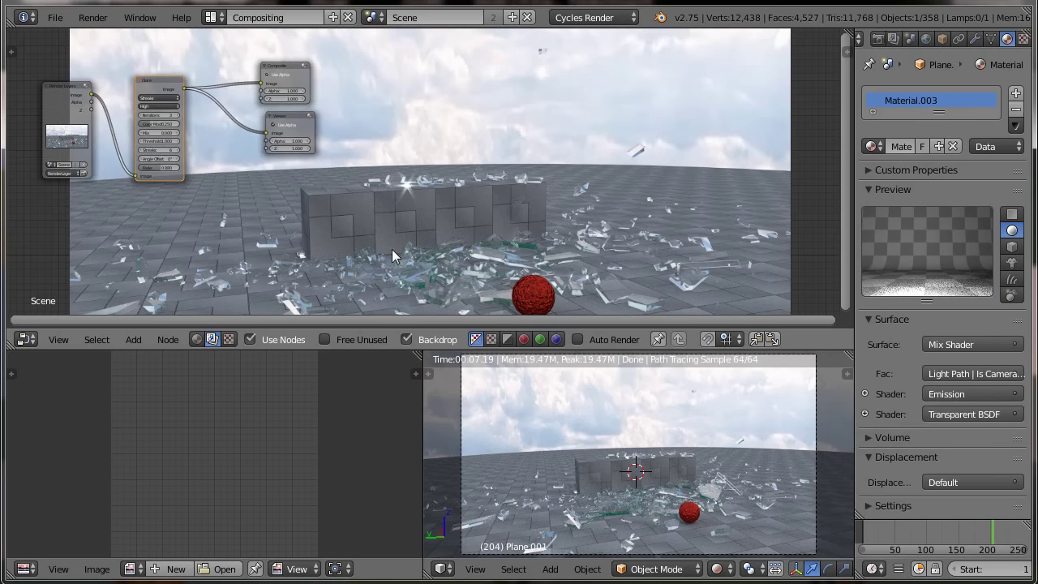
Return to the Default layout, view from top in solid shading, select Boden and the lamp, then orbit.
click(214, 18)
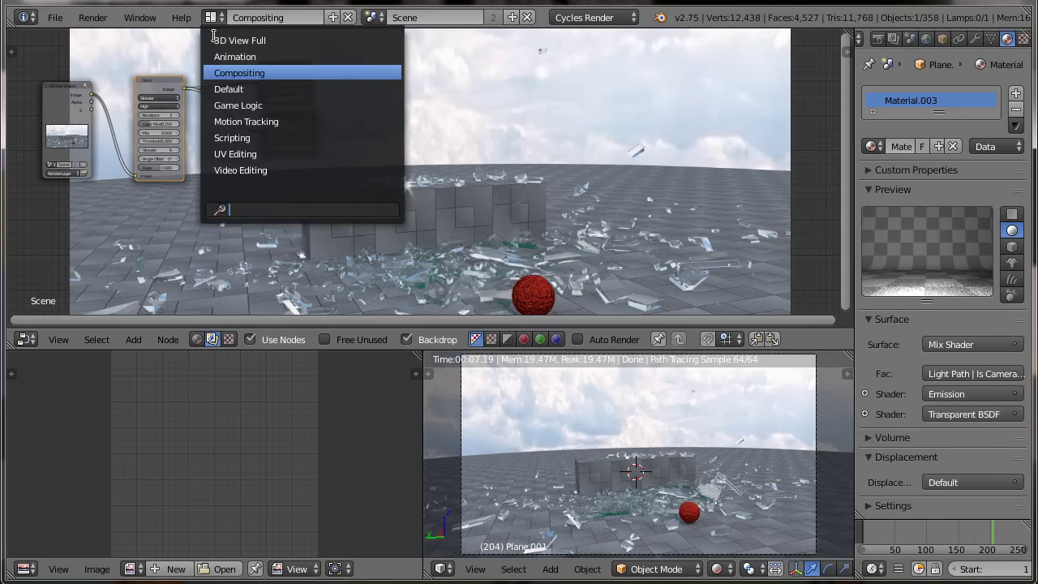
click(229, 89)
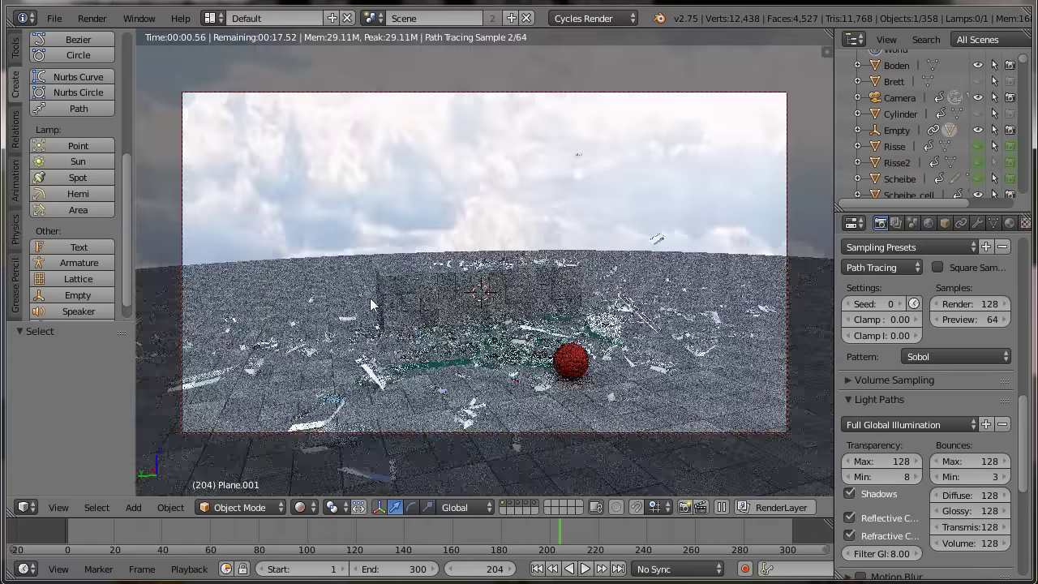
key(shift+z)
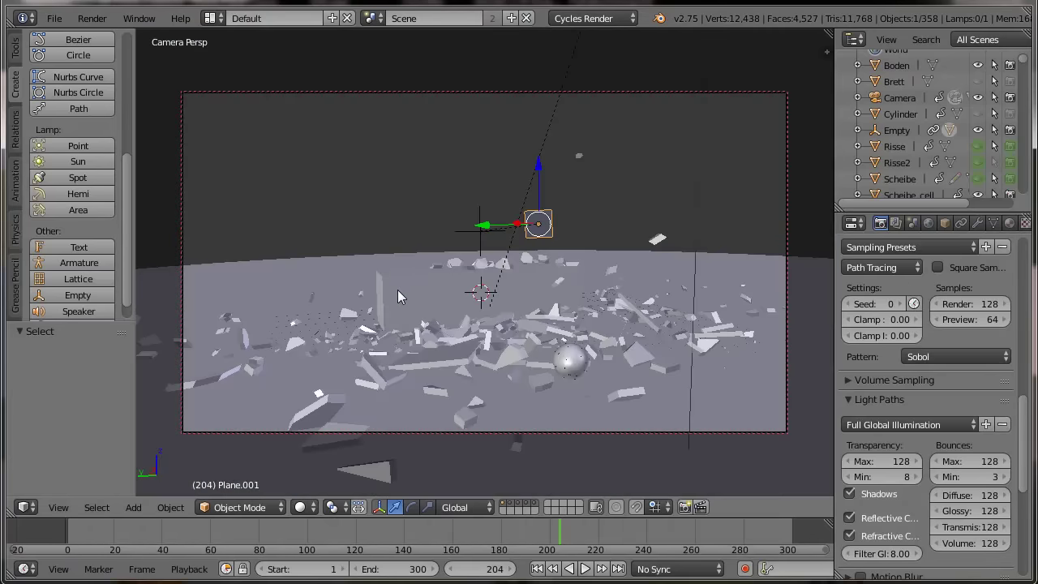
key(KP_7)
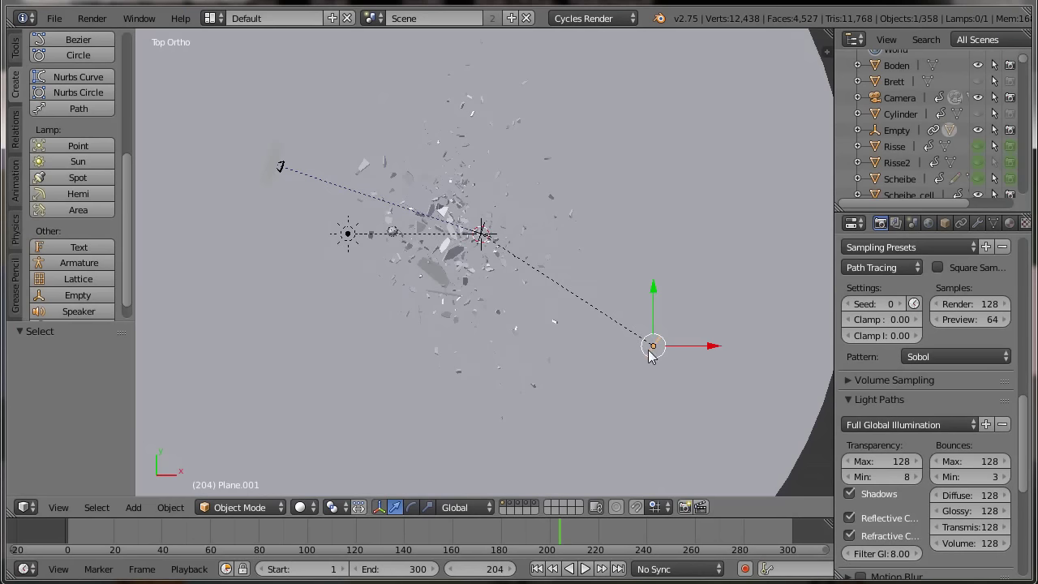
right_click(649, 355)
right_click(649, 350)
mouse_move(428, 431)
middle_down()
mouse_move(511, 400)
mouse_move(617, 295)
mouse_move(673, 316)
mouse_move(645, 381)
middle_up()
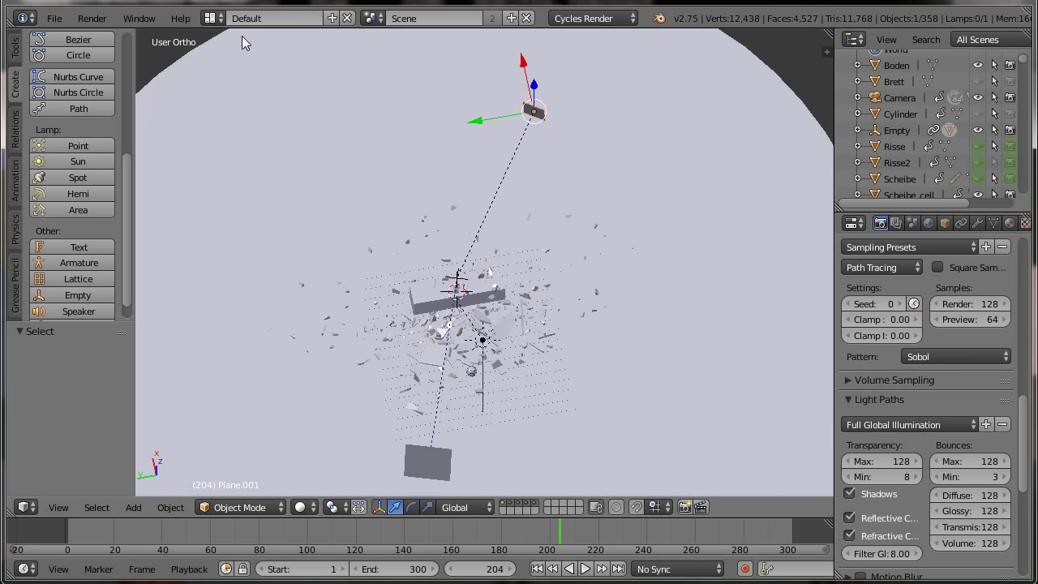
Switch to the Compositing layout and scroll the timeline header to reveal the End and current frame fields.
click(213, 17)
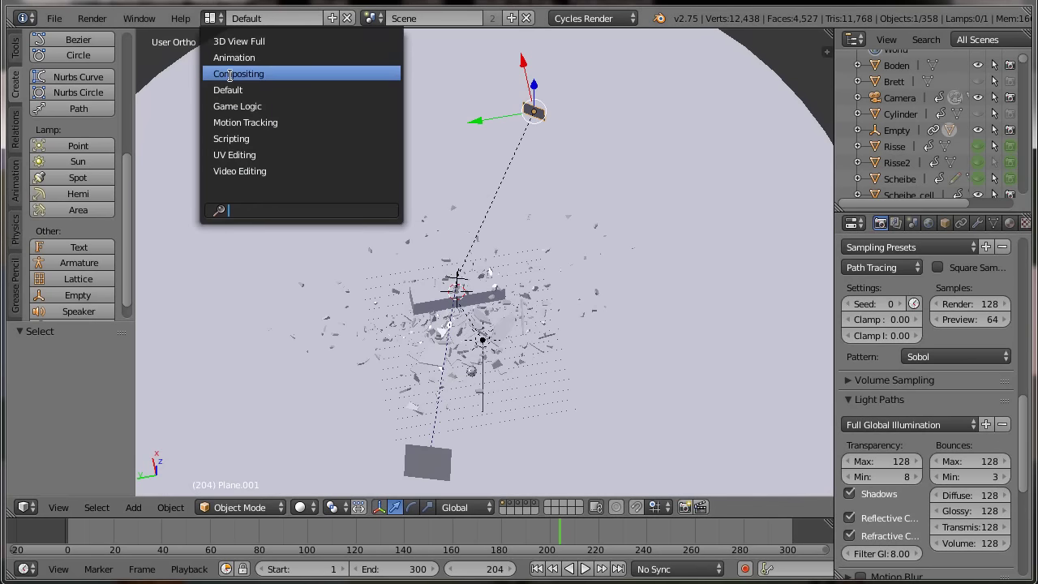
click(231, 75)
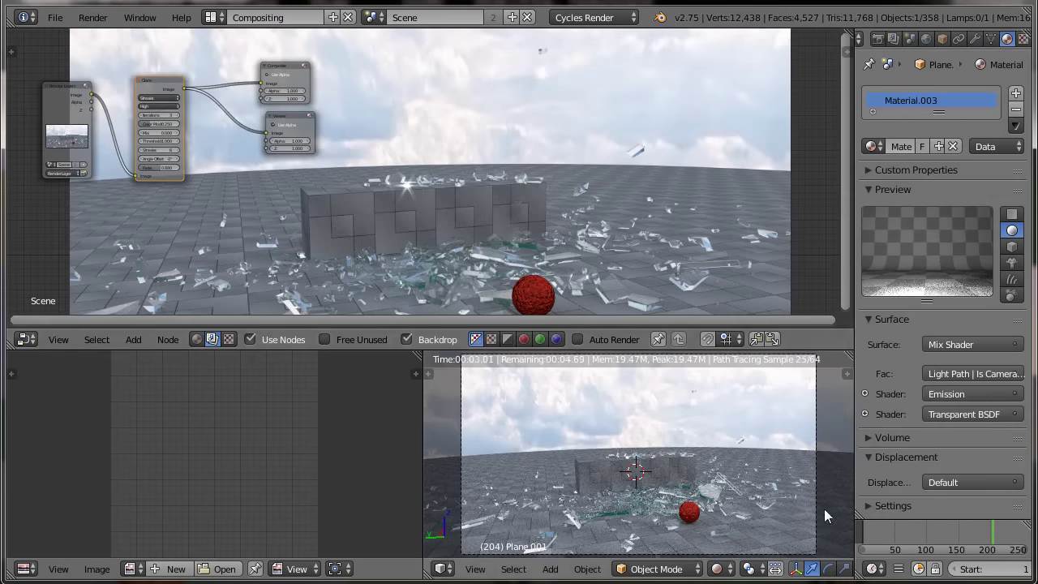
scroll(926, 561, down, 2)
scroll(931, 566, down, 2)
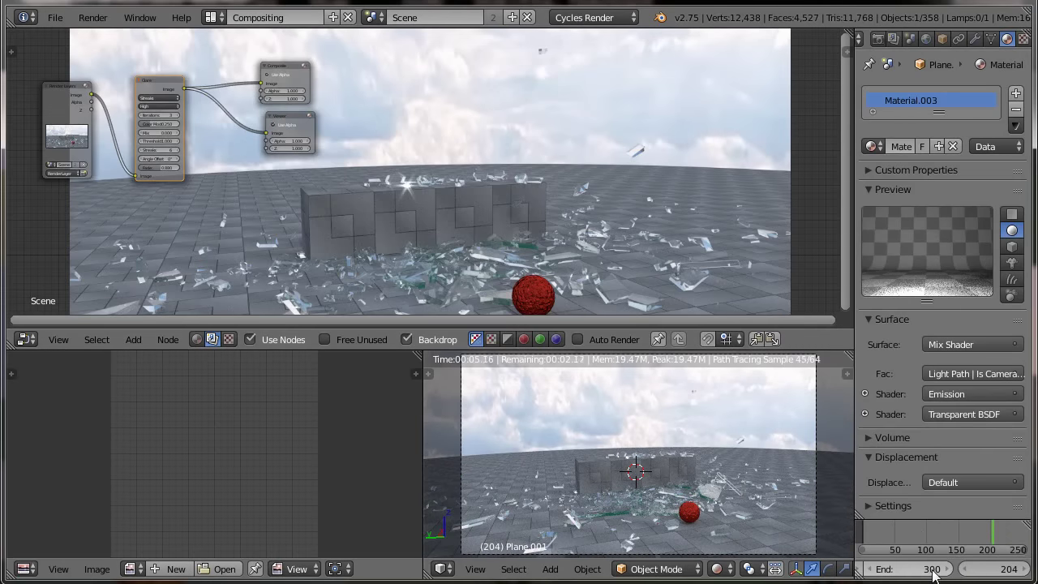
scroll(939, 572, down, 3)
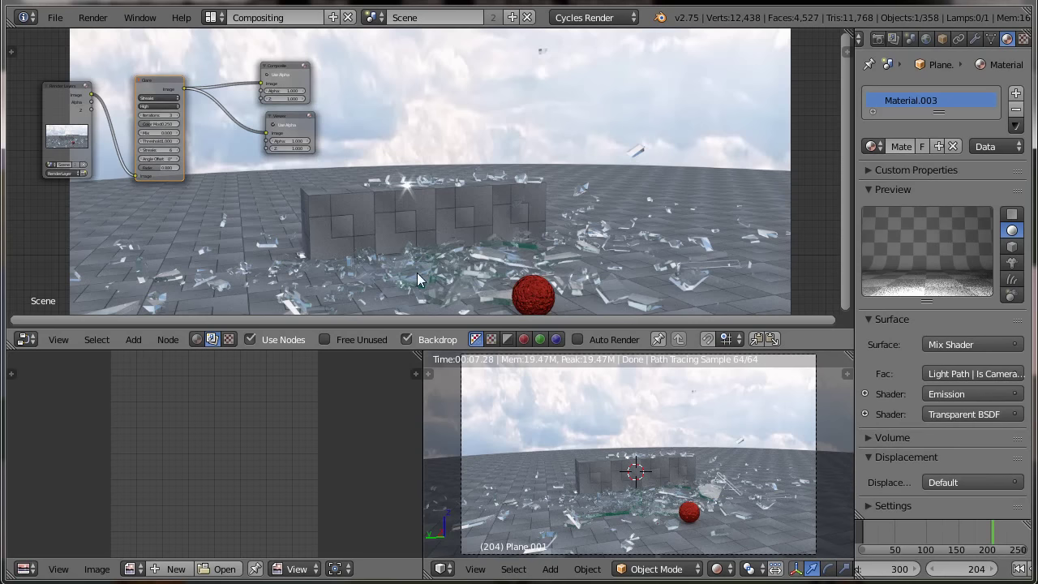
Show shader nodes, split the Properties area into an Outliner, and select the Scheibe object.
click(196, 340)
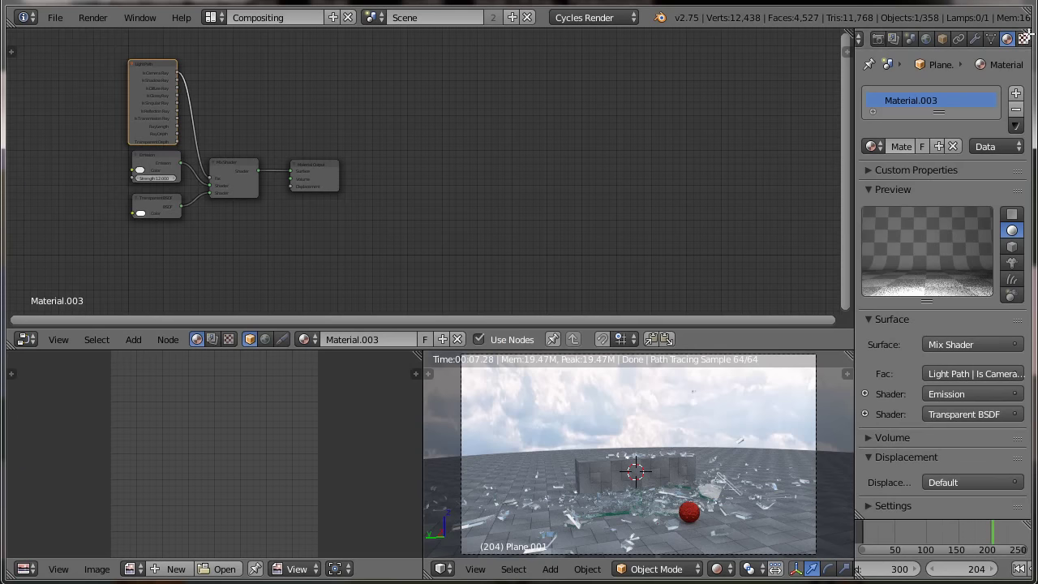
drag(1028, 34, 1024, 308)
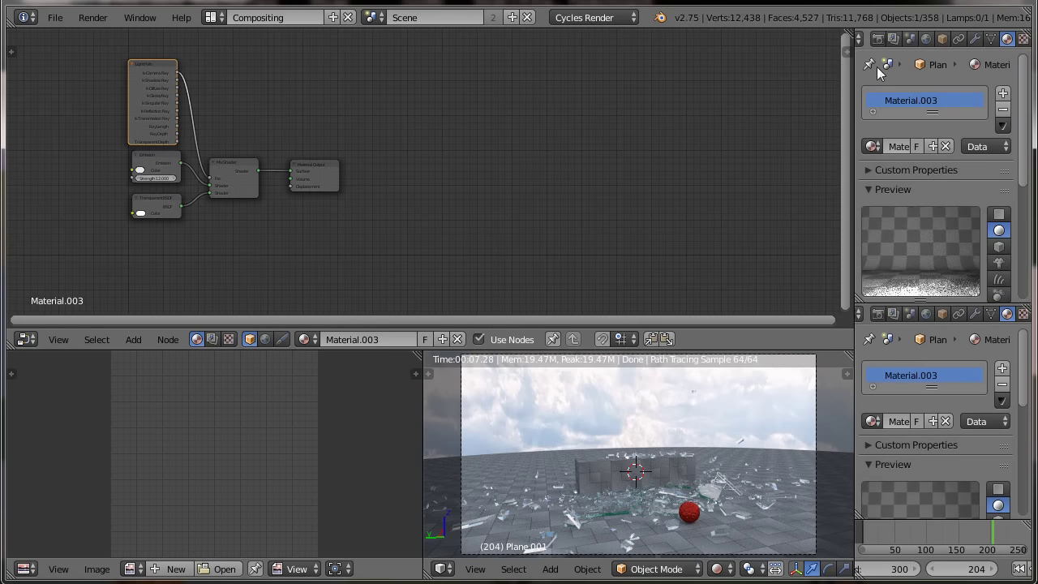
click(874, 39)
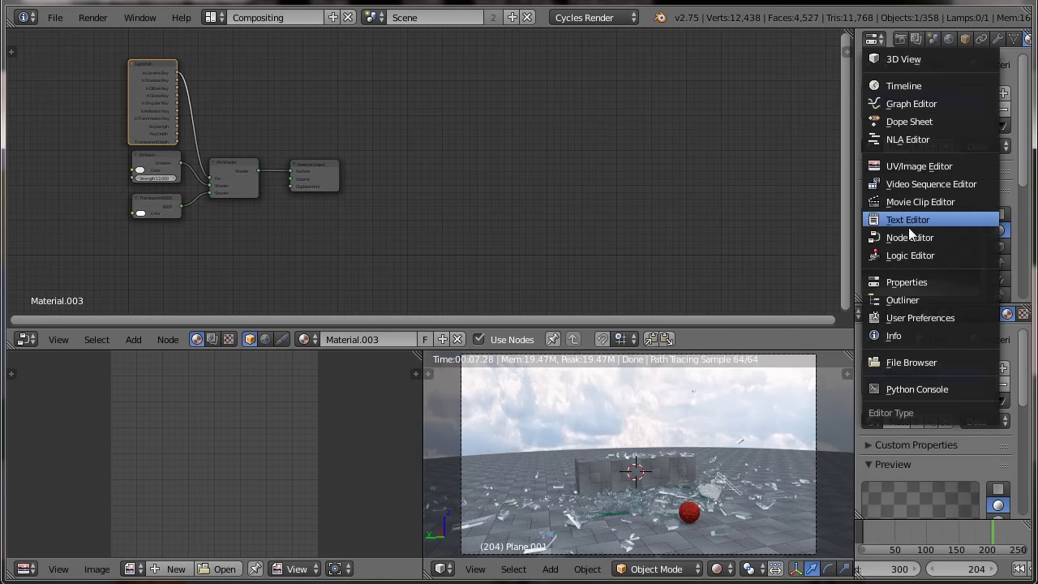
click(908, 304)
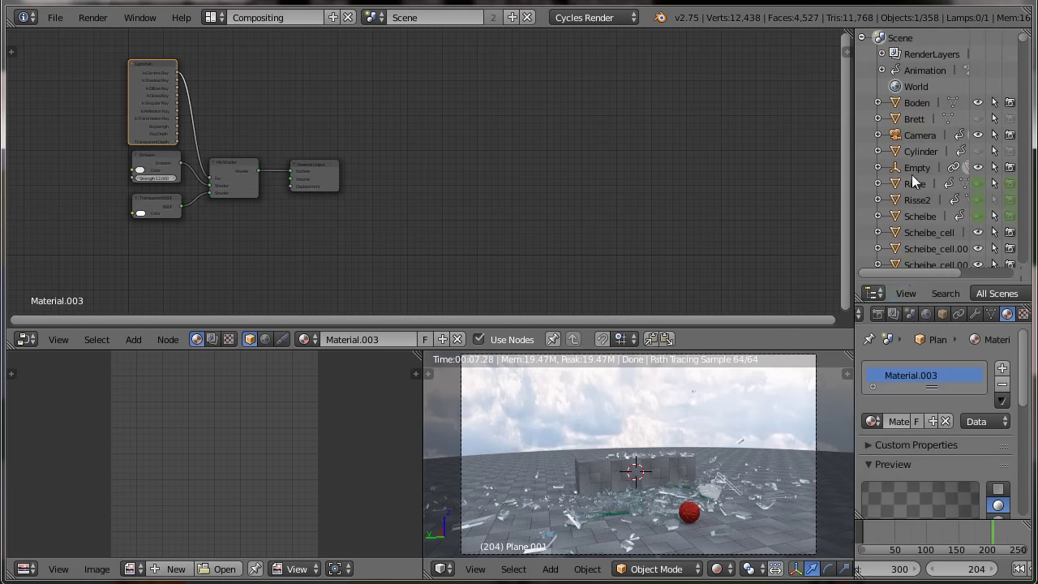
click(920, 217)
Frame the Scheibe material tree and nudge the Glass BSDF and Mix Shader nodes into clear view.
key(Home)
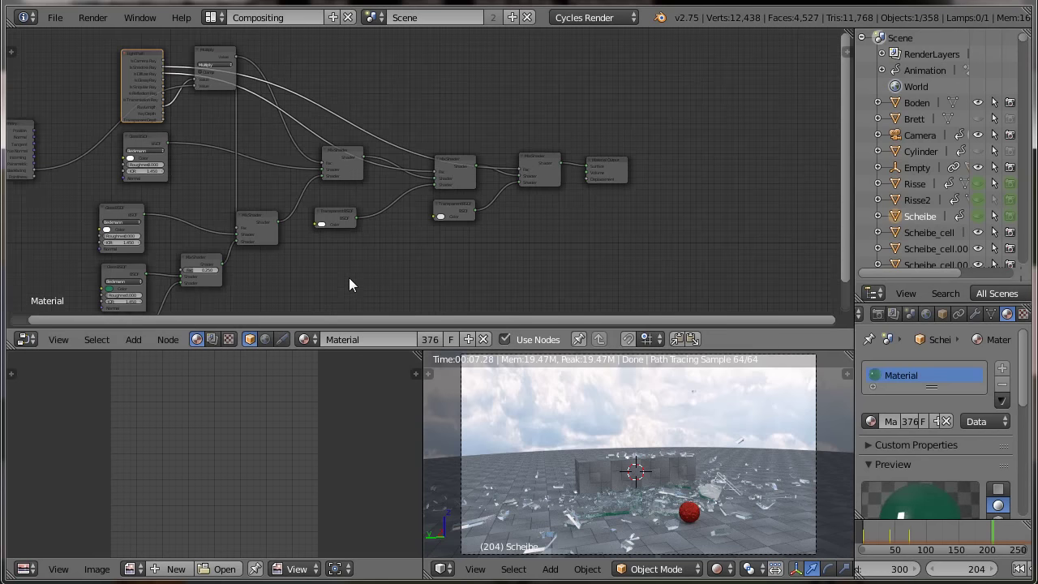
middle_drag(350, 270, 479, 245)
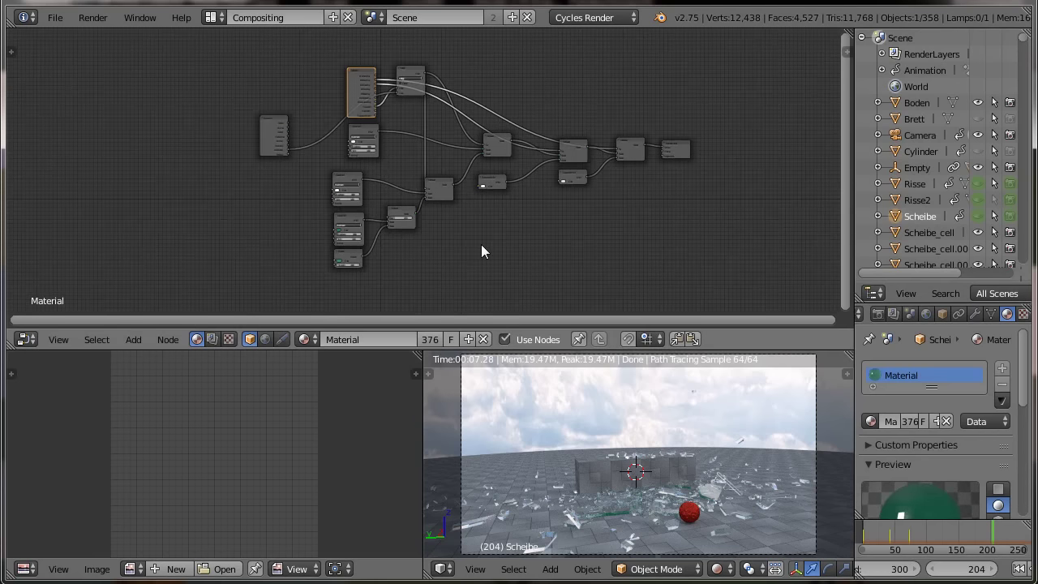
scroll(482, 246, up, 2)
scroll(543, 268, up, 1)
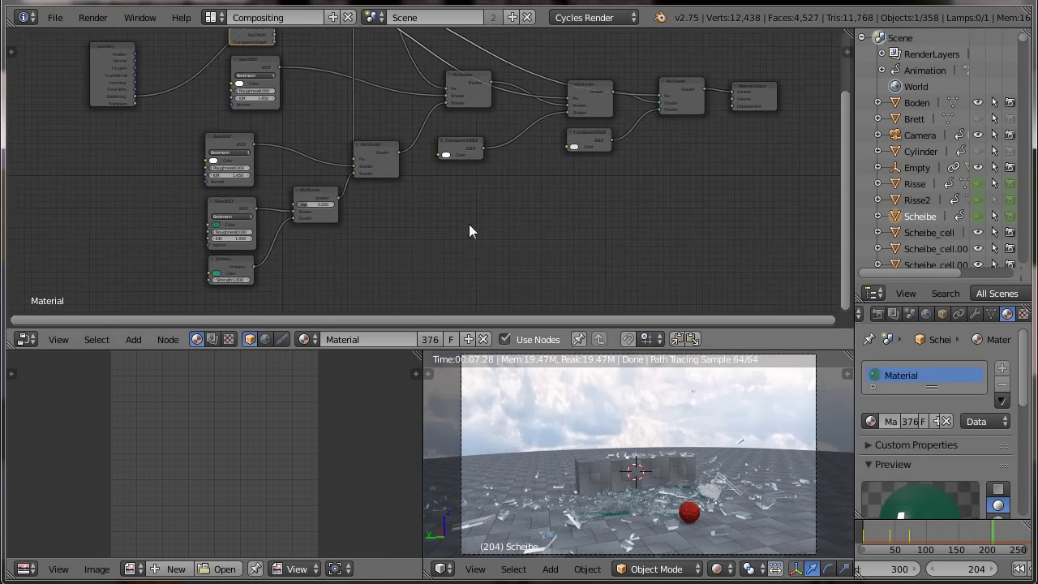
scroll(459, 238, up, 1)
scroll(459, 239, up, 1)
mouse_move(414, 233)
middle_down()
mouse_move(429, 208)
mouse_move(417, 257)
middle_up()
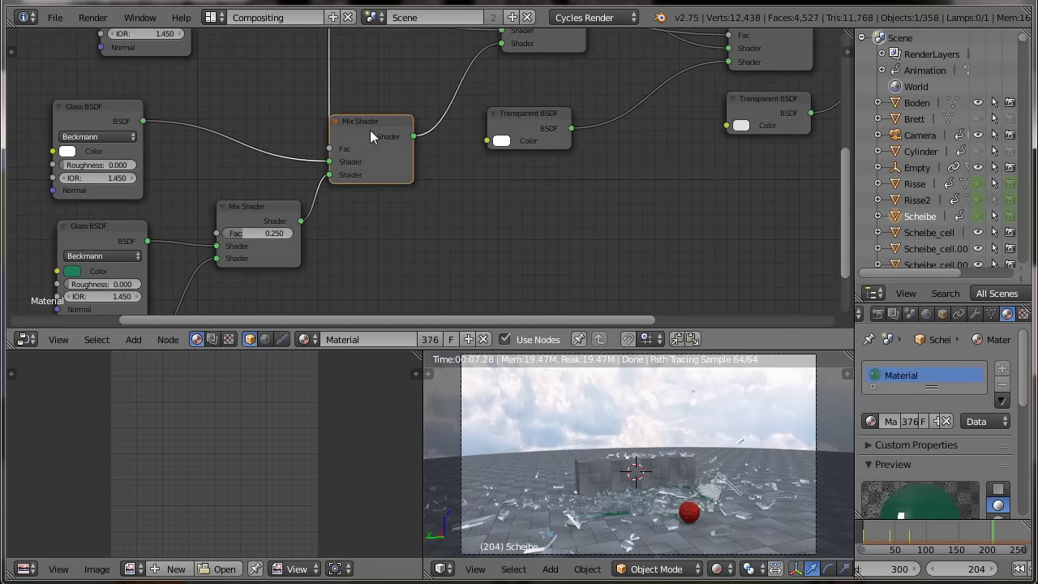
drag(360, 129, 378, 131)
drag(105, 121, 112, 130)
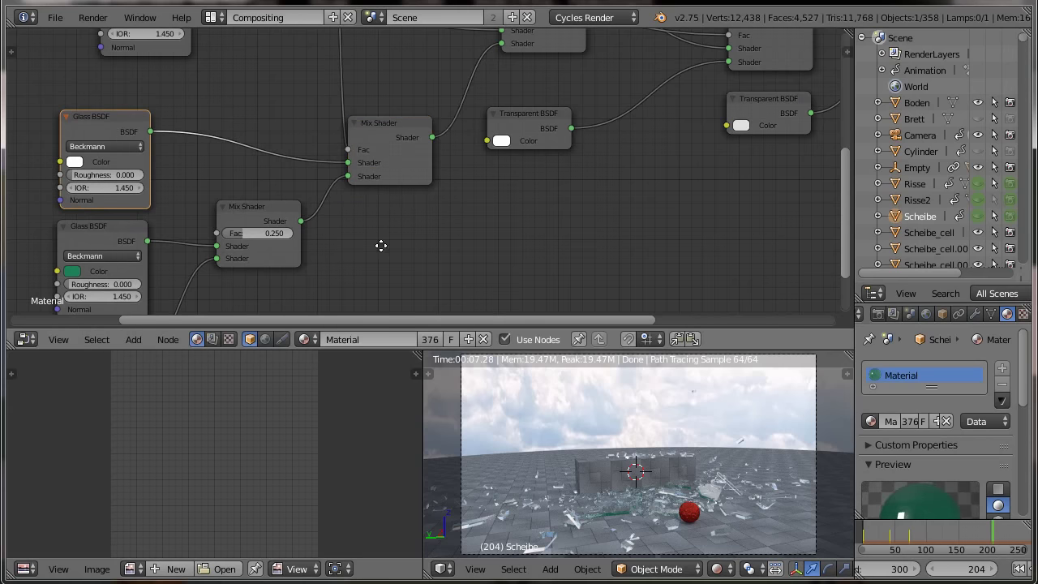
middle_drag(380, 246, 379, 264)
scroll(405, 262, down, 2)
scroll(404, 261, down, 1)
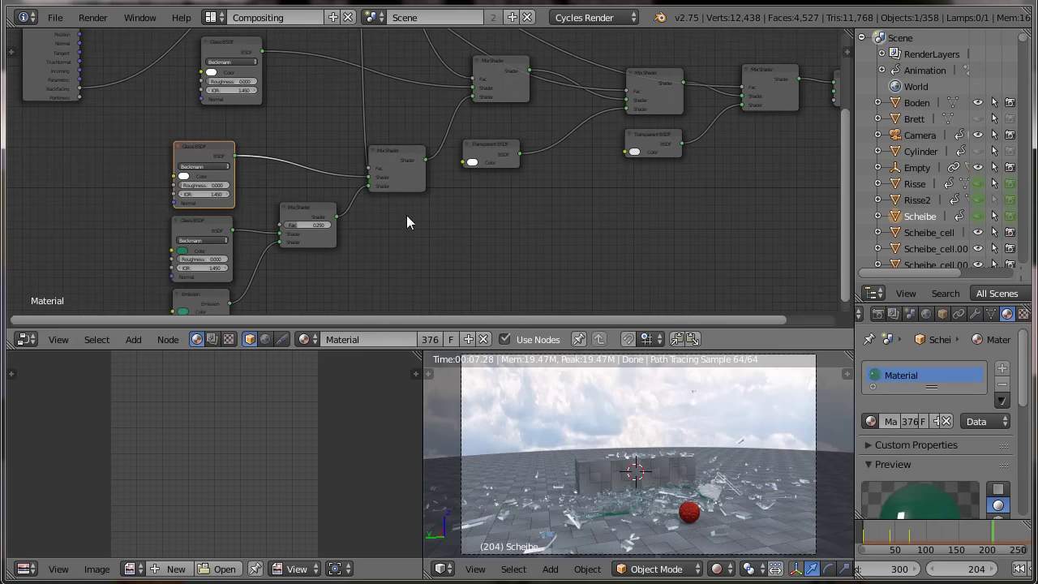
middle_drag(407, 216, 379, 292)
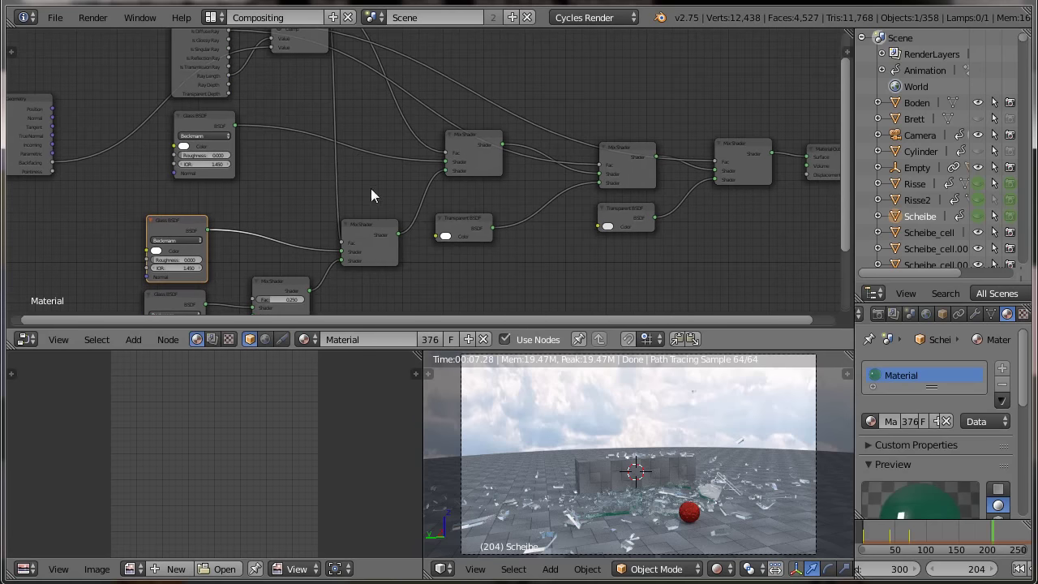
Add a Math node to the glass material set to Multiply with Value 1.000.
click(131, 340)
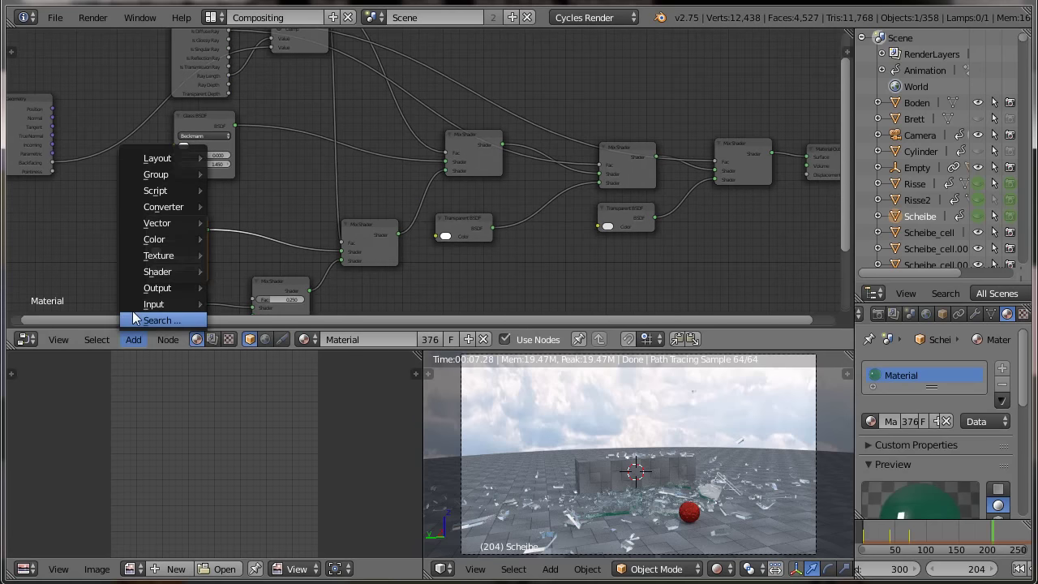
mouse_move(164, 207)
click(237, 209)
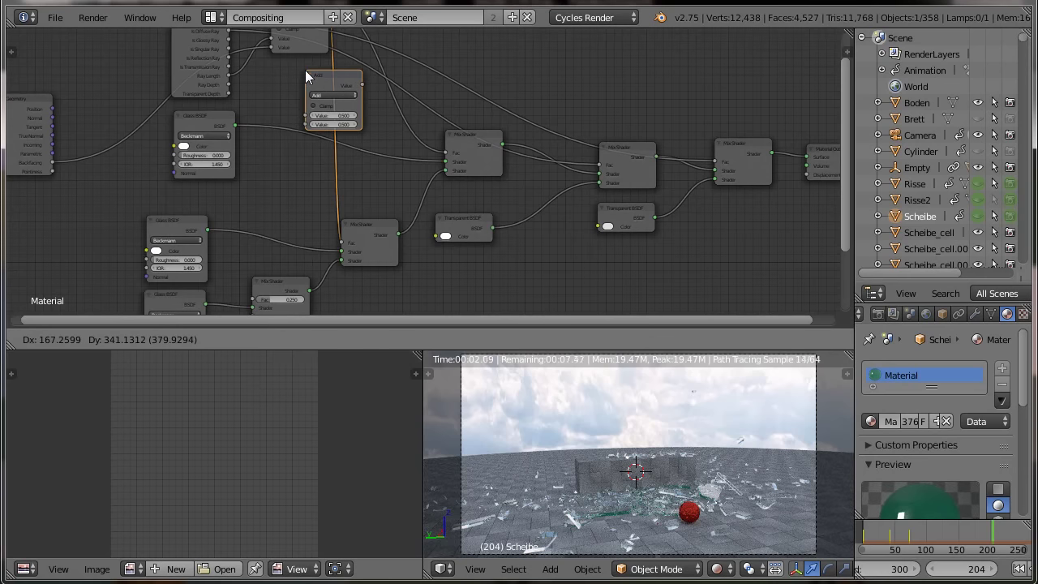
click(305, 70)
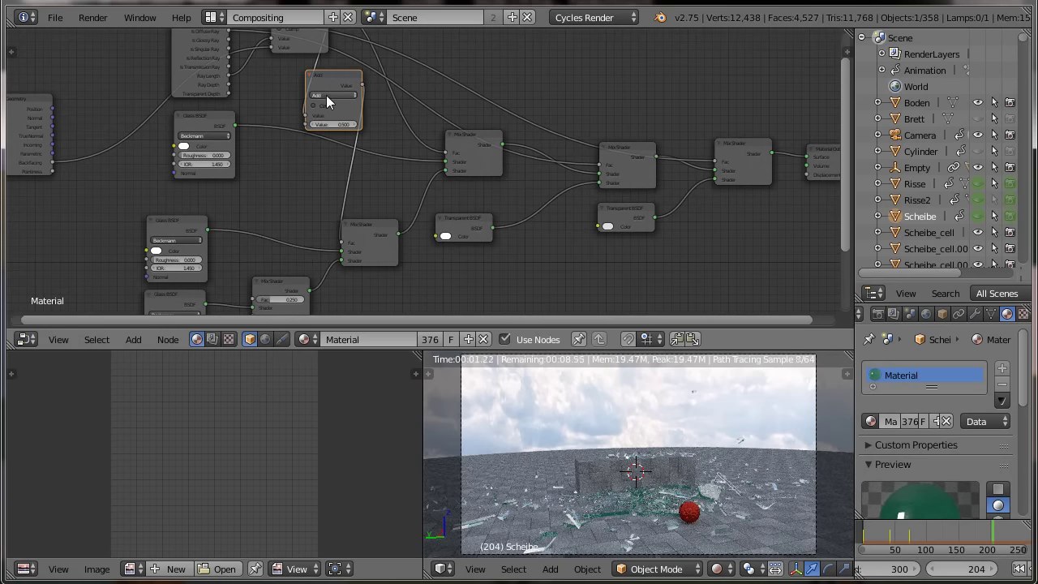
click(326, 94)
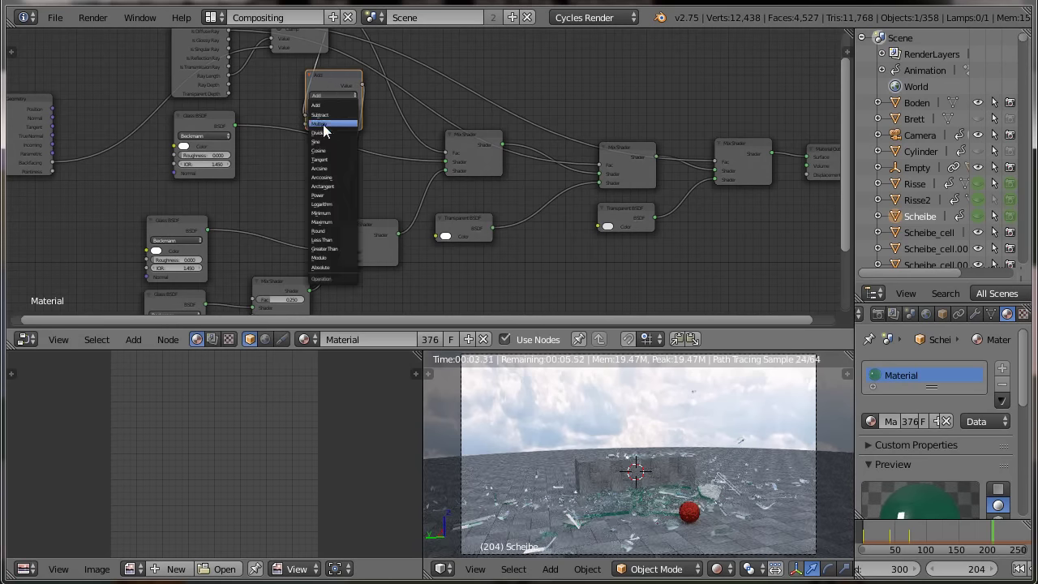
click(324, 123)
click(332, 125)
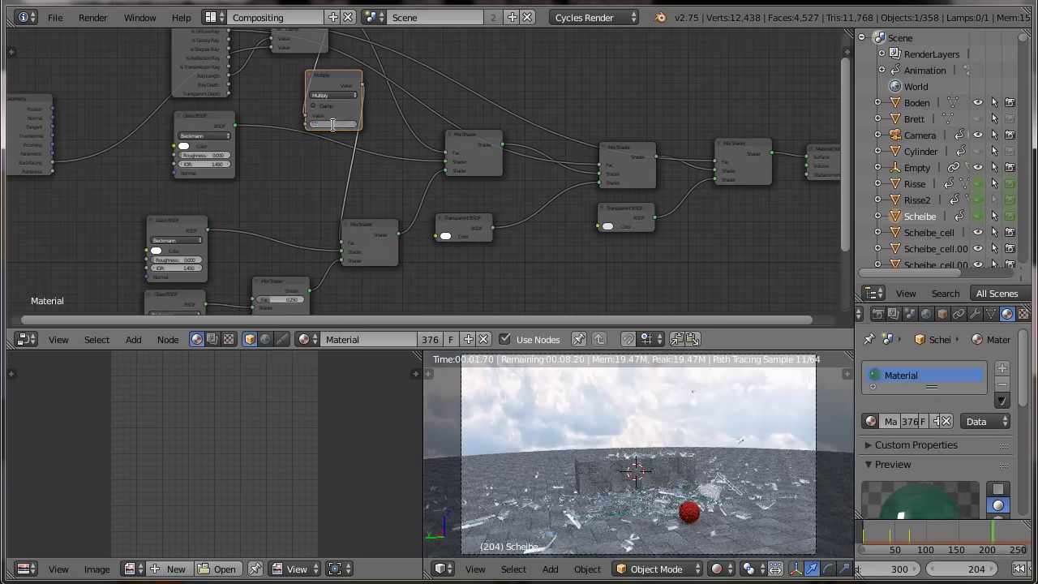
text(1)
key(Return)
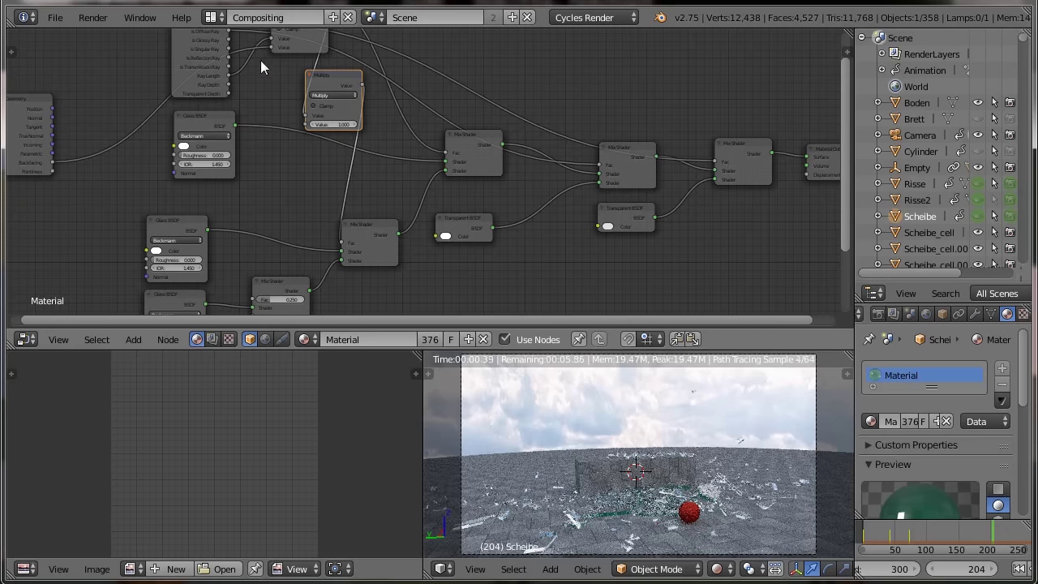
middle_drag(261, 136, 261, 168)
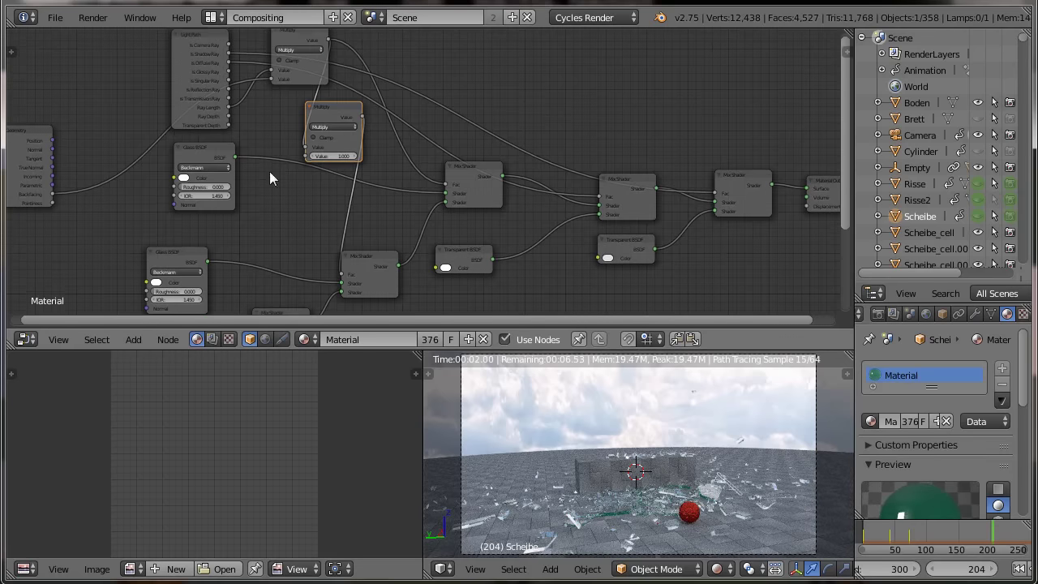
click(370, 266)
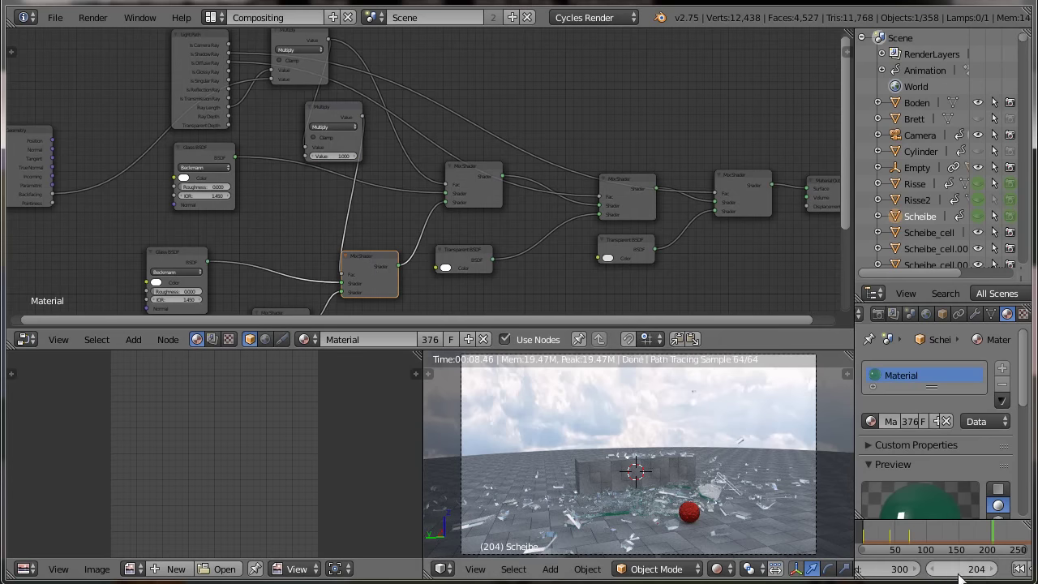
Keyframe the Multiply Value of 1 at frame 1 and at frame 250.
click(1020, 570)
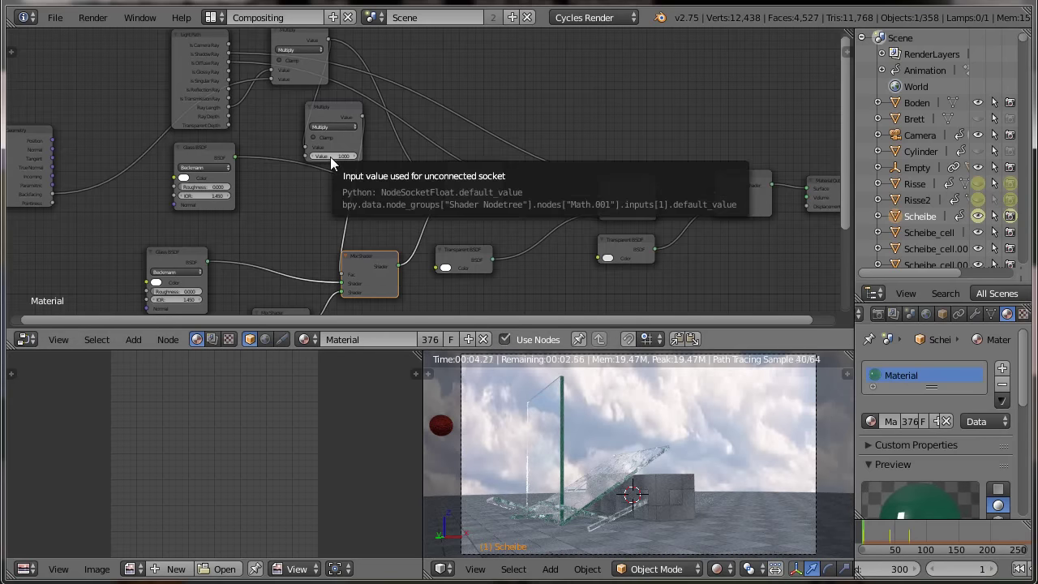
key(i)
click(959, 567)
text(250)
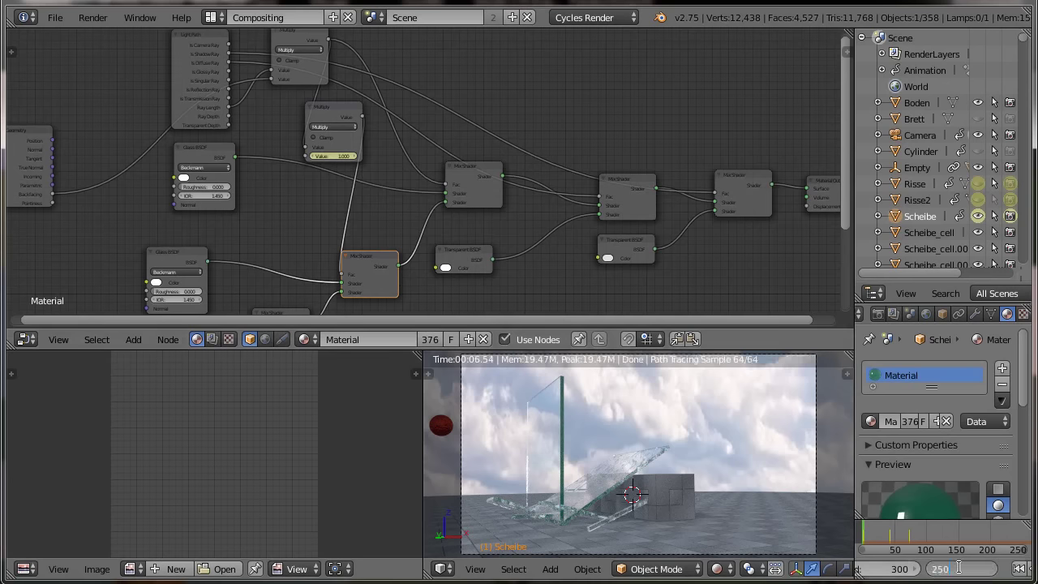
key(Return)
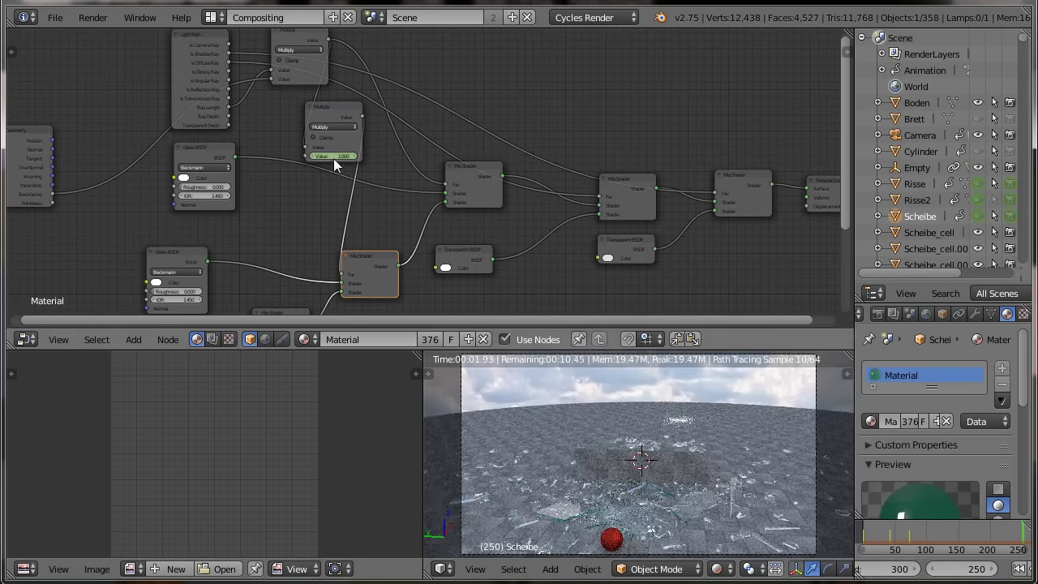
key(i)
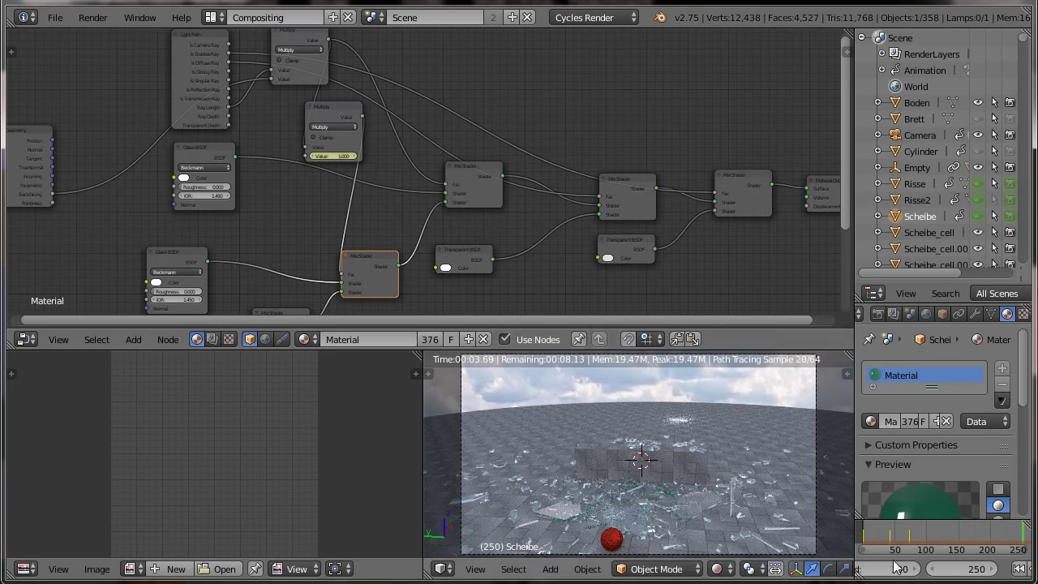
Set the end frame to 295 and keyframe the Multiply Value at 0 there.
click(966, 571)
text(2)
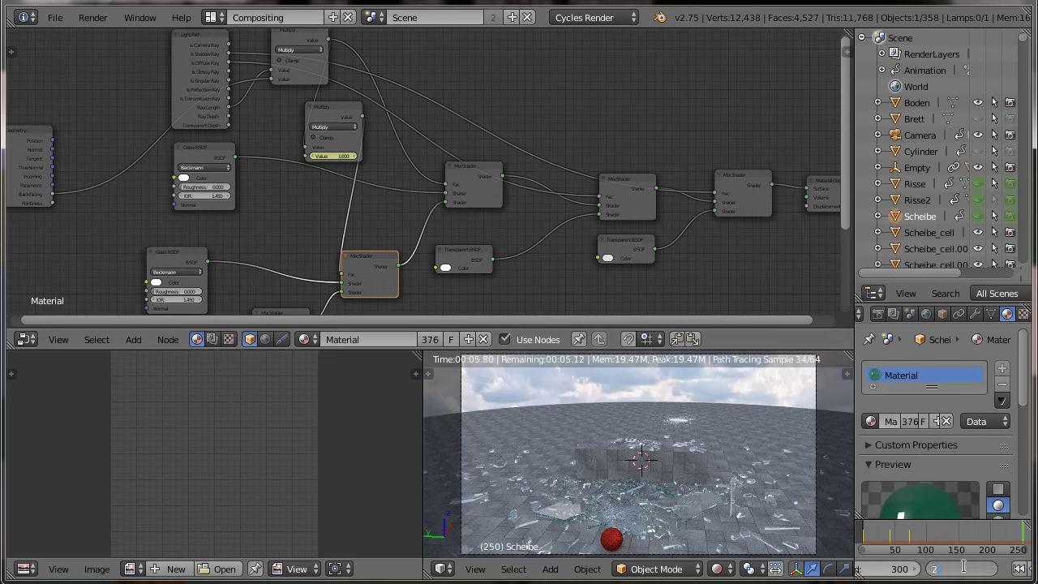
key(Return)
key(shift+Right)
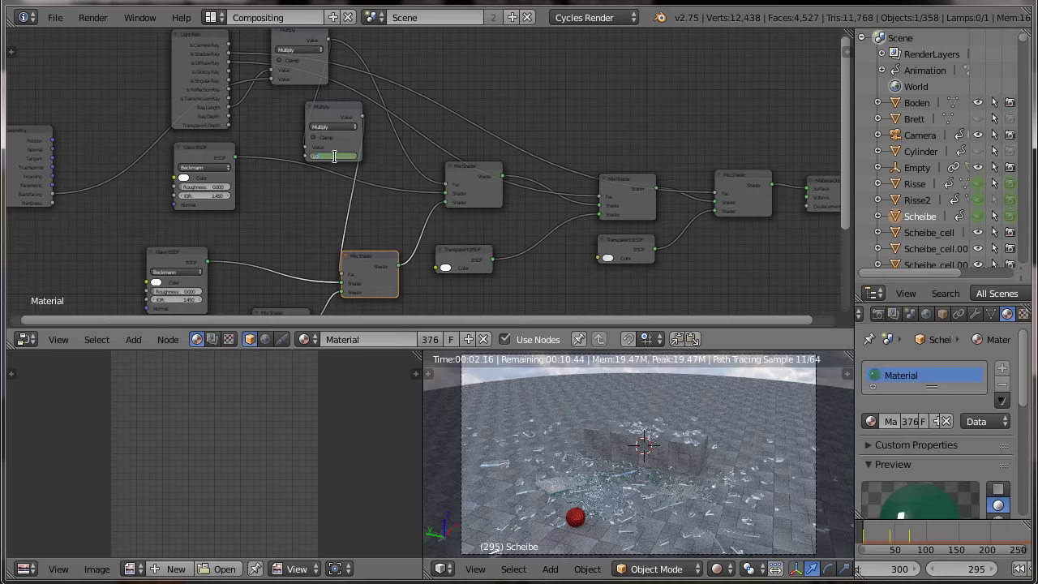
drag(337, 162, 331, 162)
key(i)
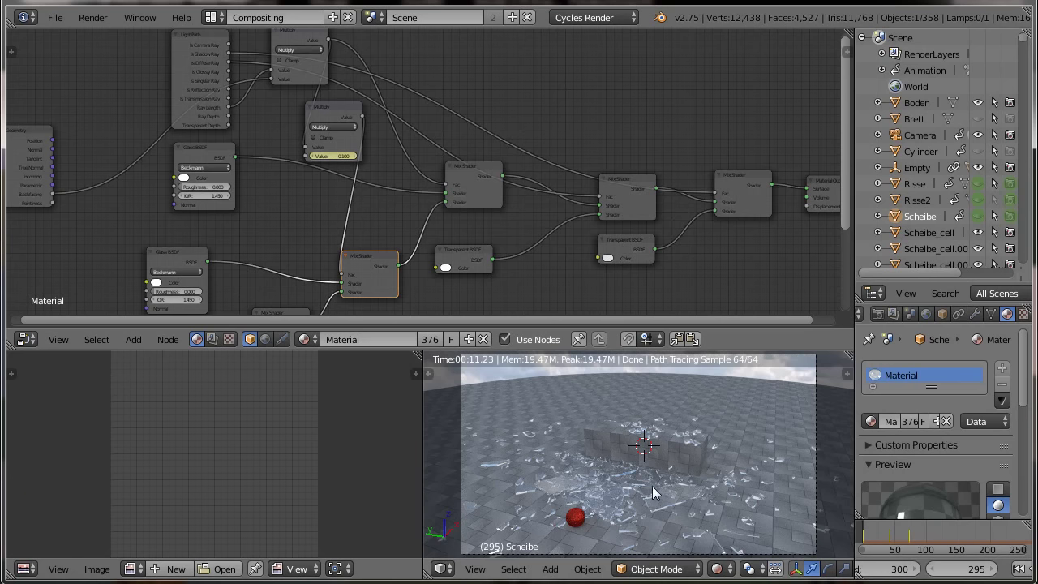
Save the blend file.
click(55, 17)
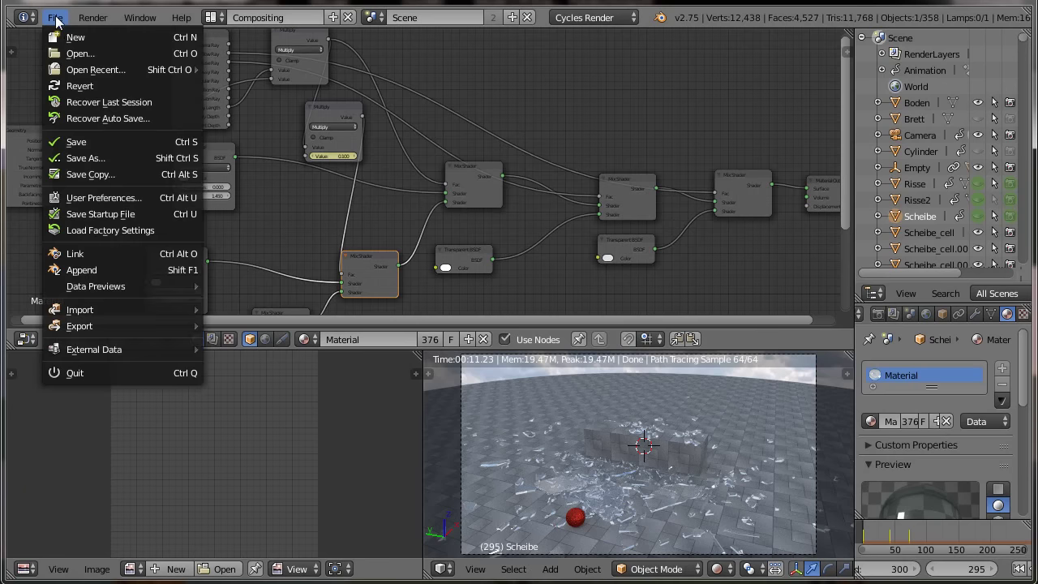
click(86, 139)
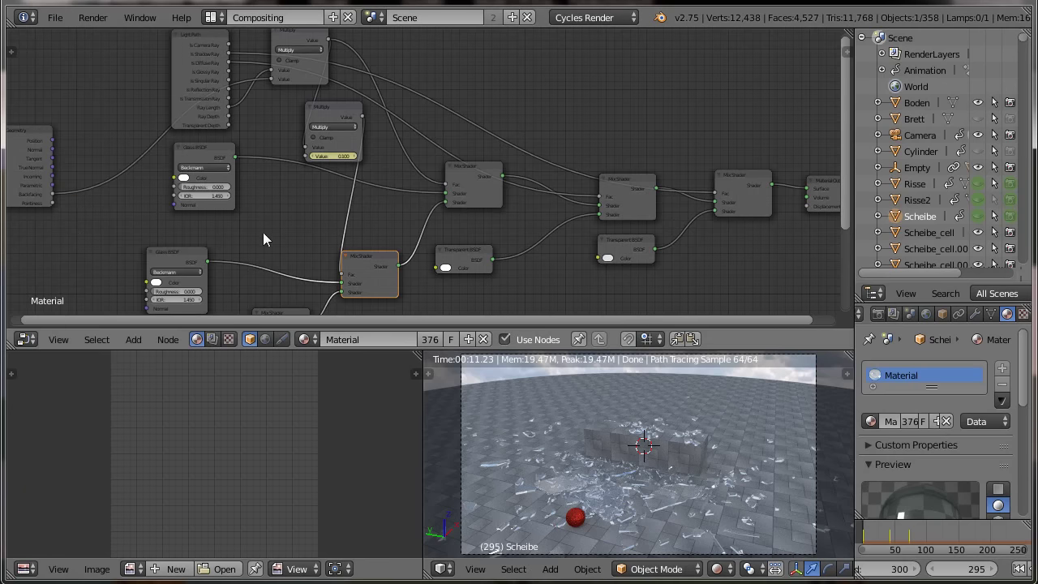
scroll(268, 233, down, 2)
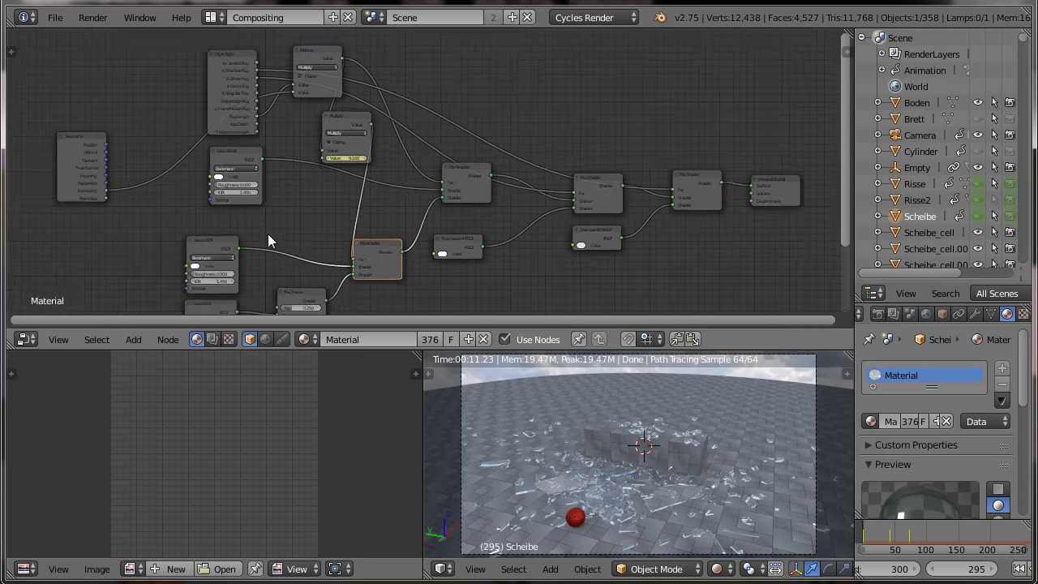
scroll(268, 233, down, 2)
scroll(267, 234, down, 1)
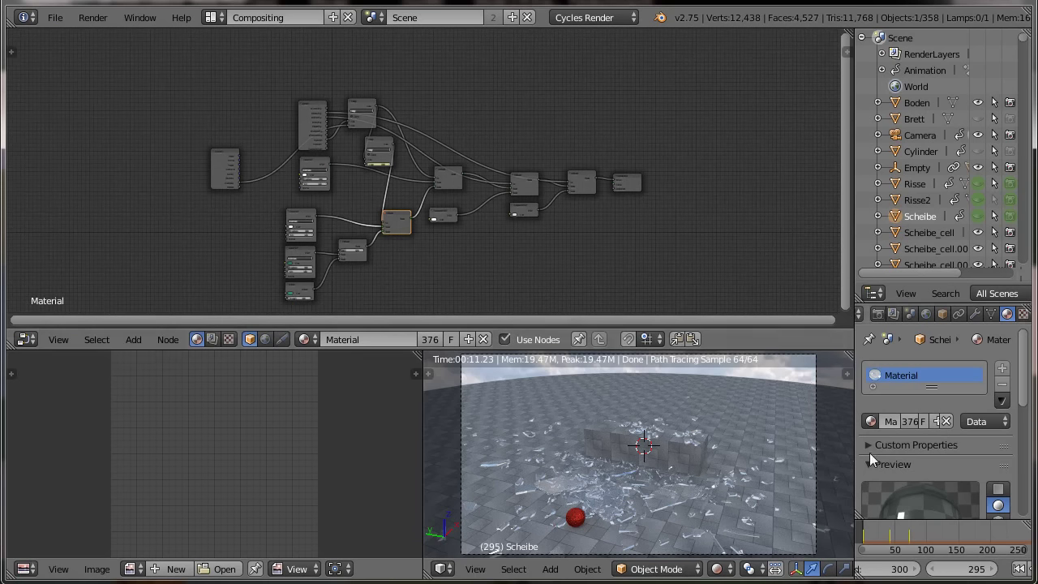